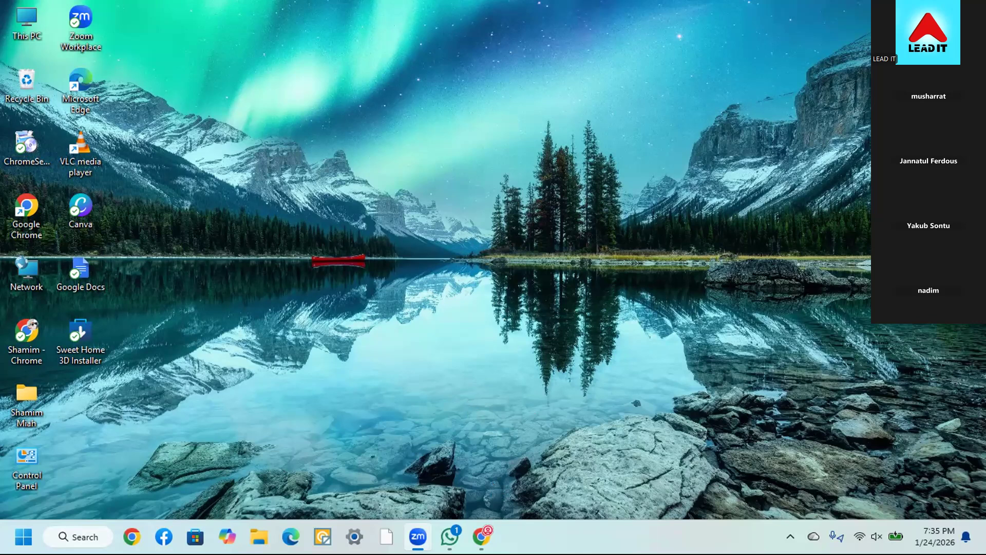
Switch to the Google Chrome window showing the Fiverr gigs and restore it to a smaller, repositioned window
{"action": "mouse_move", "coordinate": [481, 537]}
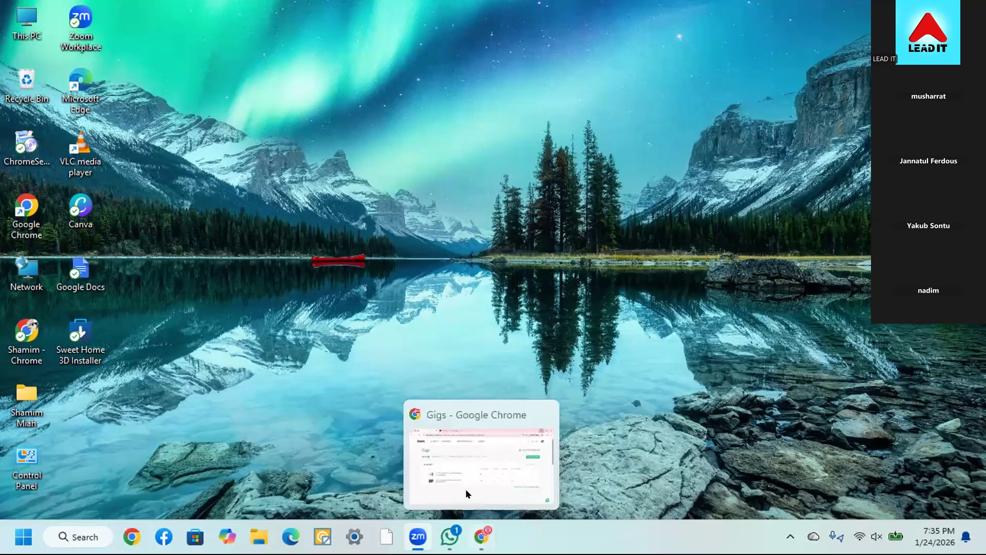
{"action": "left_click", "coordinate": [464, 473]}
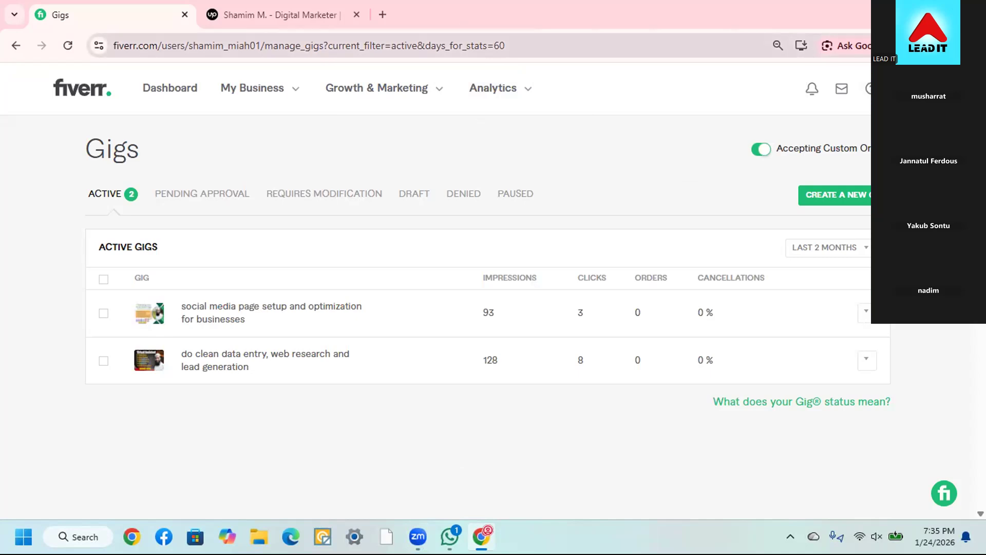
{"action": "left_click", "coordinate": [951, 8]}
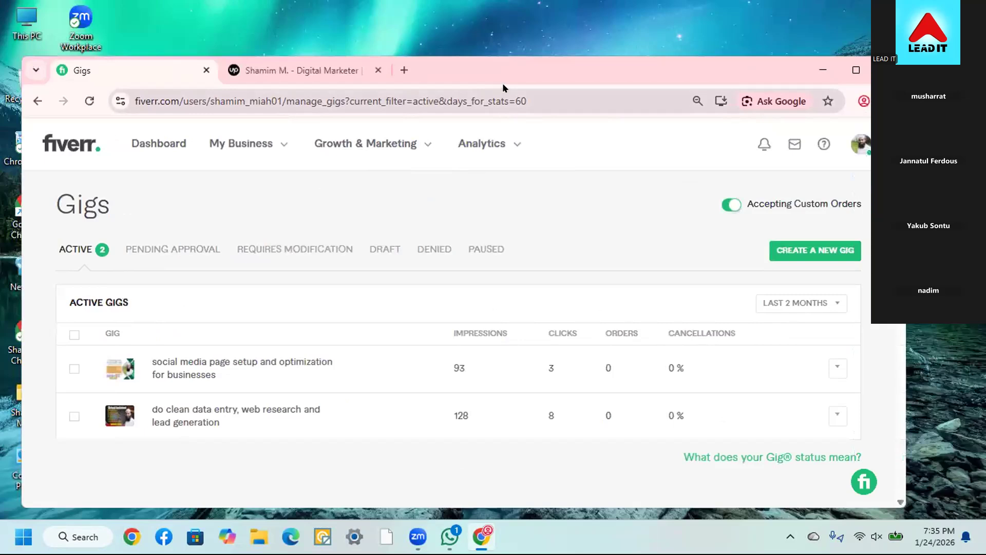
{"action": "left_click_drag", "start_coordinate": [499, 72], "coordinate": [491, 73]}
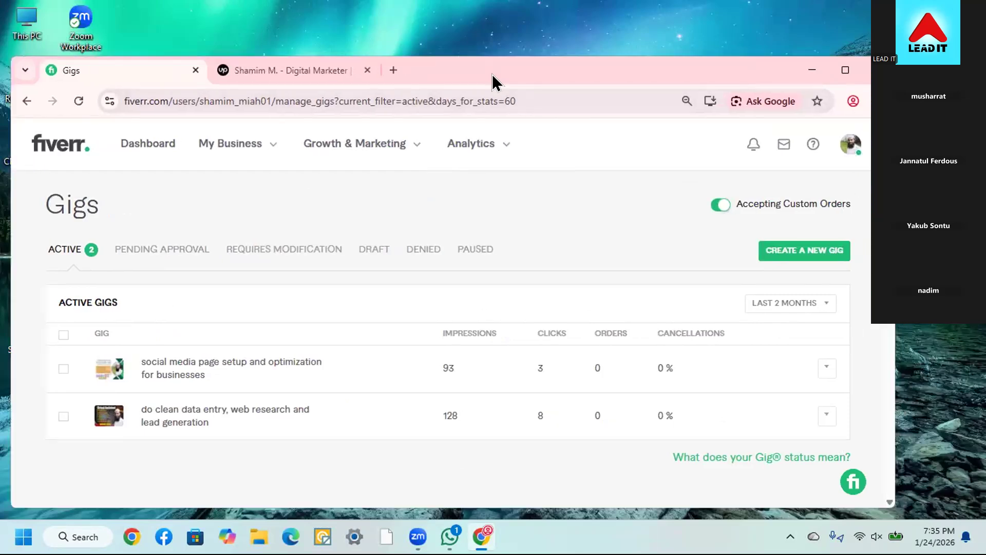
Run a web search for "google" in the tab holding the Upwork freelancer profile
{"action": "left_click", "coordinate": [316, 72]}
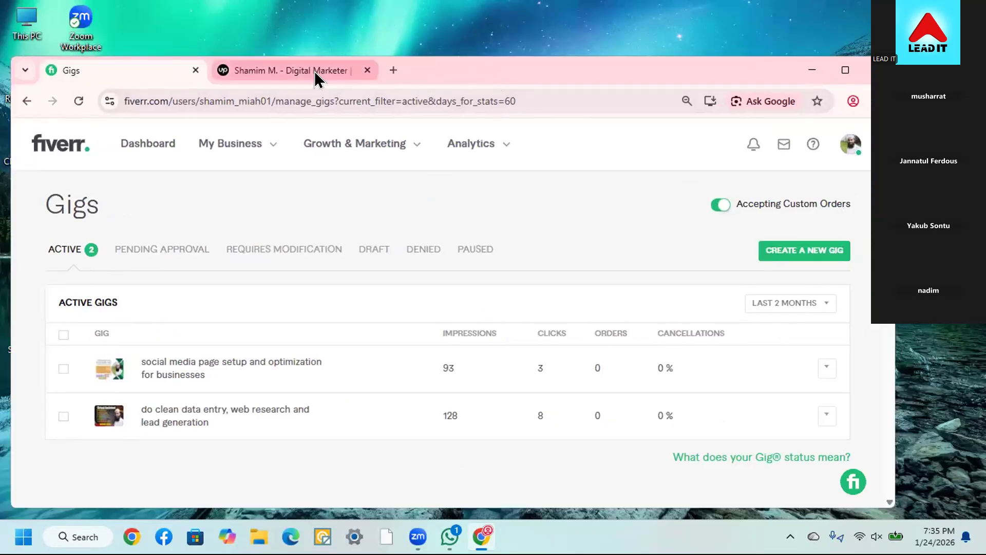
{"action": "left_click", "coordinate": [332, 89]}
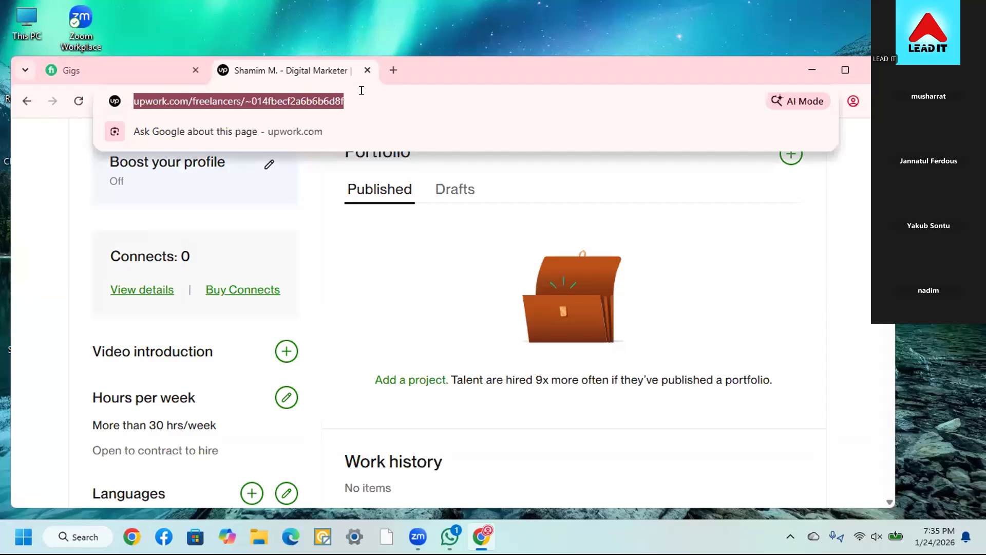
{"action": "type", "text": "google"}
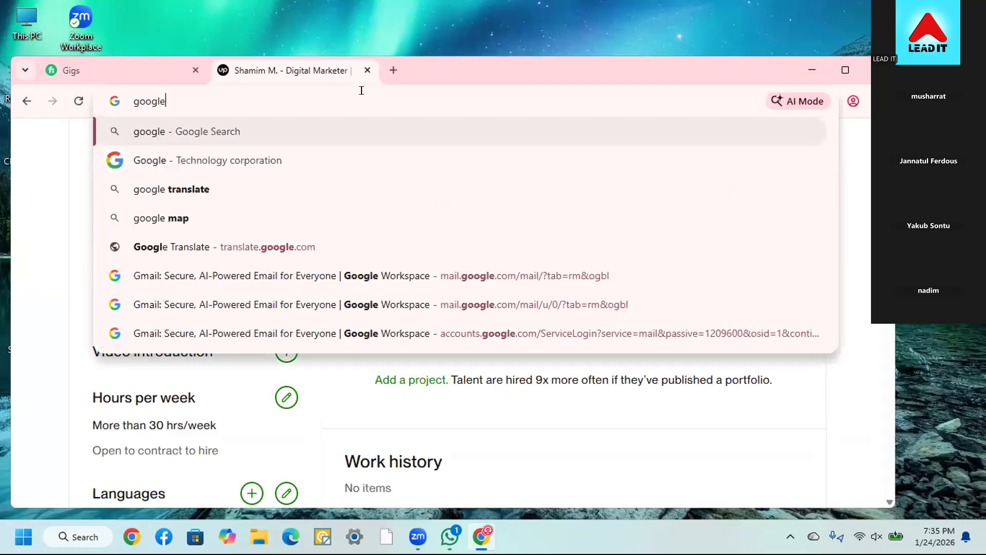
{"action": "key", "text": "Return"}
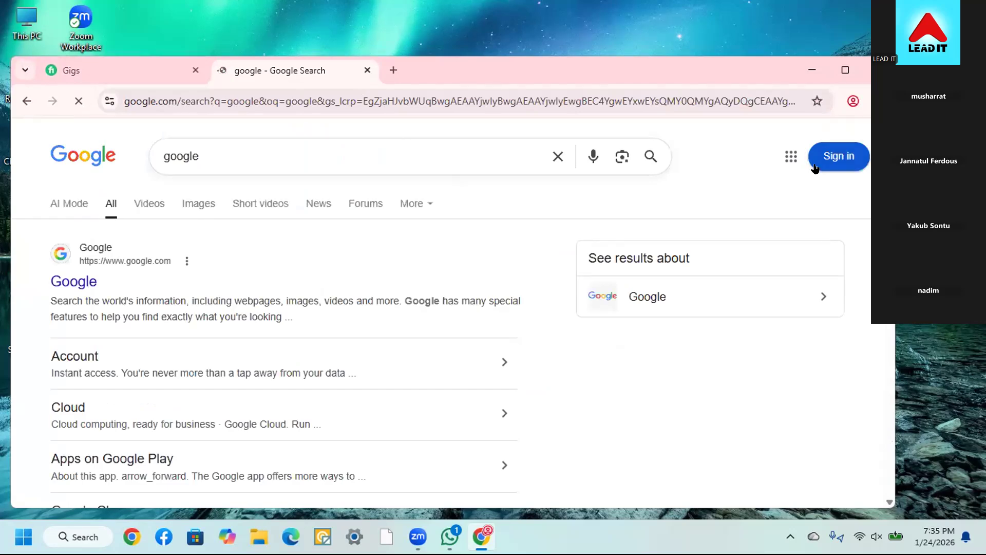
Sign in to Google with the listed signed-out account, entering the account password
{"action": "left_click", "coordinate": [836, 157]}
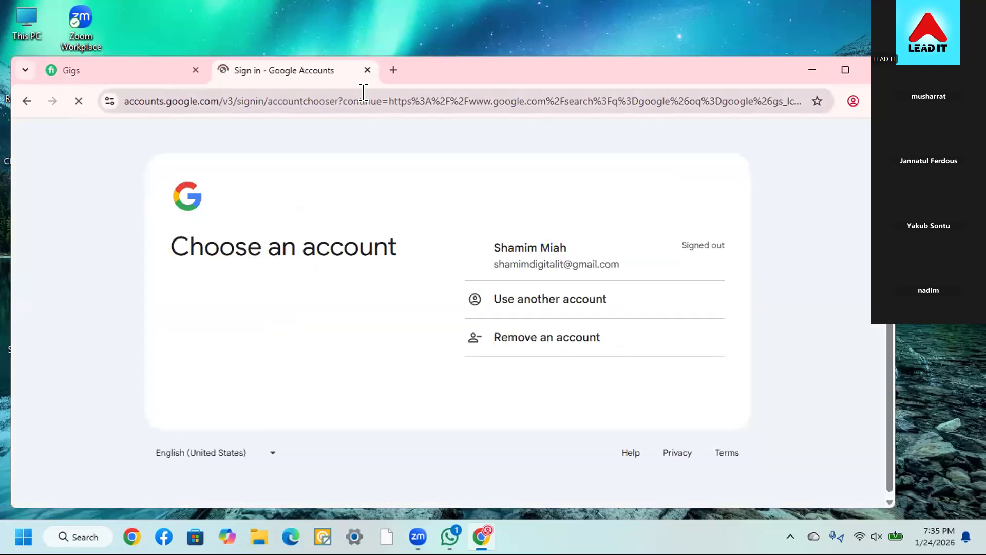
{"action": "double_click", "coordinate": [555, 250]}
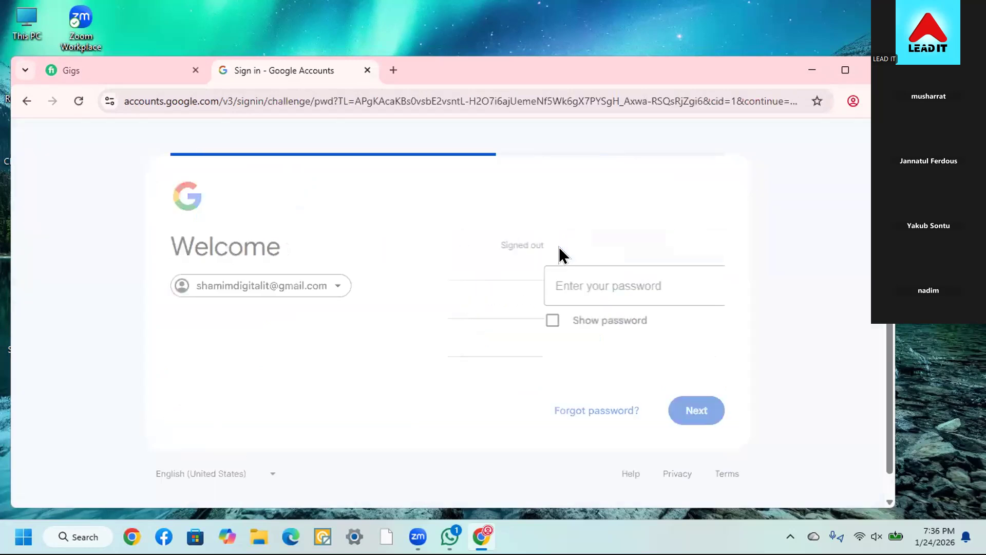
{"action": "left_click", "coordinate": [560, 282]}
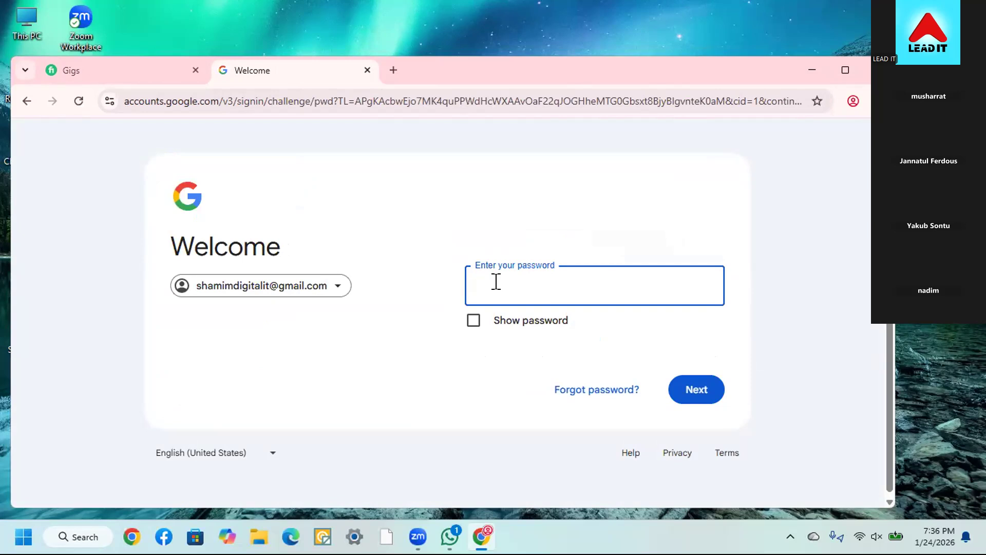
{"action": "type", "text": "•••••••••••••••••"}
{"action": "left_click", "coordinate": [685, 389]}
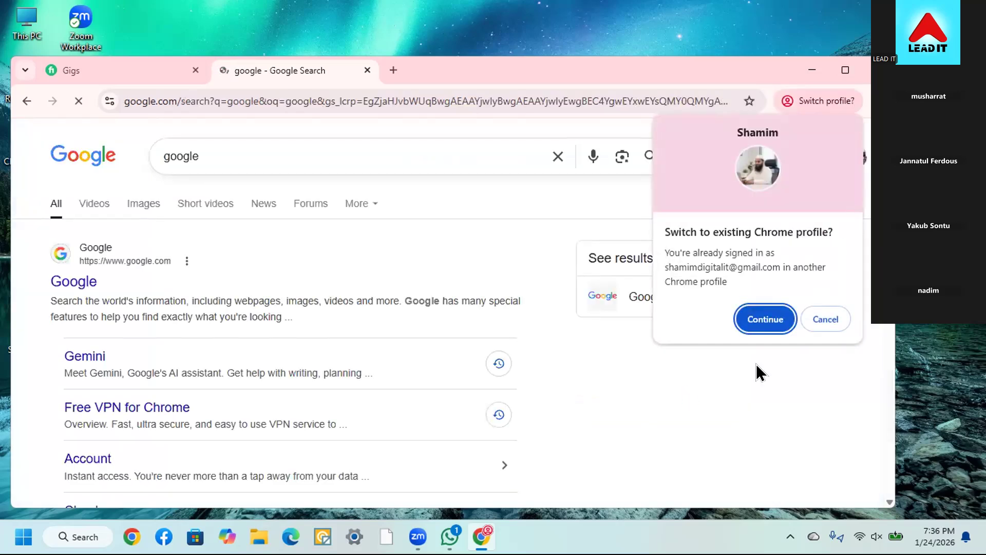
Continue in the existing Chrome profile, minimize the Fiverr window and move the new profile's window toward the upper-left of the desktop
{"action": "left_click", "coordinate": [766, 330]}
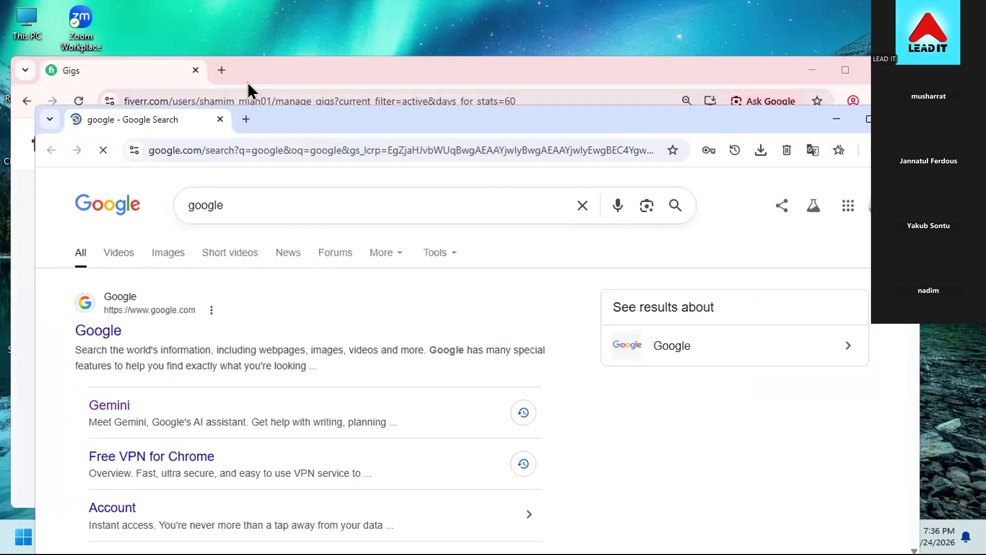
{"action": "left_click", "coordinate": [799, 64]}
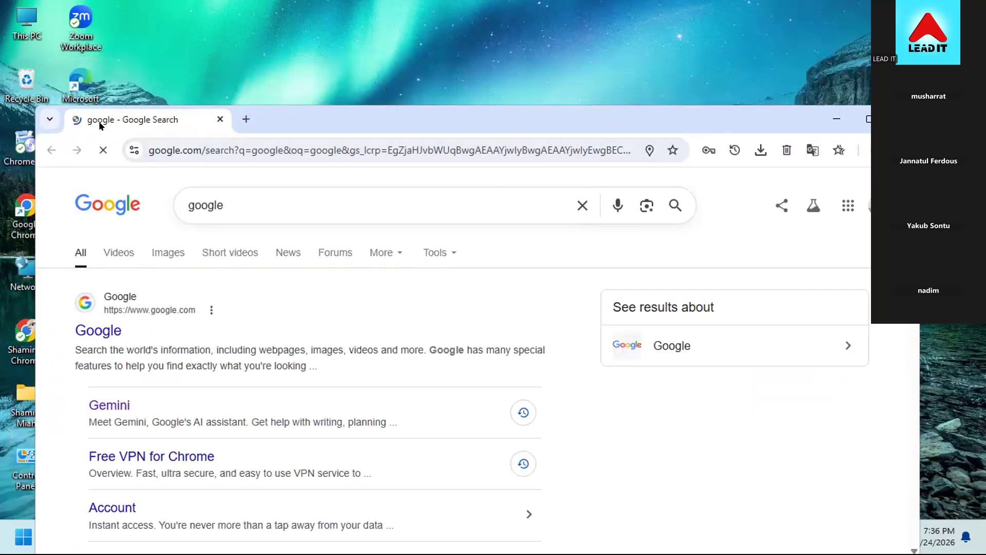
{"action": "left_click_drag", "start_coordinate": [101, 125], "coordinate": [63, 99]}
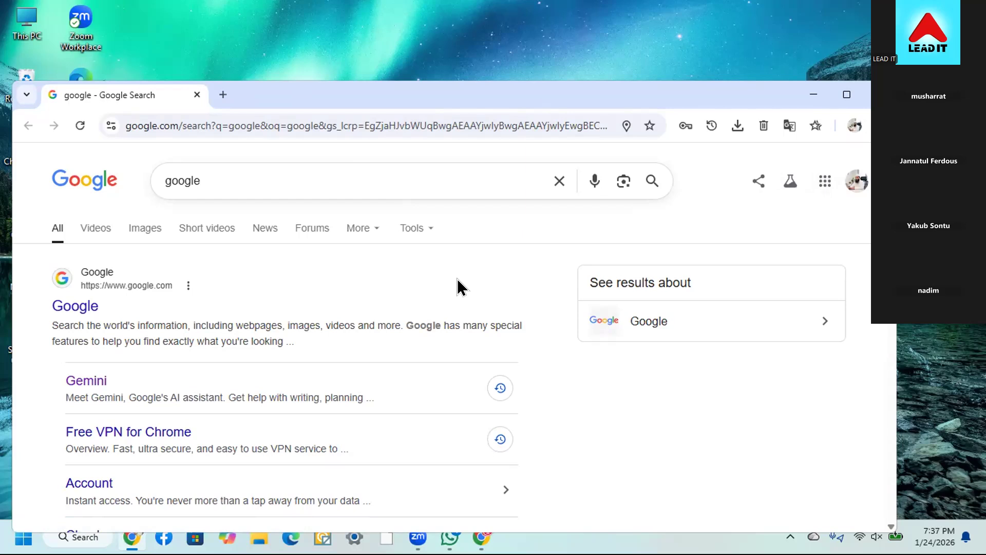
Replace the current Google query with "bloggers" and run the search
{"action": "left_click", "coordinate": [223, 96]}
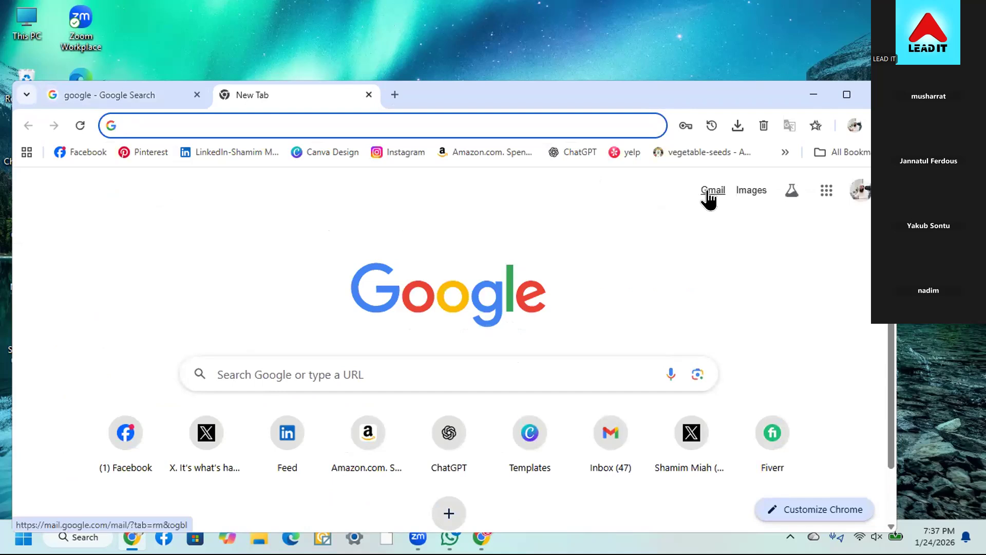
{"action": "left_click", "coordinate": [368, 95]}
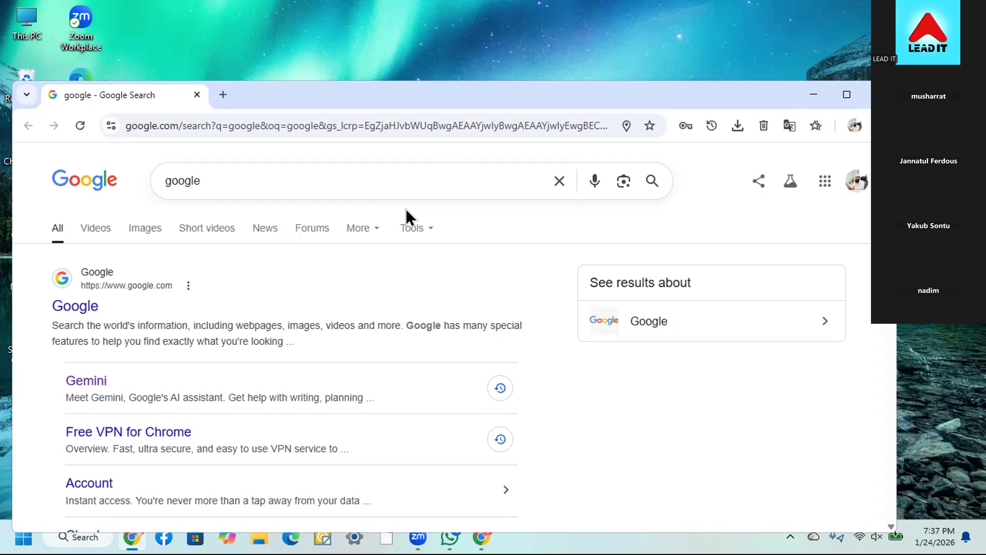
{"action": "left_click", "coordinate": [383, 175]}
{"action": "key", "text": "ctrl+a"}
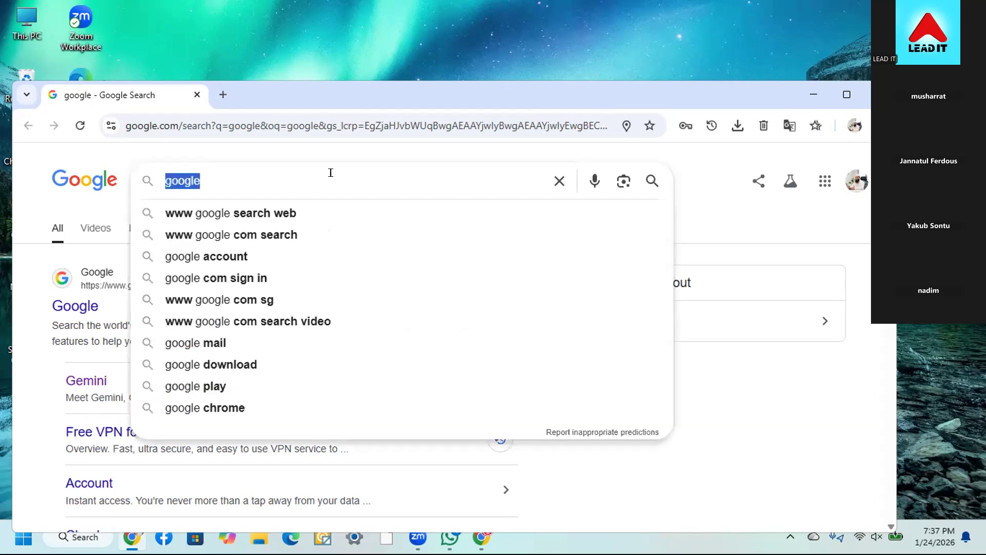
{"action": "type", "text": "bl"}
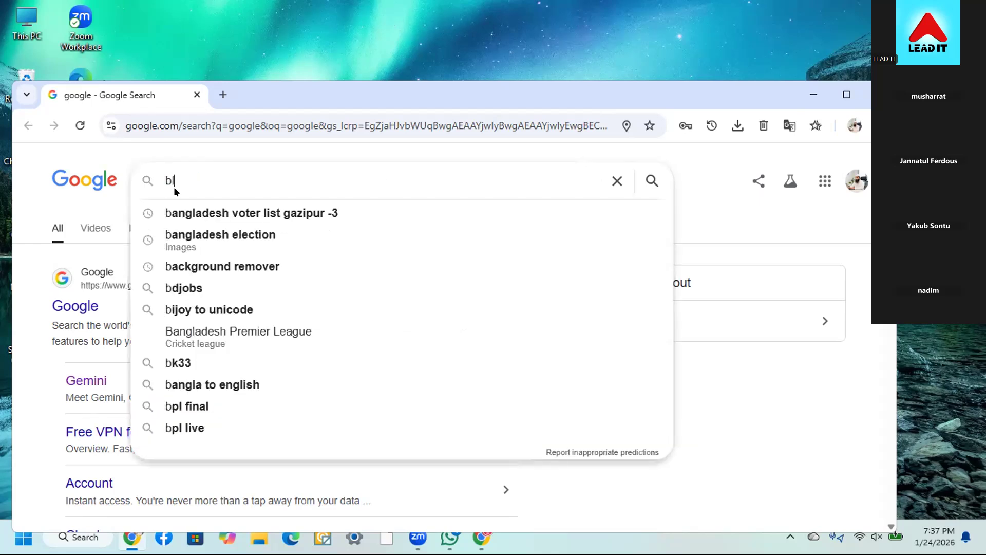
{"action": "type", "text": "oggers"}
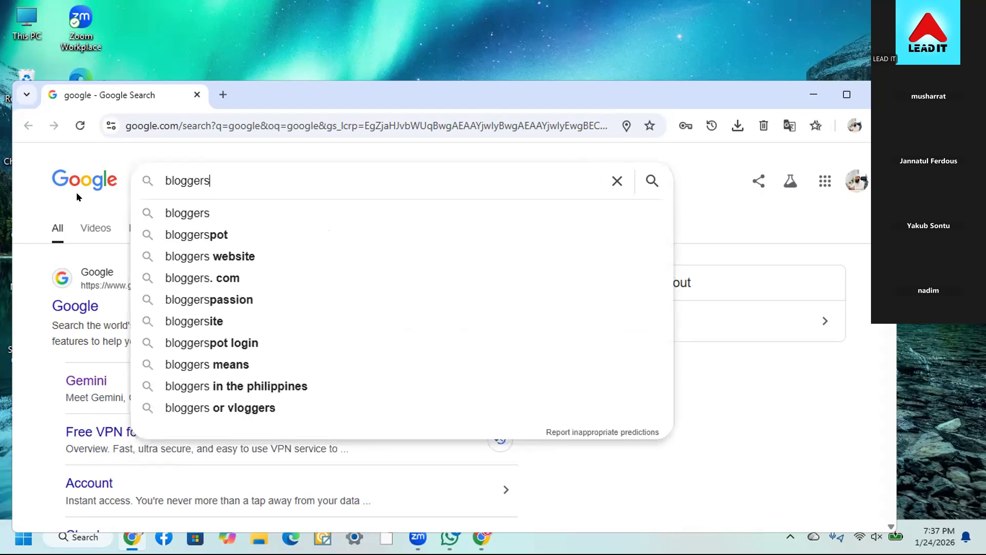
{"action": "key", "text": "Return"}
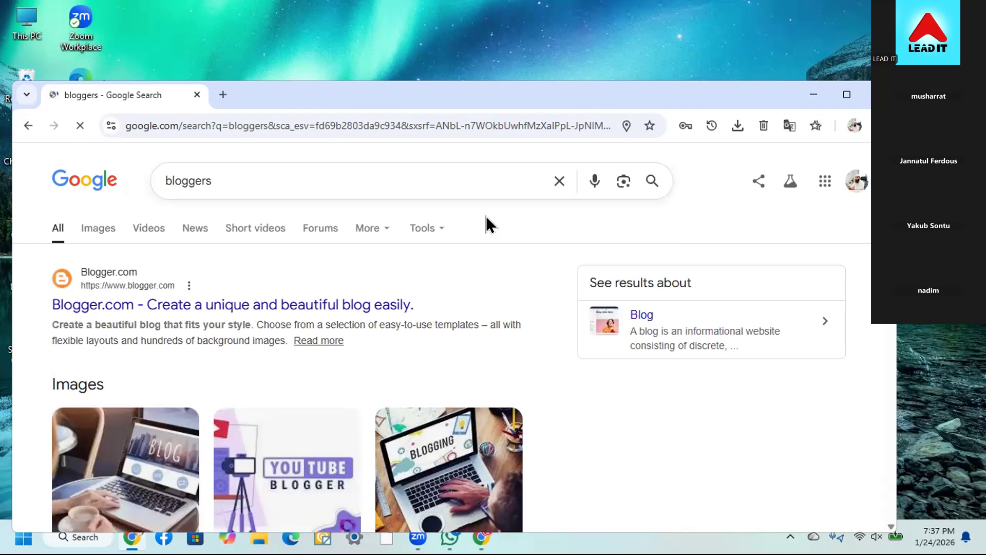
Open Blogger from the list of Google apps
{"action": "left_click", "coordinate": [825, 182]}
{"action": "left_click", "coordinate": [825, 183]}
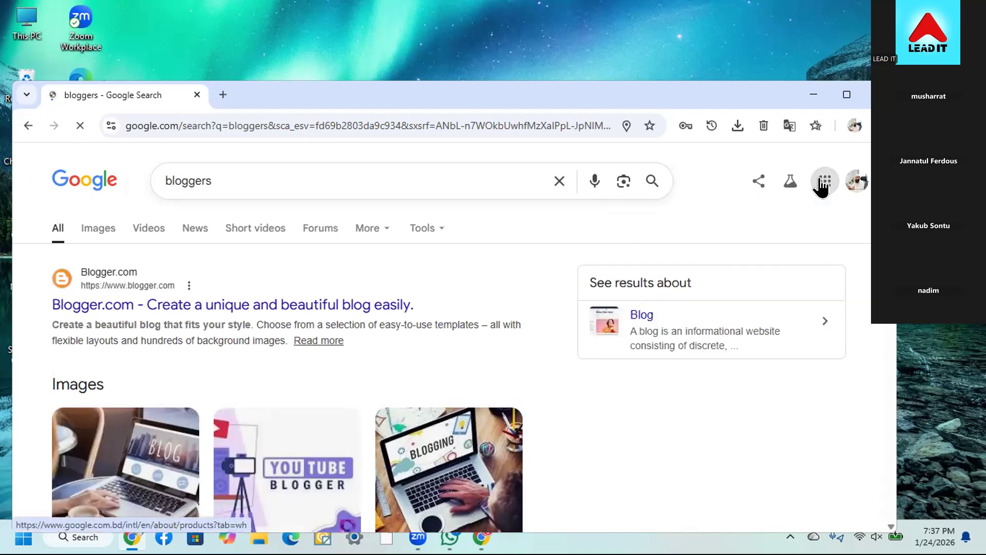
{"action": "left_click", "coordinate": [824, 182]}
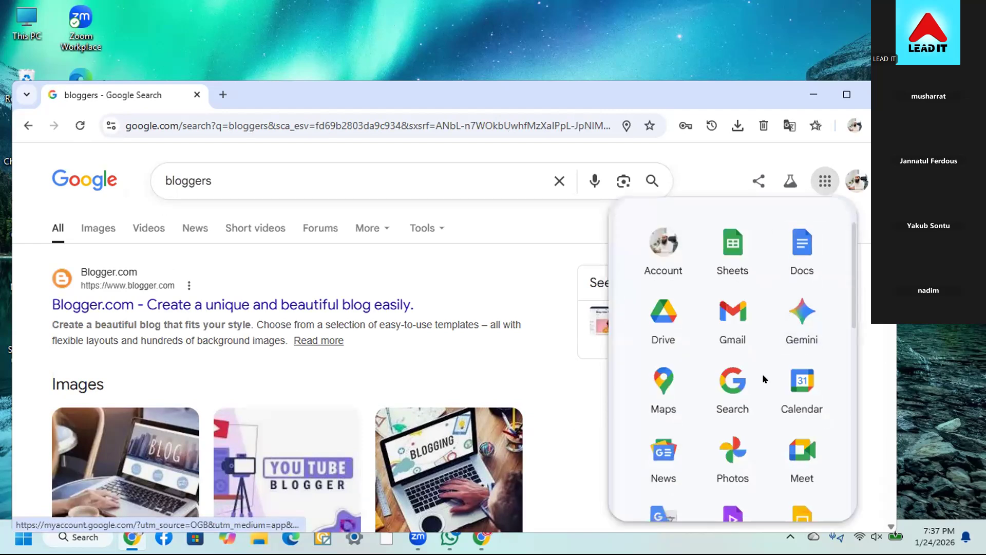
{"action": "scroll", "coordinate": [764, 379], "scroll_direction": "down", "scroll_amount": 5}
{"action": "scroll", "coordinate": [748, 393], "scroll_direction": "down", "scroll_amount": 3}
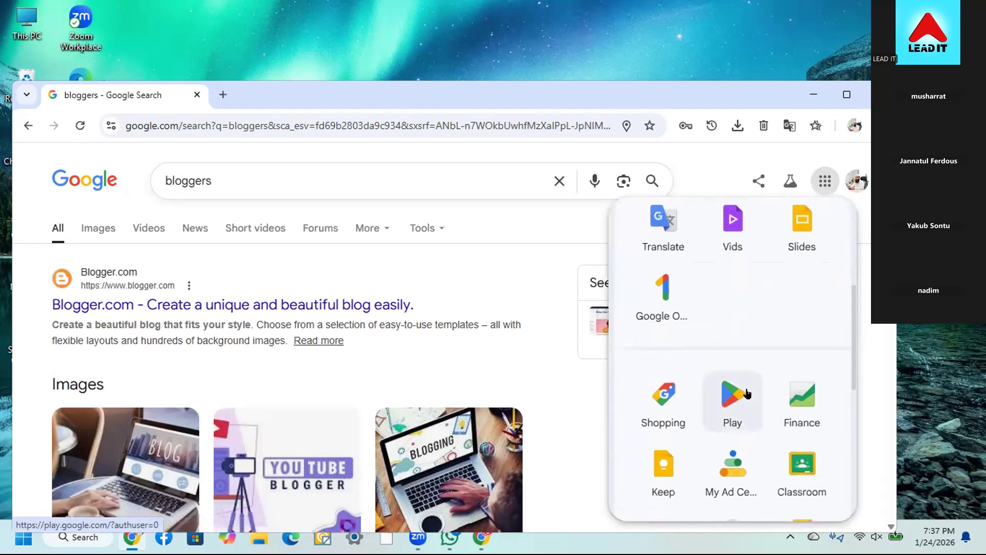
{"action": "scroll", "coordinate": [744, 411], "scroll_direction": "down", "scroll_amount": 4}
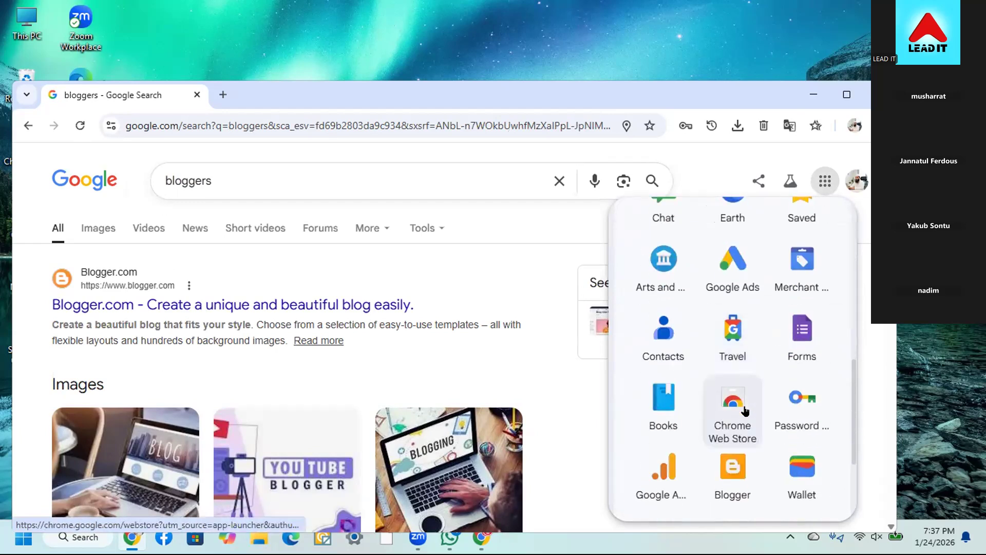
{"action": "left_click", "coordinate": [734, 469]}
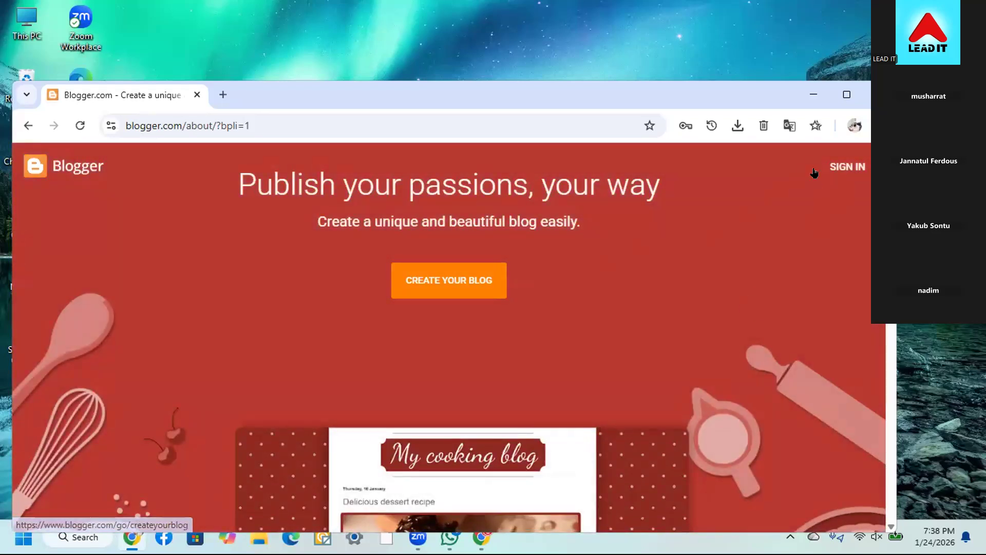
Sign in to Blogger with the existing Google account, verifying the identity with the account password
{"action": "left_click", "coordinate": [848, 167]}
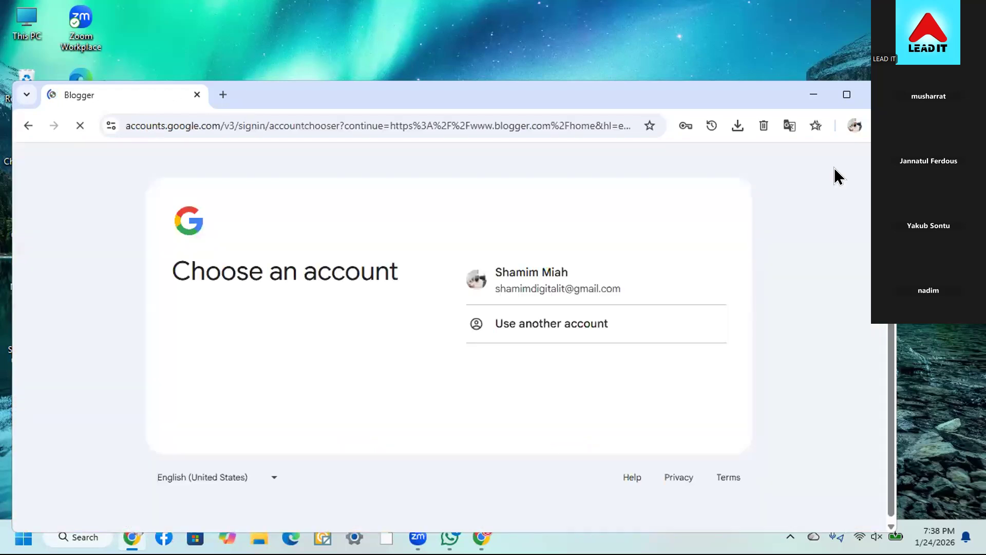
{"action": "left_click", "coordinate": [535, 278]}
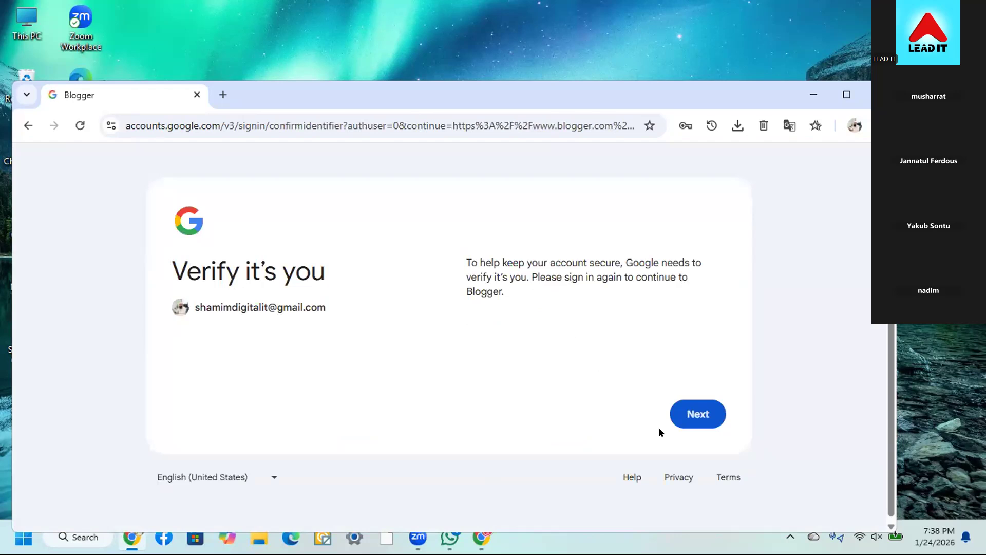
{"action": "left_click", "coordinate": [698, 415]}
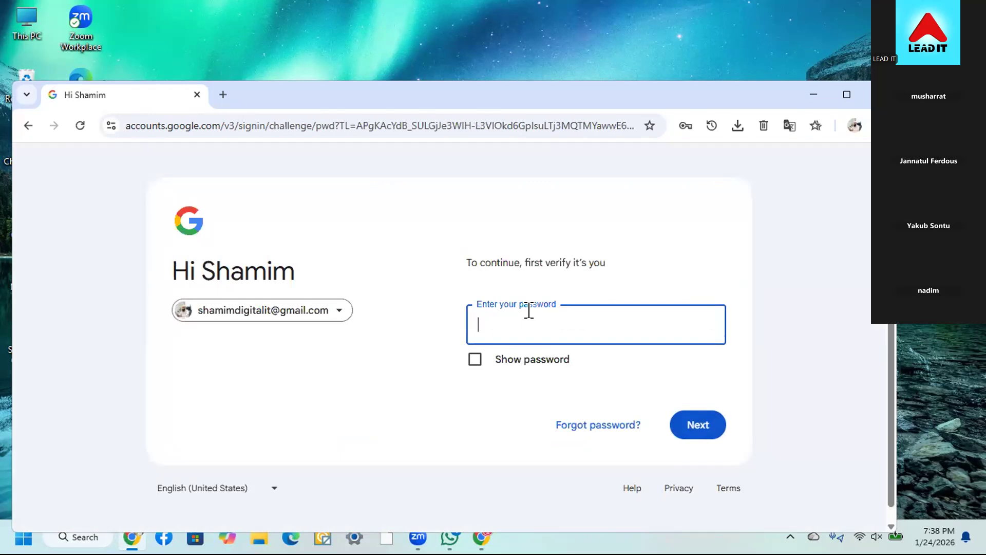
{"action": "type", "text": "*"}
{"action": "type", "text": "****************"}
{"action": "left_click", "coordinate": [698, 425]}
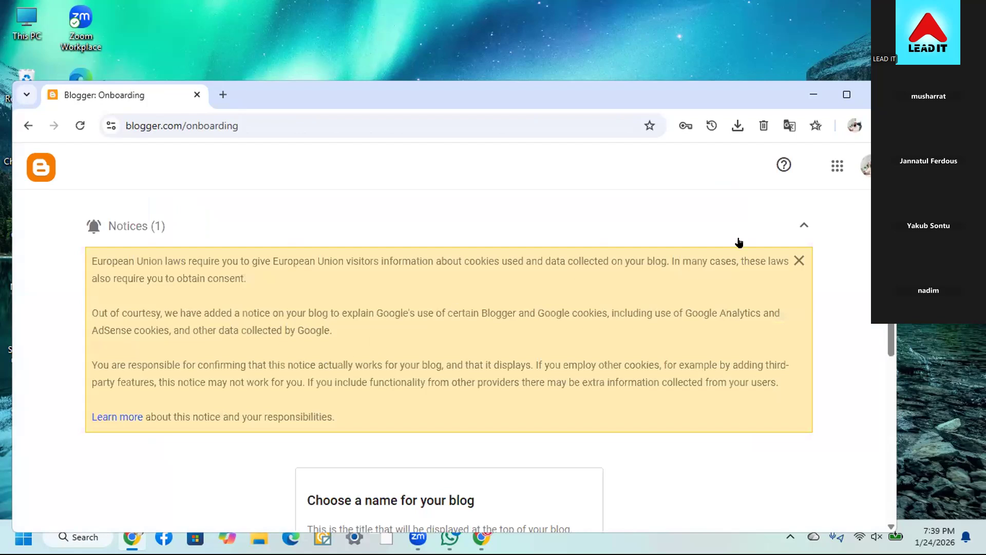
Collapse the notices, title the blog with the owner's first name followed by "Digital Experts", and continue to the URL choice
{"action": "left_click", "coordinate": [803, 225]}
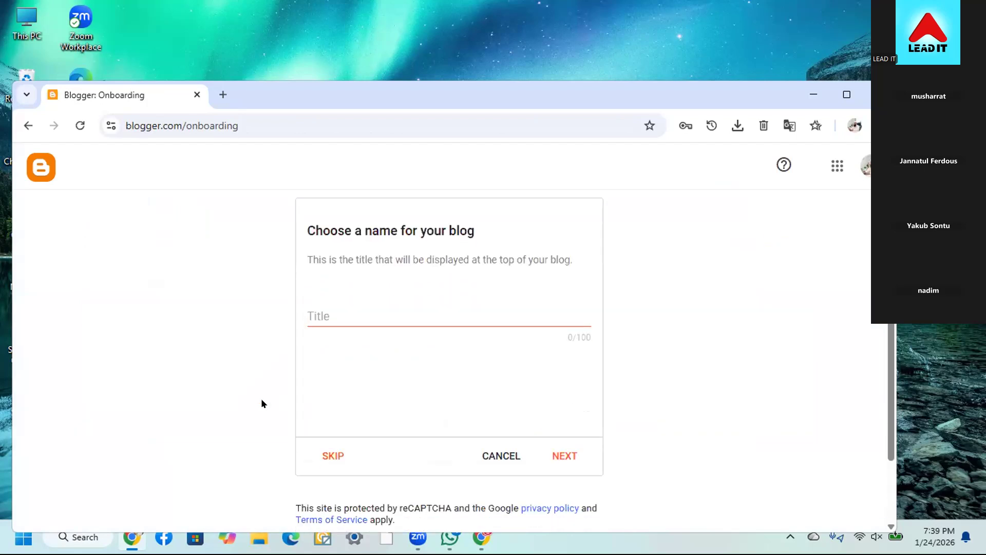
{"action": "left_click", "coordinate": [355, 310]}
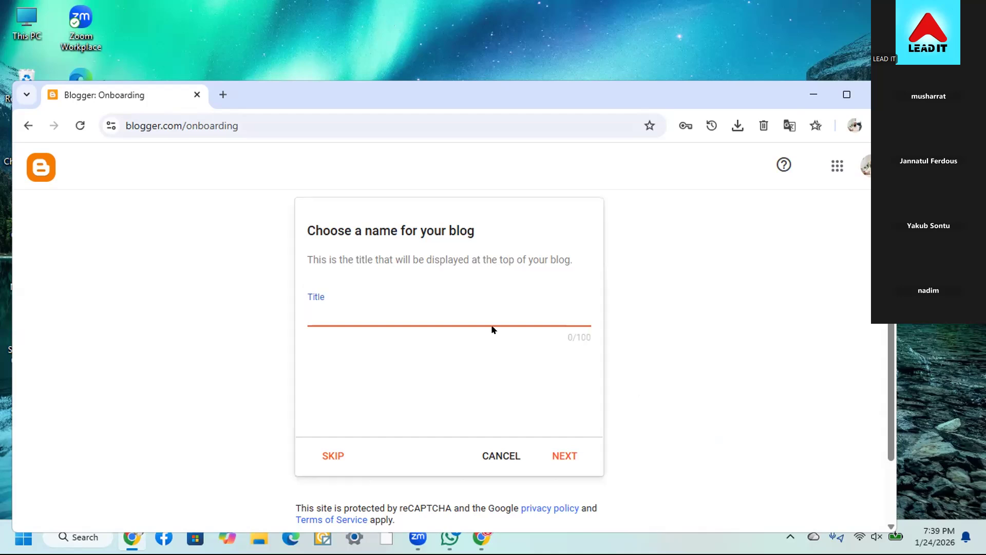
{"action": "type", "text": "Shamim Digita"}
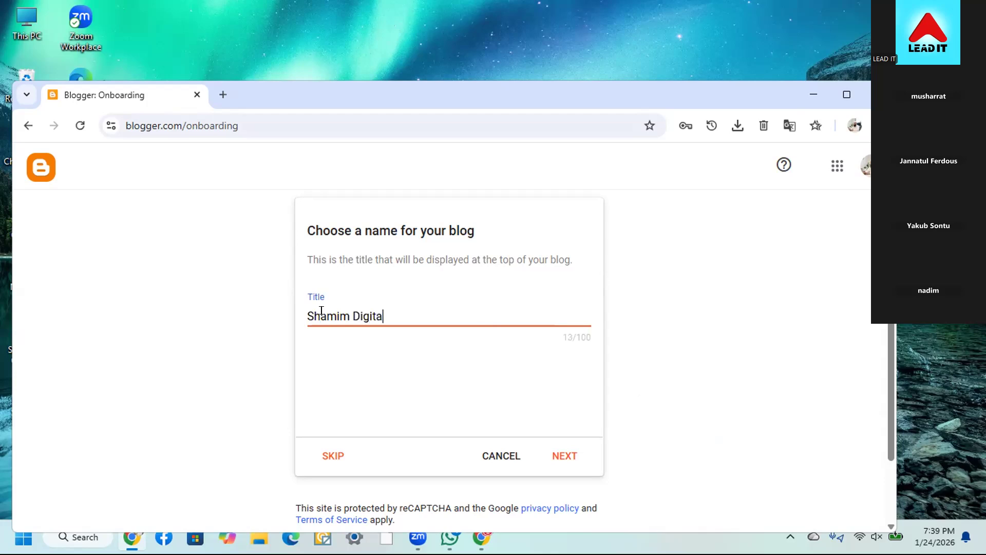
{"action": "type", "text": "l Experts"}
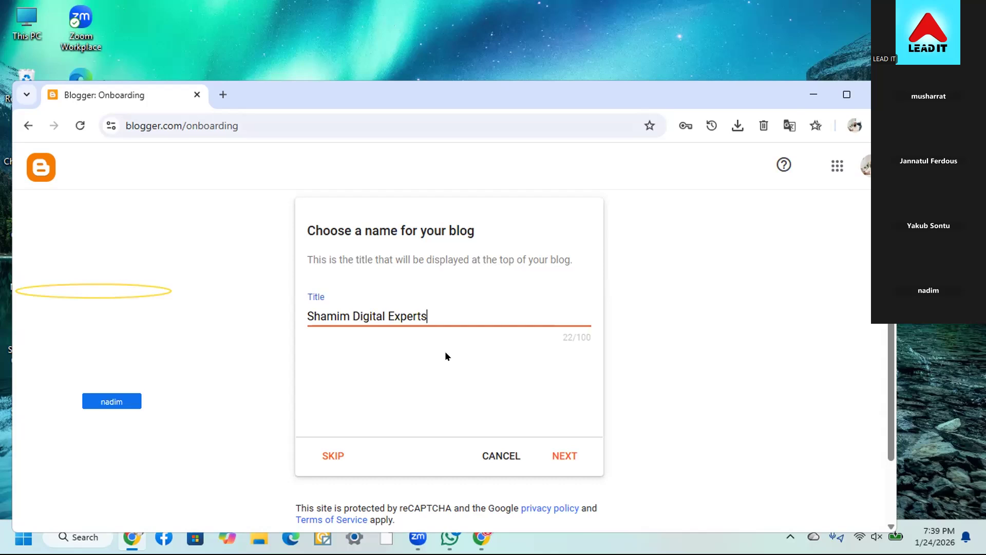
{"action": "left_click", "coordinate": [559, 457]}
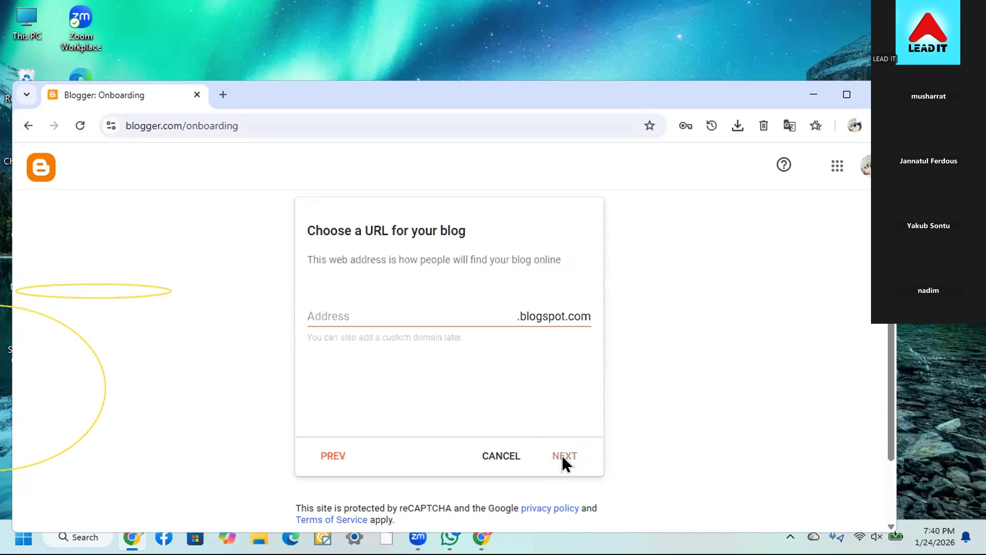
Enter the owner's full name in lowercase without spaces, followed by 001, as the blog address
{"action": "left_click", "coordinate": [373, 305]}
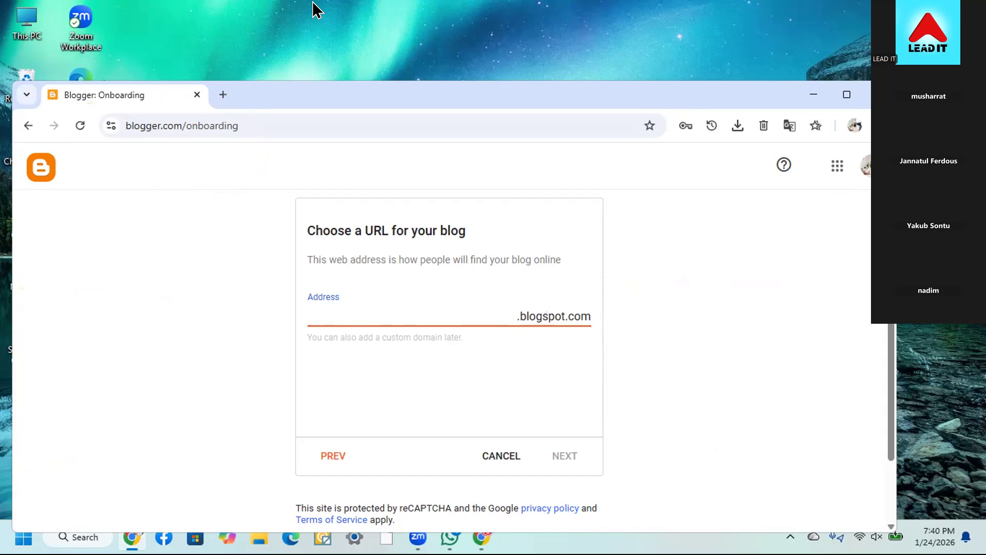
{"action": "left_click", "coordinate": [348, 304]}
{"action": "left_click", "coordinate": [334, 305]}
{"action": "type", "text": "shami"}
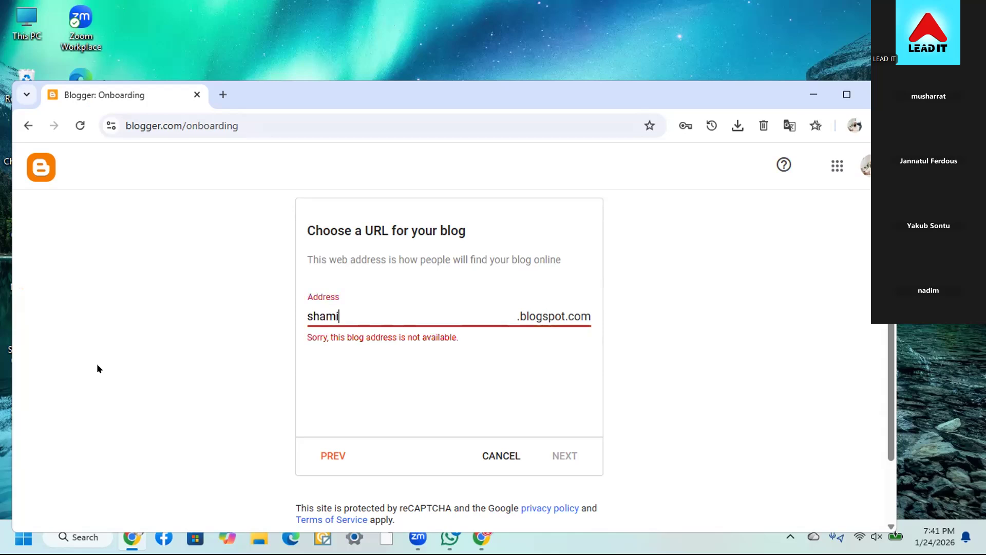
{"action": "type", "text": "mmiah001"}
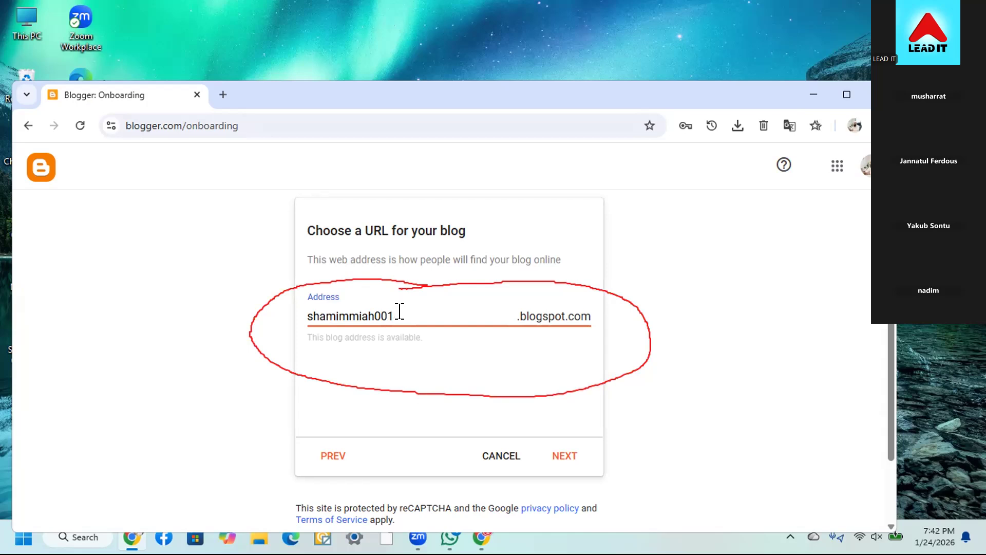
Change the number at the end of the blog address to 01 and continue to the display name
{"action": "key", "text": "BackSpace"}
{"action": "key", "text": "BackSpace"}
{"action": "key", "text": "BackSpace"}
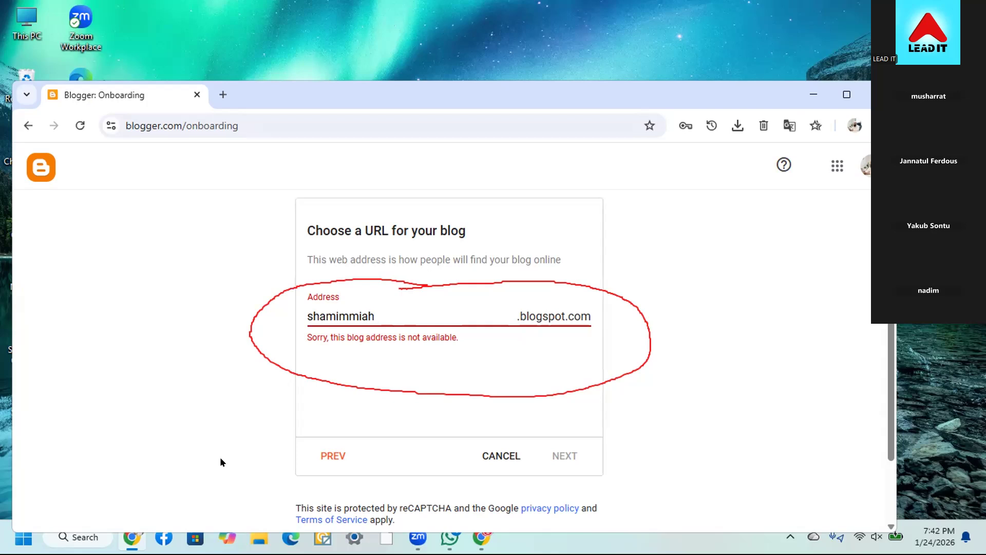
{"action": "type", "text": "01"}
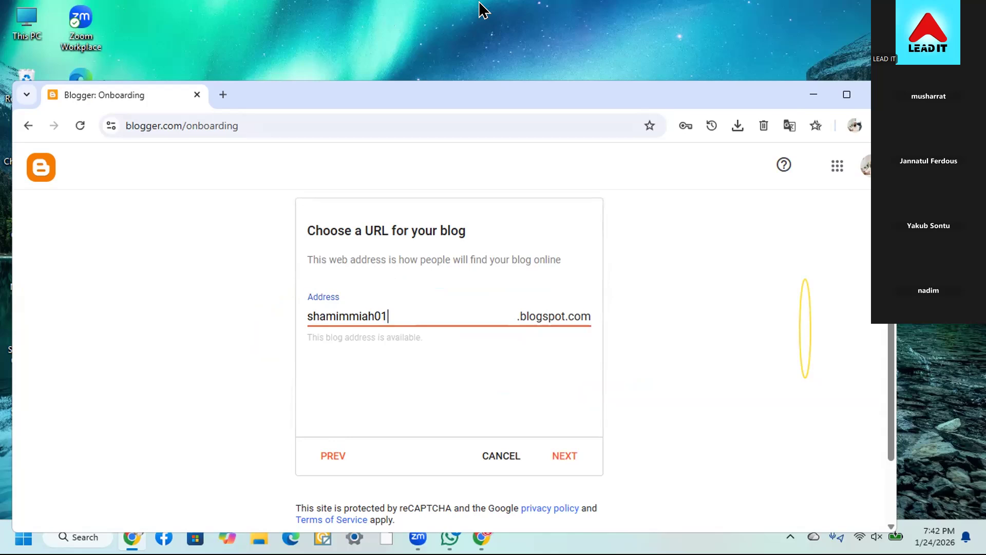
{"action": "left_click", "coordinate": [132, 351]}
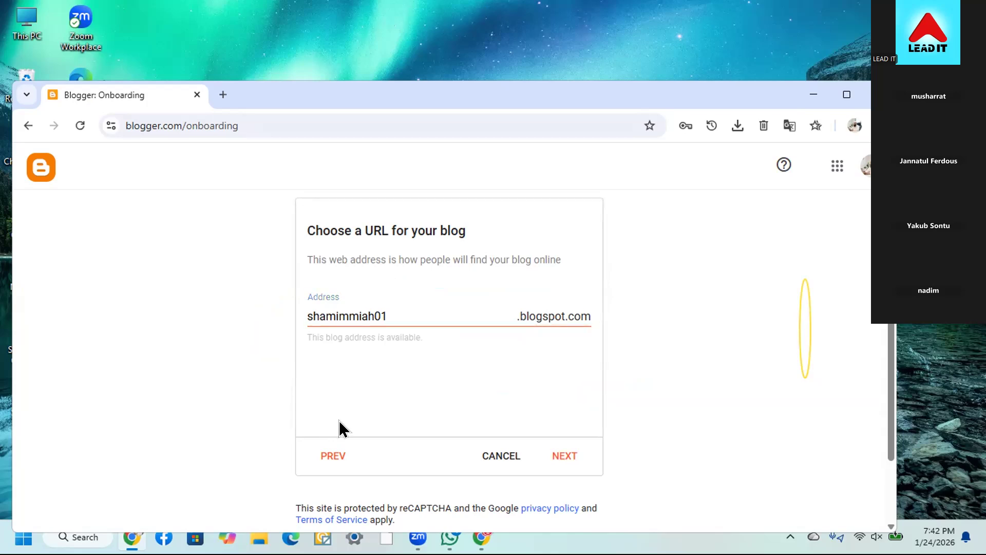
{"action": "left_click", "coordinate": [564, 455]}
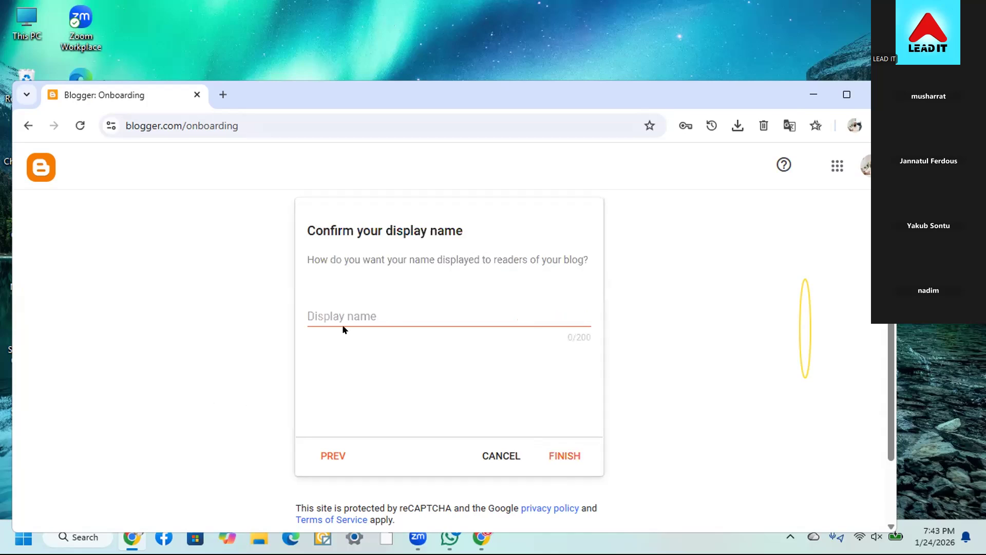
Enter the owner's full name as the display name and finish creating the blog
{"action": "left_click", "coordinate": [341, 311]}
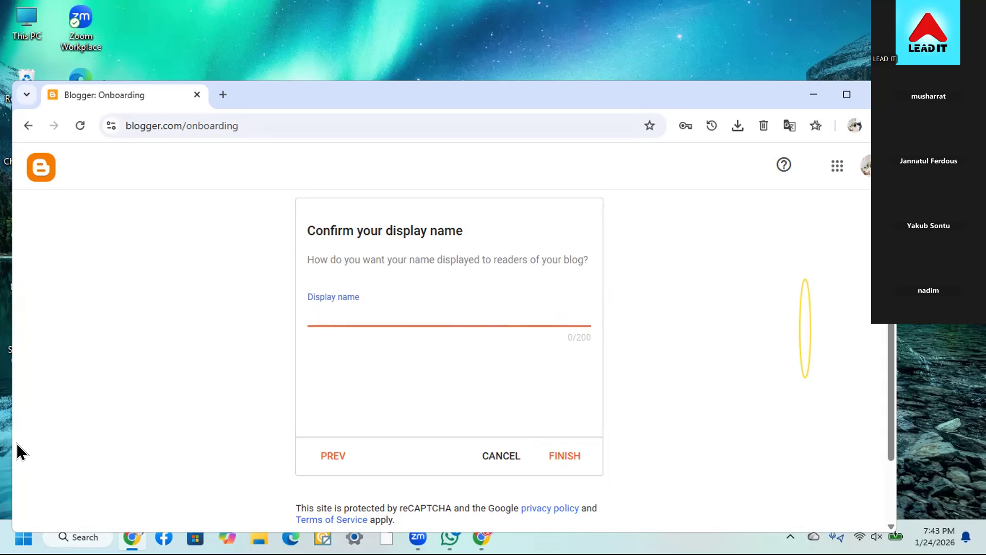
{"action": "type", "text": "Shamim Miah"}
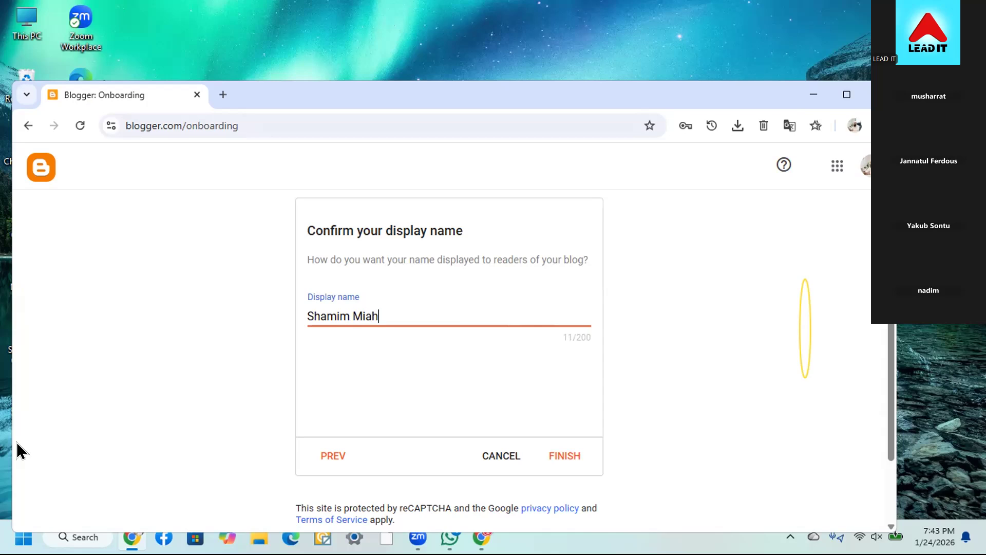
{"action": "left_click", "coordinate": [894, 123]}
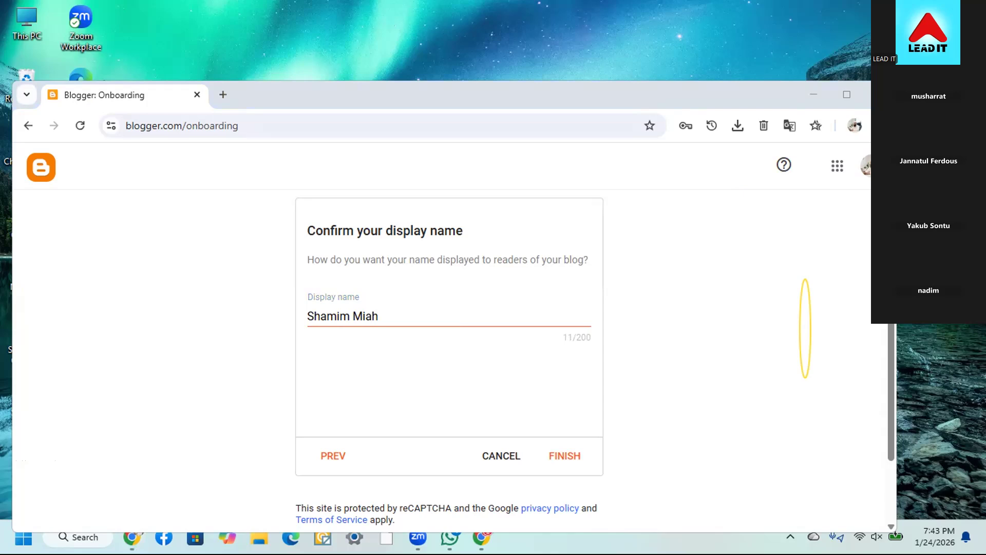
{"action": "left_click", "coordinate": [381, 316]}
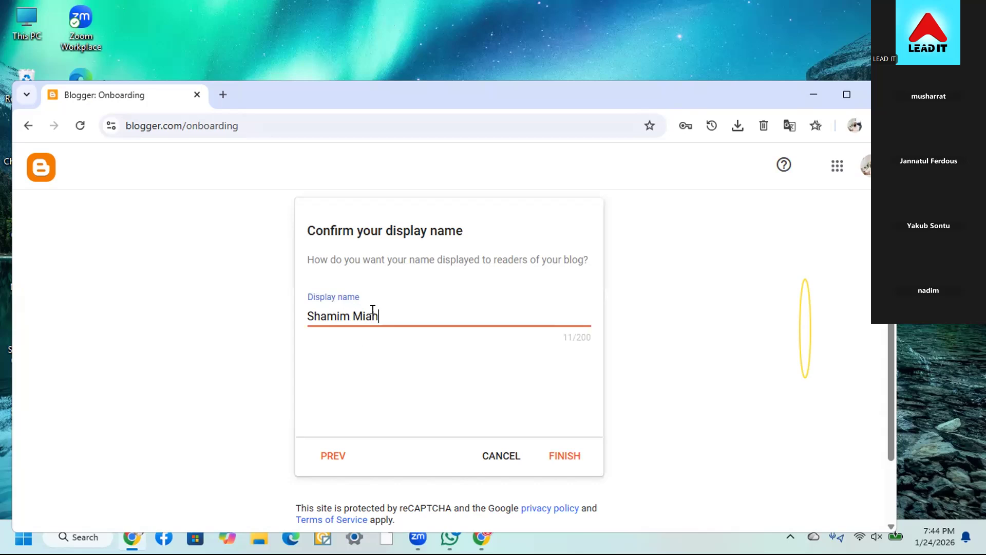
{"action": "left_click", "coordinate": [560, 461]}
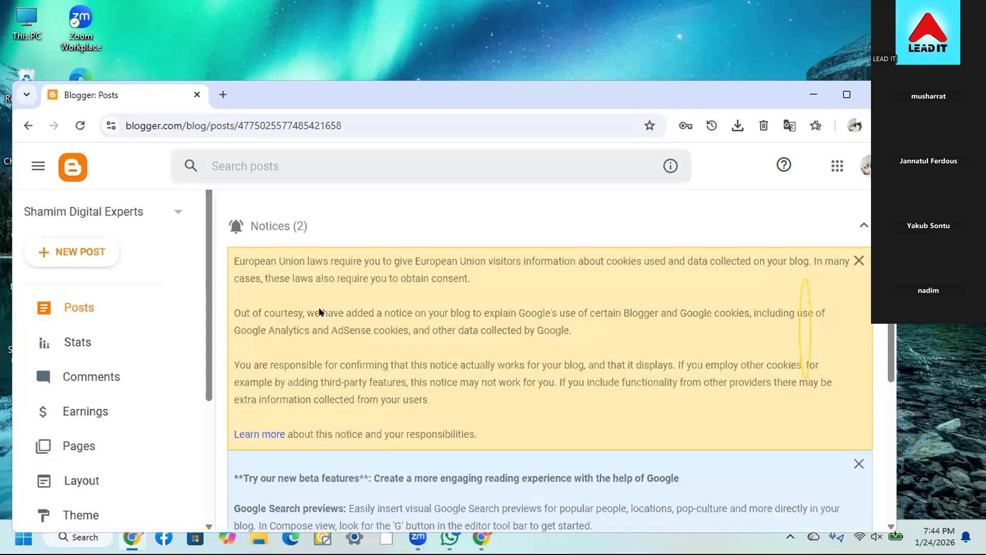
Start a new blog post, collapsing the notices on the dashboard and in the post editor
{"action": "left_click", "coordinate": [853, 238]}
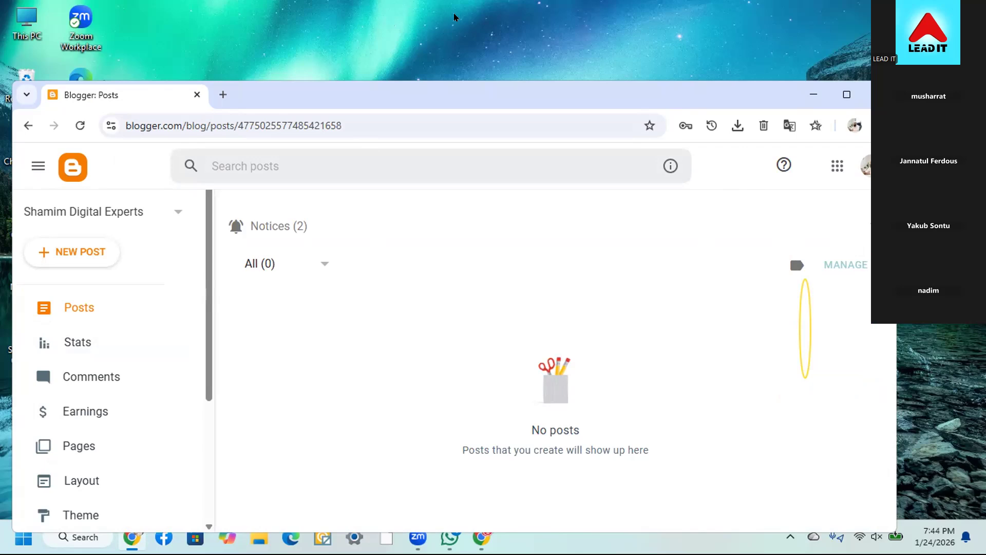
{"action": "scroll", "coordinate": [203, 271], "scroll_direction": "down", "scroll_amount": 2}
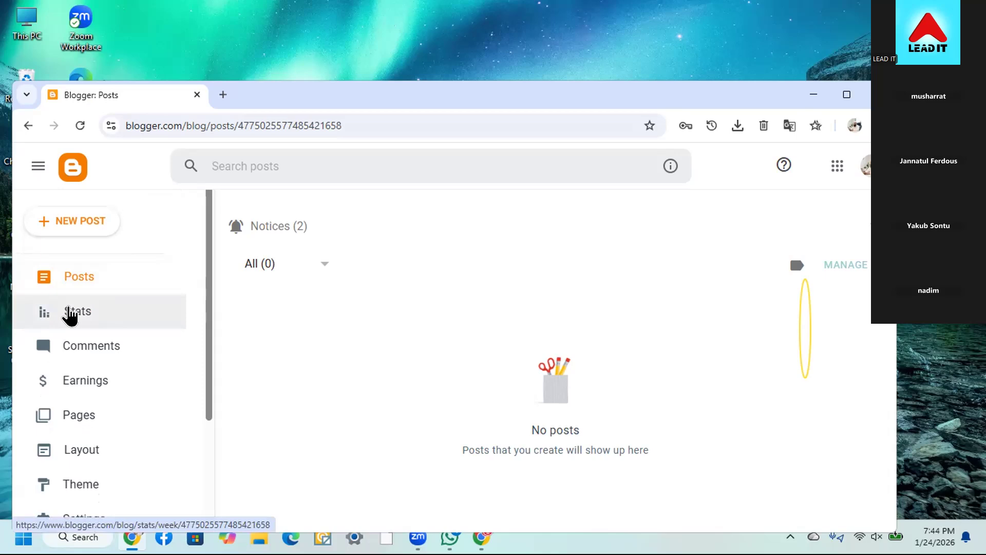
{"action": "scroll", "coordinate": [77, 314], "scroll_direction": "down", "scroll_amount": 2}
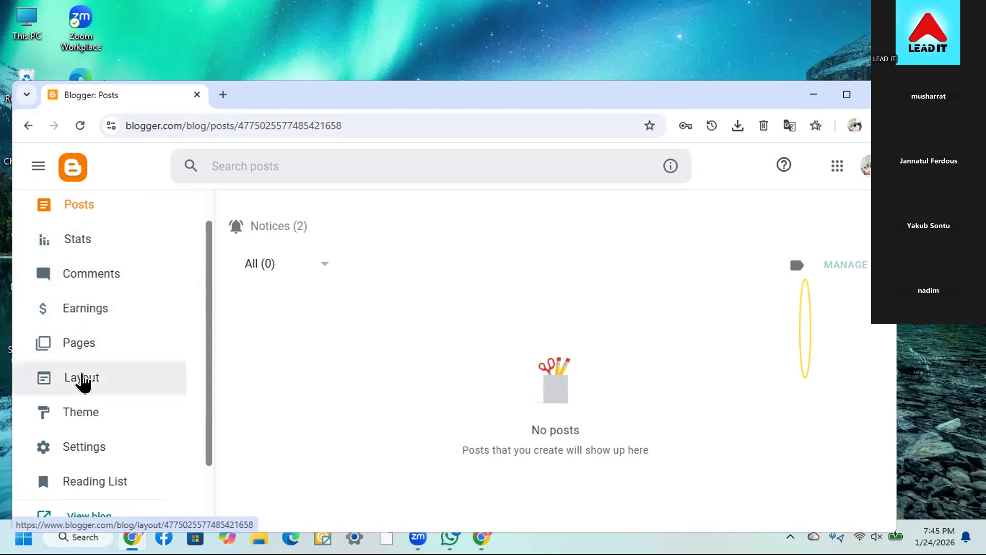
{"action": "scroll", "coordinate": [101, 437], "scroll_direction": "down", "scroll_amount": 2}
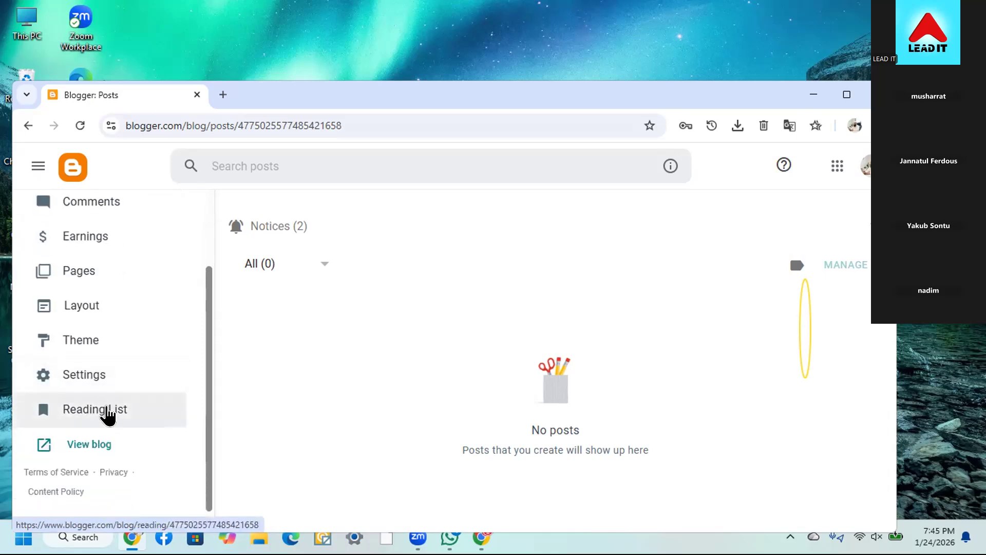
{"action": "scroll", "coordinate": [119, 426], "scroll_direction": "up", "scroll_amount": 3}
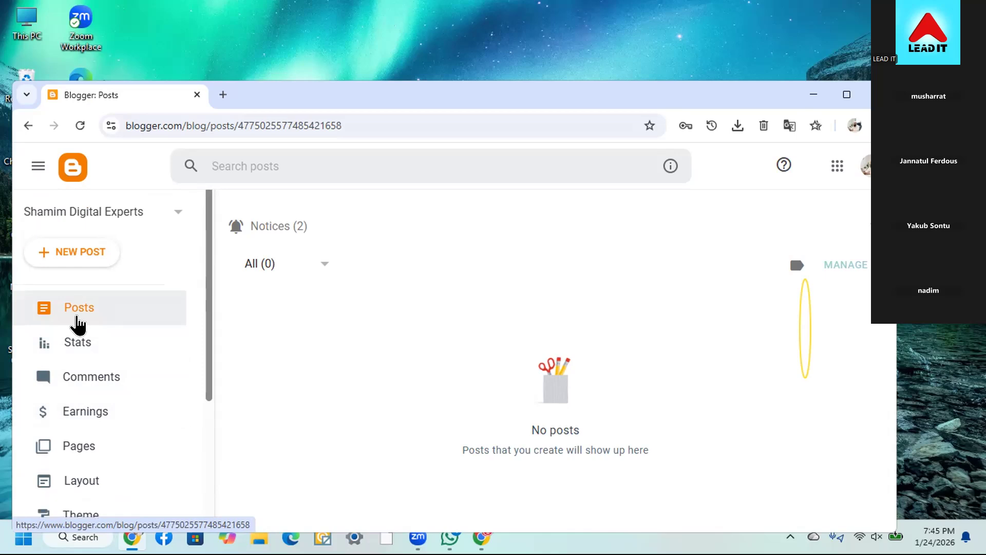
{"action": "left_click", "coordinate": [78, 260]}
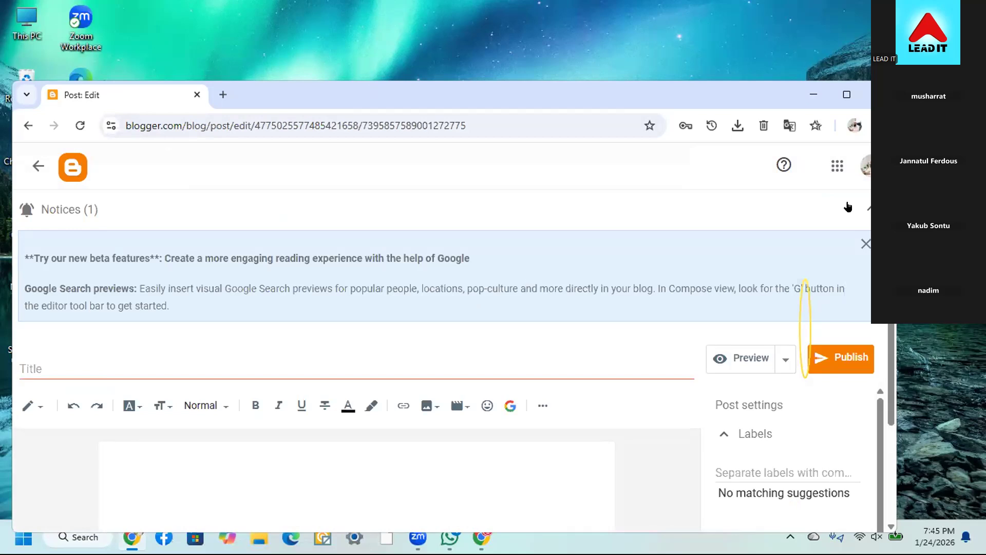
{"action": "left_click", "coordinate": [863, 207]}
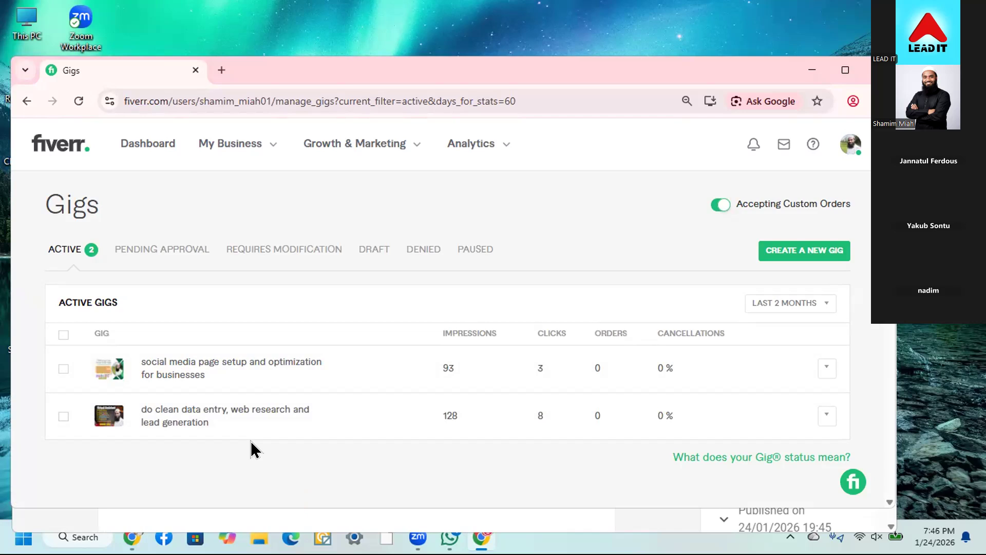
Preview the Fiverr gig on social media page setup and optimization for businesses, and copy its title
{"action": "left_click", "coordinate": [824, 364]}
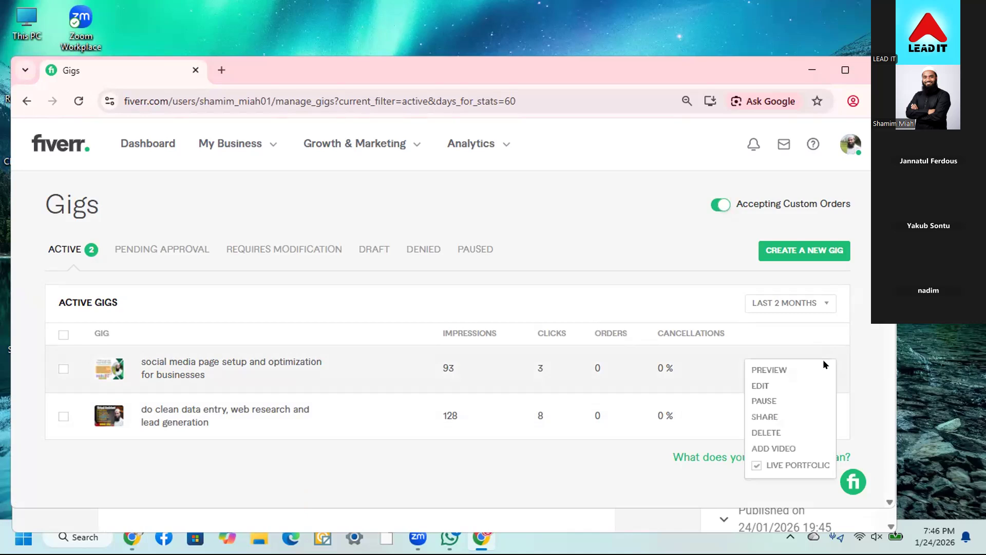
{"action": "left_click", "coordinate": [768, 368]}
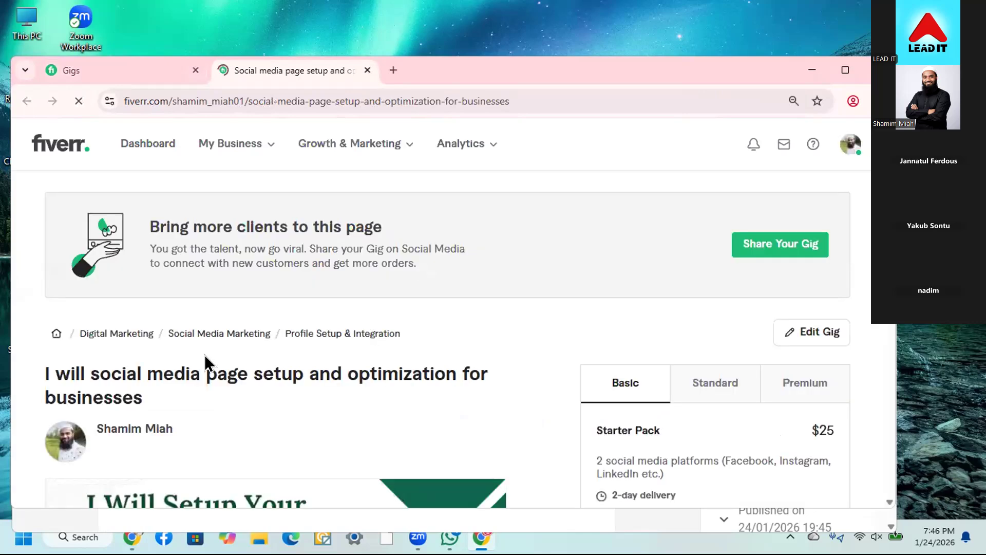
{"action": "scroll", "coordinate": [204, 355], "scroll_direction": "down", "scroll_amount": 1}
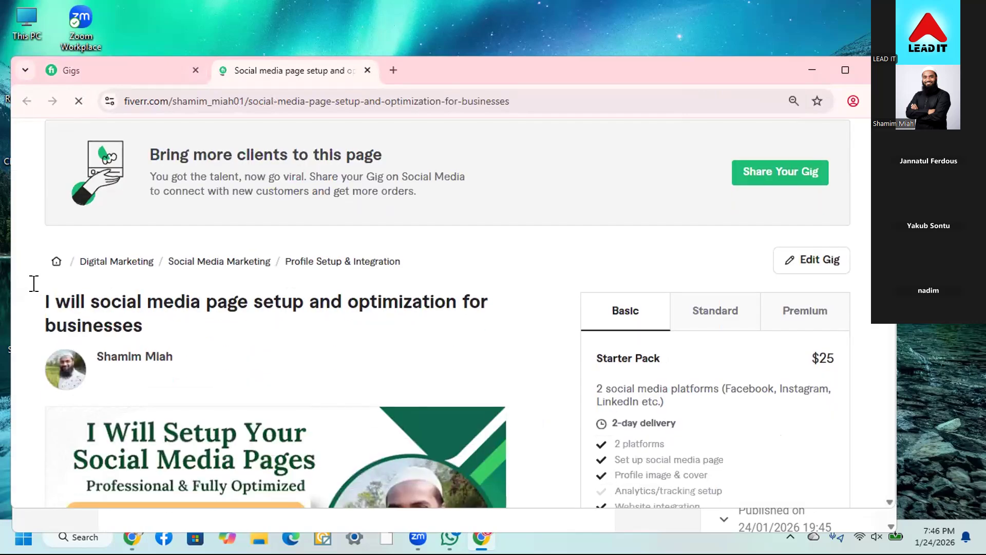
{"action": "left_click_drag", "start_coordinate": [46, 300], "coordinate": [144, 323]}
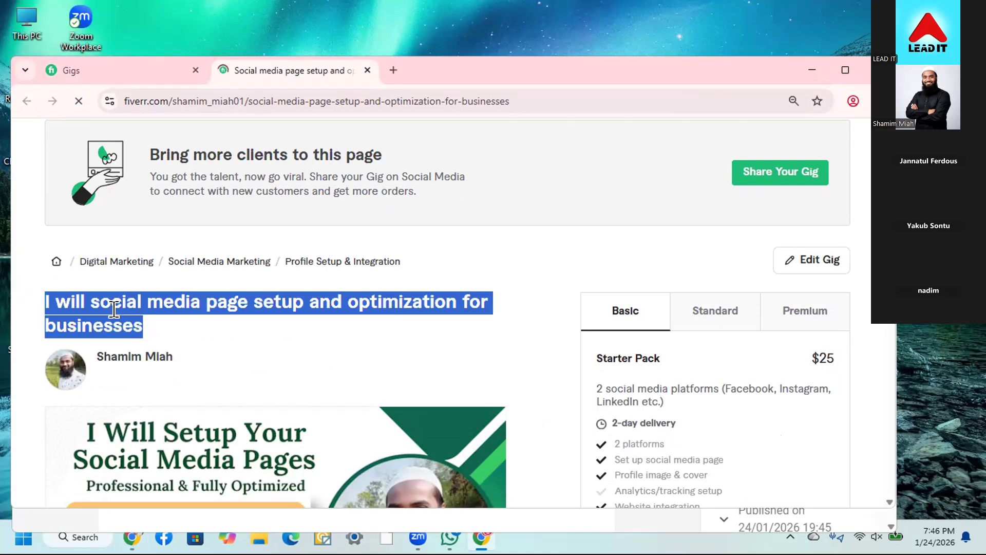
{"action": "right_click", "coordinate": [128, 315]}
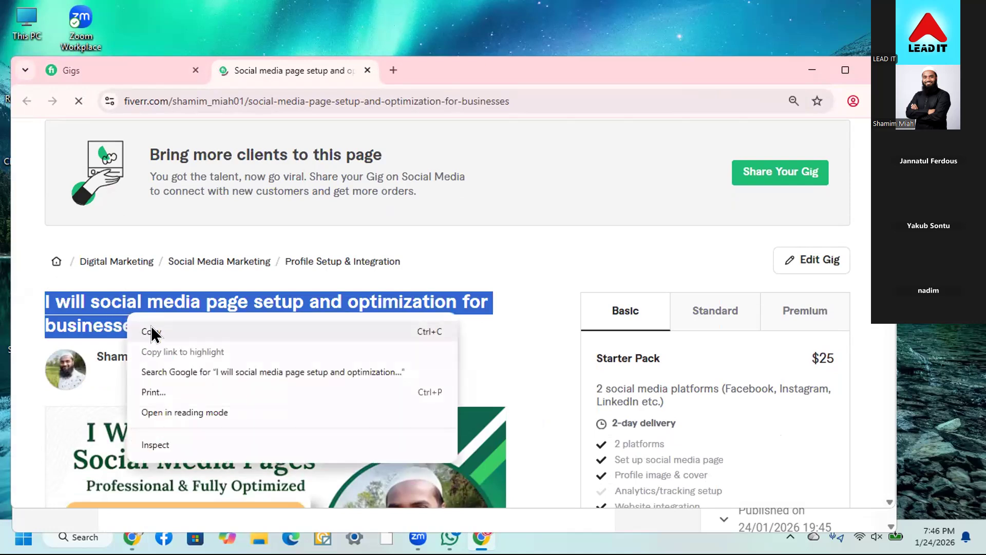
{"action": "left_click", "coordinate": [153, 332]}
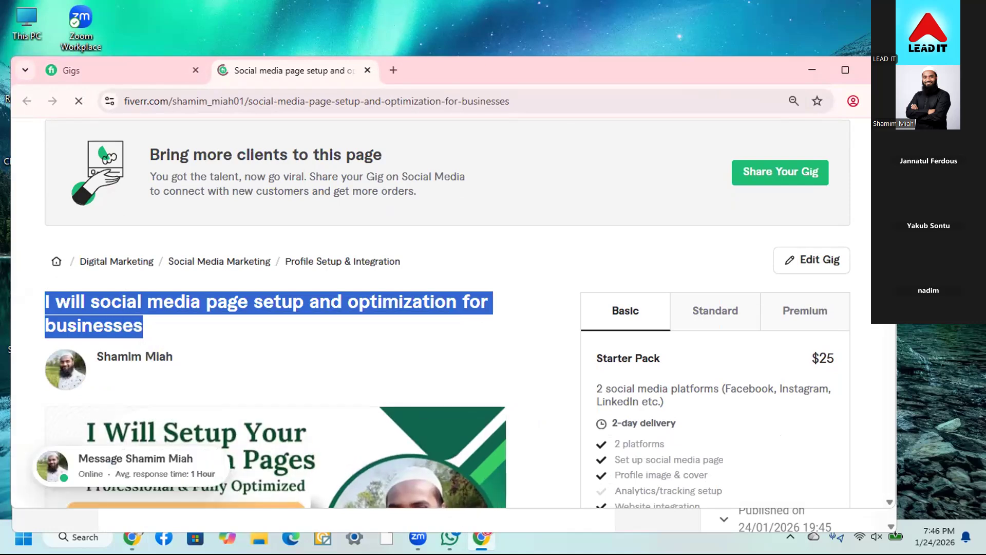
Switch back to Blogger and paste the copied gig title as the post's title
{"action": "left_click", "coordinate": [481, 538]}
{"action": "left_click", "coordinate": [38, 264]}
{"action": "right_click", "coordinate": [38, 264]}
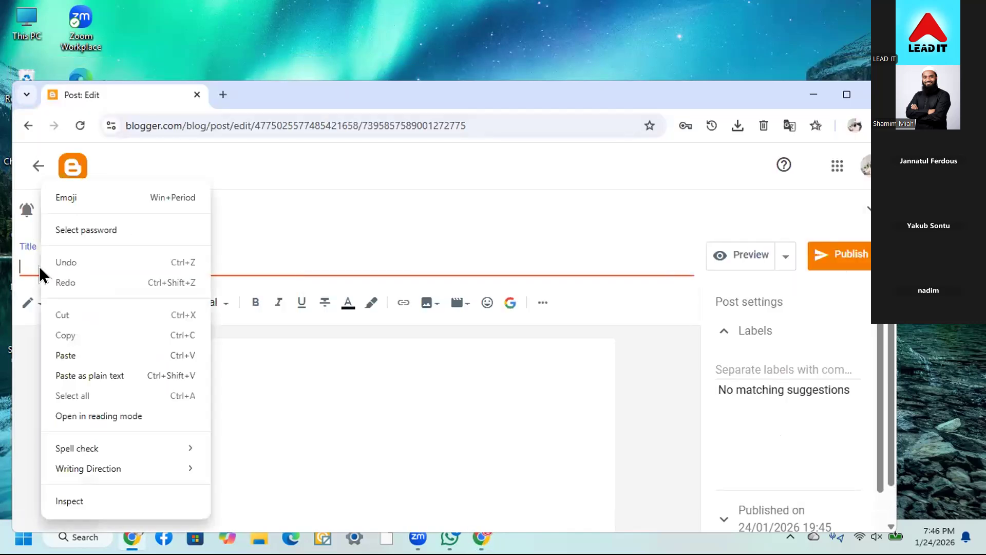
{"action": "left_click", "coordinate": [64, 356]}
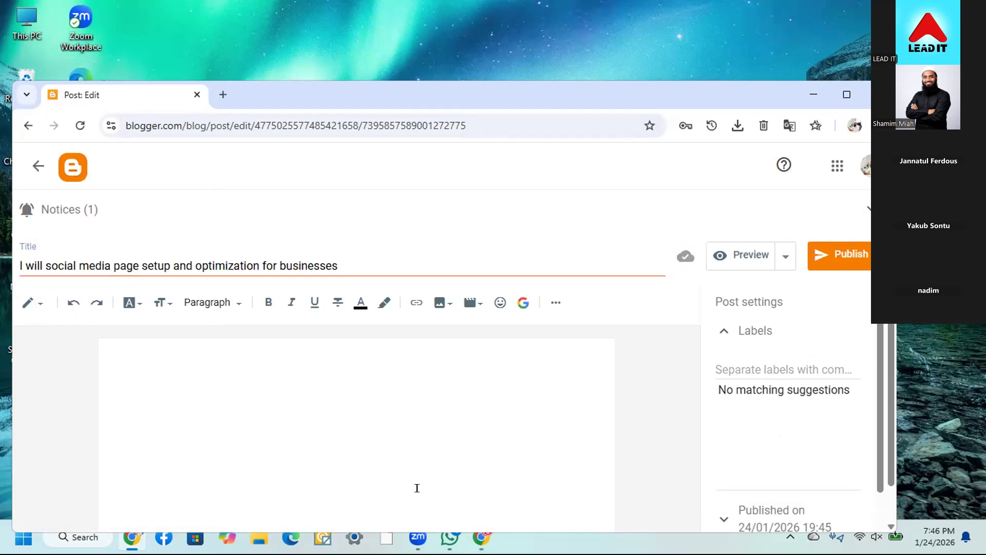
{"action": "left_click", "coordinate": [482, 537]}
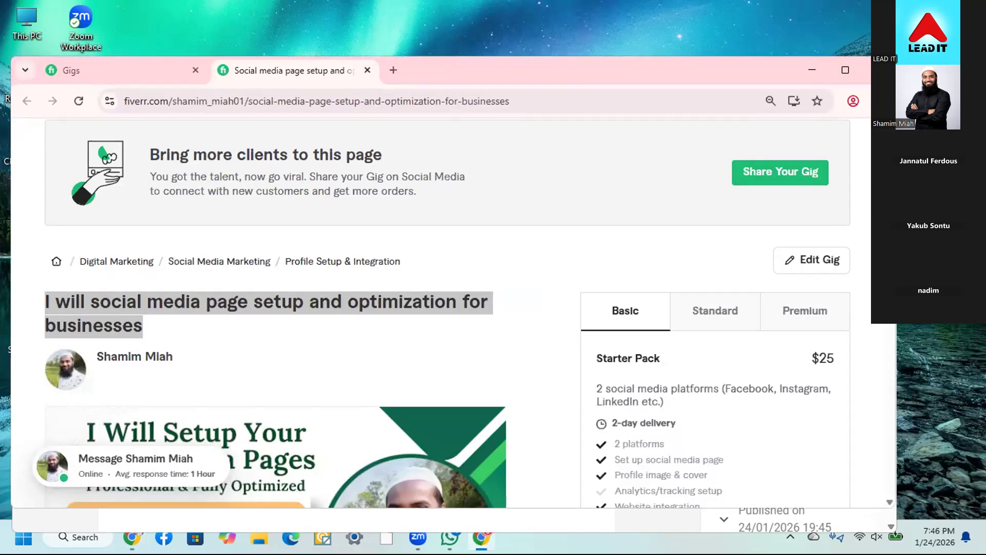
{"action": "left_click", "coordinate": [439, 525]}
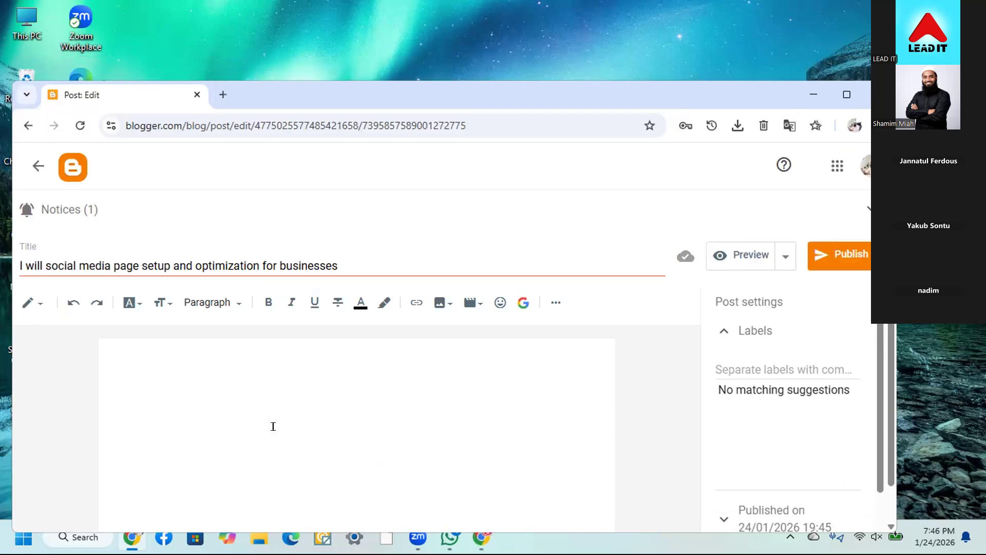
{"action": "right_click", "coordinate": [199, 387]}
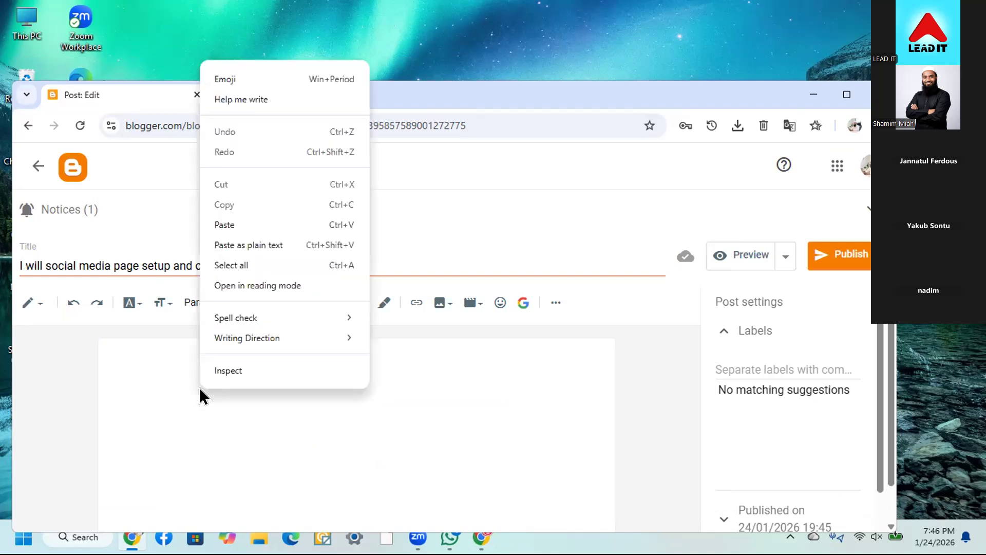
{"action": "left_click", "coordinate": [232, 224]}
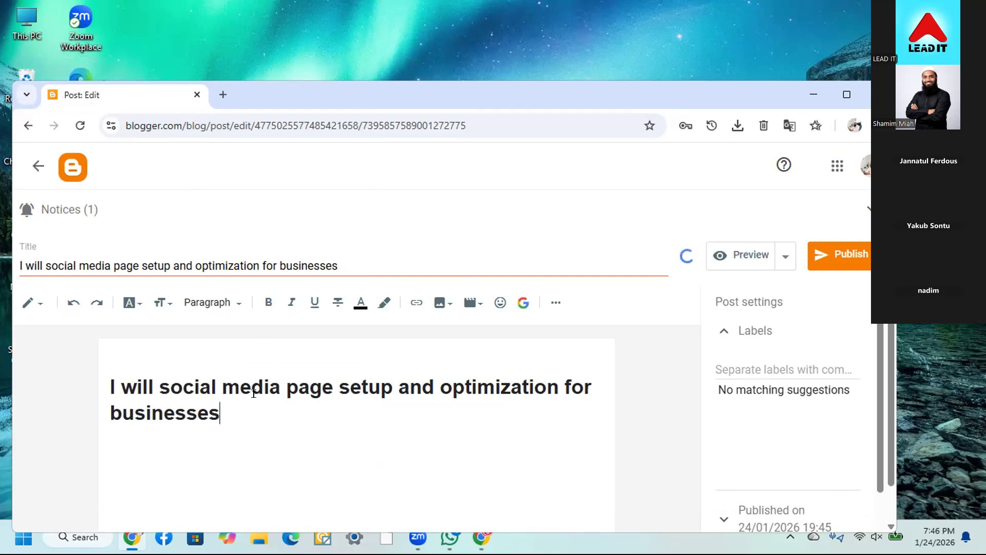
{"action": "left_click_drag", "start_coordinate": [221, 413], "coordinate": [94, 371]}
{"action": "key", "text": "super+c"}
{"action": "key", "text": "BackSpace"}
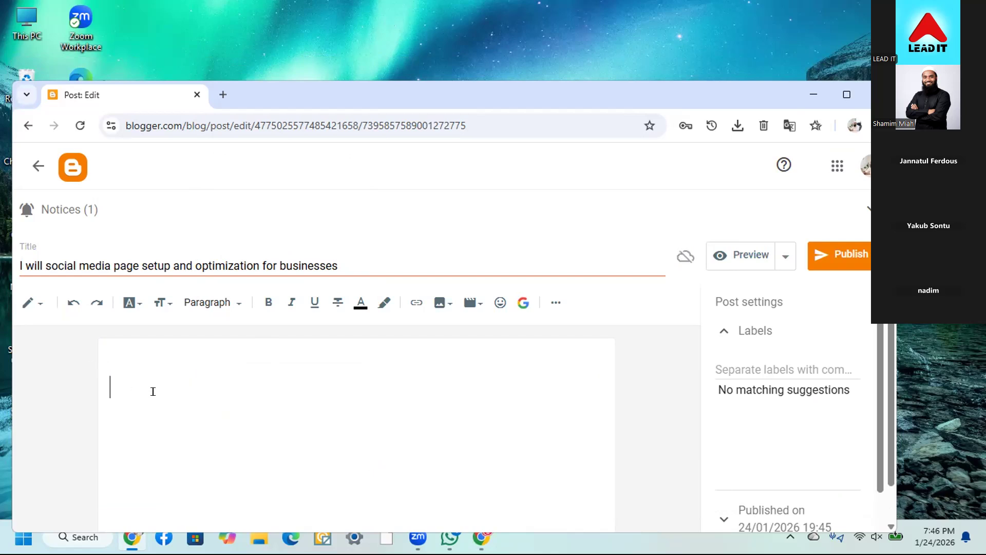
{"action": "key", "text": "BackSpace"}
{"action": "key", "text": "BackSpace"}
Insert the "I will Social media page setup and optimization" picture from the computer's Gig Pic folder into the post body
{"action": "left_click", "coordinate": [438, 305]}
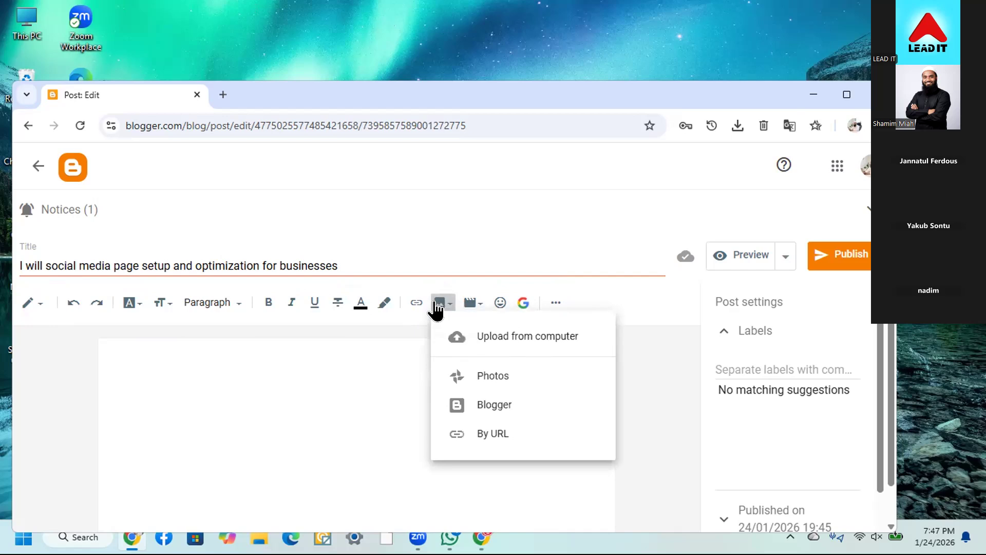
{"action": "left_click", "coordinate": [499, 341]}
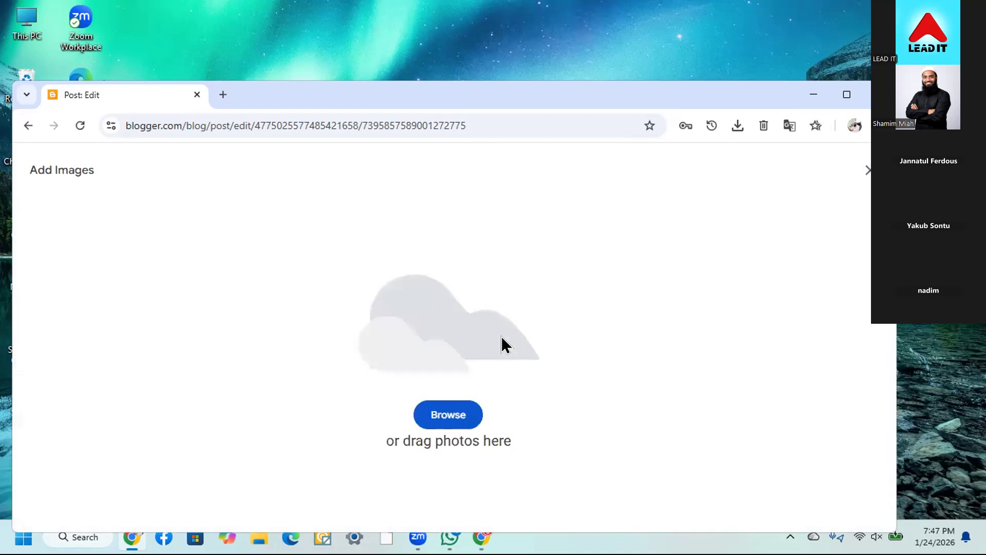
{"action": "left_click", "coordinate": [454, 412]}
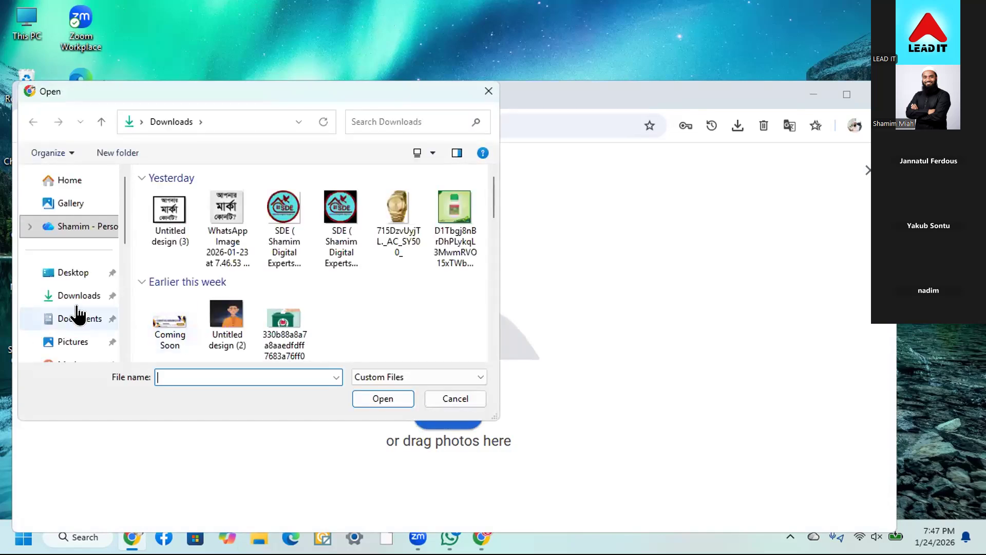
{"action": "scroll", "coordinate": [77, 304], "scroll_direction": "down", "scroll_amount": 2}
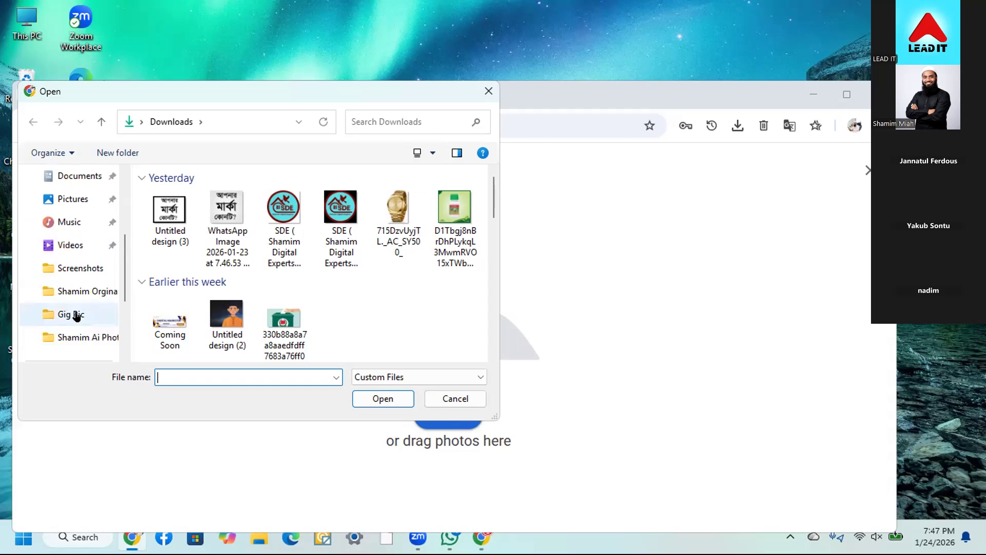
{"action": "left_click", "coordinate": [77, 317]}
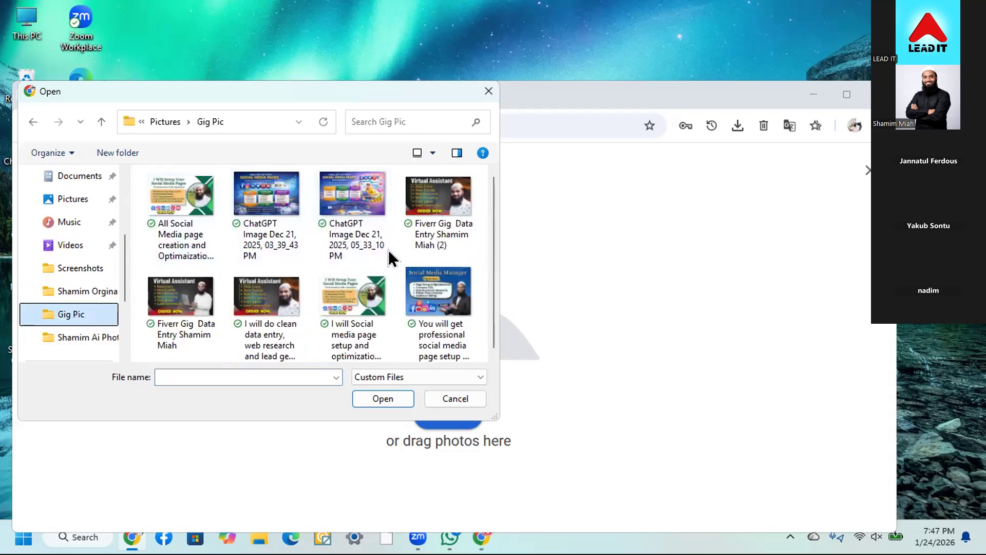
{"action": "left_click", "coordinate": [343, 328]}
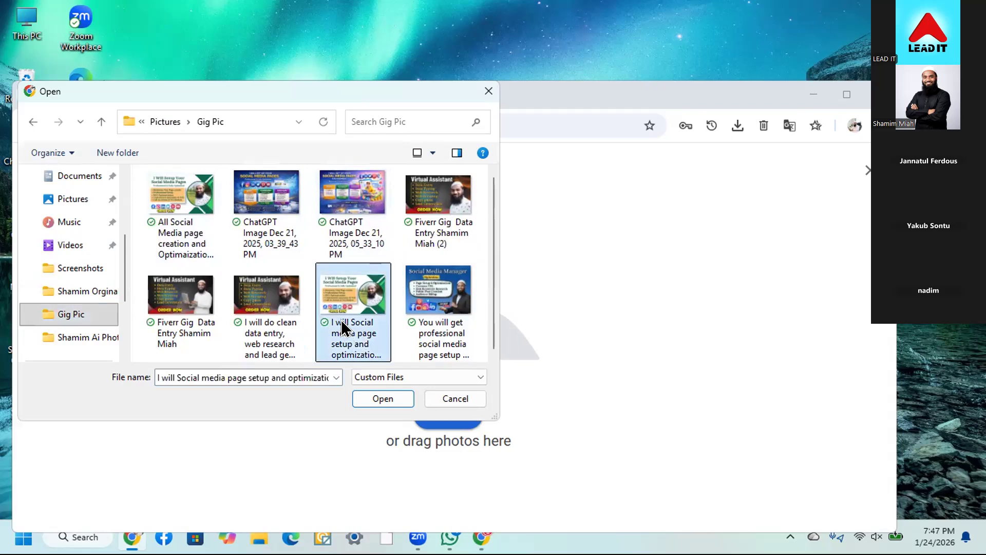
{"action": "left_click", "coordinate": [383, 399]}
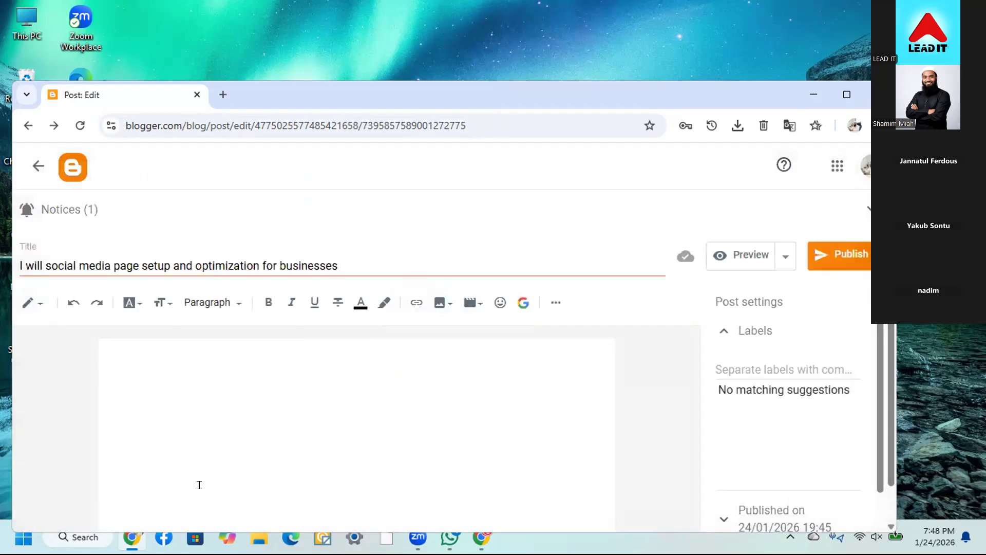
{"action": "scroll", "coordinate": [280, 465], "scroll_direction": "down", "scroll_amount": 1}
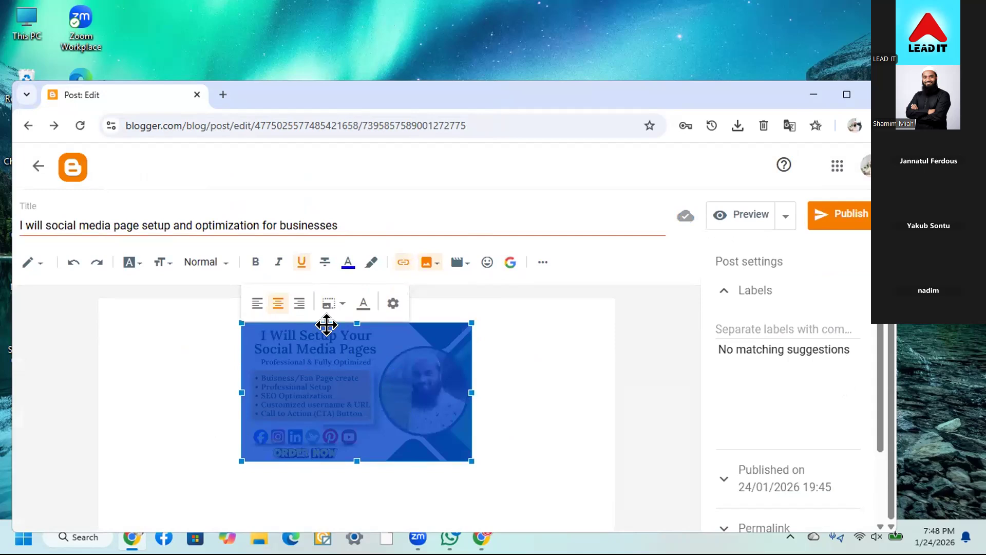
Paste the copied gig title as the inserted image's alt text
{"action": "left_click", "coordinate": [389, 303]}
{"action": "left_click", "coordinate": [369, 257]}
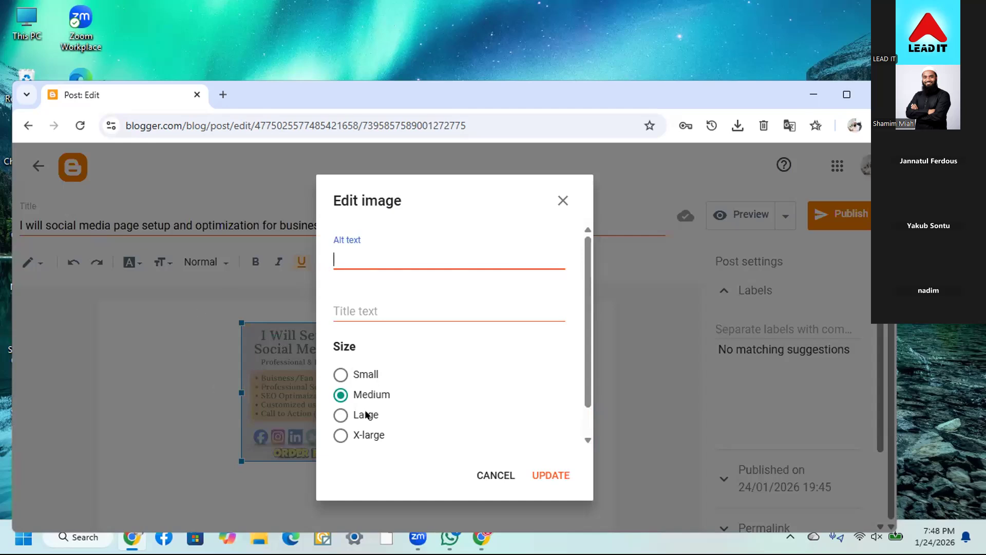
{"action": "mouse_move", "coordinate": [475, 540]}
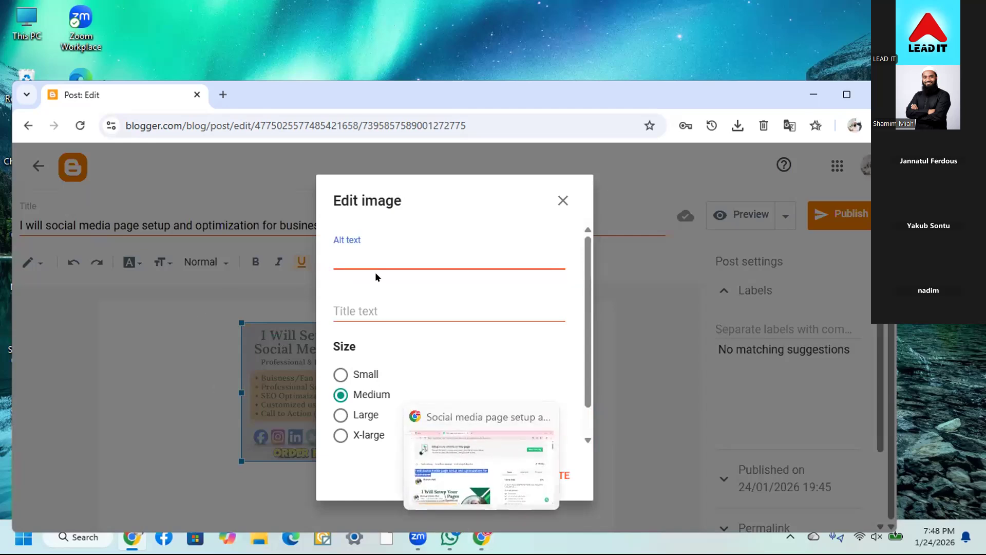
{"action": "right_click", "coordinate": [362, 260]}
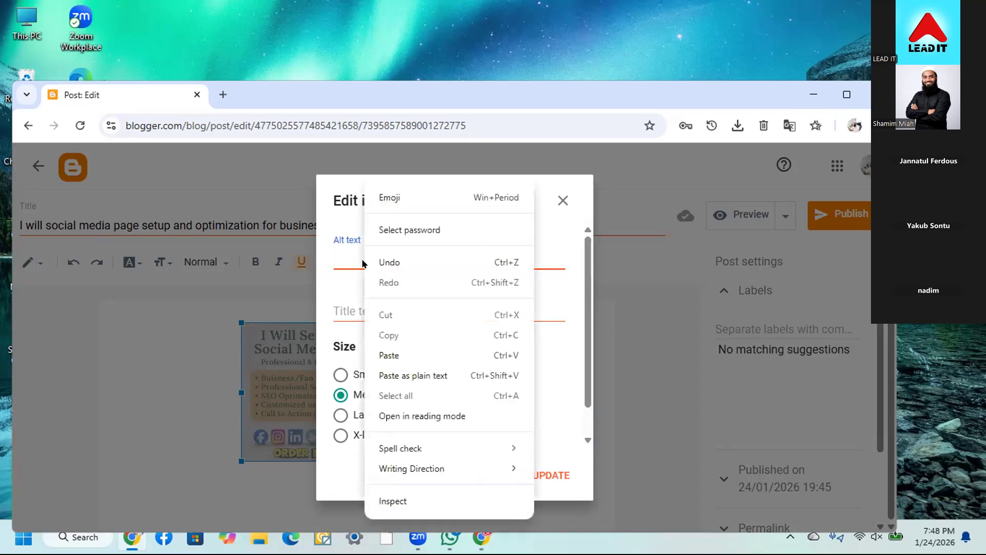
{"action": "left_click", "coordinate": [400, 355]}
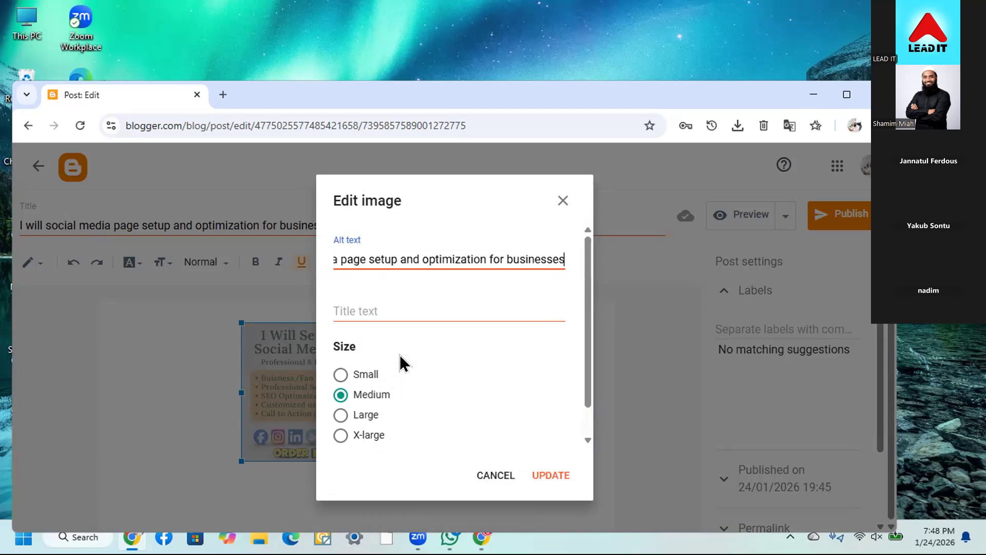
{"action": "left_click_drag", "start_coordinate": [441, 262], "coordinate": [250, 263]}
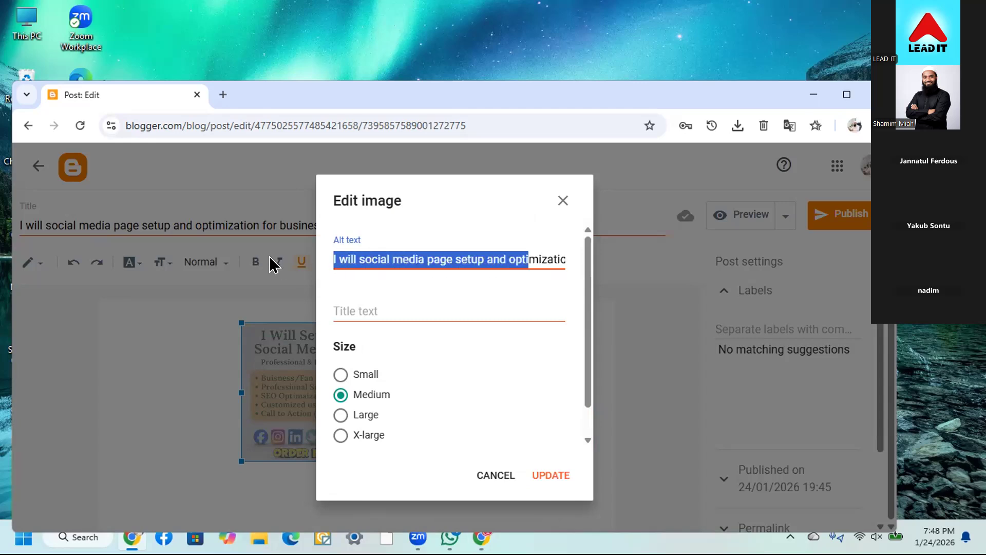
{"action": "left_click", "coordinate": [350, 252]}
Paste the gig title as the image's title text, set the image size to Large and apply the changes
{"action": "left_click", "coordinate": [342, 319]}
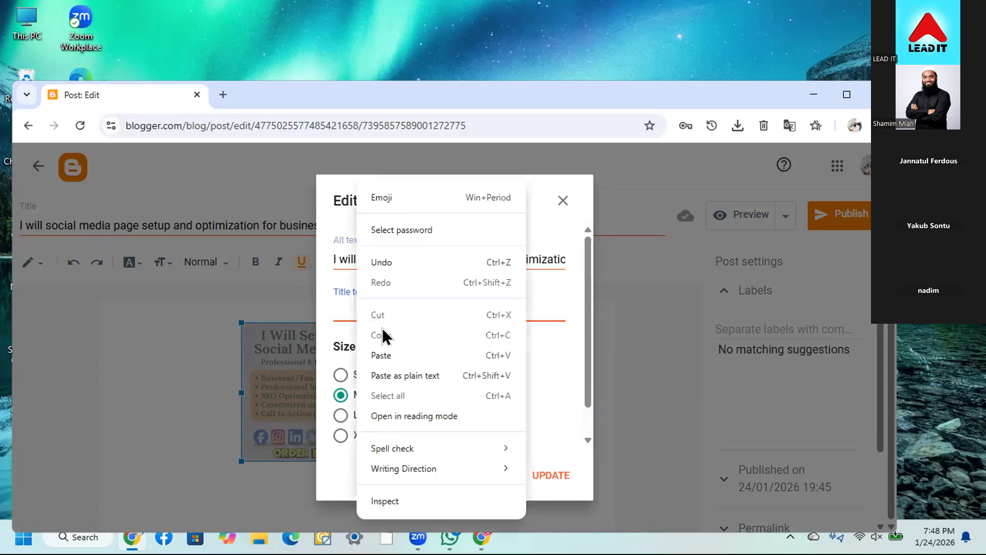
{"action": "left_click", "coordinate": [389, 355]}
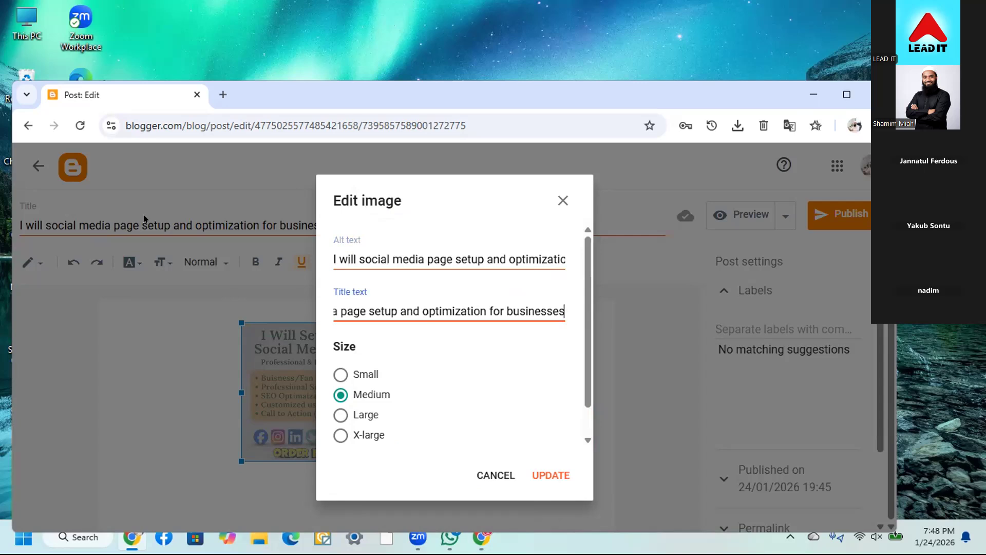
{"action": "double_click", "coordinate": [411, 311]}
{"action": "left_click_drag", "start_coordinate": [411, 311], "coordinate": [236, 300]}
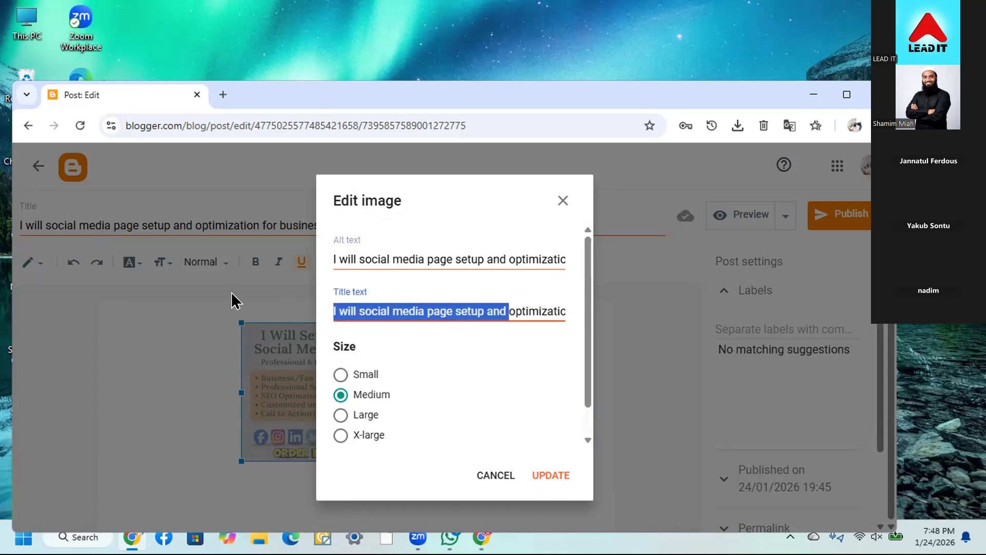
{"action": "left_click", "coordinate": [415, 292]}
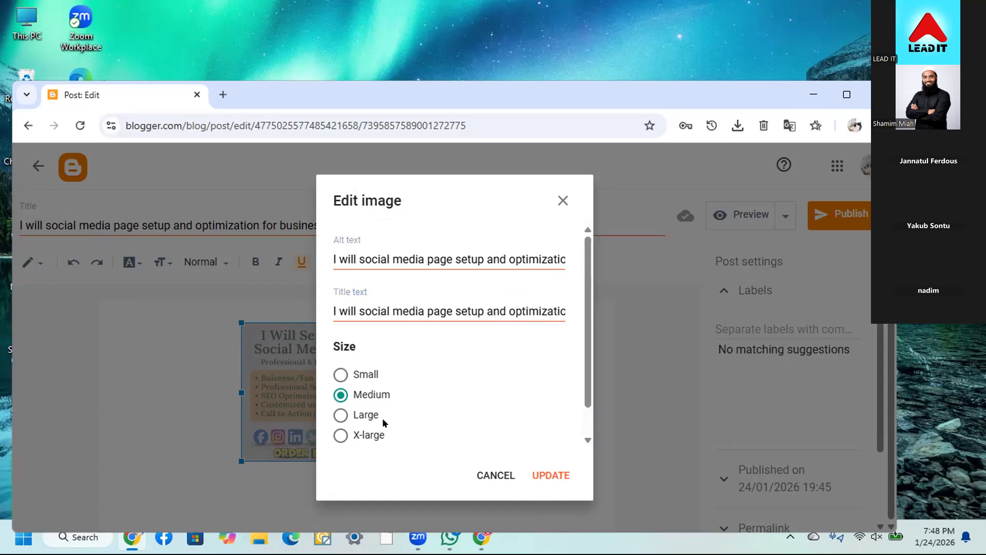
{"action": "left_click", "coordinate": [340, 415]}
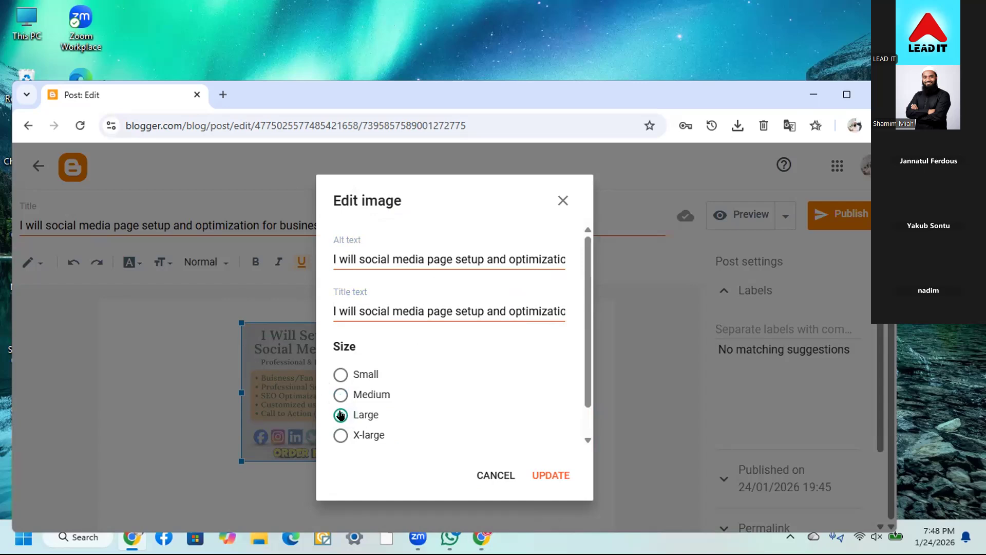
{"action": "left_click", "coordinate": [549, 476]}
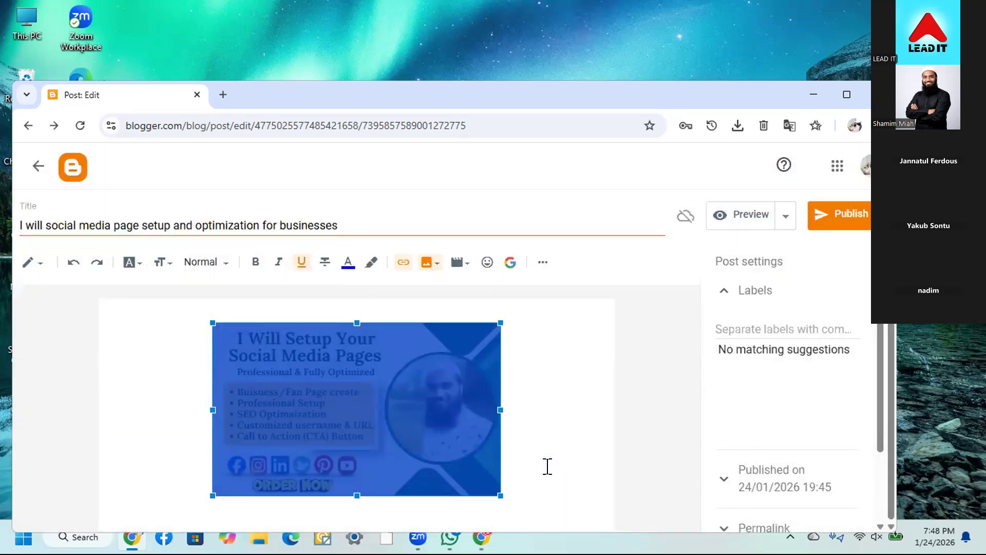
Change the gig image's size to X-large and apply it
{"action": "left_click", "coordinate": [344, 392]}
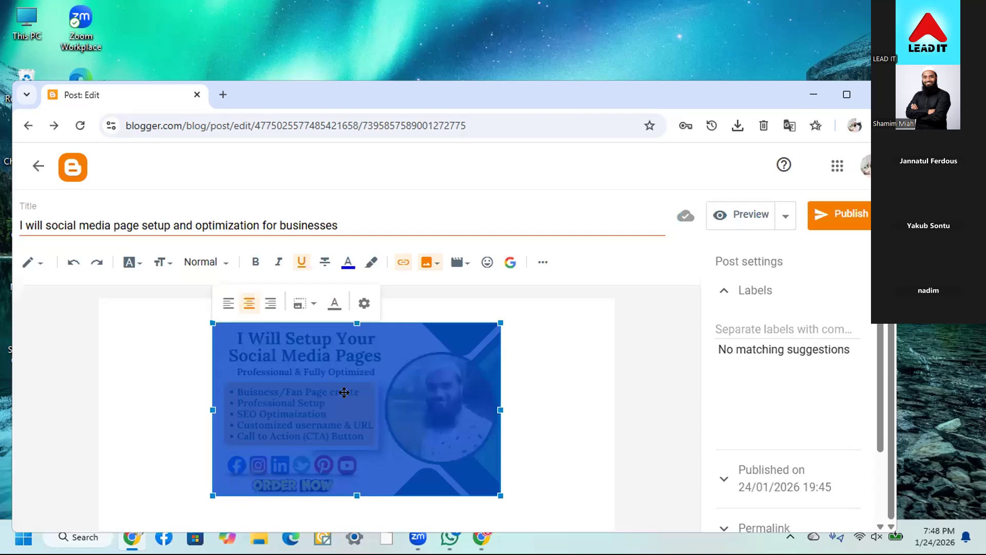
{"action": "left_click", "coordinate": [362, 304]}
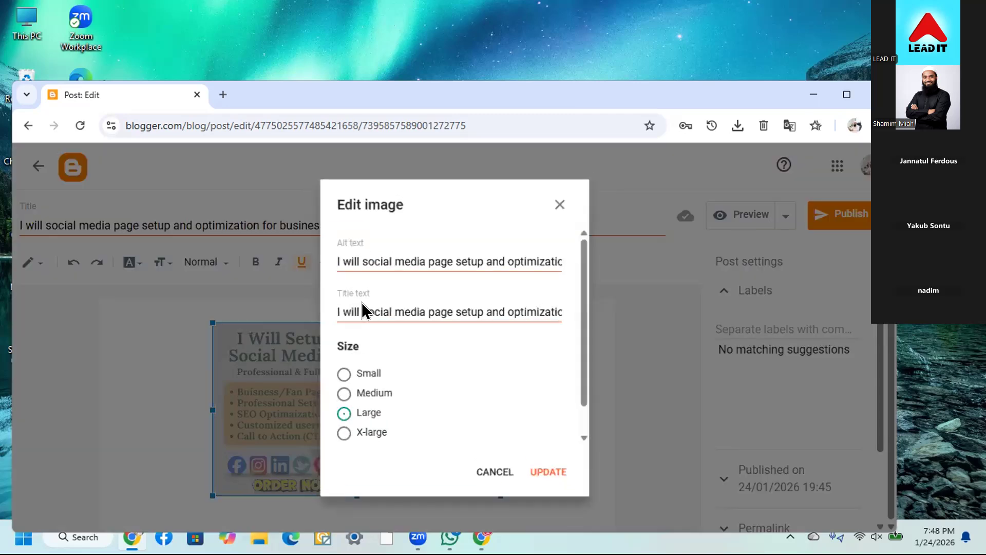
{"action": "left_click", "coordinate": [342, 432]}
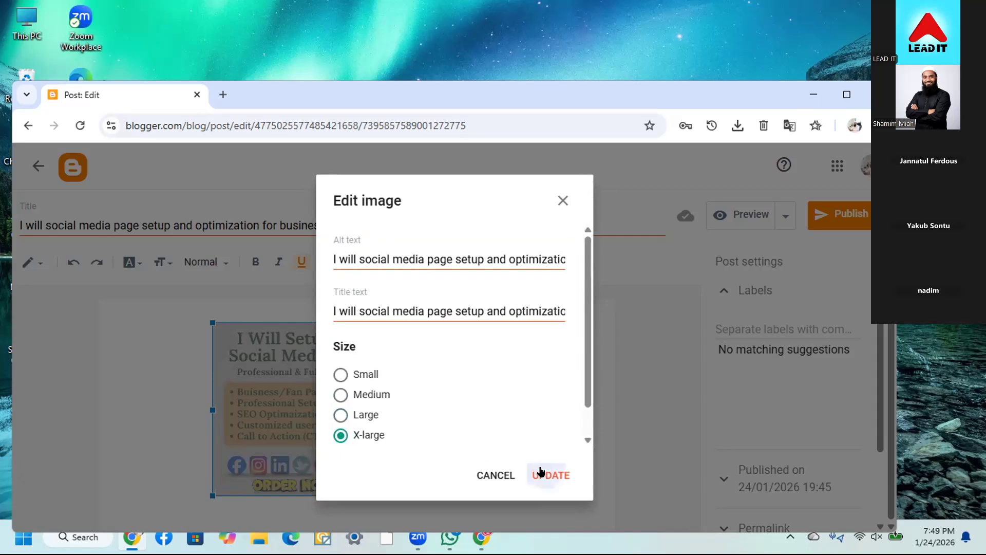
{"action": "left_click", "coordinate": [541, 471]}
{"action": "scroll", "coordinate": [577, 434], "scroll_direction": "down", "scroll_amount": 2}
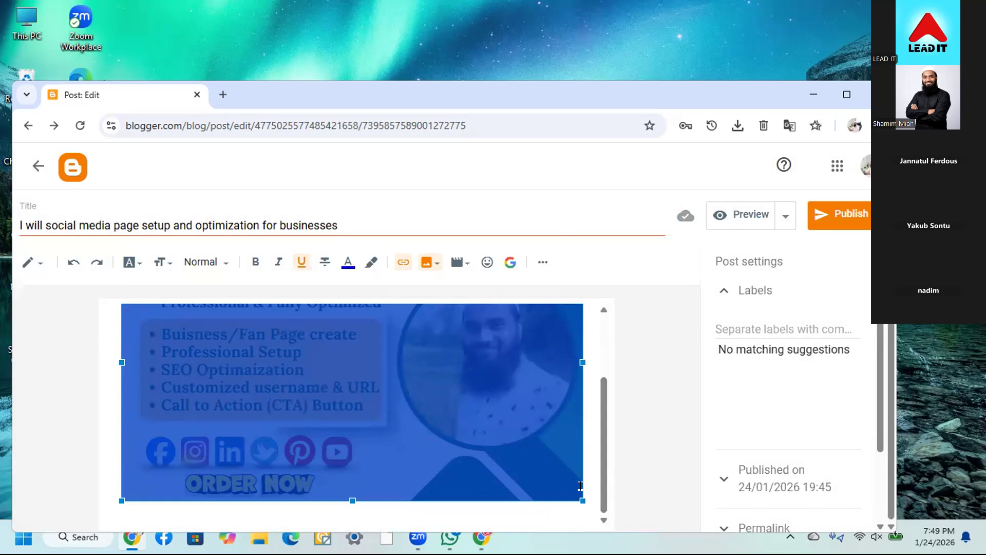
Start a new line below the gig image and left-align it
{"action": "left_click", "coordinate": [659, 475]}
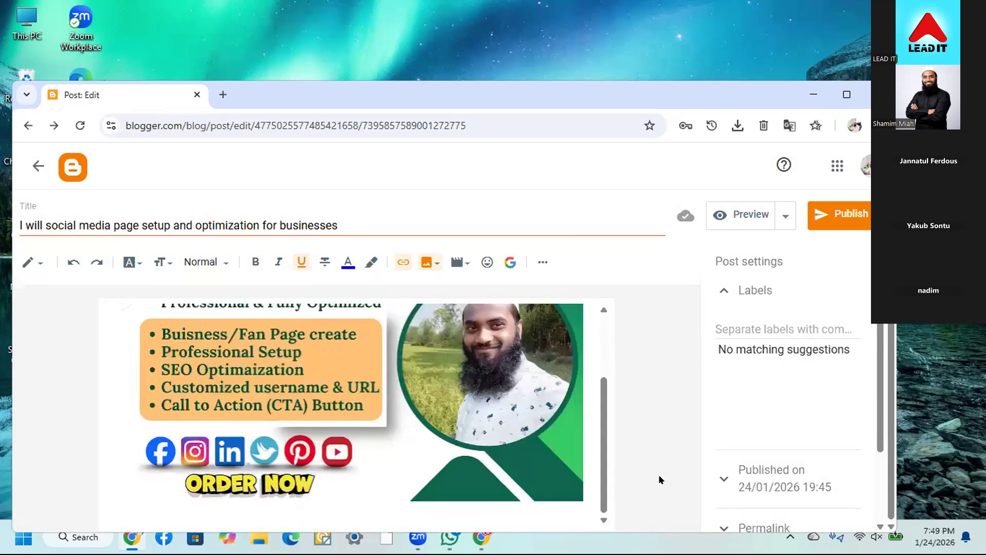
{"action": "key", "text": "Return"}
{"action": "key", "text": "Return"}
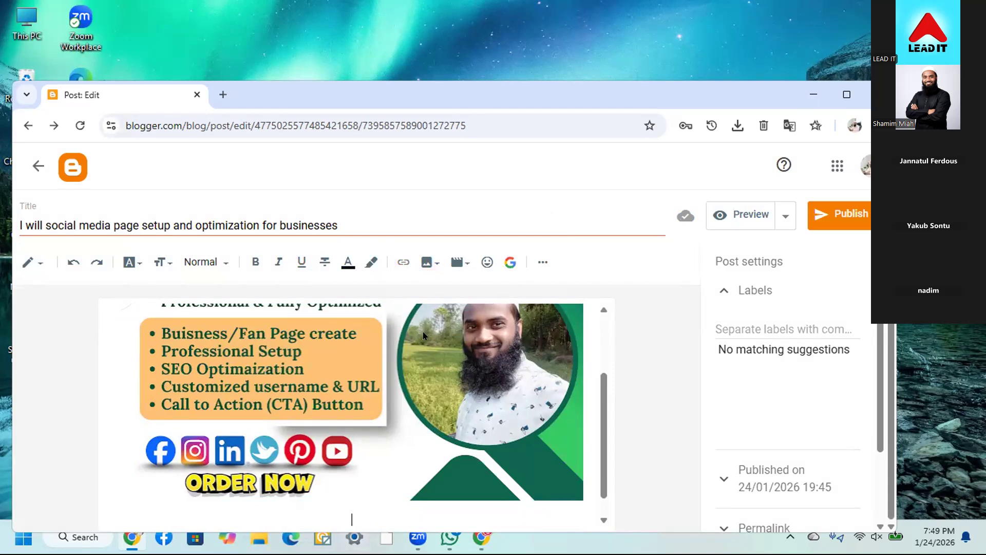
{"action": "left_click", "coordinate": [542, 263]}
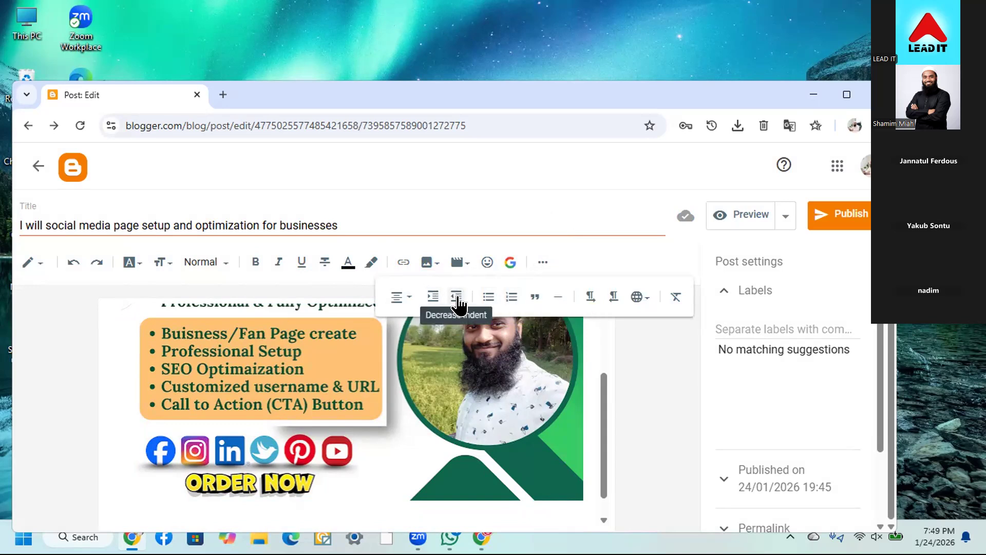
{"action": "left_click", "coordinate": [400, 297]}
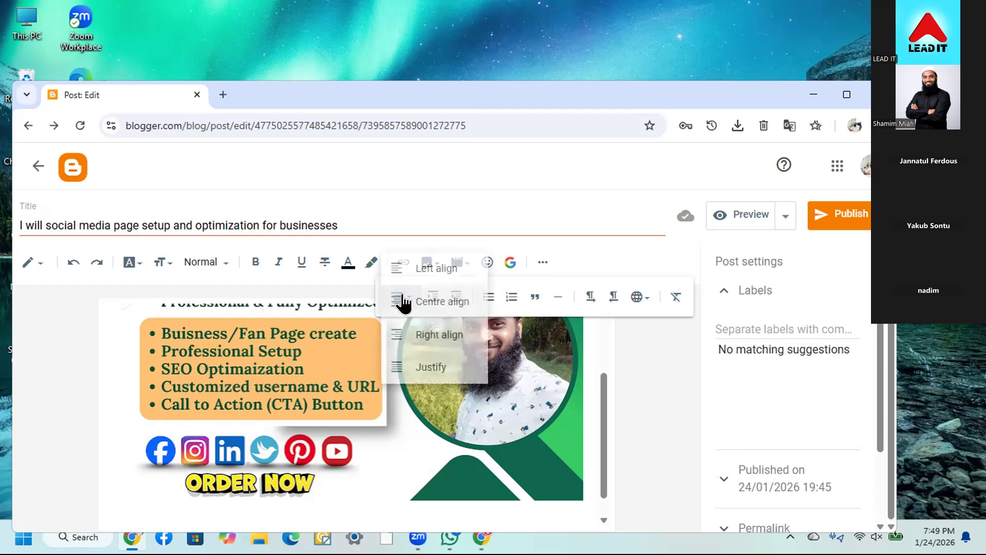
{"action": "left_click", "coordinate": [435, 270]}
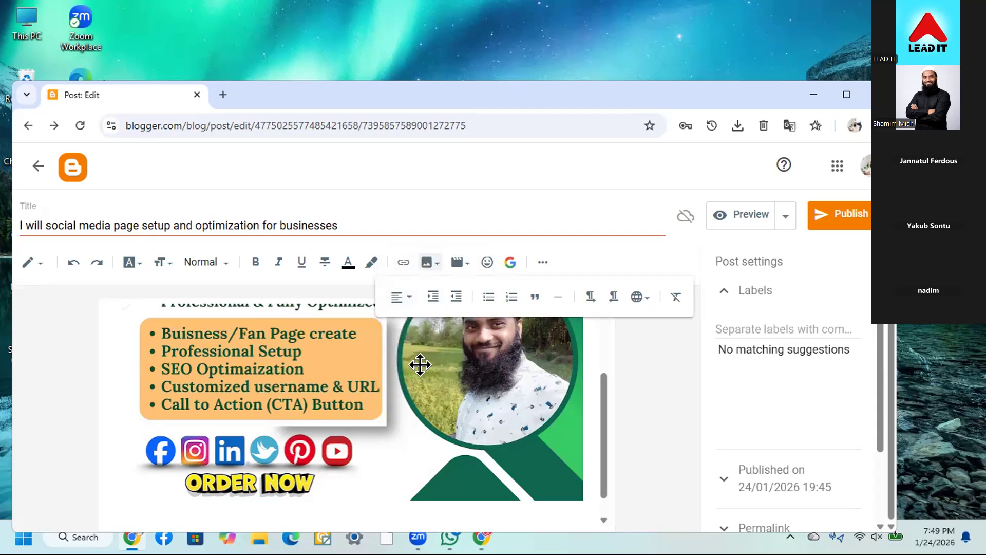
{"action": "scroll", "coordinate": [159, 499], "scroll_direction": "down", "scroll_amount": 1}
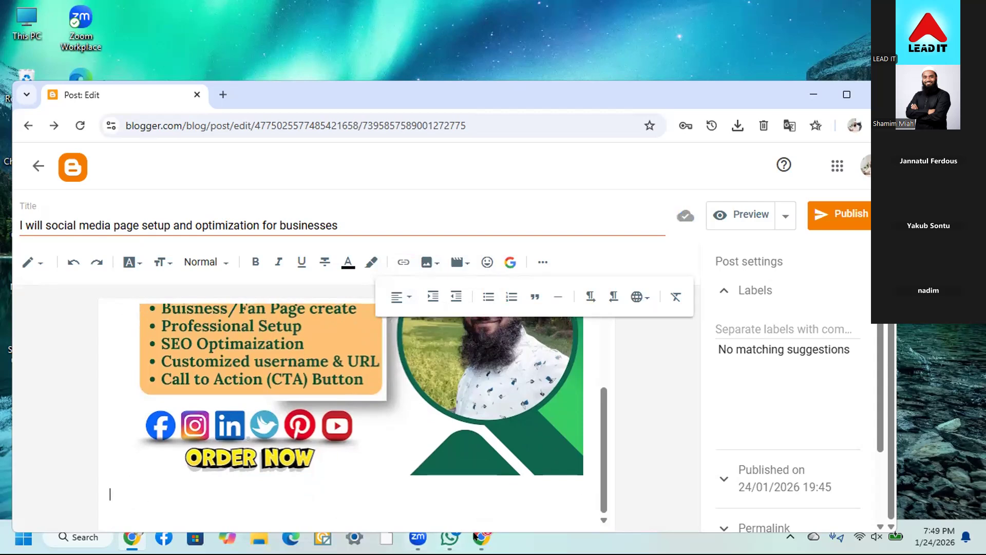
Switch to the Fiverr gig page and copy its description, from the "About this gig" heading through the platform type list
{"action": "mouse_move", "coordinate": [481, 537]}
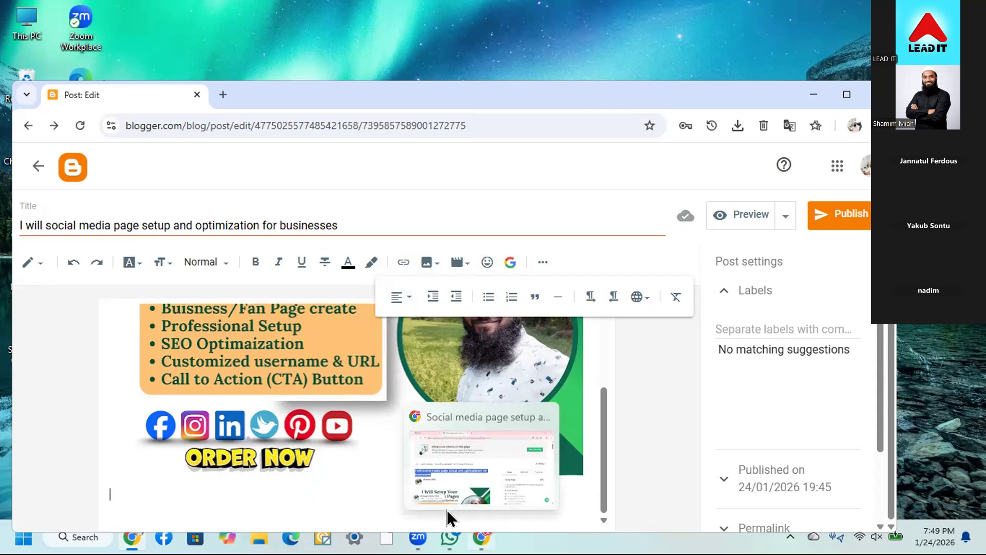
{"action": "left_click", "coordinate": [438, 492]}
{"action": "scroll", "coordinate": [195, 441], "scroll_direction": "down", "scroll_amount": 4}
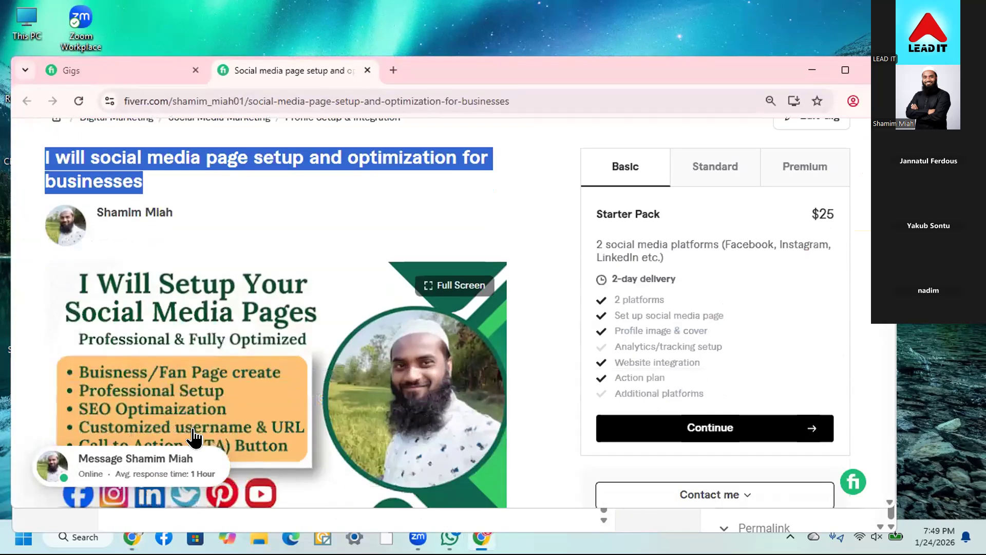
{"action": "scroll", "coordinate": [143, 428], "scroll_direction": "down", "scroll_amount": 5}
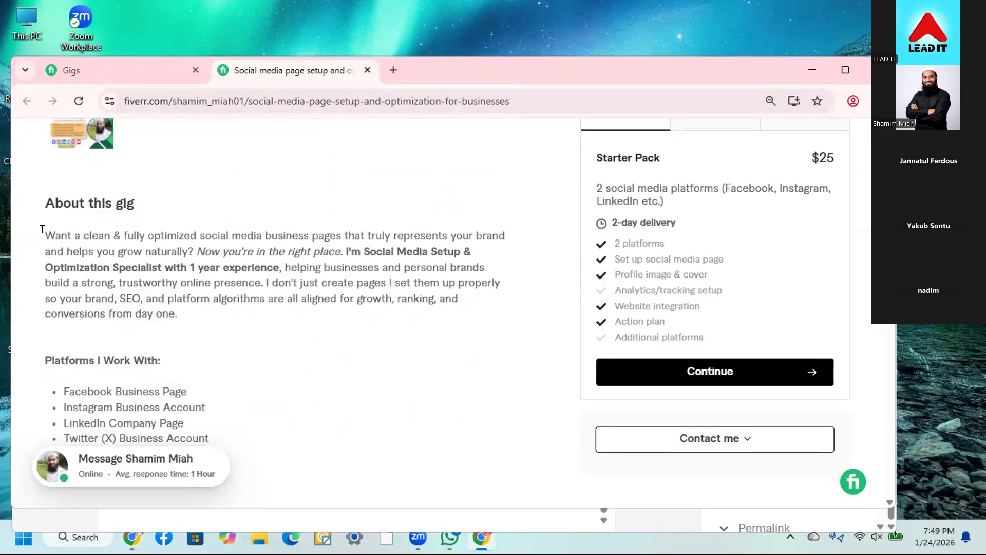
{"action": "left_click_drag", "start_coordinate": [37, 193], "coordinate": [89, 391]}
{"action": "scroll", "coordinate": [266, 452], "scroll_direction": "down", "scroll_amount": 3}
{"action": "scroll", "coordinate": [267, 452], "scroll_direction": "down", "scroll_amount": 6}
{"action": "scroll", "coordinate": [267, 452], "scroll_direction": "down", "scroll_amount": 1}
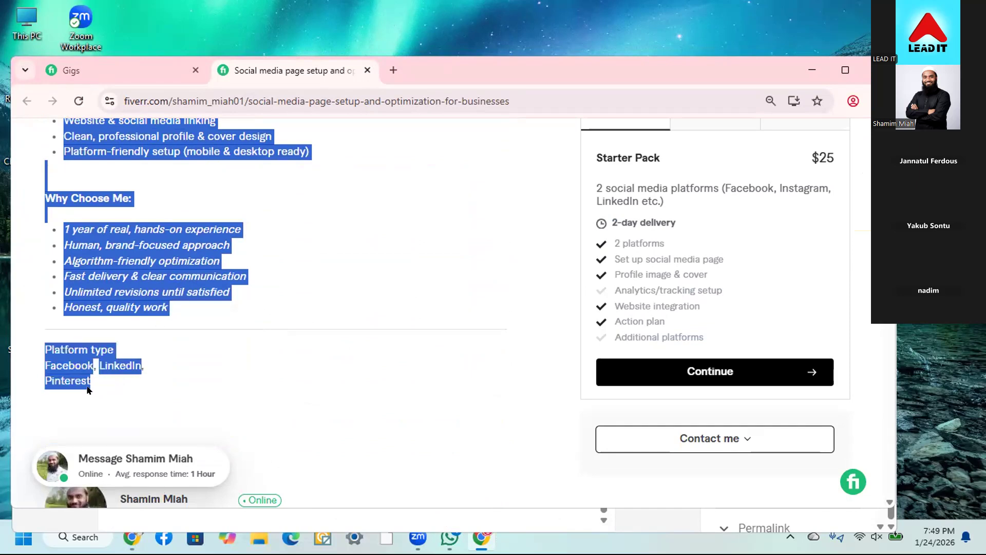
{"action": "right_click", "coordinate": [135, 296]}
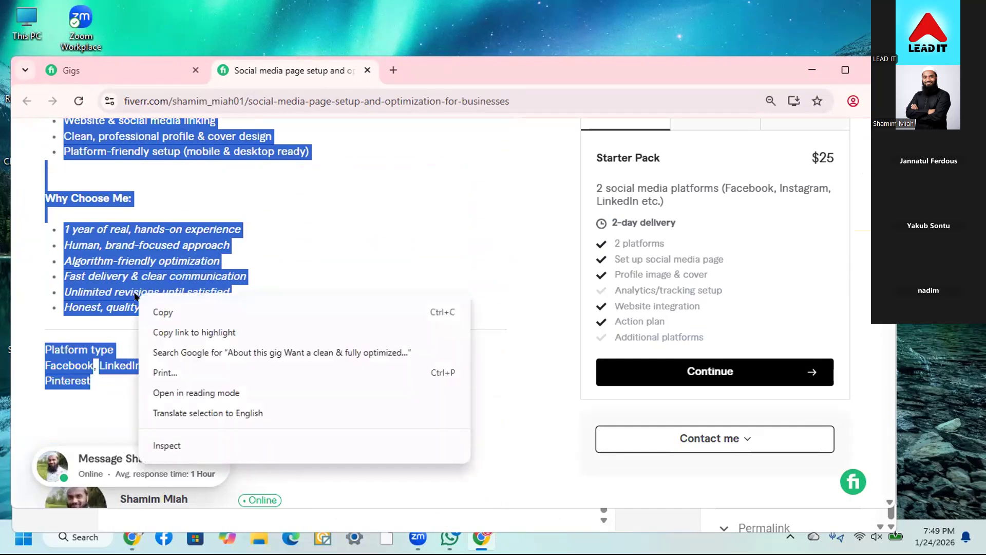
{"action": "left_click", "coordinate": [167, 311]}
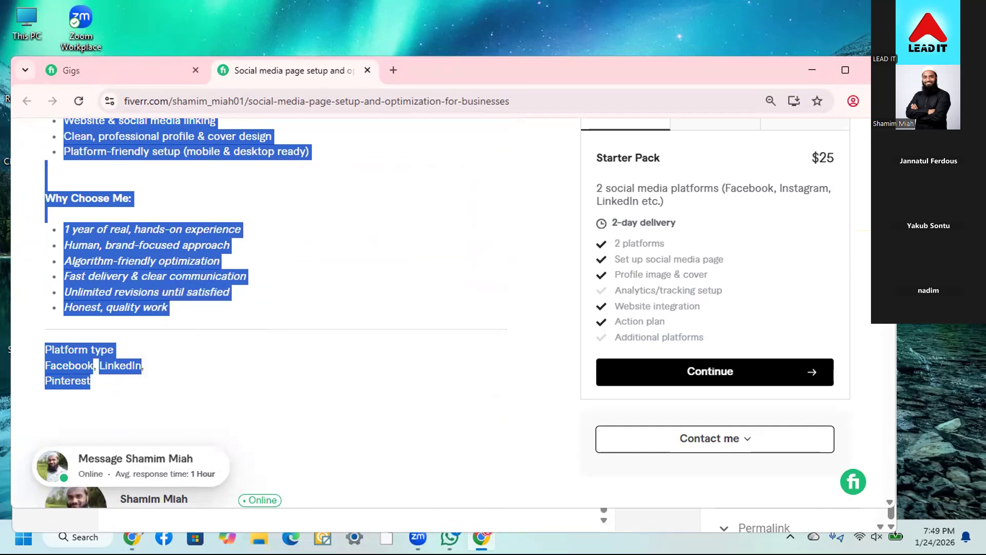
Switch back to the Blogger post editor and paste the copied gig description below the gig image
{"action": "left_click", "coordinate": [482, 538]}
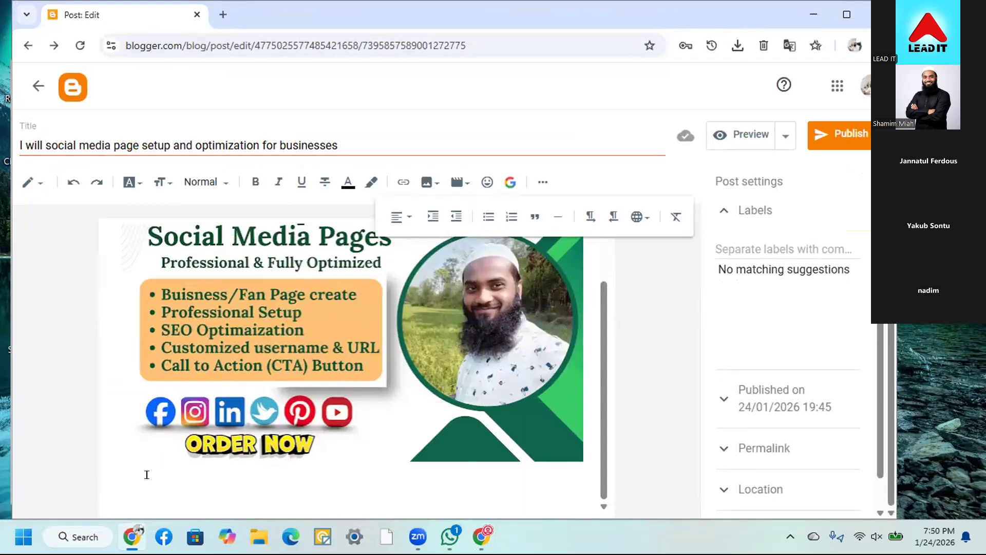
{"action": "right_click", "coordinate": [153, 479]}
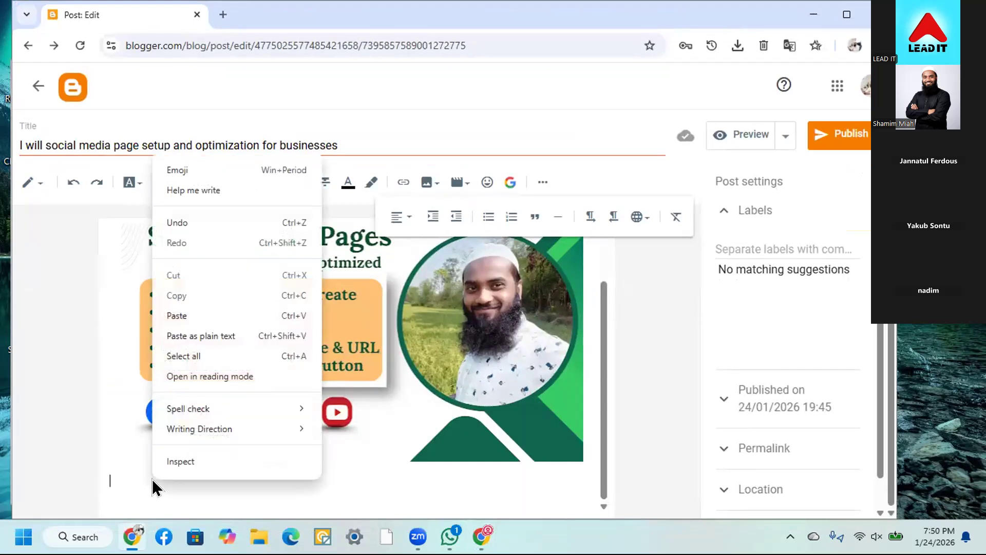
{"action": "left_click", "coordinate": [176, 315]}
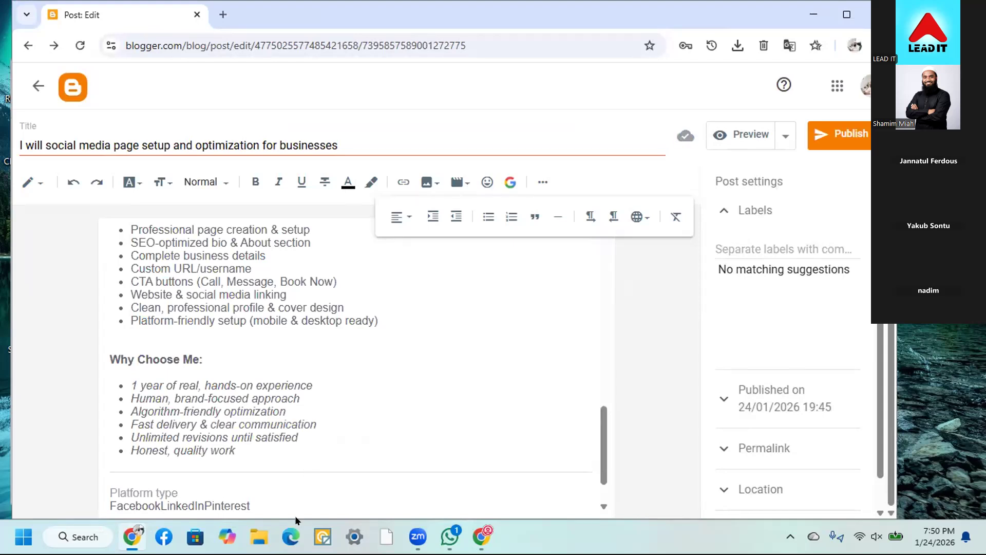
Add "Order Me Now." after "from day one." at the end of the intro paragraph under About this gig
{"action": "scroll", "coordinate": [267, 451], "scroll_direction": "up", "scroll_amount": 1}
{"action": "scroll", "coordinate": [267, 451], "scroll_direction": "up", "scroll_amount": 4}
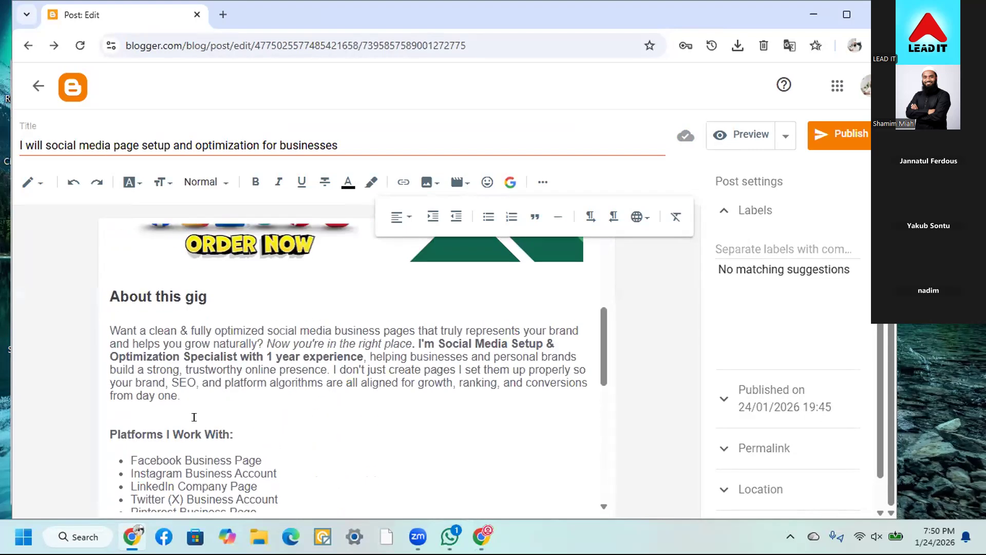
{"action": "left_click", "coordinate": [227, 392]}
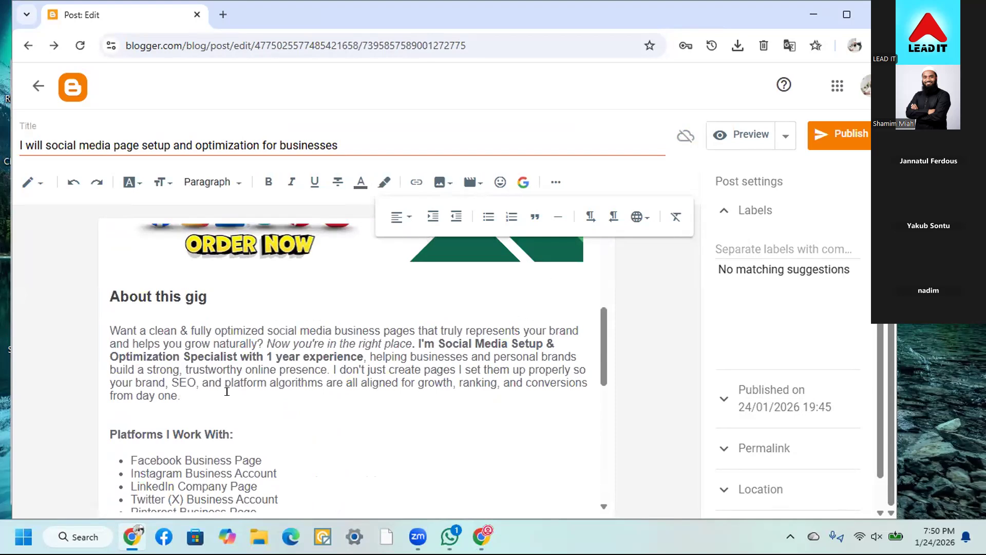
{"action": "type", "text": "Order Me Now."}
Insert line breaks after the run-together platform names at the end of the description
{"action": "scroll", "coordinate": [280, 409], "scroll_direction": "down", "scroll_amount": 3}
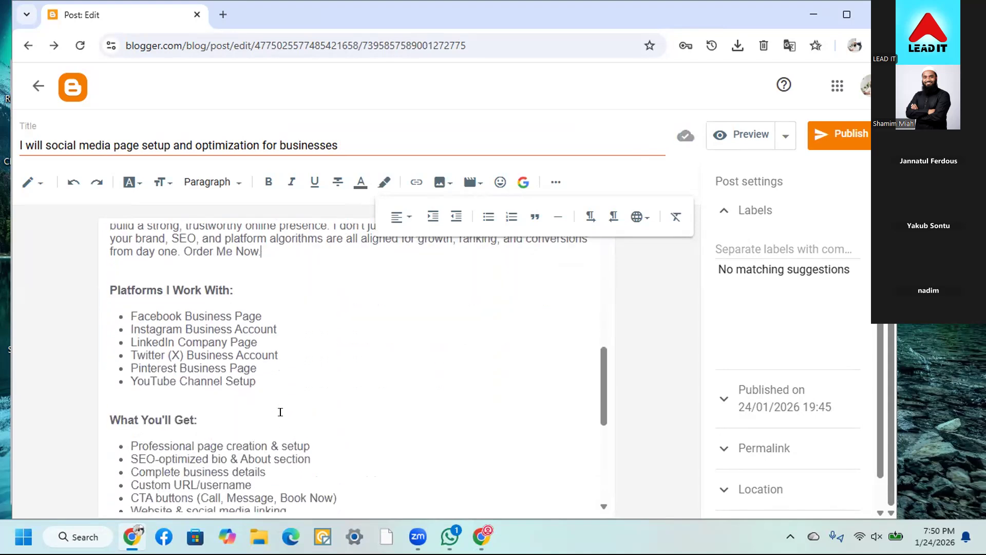
{"action": "scroll", "coordinate": [280, 412], "scroll_direction": "down", "scroll_amount": 5}
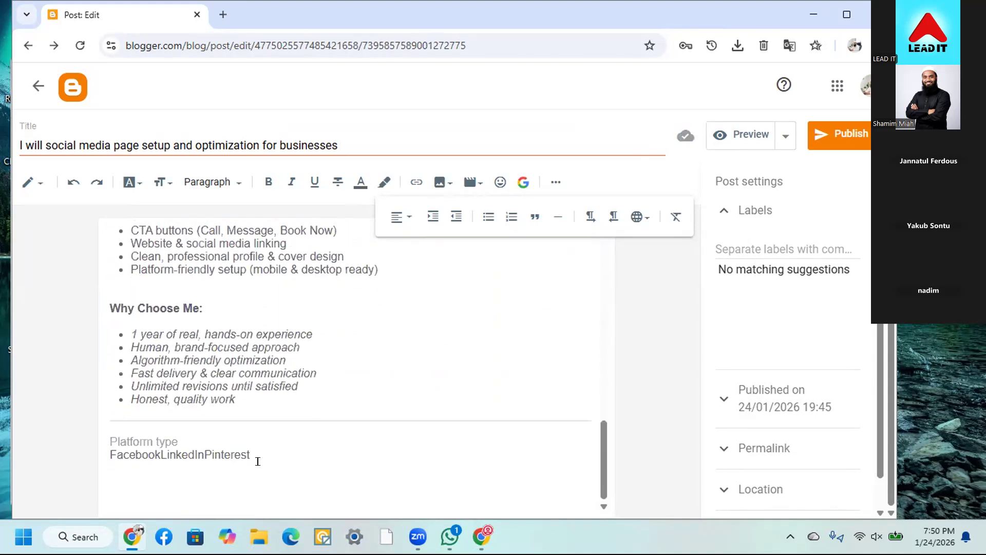
{"action": "left_click", "coordinate": [258, 461]}
{"action": "key", "text": "Return"}
{"action": "key", "text": "Return"}
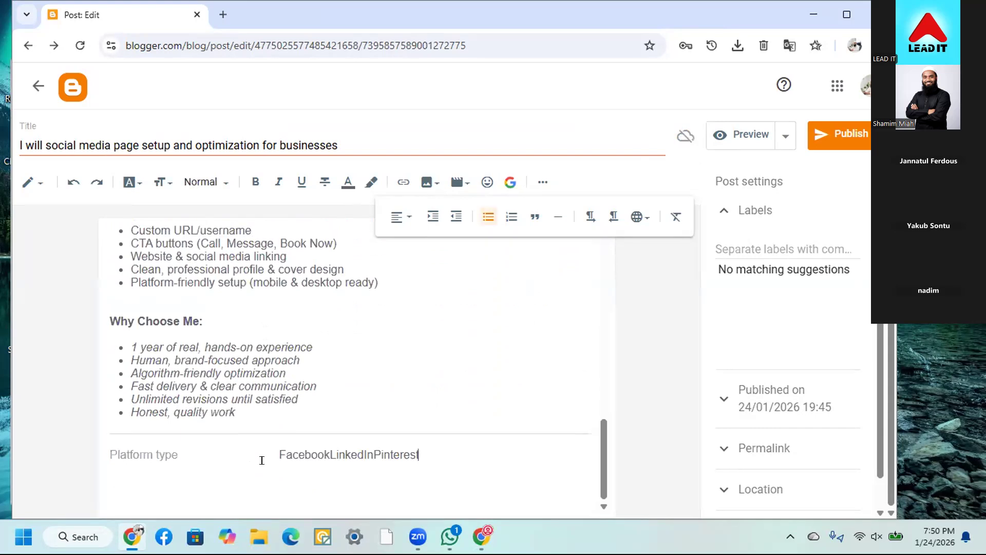
Try to left-align the platform names and close the gap between them and the Platform type label
{"action": "left_click", "coordinate": [403, 216]}
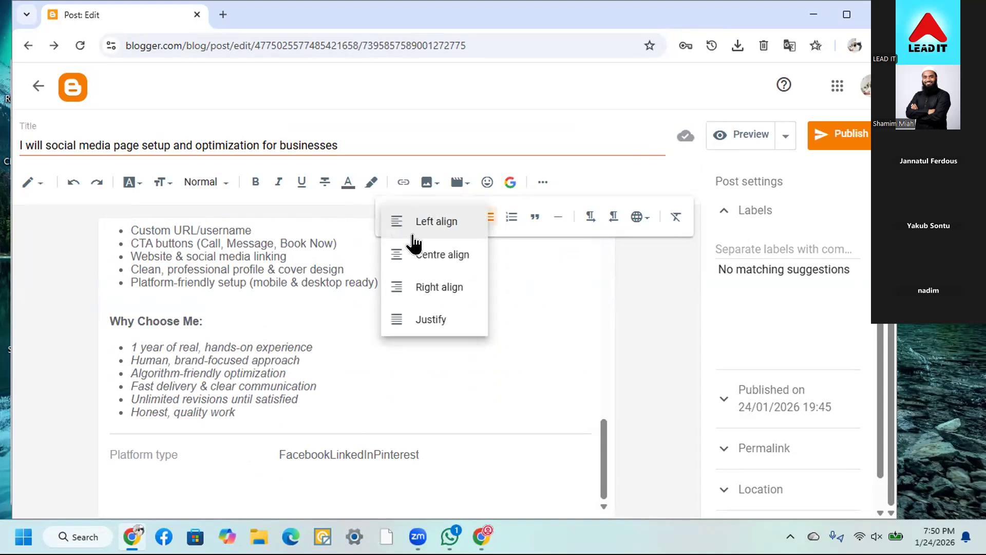
{"action": "left_click", "coordinate": [424, 221]}
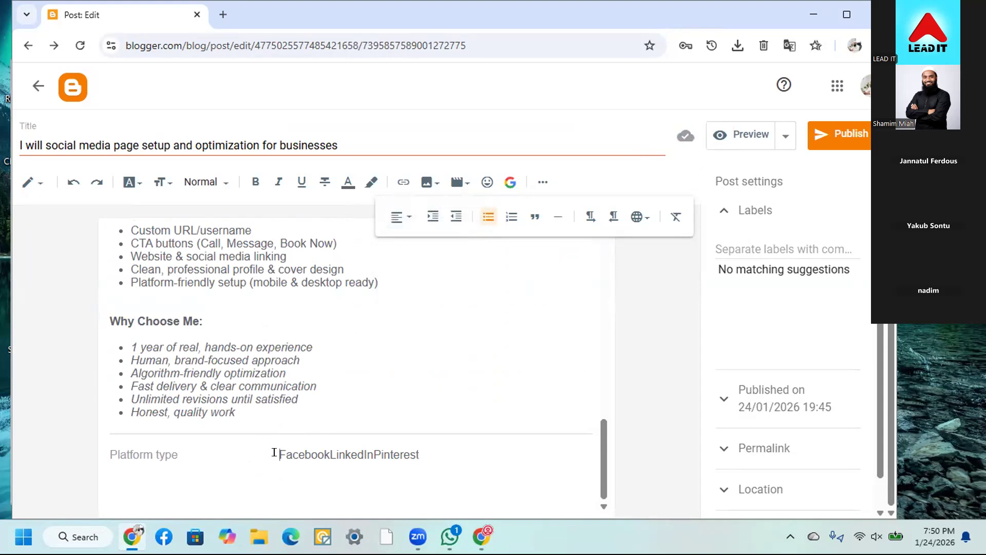
{"action": "key", "text": "BackSpace"}
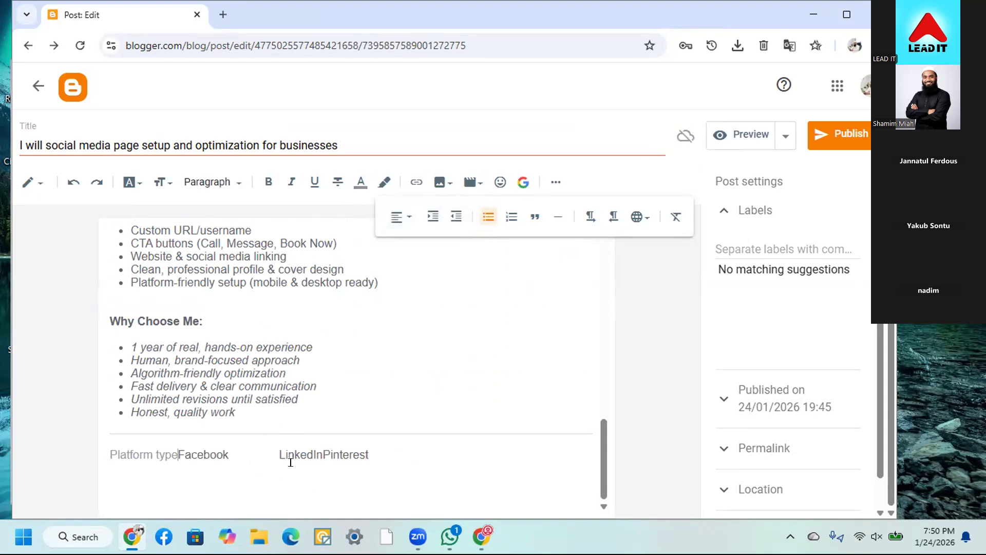
{"action": "key", "text": "ctrl+z"}
{"action": "left_click", "coordinate": [277, 458]}
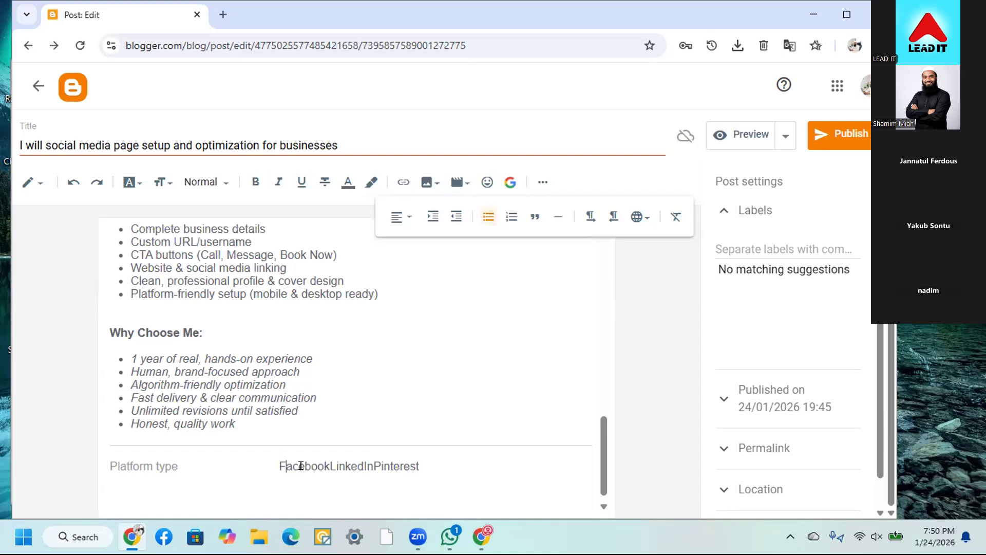
{"action": "left_click", "coordinate": [276, 462]}
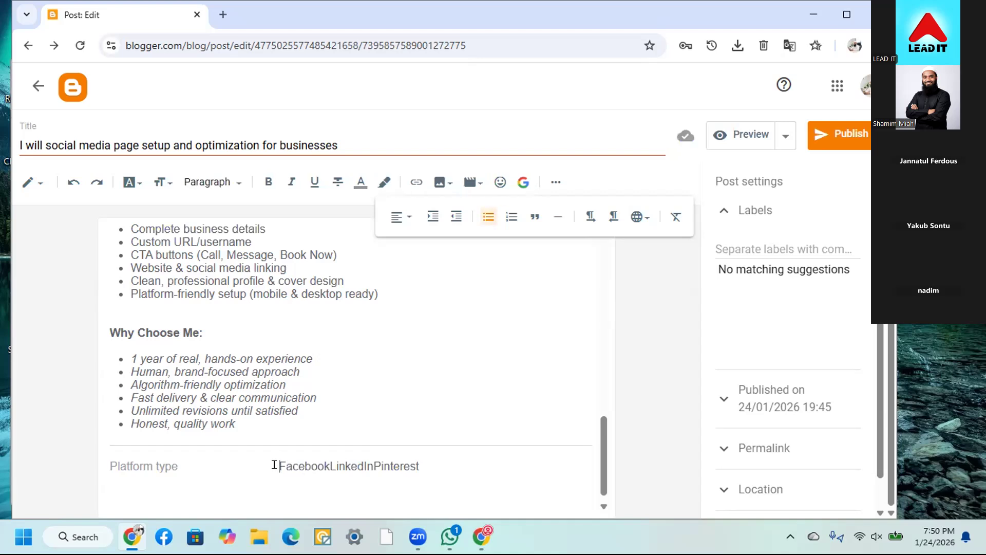
{"action": "key", "text": "BackSpace"}
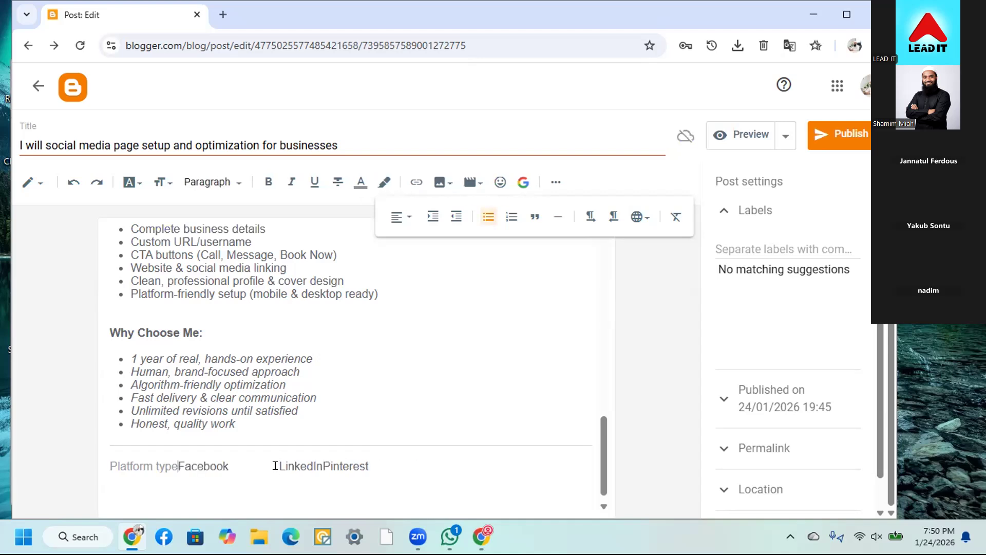
{"action": "key", "text": "ctrl+z"}
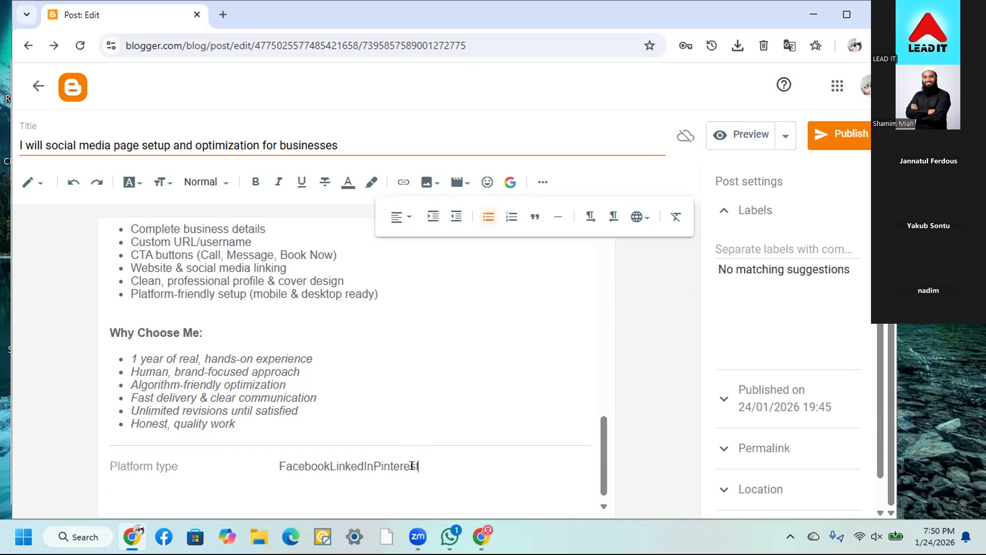
Insert line breaks before the platform names to place them on a row below Platform type
{"action": "left_click", "coordinate": [268, 462]}
{"action": "key", "text": "Return"}
{"action": "key", "text": "Return"}
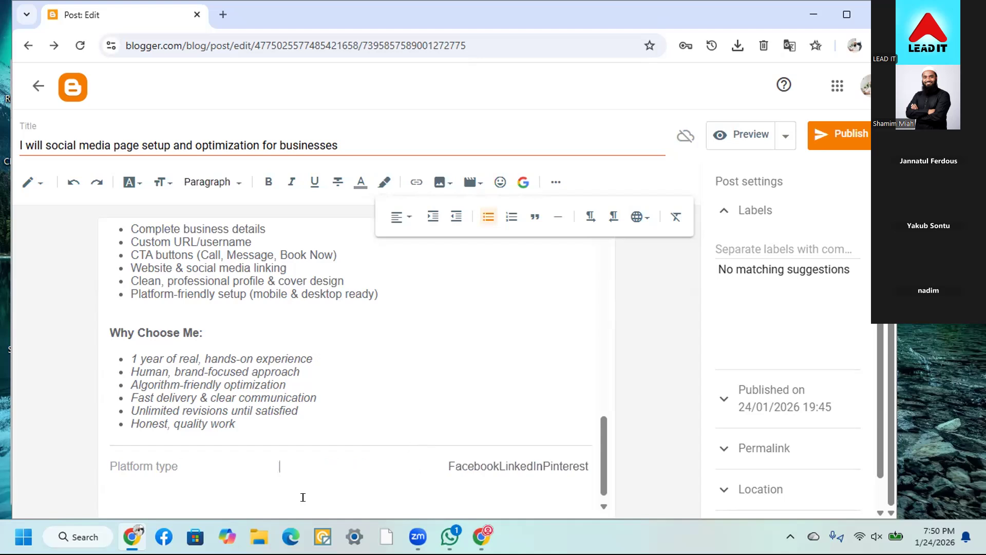
{"action": "left_click_drag", "start_coordinate": [198, 465], "coordinate": [105, 464]}
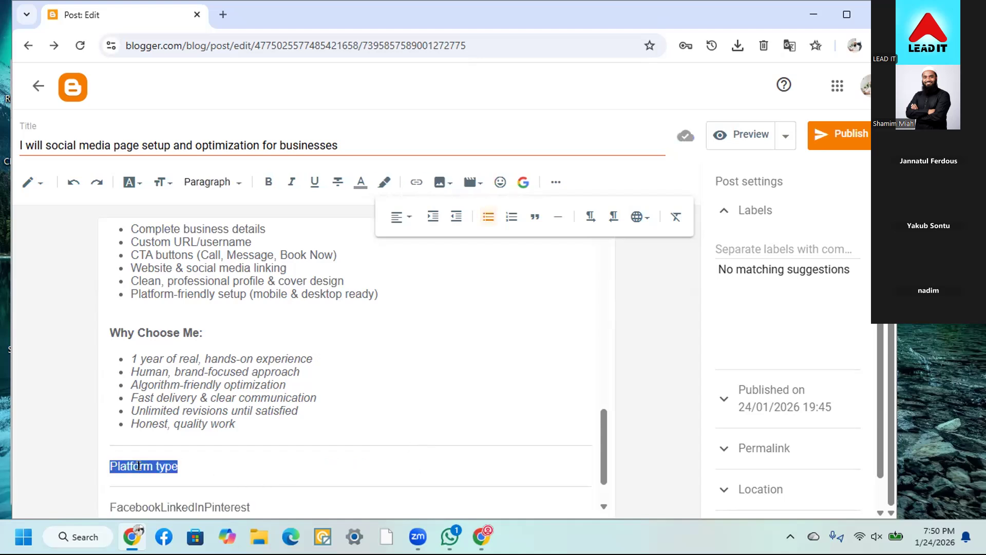
{"action": "left_click", "coordinate": [189, 487]}
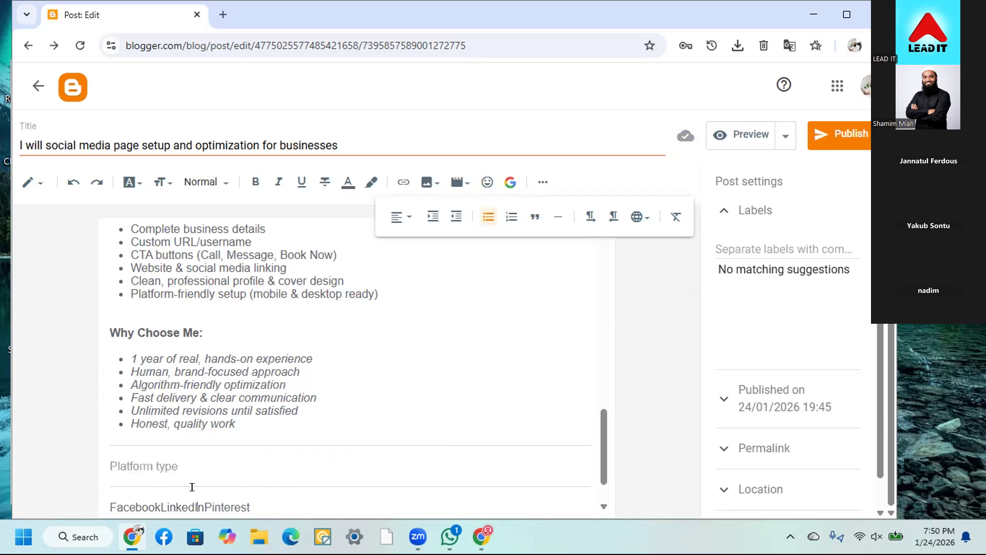
{"action": "left_click", "coordinate": [116, 483]}
{"action": "key", "text": "BackSpace"}
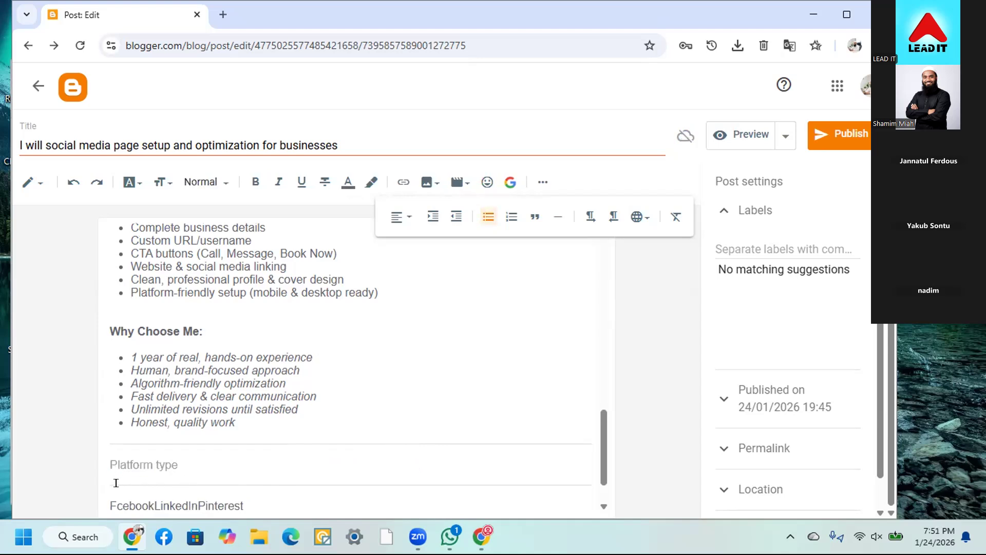
{"action": "type", "text": "a"}
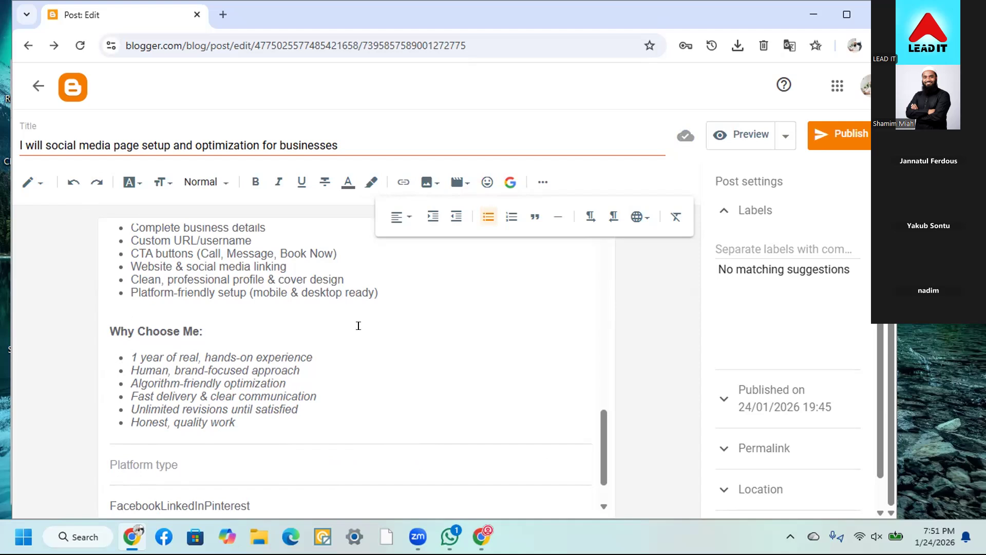
Try to separate Pinterest from the other platform names by toggling the bulleted list, and rejoin it to LinkedIn
{"action": "left_click", "coordinate": [487, 220]}
{"action": "left_click", "coordinate": [490, 221]}
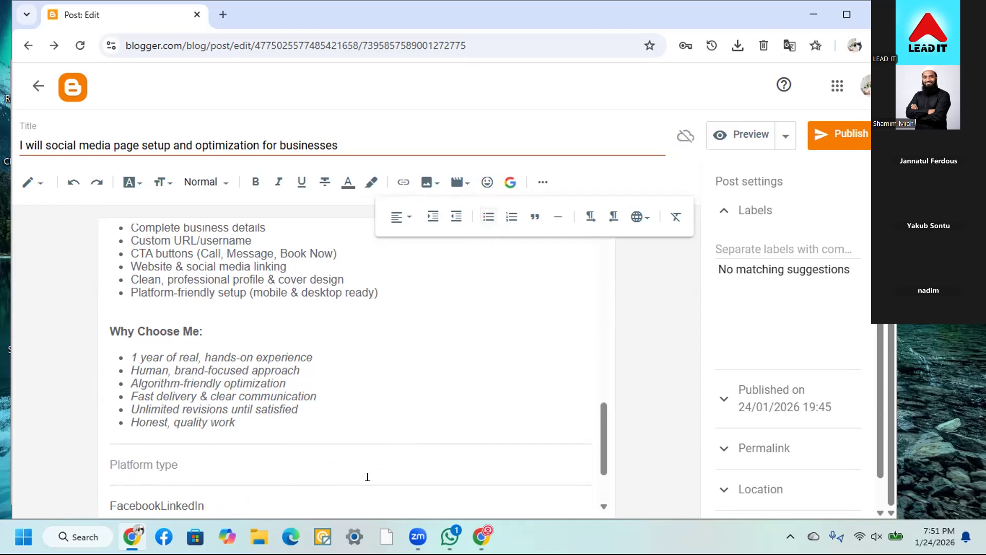
{"action": "left_click", "coordinate": [242, 449]}
{"action": "left_click", "coordinate": [244, 437]}
{"action": "scroll", "coordinate": [262, 441], "scroll_direction": "down", "scroll_amount": 2}
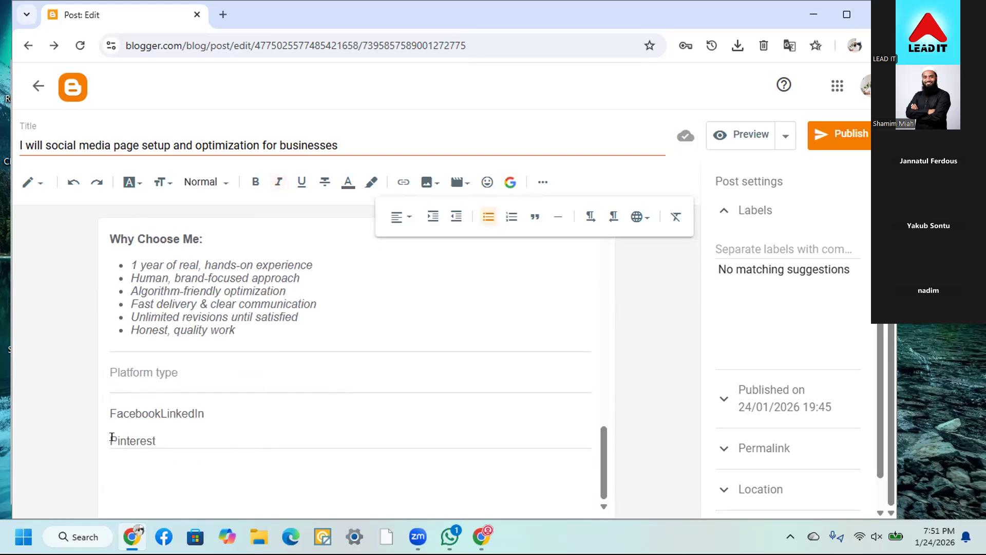
{"action": "key", "text": "BackSpace"}
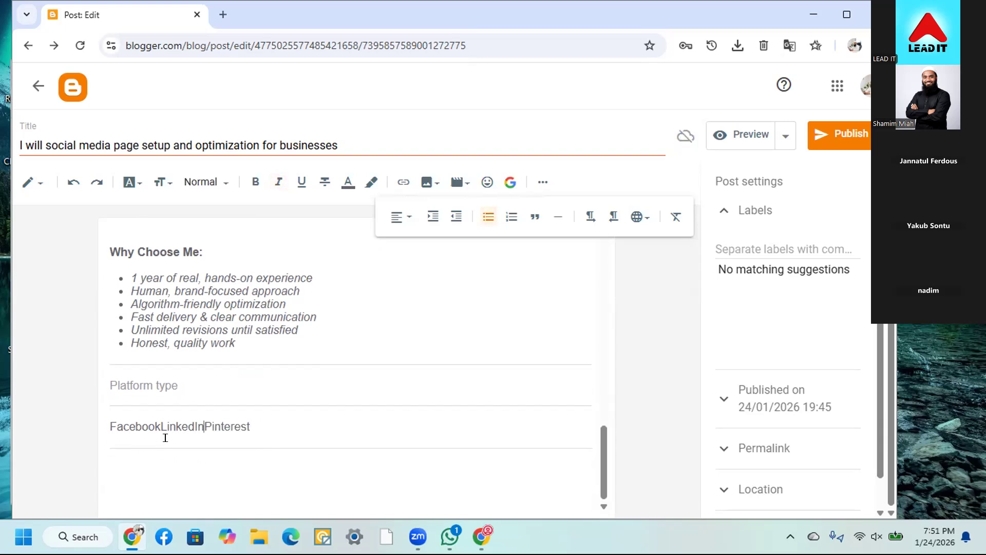
Split Facebook, LinkedIn and Pinterest onto separate lines by removing the list formatting and adding line breaks
{"action": "left_click", "coordinate": [483, 222]}
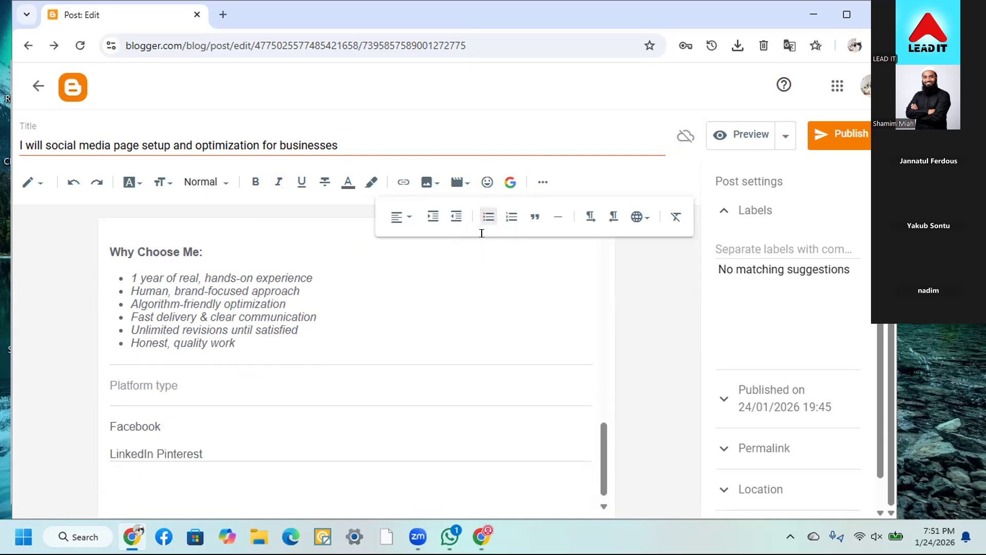
{"action": "left_click", "coordinate": [156, 452]}
{"action": "key", "text": "Return"}
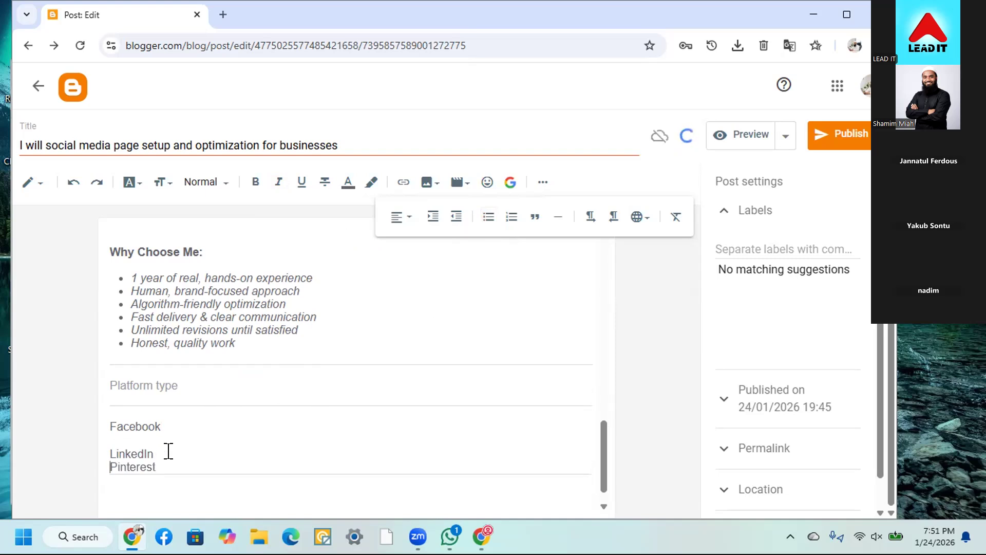
{"action": "left_click", "coordinate": [148, 401]}
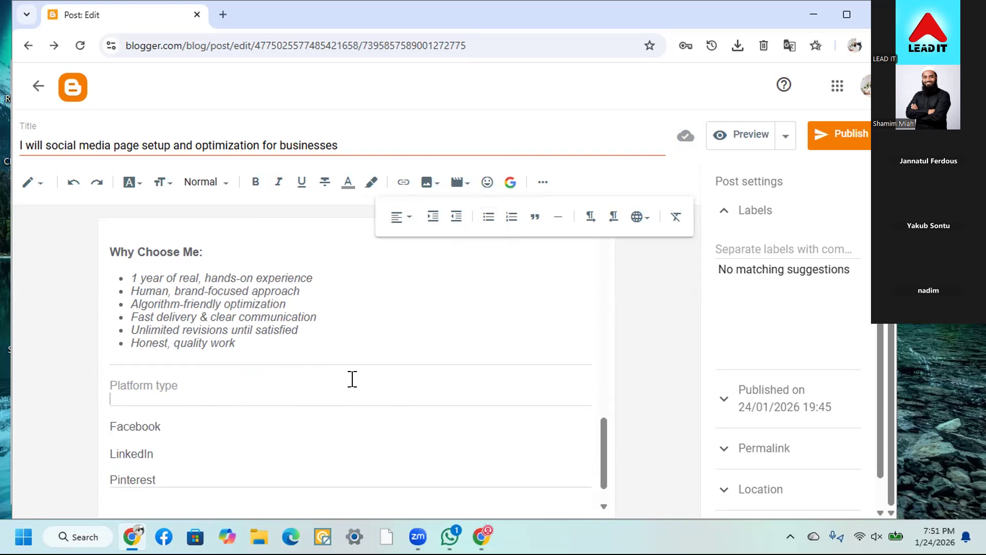
Move the Platform type label directly below the Why Choose Me list, on its own line without a bullet
{"action": "left_click", "coordinate": [304, 360]}
{"action": "left_click", "coordinate": [355, 389]}
{"action": "left_click", "coordinate": [106, 381]}
{"action": "key", "text": "BackSpace"}
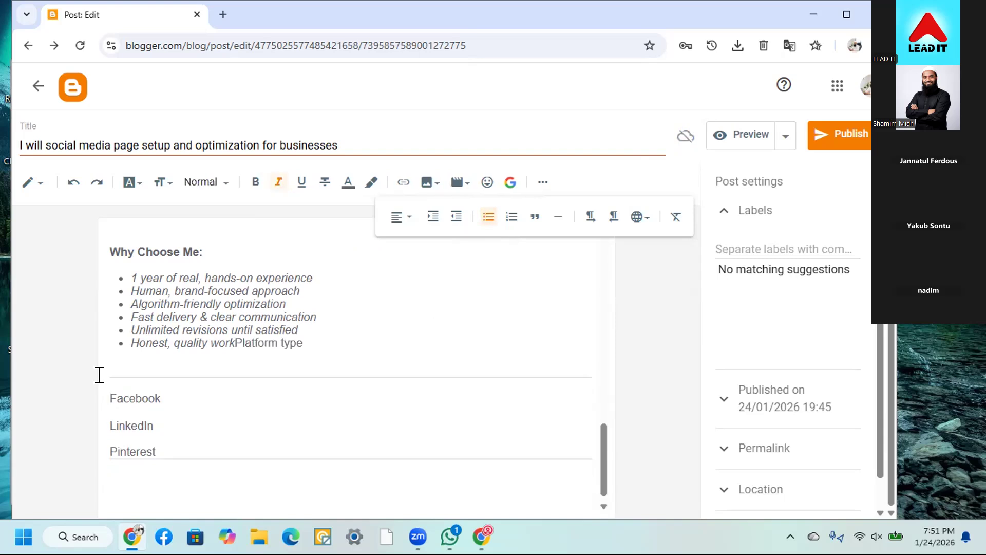
{"action": "key", "text": "Return"}
{"action": "key", "text": "Return"}
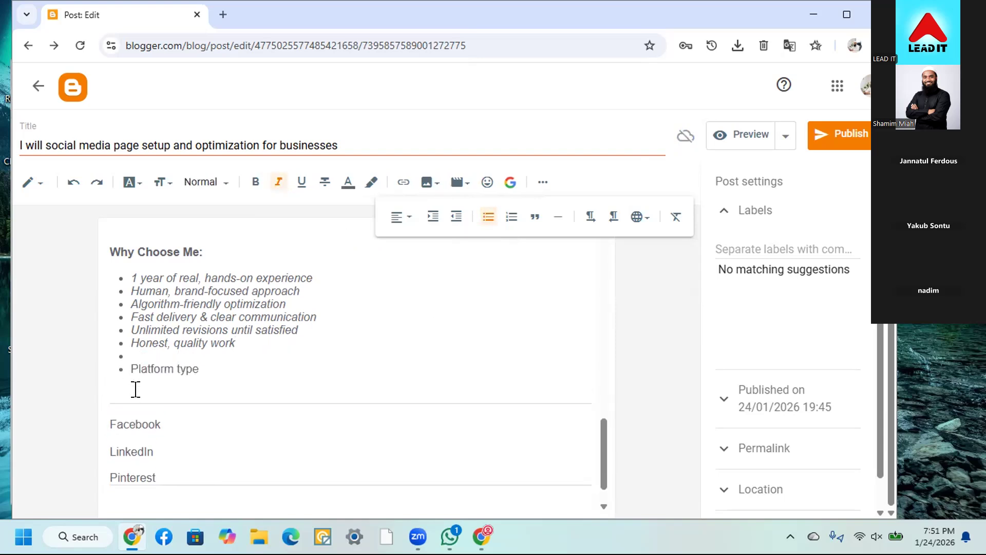
{"action": "key", "text": "BackSpace"}
{"action": "key", "text": "BackSpace"}
{"action": "key", "text": "Return"}
{"action": "left_click", "coordinate": [489, 217]}
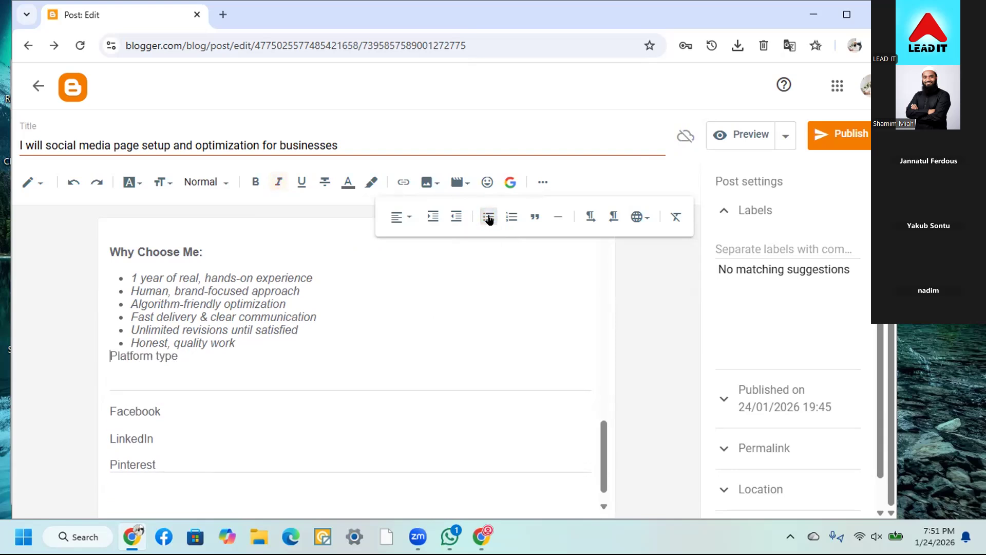
Insert blank space between the Why Choose Me list and the Platform type label
{"action": "key", "text": "Return"}
{"action": "key", "text": "Return"}
{"action": "scroll", "coordinate": [262, 432], "scroll_direction": "down", "scroll_amount": 1}
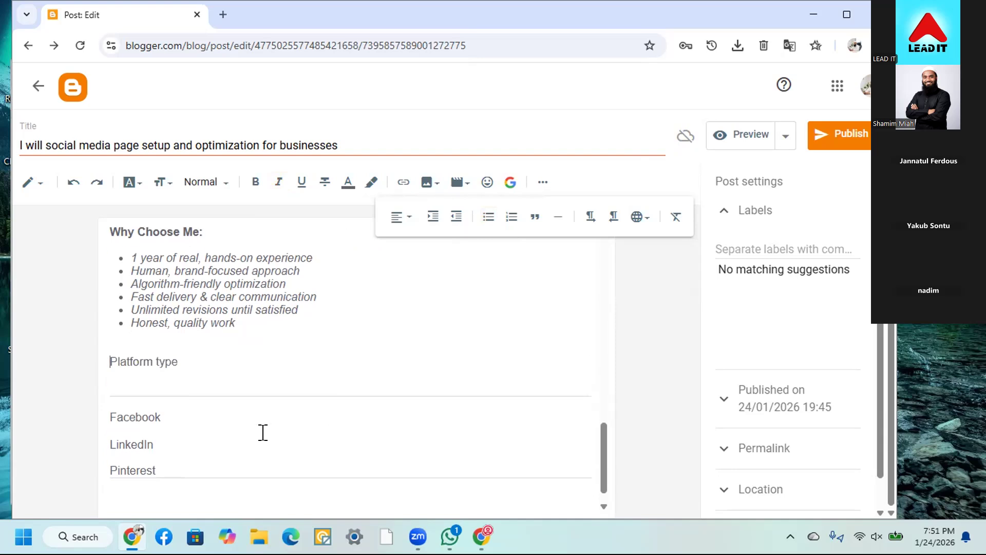
{"action": "scroll", "coordinate": [349, 452], "scroll_direction": "up", "scroll_amount": 2}
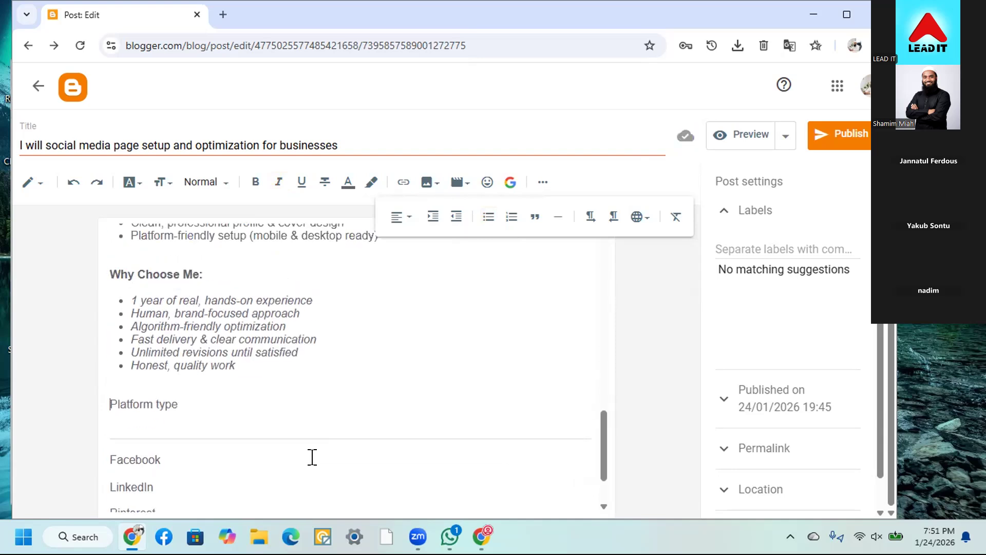
{"action": "left_click", "coordinate": [370, 428]}
{"action": "scroll", "coordinate": [467, 403], "scroll_direction": "down", "scroll_amount": 2}
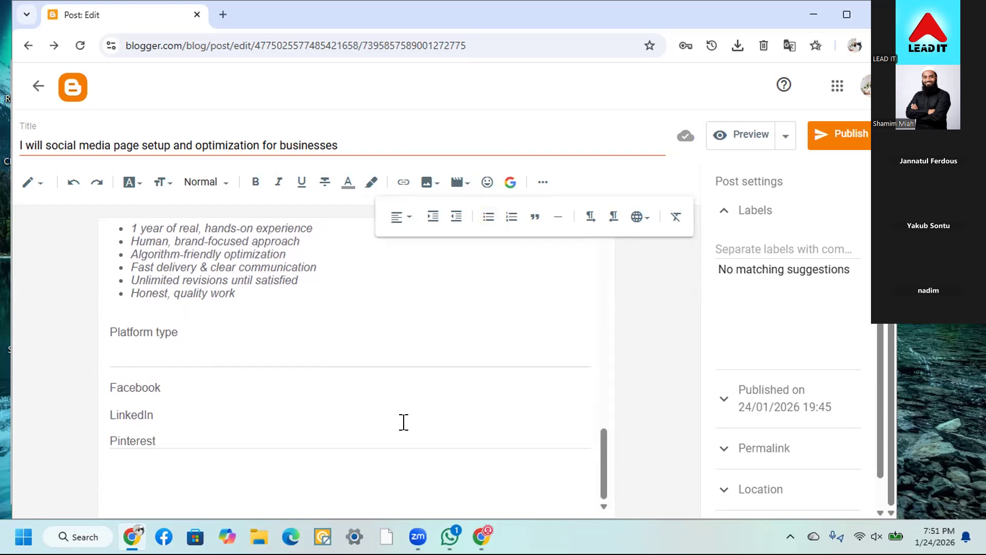
Add a colon after the Platform type label
{"action": "left_click", "coordinate": [208, 332]}
{"action": "type", "text": ":"}
{"action": "scroll", "coordinate": [260, 410], "scroll_direction": "up", "scroll_amount": 1}
{"action": "scroll", "coordinate": [262, 434], "scroll_direction": "down", "scroll_amount": 1}
Write "Or Me Now." as a closing line below the platform names
{"action": "left_click", "coordinate": [193, 480]}
{"action": "type", "text": "Or N"}
{"action": "key", "text": "BackSpace"}
{"action": "type", "text": "Me Now"}
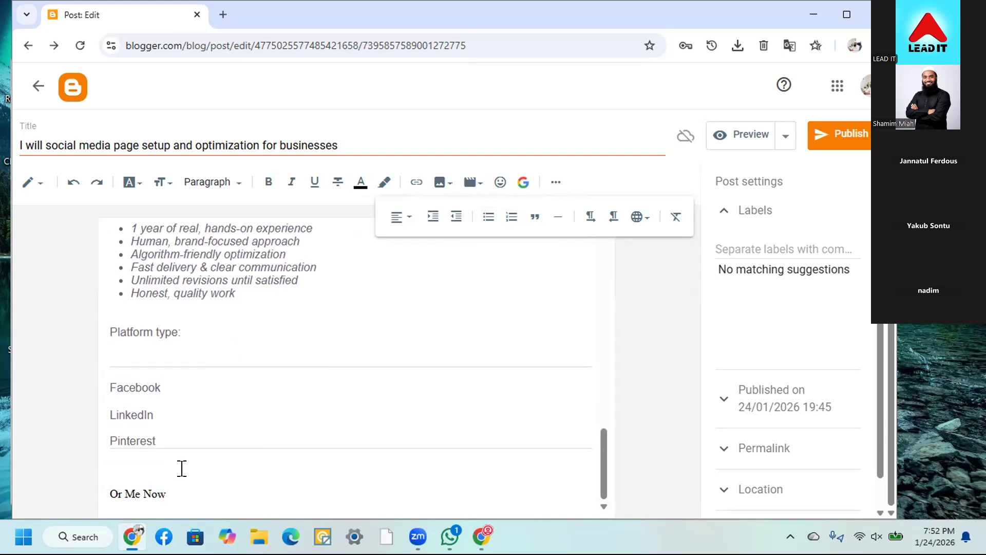
{"action": "type", "text": "."}
Hide the post editor's additional formatting options
{"action": "scroll", "coordinate": [192, 405], "scroll_direction": "up", "scroll_amount": 3}
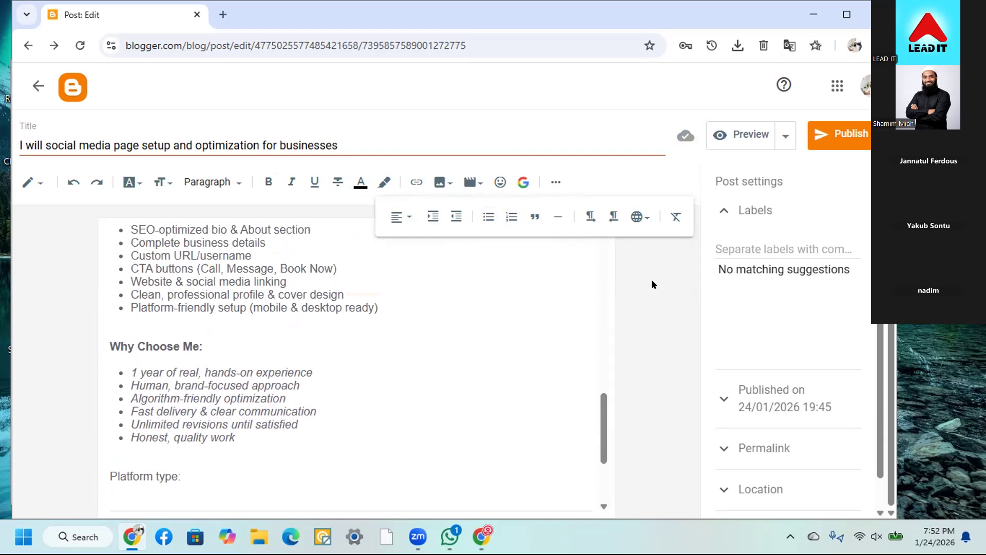
{"action": "left_click", "coordinate": [556, 181]}
{"action": "scroll", "coordinate": [295, 445], "scroll_direction": "up", "scroll_amount": 5}
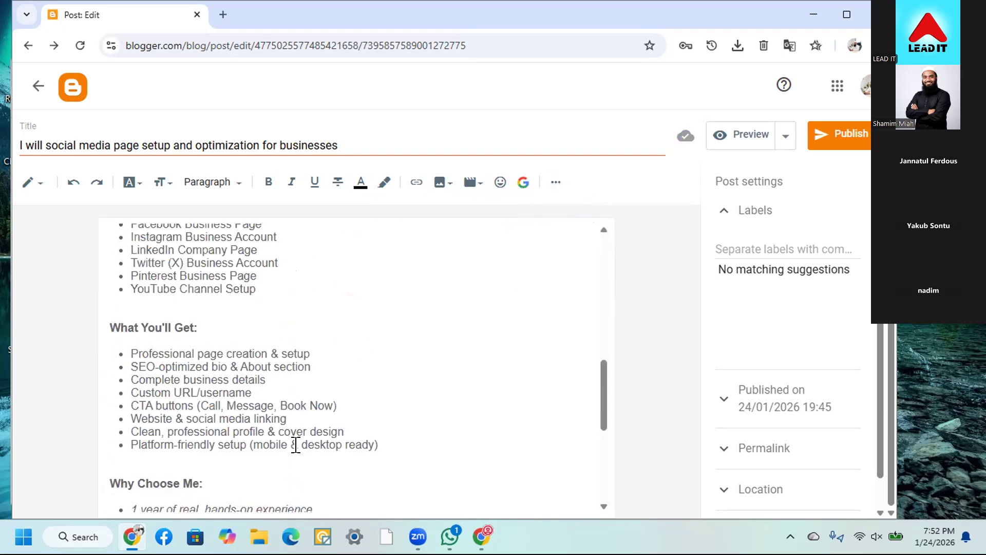
Select the "Order Me Now." text at the end of the gig introduction paragraph
{"action": "scroll", "coordinate": [296, 445], "scroll_direction": "down", "scroll_amount": 5}
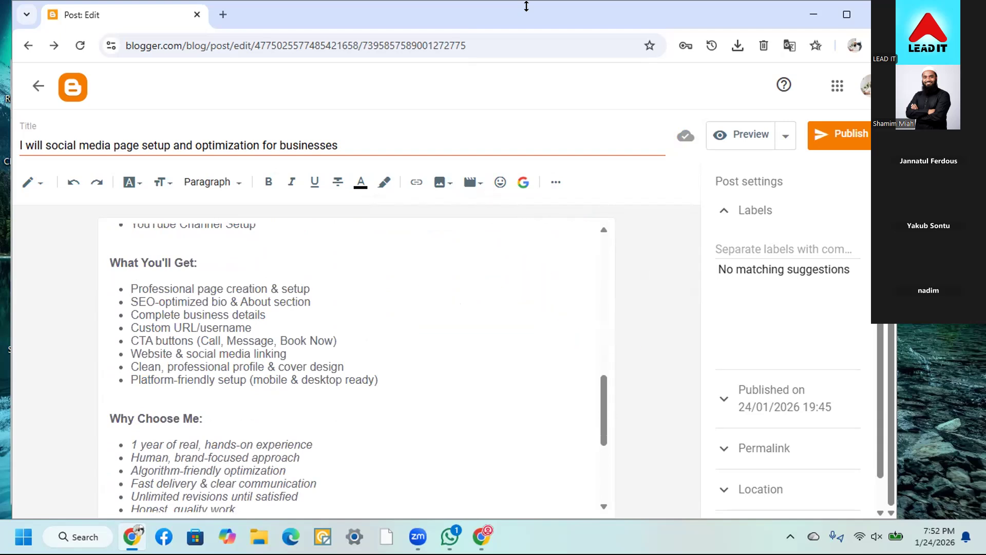
{"action": "left_click", "coordinate": [243, 367]}
{"action": "scroll", "coordinate": [238, 360], "scroll_direction": "up", "scroll_amount": 3}
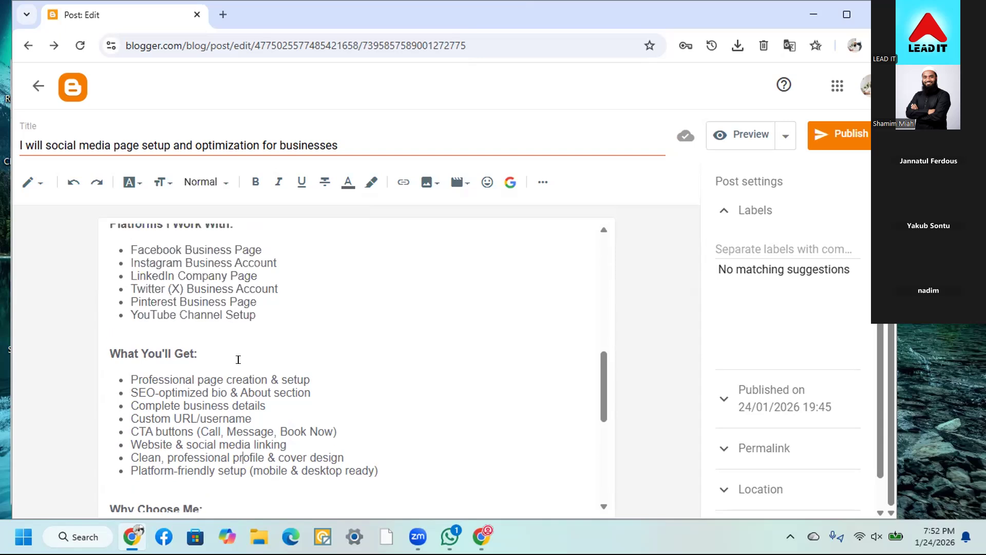
{"action": "scroll", "coordinate": [239, 360], "scroll_direction": "up", "scroll_amount": 4}
{"action": "left_click_drag", "start_coordinate": [261, 311], "coordinate": [176, 302]}
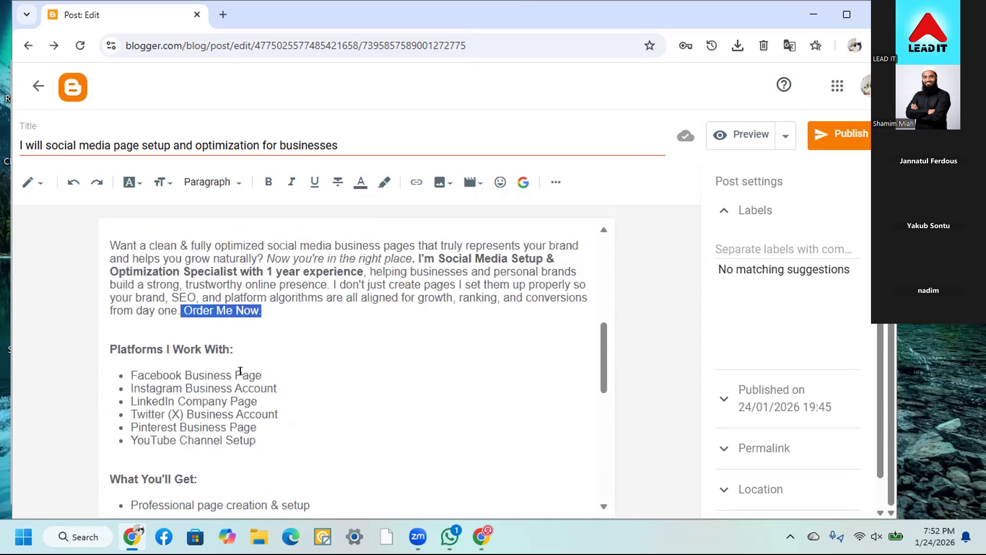
Switch to the Fiverr gig page and copy the gig's share link
{"action": "left_click", "coordinate": [482, 537]}
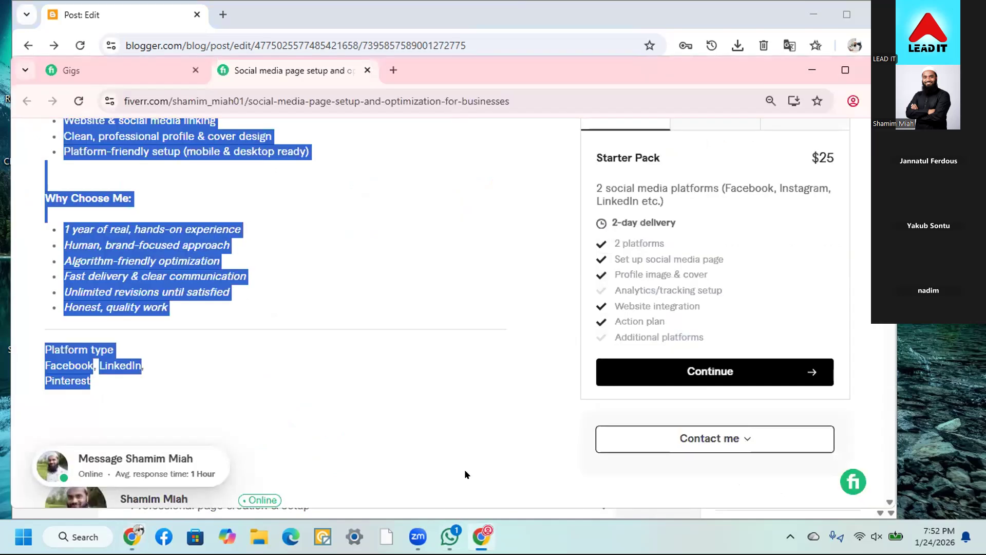
{"action": "left_click", "coordinate": [524, 362]}
{"action": "scroll", "coordinate": [524, 363], "scroll_direction": "up", "scroll_amount": 5}
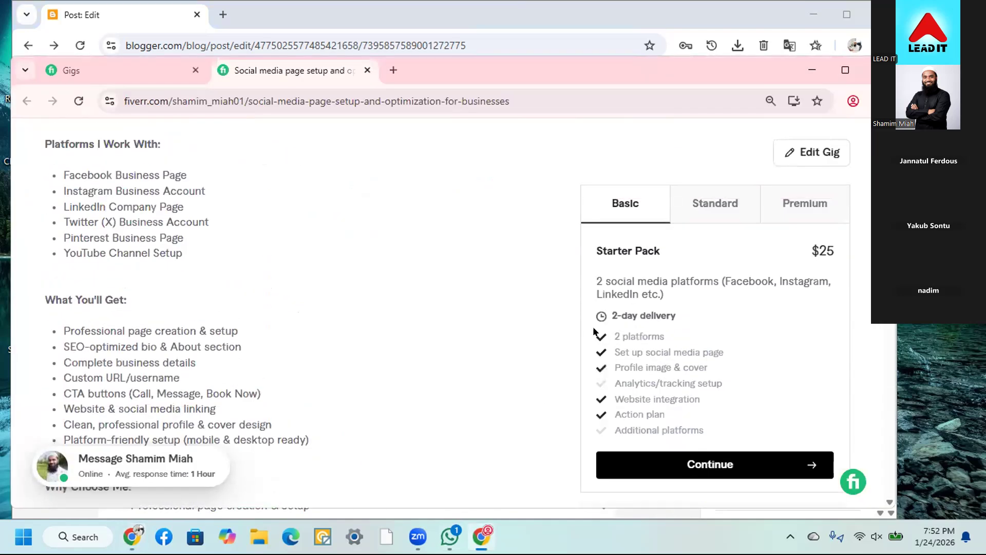
{"action": "scroll", "coordinate": [523, 329], "scroll_direction": "up", "scroll_amount": 10}
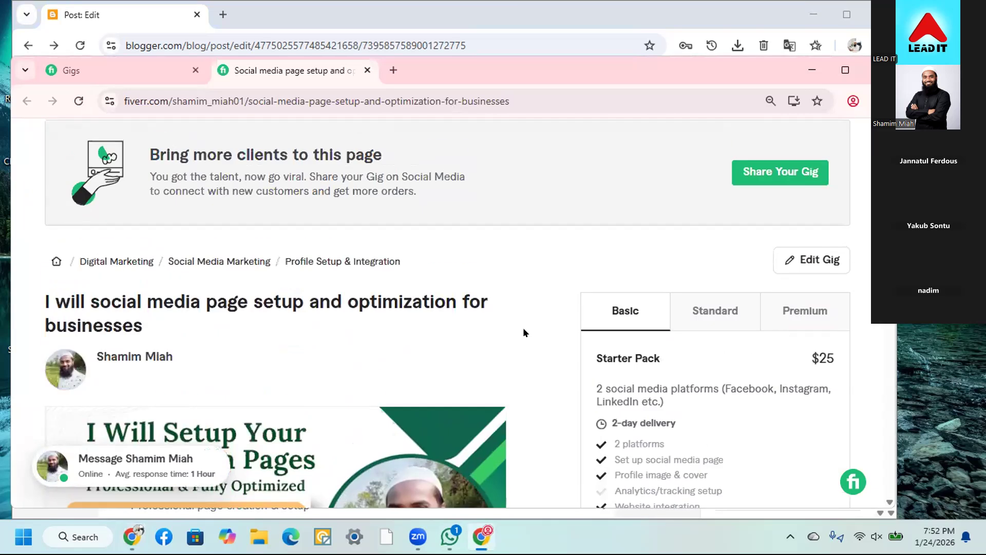
{"action": "left_click", "coordinate": [755, 177]}
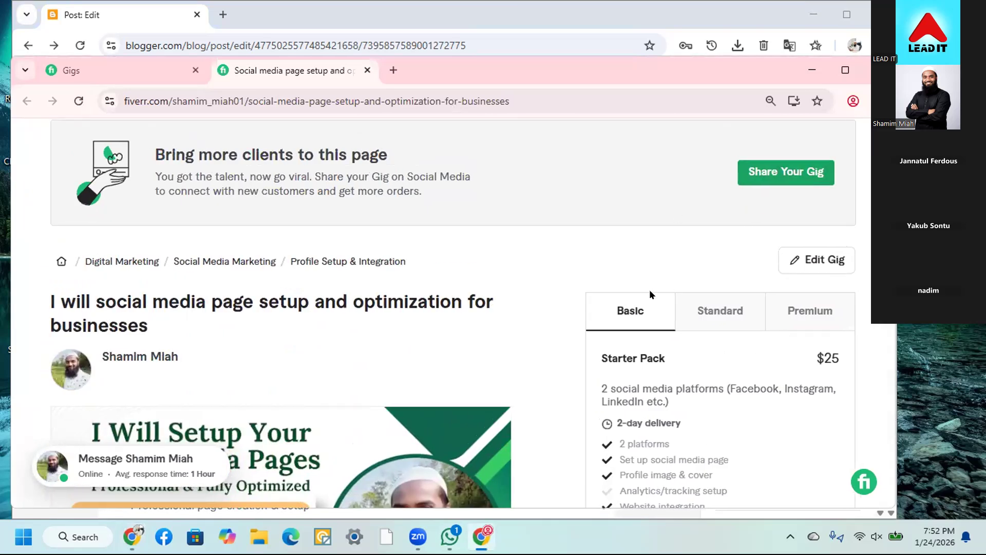
{"action": "left_click", "coordinate": [557, 345]}
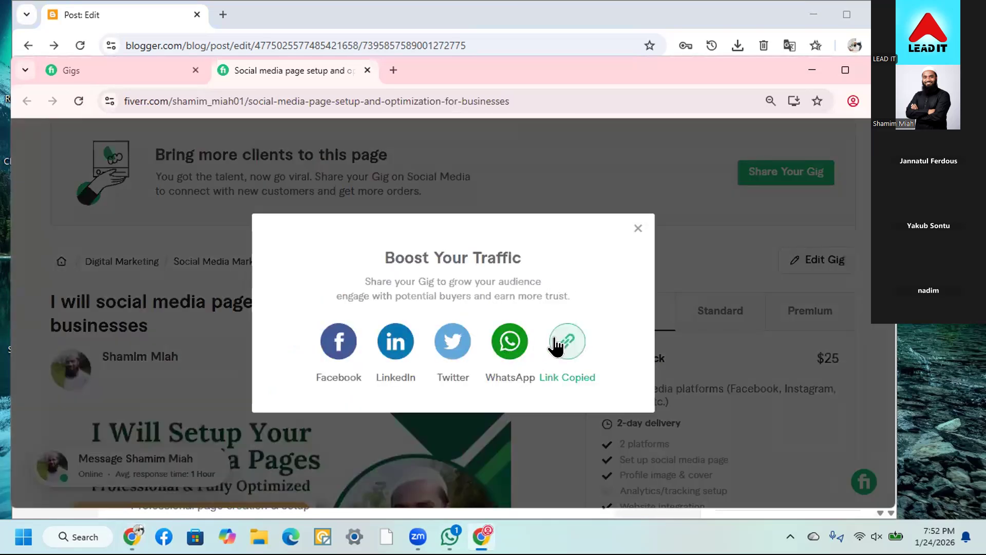
{"action": "left_click", "coordinate": [482, 537]}
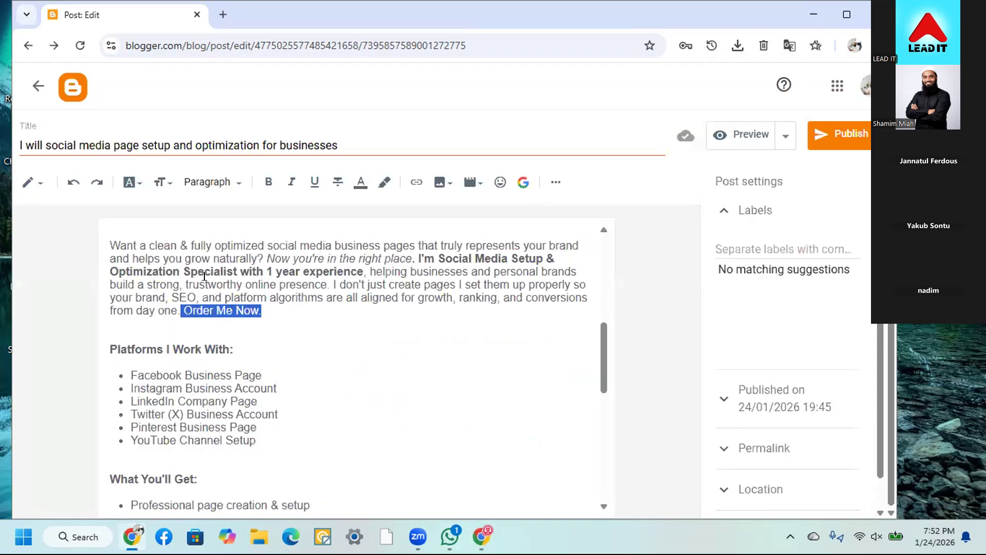
{"action": "left_click", "coordinate": [416, 187]}
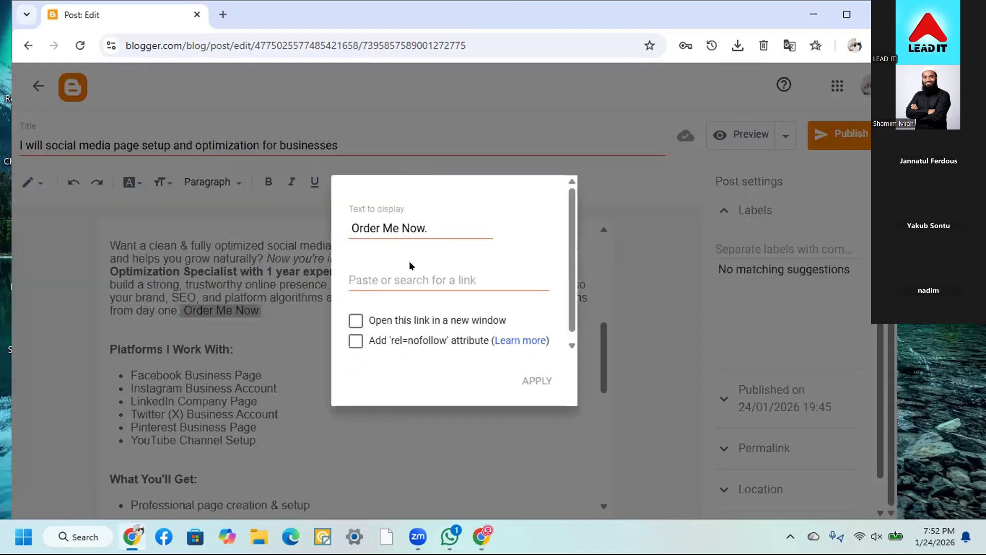
{"action": "left_click", "coordinate": [384, 276]}
{"action": "key", "text": "ctrl+v"}
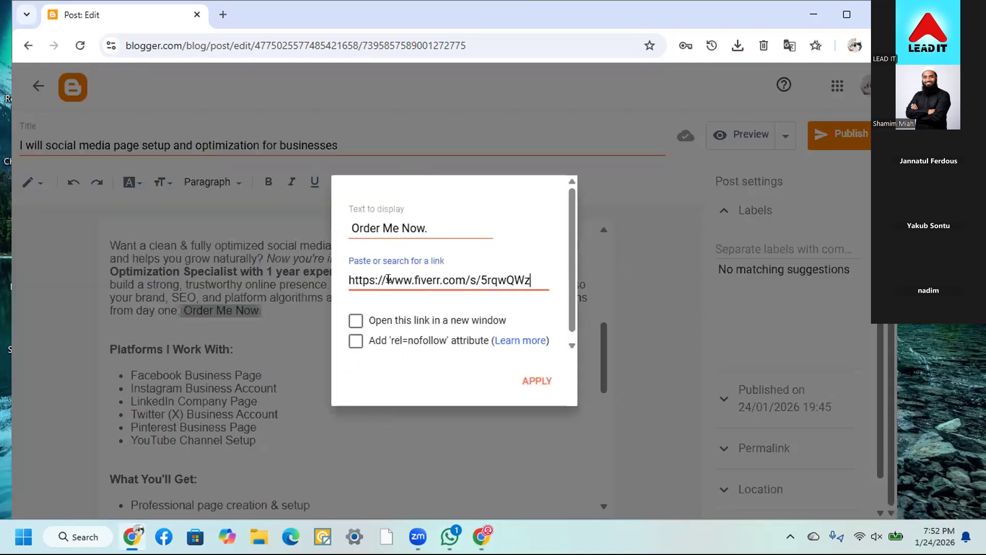
{"action": "left_click", "coordinate": [354, 319]}
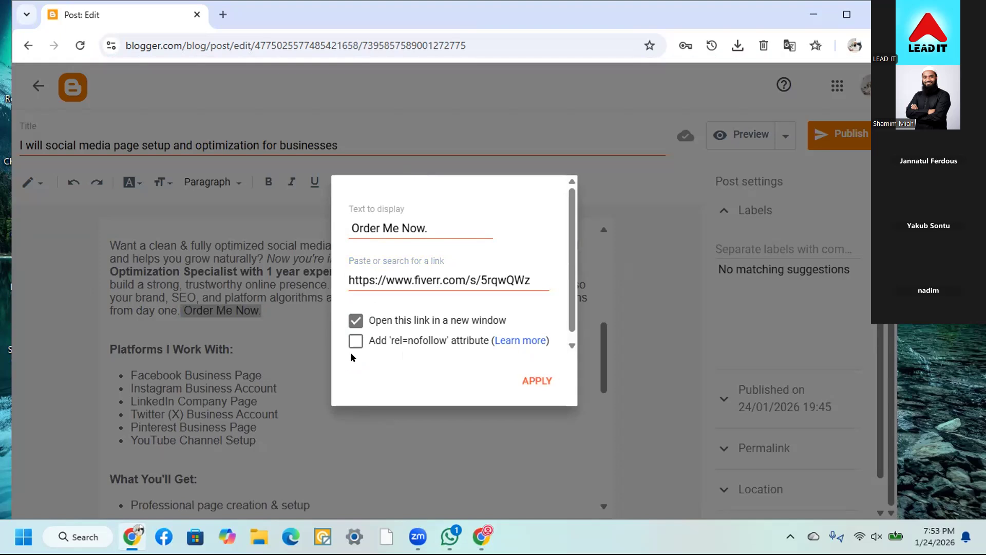
{"action": "left_click", "coordinate": [531, 386]}
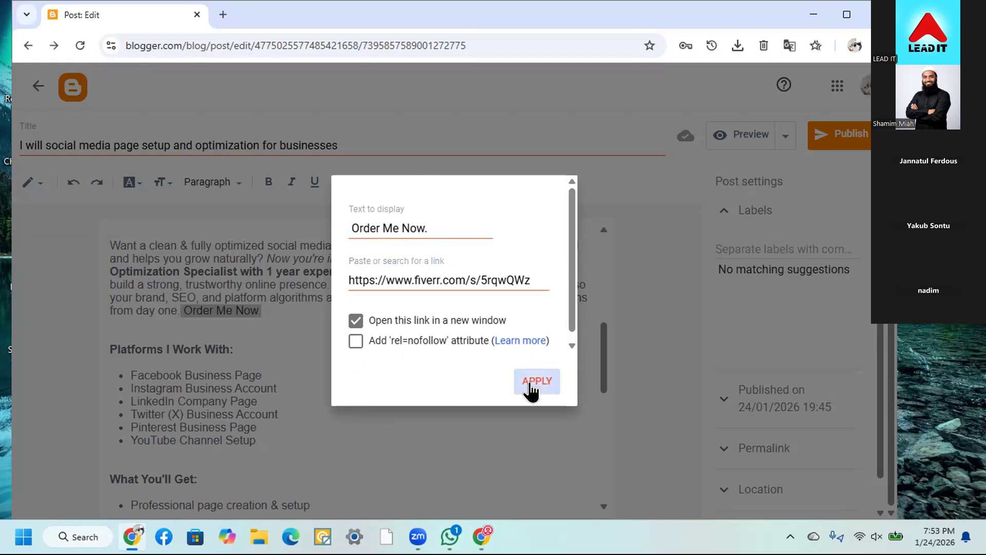
{"action": "left_click", "coordinate": [284, 323]}
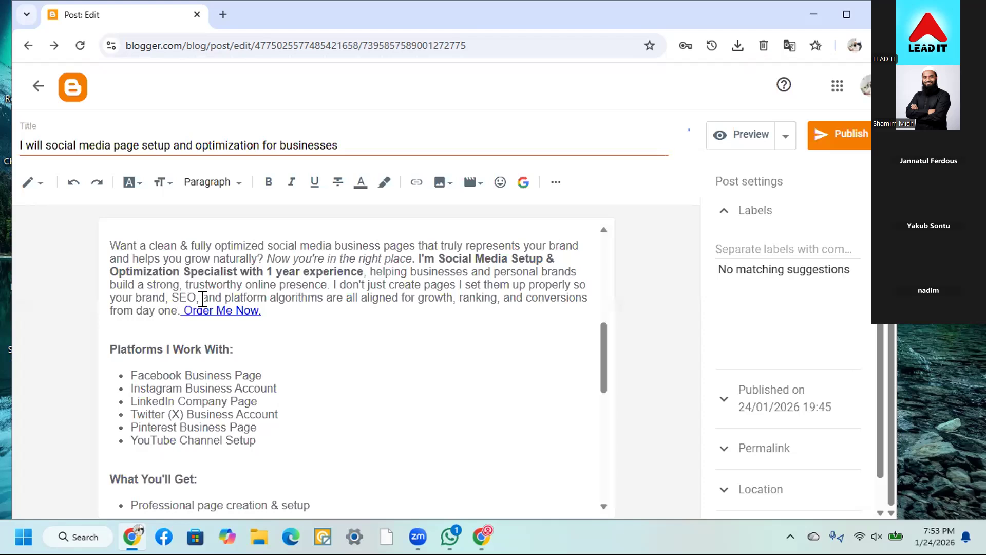
{"action": "scroll", "coordinate": [281, 462], "scroll_direction": "down", "scroll_amount": 5}
{"action": "scroll", "coordinate": [282, 462], "scroll_direction": "down", "scroll_amount": 2}
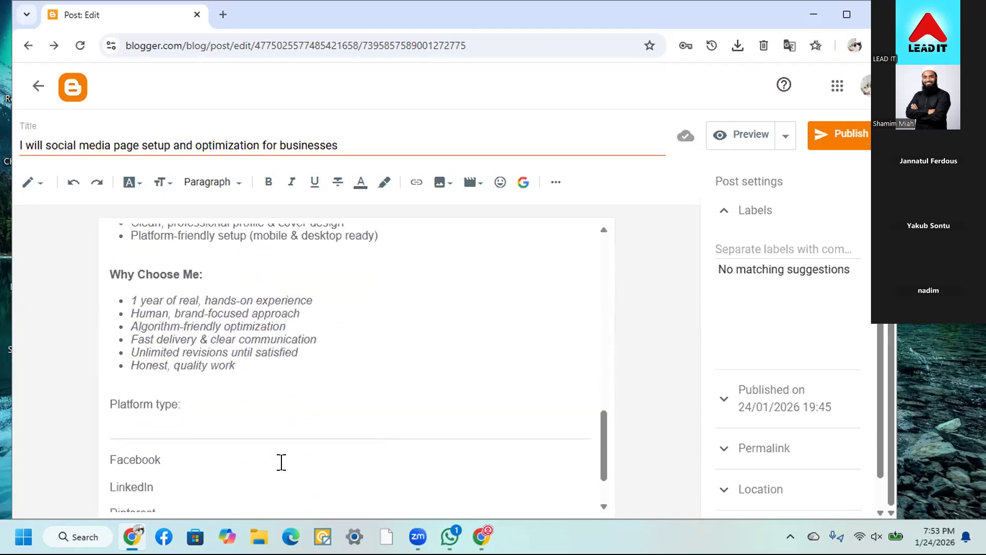
{"action": "scroll", "coordinate": [280, 463], "scroll_direction": "down", "scroll_amount": 2}
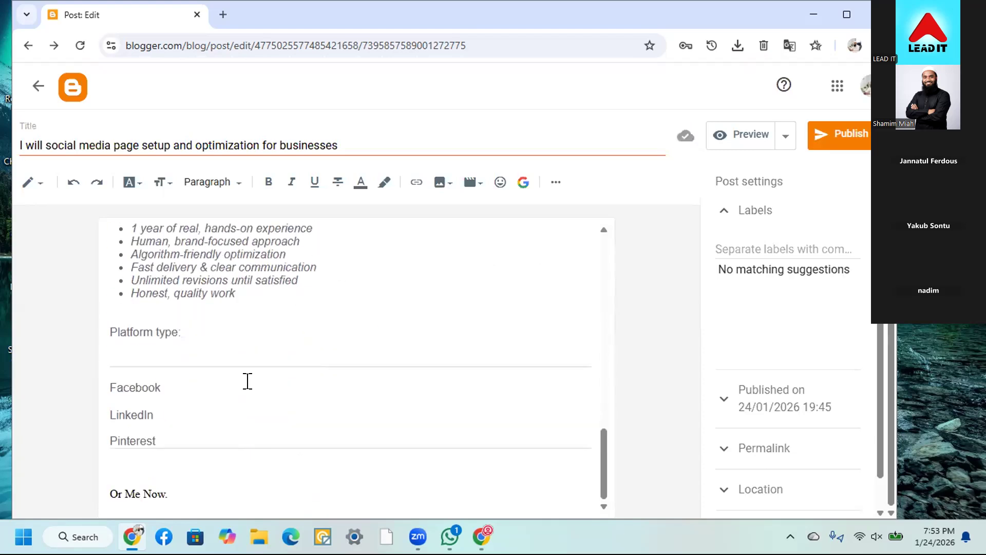
{"action": "left_click_drag", "start_coordinate": [181, 485], "coordinate": [102, 486]}
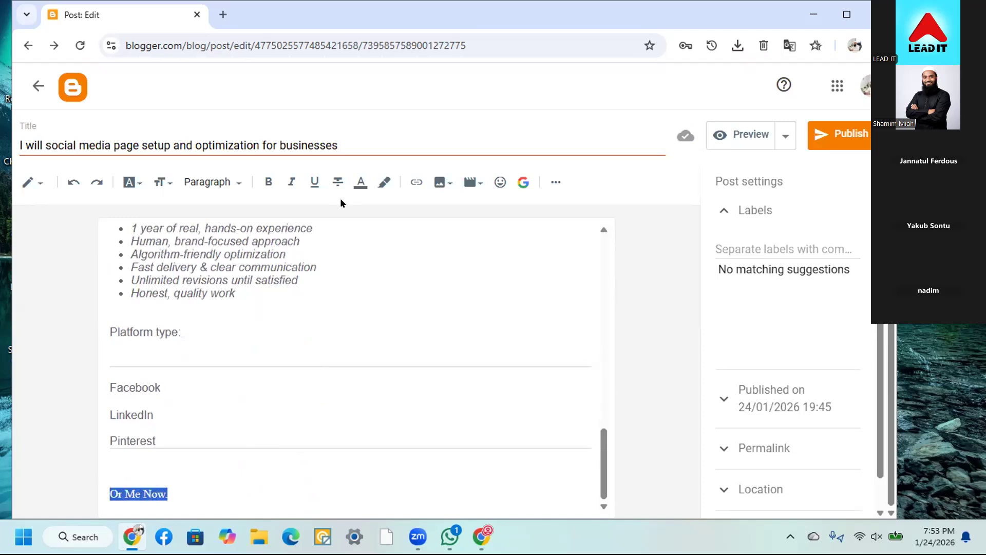
{"action": "left_click", "coordinate": [414, 183]}
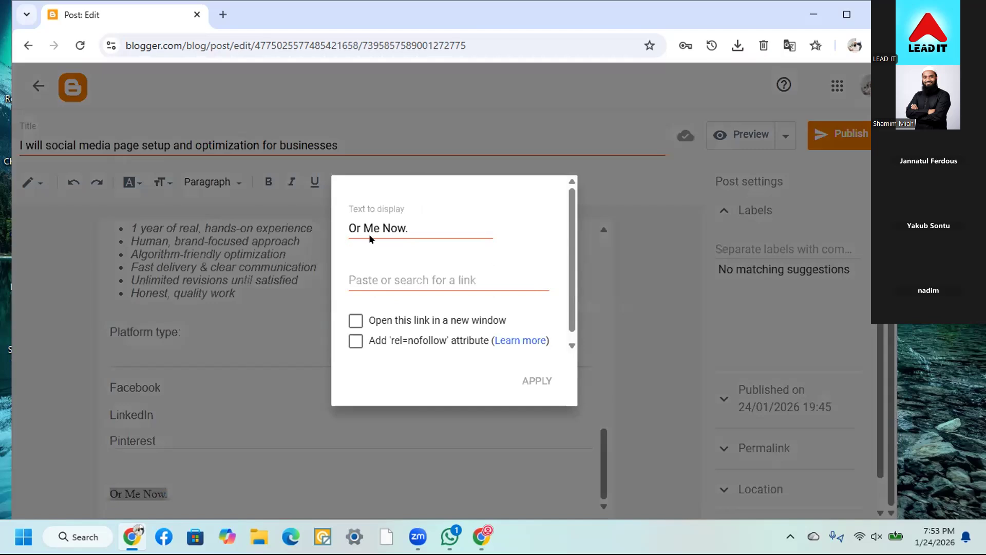
{"action": "left_click", "coordinate": [393, 270]}
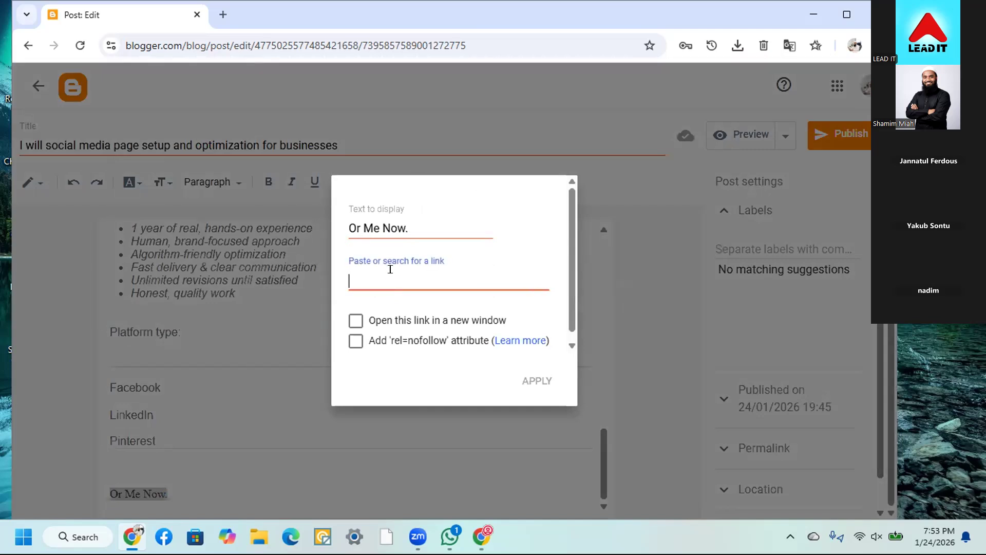
{"action": "key", "text": "ctrl+v"}
{"action": "left_click", "coordinate": [381, 323]}
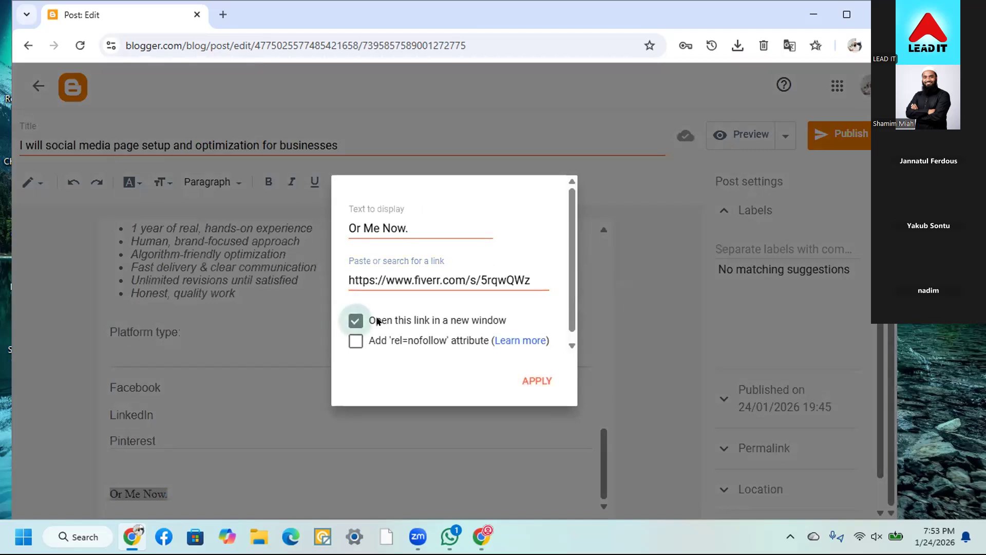
{"action": "left_click", "coordinate": [534, 378]}
{"action": "scroll", "coordinate": [262, 434], "scroll_direction": "up", "scroll_amount": 15}
{"action": "scroll", "coordinate": [262, 435], "scroll_direction": "up", "scroll_amount": 3}
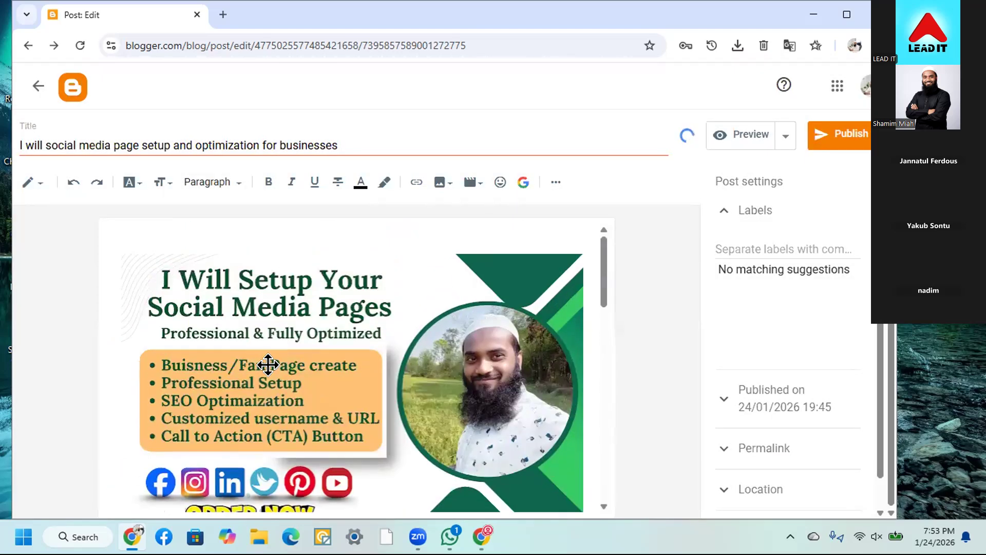
{"action": "left_click", "coordinate": [266, 363]}
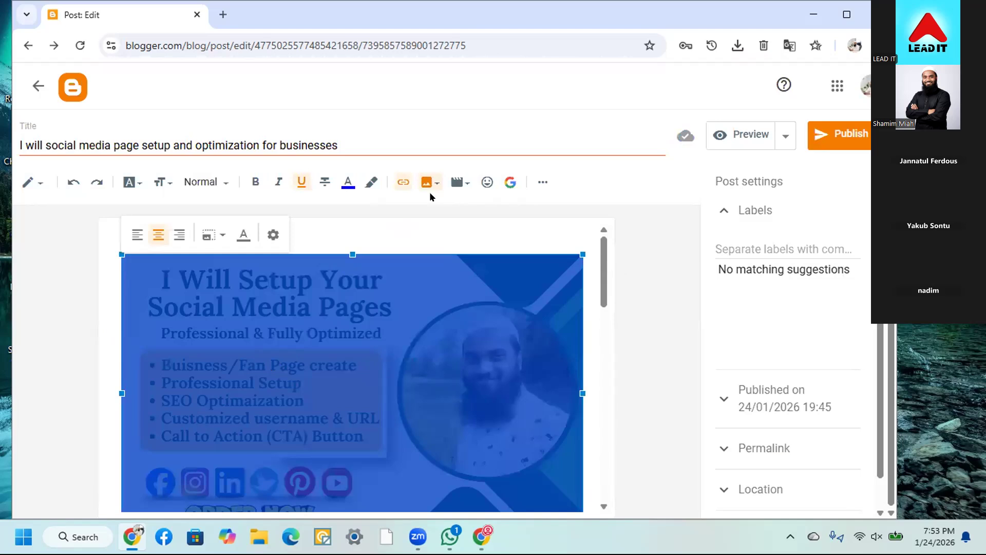
{"action": "left_click", "coordinate": [404, 181]}
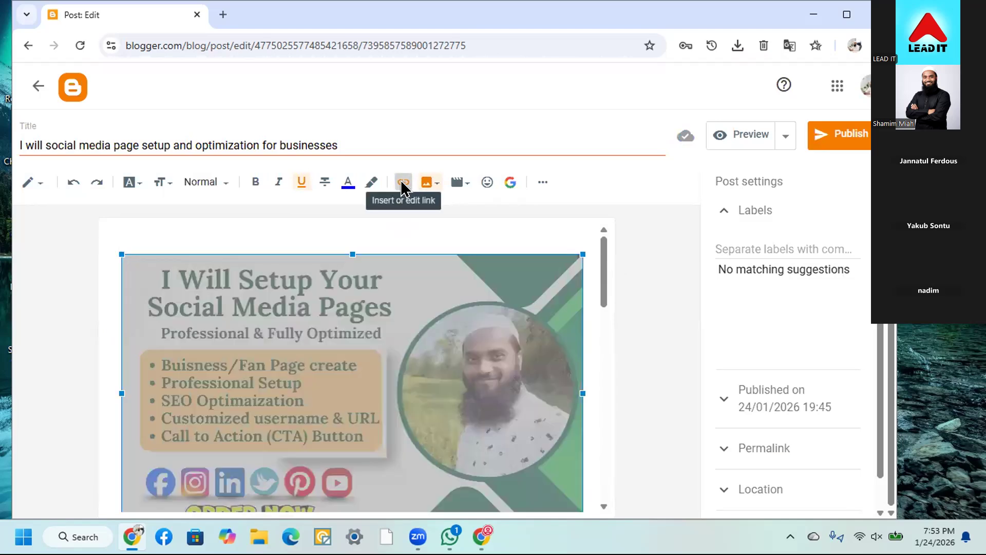
{"action": "left_click", "coordinate": [436, 253]}
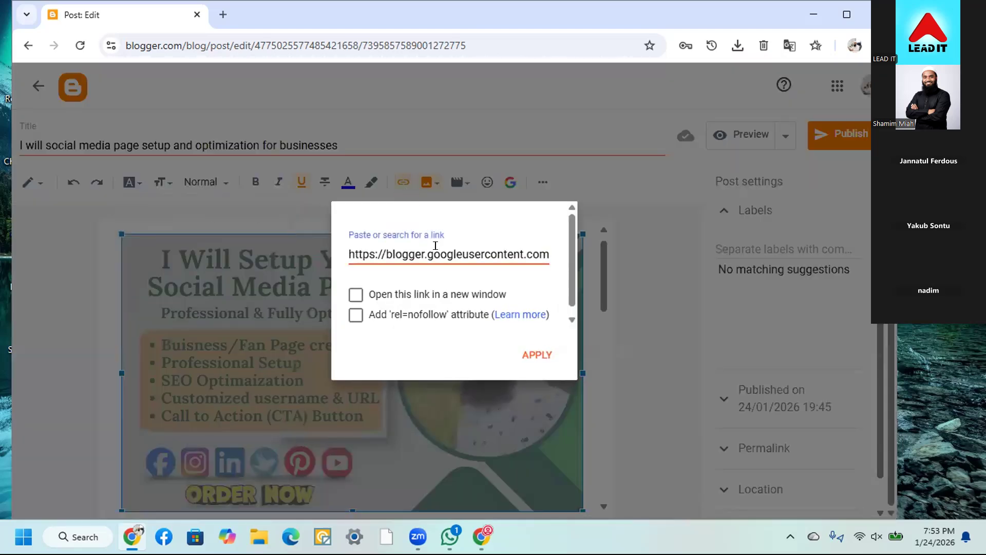
{"action": "key", "text": "ctrl+a"}
{"action": "key", "text": "BackSpace"}
{"action": "key", "text": "ctrl+v"}
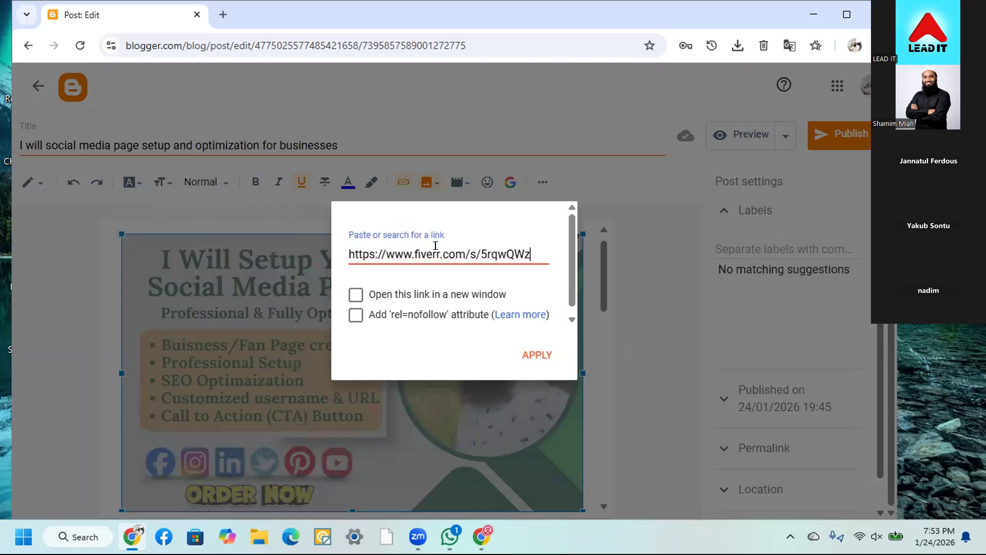
{"action": "left_click", "coordinate": [356, 295]}
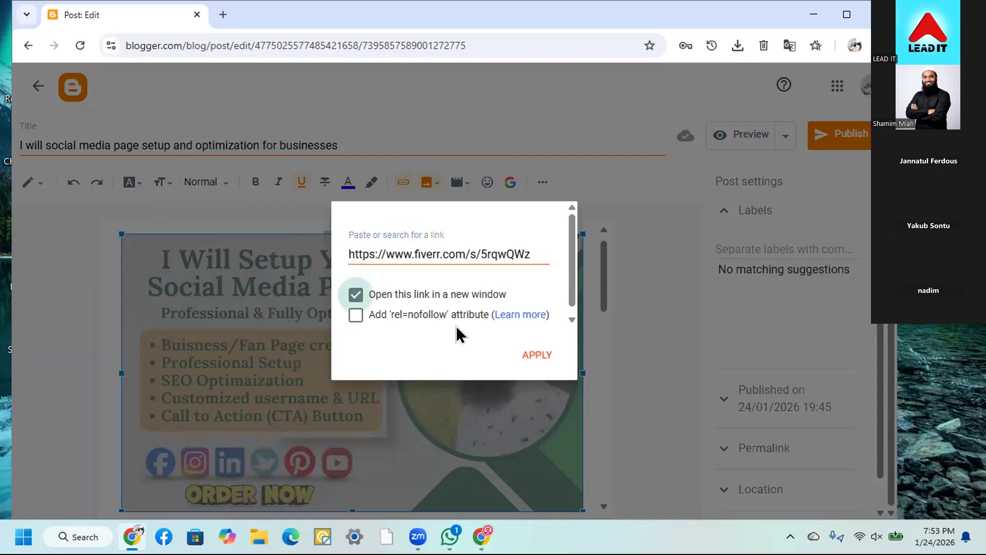
{"action": "left_click", "coordinate": [537, 355]}
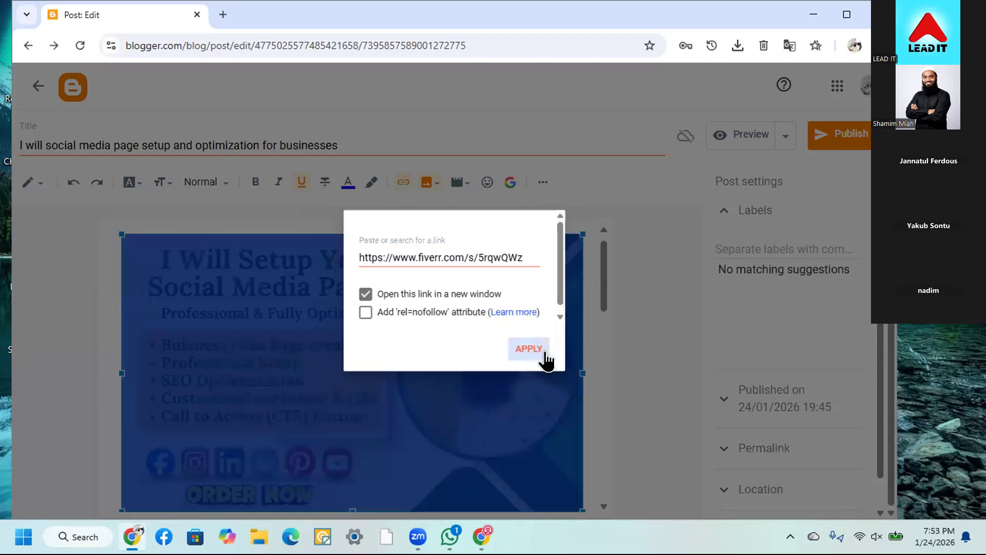
{"action": "scroll", "coordinate": [566, 424], "scroll_direction": "down", "scroll_amount": 6}
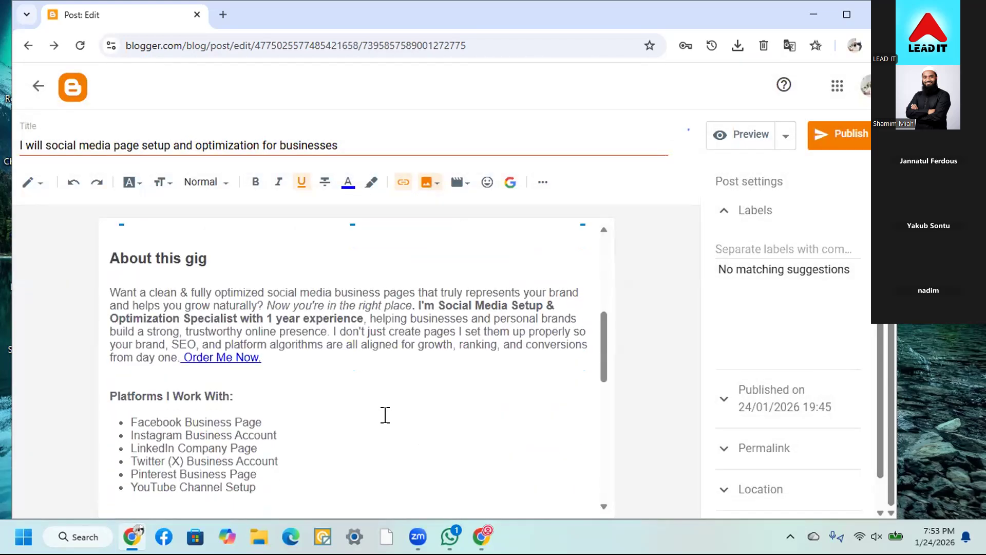
{"action": "left_click", "coordinate": [318, 391]}
{"action": "triple_click", "coordinate": [154, 257]}
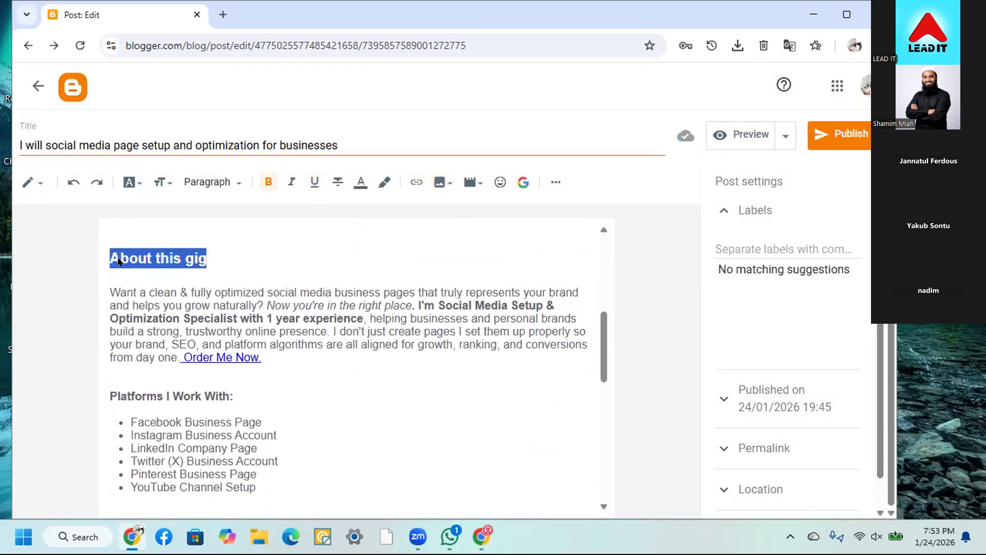
{"action": "left_click", "coordinate": [414, 183]}
{"action": "left_click", "coordinate": [425, 272]}
{"action": "type", "text": "https://www.fiverr.com/s/5rqwQWz"}
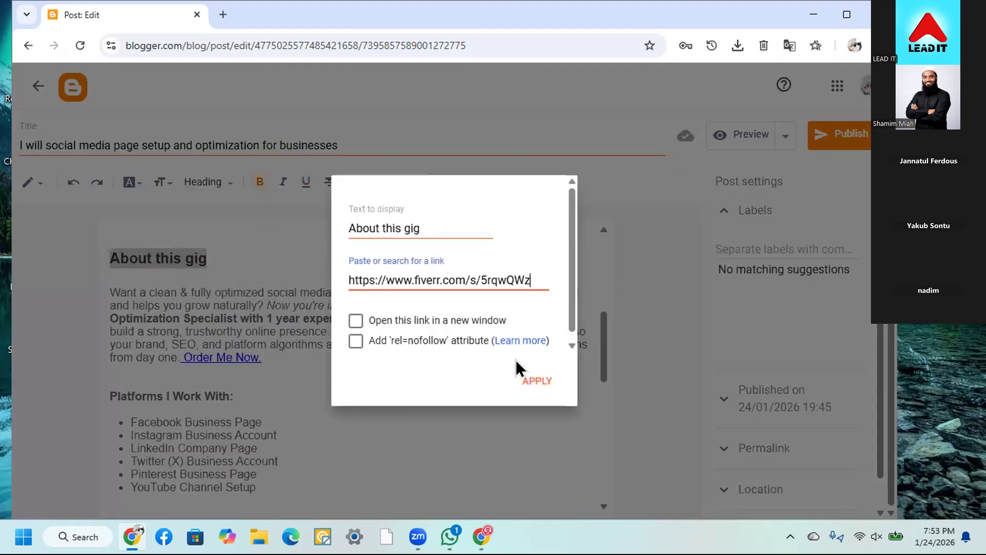
{"action": "left_click", "coordinate": [411, 321]}
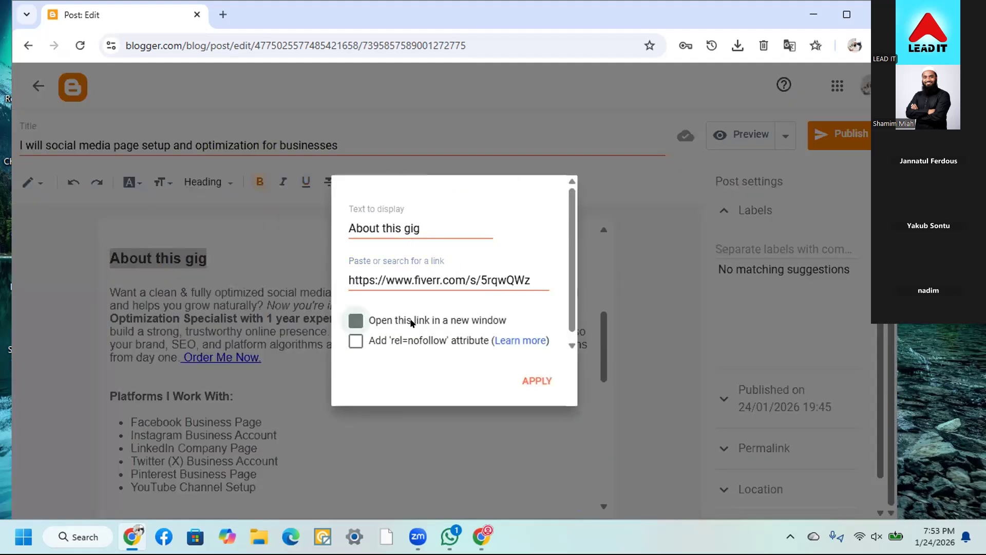
{"action": "left_click", "coordinate": [538, 381]}
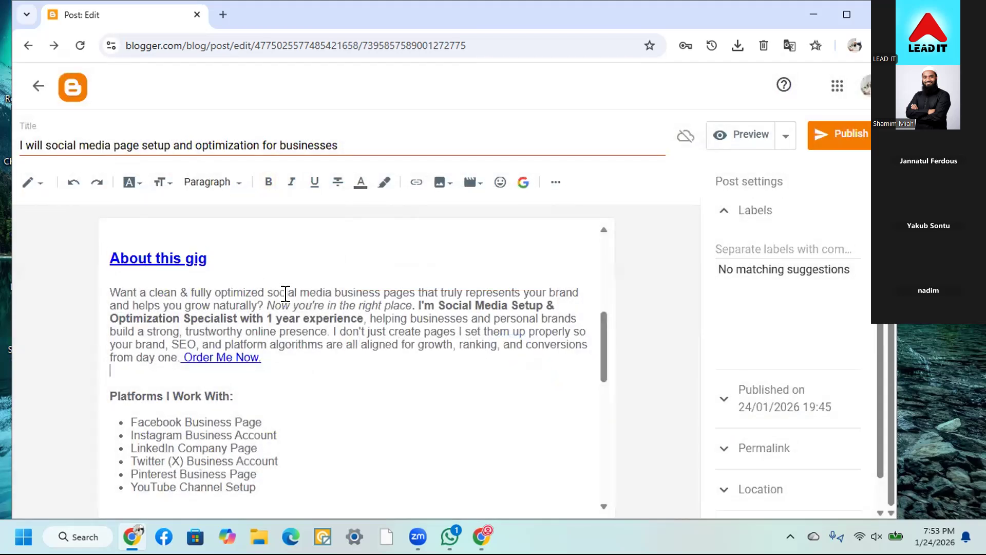
{"action": "left_click", "coordinate": [201, 186]}
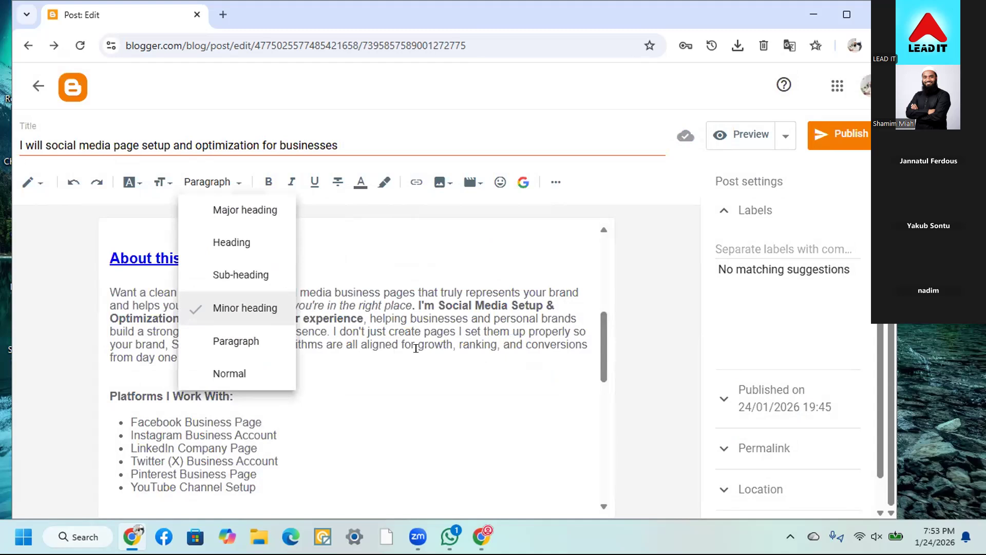
{"action": "key", "text": "Escape"}
{"action": "scroll", "coordinate": [351, 420], "scroll_direction": "down", "scroll_amount": 9}
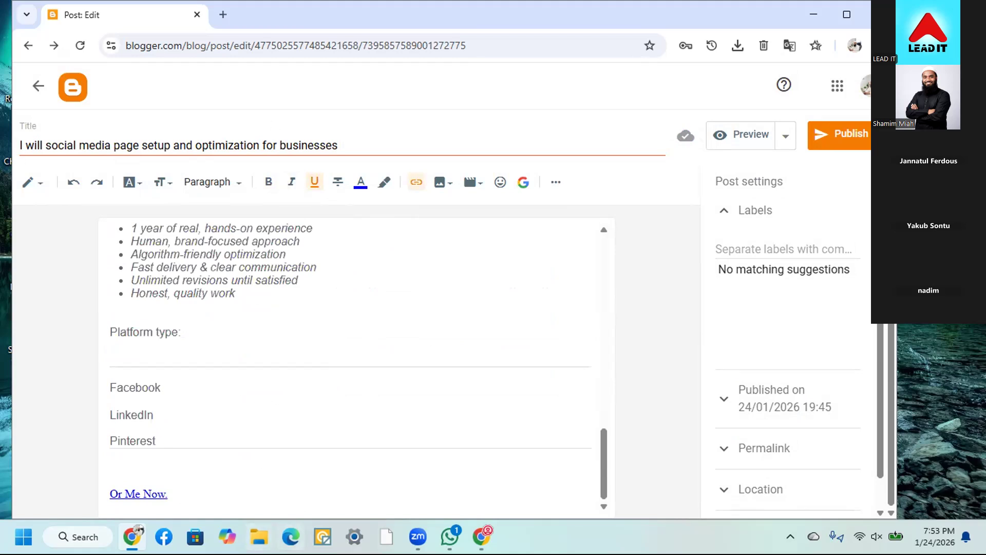
{"action": "mouse_move", "coordinate": [482, 537]}
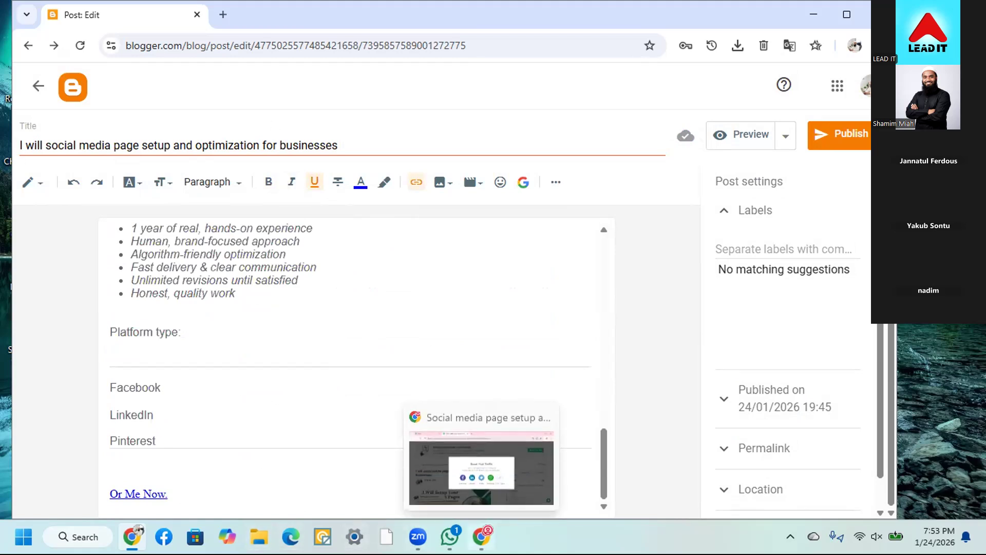
Switch to the Fiverr gig page and copy all its related tags, from Facebook pages through Social media manager
{"action": "left_click", "coordinate": [465, 488]}
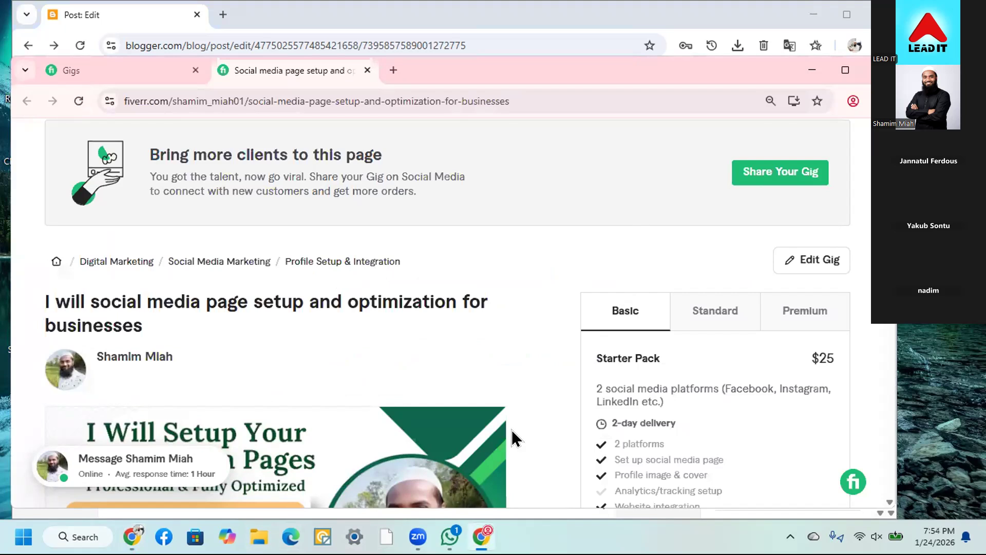
{"action": "scroll", "coordinate": [510, 428], "scroll_direction": "down", "scroll_amount": 5}
{"action": "scroll", "coordinate": [511, 431], "scroll_direction": "down", "scroll_amount": 12}
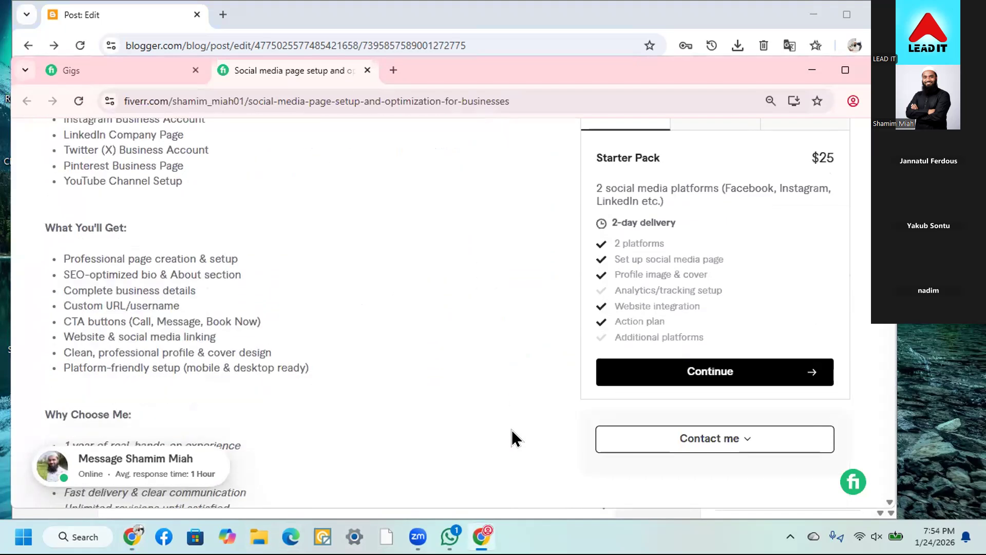
{"action": "scroll", "coordinate": [282, 379], "scroll_direction": "down", "scroll_amount": 9}
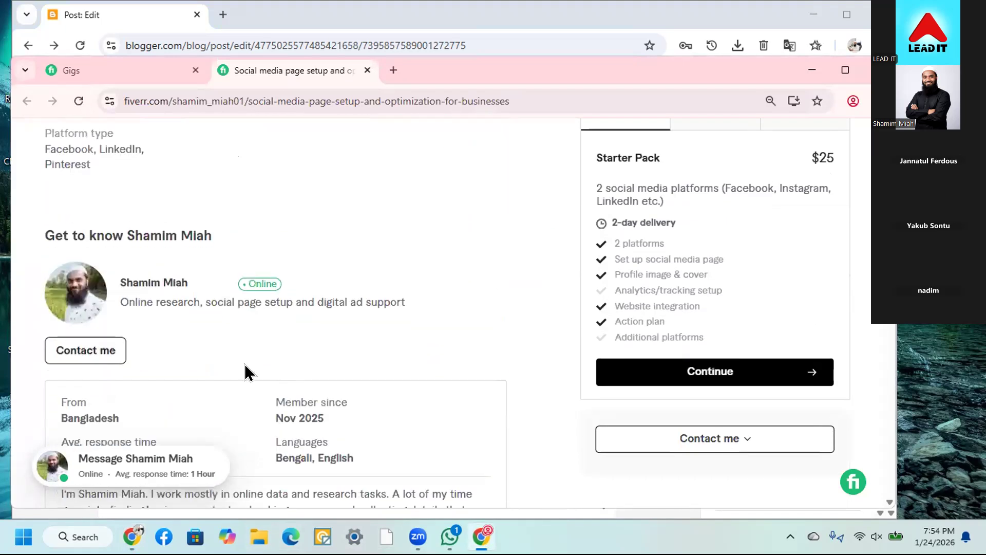
{"action": "scroll", "coordinate": [189, 329], "scroll_direction": "up", "scroll_amount": 1}
{"action": "scroll", "coordinate": [177, 319], "scroll_direction": "down", "scroll_amount": 12}
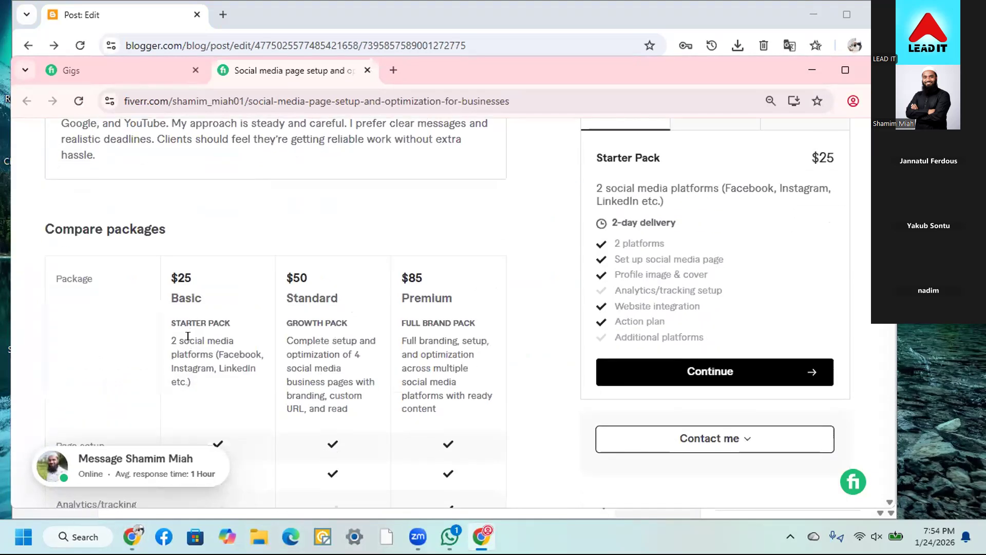
{"action": "scroll", "coordinate": [203, 347], "scroll_direction": "down", "scroll_amount": 15}
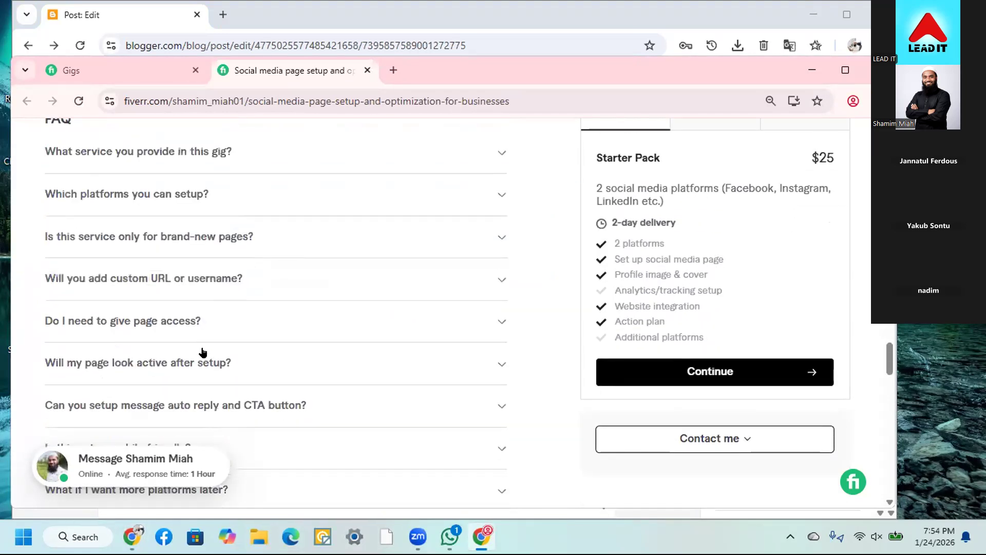
{"action": "scroll", "coordinate": [204, 354], "scroll_direction": "down", "scroll_amount": 2}
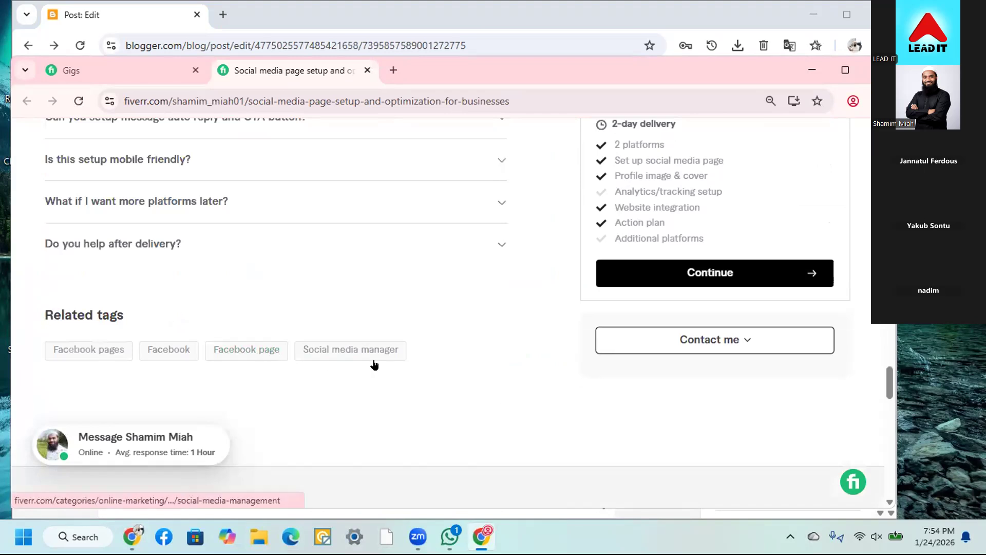
{"action": "left_click_drag", "start_coordinate": [416, 360], "coordinate": [44, 353]}
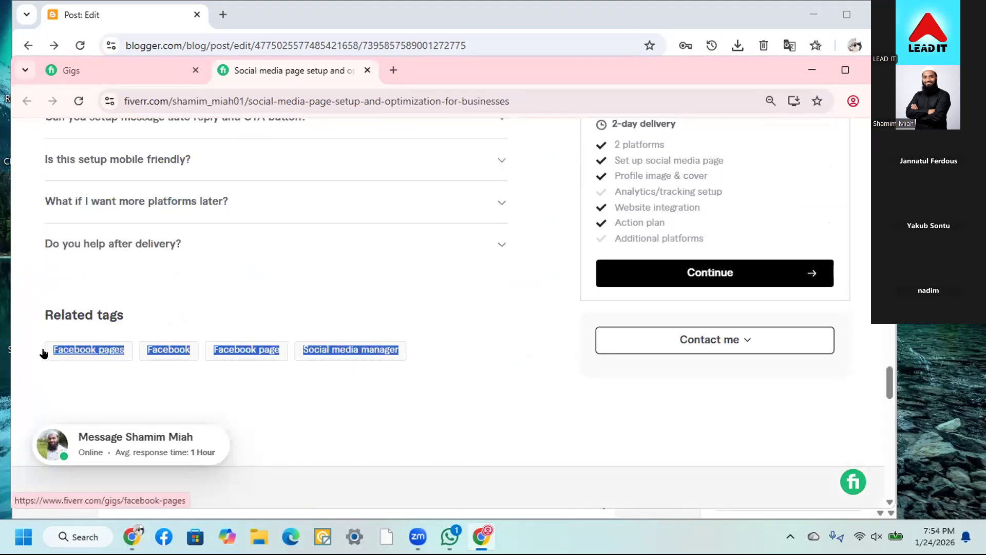
{"action": "right_click", "coordinate": [46, 350]}
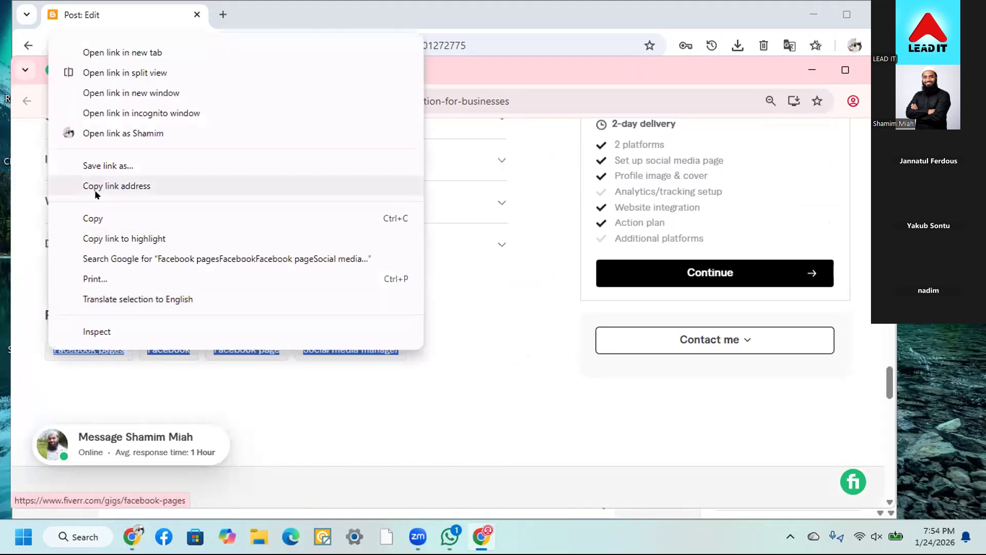
{"action": "left_click", "coordinate": [95, 218]}
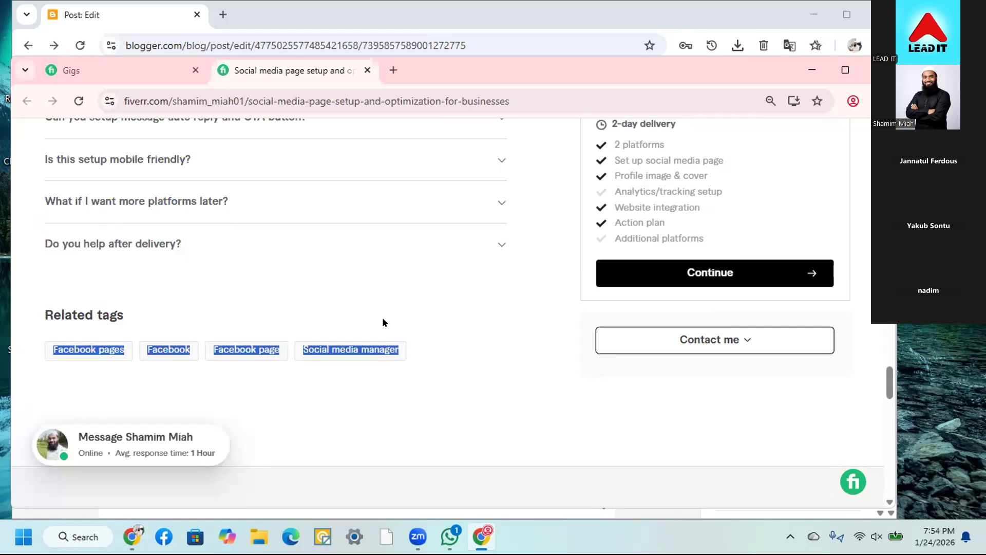
Return to the Blogger post and paste the copied tags into its labels
{"action": "left_click", "coordinate": [487, 529]}
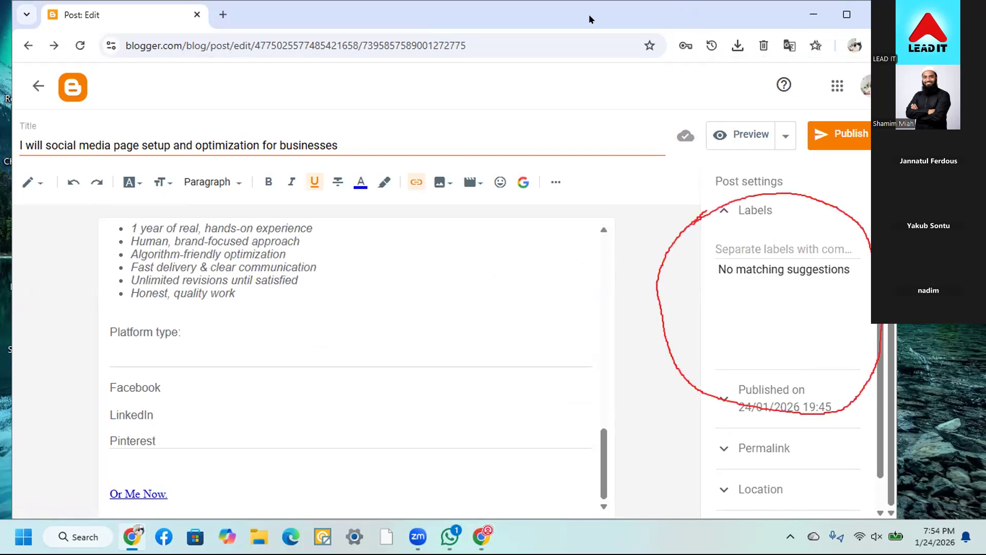
{"action": "left_click", "coordinate": [751, 246]}
{"action": "right_click", "coordinate": [752, 248]}
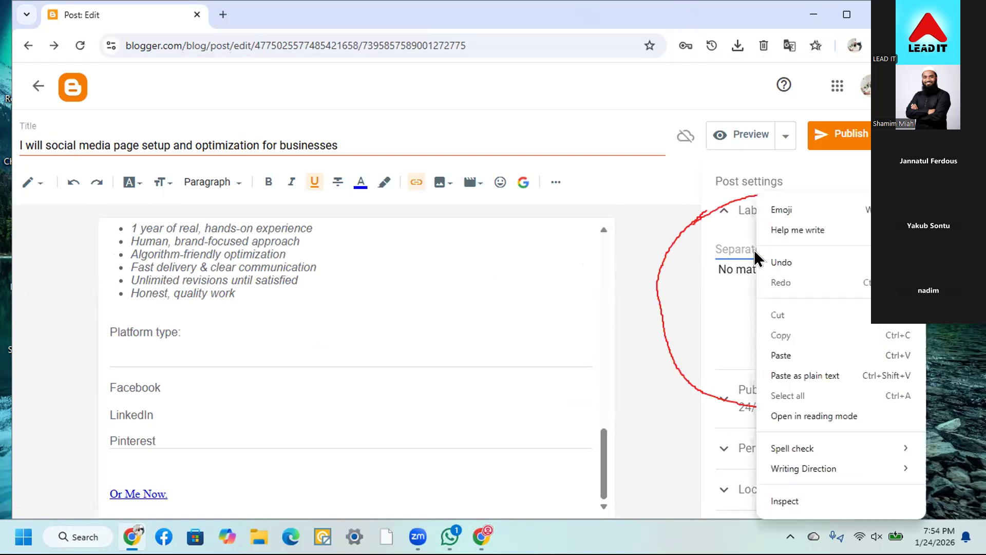
{"action": "left_click", "coordinate": [781, 356]}
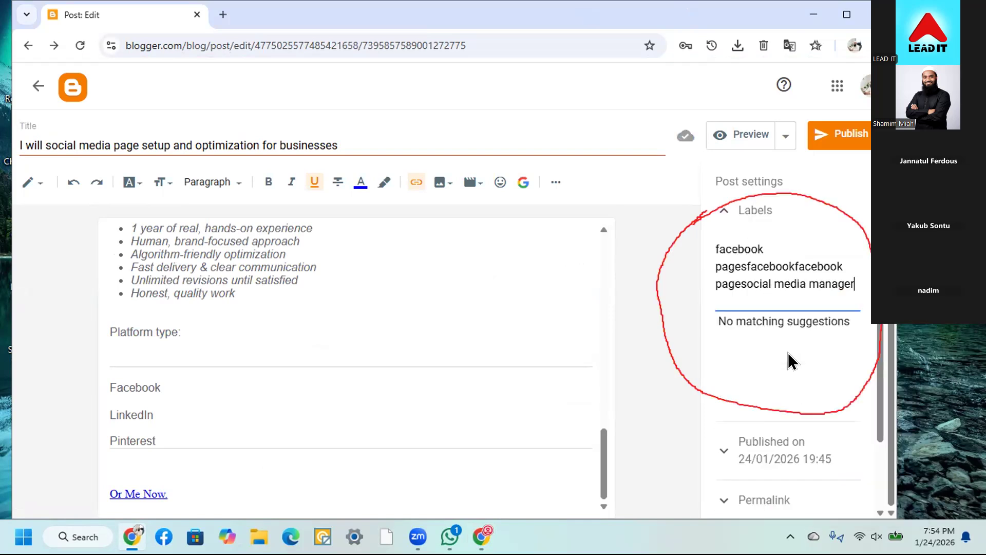
Insert commas between the run-together labels to separate facebook pages, facebook, facebook pages and the media manager label
{"action": "left_click", "coordinate": [746, 265]}
{"action": "type", "text": ","}
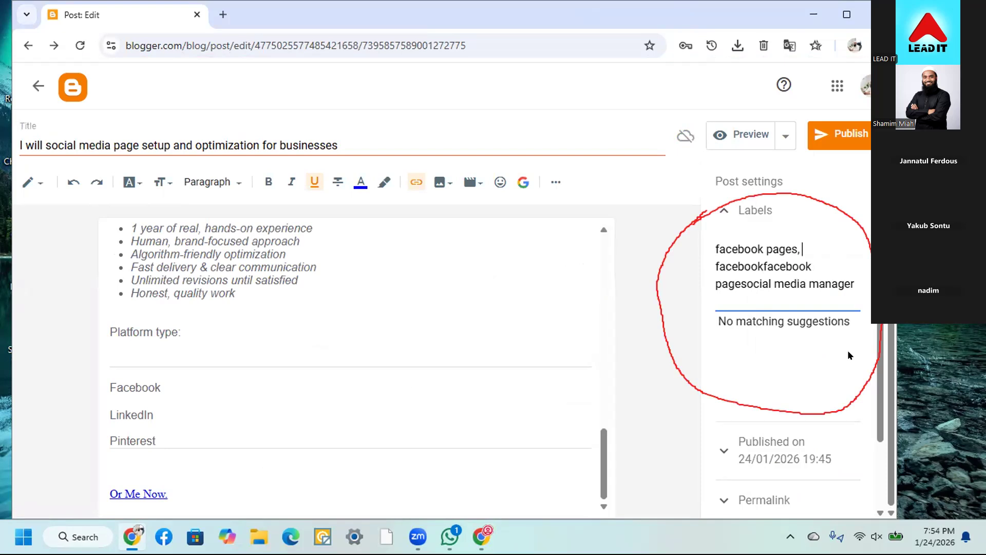
{"action": "key", "text": "Down"}
{"action": "key", "text": "Left"}
{"action": "key", "text": "Left"}
{"action": "key", "text": "Left"}
{"action": "key", "text": "Left"}
{"action": "key", "text": "Left"}
{"action": "key", "text": "Left"}
{"action": "key", "text": "Left"}
{"action": "key", "text": "Left"}
{"action": "key", "text": "Left"}
{"action": "key", "text": "Left"}
{"action": "type", "text": ","}
{"action": "key", "text": "Down"}
{"action": "key", "text": "Left"}
{"action": "key", "text": "Left"}
{"action": "key", "text": "Left"}
{"action": "key", "text": "Left"}
{"action": "key", "text": "Left"}
{"action": "key", "text": "Left"}
{"action": "key", "text": "Left"}
{"action": "key", "text": "Left"}
{"action": "key", "text": "Left"}
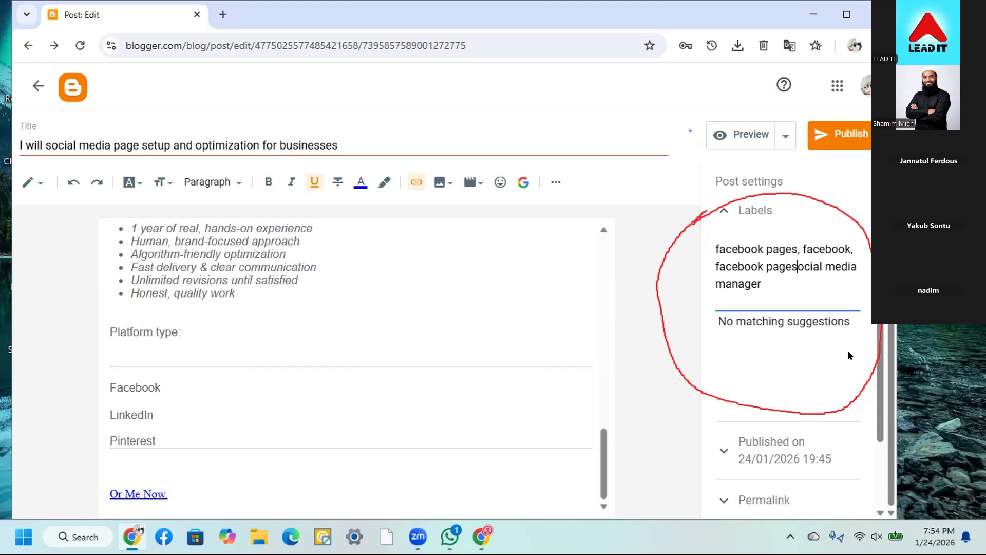
{"action": "type", "text": ","}
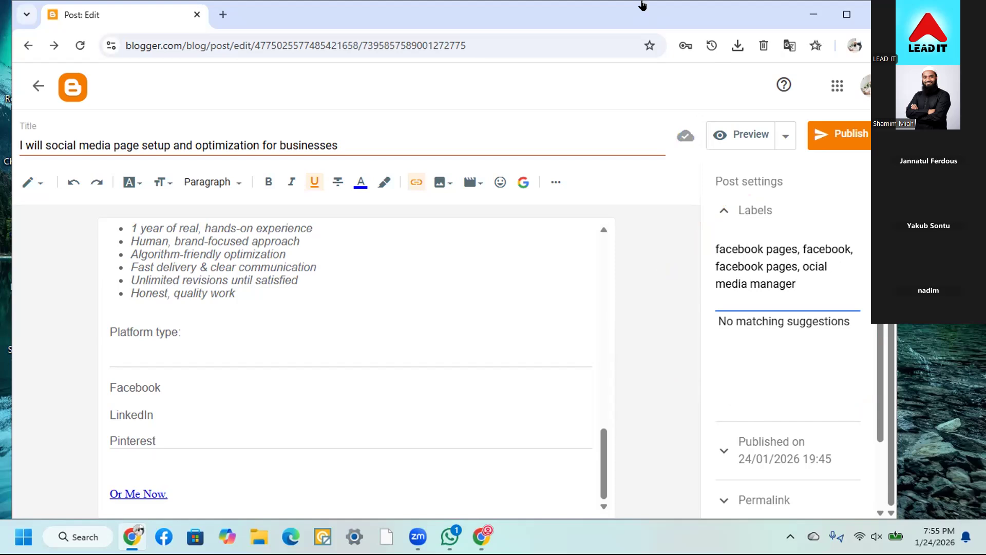
{"action": "left_click", "coordinate": [618, 300]}
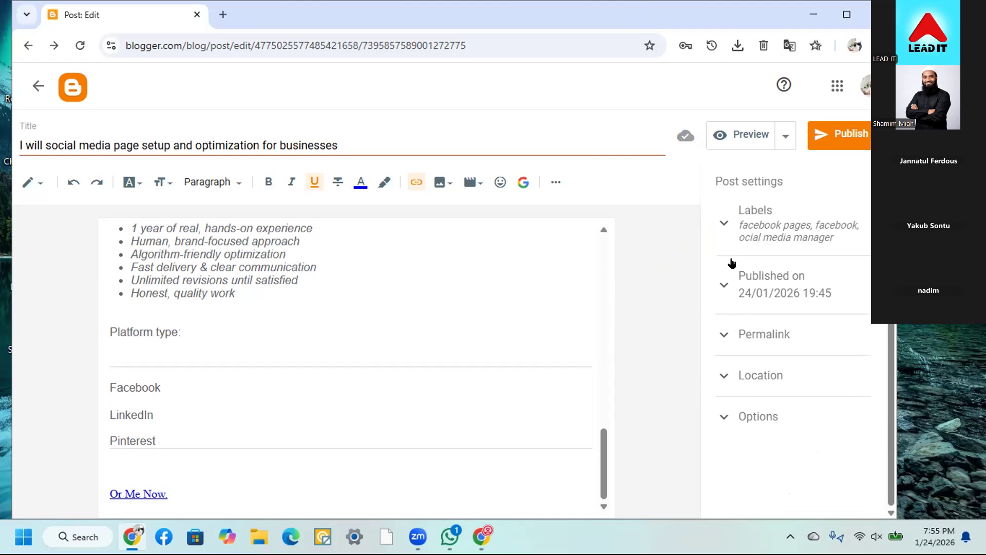
Restore the missing capital S in the last label so it reads Social media manager
{"action": "left_click", "coordinate": [746, 211]}
{"action": "left_click", "coordinate": [799, 266]}
{"action": "type", "text": "S"}
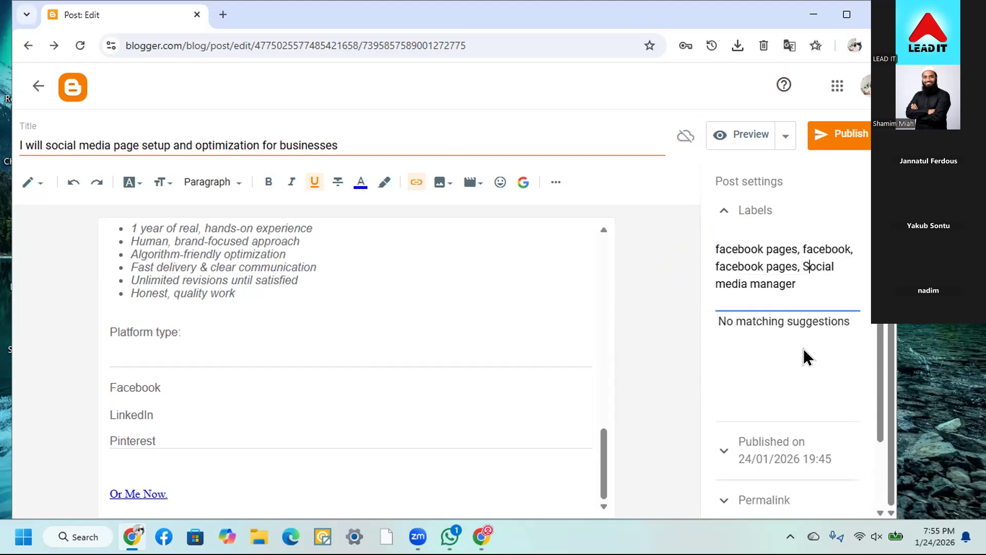
{"action": "left_click", "coordinate": [746, 212]}
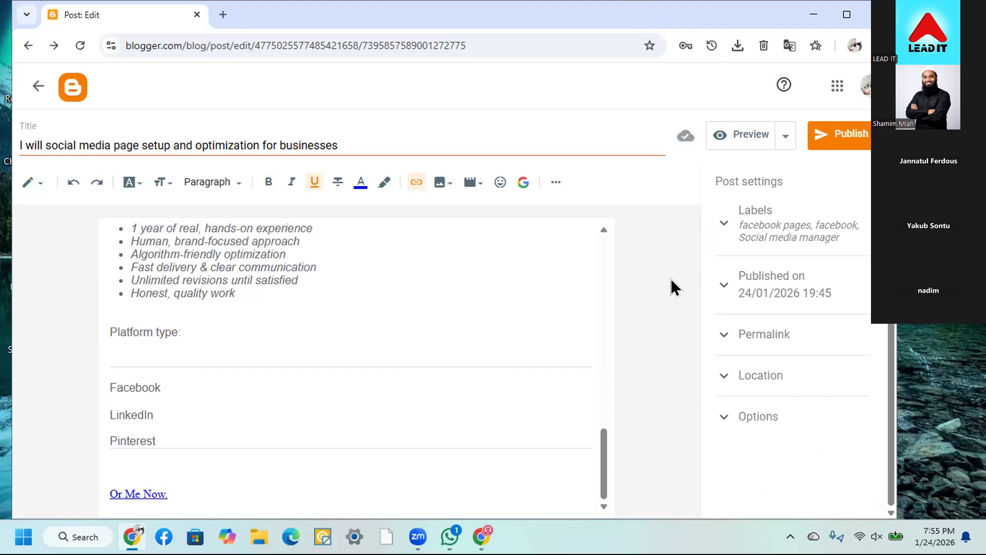
Set the post's location to Gazipur, Bangladesh by searching for Gazipur
{"action": "left_click", "coordinate": [755, 377]}
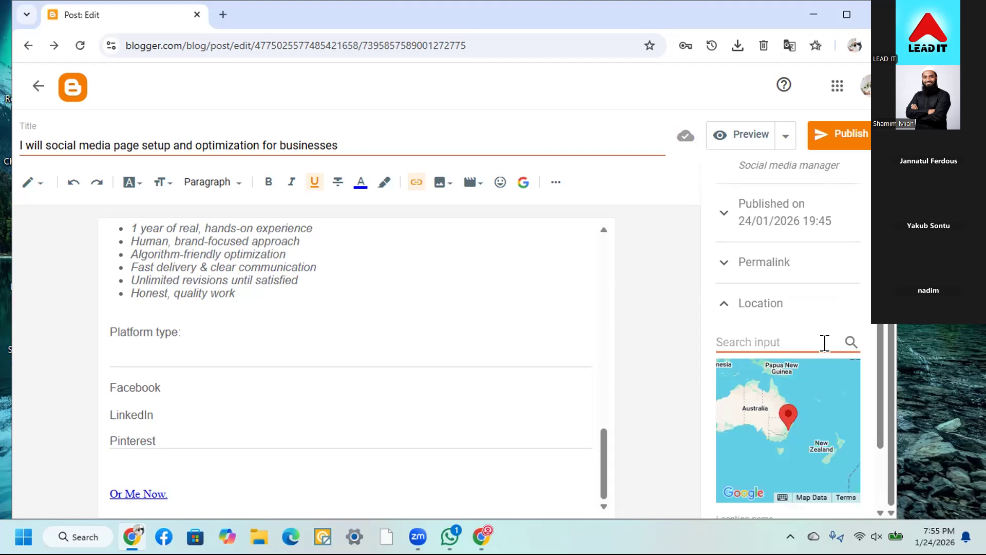
{"action": "type", "text": "Gazipur"}
{"action": "key", "text": "Return"}
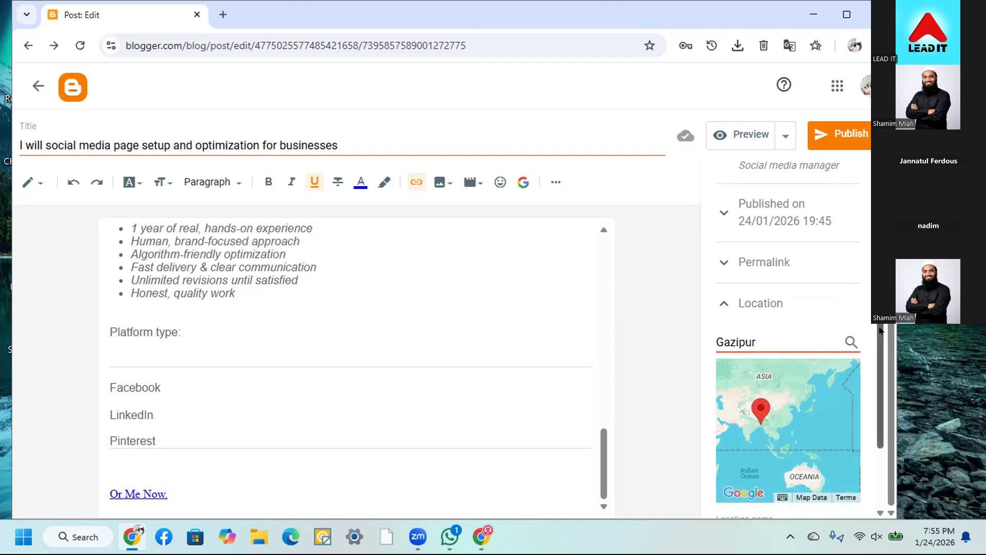
{"action": "scroll", "coordinate": [874, 397], "scroll_direction": "down", "scroll_amount": 2}
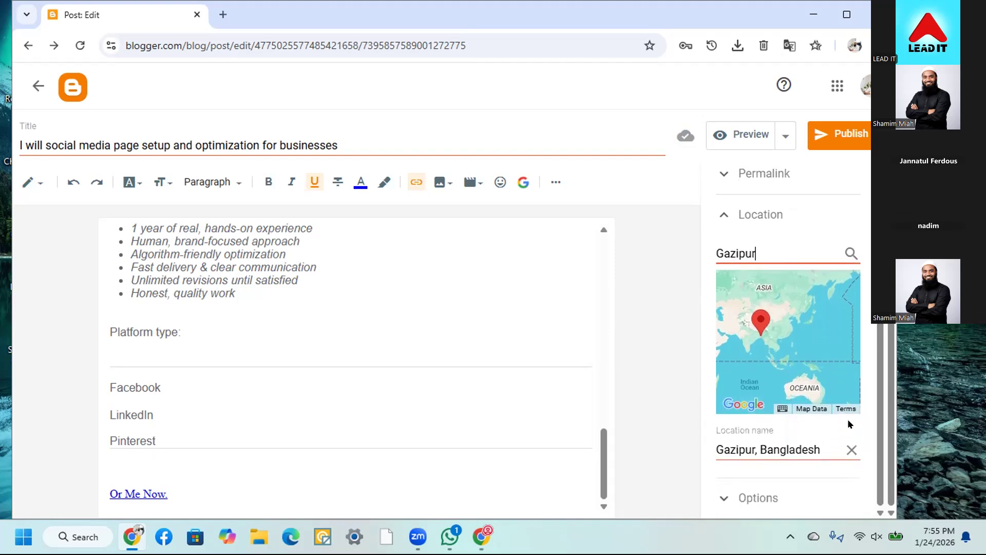
{"action": "scroll", "coordinate": [739, 229], "scroll_direction": "up", "scroll_amount": 4}
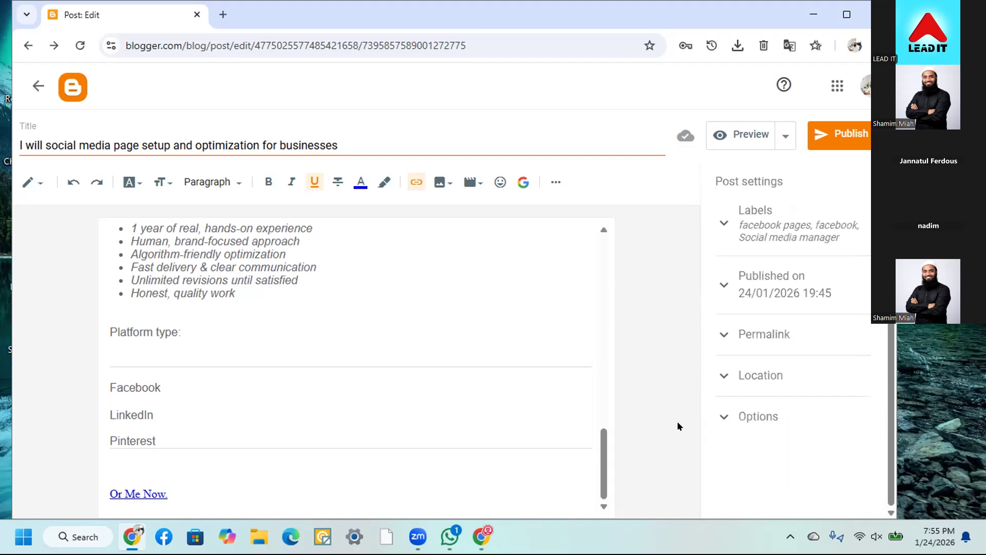
Publish the post, confirming the publication, and collapse the notices above the post list
{"action": "left_click", "coordinate": [824, 146]}
{"action": "left_click", "coordinate": [510, 324]}
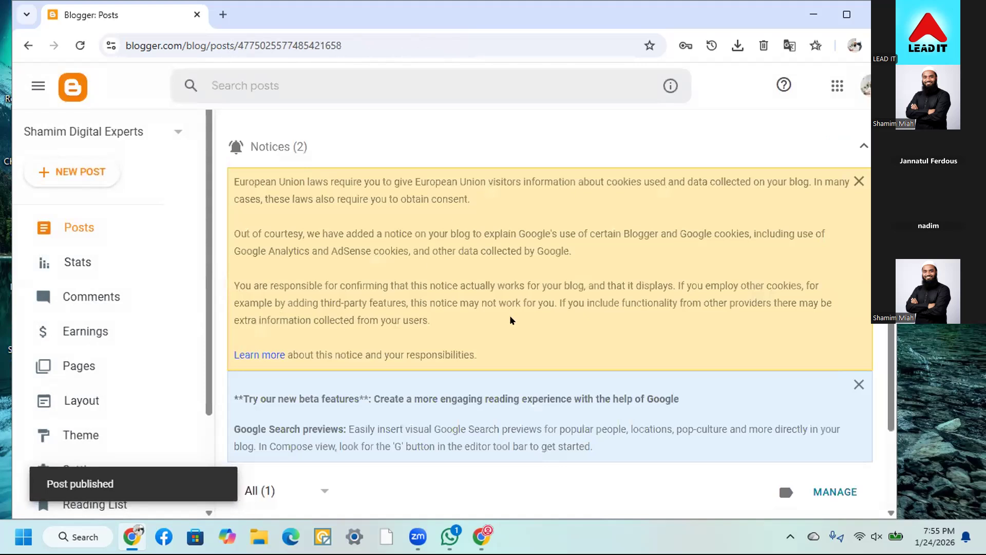
{"action": "left_click", "coordinate": [702, 150]}
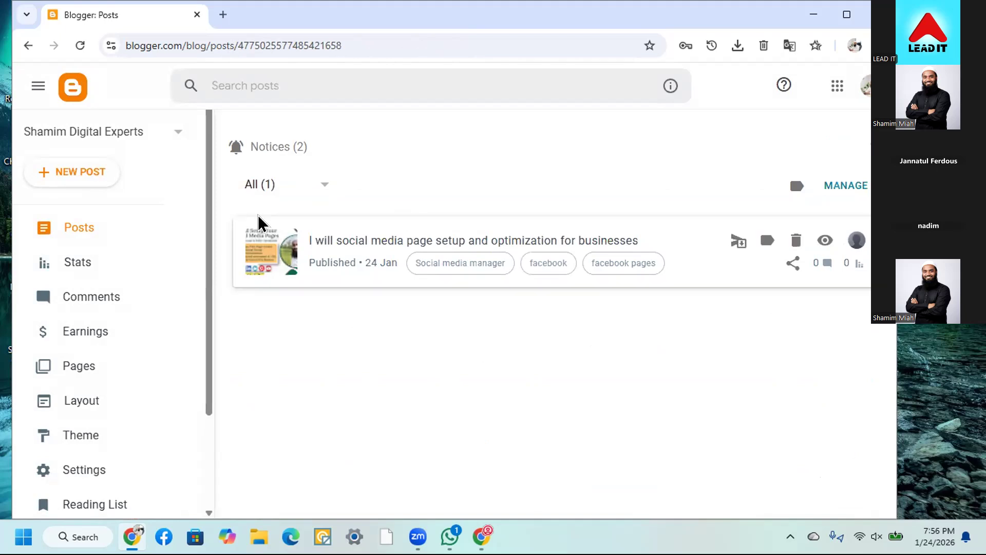
View the live blog, examine how the published post and its image display, and close it again
{"action": "scroll", "coordinate": [76, 466], "scroll_direction": "down", "scroll_amount": 2}
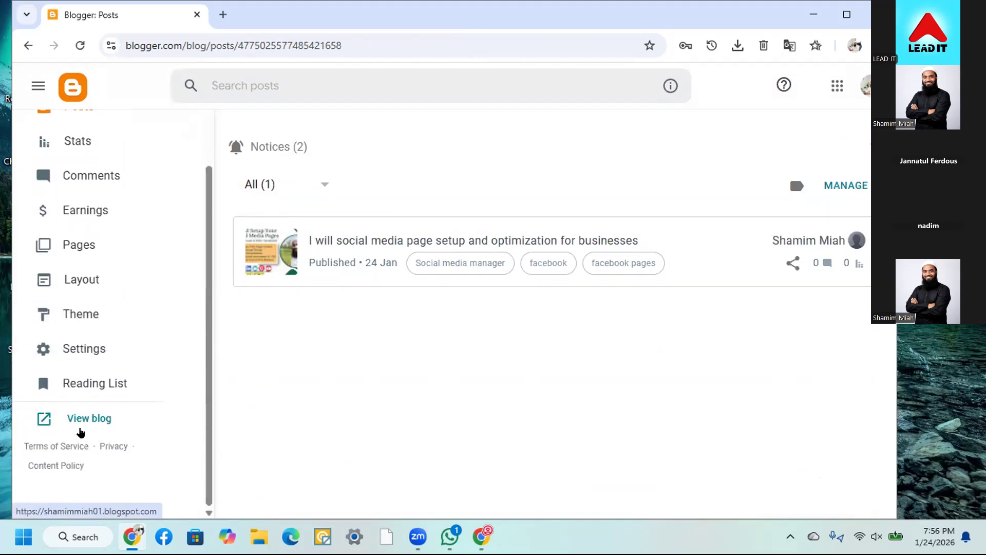
{"action": "left_click", "coordinate": [77, 422]}
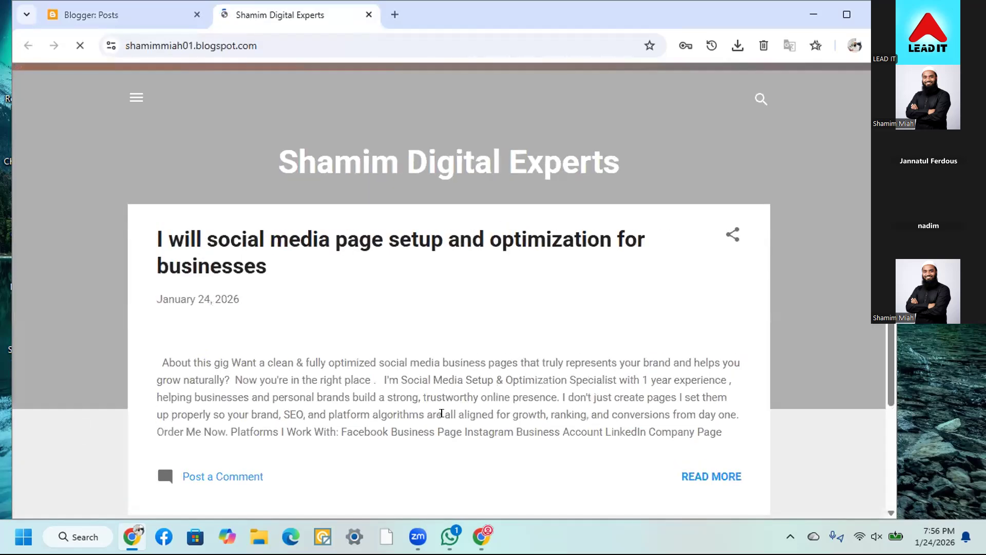
{"action": "scroll", "coordinate": [425, 247], "scroll_direction": "down", "scroll_amount": 5}
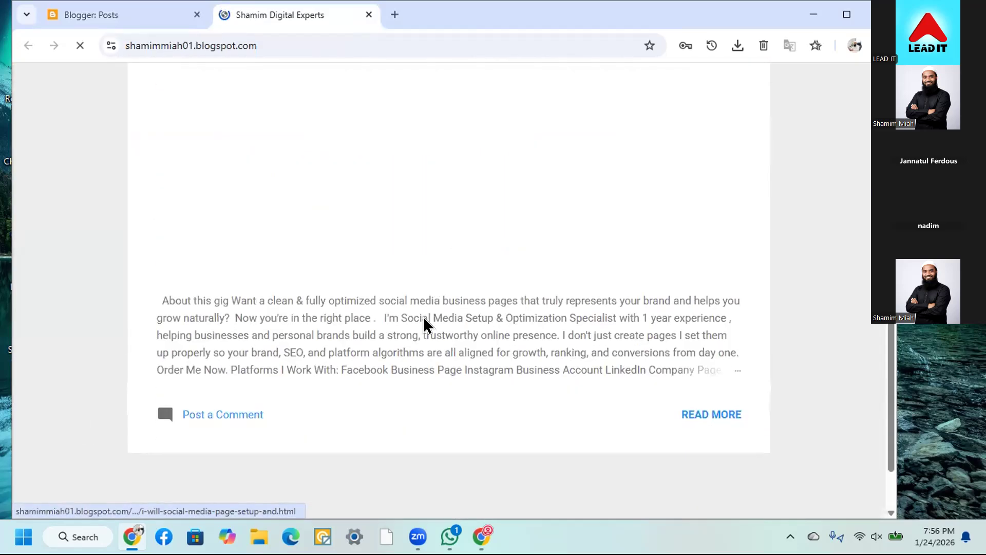
{"action": "scroll", "coordinate": [408, 322], "scroll_direction": "up", "scroll_amount": 4}
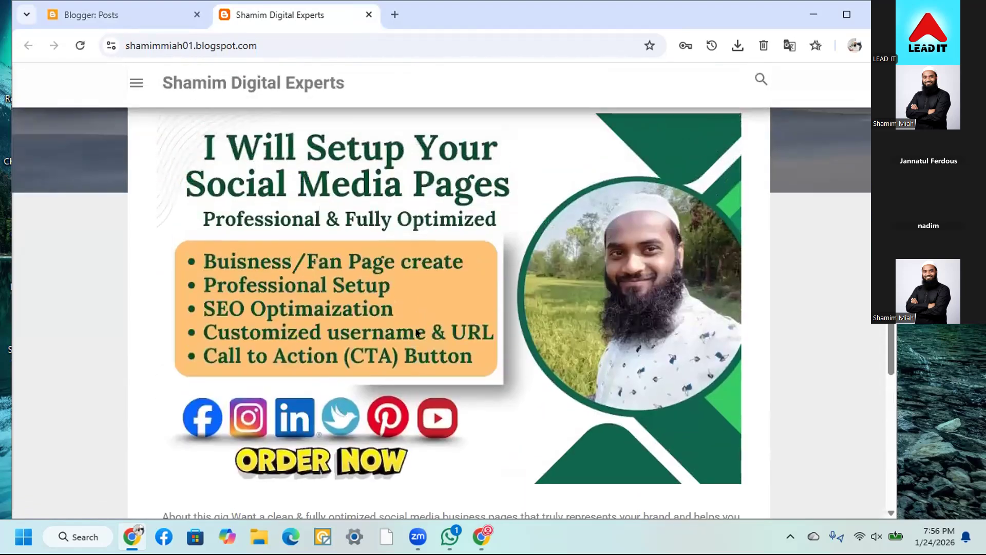
{"action": "scroll", "coordinate": [417, 333], "scroll_direction": "down", "scroll_amount": 5}
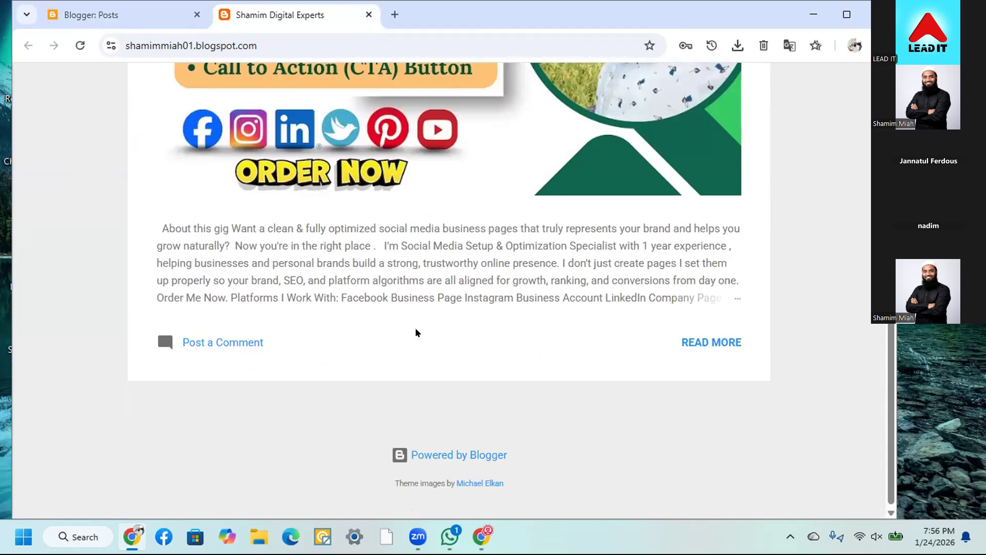
{"action": "scroll", "coordinate": [411, 308], "scroll_direction": "up", "scroll_amount": 9}
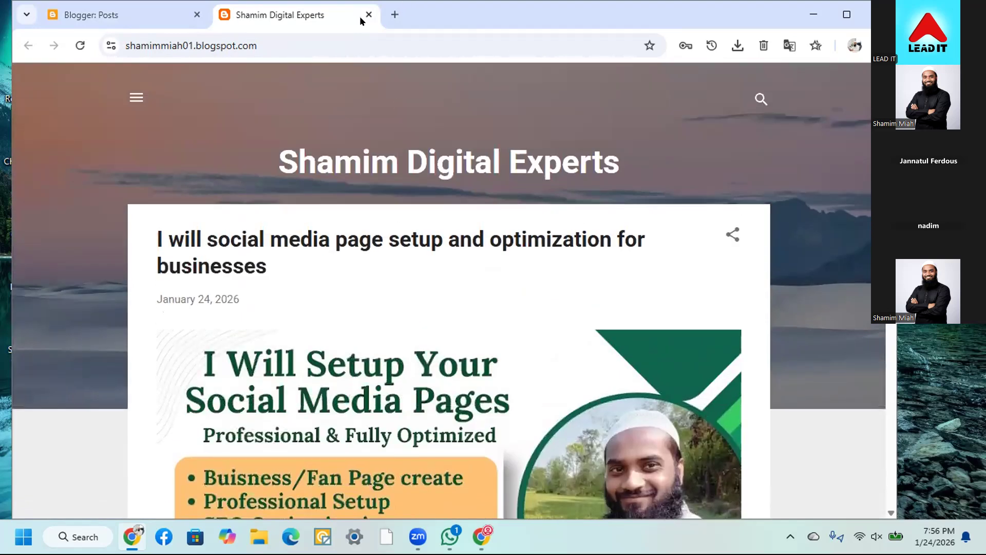
{"action": "left_click", "coordinate": [369, 15]}
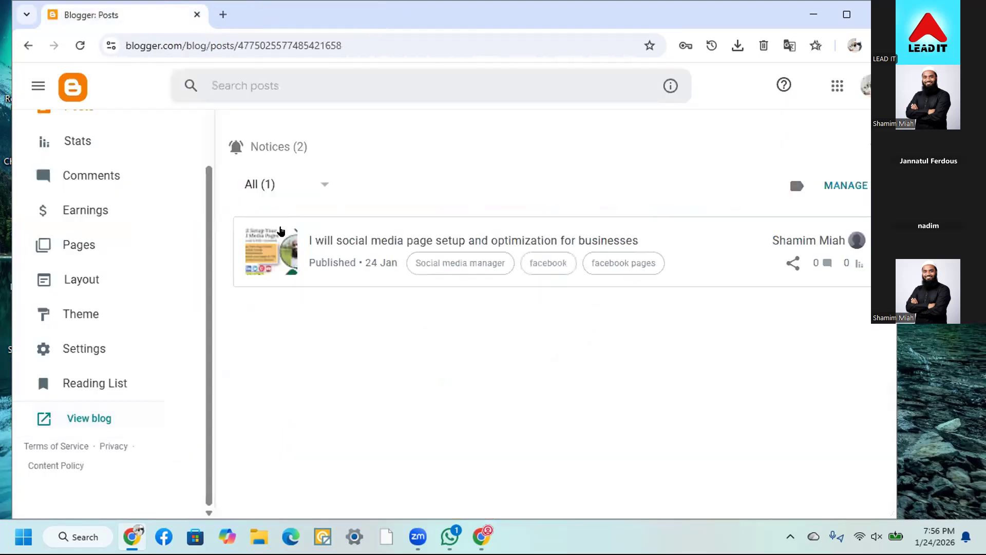
In the blog settings, begin the description with "Lead Generaion| SMM | SEO Expert"
{"action": "left_click", "coordinate": [82, 345]}
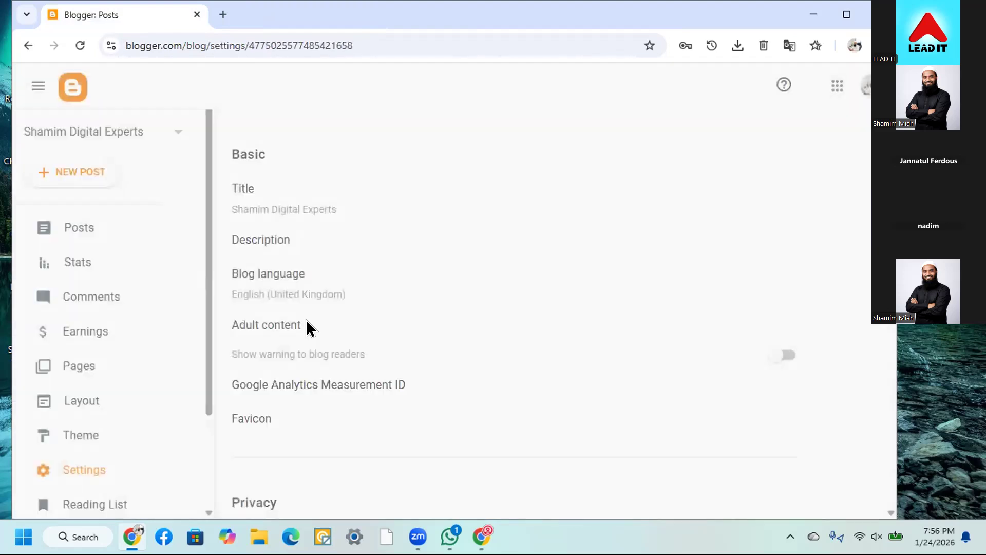
{"action": "scroll", "coordinate": [371, 311], "scroll_direction": "down", "scroll_amount": 1}
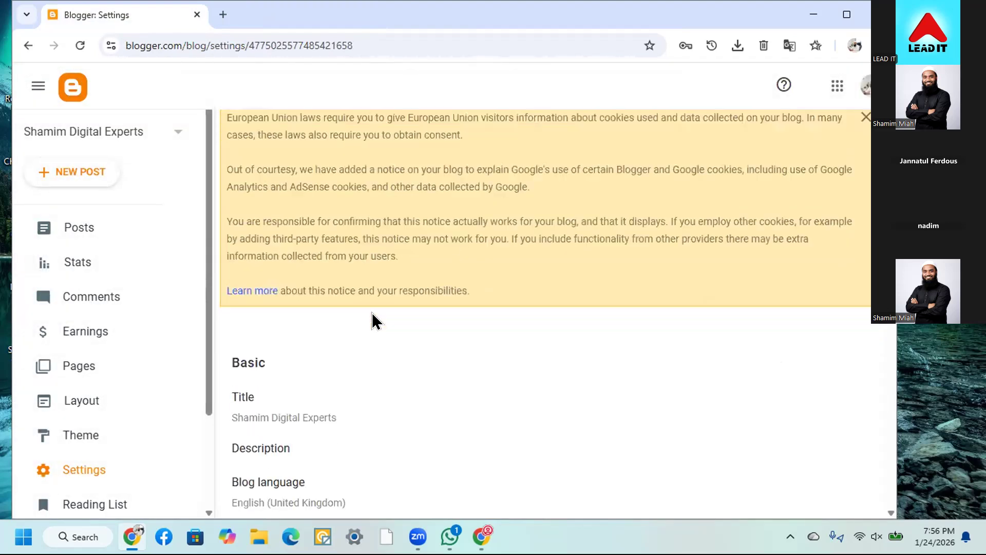
{"action": "scroll", "coordinate": [280, 353], "scroll_direction": "down", "scroll_amount": 1}
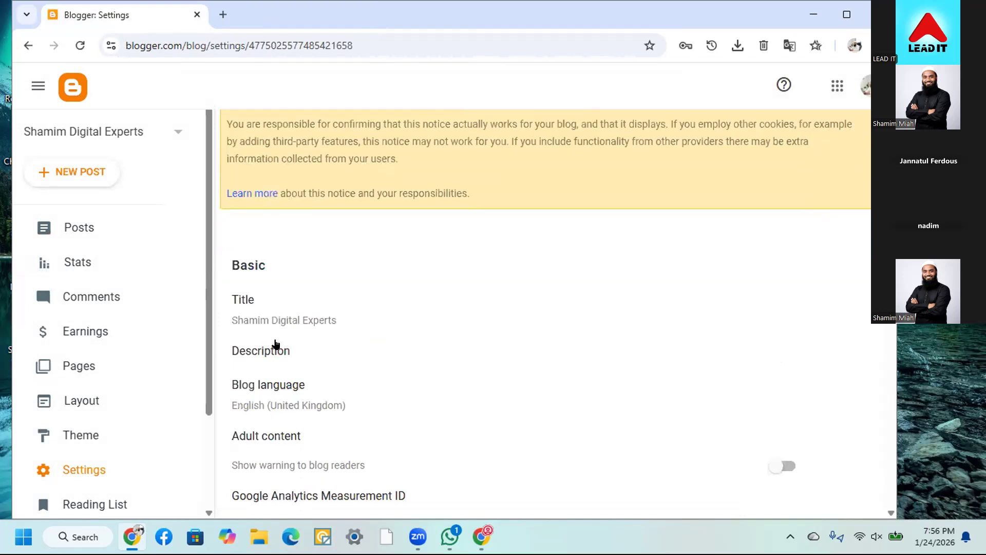
{"action": "left_click", "coordinate": [282, 356]}
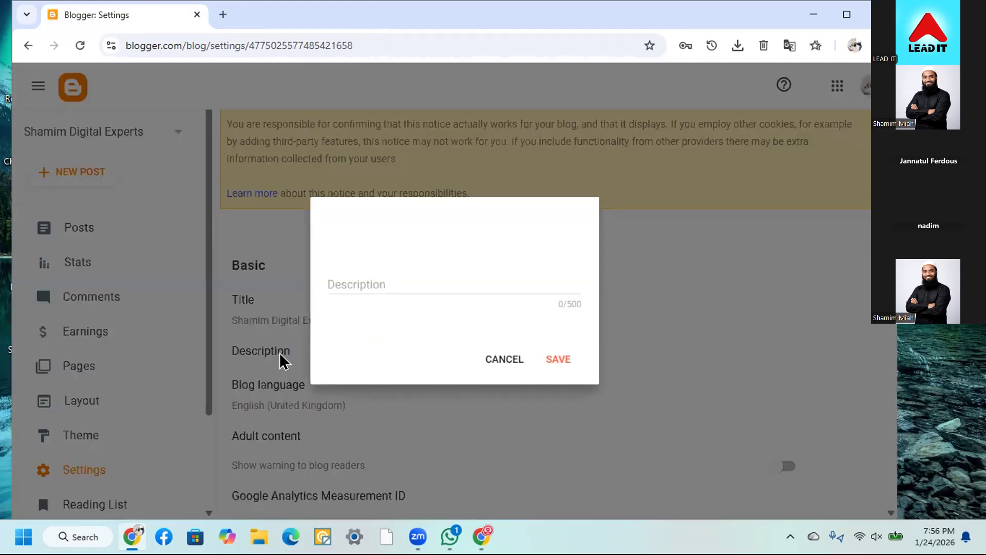
{"action": "left_click", "coordinate": [395, 296]}
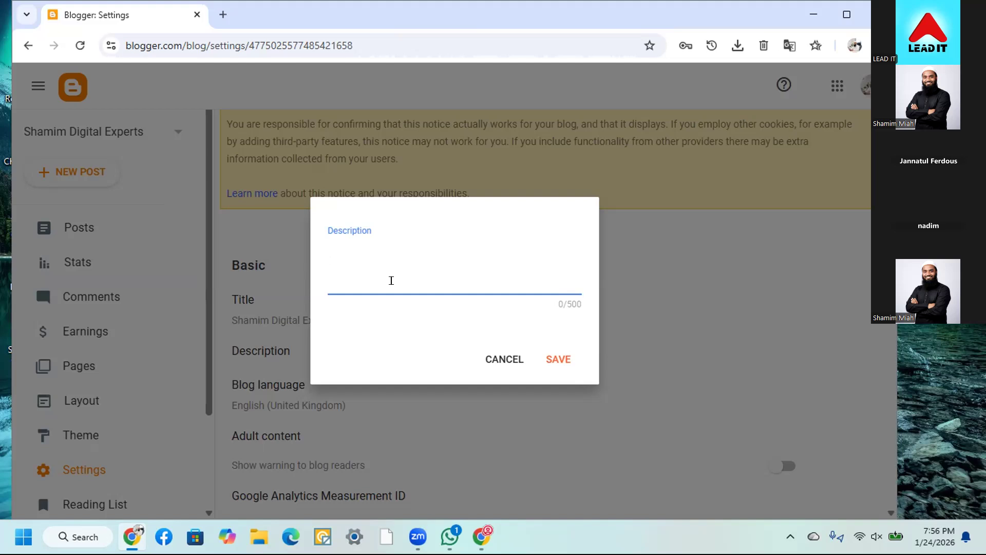
{"action": "type", "text": "L"}
{"action": "type", "text": "ead Gene"}
{"action": "type", "text": "rat"}
{"action": "type", "text": "ion"}
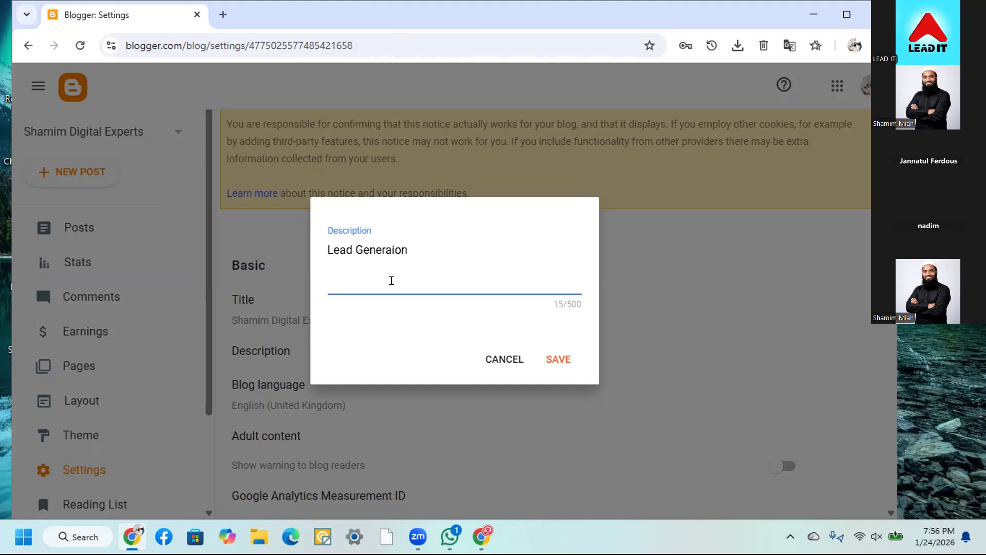
{"action": "key", "text": "BackSpace"}
{"action": "type", "text": "| SMM | SEO Expert"}
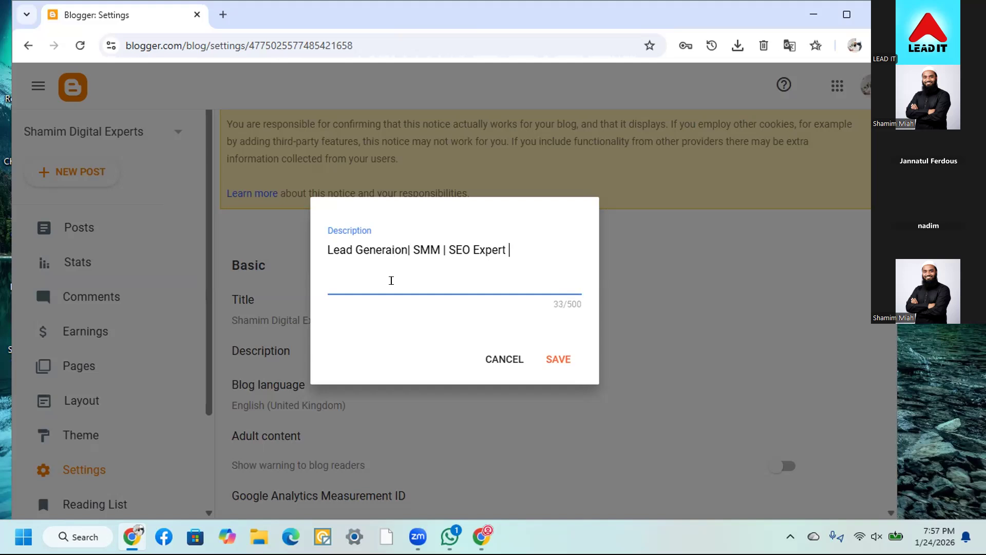
Complete the blog description with "Helpiing Brands Drive Growth and Increase Online Visibility" and save it
{"action": "type", "text": " Helpiing Bran"}
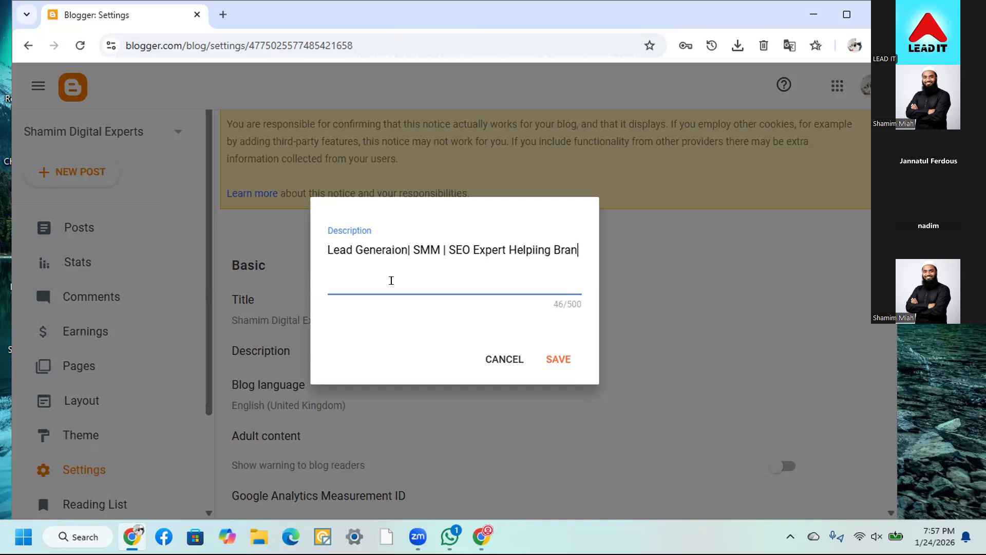
{"action": "type", "text": "ds Drive G"}
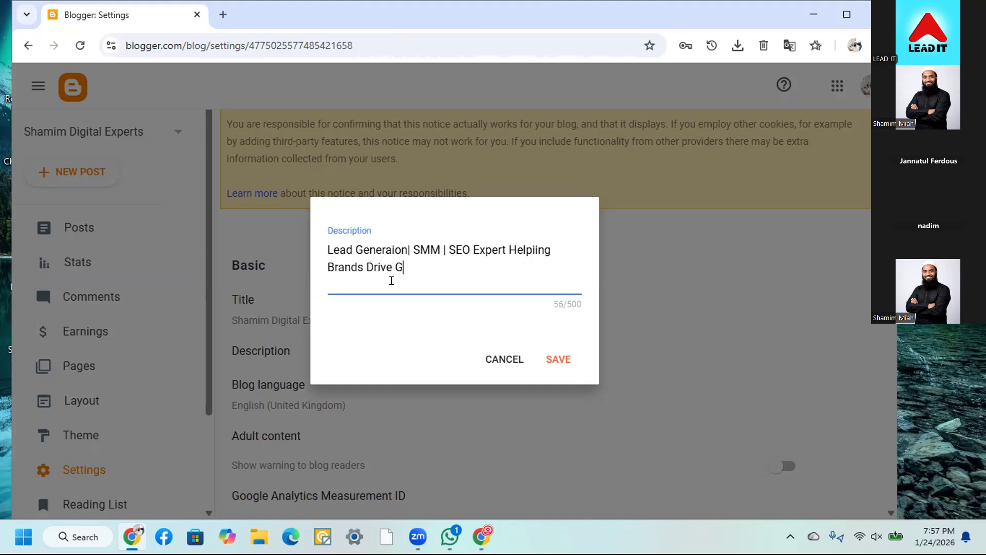
{"action": "type", "text": "rowth and Incre"}
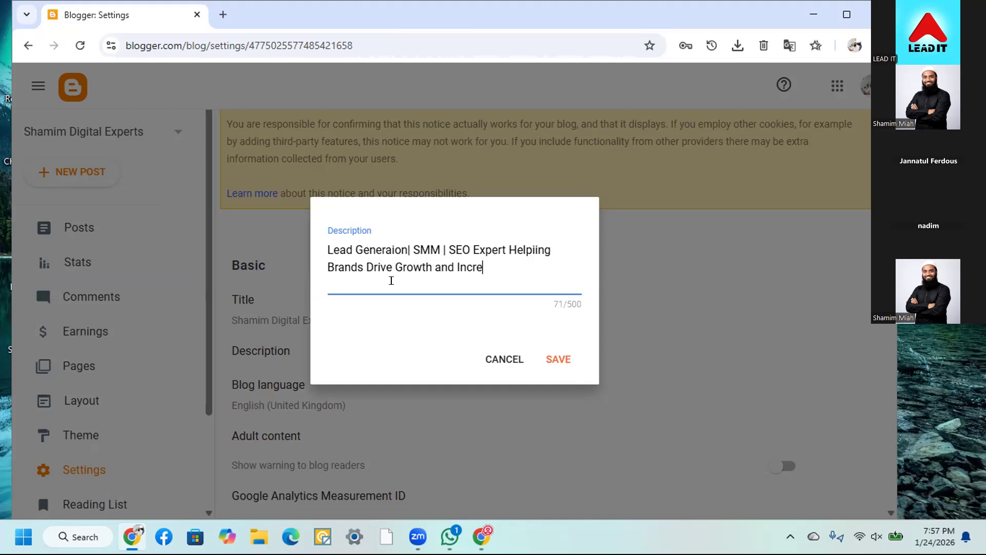
{"action": "type", "text": "ase Online Visib"}
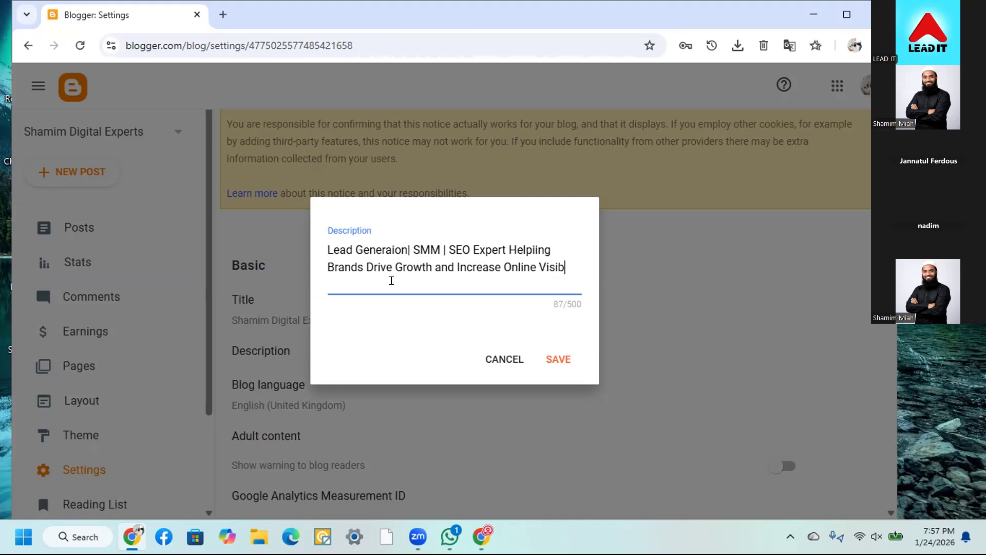
{"action": "type", "text": "ility"}
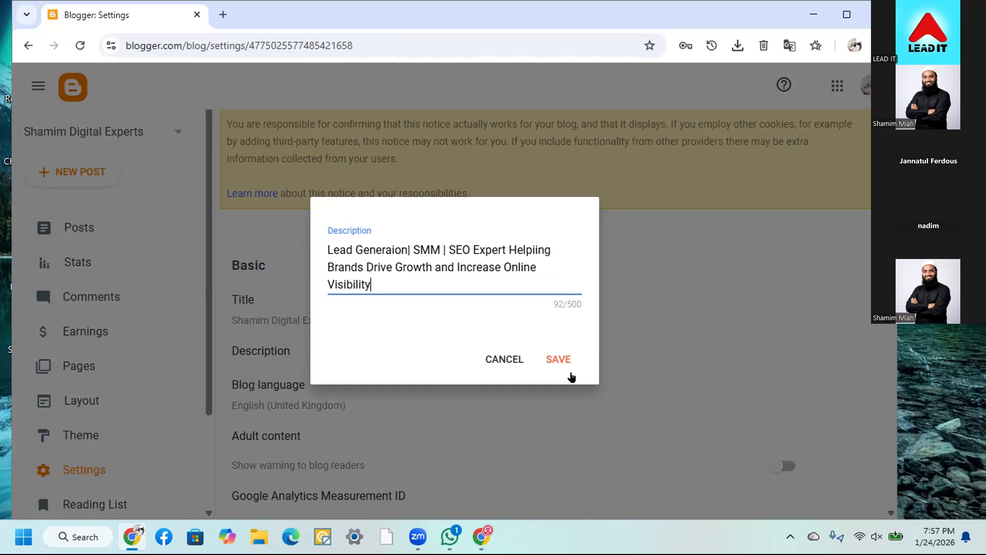
{"action": "left_click", "coordinate": [559, 362]}
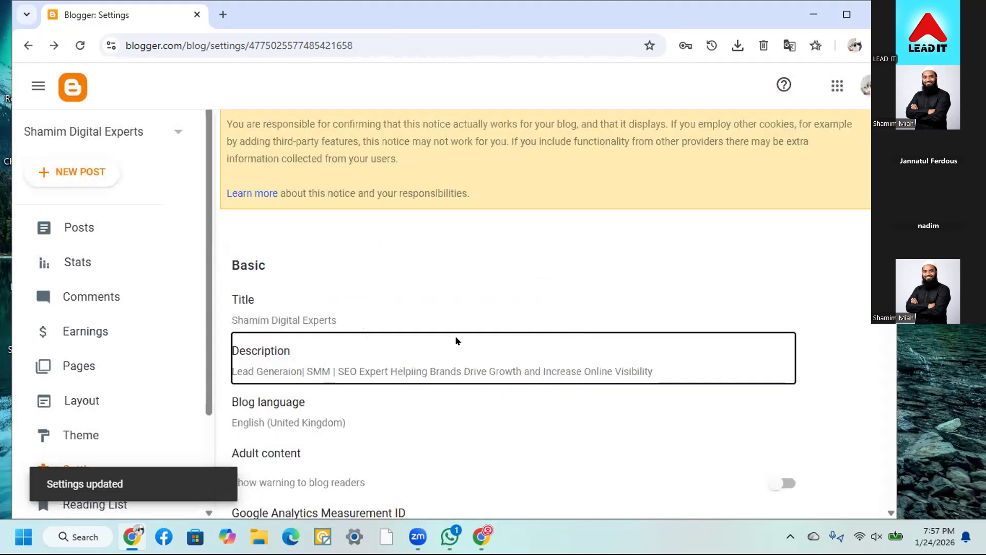
Review the Basic, Privacy, Publishing, HTTPS and Permissions settings, including the pending author invites
{"action": "scroll", "coordinate": [493, 262], "scroll_direction": "down", "scroll_amount": 3}
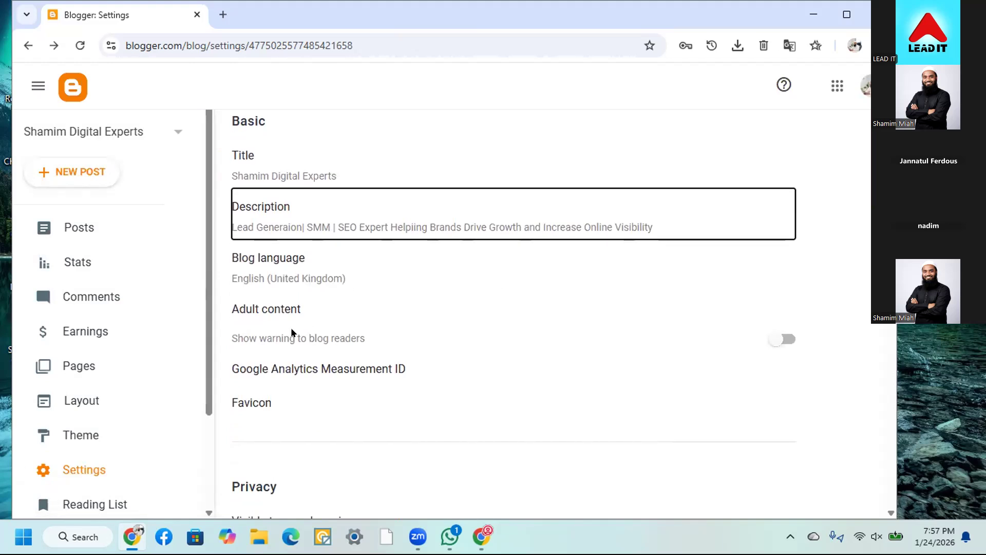
{"action": "scroll", "coordinate": [277, 387], "scroll_direction": "down", "scroll_amount": 1}
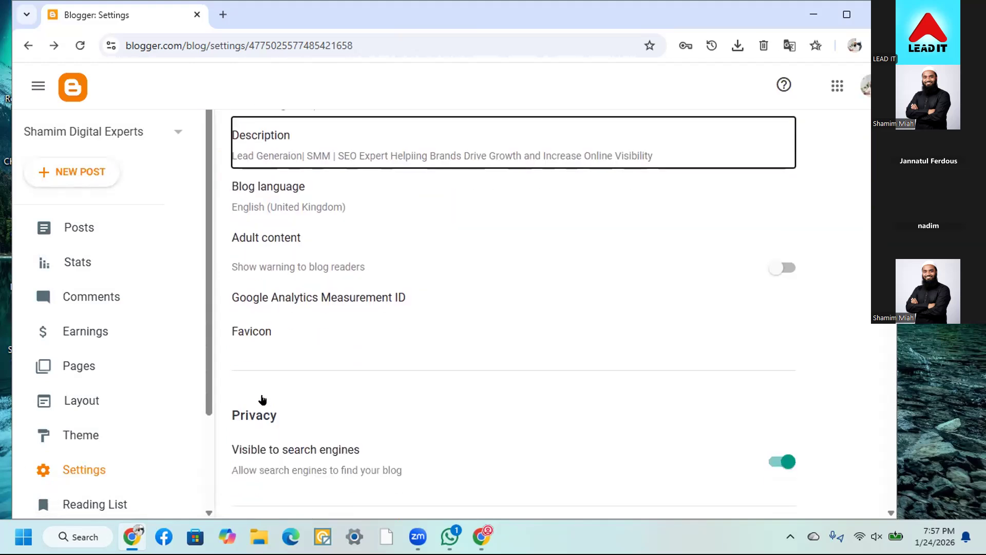
{"action": "scroll", "coordinate": [258, 392], "scroll_direction": "down", "scroll_amount": 2}
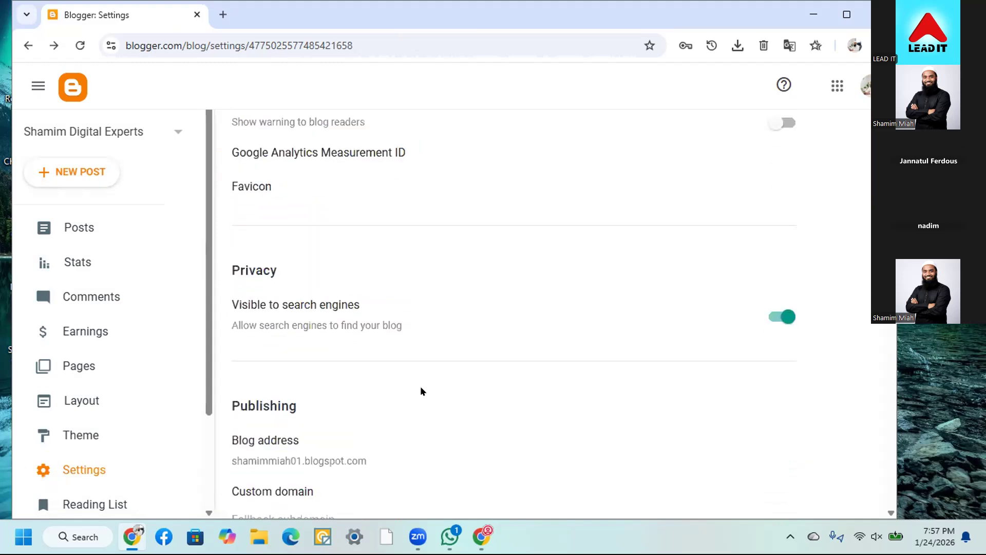
{"action": "scroll", "coordinate": [334, 319], "scroll_direction": "down", "scroll_amount": 1}
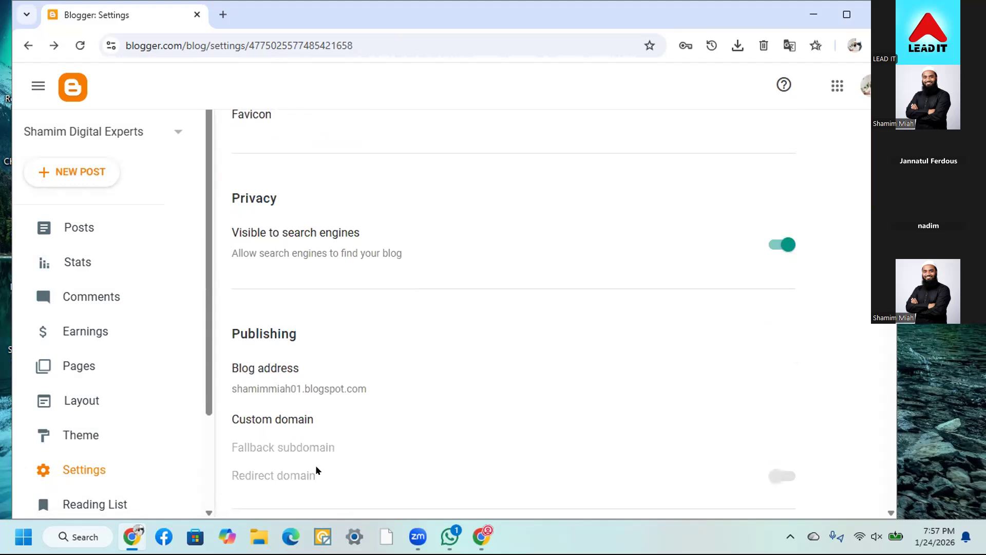
{"action": "scroll", "coordinate": [328, 456], "scroll_direction": "down", "scroll_amount": 2}
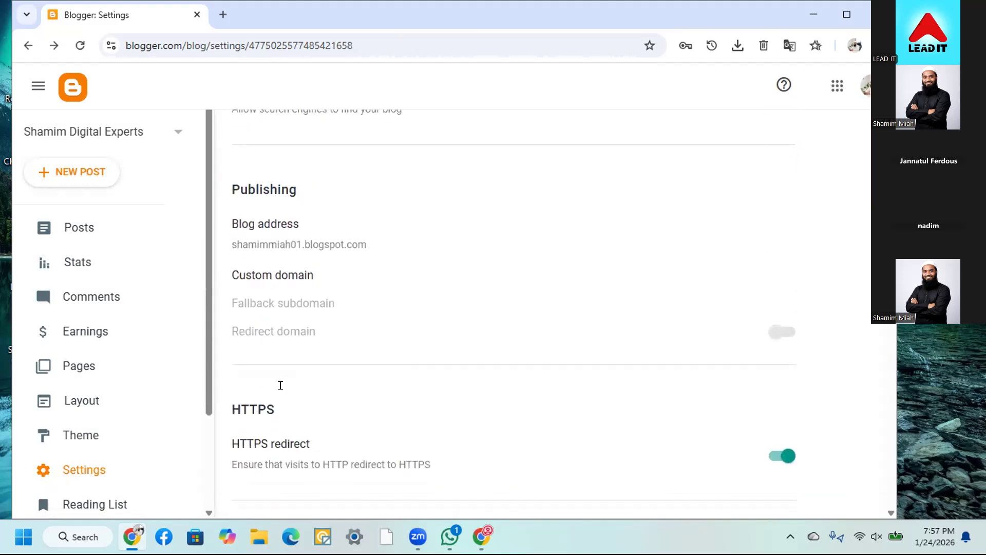
{"action": "scroll", "coordinate": [279, 385], "scroll_direction": "down", "scroll_amount": 4}
{"action": "scroll", "coordinate": [276, 445], "scroll_direction": "down", "scroll_amount": 3}
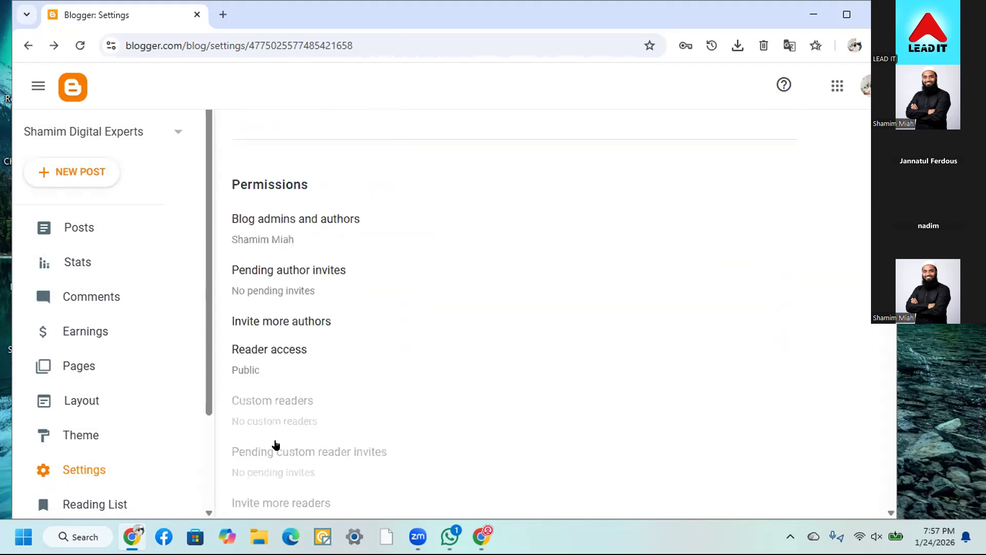
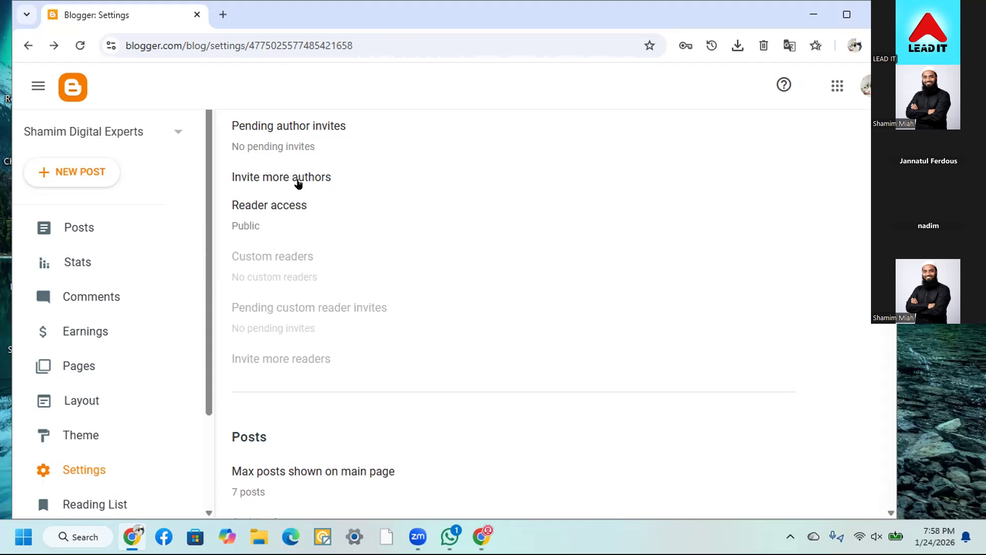
{"action": "scroll", "coordinate": [298, 184], "scroll_direction": "up", "scroll_amount": 1}
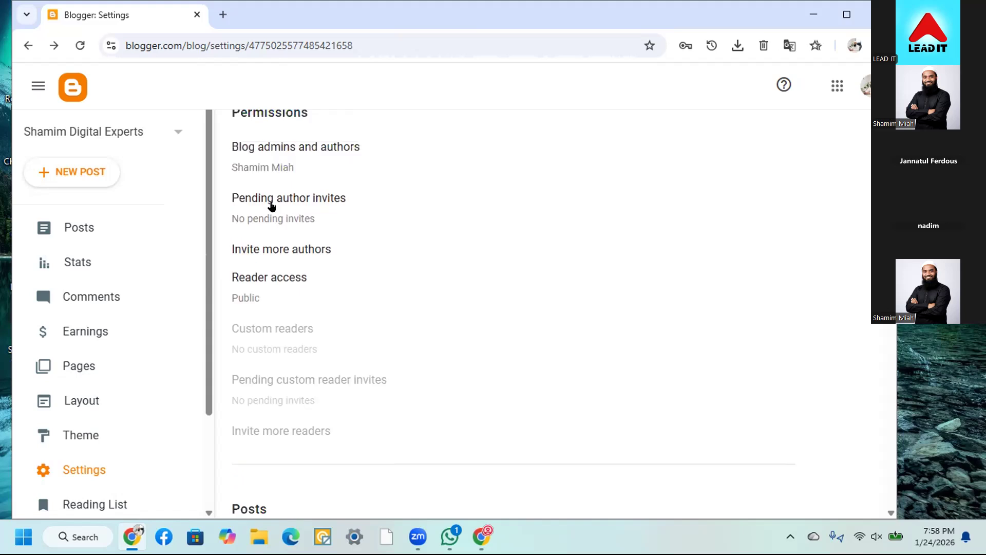
{"action": "left_click_drag", "start_coordinate": [244, 218], "coordinate": [314, 218]}
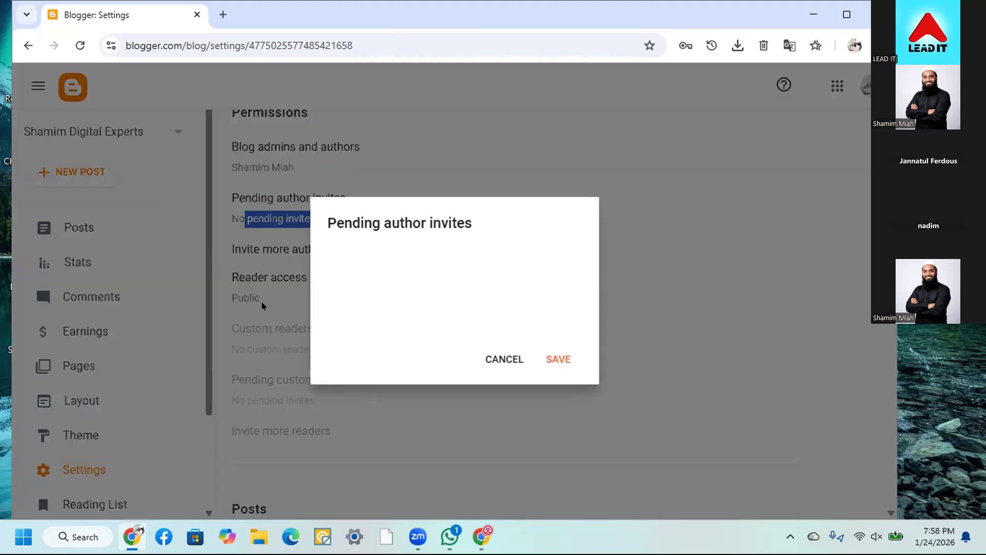
{"action": "left_click", "coordinate": [504, 361]}
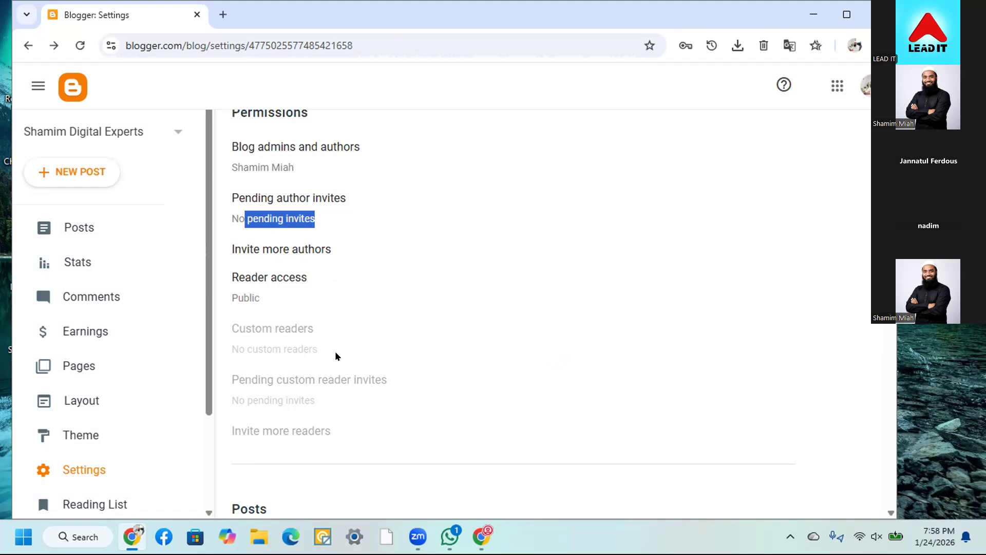
Check the maximum number of posts shown on the main page and close the setting without changing it
{"action": "scroll", "coordinate": [277, 457], "scroll_direction": "down", "scroll_amount": 5}
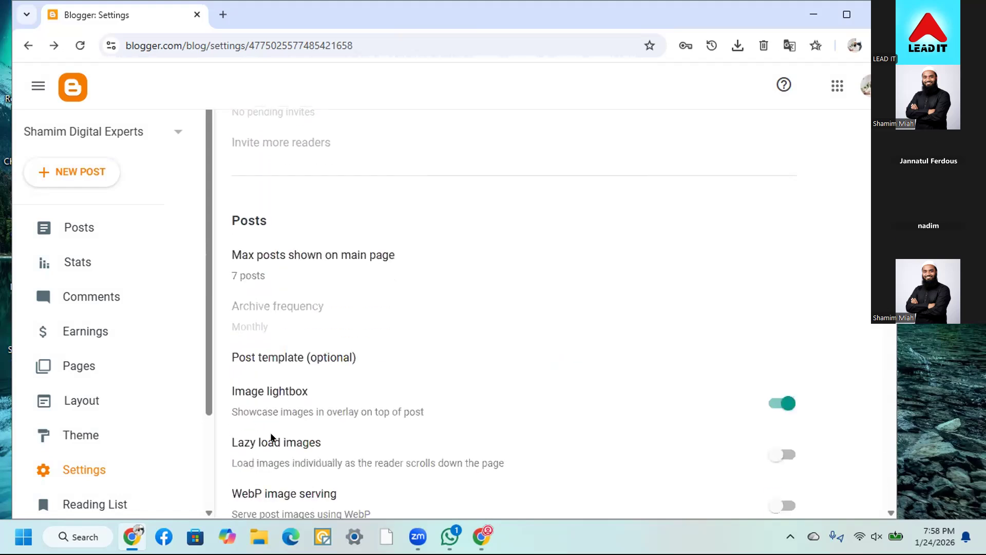
{"action": "left_click_drag", "start_coordinate": [265, 281], "coordinate": [236, 286]}
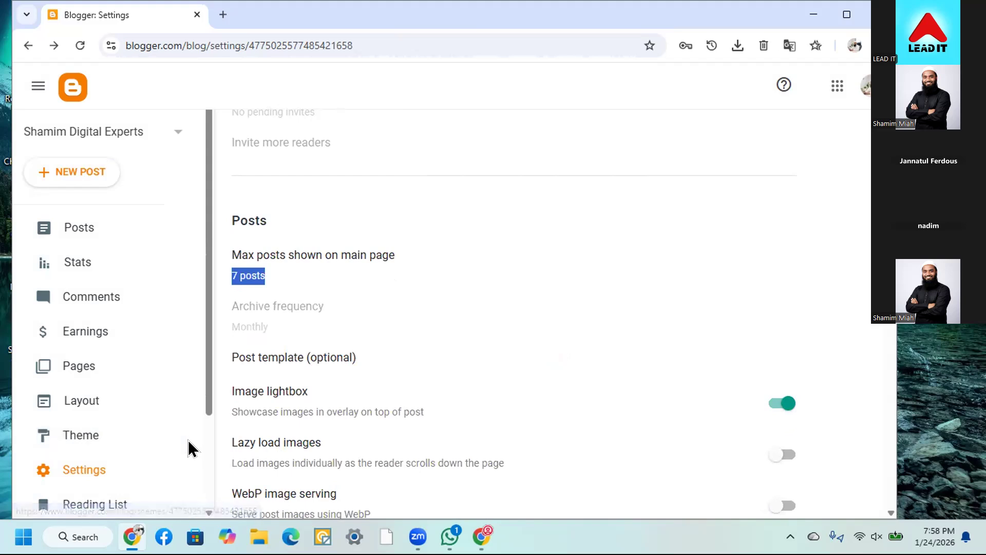
{"action": "left_click", "coordinate": [260, 280]}
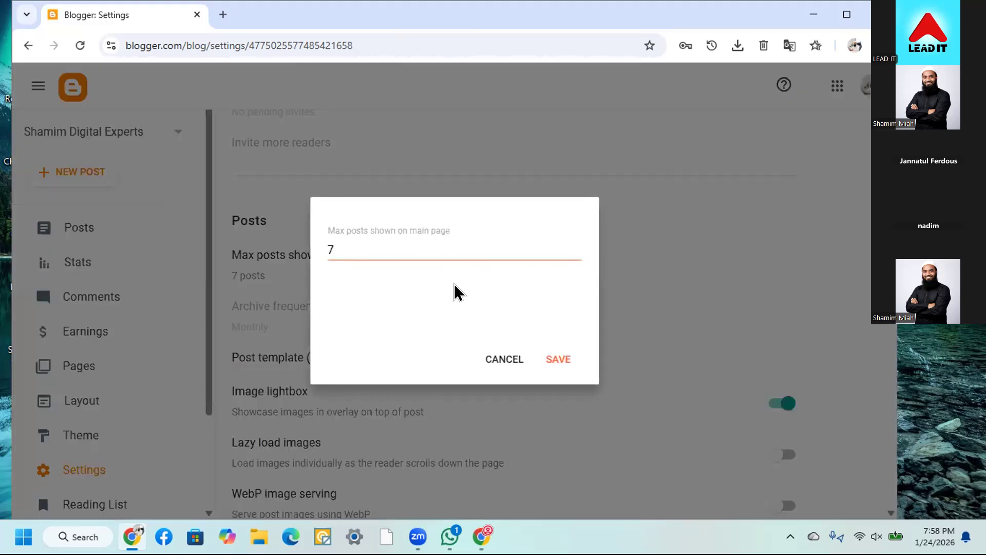
{"action": "left_click", "coordinate": [488, 358]}
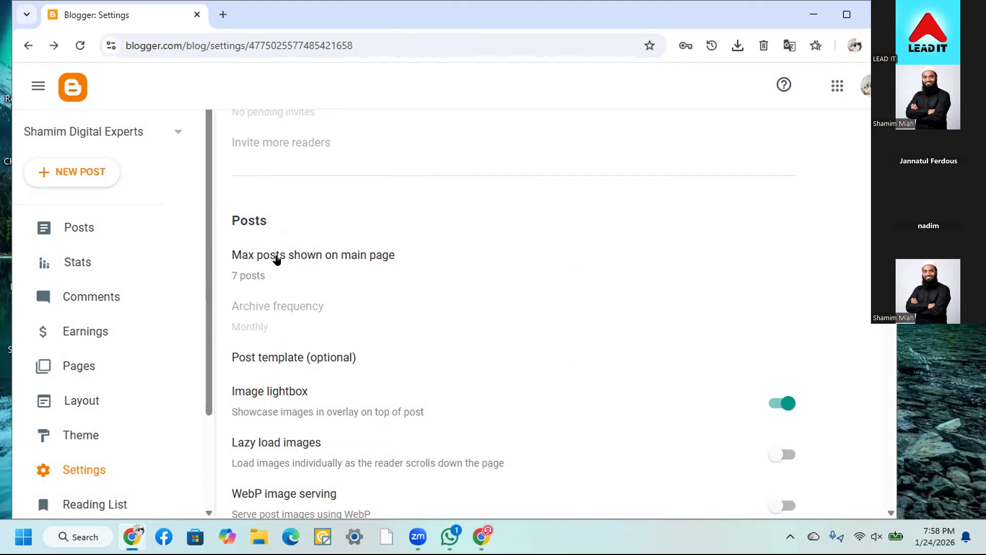
Review the blog's Posts, Comments and Email settings down to the Formatting section
{"action": "scroll", "coordinate": [276, 260], "scroll_direction": "down", "scroll_amount": 5}
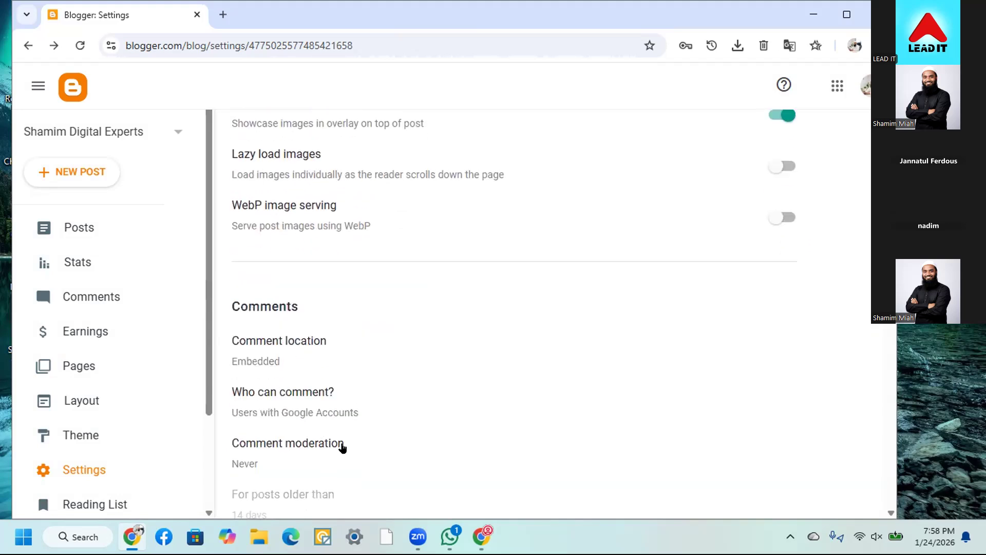
{"action": "scroll", "coordinate": [233, 462], "scroll_direction": "down", "scroll_amount": 1}
{"action": "scroll", "coordinate": [319, 379], "scroll_direction": "down", "scroll_amount": 3}
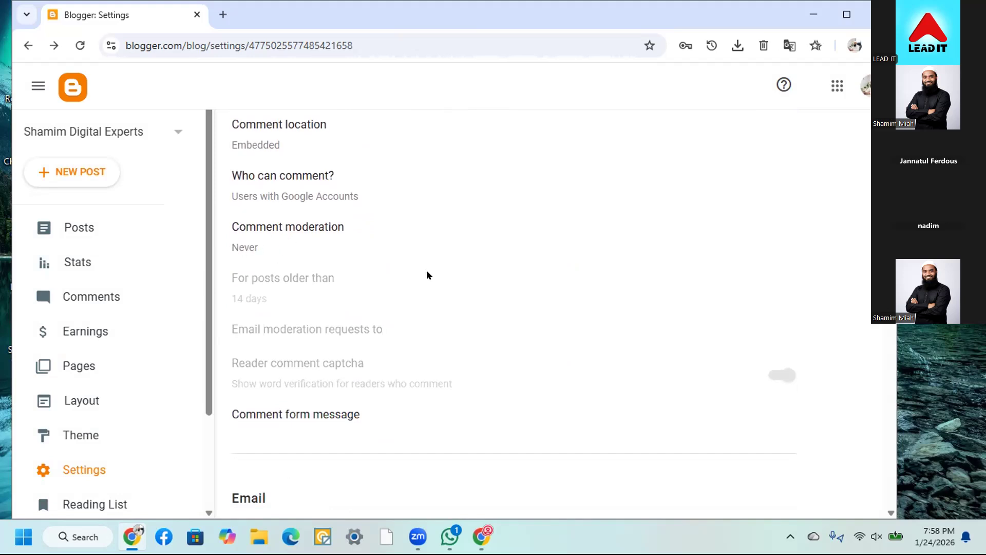
{"action": "scroll", "coordinate": [427, 275], "scroll_direction": "down", "scroll_amount": 5}
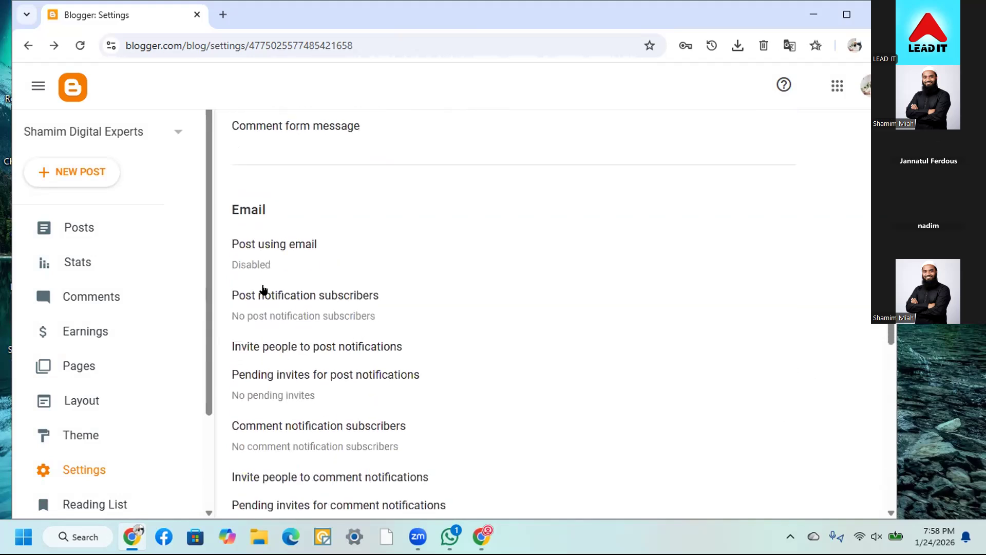
{"action": "scroll", "coordinate": [289, 418], "scroll_direction": "down", "scroll_amount": 5}
{"action": "scroll", "coordinate": [285, 421], "scroll_direction": "down", "scroll_amount": 4}
{"action": "scroll", "coordinate": [288, 418], "scroll_direction": "up", "scroll_amount": 1}
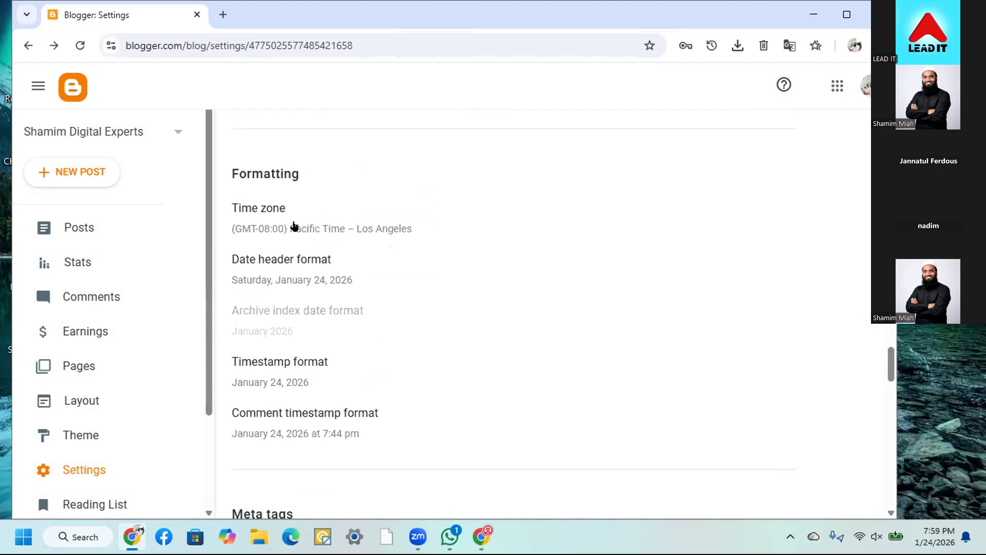
Set the blog's time zone to (GMT+06:00) Bangladesh Standard Time – Dhaka, searching the list for "Dhaka", and save it
{"action": "left_click", "coordinate": [294, 222]}
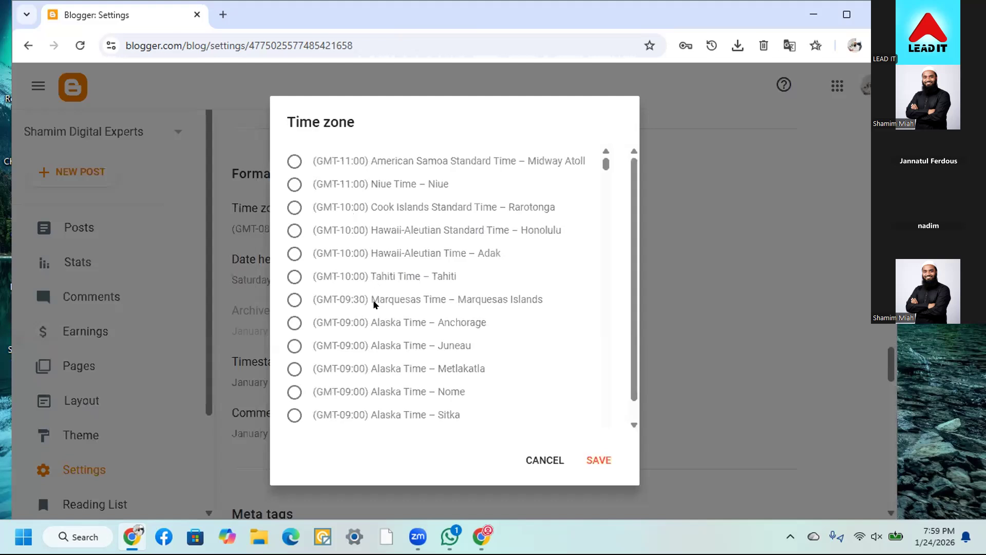
{"action": "scroll", "coordinate": [370, 316], "scroll_direction": "down", "scroll_amount": 20}
{"action": "scroll", "coordinate": [370, 316], "scroll_direction": "down", "scroll_amount": 20}
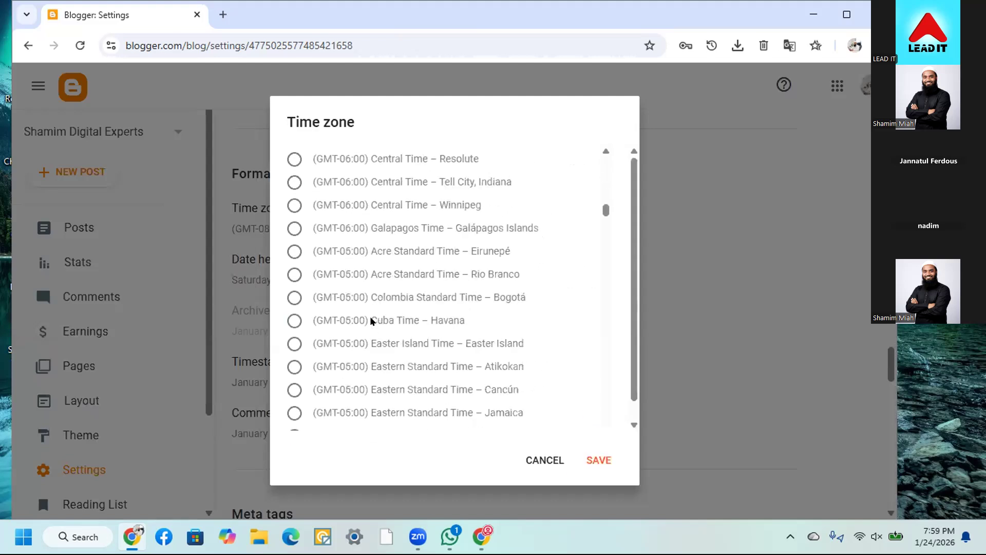
{"action": "scroll", "coordinate": [370, 316], "scroll_direction": "down", "scroll_amount": 20}
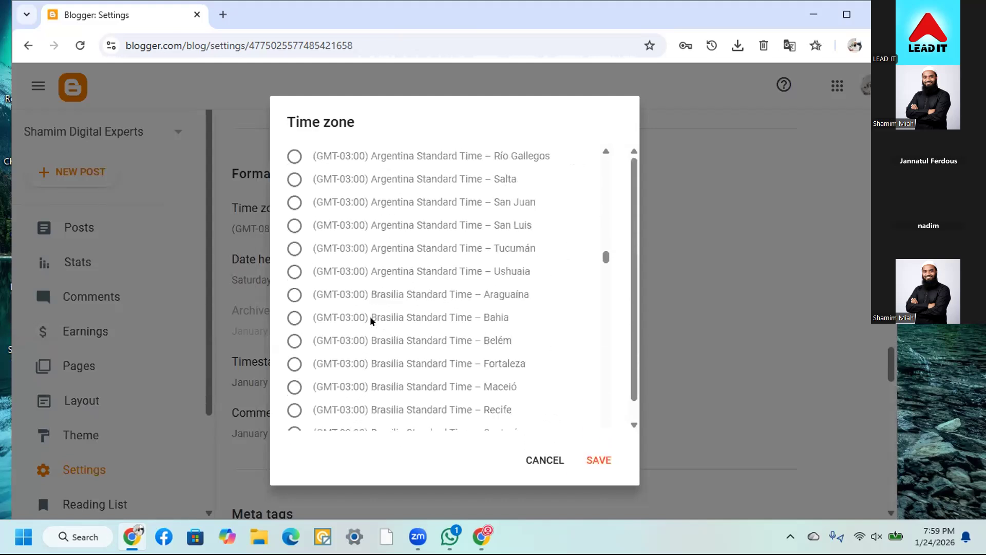
{"action": "scroll", "coordinate": [370, 316], "scroll_direction": "down", "scroll_amount": 15}
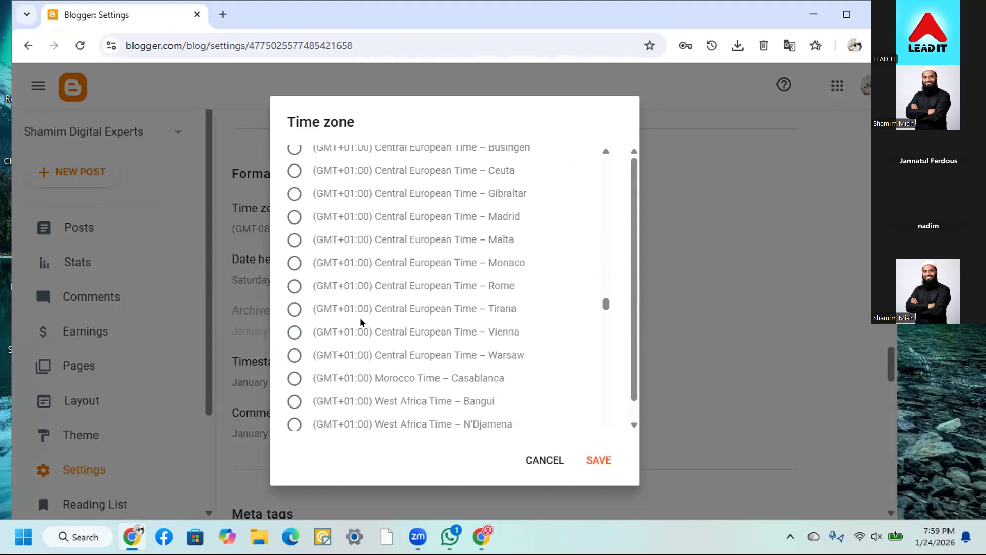
{"action": "scroll", "coordinate": [363, 316], "scroll_direction": "down", "scroll_amount": 15}
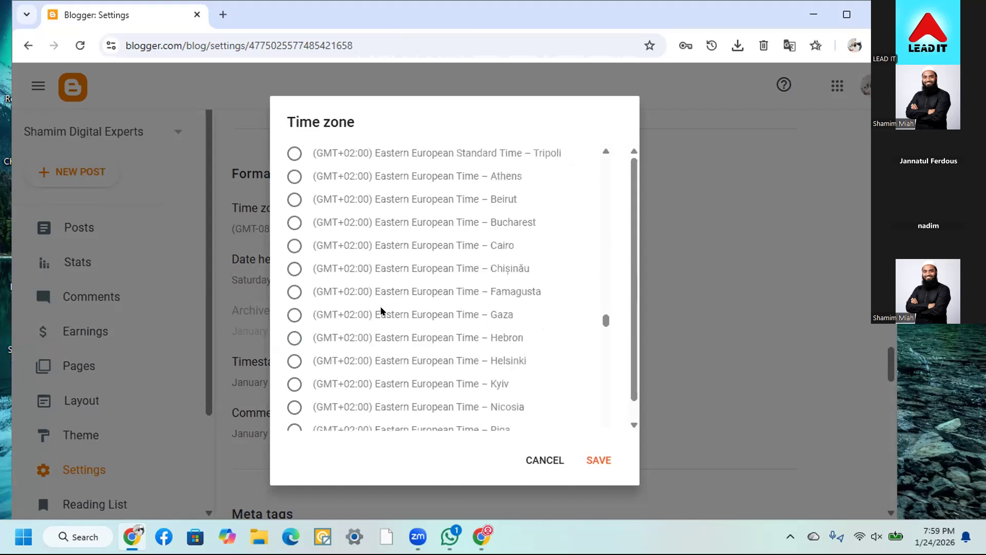
{"action": "scroll", "coordinate": [385, 309], "scroll_direction": "down", "scroll_amount": 7}
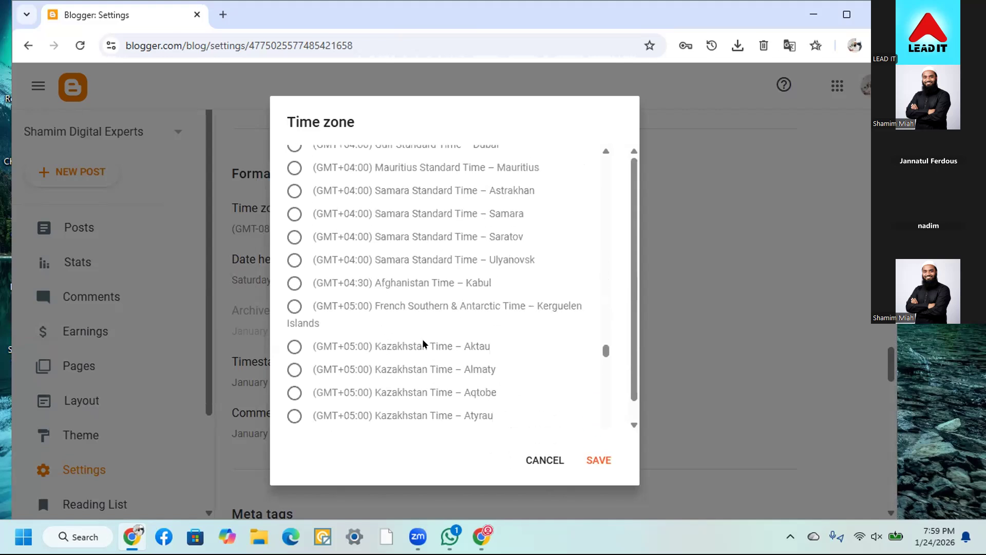
{"action": "scroll", "coordinate": [425, 343], "scroll_direction": "down", "scroll_amount": 6}
{"action": "scroll", "coordinate": [425, 343], "scroll_direction": "down", "scroll_amount": 8}
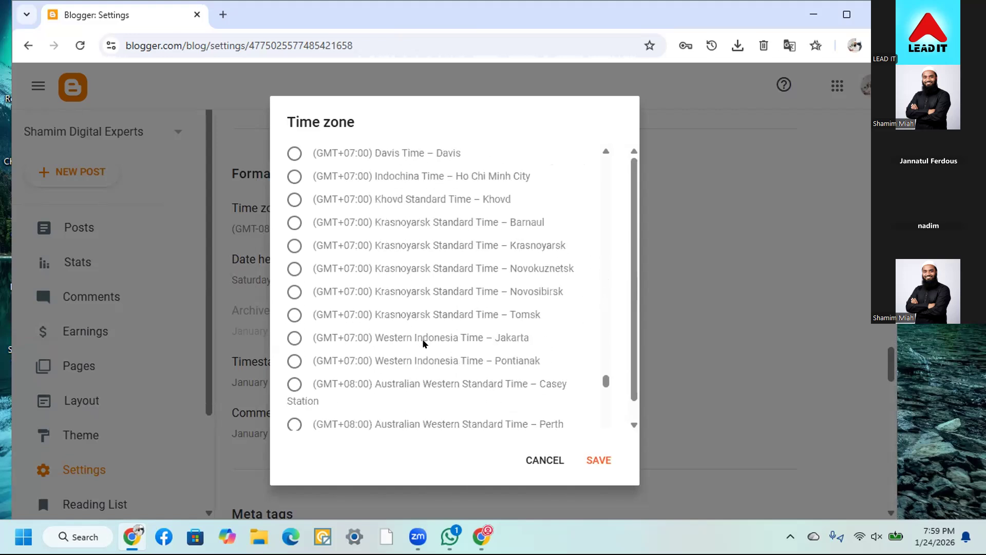
{"action": "scroll", "coordinate": [425, 343], "scroll_direction": "up", "scroll_amount": 2}
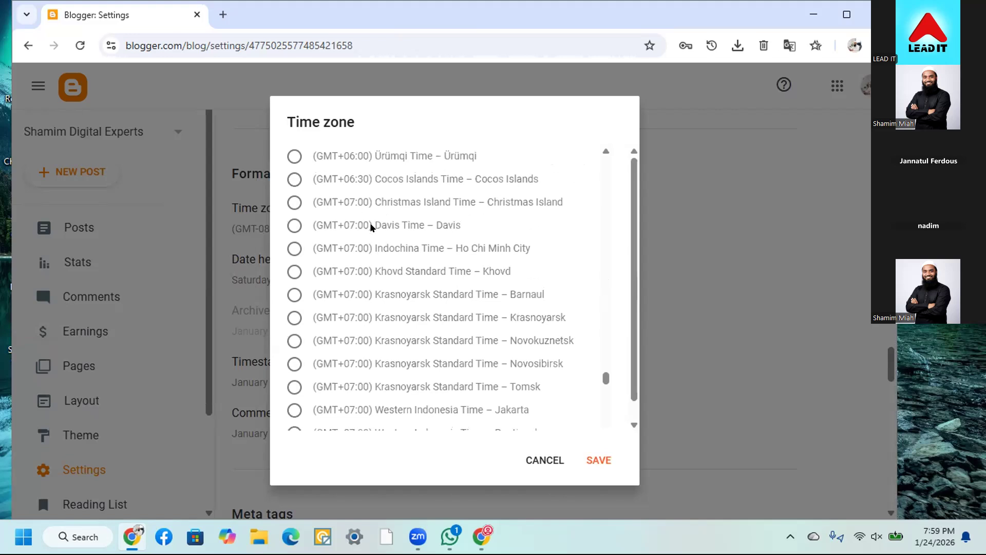
{"action": "scroll", "coordinate": [376, 229], "scroll_direction": "up", "scroll_amount": 2}
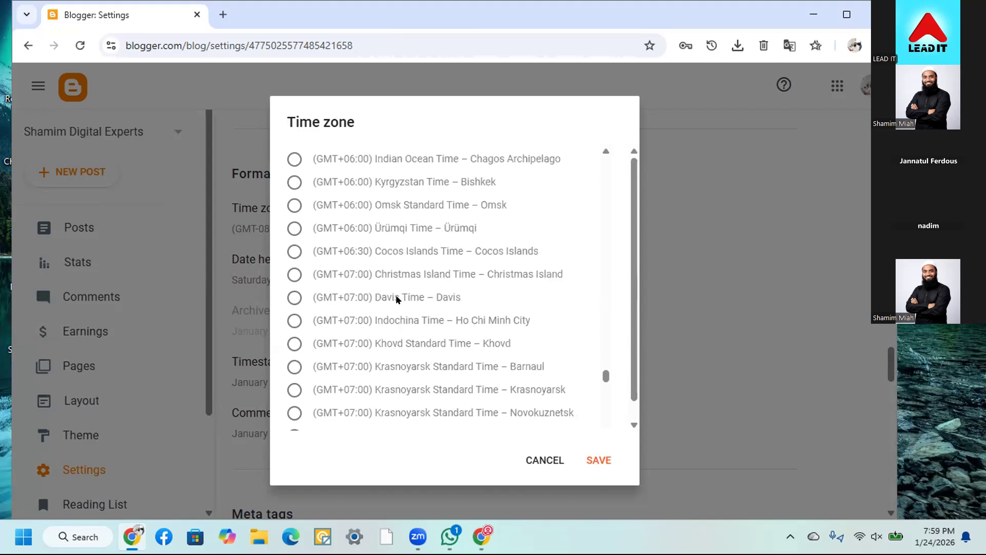
{"action": "scroll", "coordinate": [398, 298], "scroll_direction": "up", "scroll_amount": 2}
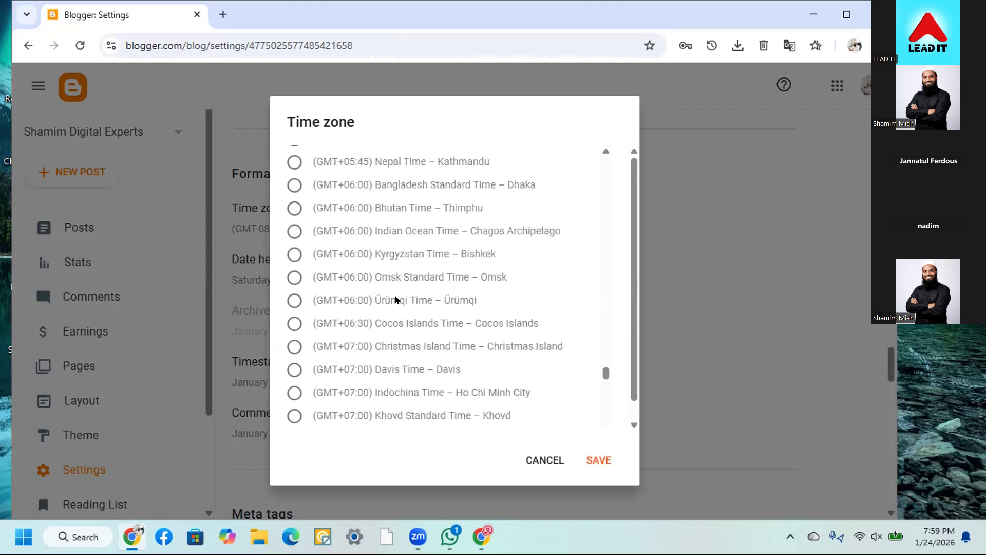
{"action": "key", "text": "ctrl+f"}
{"action": "type", "text": "Dhaka"}
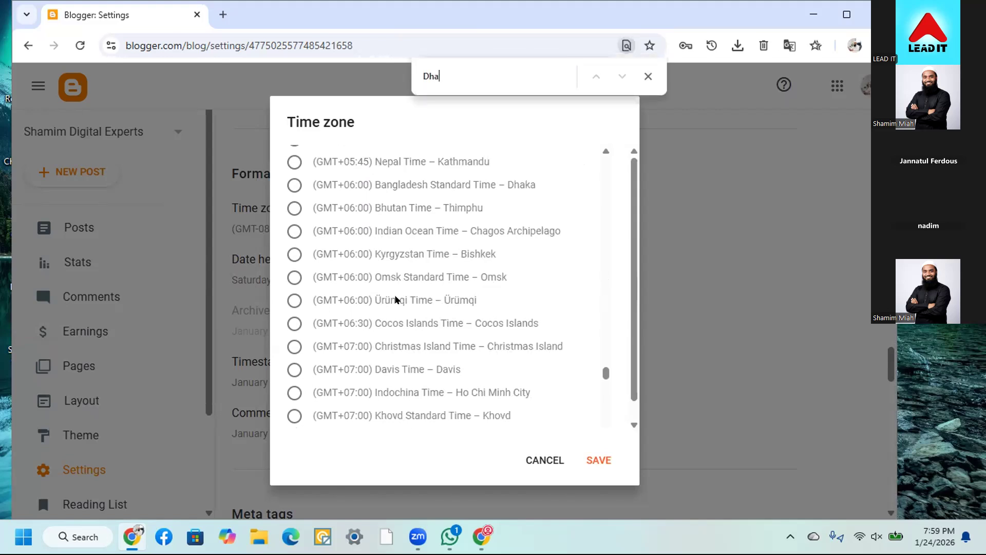
{"action": "left_click", "coordinate": [295, 184]}
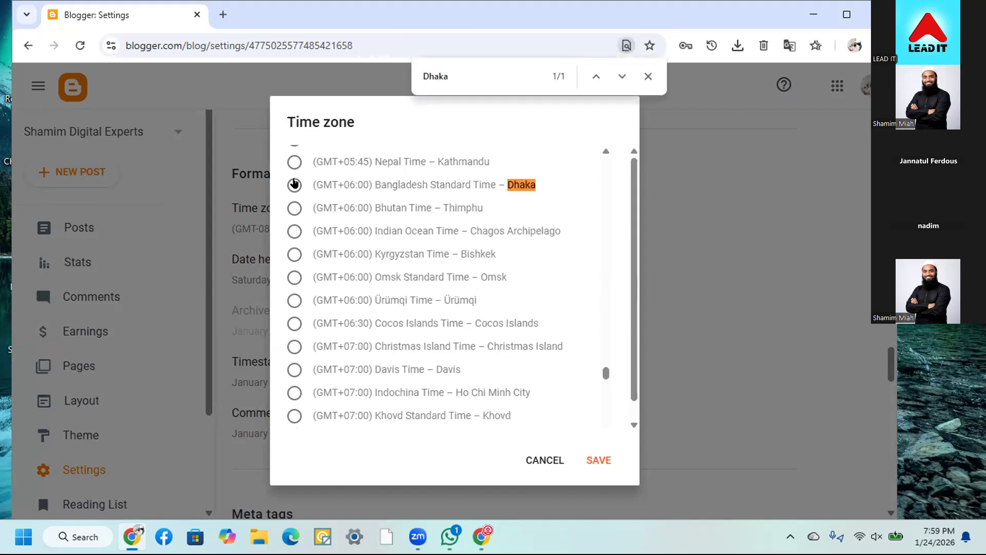
{"action": "left_click", "coordinate": [649, 76]}
{"action": "left_click", "coordinate": [597, 461]}
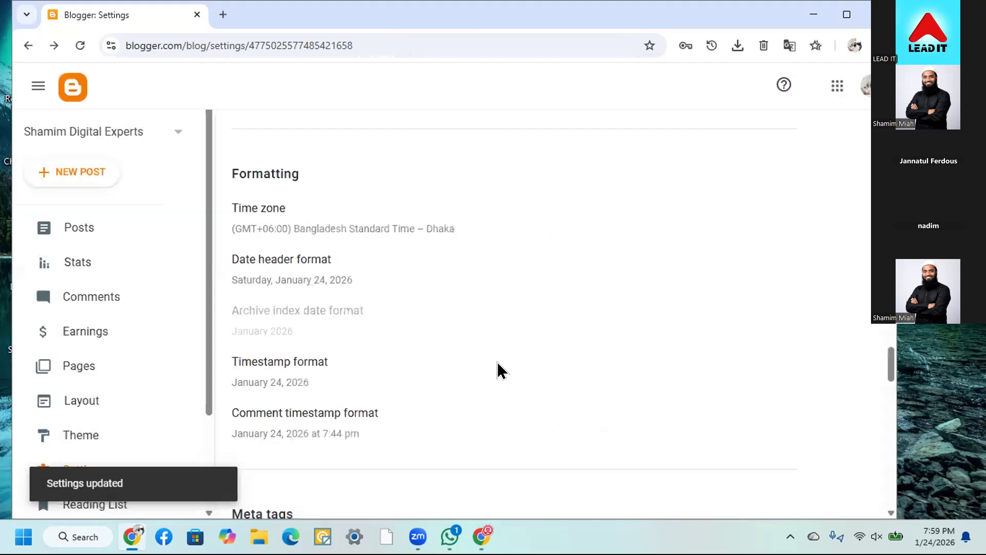
Enable the search description under Meta tags and disable it again
{"action": "scroll", "coordinate": [329, 395], "scroll_direction": "down", "scroll_amount": 7}
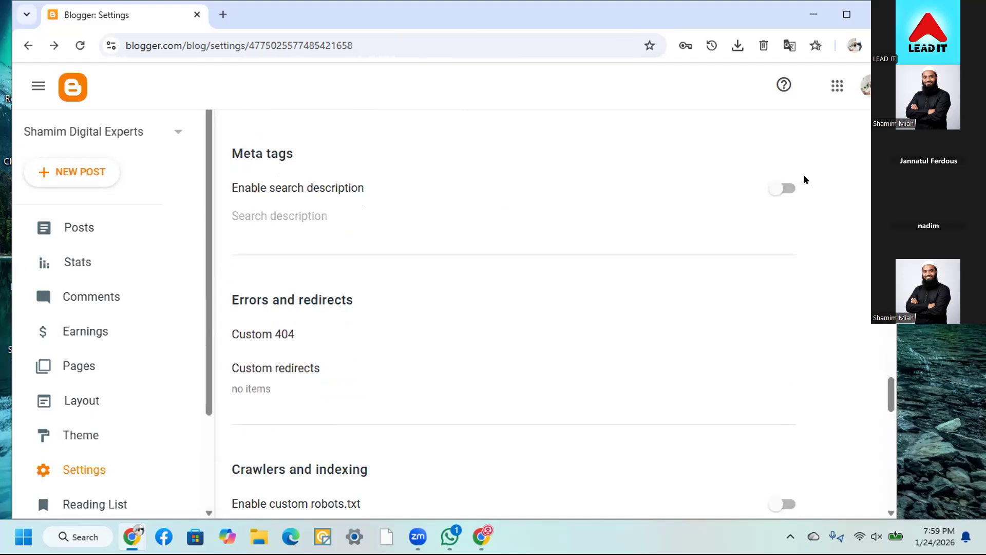
{"action": "left_click", "coordinate": [780, 190]}
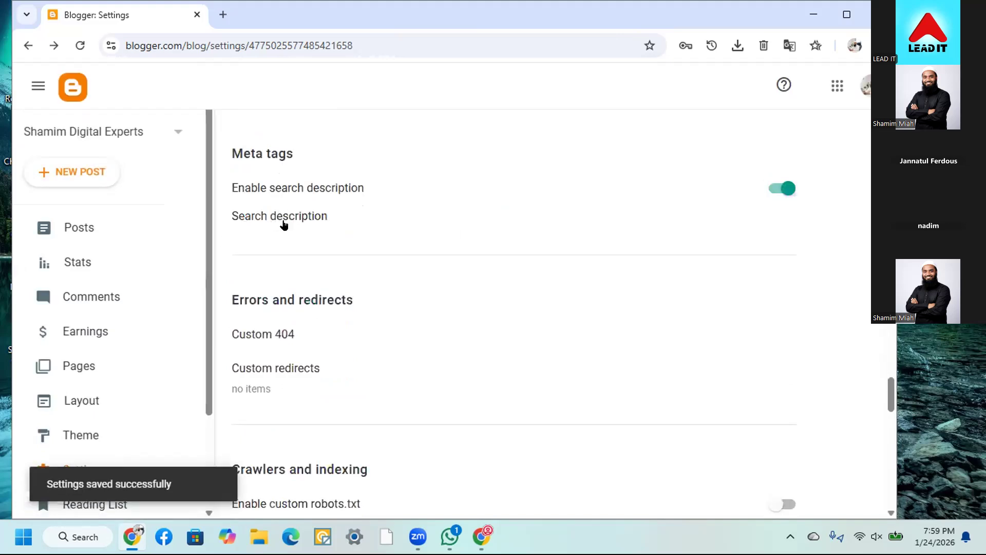
{"action": "left_click", "coordinate": [780, 194]}
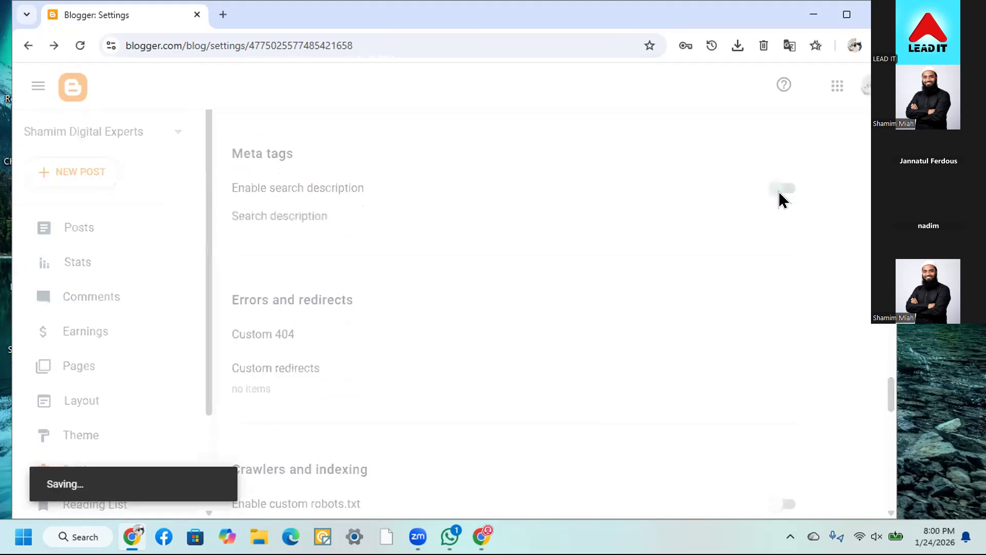
Review the remaining settings, from Crawlers and indexing through Monetisation and Manage blog to the General section
{"action": "scroll", "coordinate": [308, 359], "scroll_direction": "down", "scroll_amount": 3}
{"action": "scroll", "coordinate": [308, 390], "scroll_direction": "down", "scroll_amount": 4}
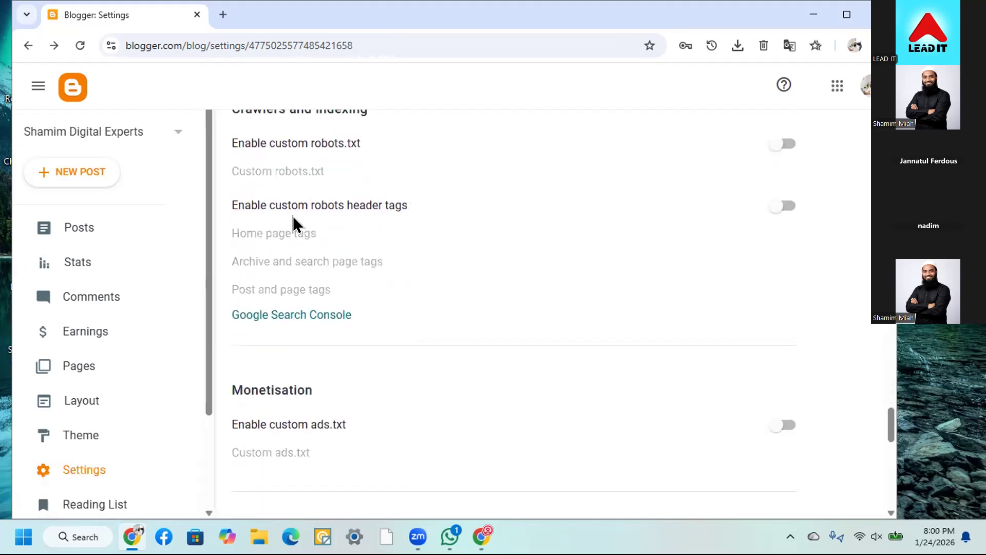
{"action": "scroll", "coordinate": [326, 384], "scroll_direction": "down", "scroll_amount": 4}
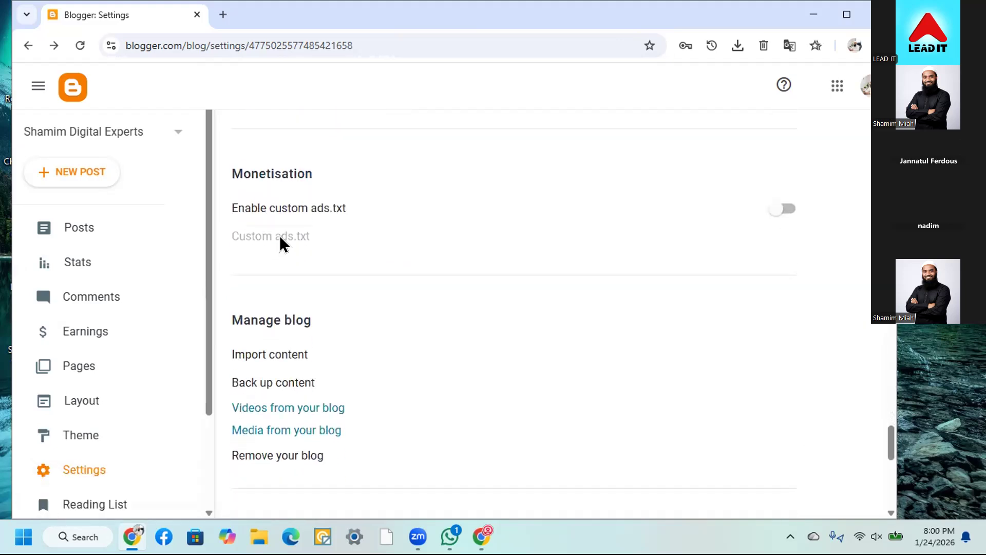
{"action": "scroll", "coordinate": [296, 329], "scroll_direction": "down", "scroll_amount": 7}
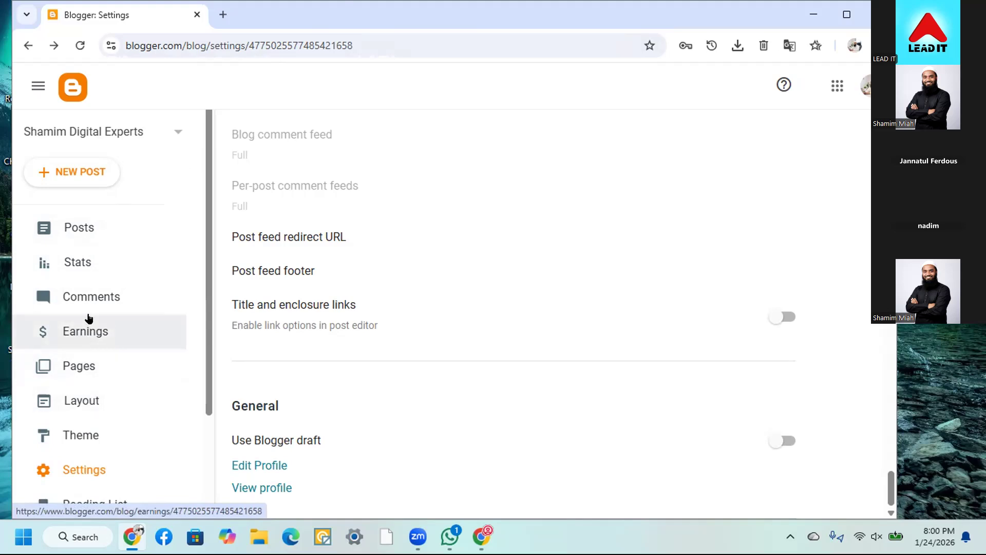
Open the blog's Theme page, collapse the notices and browse the Contempo and Soho theme variants
{"action": "left_click", "coordinate": [95, 441]}
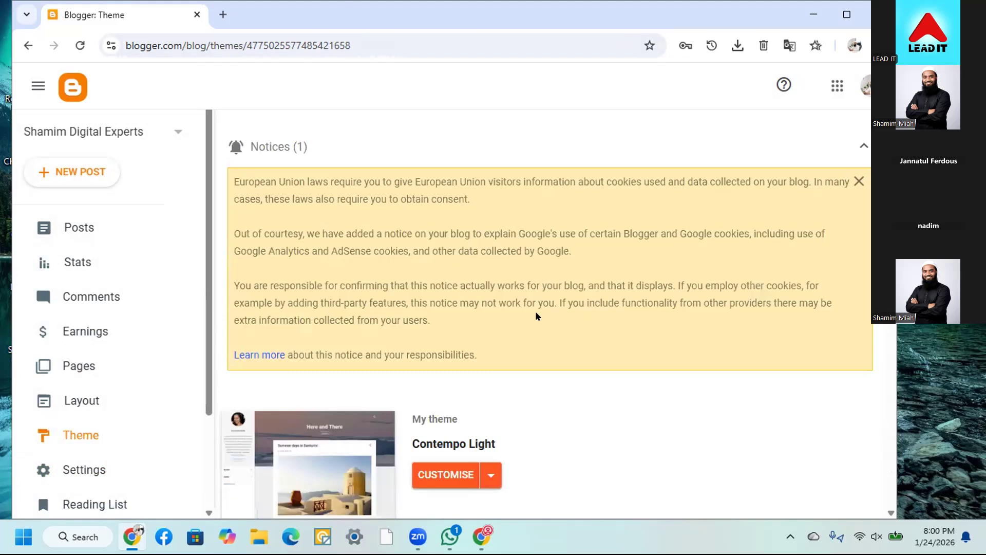
{"action": "left_click", "coordinate": [838, 154]}
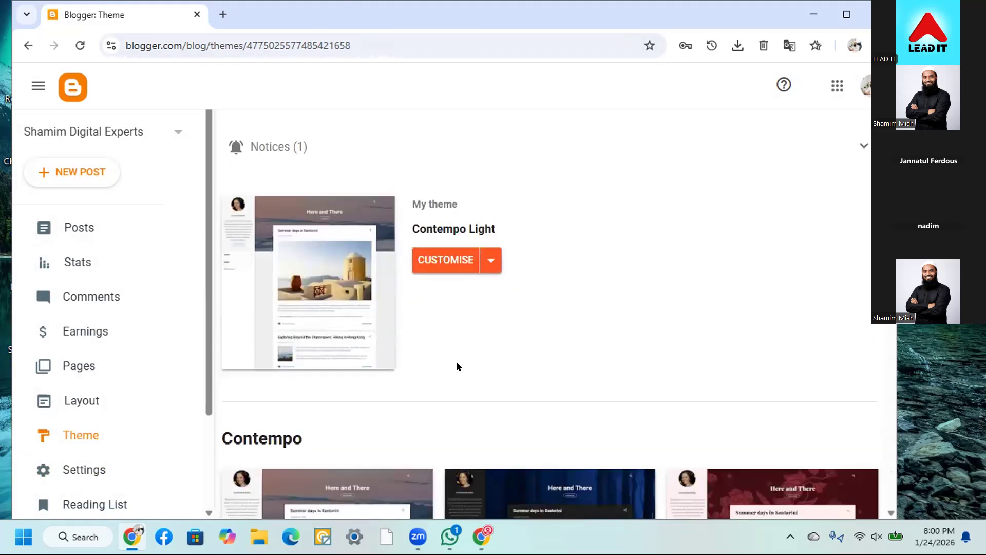
{"action": "scroll", "coordinate": [388, 417], "scroll_direction": "down", "scroll_amount": 5}
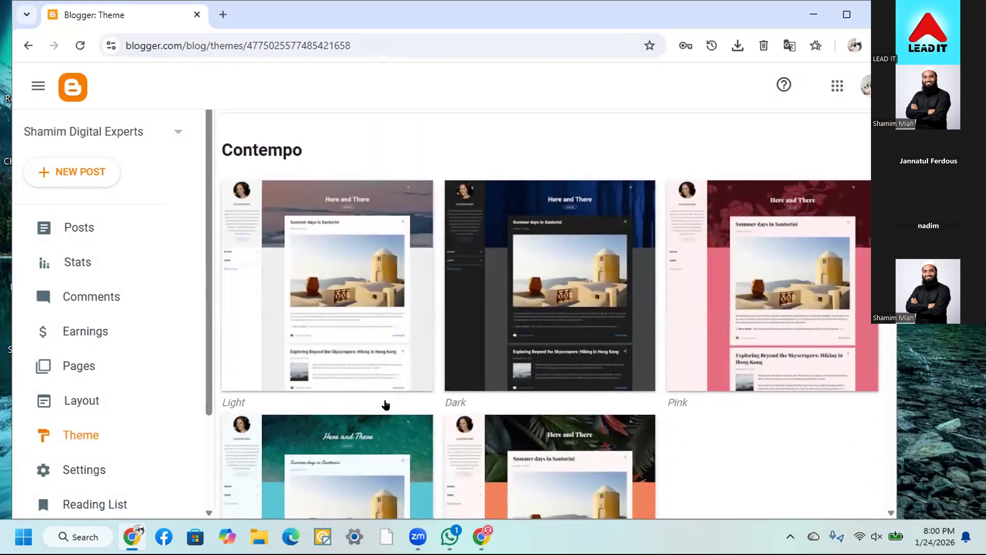
{"action": "scroll", "coordinate": [386, 405], "scroll_direction": "down", "scroll_amount": 1}
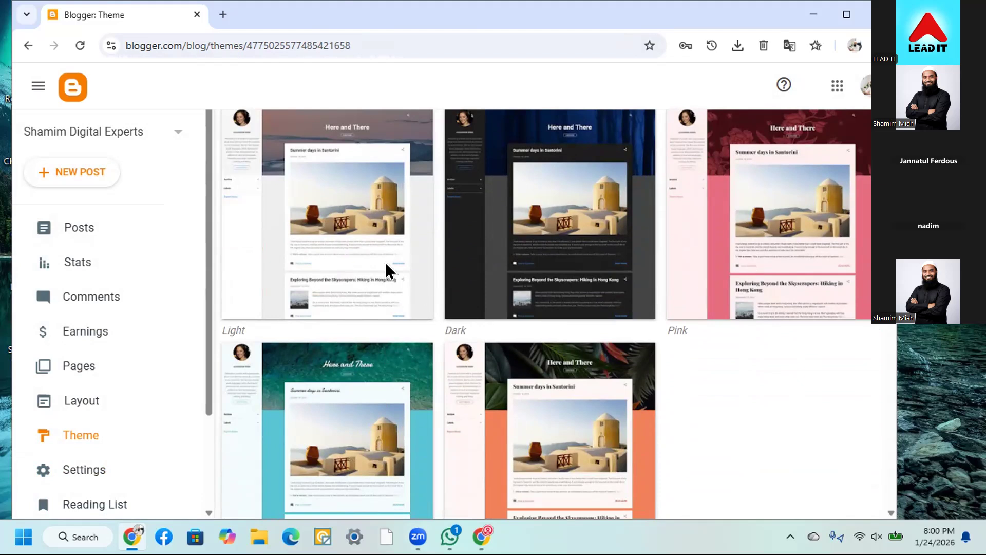
{"action": "scroll", "coordinate": [421, 430], "scroll_direction": "down", "scroll_amount": 2}
{"action": "scroll", "coordinate": [414, 433], "scroll_direction": "down", "scroll_amount": 5}
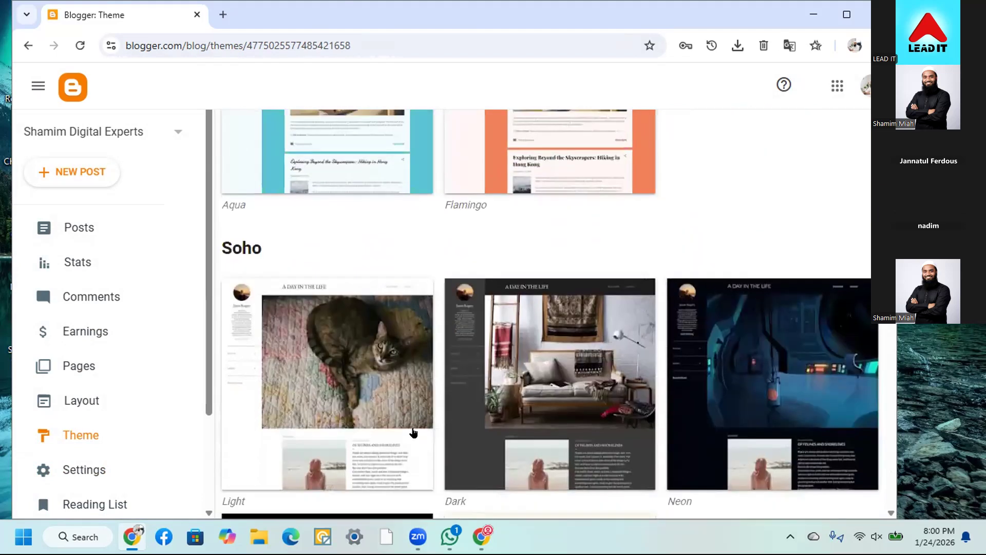
{"action": "scroll", "coordinate": [311, 385], "scroll_direction": "down", "scroll_amount": 3}
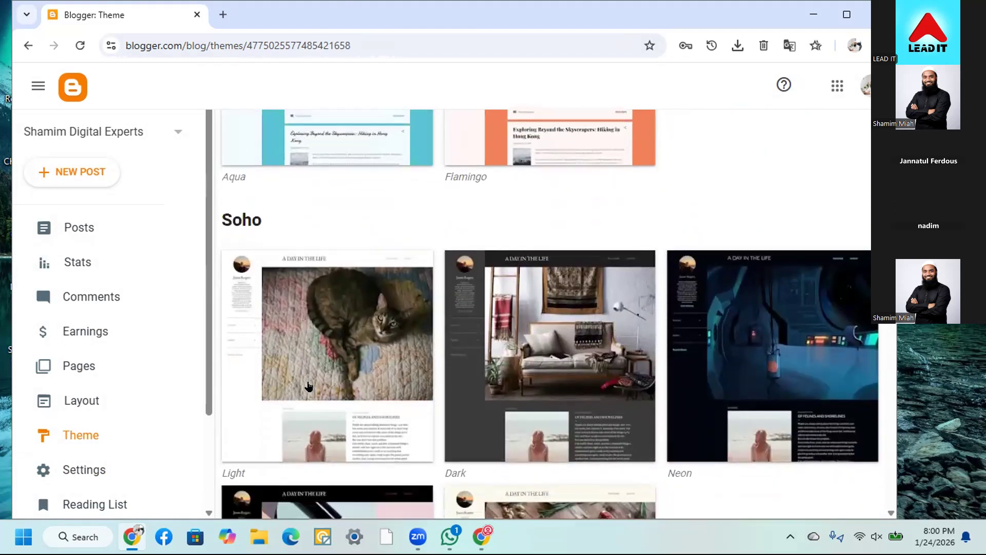
{"action": "scroll", "coordinate": [632, 475], "scroll_direction": "down", "scroll_amount": 1}
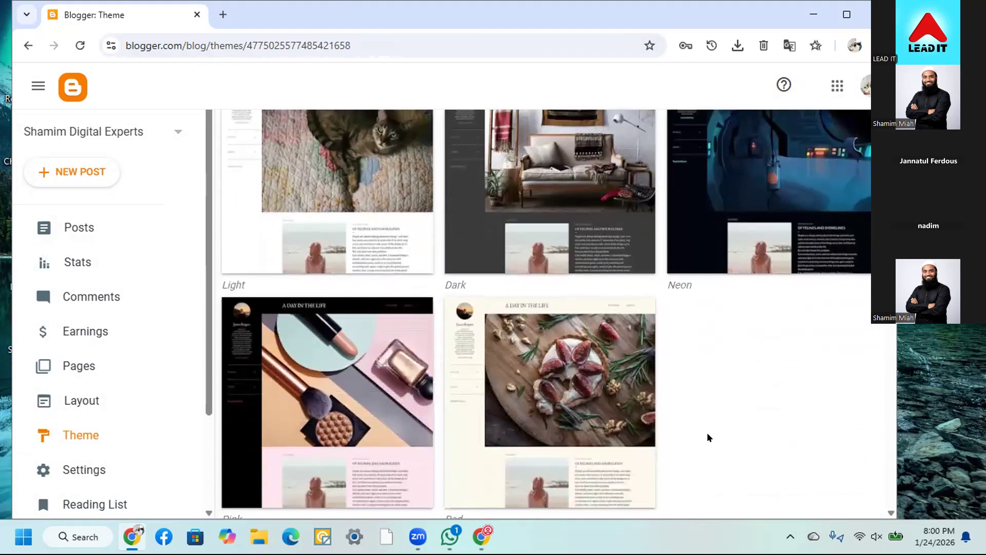
{"action": "scroll", "coordinate": [731, 423], "scroll_direction": "down", "scroll_amount": 1}
{"action": "scroll", "coordinate": [730, 418], "scroll_direction": "up", "scroll_amount": 9}
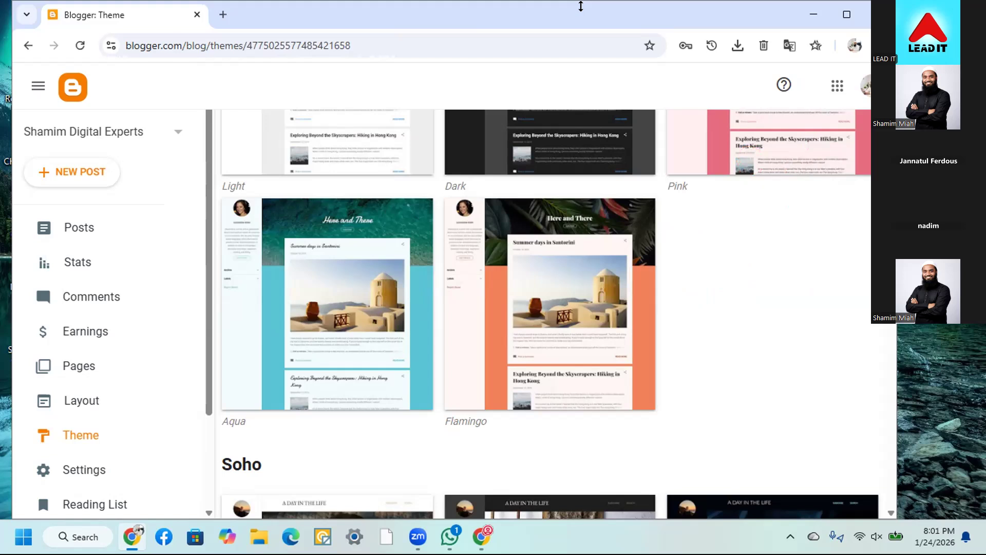
Open a new browser tab, run a Google search for "google" and clear the query on the results page
{"action": "left_click", "coordinate": [223, 14]}
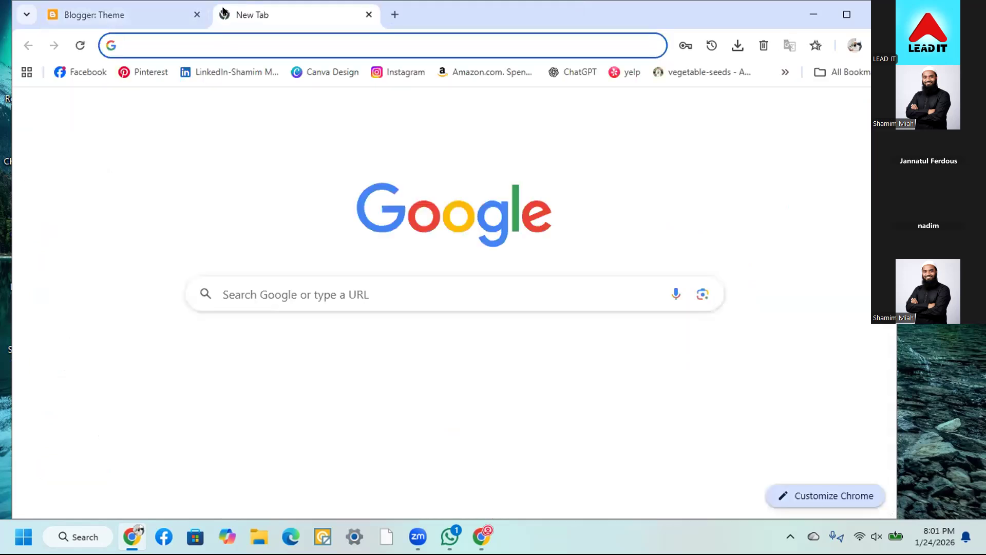
{"action": "left_click", "coordinate": [149, 41]}
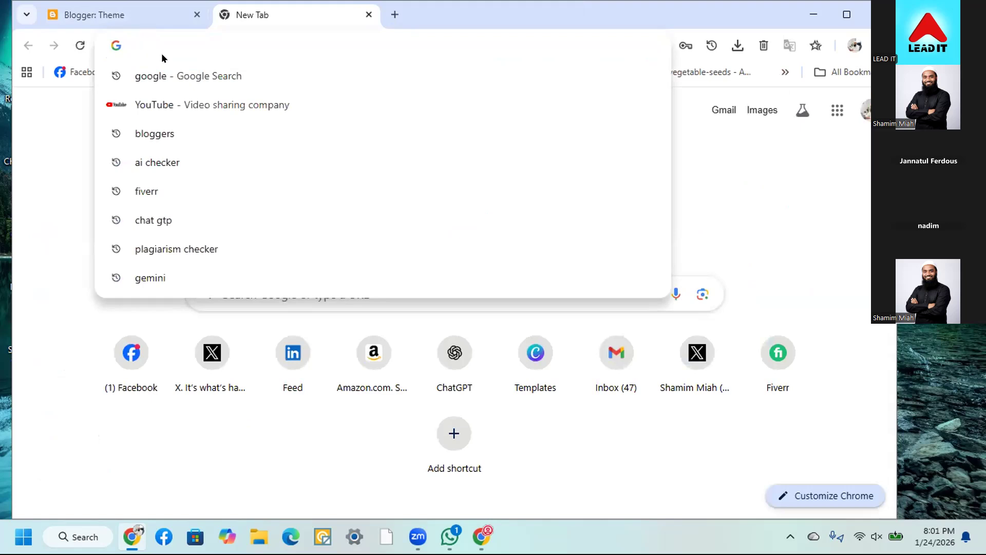
{"action": "type", "text": "google"}
{"action": "left_click", "coordinate": [166, 75]}
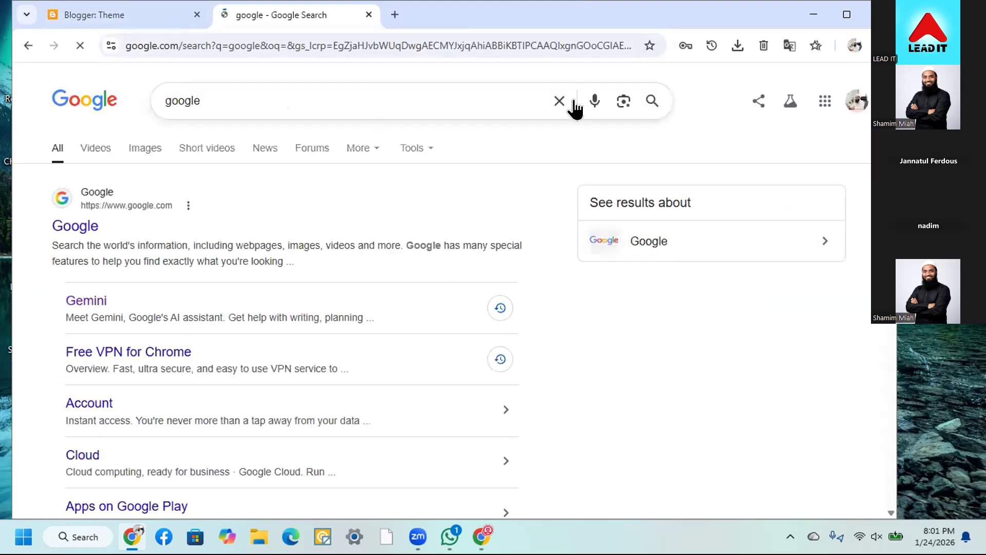
{"action": "left_click", "coordinate": [558, 100]}
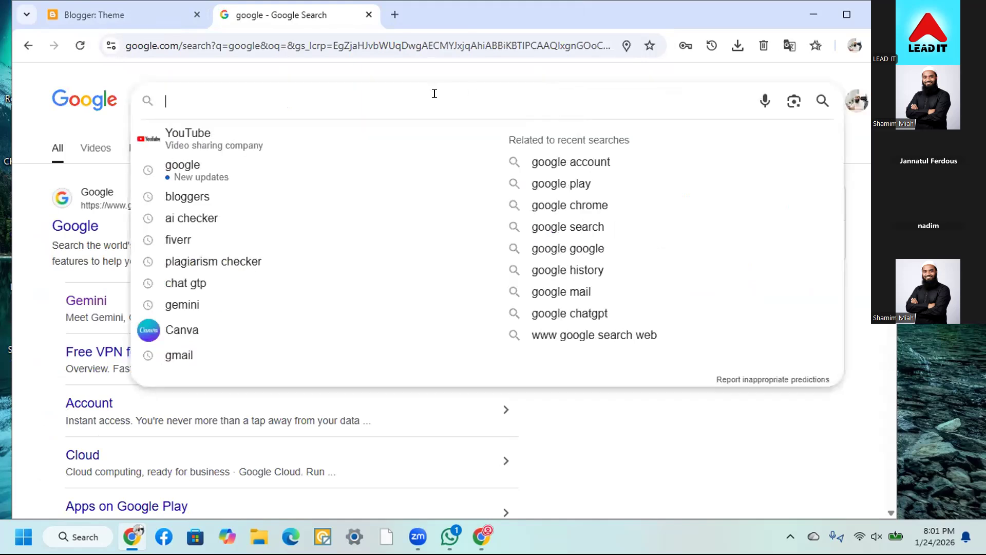
{"action": "type", "text": "need"}
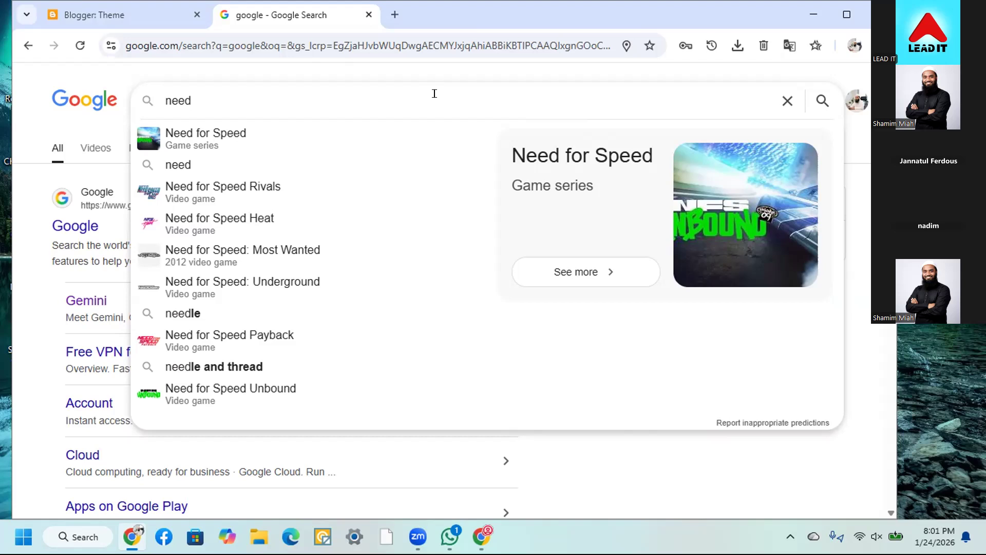
{"action": "type", "text": "na"}
{"action": "key", "text": "BackSpace"}
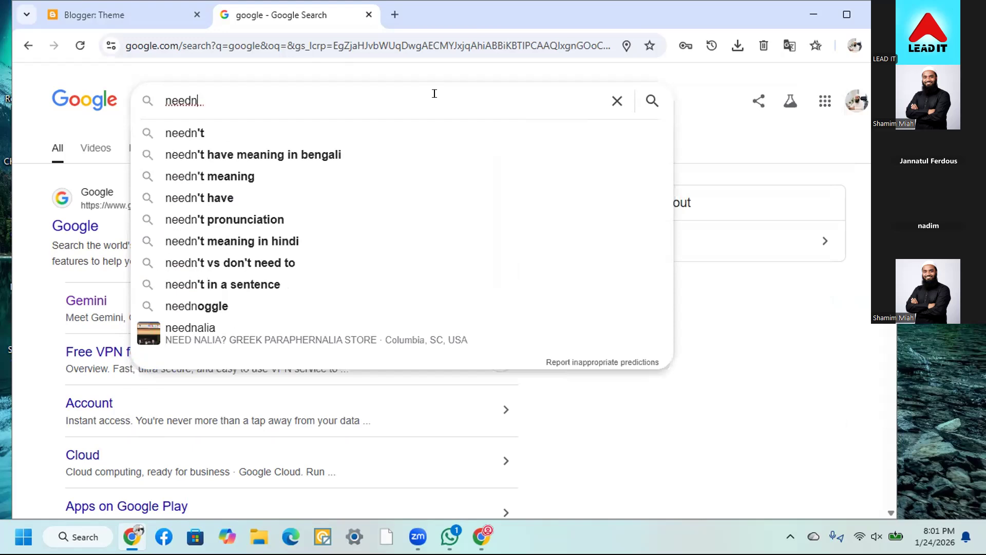
{"action": "key", "text": "BackSpace"}
{"action": "type", "text": "mag"}
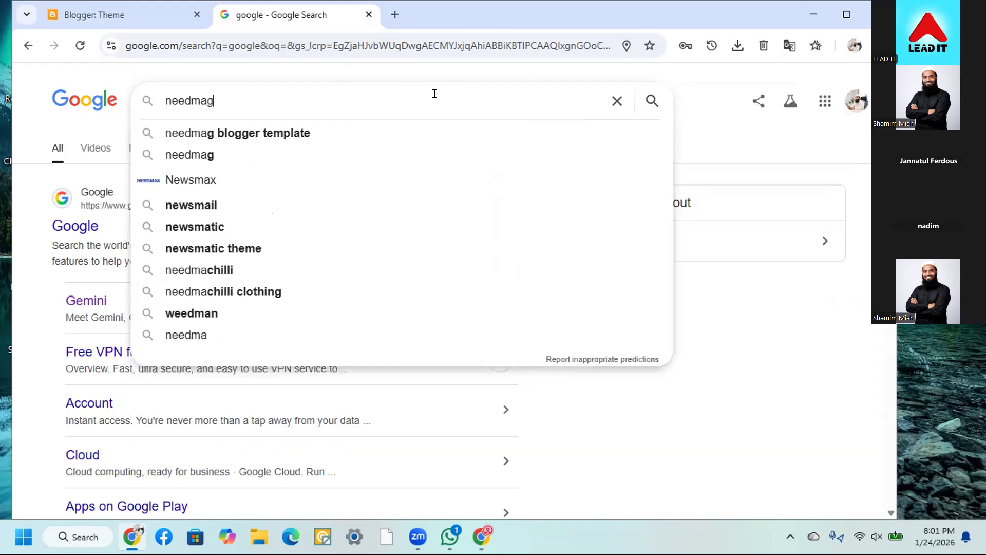
{"action": "key", "text": "BackSpace"}
{"action": "key", "text": "BackSpace"}
{"action": "key", "text": "BackSpace"}
{"action": "key", "text": "BackSpace"}
{"action": "key", "text": "BackSpace"}
{"action": "key", "text": "BackSpace"}
{"action": "key", "text": "BackSpace"}
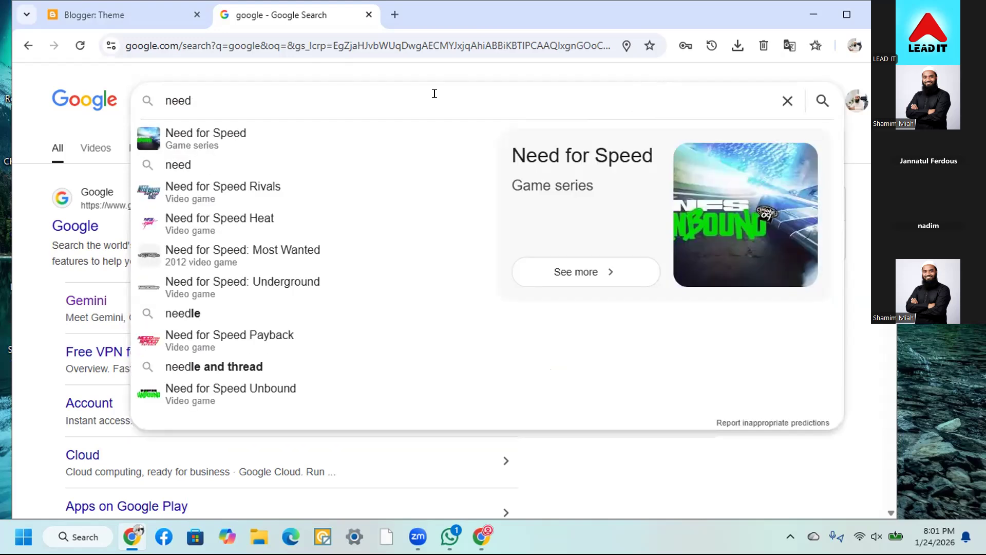
Search Google for "sora templates"
{"action": "type", "text": "sor"}
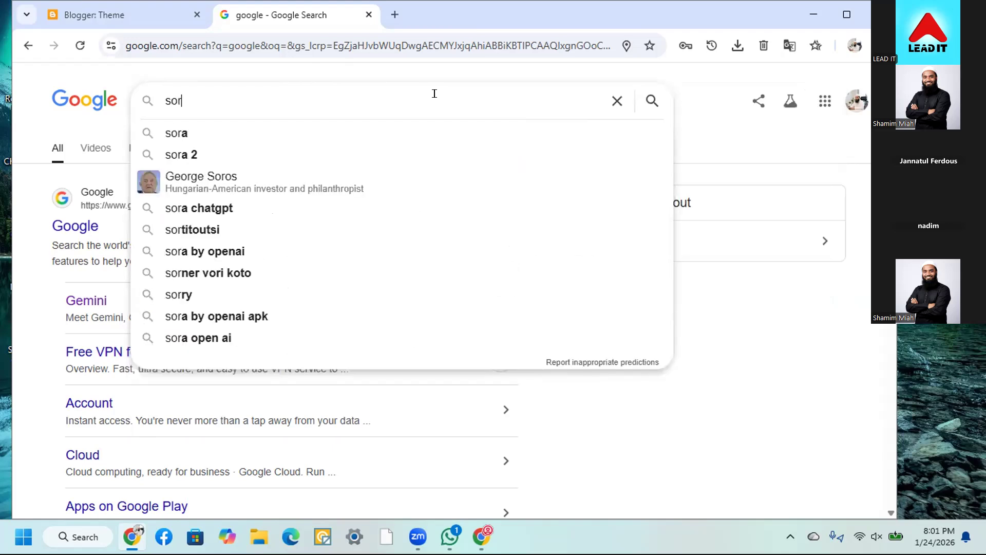
{"action": "type", "text": "a temp"}
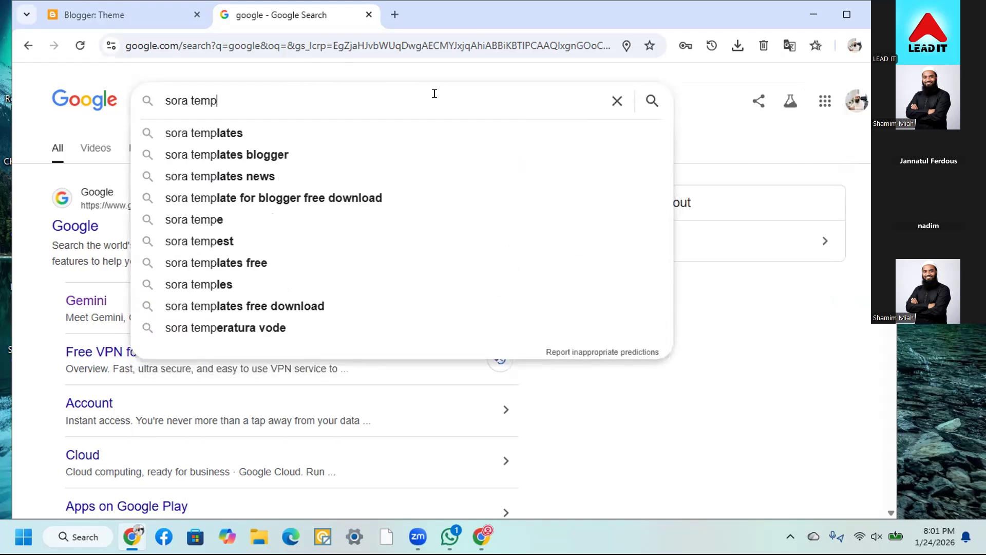
{"action": "type", "text": "lates"}
{"action": "key", "text": "Return"}
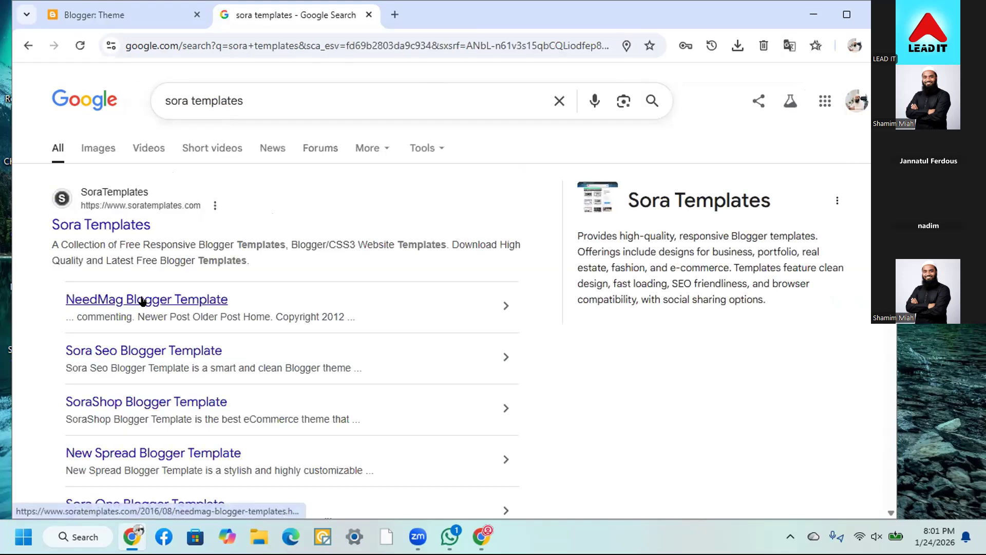
Open the NeedMag Blogger Template page on SoraTemplates and go to its Free and Premium Version comparison
{"action": "left_click", "coordinate": [243, 292]}
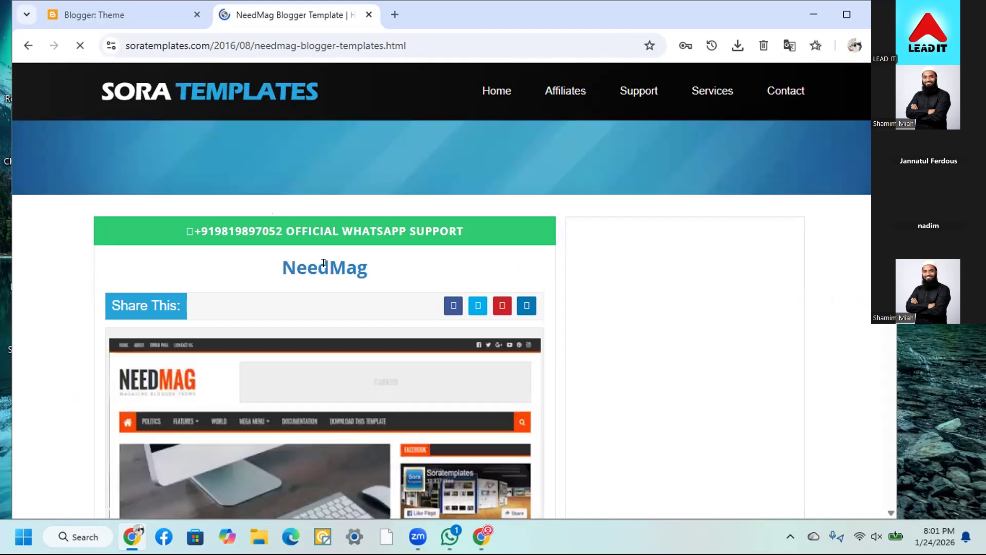
{"action": "scroll", "coordinate": [328, 271], "scroll_direction": "down", "scroll_amount": 5}
{"action": "scroll", "coordinate": [132, 384], "scroll_direction": "down", "scroll_amount": 4}
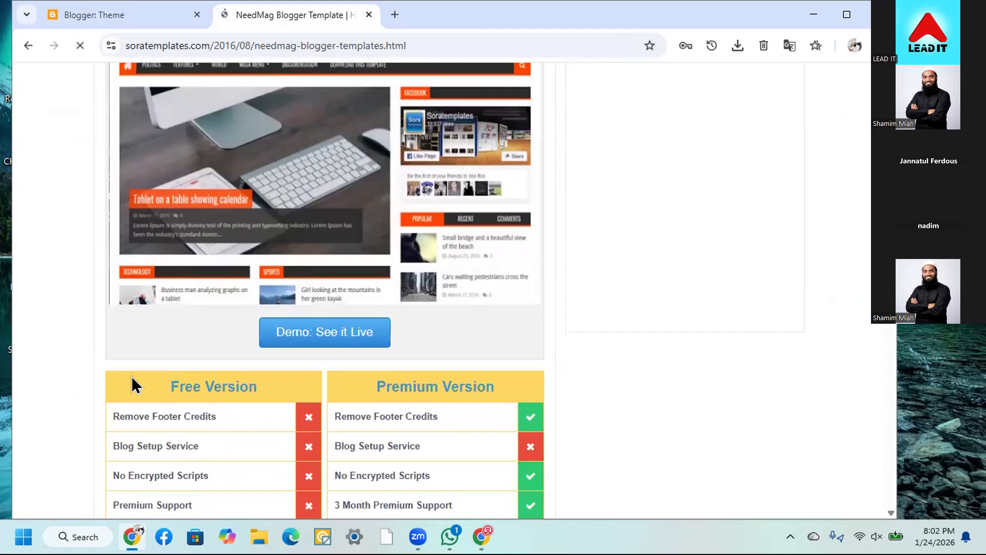
{"action": "scroll", "coordinate": [131, 376], "scroll_direction": "down", "scroll_amount": 3}
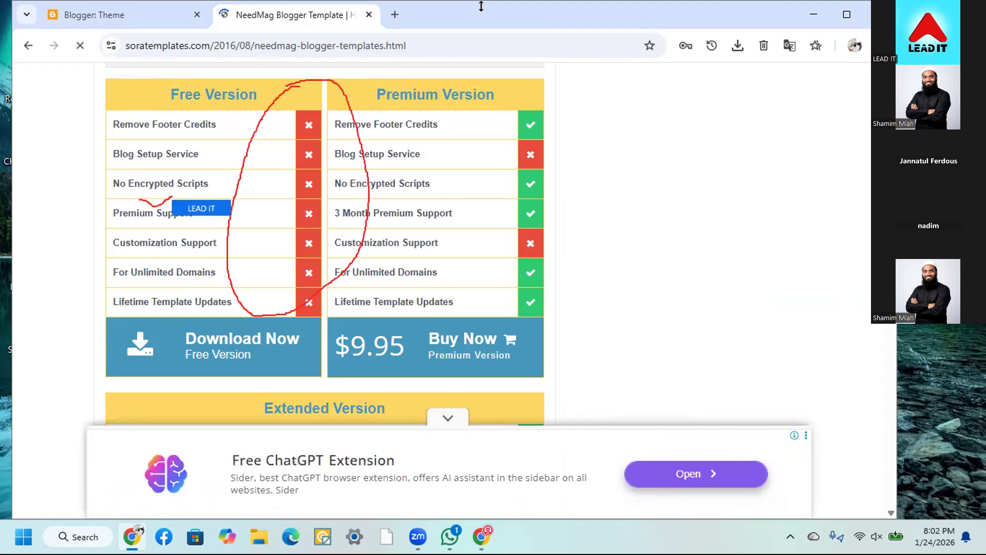
Download the free version of the NeedMag template, dismissing the ad, and show the zip file in the Downloads folder
{"action": "left_click", "coordinate": [191, 349]}
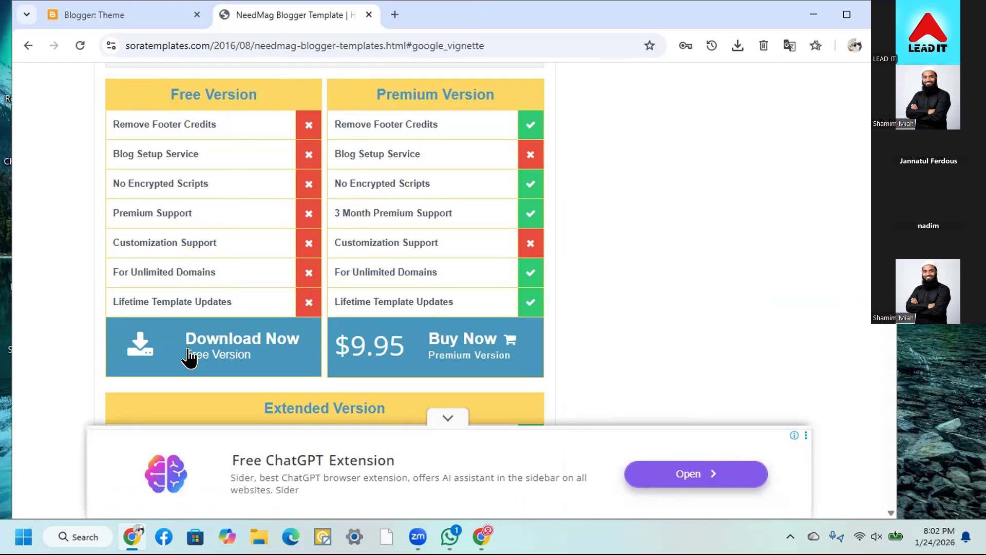
{"action": "left_click", "coordinate": [791, 147]}
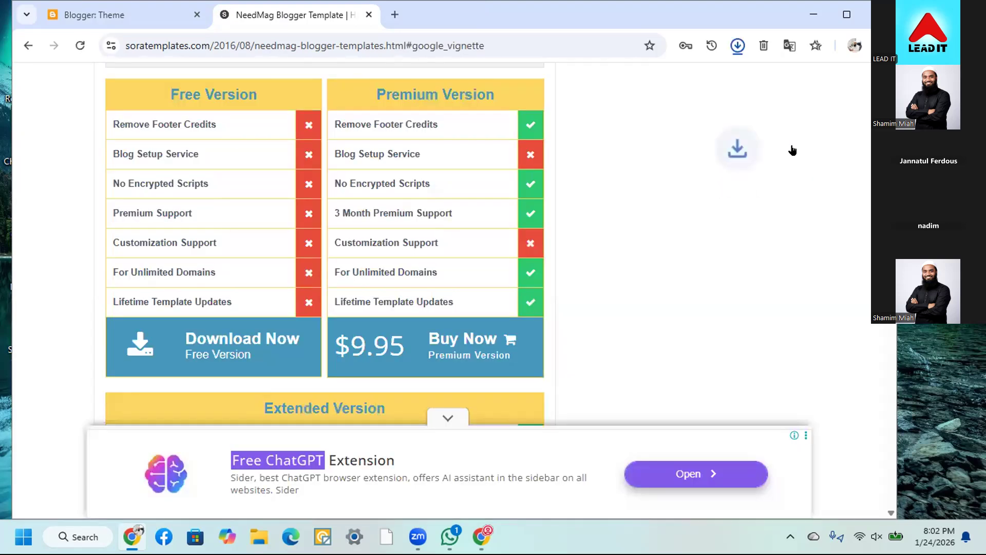
{"action": "left_click", "coordinate": [738, 46]}
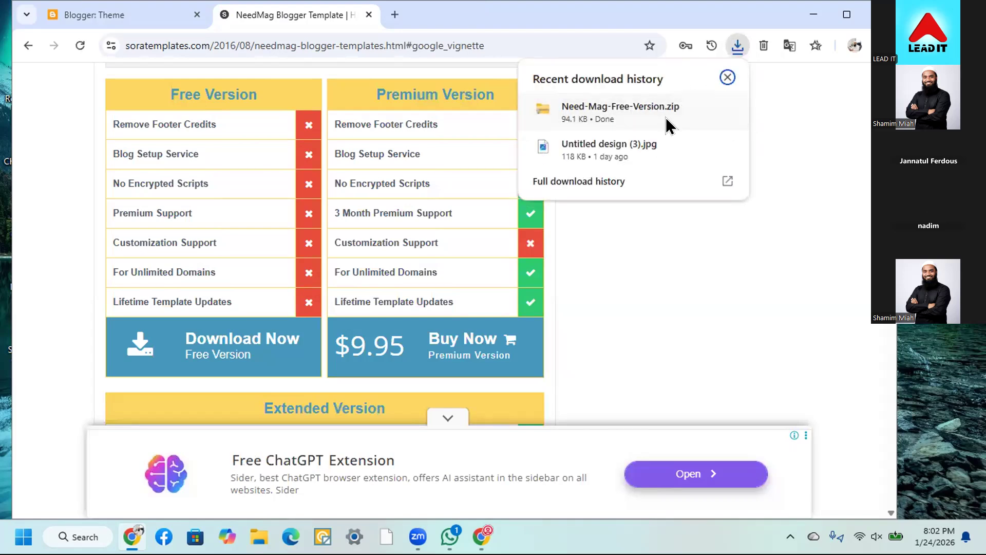
{"action": "left_click", "coordinate": [698, 110]}
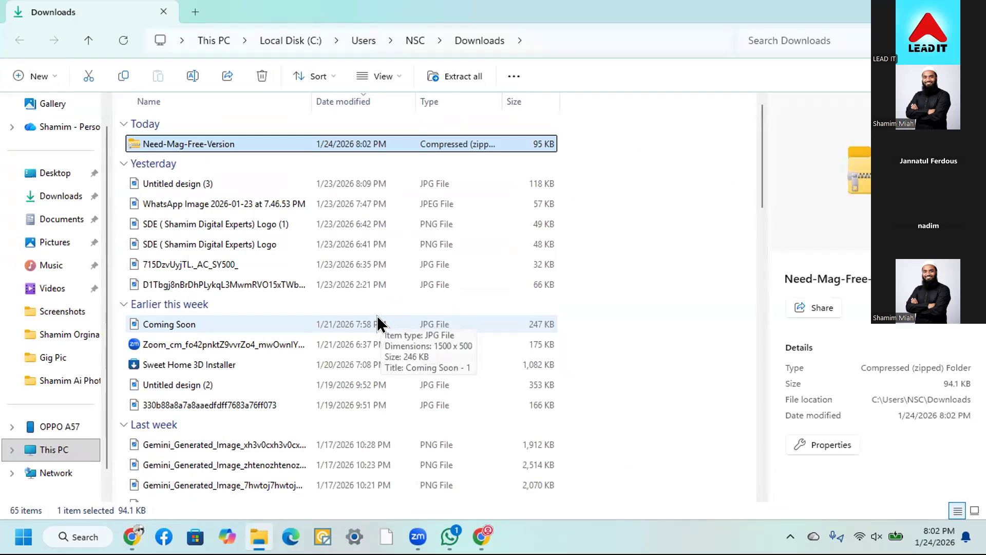
Open the Need-Mag-Free-Version archive and display its contents as large icons
{"action": "double_click", "coordinate": [235, 144]}
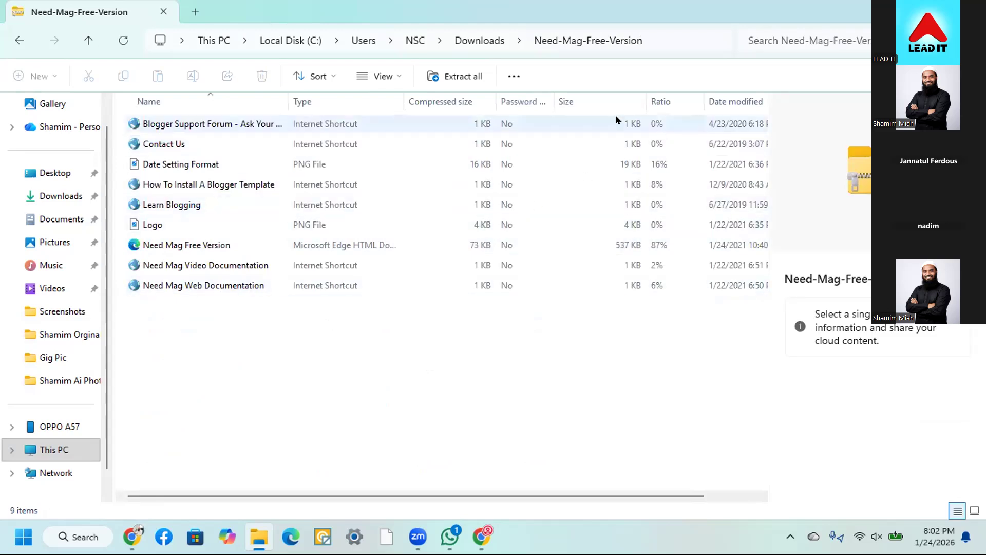
{"action": "left_click", "coordinate": [370, 75]}
{"action": "left_click", "coordinate": [383, 109]}
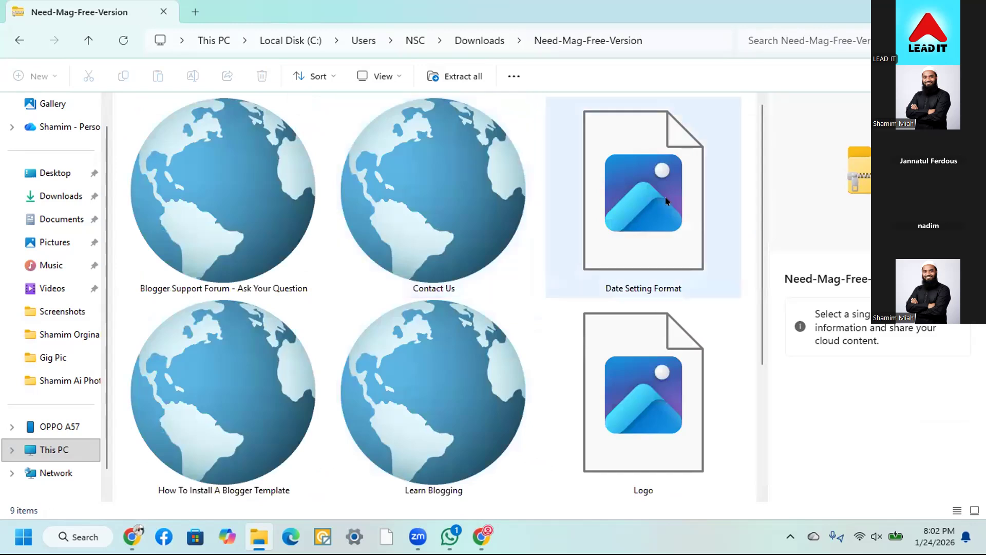
{"action": "left_click", "coordinate": [326, 76]}
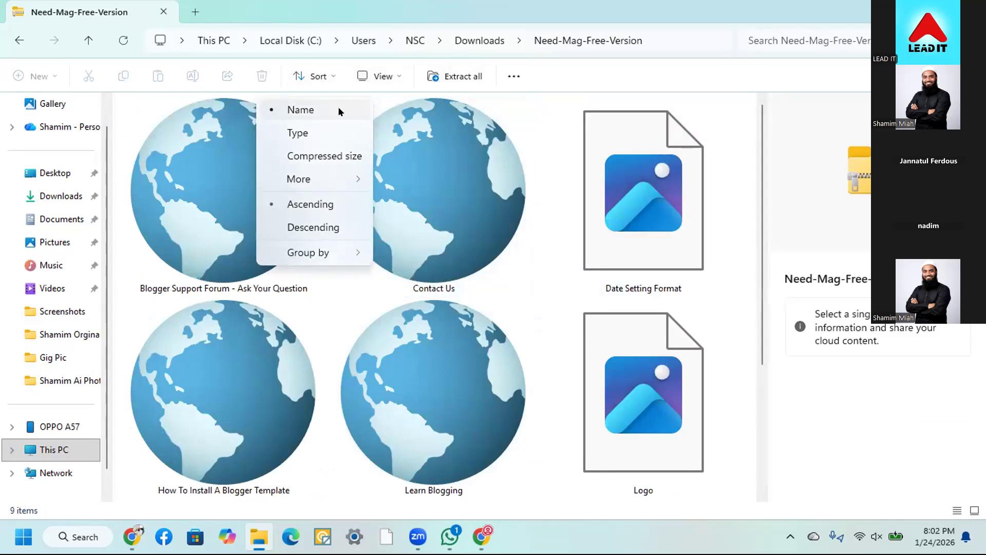
{"action": "left_click", "coordinate": [370, 82]}
{"action": "left_click", "coordinate": [370, 81]}
{"action": "left_click", "coordinate": [377, 133]}
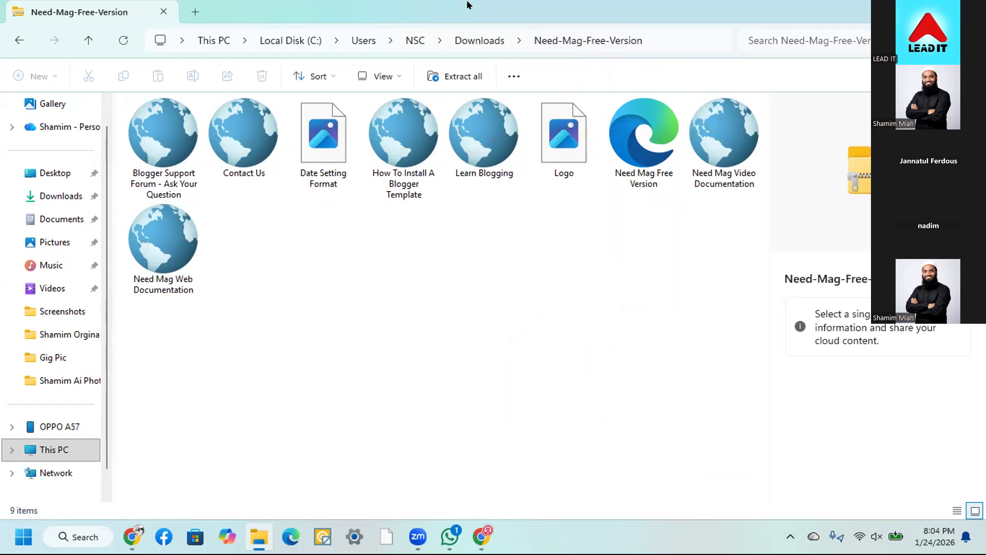
Copy the Need Mag Free Version HTML file from the archive, paste it onto the Desktop and select the copy
{"action": "right_click", "coordinate": [641, 149]}
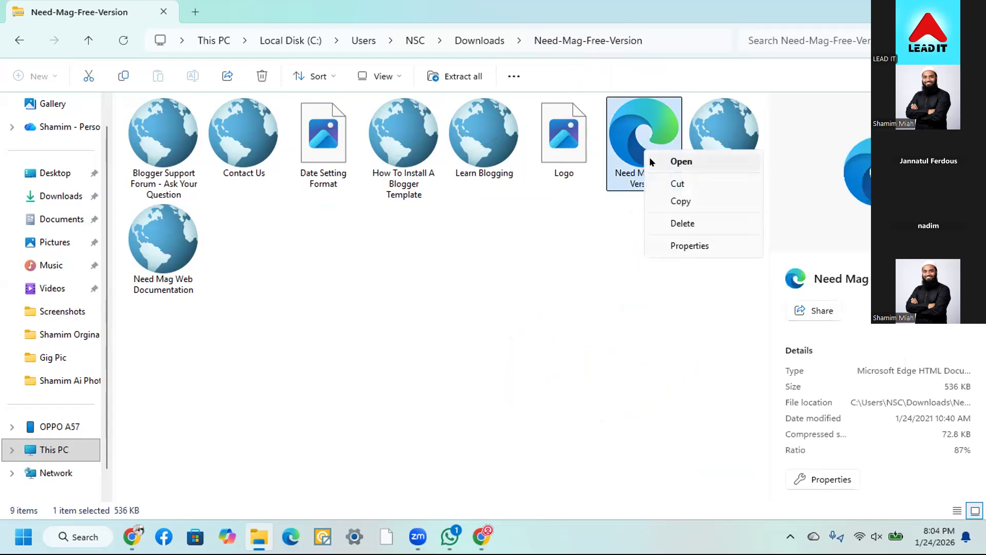
{"action": "left_click", "coordinate": [675, 205]}
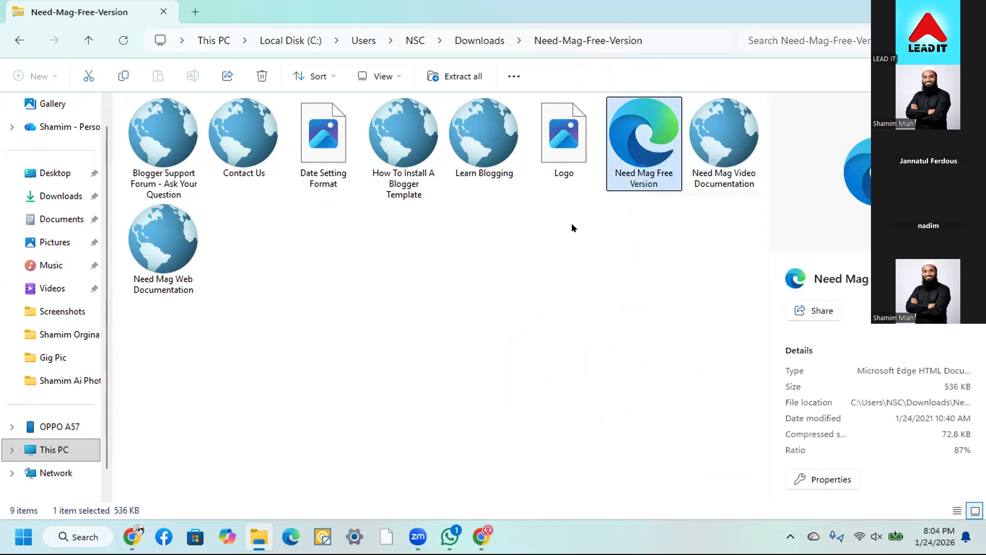
{"action": "left_click", "coordinate": [54, 177]}
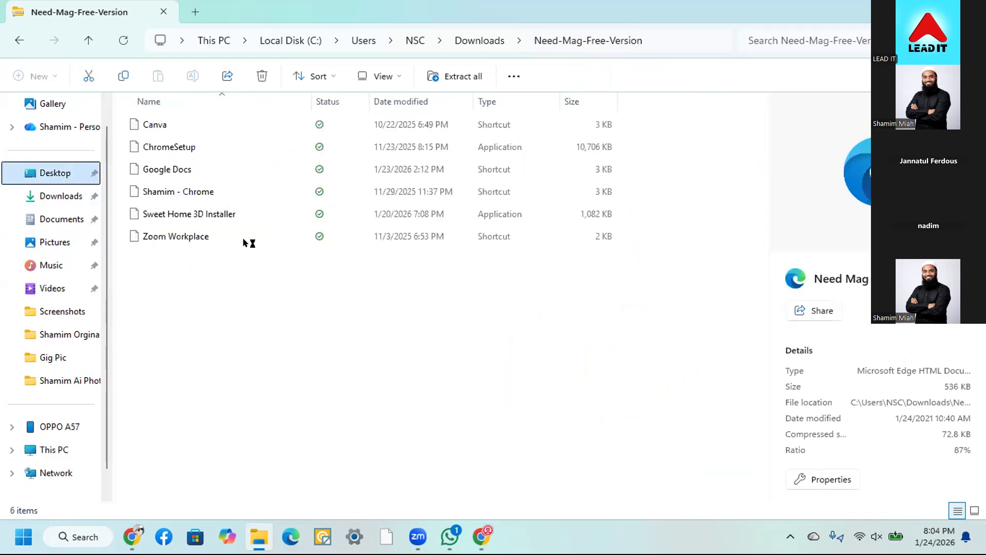
{"action": "right_click", "coordinate": [236, 330]}
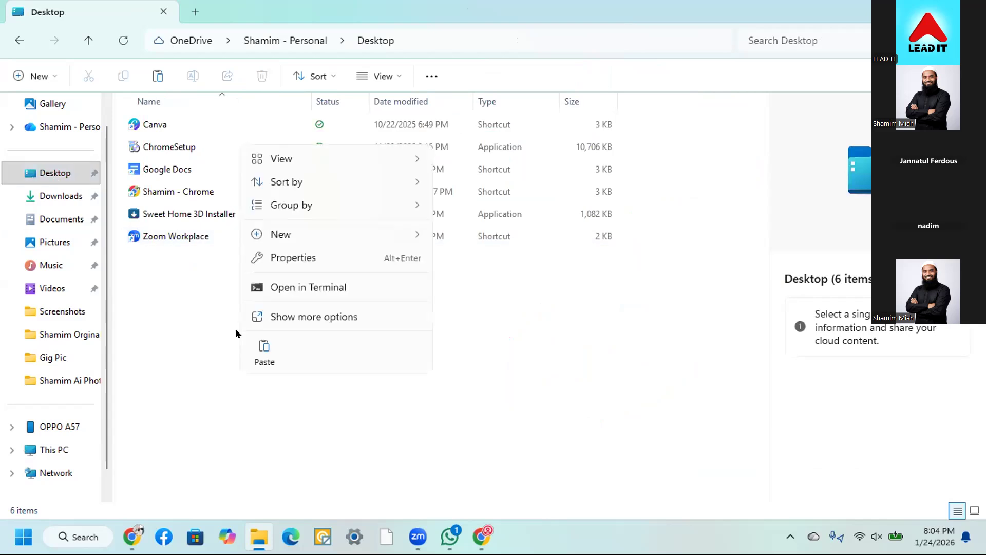
{"action": "left_click", "coordinate": [263, 347]}
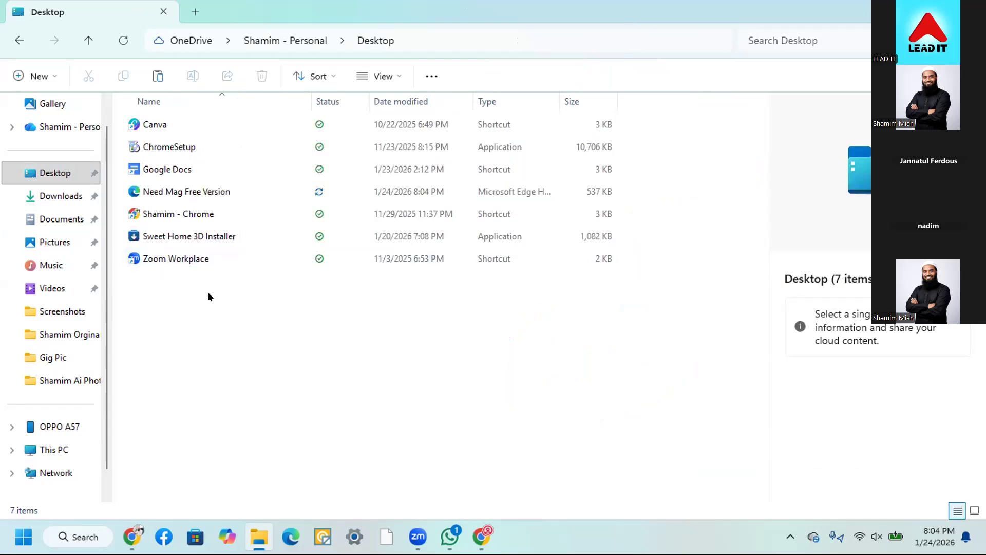
{"action": "left_click", "coordinate": [179, 192]}
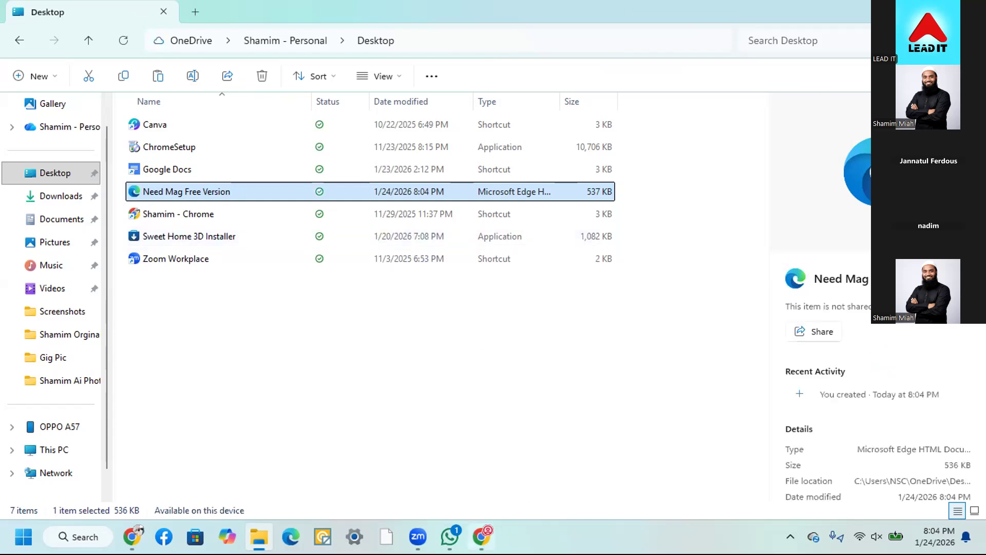
Switch to the Chrome window with the Fiverr gigs, open a new tab and look through the list of Google apps
{"action": "left_click", "coordinate": [481, 536]}
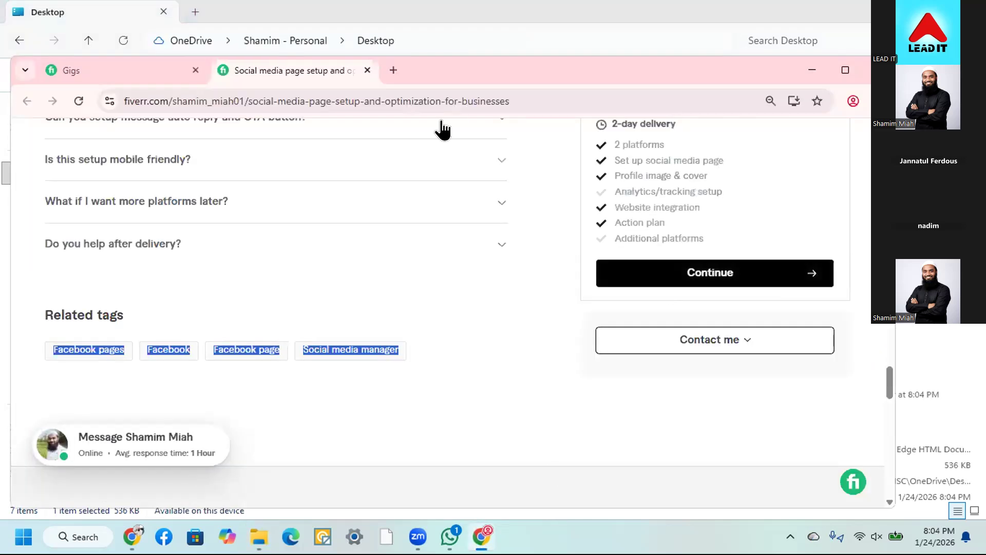
{"action": "left_click", "coordinate": [393, 70]}
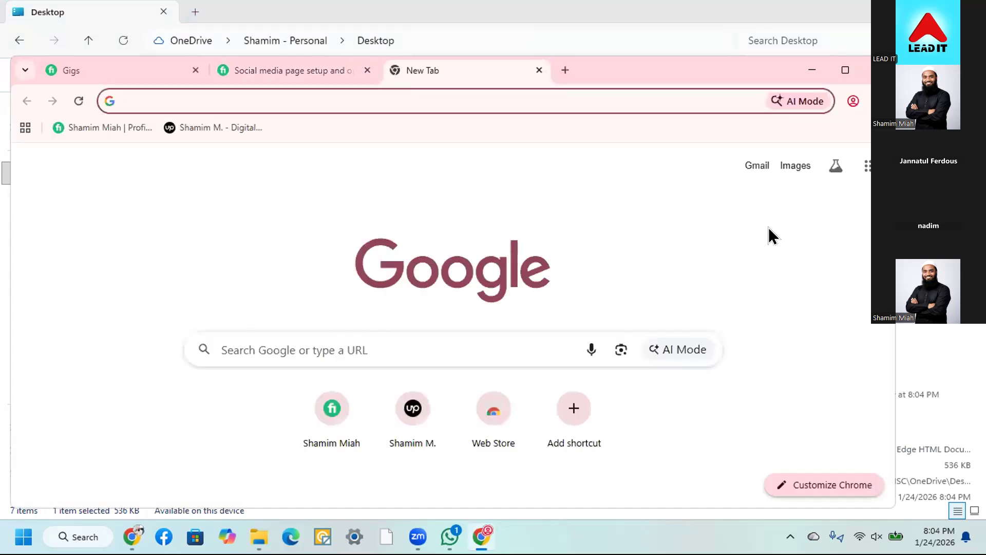
{"action": "left_click", "coordinate": [858, 164]}
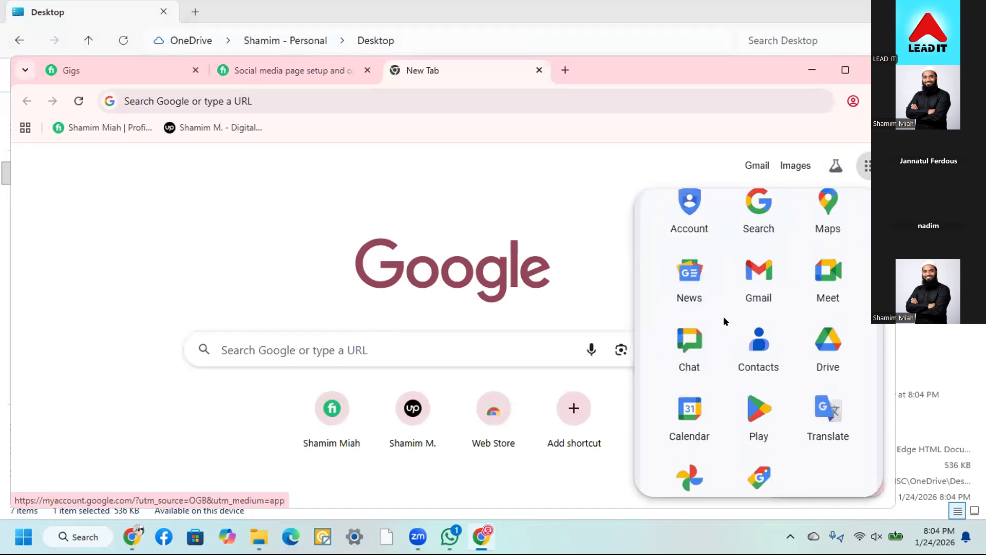
{"action": "left_click", "coordinate": [812, 77]}
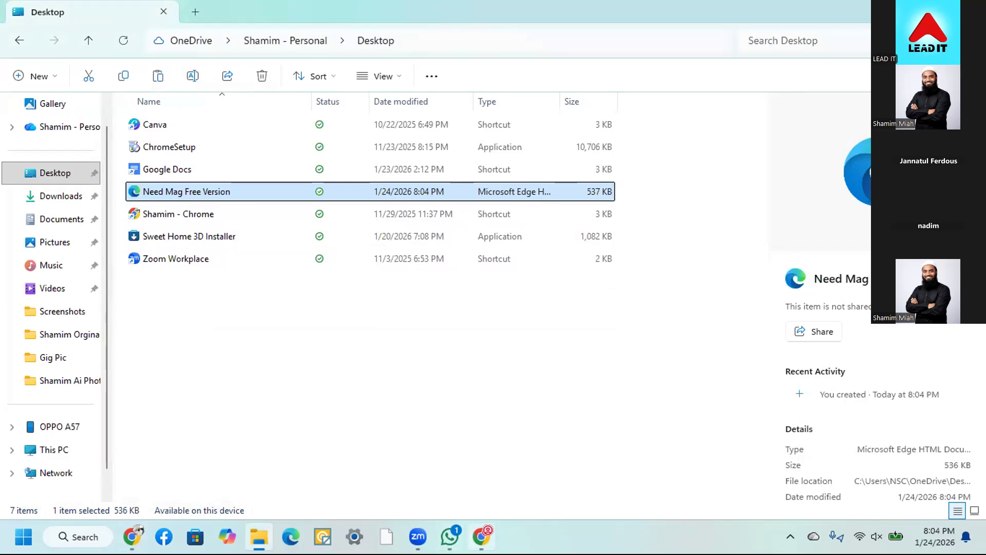
{"action": "left_click", "coordinate": [481, 536]}
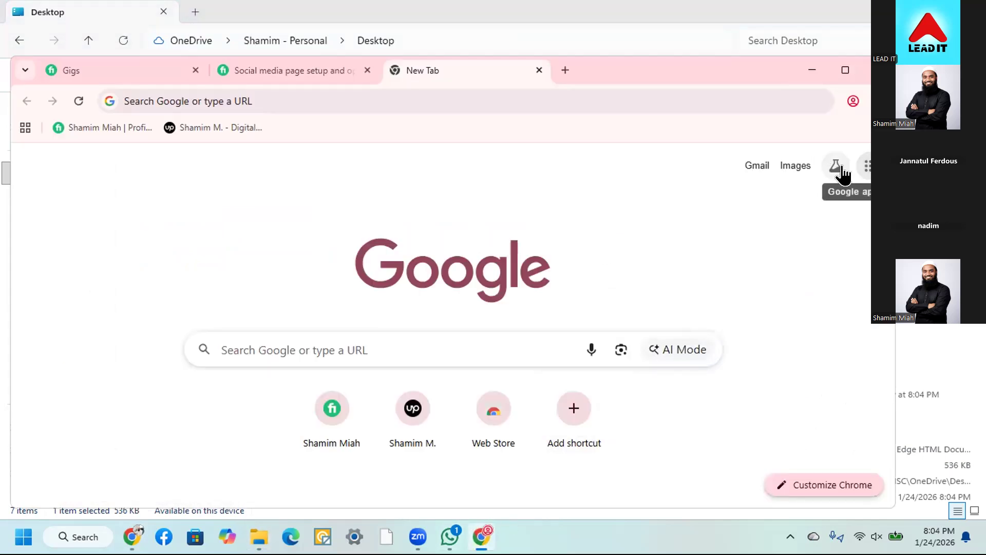
{"action": "left_click", "coordinate": [868, 166]}
{"action": "scroll", "coordinate": [755, 329], "scroll_direction": "down", "scroll_amount": 2}
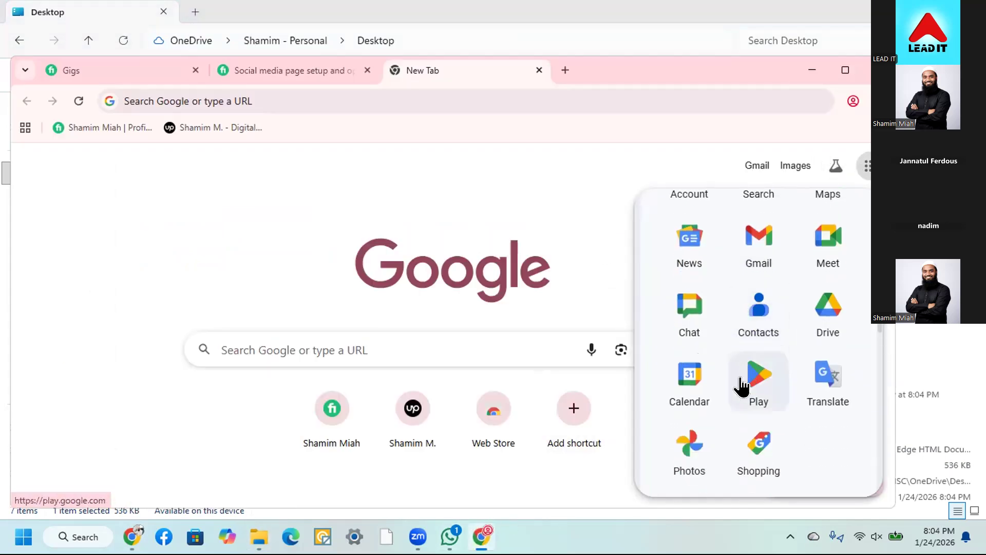
{"action": "scroll", "coordinate": [743, 380], "scroll_direction": "down", "scroll_amount": 4}
{"action": "scroll", "coordinate": [755, 421], "scroll_direction": "down", "scroll_amount": 5}
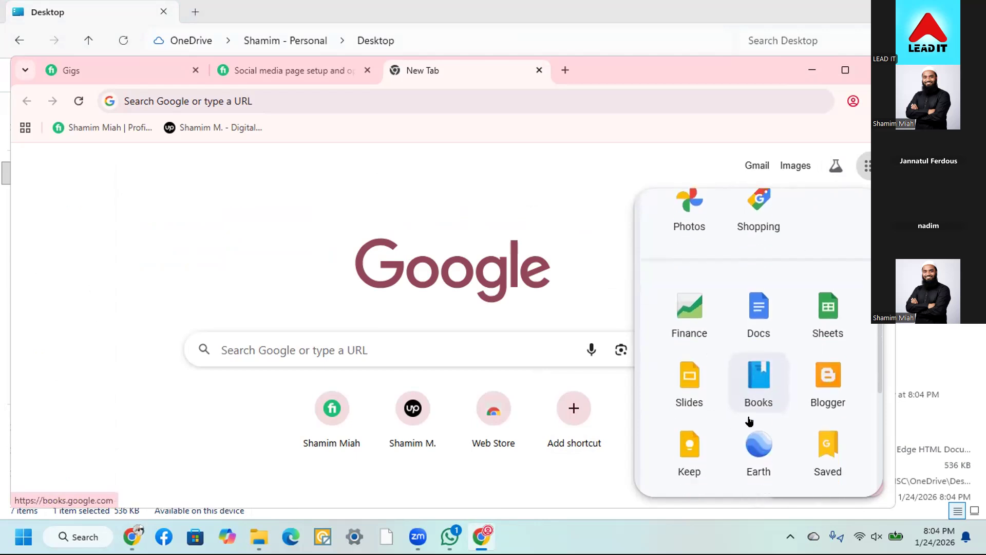
{"action": "scroll", "coordinate": [764, 435], "scroll_direction": "down", "scroll_amount": 2}
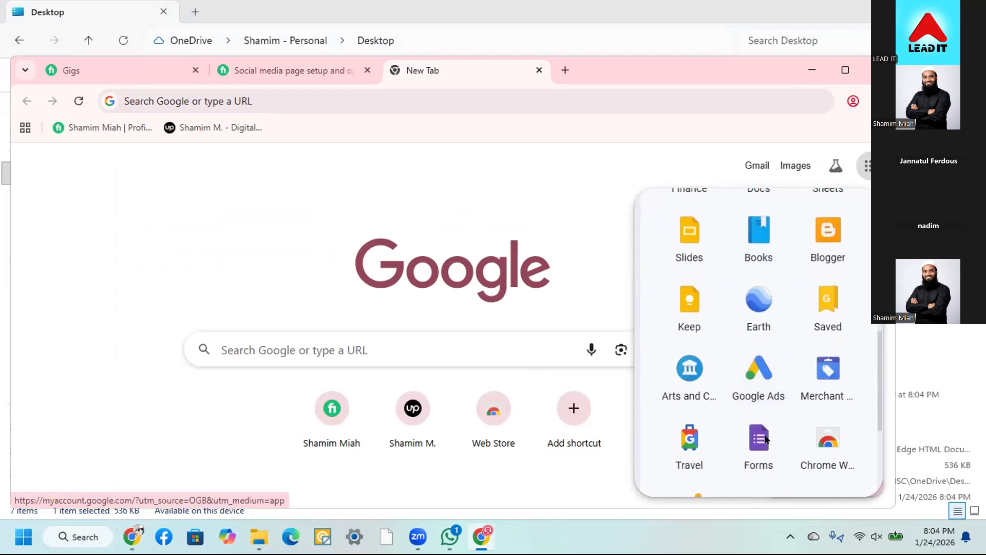
{"action": "scroll", "coordinate": [768, 436], "scroll_direction": "up", "scroll_amount": 7}
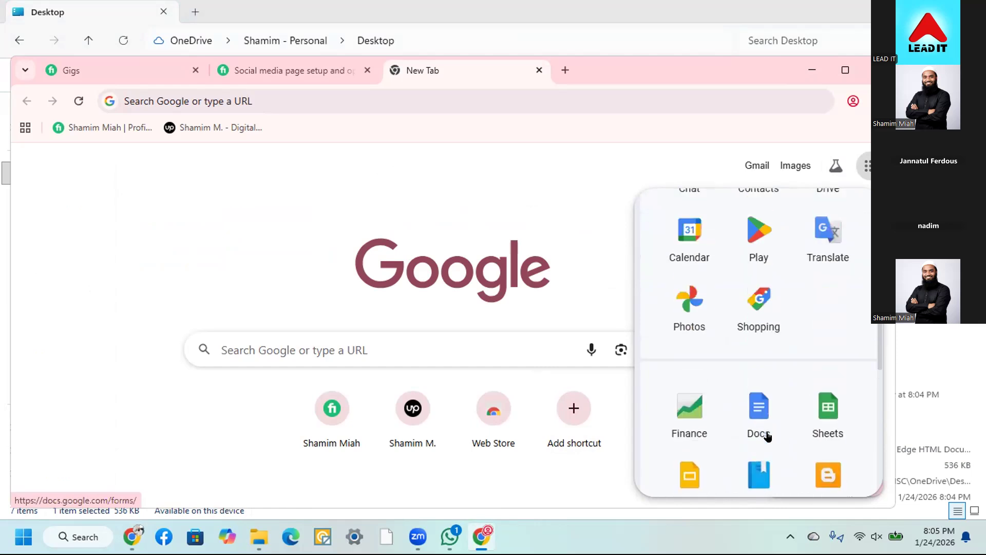
{"action": "scroll", "coordinate": [768, 422], "scroll_direction": "up", "scroll_amount": 2}
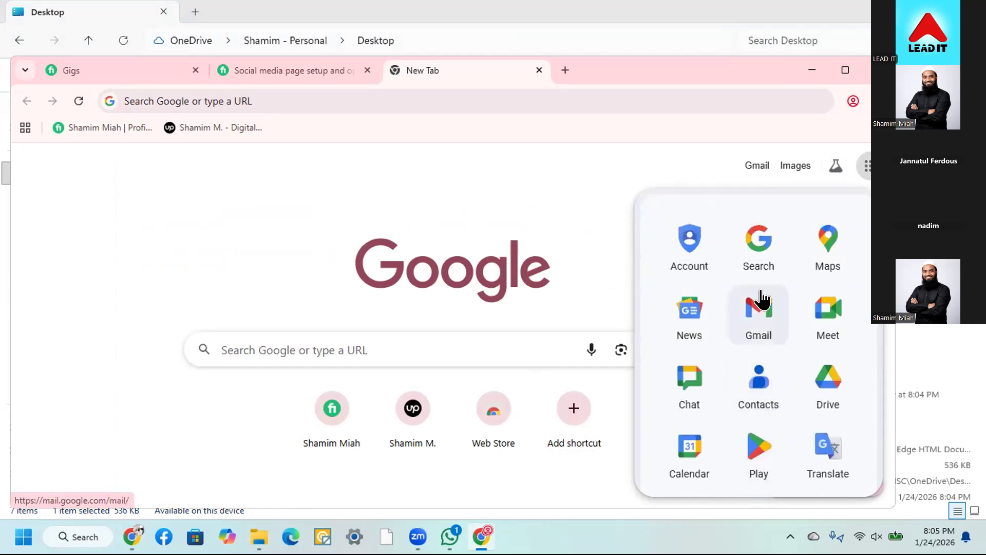
{"action": "left_click", "coordinate": [811, 383]}
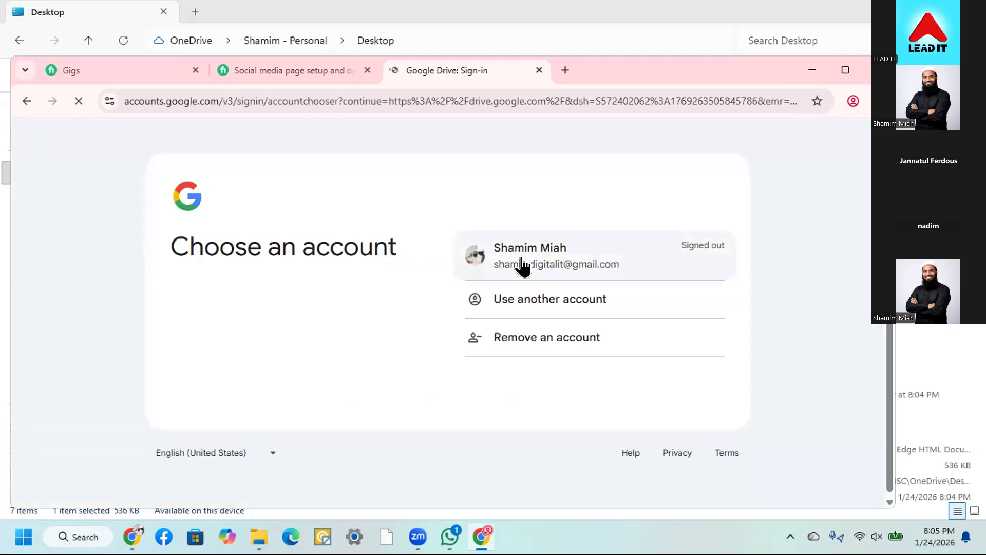
{"action": "left_click", "coordinate": [522, 264]}
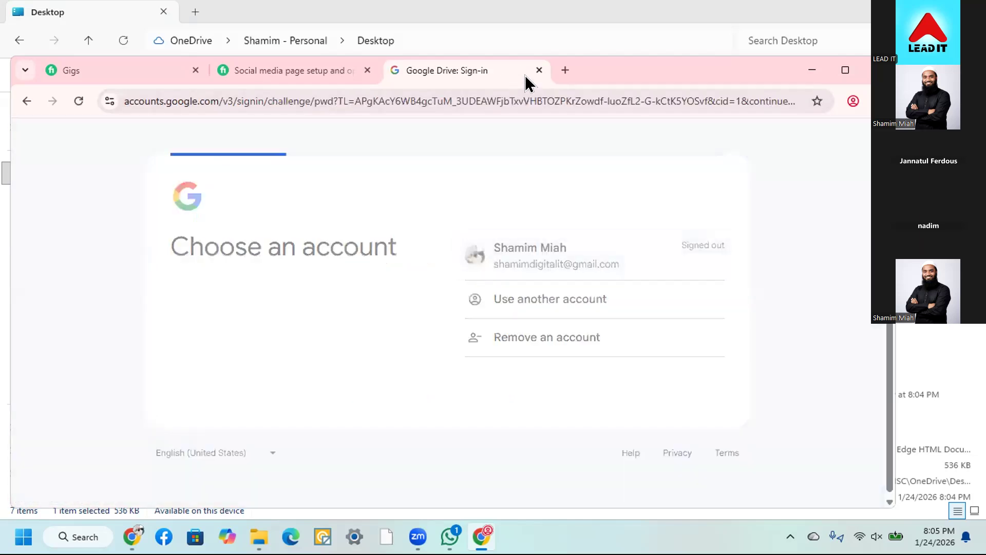
{"action": "left_click", "coordinate": [539, 71]}
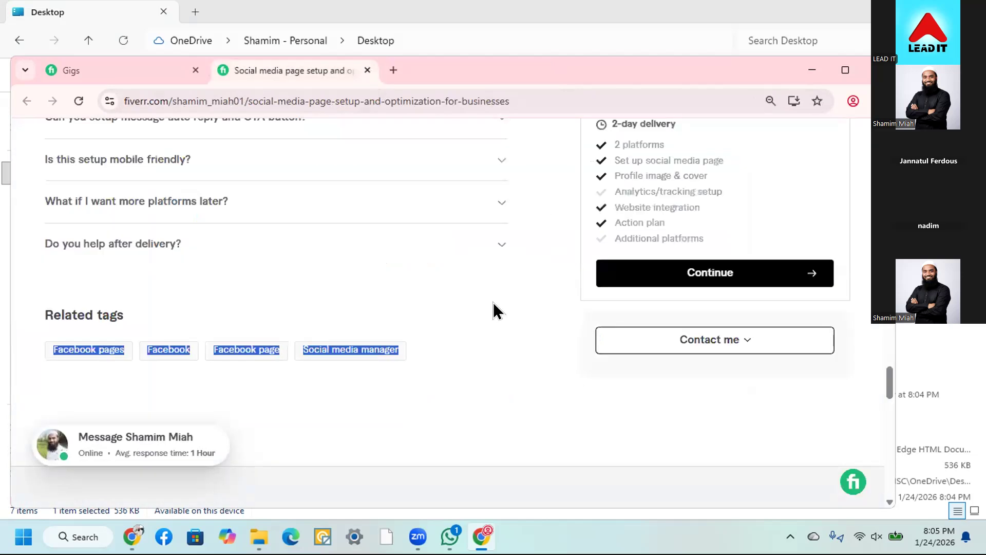
Switch to the Chrome window with the NeedMag template page and search for "google" in that tab
{"action": "key", "text": "alt+Tab"}
{"action": "left_click", "coordinate": [481, 537]}
{"action": "left_click", "coordinate": [132, 536]}
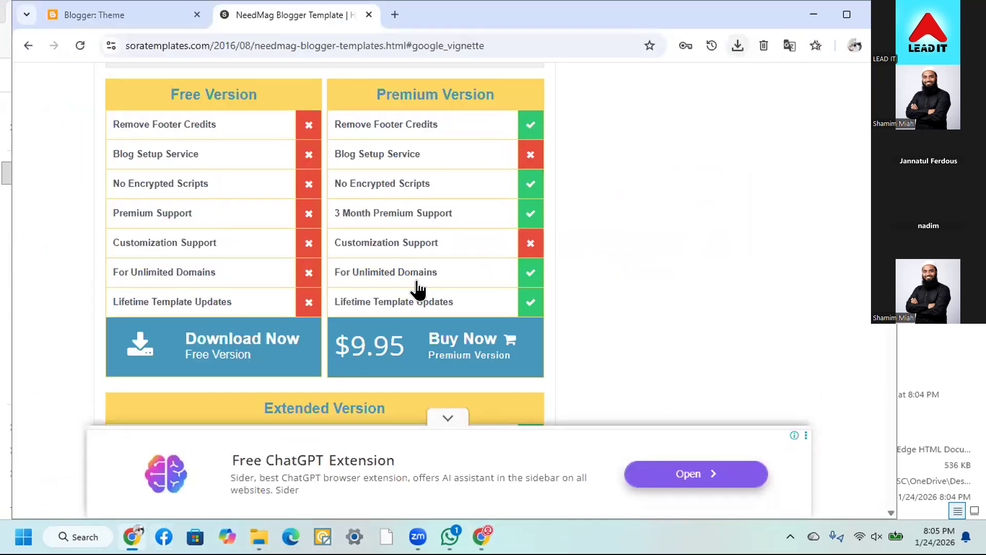
{"action": "scroll", "coordinate": [674, 158], "scroll_direction": "up", "scroll_amount": 5}
{"action": "left_click", "coordinate": [494, 41]}
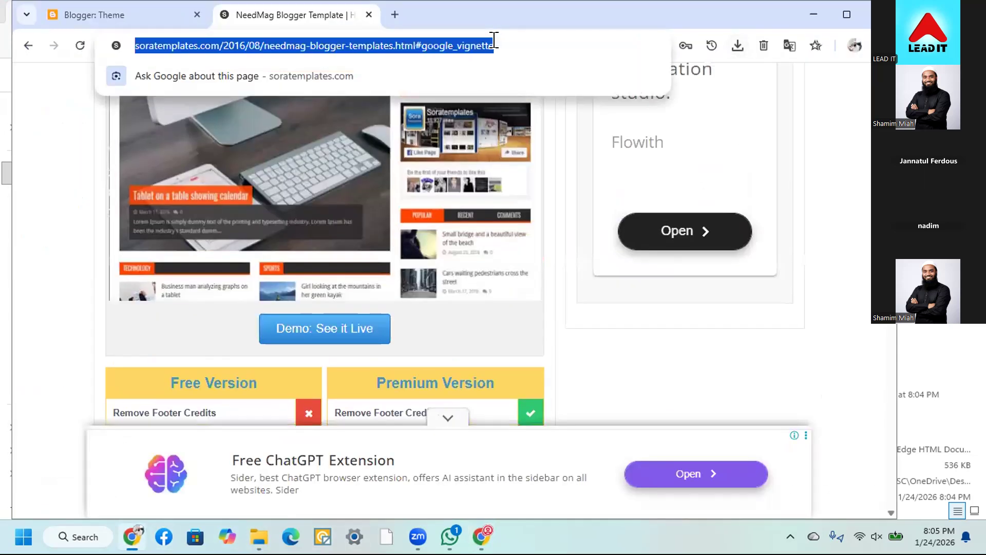
{"action": "type", "text": "g"}
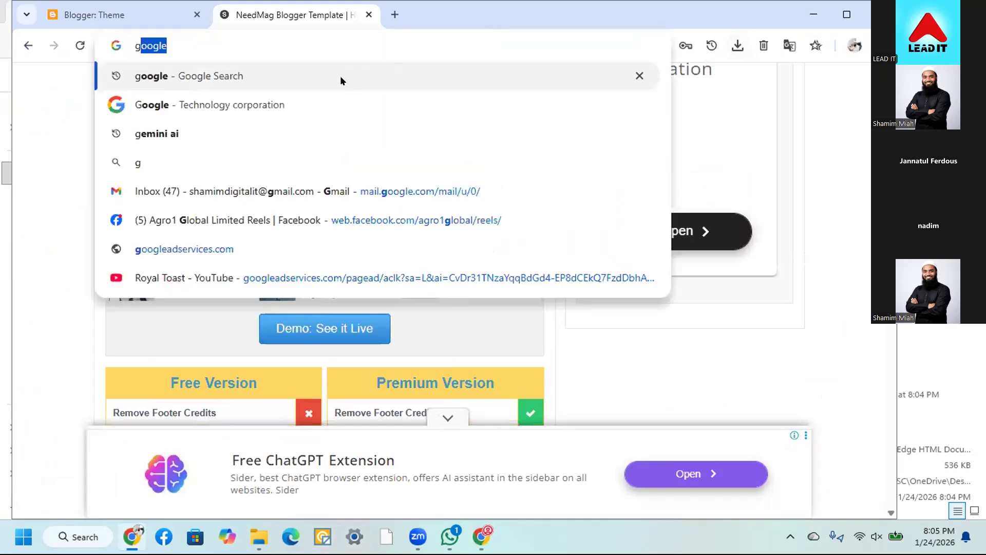
{"action": "left_click", "coordinate": [269, 101]}
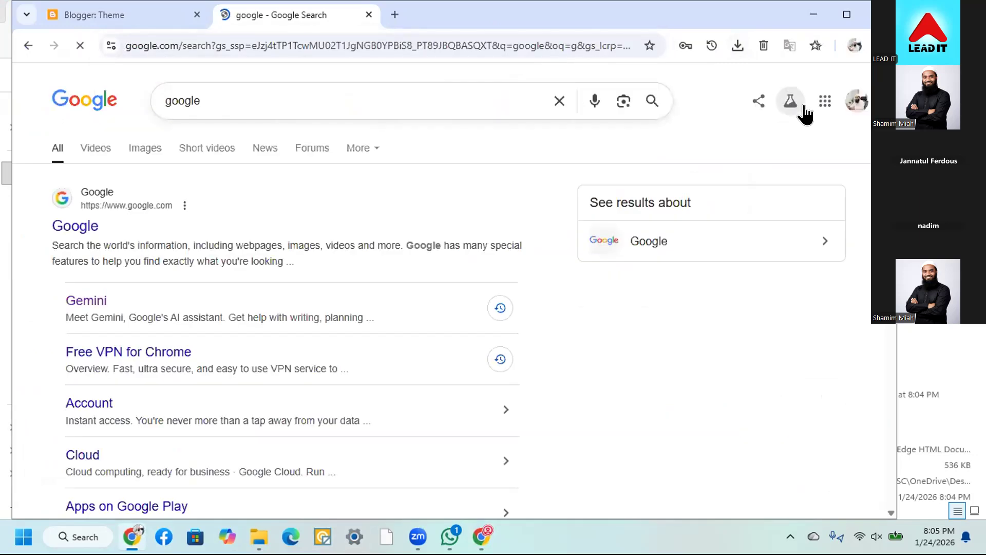
Open Google Drive from the Google apps list of the signed-in account
{"action": "left_click", "coordinate": [820, 105]}
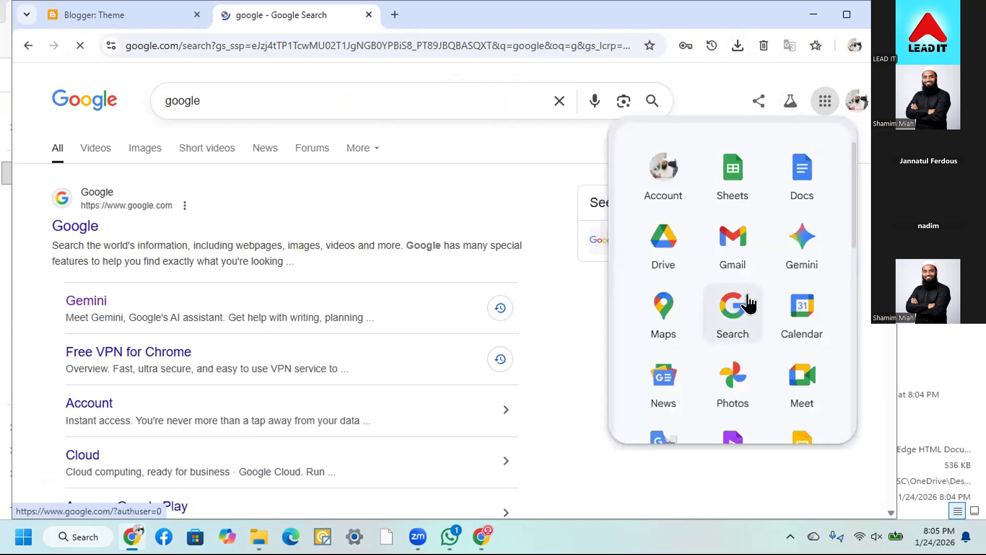
{"action": "scroll", "coordinate": [745, 303], "scroll_direction": "down", "scroll_amount": 2}
{"action": "scroll", "coordinate": [768, 347], "scroll_direction": "down", "scroll_amount": 5}
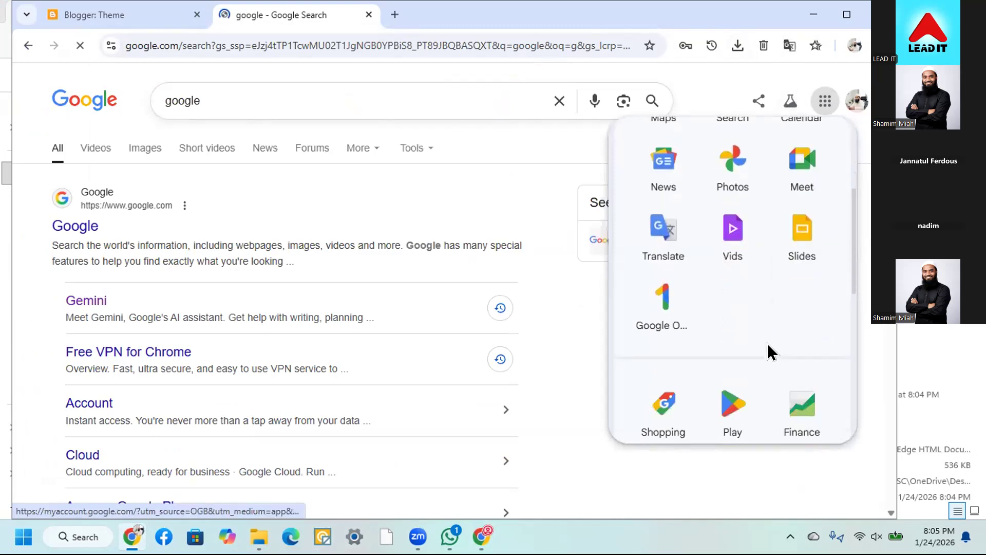
{"action": "scroll", "coordinate": [755, 350], "scroll_direction": "up", "scroll_amount": 5}
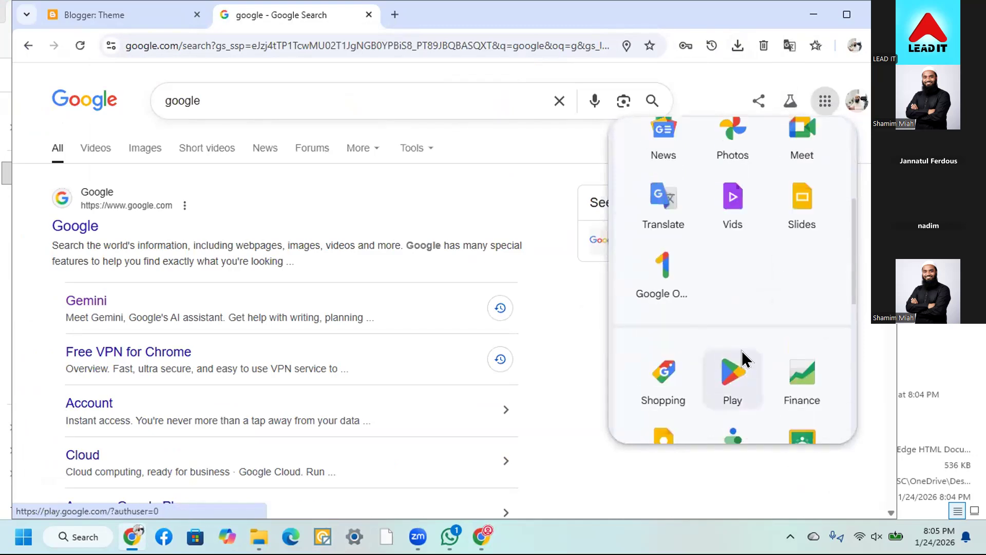
{"action": "scroll", "coordinate": [766, 247], "scroll_direction": "up", "scroll_amount": 4}
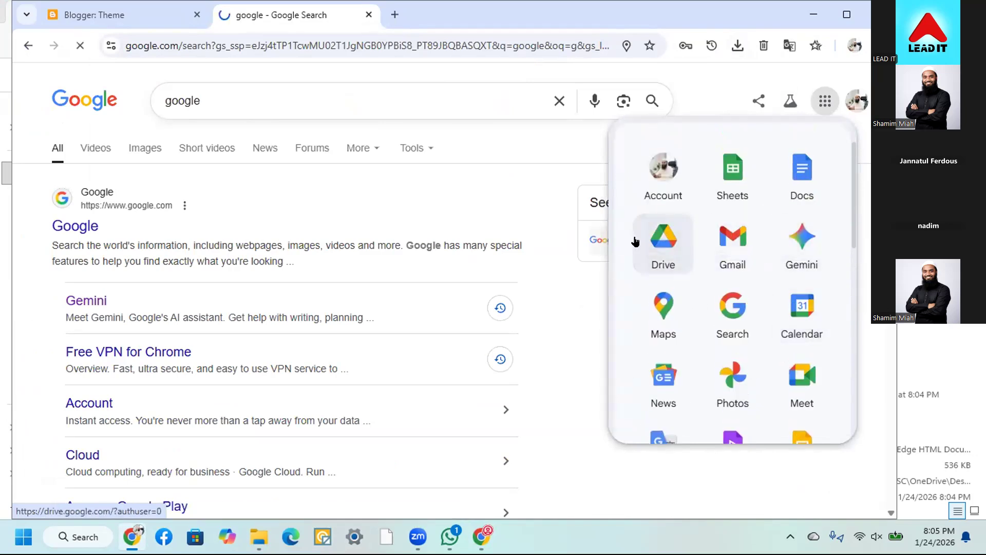
{"action": "left_click", "coordinate": [636, 240]}
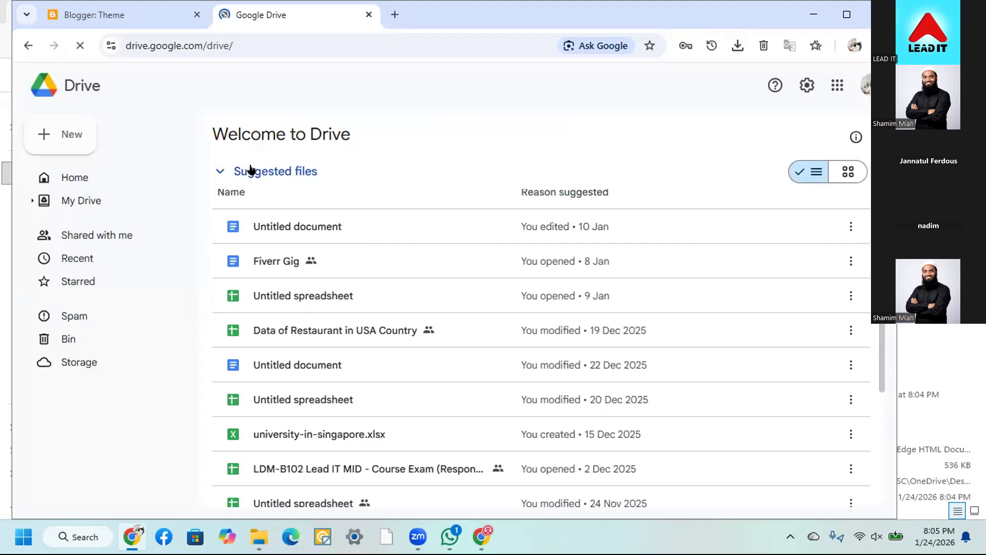
{"action": "left_click", "coordinate": [62, 141]}
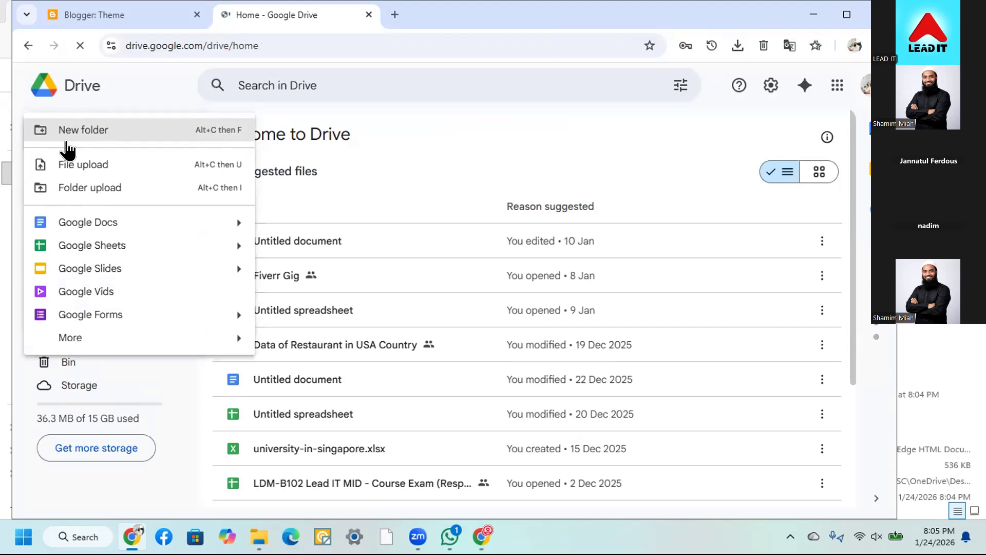
{"action": "left_click", "coordinate": [491, 151]}
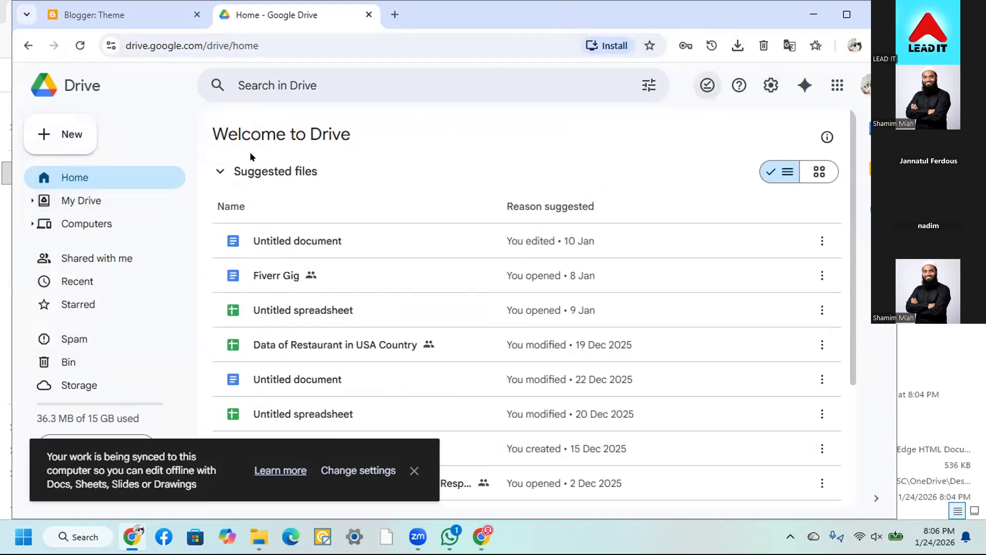
{"action": "left_click", "coordinate": [81, 137]}
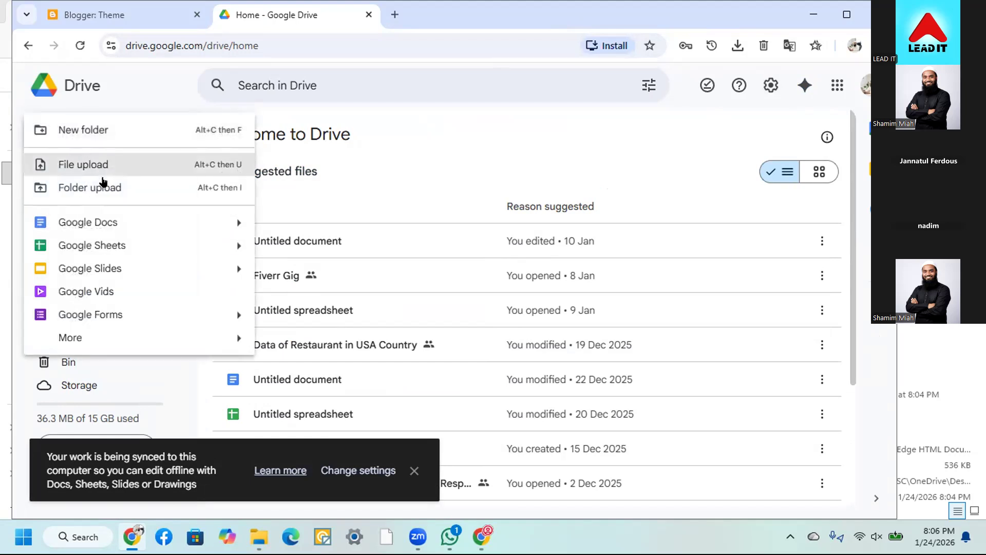
{"action": "left_click", "coordinate": [109, 188]}
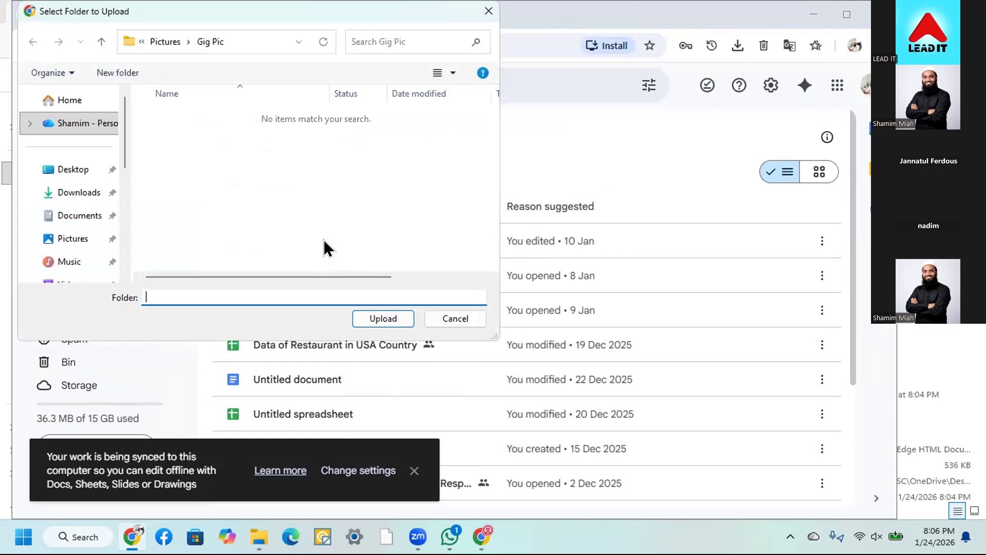
{"action": "left_click", "coordinate": [69, 170]}
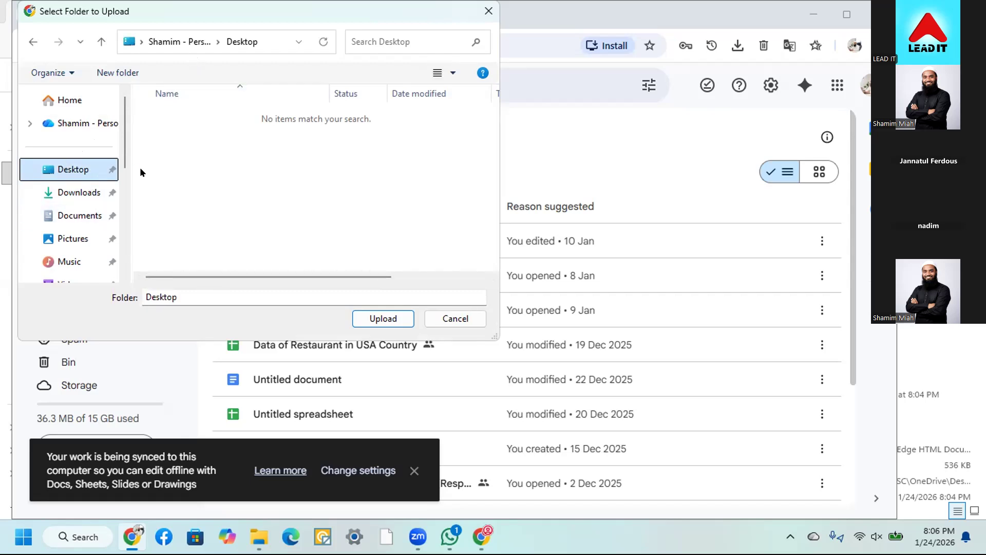
{"action": "left_click", "coordinate": [56, 194]}
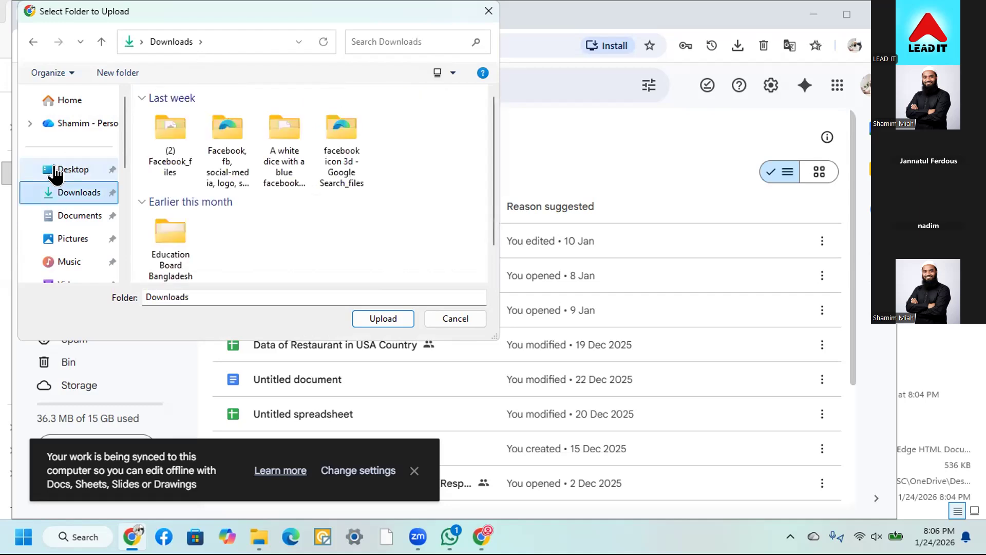
{"action": "left_click", "coordinate": [57, 173]}
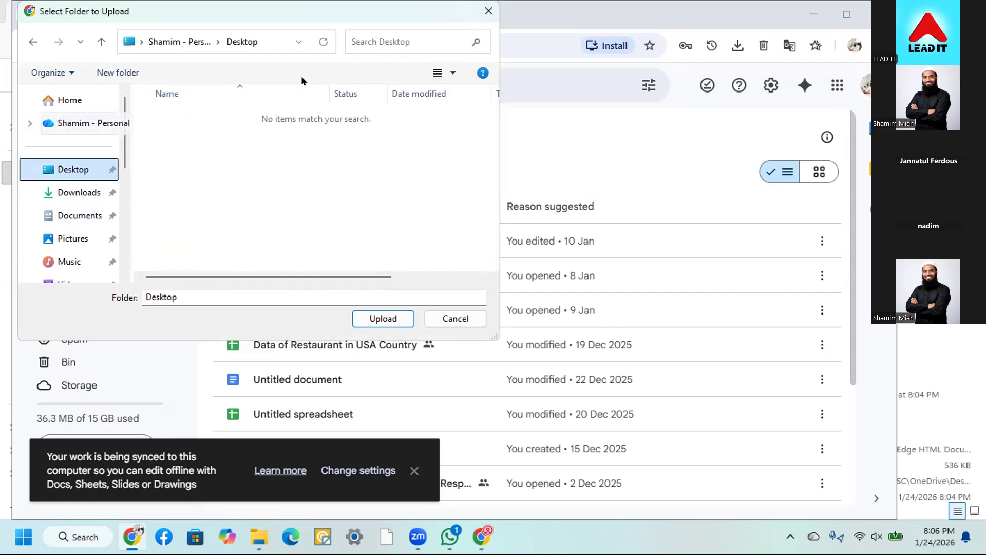
{"action": "left_click", "coordinate": [489, 11]}
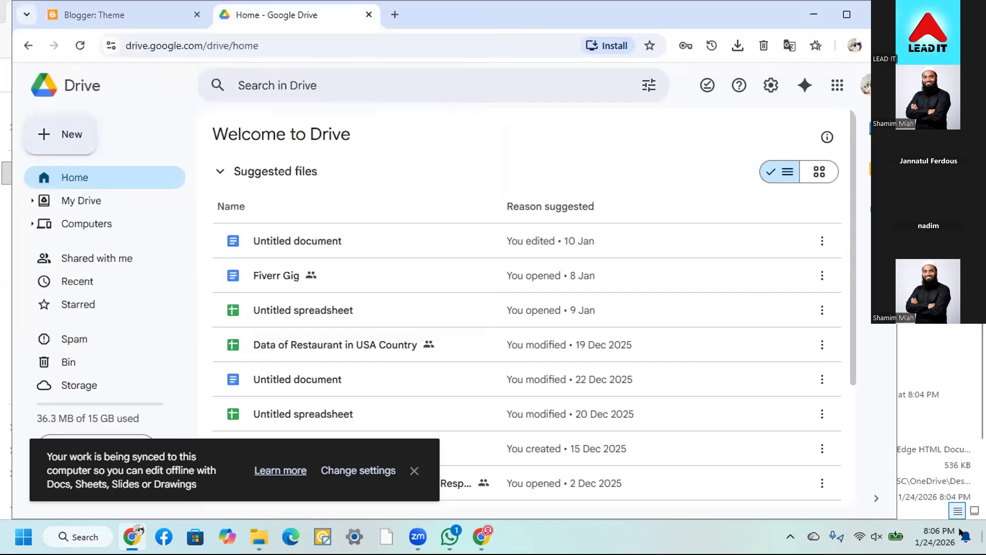
Upload the Need Mag Free Version file from the desktop to Google Drive and reload the Drive page
{"action": "left_click", "coordinate": [984, 536]}
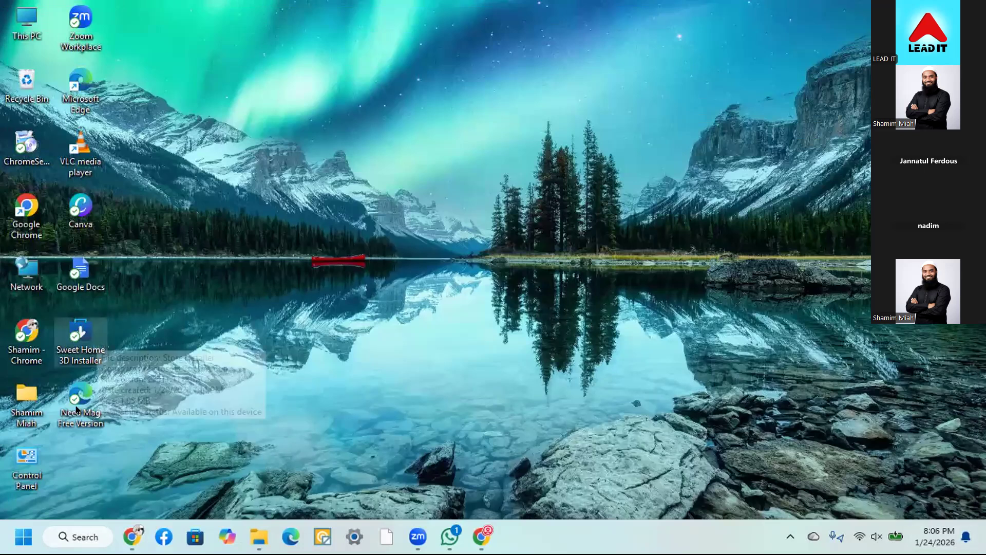
{"action": "left_click_drag", "start_coordinate": [105, 411], "coordinate": [483, 532]}
{"action": "left_click_drag", "start_coordinate": [168, 507], "coordinate": [316, 236]}
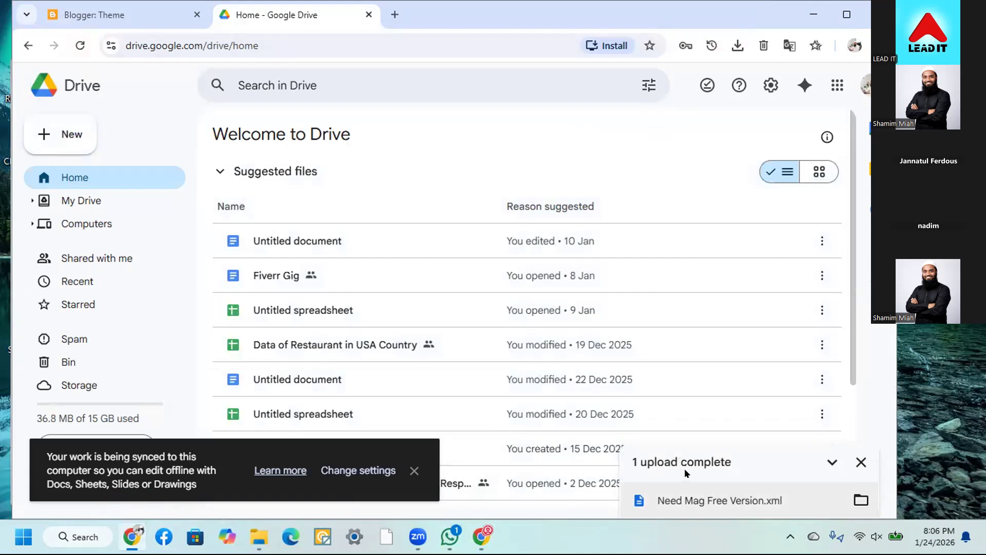
{"action": "left_click", "coordinate": [78, 47]}
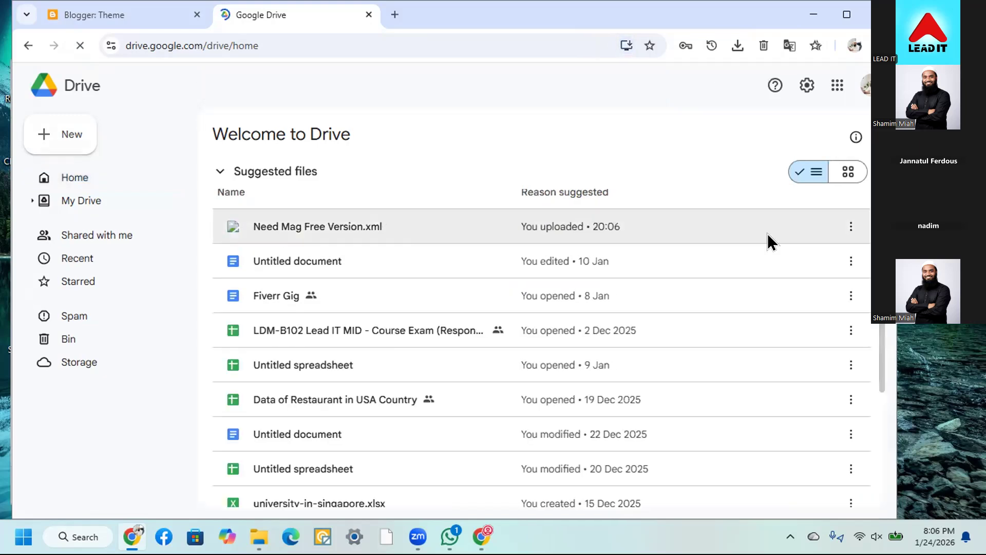
Open the uploaded Need Mag Free Version.xml file in the Drive preview
{"action": "left_click", "coordinate": [850, 229]}
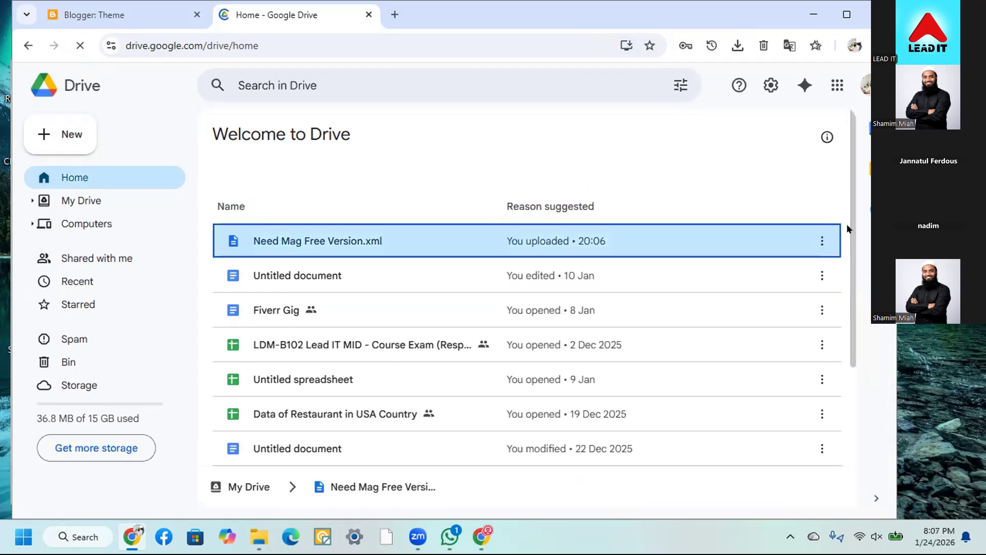
{"action": "left_click", "coordinate": [821, 242]}
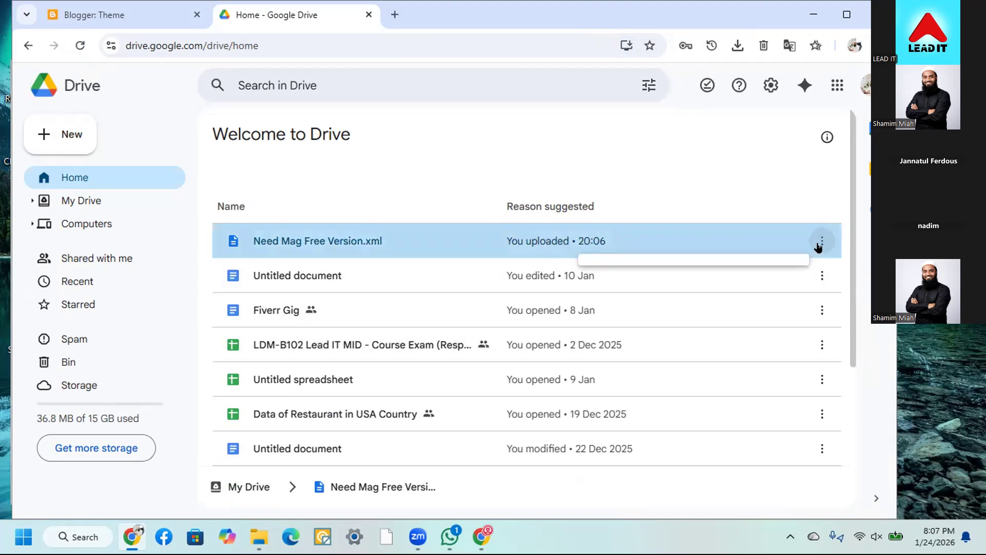
{"action": "double_click", "coordinate": [444, 243]}
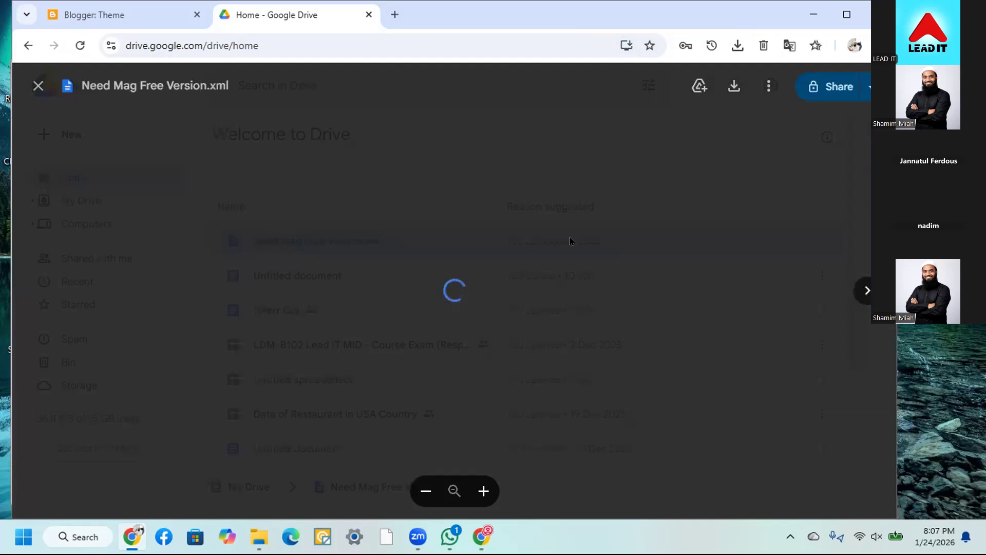
{"action": "left_click", "coordinate": [571, 238]}
{"action": "left_click", "coordinate": [817, 240]}
{"action": "left_click", "coordinate": [504, 237]}
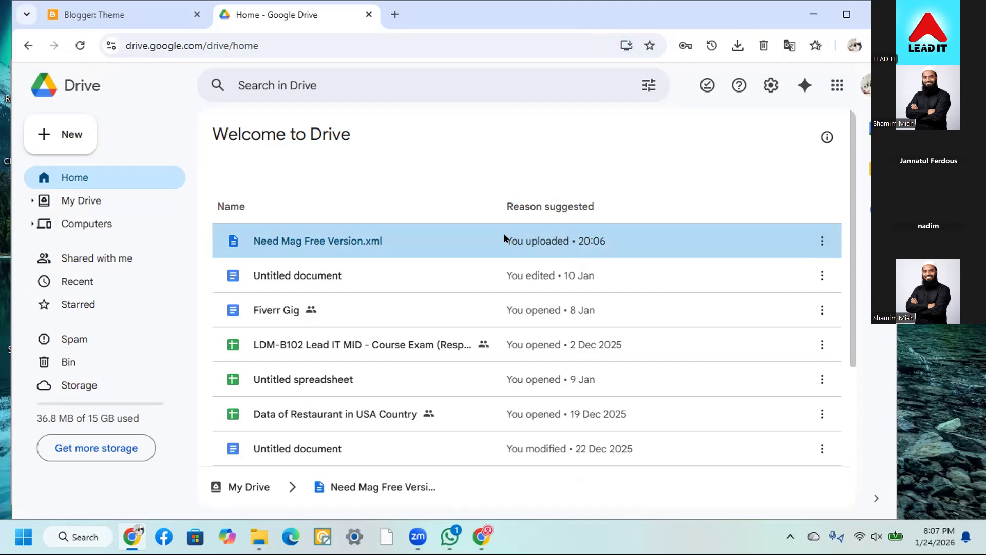
{"action": "double_click", "coordinate": [336, 243]}
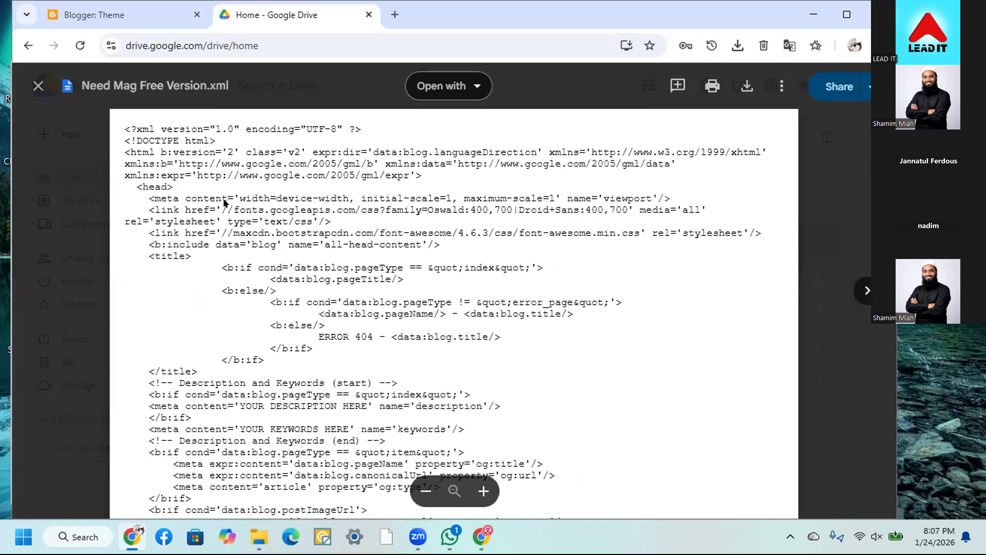
Share Need Mag Free Version.xml with general access set to Anyone with the link, and copy its link
{"action": "left_click", "coordinate": [822, 87]}
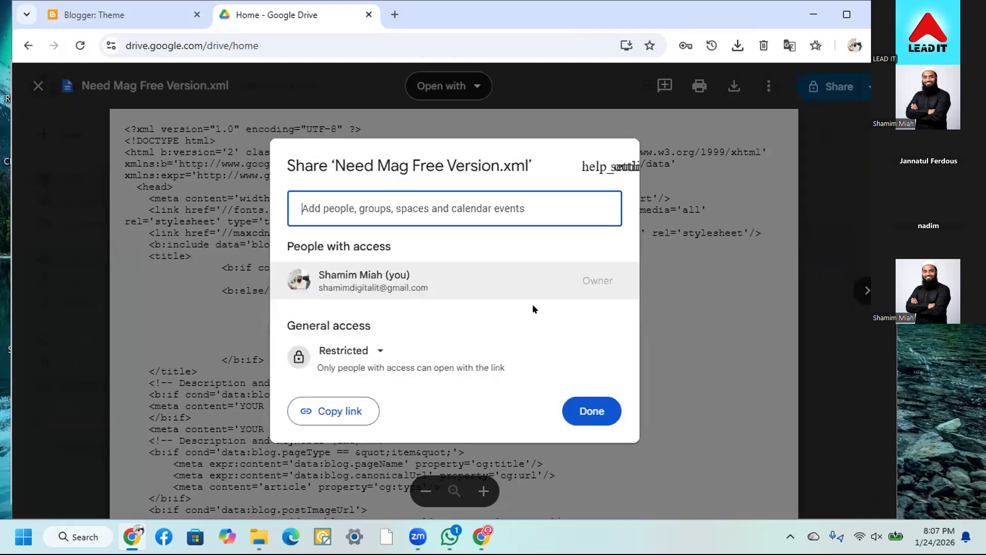
{"action": "left_click", "coordinate": [340, 351]}
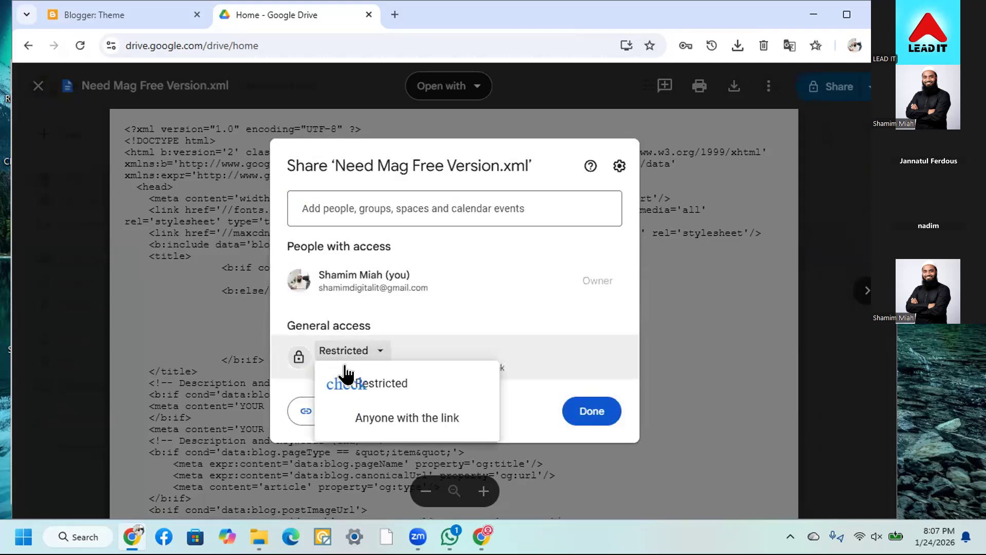
{"action": "left_click", "coordinate": [355, 417]}
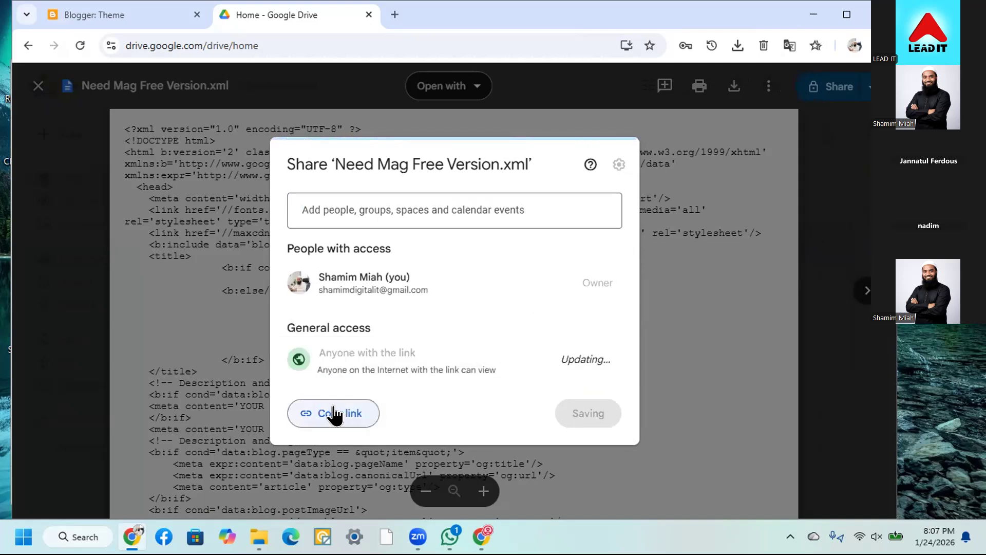
{"action": "left_click", "coordinate": [334, 414]}
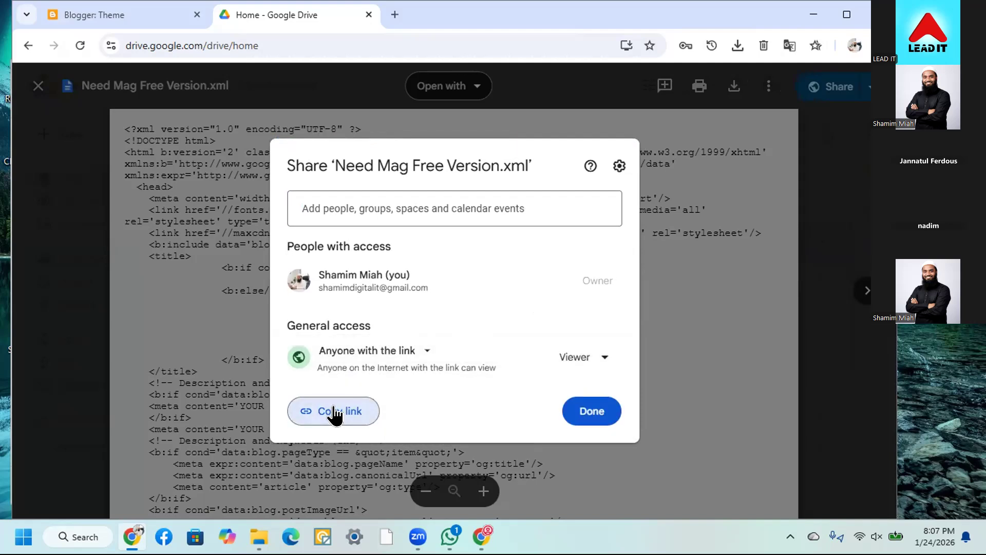
Go to the Facebook site web.facebook.com in the current browser tab
{"action": "left_click", "coordinate": [266, 33]}
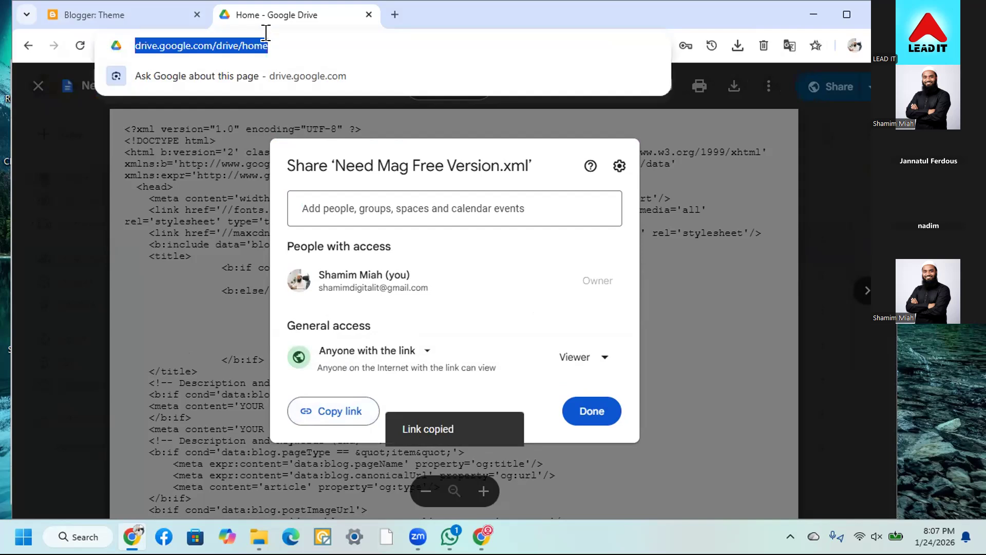
{"action": "type", "text": "fa"}
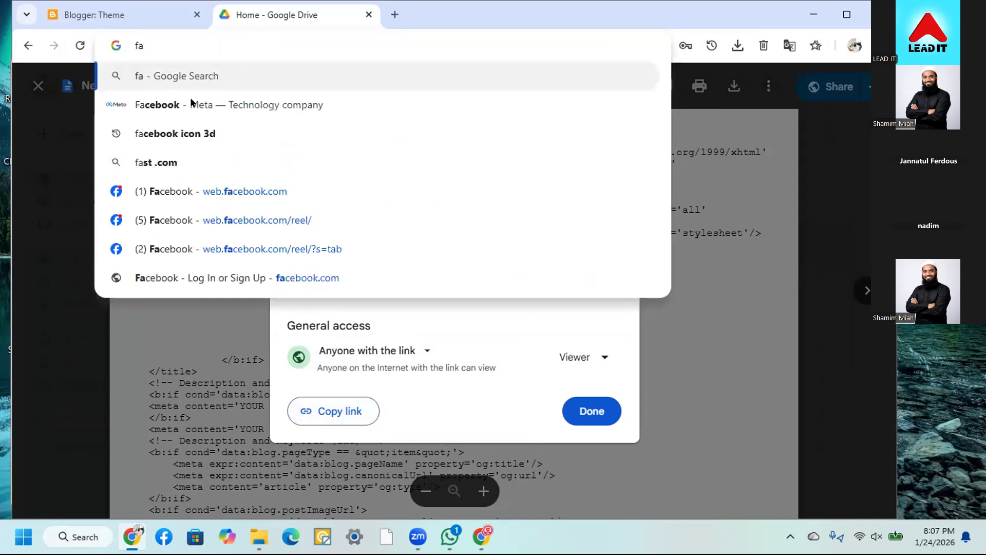
{"action": "left_click", "coordinate": [168, 193]}
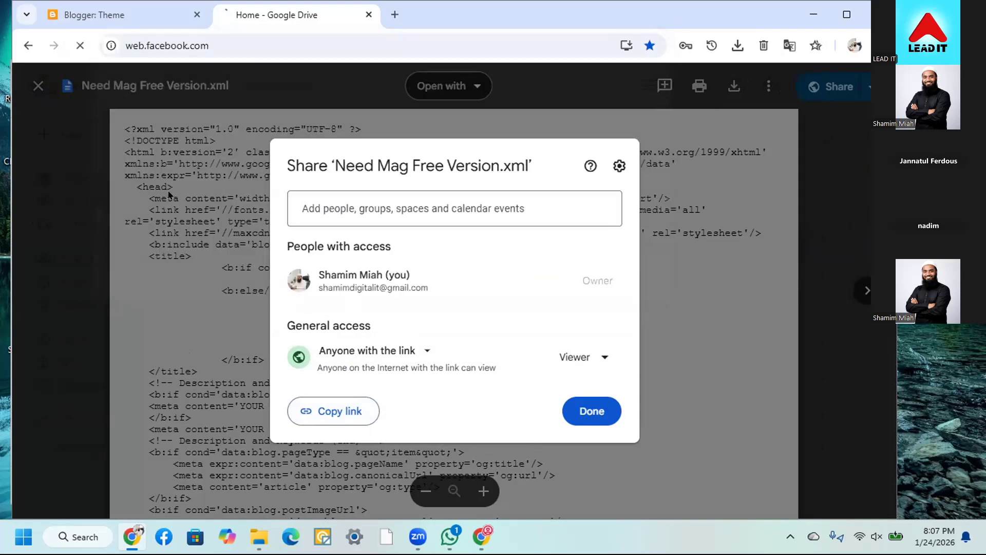
Close the Google Drive tab with the shared template file
{"action": "left_click", "coordinate": [365, 14]}
{"action": "left_click", "coordinate": [482, 536]}
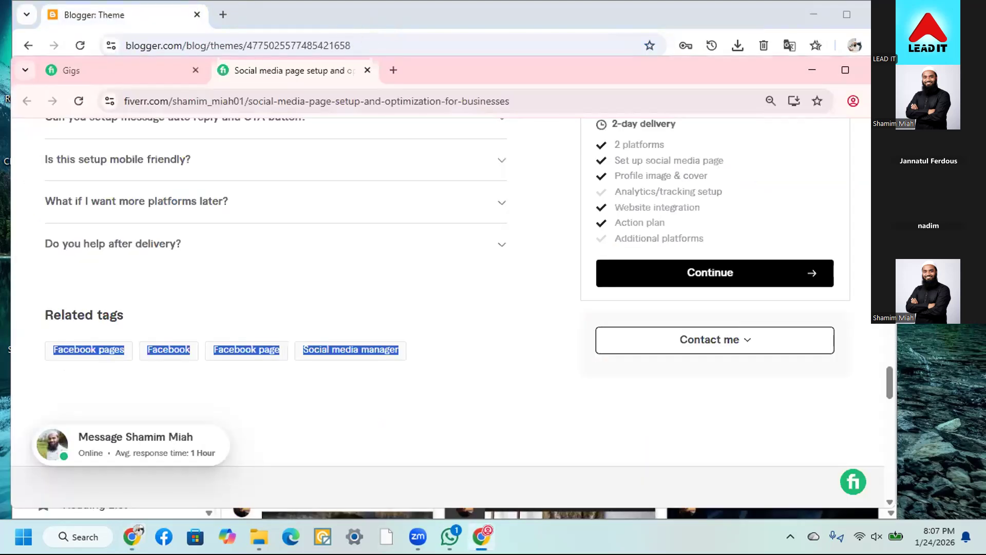
{"action": "left_click", "coordinate": [295, 102]}
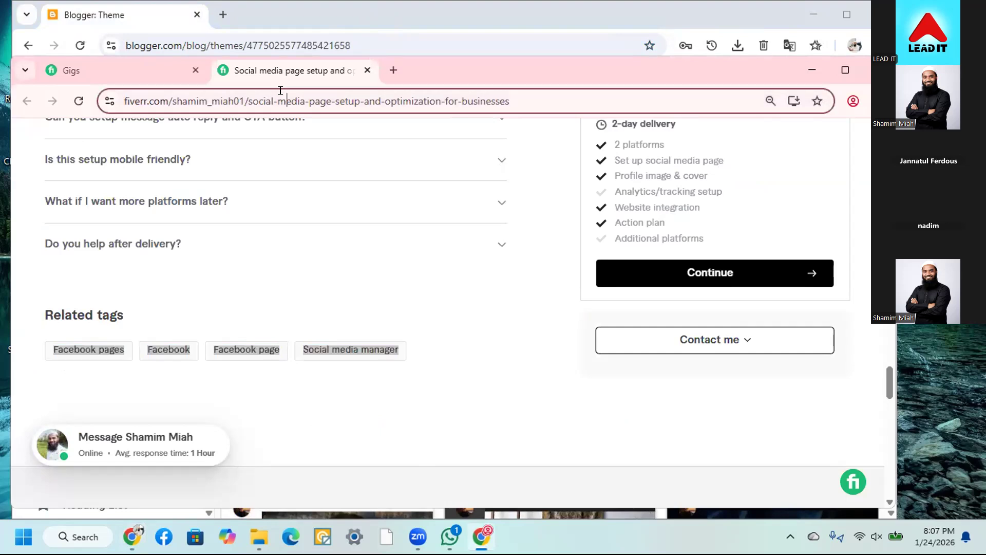
{"action": "type", "text": "fa"}
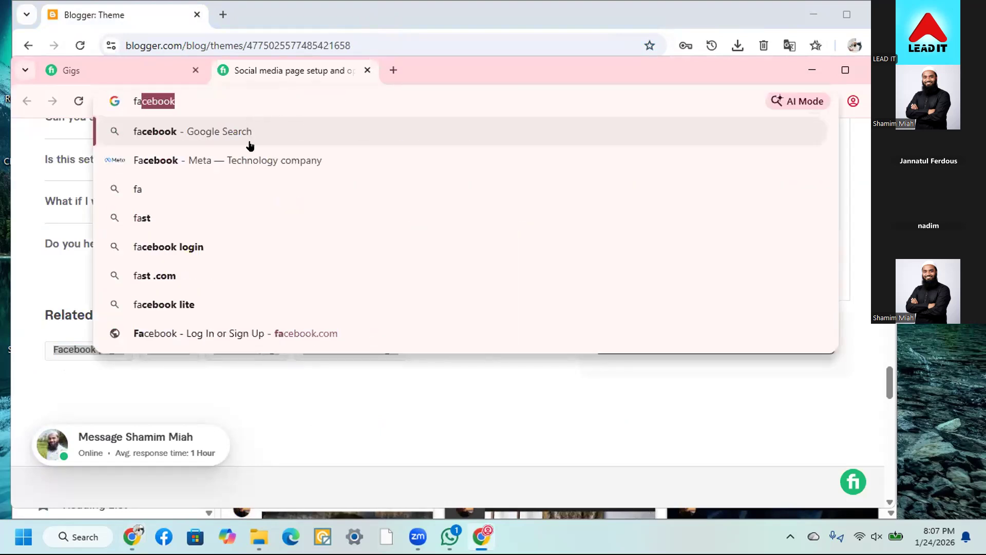
{"action": "key", "text": "Return"}
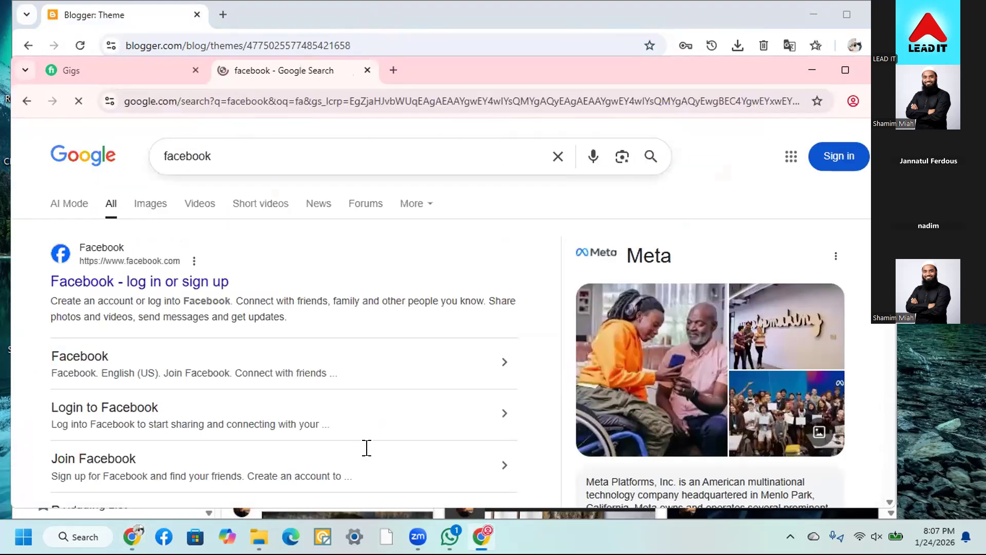
{"action": "left_click", "coordinate": [482, 537]}
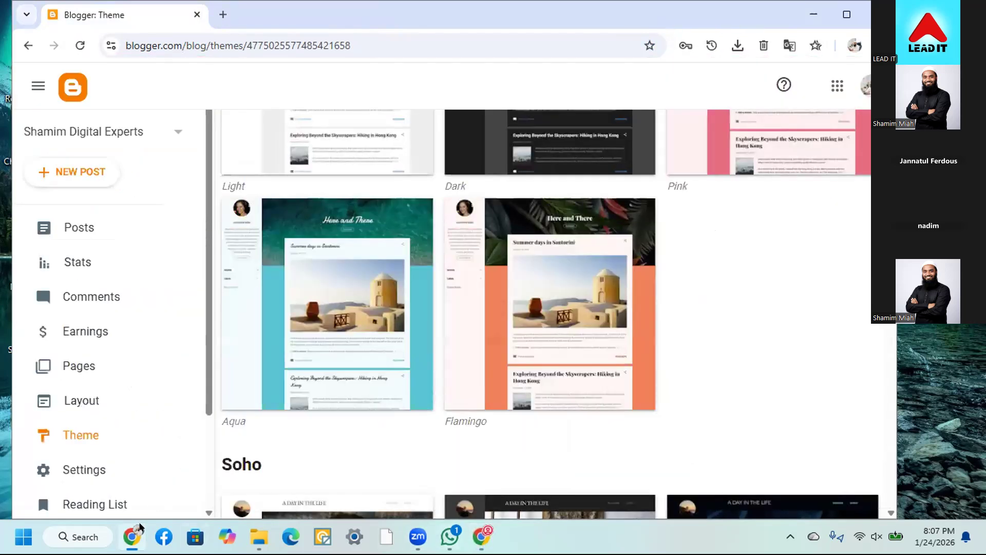
{"action": "left_click", "coordinate": [135, 534]}
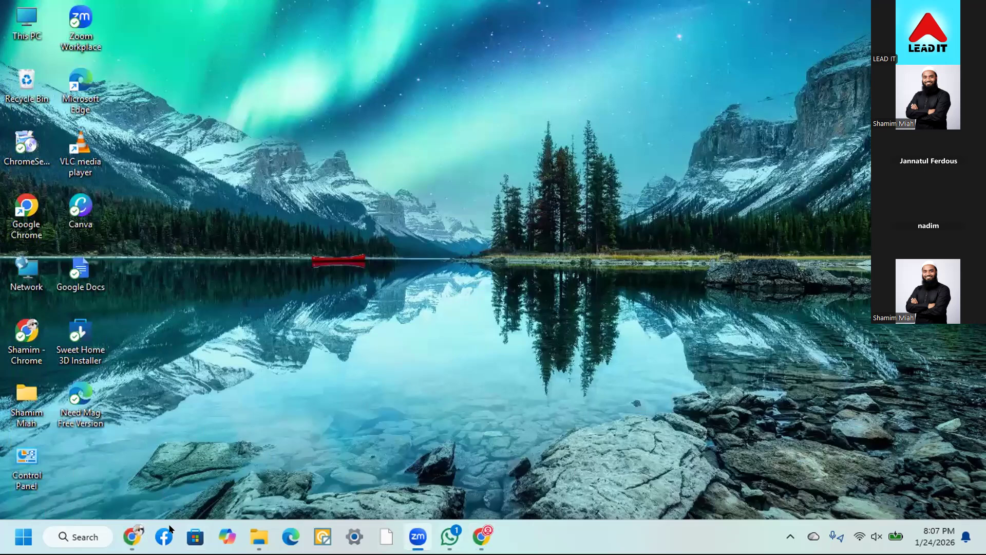
{"action": "left_click", "coordinate": [132, 536]}
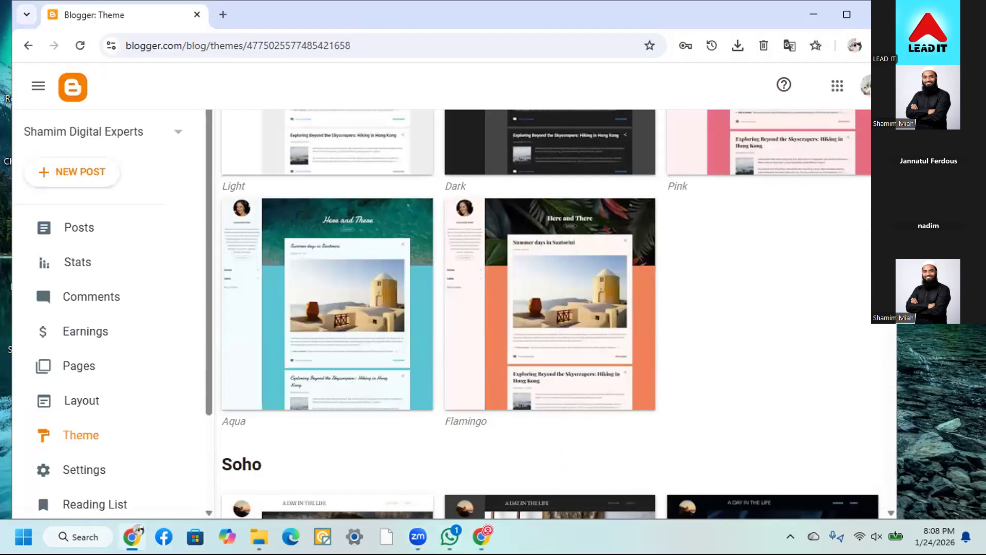
Open web.facebook.com in a new browser tab and go to the LDM102 group
{"action": "left_click", "coordinate": [224, 15]}
{"action": "type", "text": "fa"}
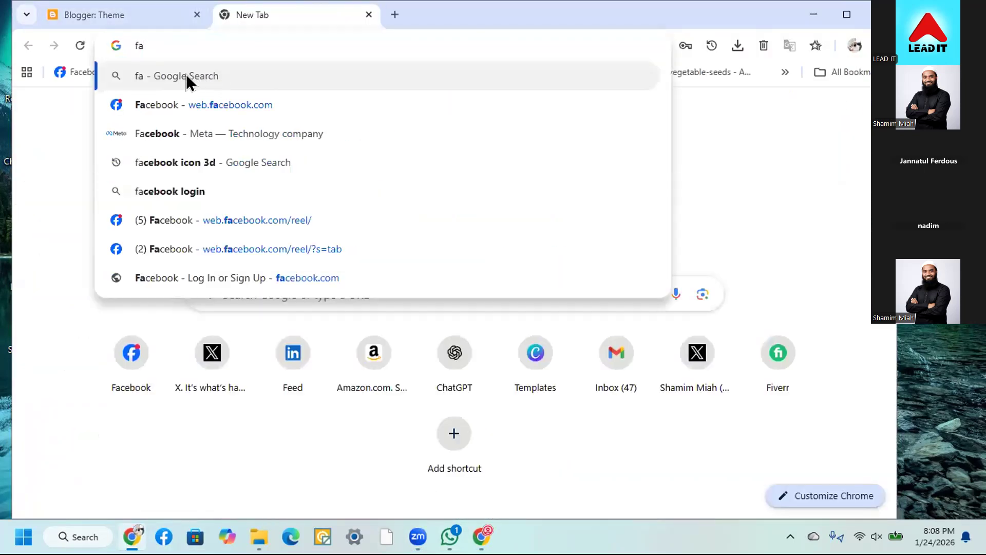
{"action": "left_click", "coordinate": [169, 102]}
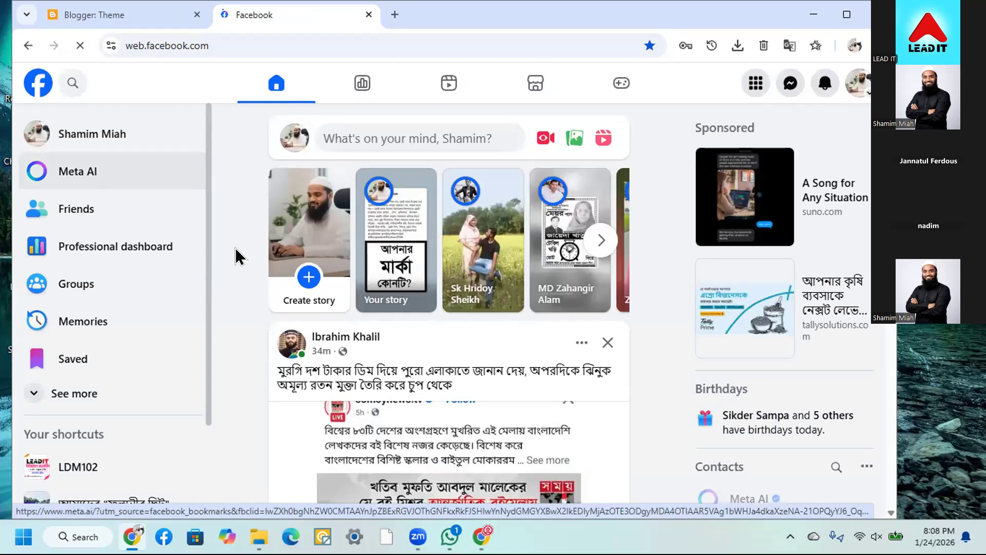
{"action": "scroll", "coordinate": [119, 465], "scroll_direction": "down", "scroll_amount": 1}
{"action": "left_click", "coordinate": [78, 469]}
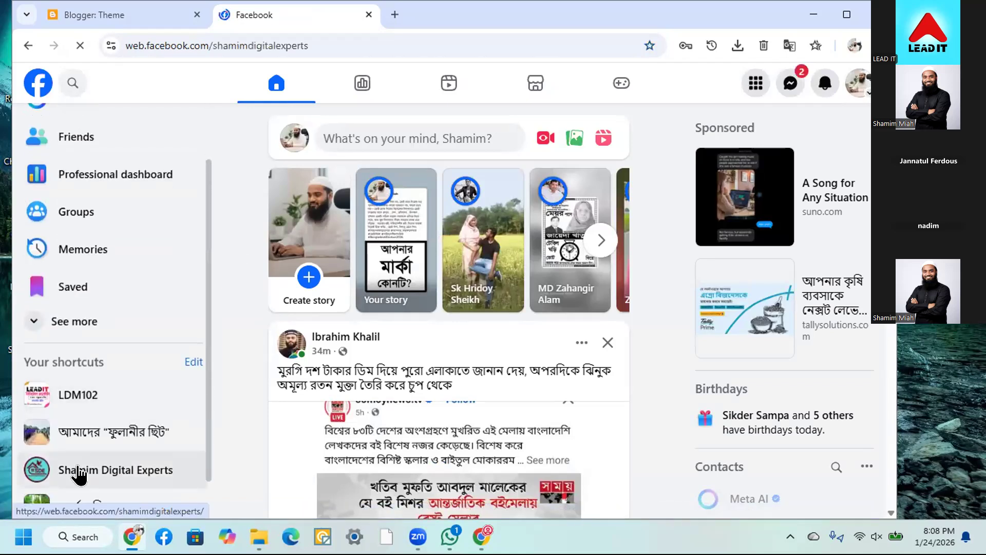
{"action": "left_click", "coordinate": [82, 401]}
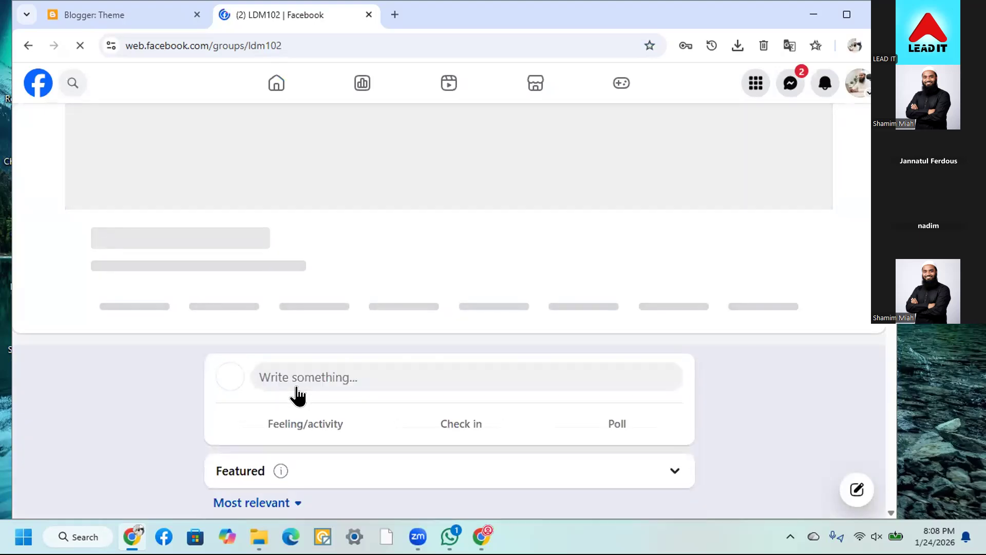
Post the copied Drive link as a comment on the Class: 31 post among the LDM102 group's featured posts
{"action": "scroll", "coordinate": [272, 363], "scroll_direction": "down", "scroll_amount": 4}
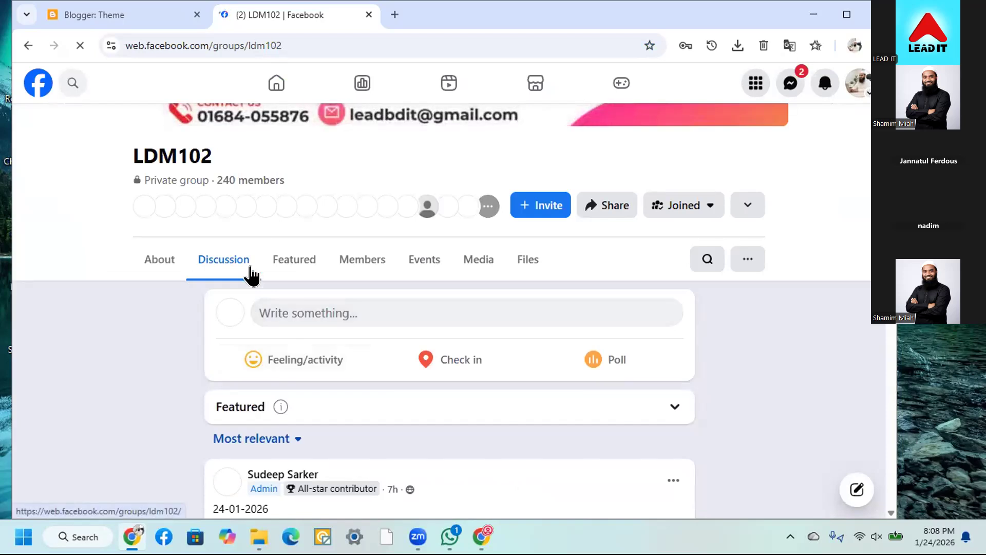
{"action": "left_click", "coordinate": [281, 267]}
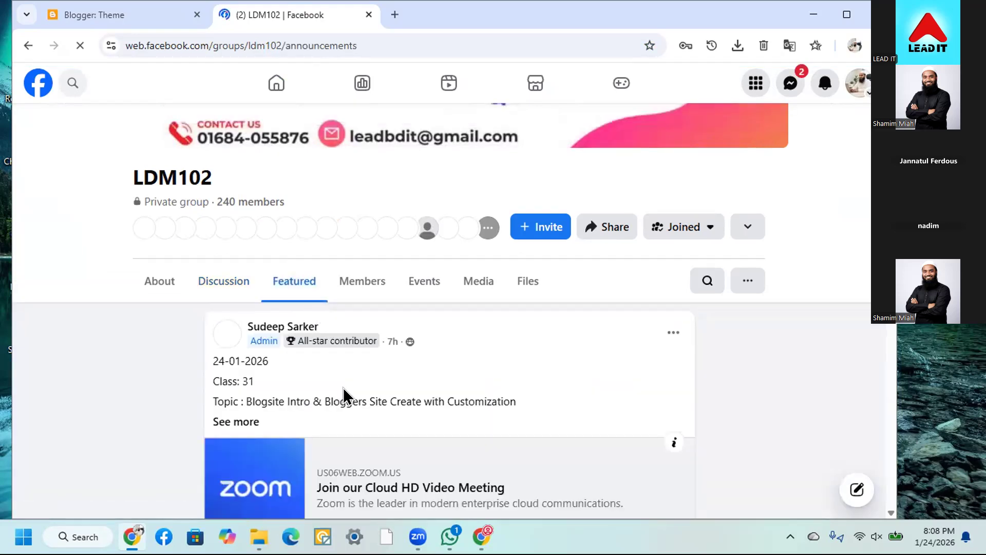
{"action": "scroll", "coordinate": [343, 387], "scroll_direction": "down", "scroll_amount": 4}
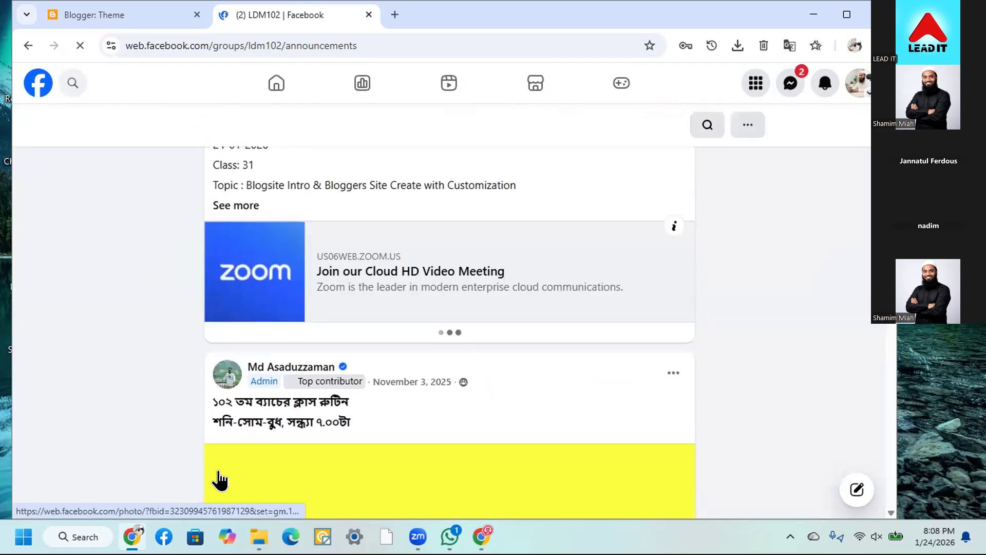
{"action": "scroll", "coordinate": [386, 327], "scroll_direction": "down", "scroll_amount": 1}
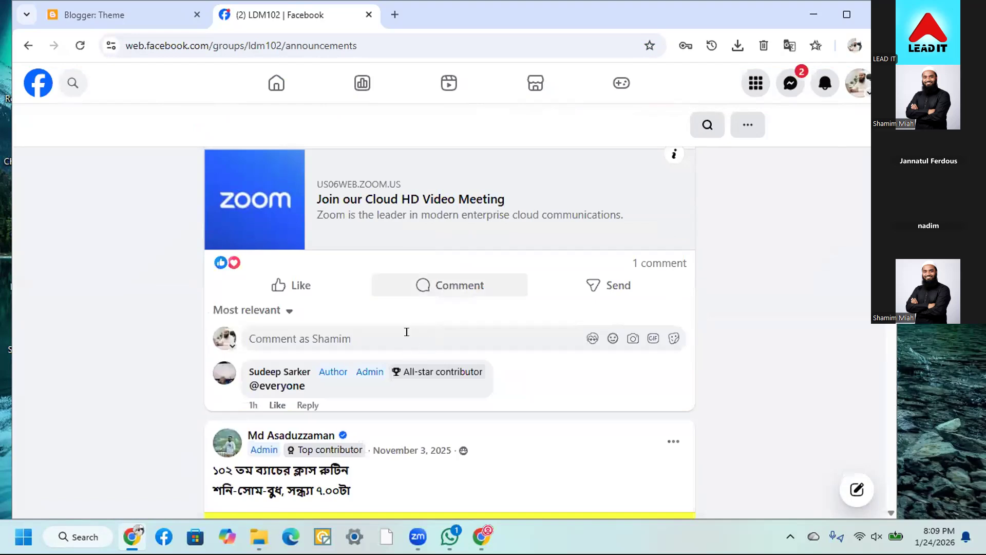
{"action": "left_click", "coordinate": [405, 333]}
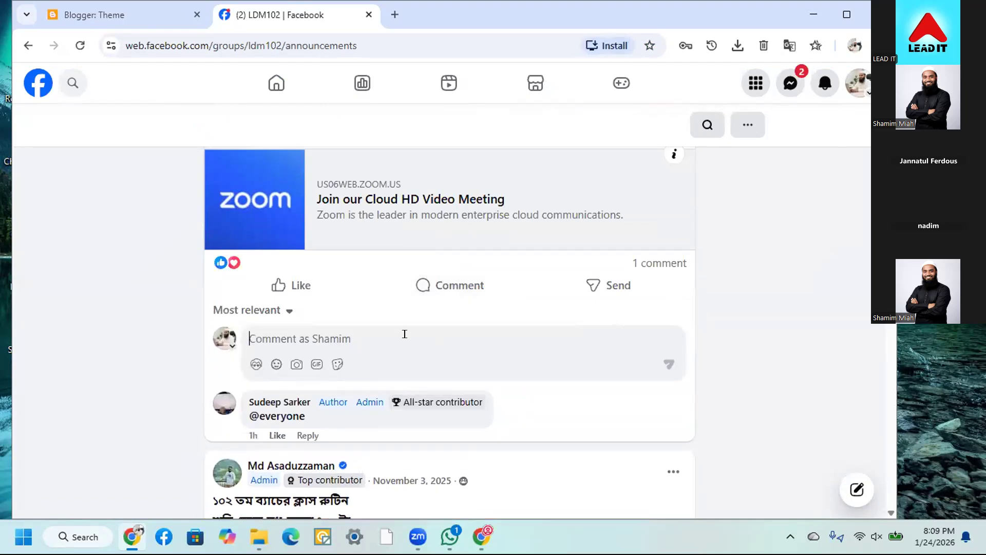
{"action": "key", "text": "ctrl+v"}
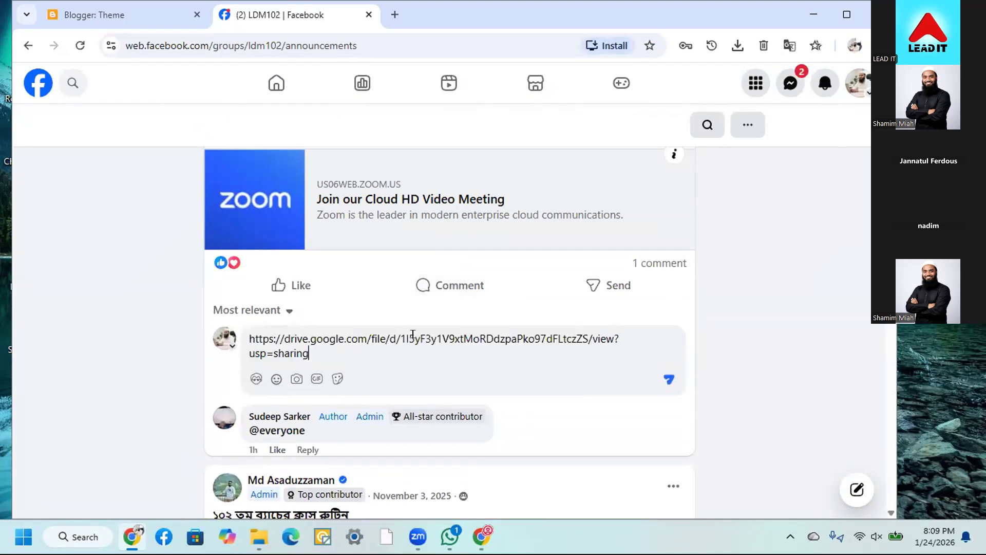
{"action": "left_click", "coordinate": [668, 379]}
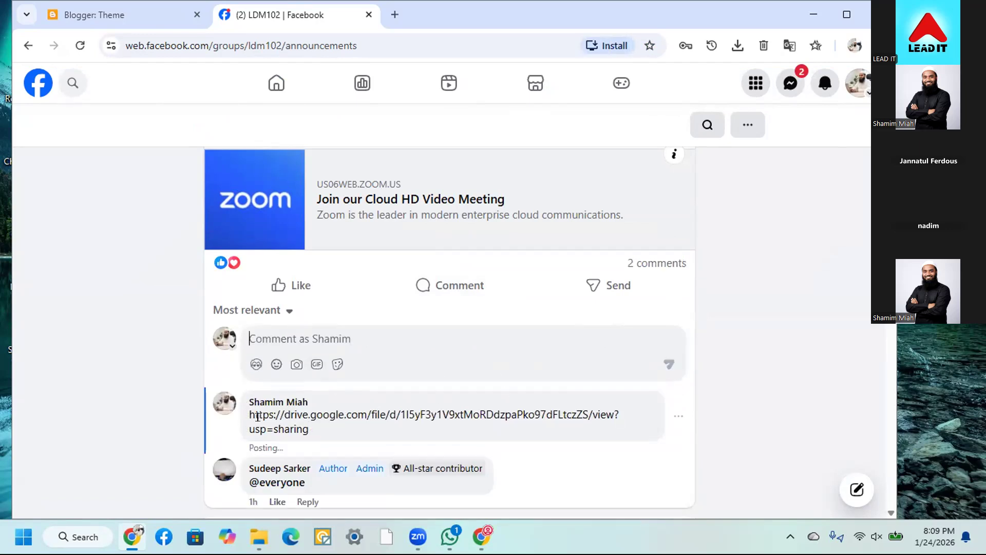
Review the posted link comment under the Class: 31 post and close the Facebook tab
{"action": "scroll", "coordinate": [139, 405], "scroll_direction": "up", "scroll_amount": 2}
{"action": "scroll", "coordinate": [139, 403], "scroll_direction": "down", "scroll_amount": 3}
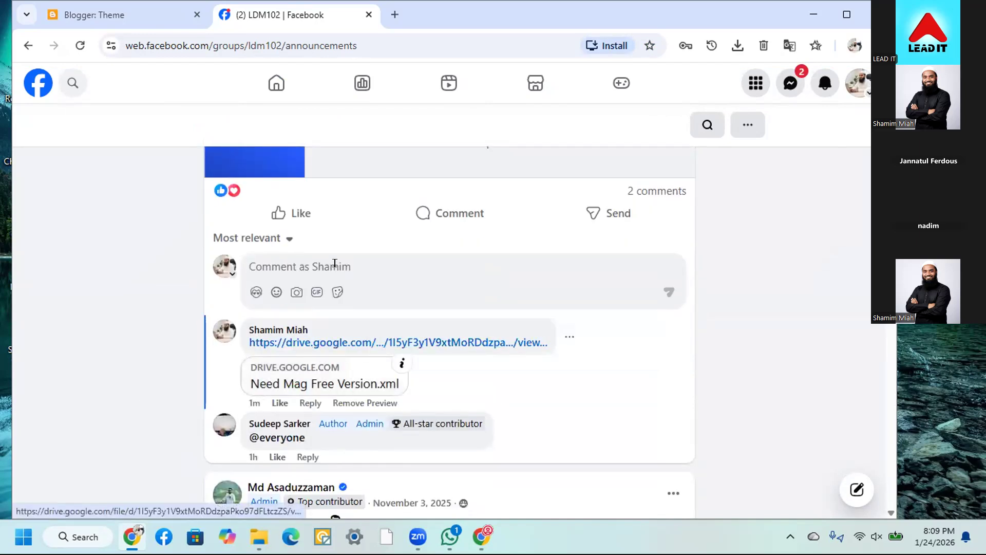
{"action": "scroll", "coordinate": [187, 384], "scroll_direction": "up", "scroll_amount": 2}
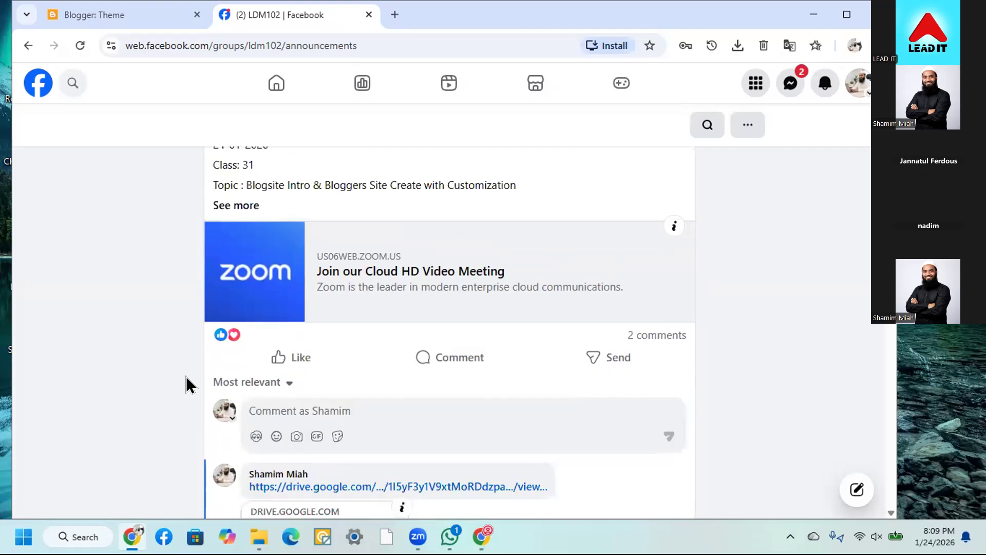
{"action": "scroll", "coordinate": [188, 384], "scroll_direction": "up", "scroll_amount": 4}
{"action": "scroll", "coordinate": [187, 384], "scroll_direction": "up", "scroll_amount": 2}
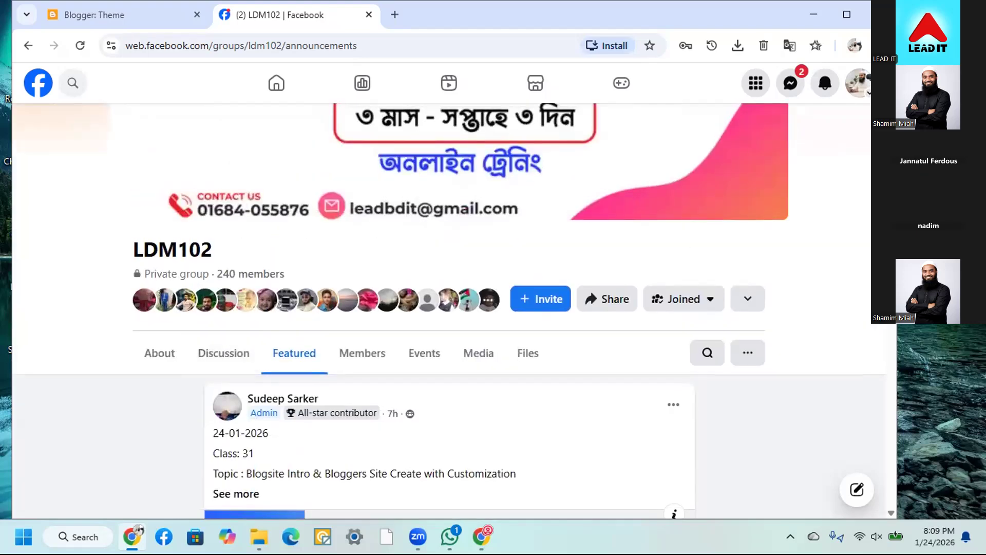
{"action": "left_click", "coordinate": [366, 14]}
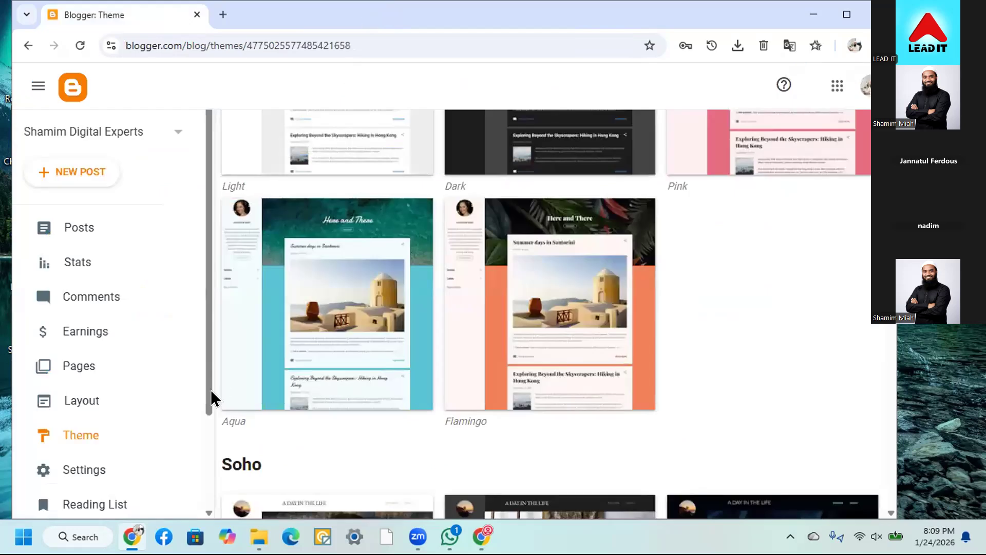
Restore the blog's theme by uploading the Need Mag Free Version file from the Desktop folder
{"action": "scroll", "coordinate": [261, 409], "scroll_direction": "up", "scroll_amount": 10}
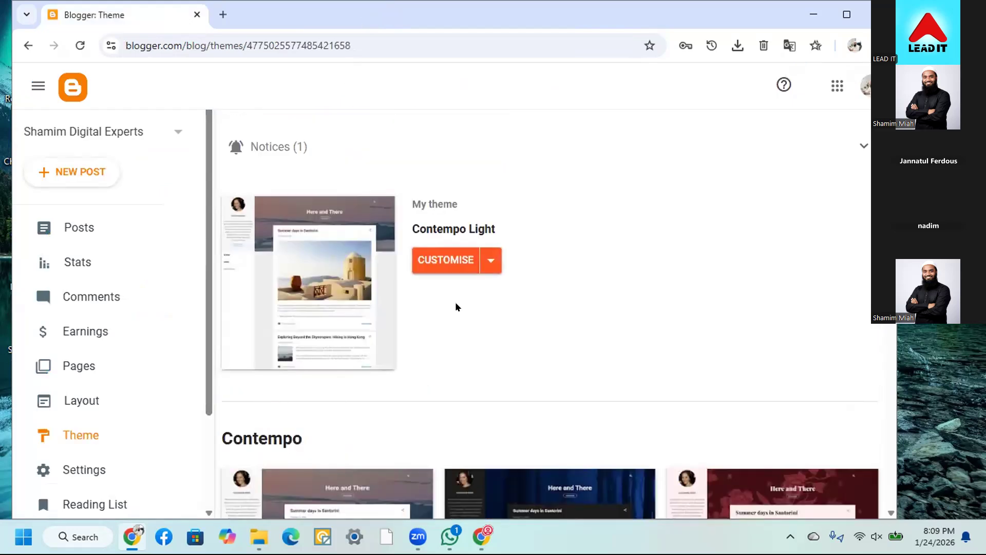
{"action": "left_click", "coordinate": [491, 263]}
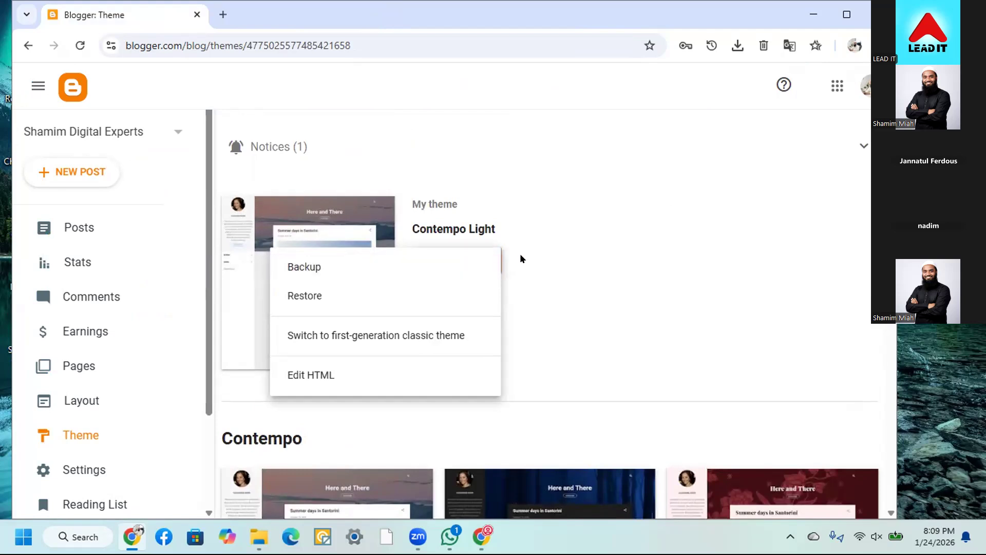
{"action": "left_click", "coordinate": [307, 292]}
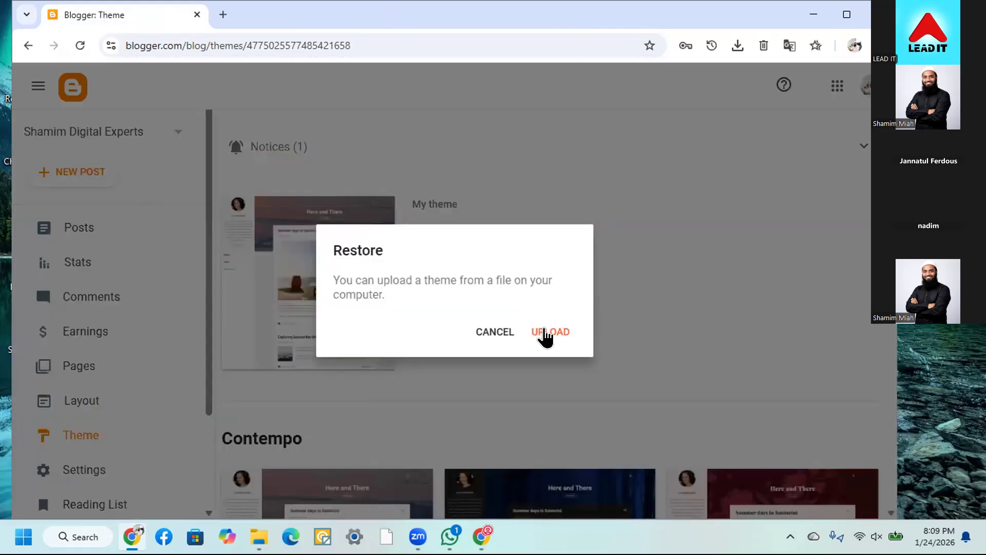
{"action": "left_click", "coordinate": [545, 334]}
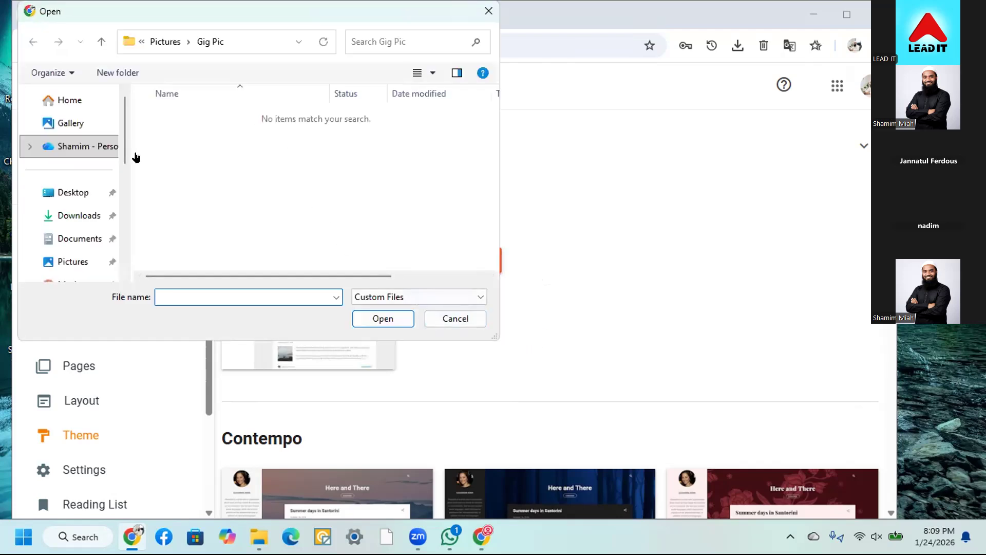
{"action": "left_click", "coordinate": [74, 198]}
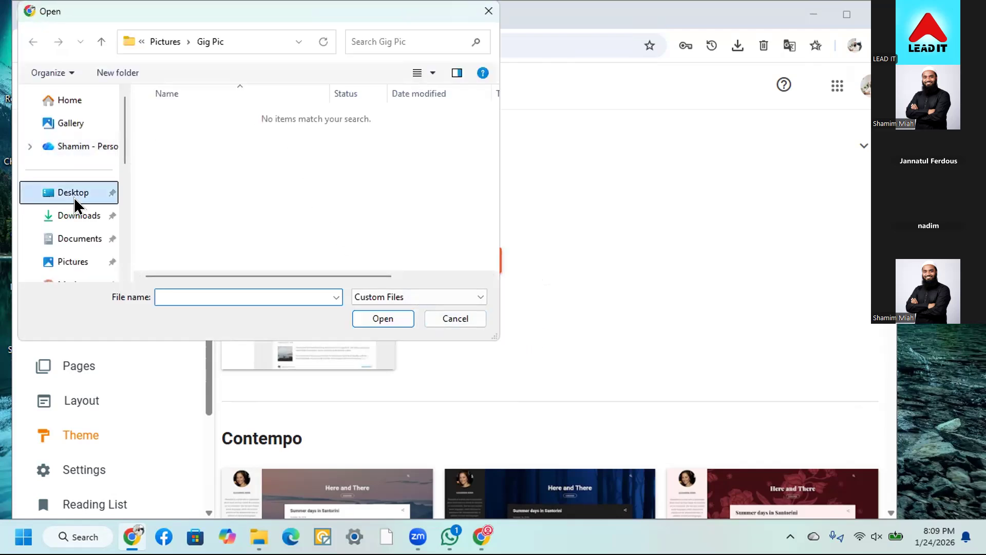
{"action": "left_click", "coordinate": [175, 118]}
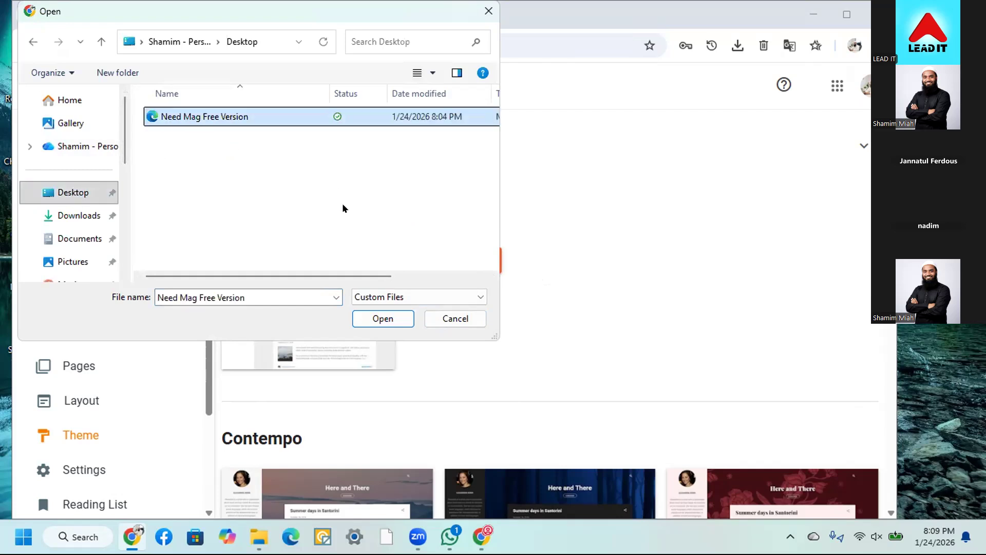
{"action": "left_click", "coordinate": [380, 318]}
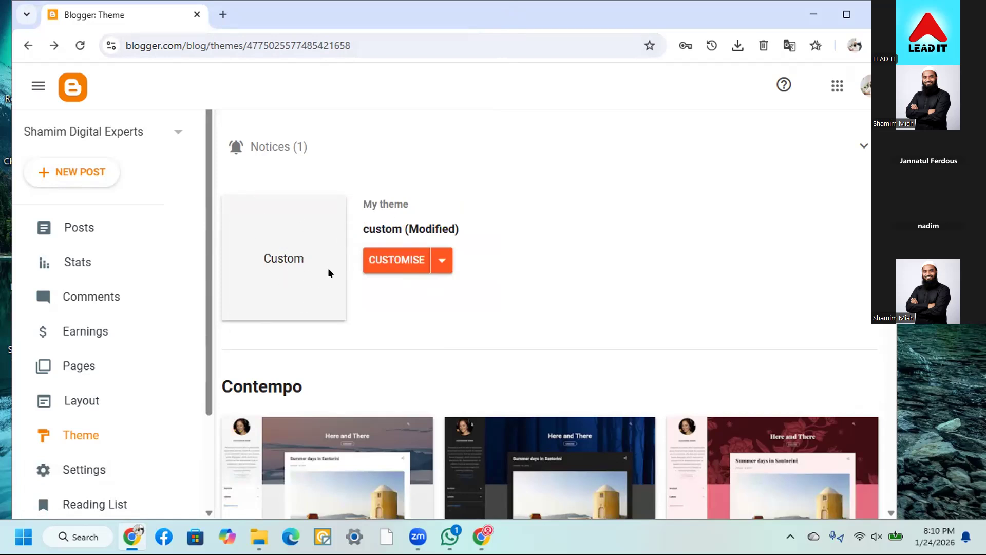
View the live blog to check the uploaded theme
{"action": "scroll", "coordinate": [108, 452], "scroll_direction": "down", "scroll_amount": 3}
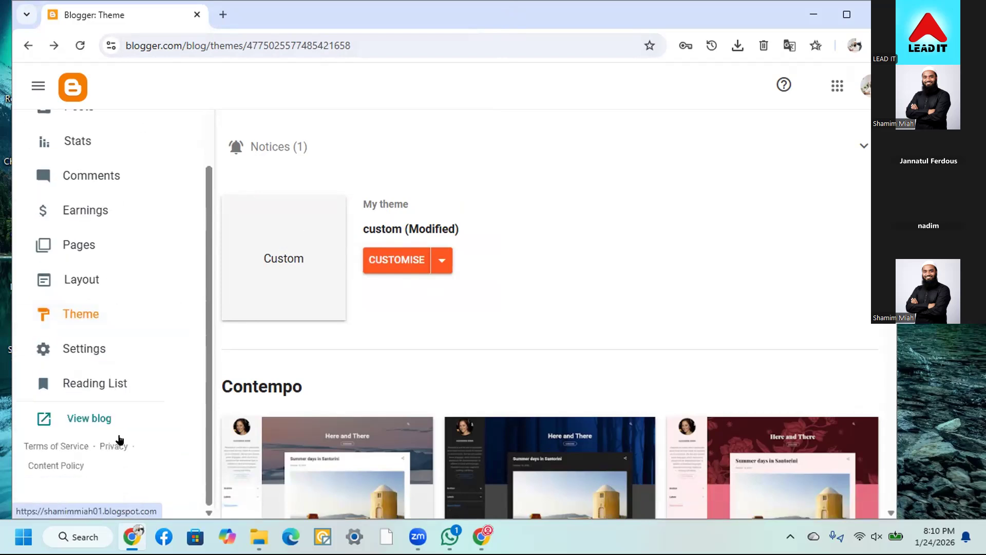
{"action": "left_click", "coordinate": [71, 418]}
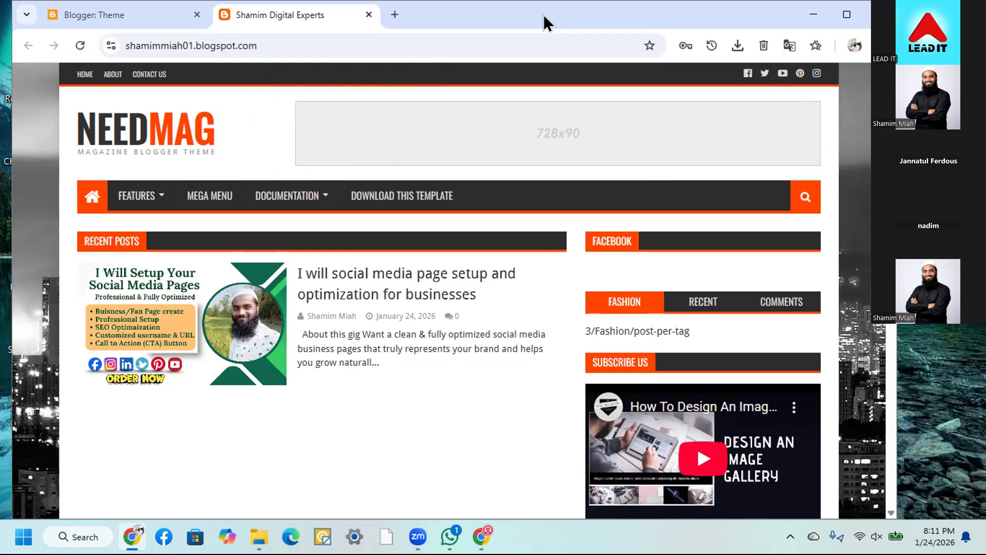
Open the Canva templates page at canva.com/templates in a new browser tab
{"action": "left_click", "coordinate": [389, 15]}
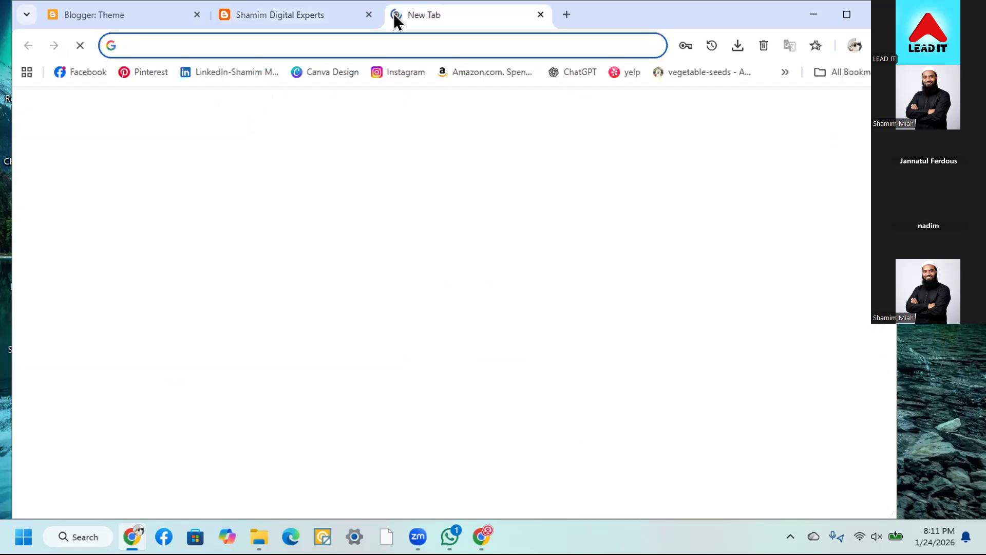
{"action": "left_click", "coordinate": [235, 50]}
{"action": "type", "text": "canva.com/templates"}
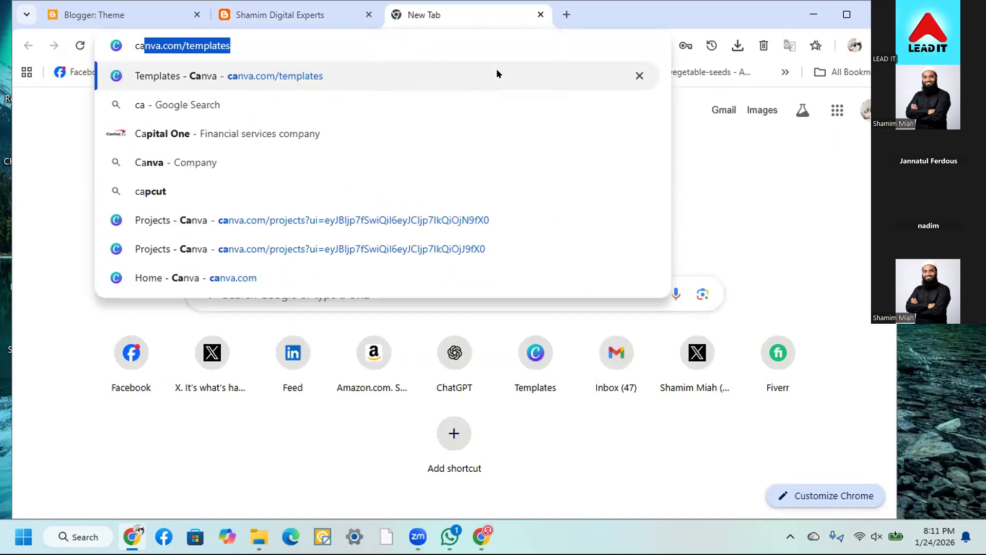
{"action": "key", "text": "Return"}
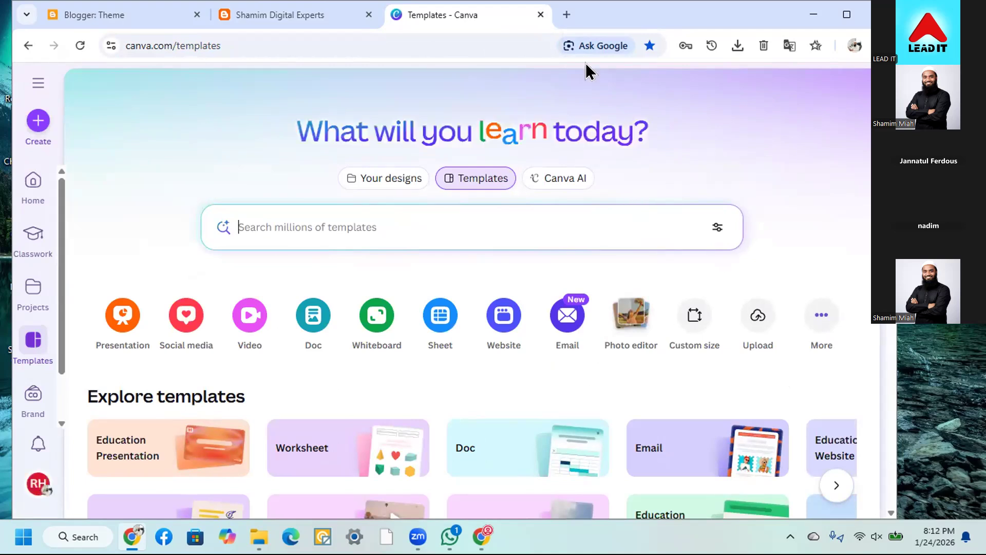
Create a new custom-size design 150 px wide and 74 px high
{"action": "left_click", "coordinate": [689, 327]}
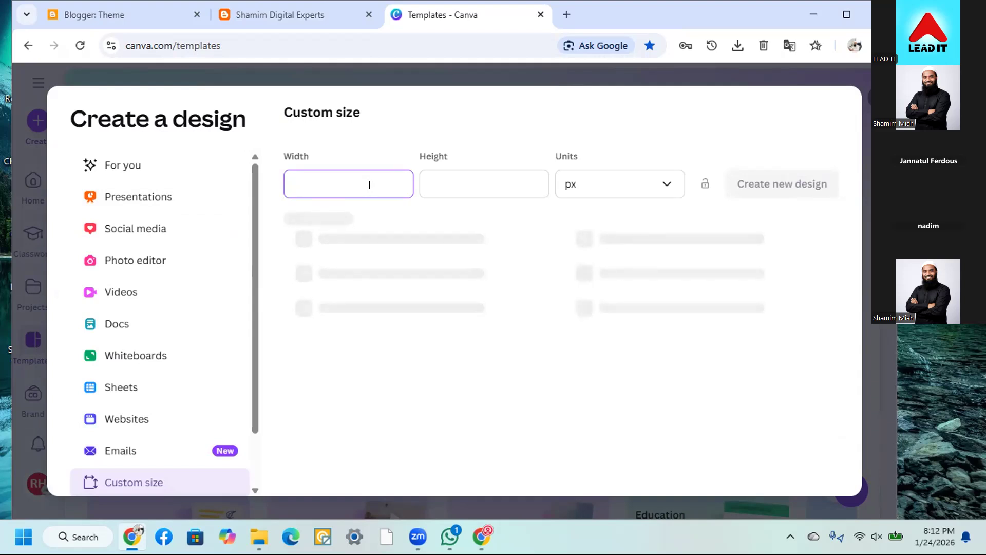
{"action": "key", "text": "ctrl+z"}
{"action": "left_click", "coordinate": [442, 175]}
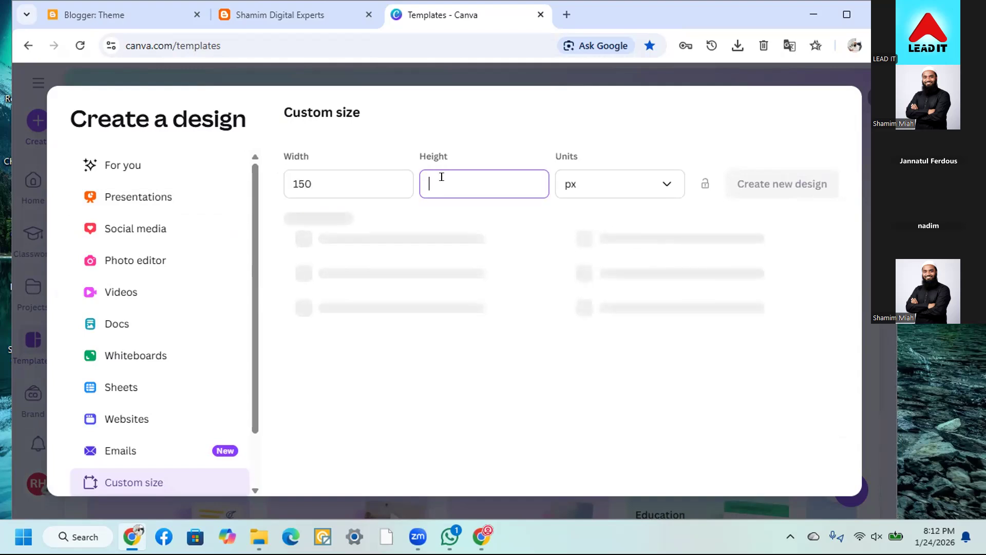
{"action": "type", "text": "74"}
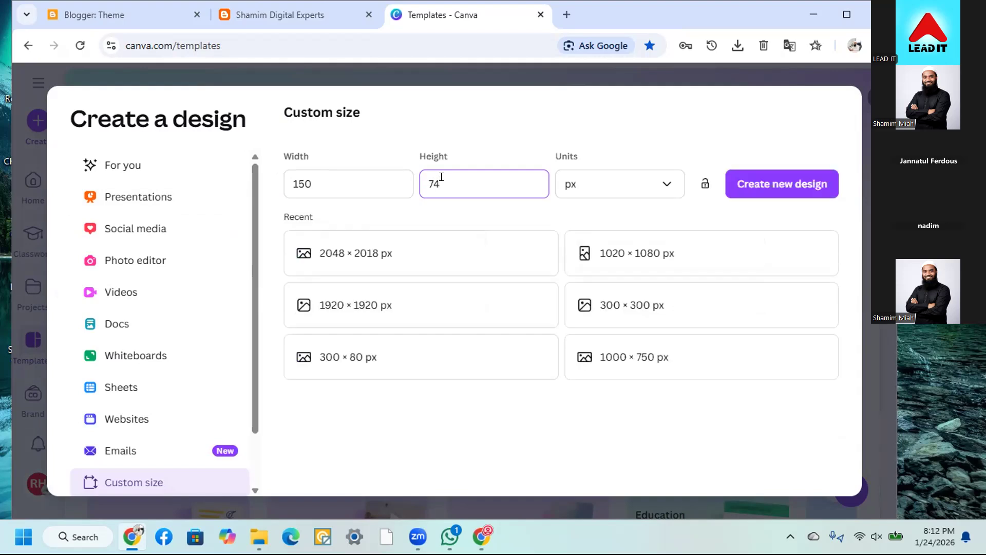
{"action": "left_click", "coordinate": [755, 182]}
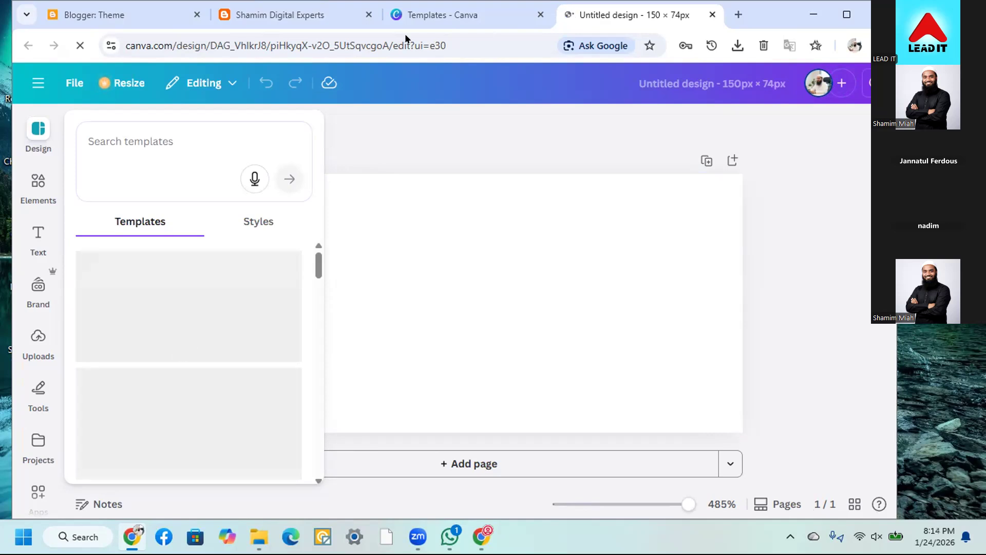
Browse the suggested templates and apply the Monochrome Minimalist Graphic Designer Email Signature template to the blank page
{"action": "mouse_move", "coordinate": [132, 537]}
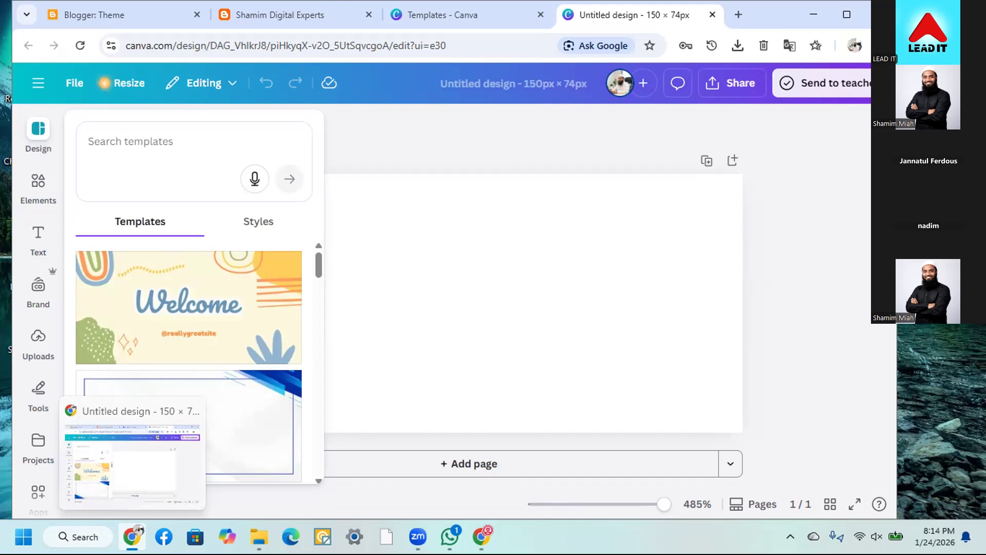
{"action": "scroll", "coordinate": [164, 349], "scroll_direction": "down", "scroll_amount": 1}
{"action": "scroll", "coordinate": [171, 358], "scroll_direction": "down", "scroll_amount": 3}
{"action": "scroll", "coordinate": [179, 396], "scroll_direction": "down", "scroll_amount": 2}
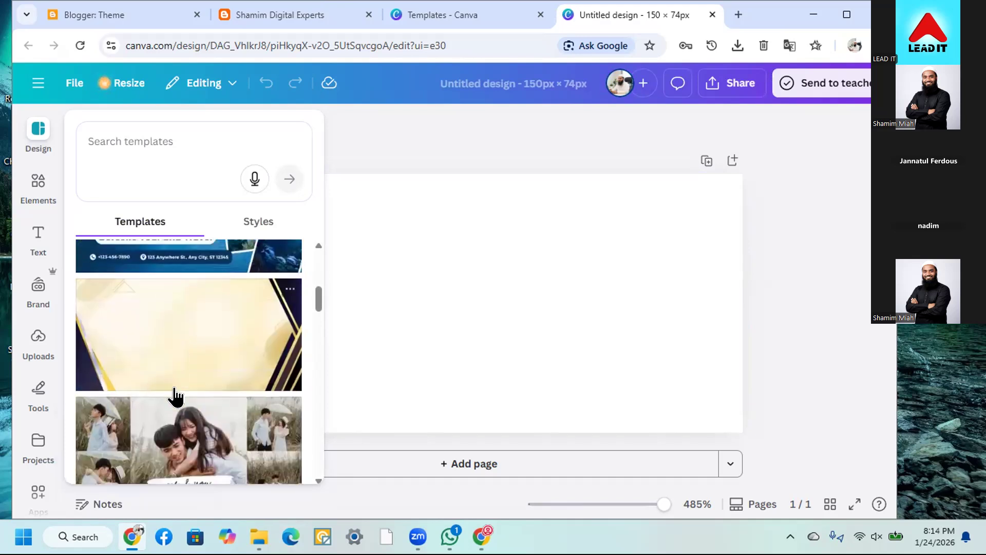
{"action": "scroll", "coordinate": [174, 396], "scroll_direction": "down", "scroll_amount": 1}
{"action": "scroll", "coordinate": [171, 396], "scroll_direction": "down", "scroll_amount": 9}
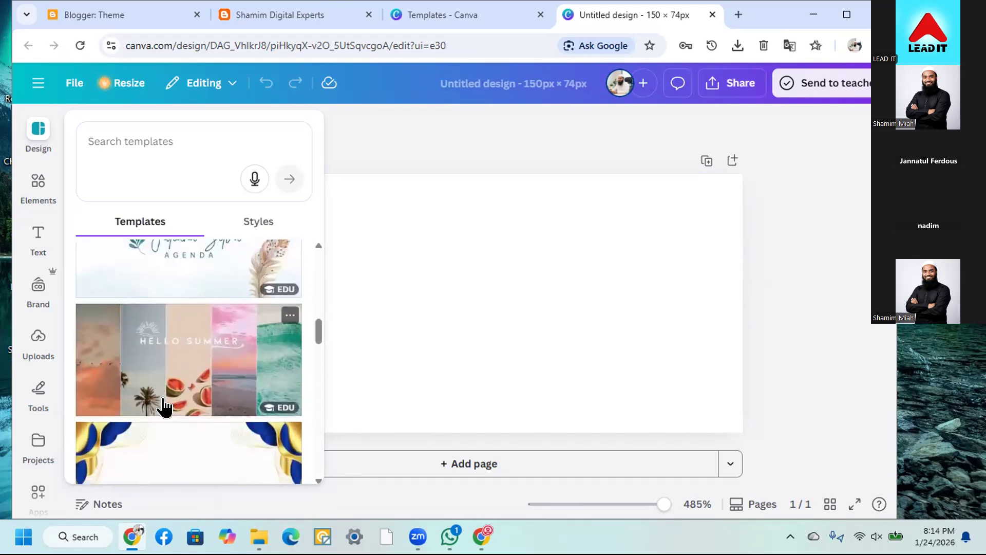
{"action": "scroll", "coordinate": [134, 406], "scroll_direction": "down", "scroll_amount": 8}
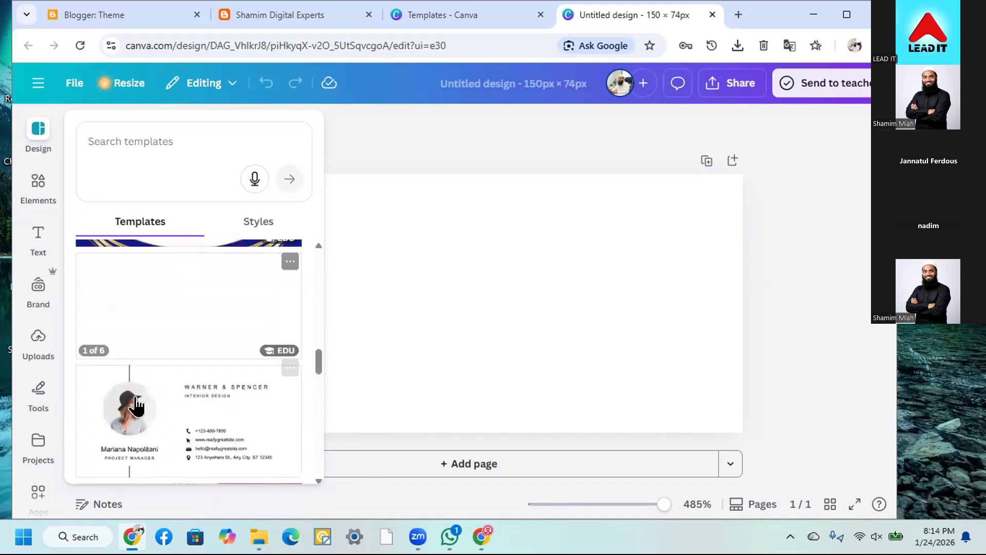
{"action": "scroll", "coordinate": [127, 406], "scroll_direction": "down", "scroll_amount": 8}
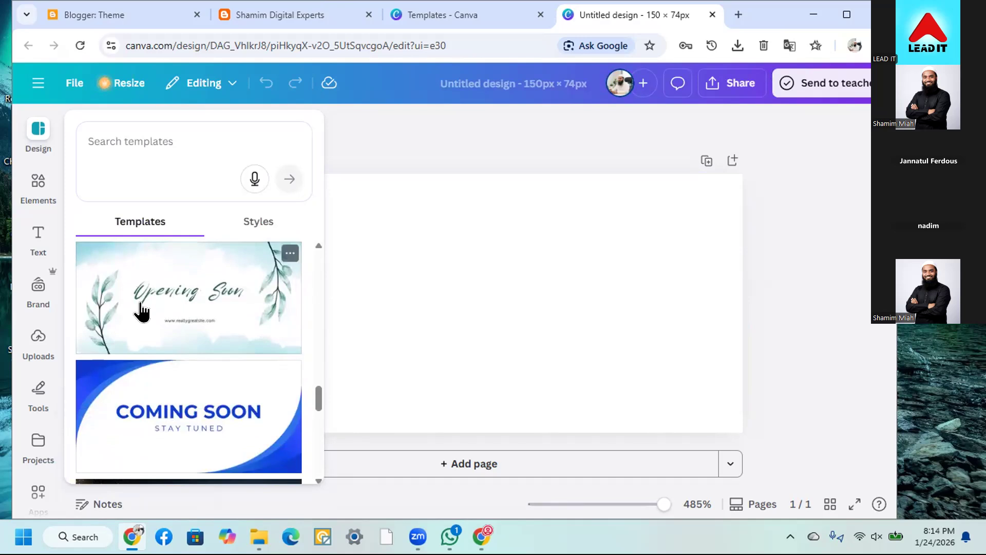
{"action": "scroll", "coordinate": [138, 360], "scroll_direction": "down", "scroll_amount": 2}
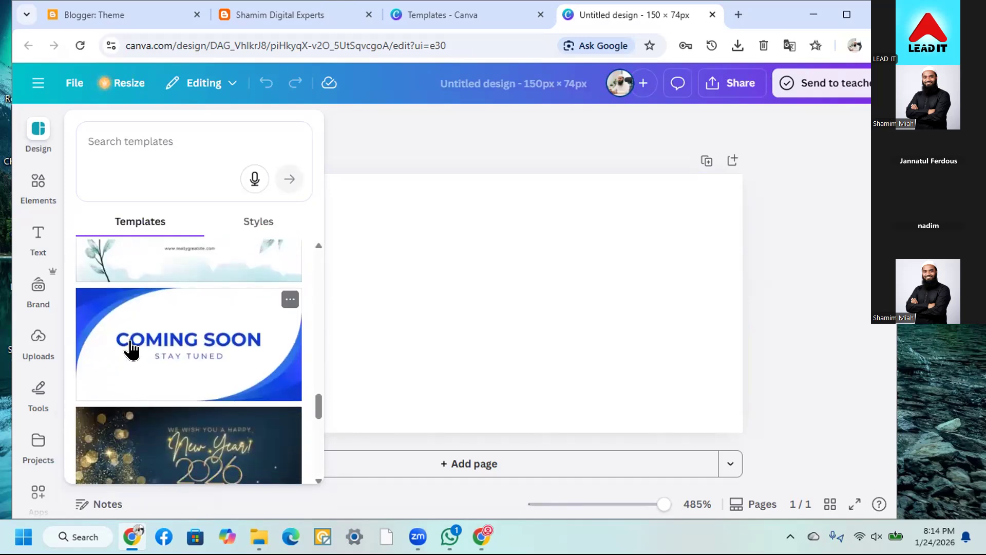
{"action": "scroll", "coordinate": [132, 348], "scroll_direction": "down", "scroll_amount": 7}
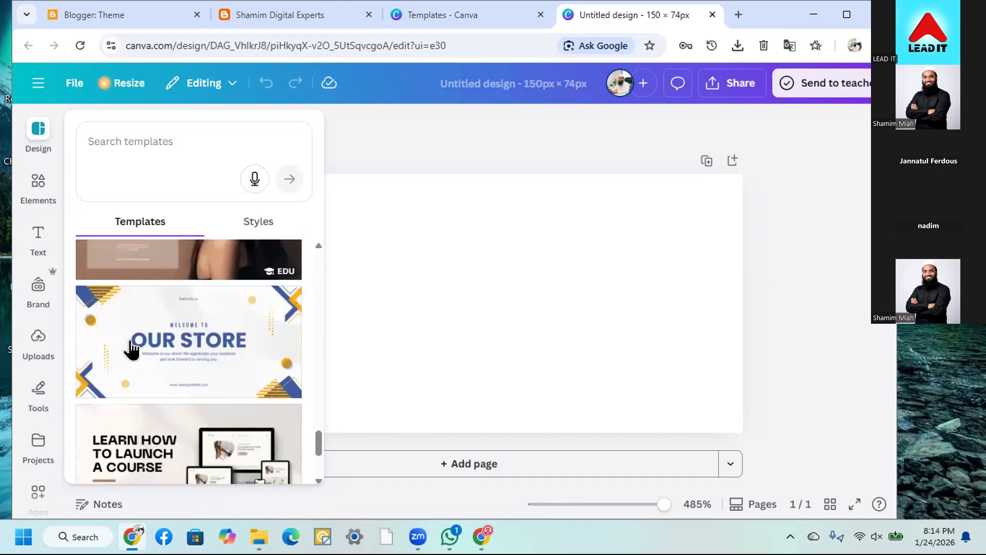
{"action": "scroll", "coordinate": [131, 348], "scroll_direction": "down", "scroll_amount": 3}
{"action": "scroll", "coordinate": [165, 359], "scroll_direction": "up", "scroll_amount": 3}
{"action": "scroll", "coordinate": [165, 364], "scroll_direction": "down", "scroll_amount": 5}
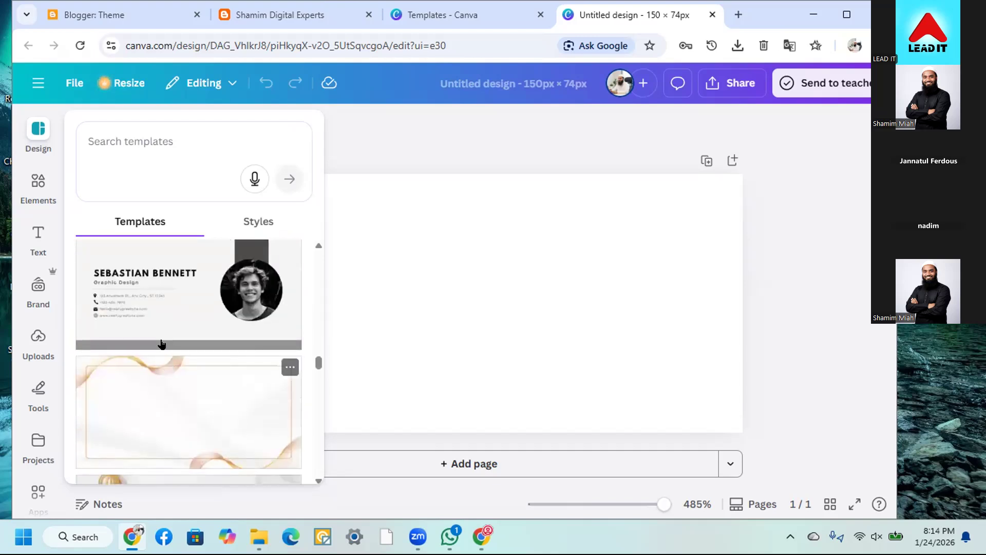
{"action": "left_click", "coordinate": [177, 316]}
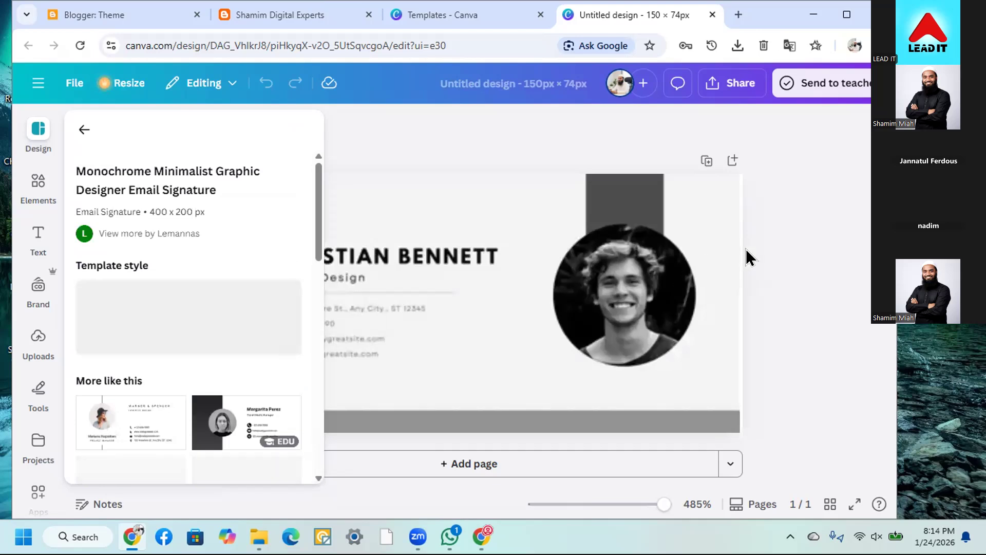
{"action": "left_click", "coordinate": [762, 255]}
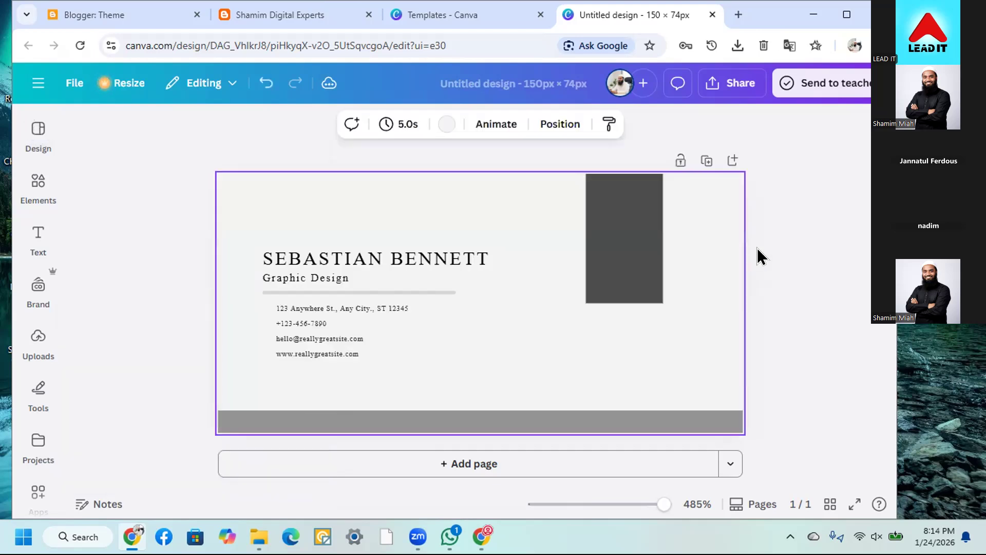
{"action": "left_click", "coordinate": [762, 255]}
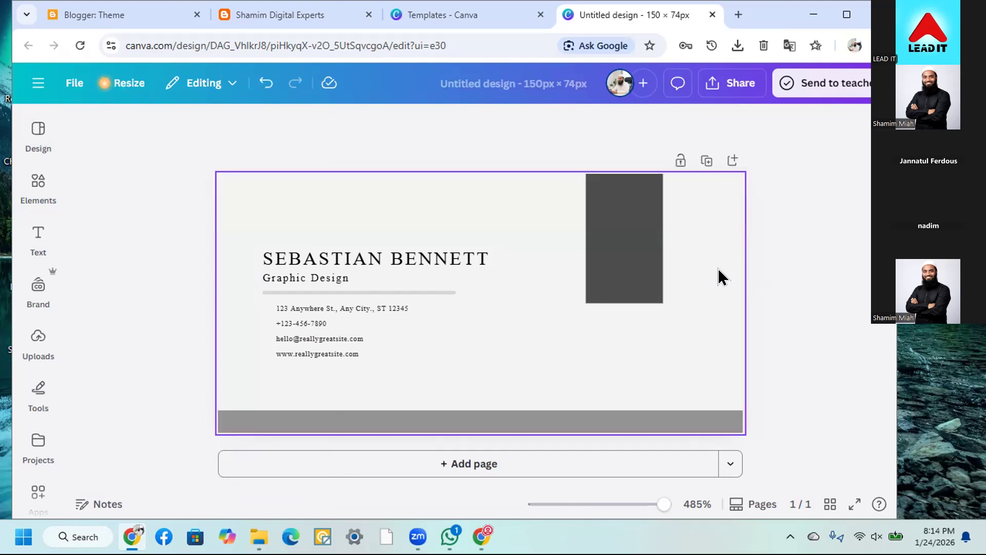
Return to the template list, search for "logo" and look through the matching templates
{"action": "left_click", "coordinate": [37, 129]}
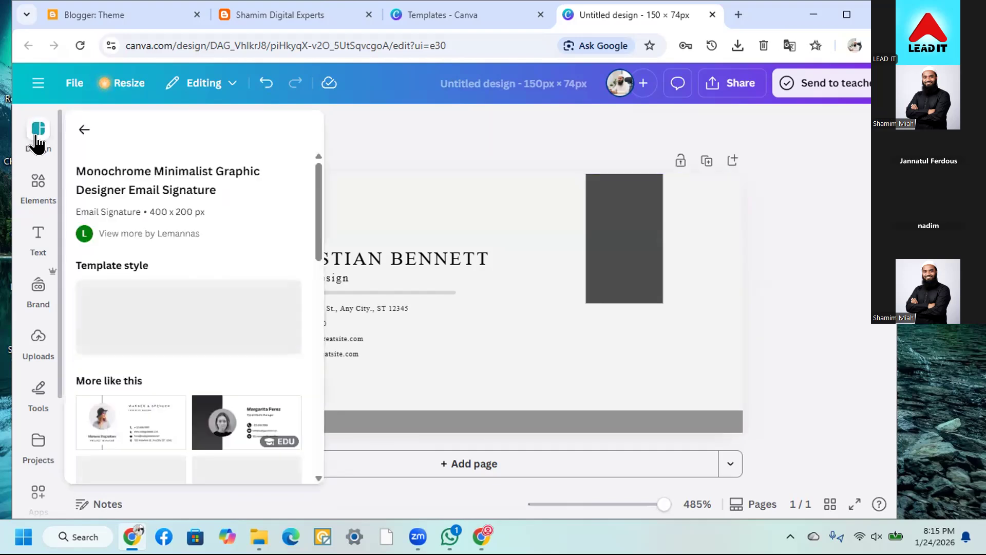
{"action": "left_click", "coordinate": [77, 123]}
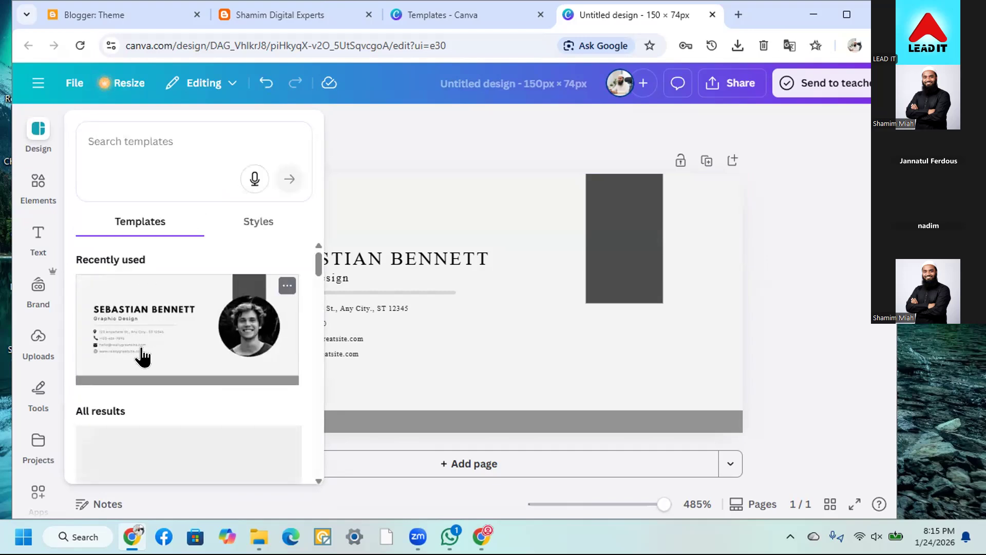
{"action": "scroll", "coordinate": [152, 418], "scroll_direction": "down", "scroll_amount": 3}
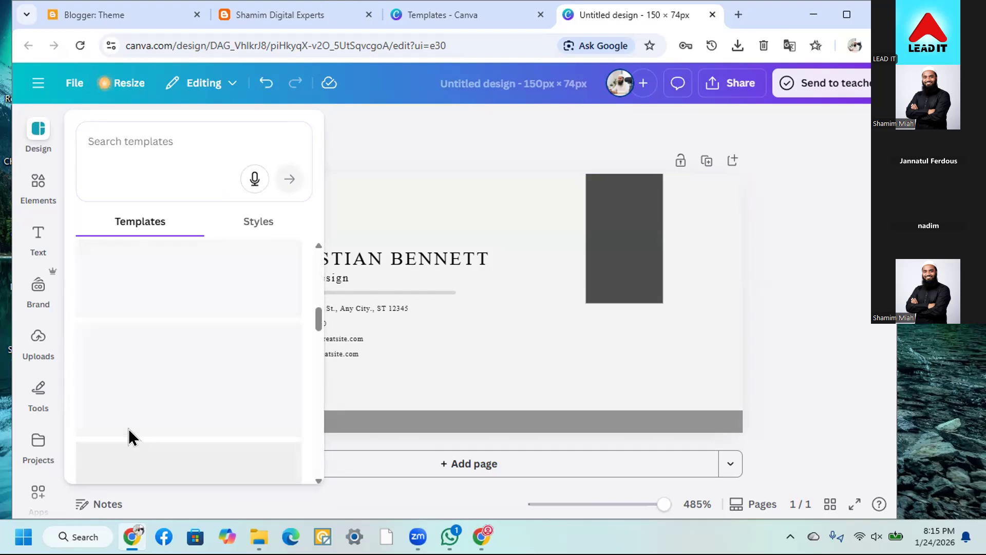
{"action": "left_click", "coordinate": [123, 124]}
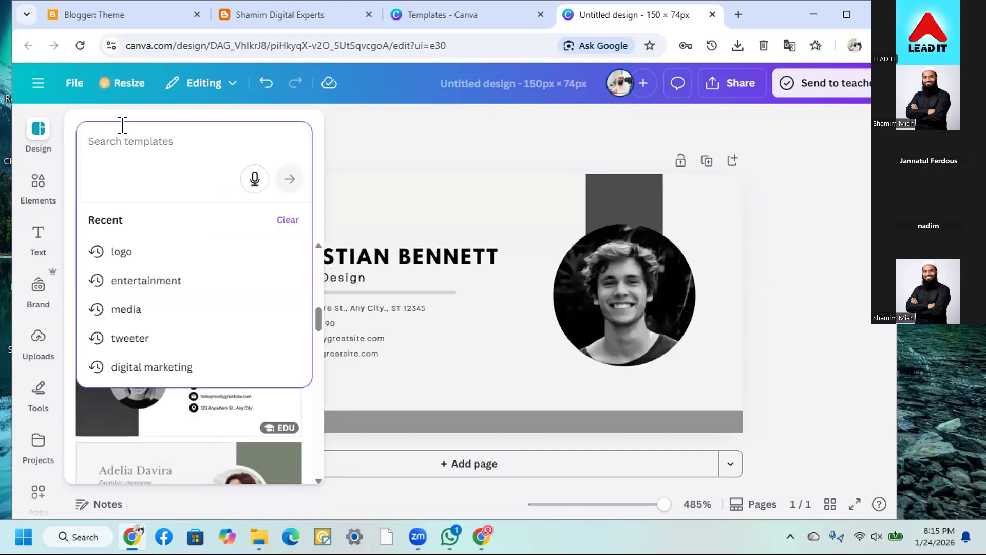
{"action": "type", "text": "logo"}
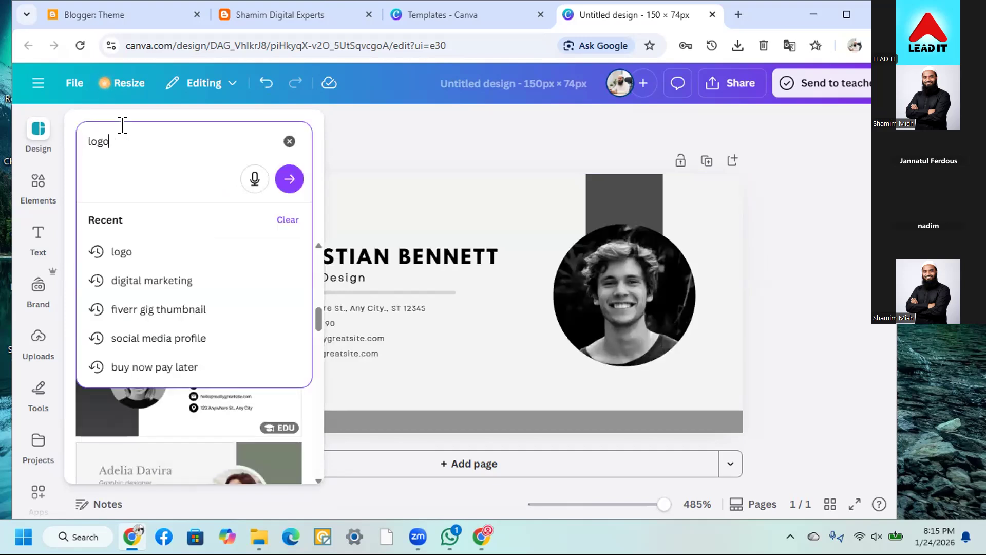
{"action": "key", "text": "Return"}
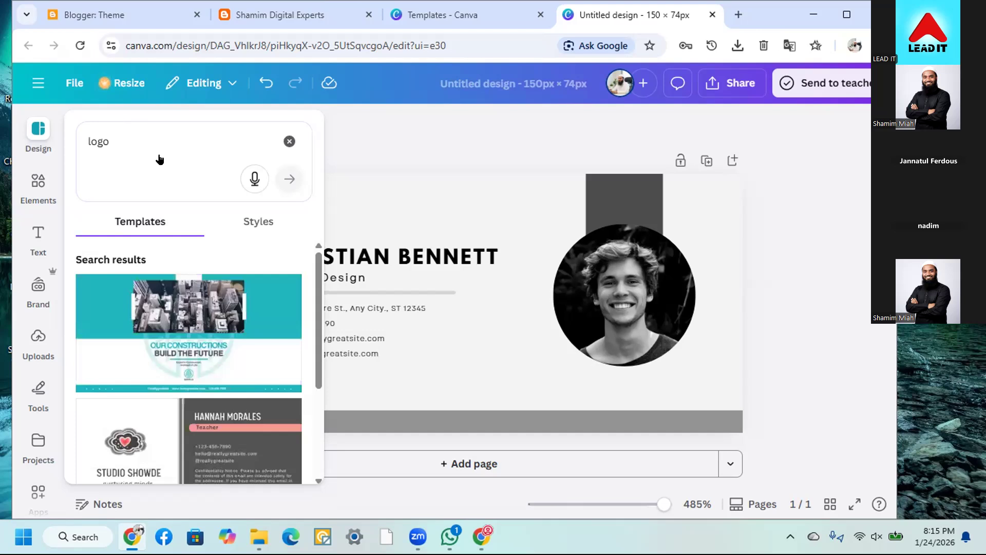
{"action": "scroll", "coordinate": [175, 400], "scroll_direction": "down", "scroll_amount": 3}
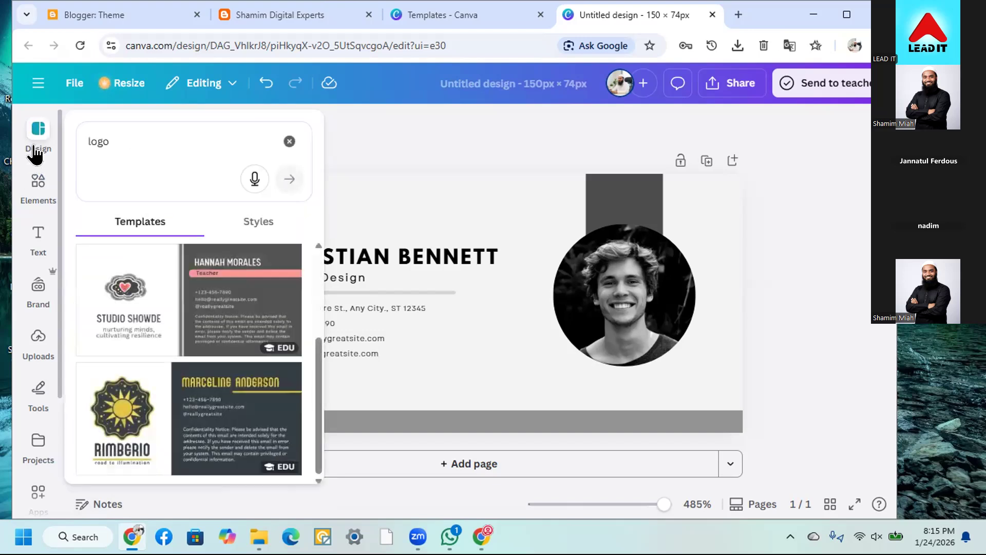
{"action": "left_click", "coordinate": [39, 147]}
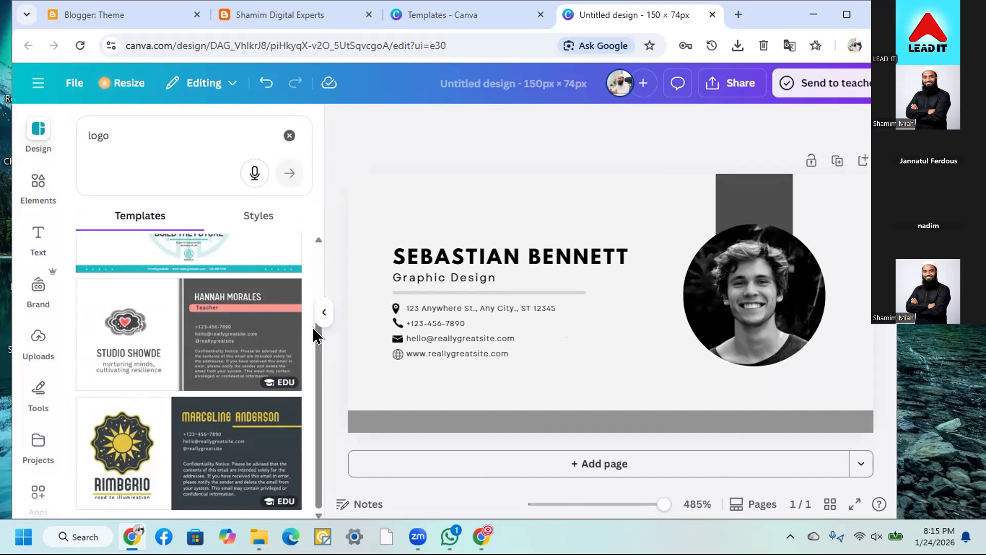
{"action": "scroll", "coordinate": [275, 387], "scroll_direction": "up", "scroll_amount": 3}
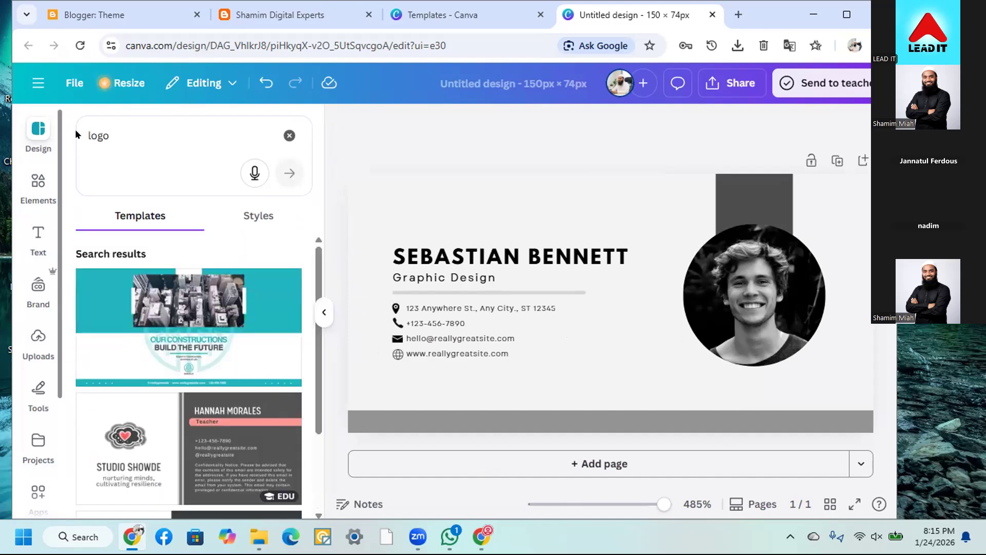
Clear the template search and apply the White and Blue Simple Coming Soon Banner template to the page
{"action": "left_click", "coordinate": [289, 136]}
{"action": "scroll", "coordinate": [161, 355], "scroll_direction": "down", "scroll_amount": 8}
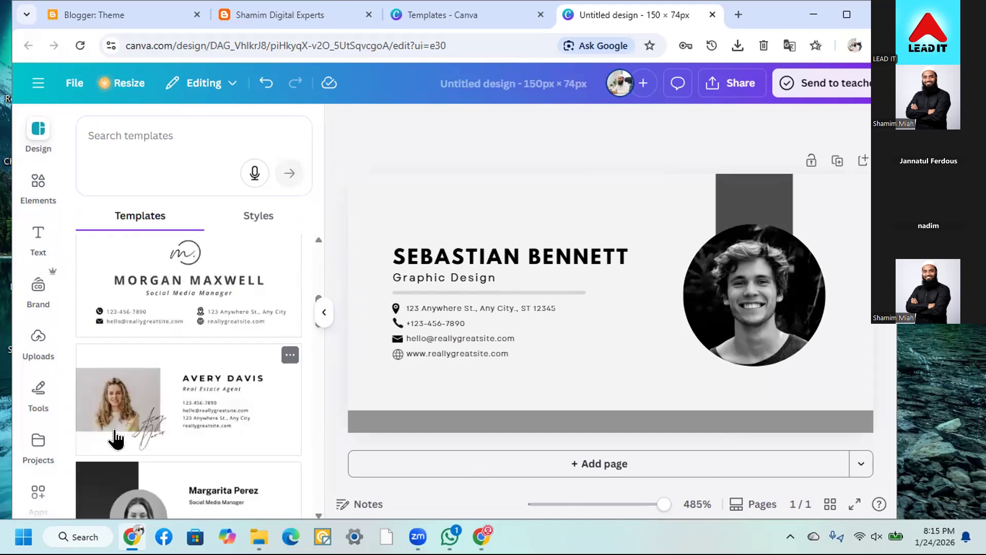
{"action": "scroll", "coordinate": [117, 458], "scroll_direction": "down", "scroll_amount": 3}
{"action": "scroll", "coordinate": [119, 480], "scroll_direction": "down", "scroll_amount": 5}
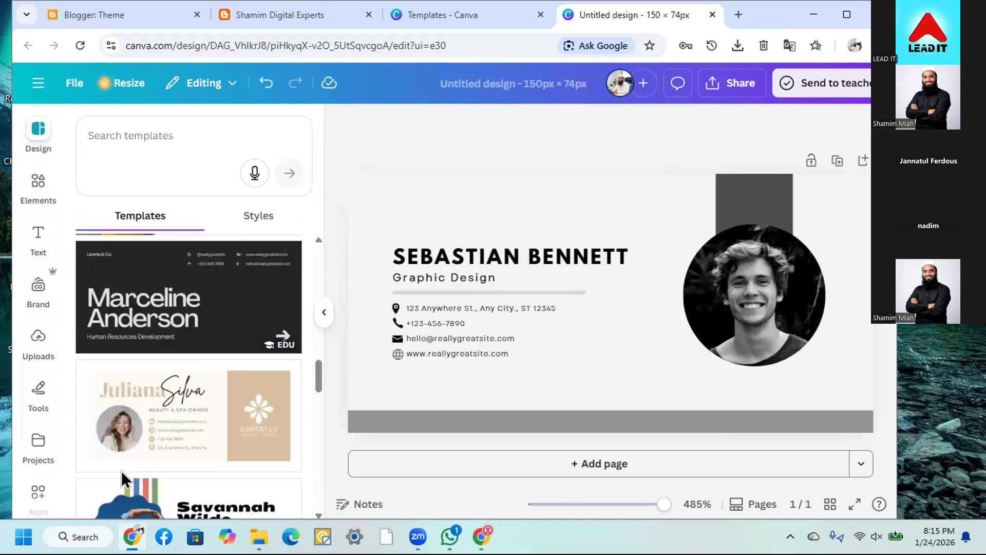
{"action": "scroll", "coordinate": [121, 471], "scroll_direction": "down", "scroll_amount": 8}
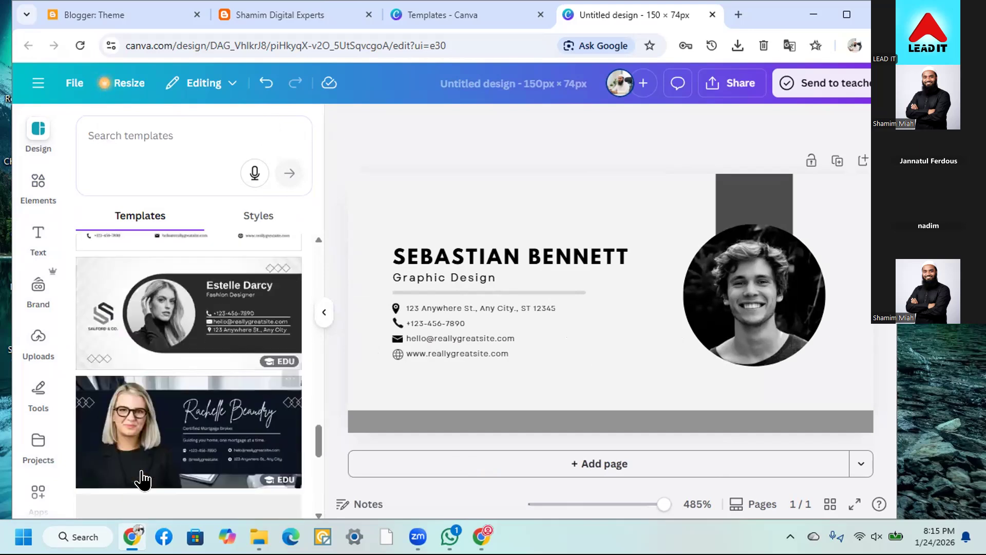
{"action": "scroll", "coordinate": [144, 479], "scroll_direction": "down", "scroll_amount": 8}
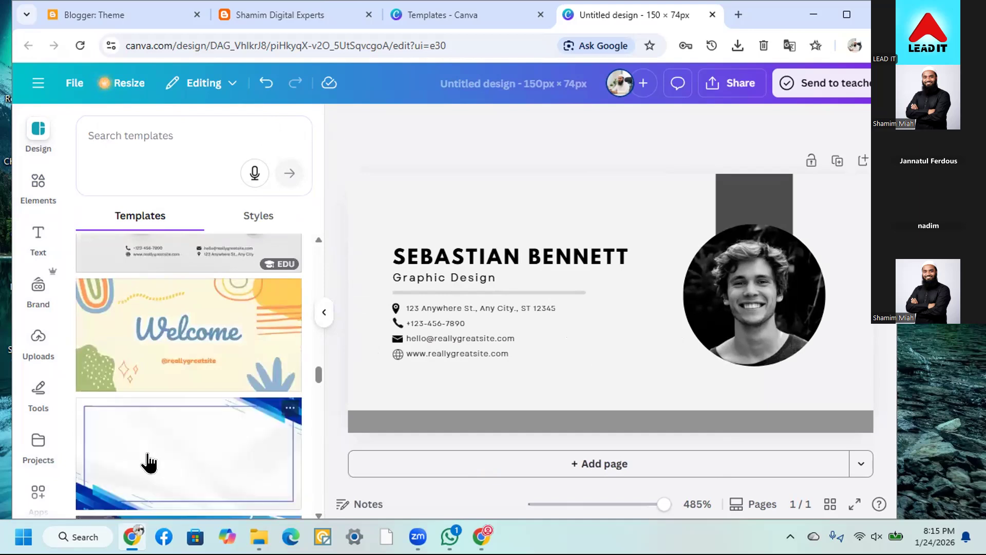
{"action": "scroll", "coordinate": [158, 388], "scroll_direction": "down", "scroll_amount": 4}
{"action": "scroll", "coordinate": [183, 417], "scroll_direction": "down", "scroll_amount": 5}
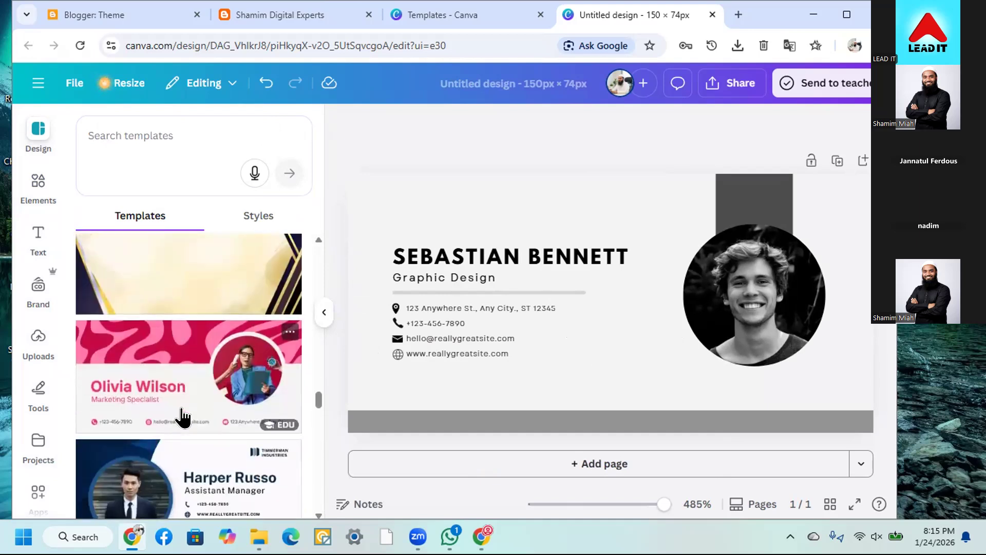
{"action": "scroll", "coordinate": [183, 416], "scroll_direction": "down", "scroll_amount": 6}
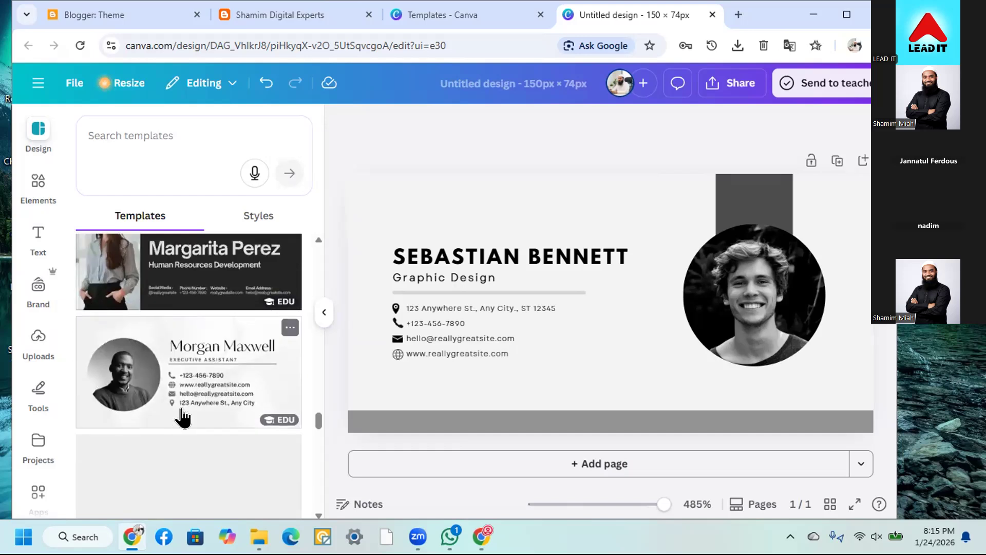
{"action": "scroll", "coordinate": [179, 408], "scroll_direction": "down", "scroll_amount": 3}
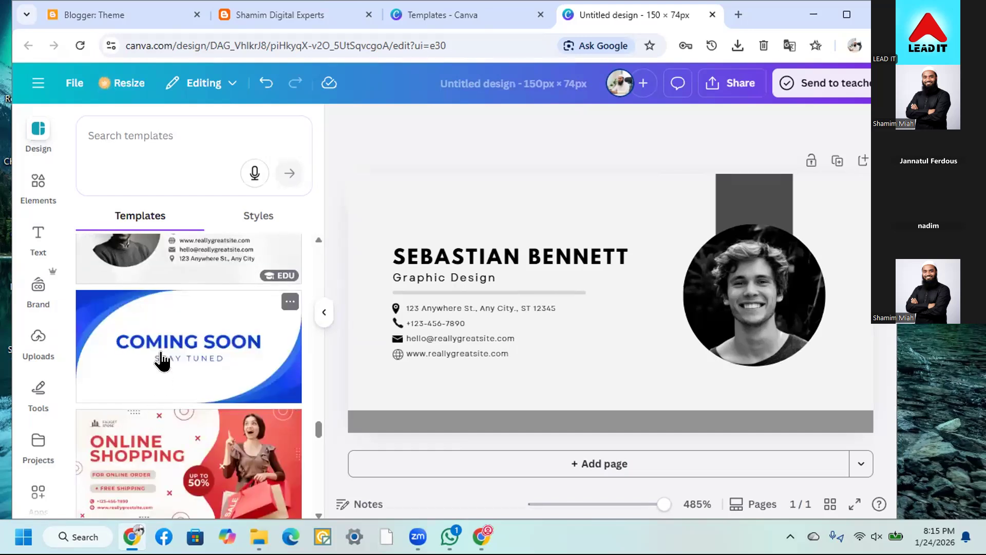
{"action": "left_click", "coordinate": [214, 343]}
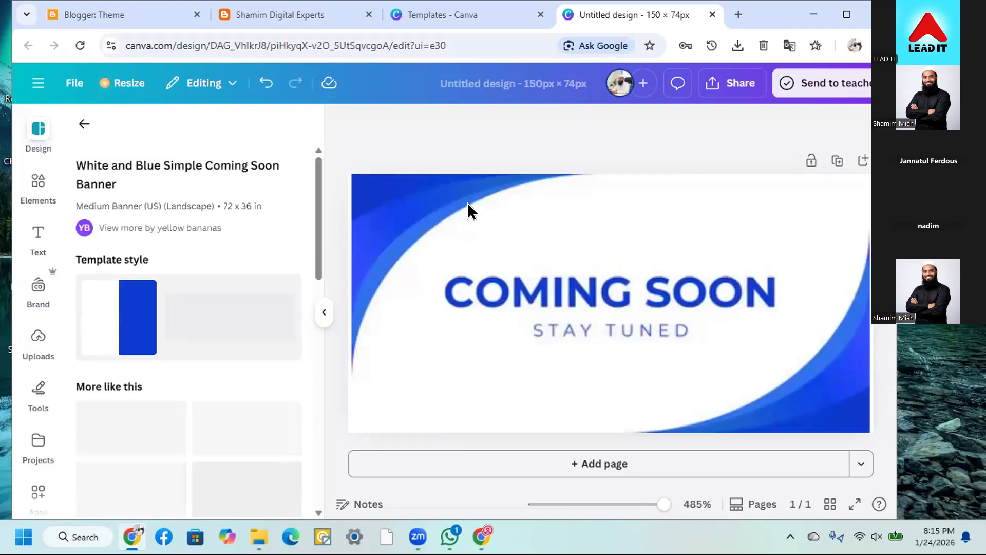
Return to the template list and apply the Blue and White Textured Geometric Shapes Welcome Message Corporate Banner template to the page
{"action": "left_click", "coordinate": [84, 125]}
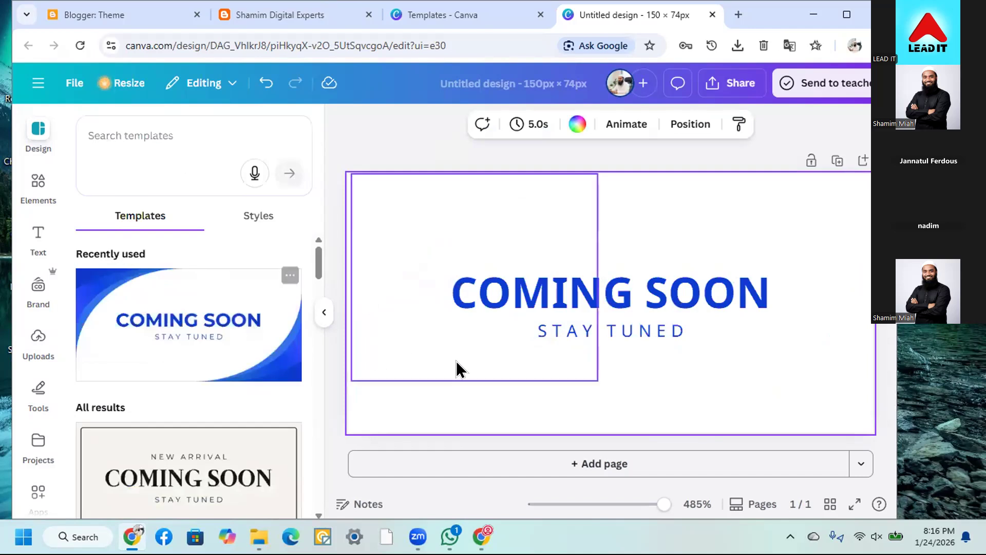
{"action": "left_click", "coordinate": [178, 330]}
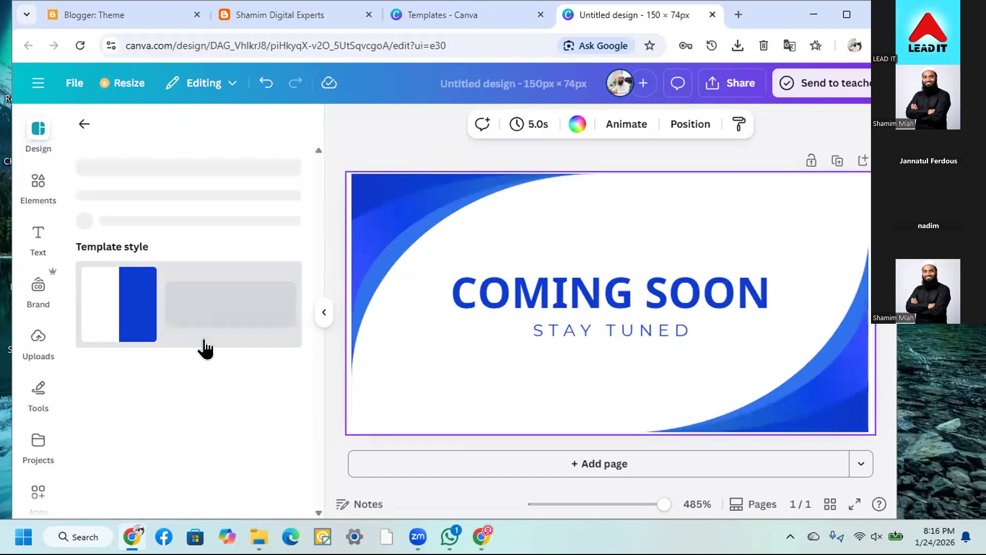
{"action": "scroll", "coordinate": [183, 359], "scroll_direction": "down", "scroll_amount": 5}
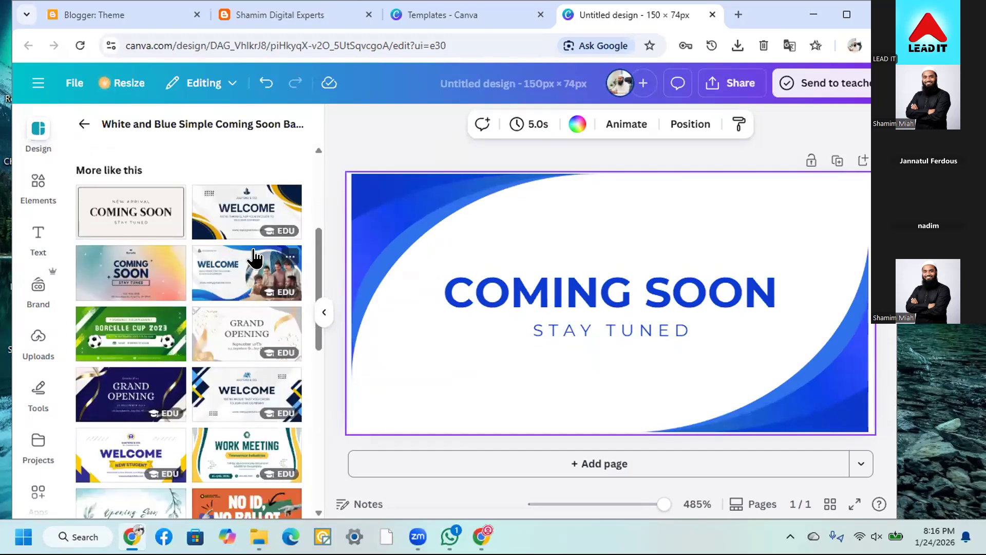
{"action": "left_click", "coordinate": [233, 396]}
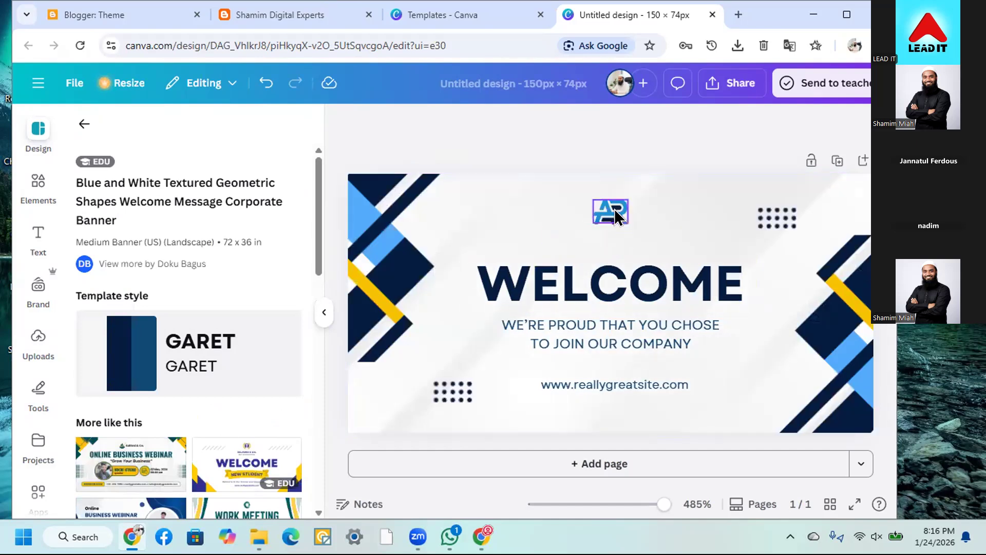
{"action": "left_click", "coordinate": [618, 334]}
{"action": "key", "text": "Delete"}
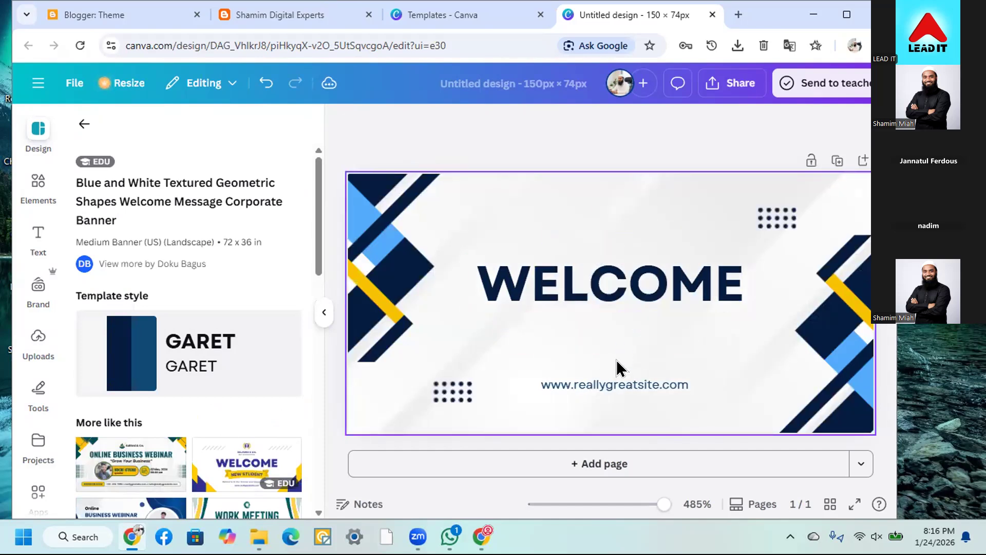
{"action": "left_click", "coordinate": [629, 387]}
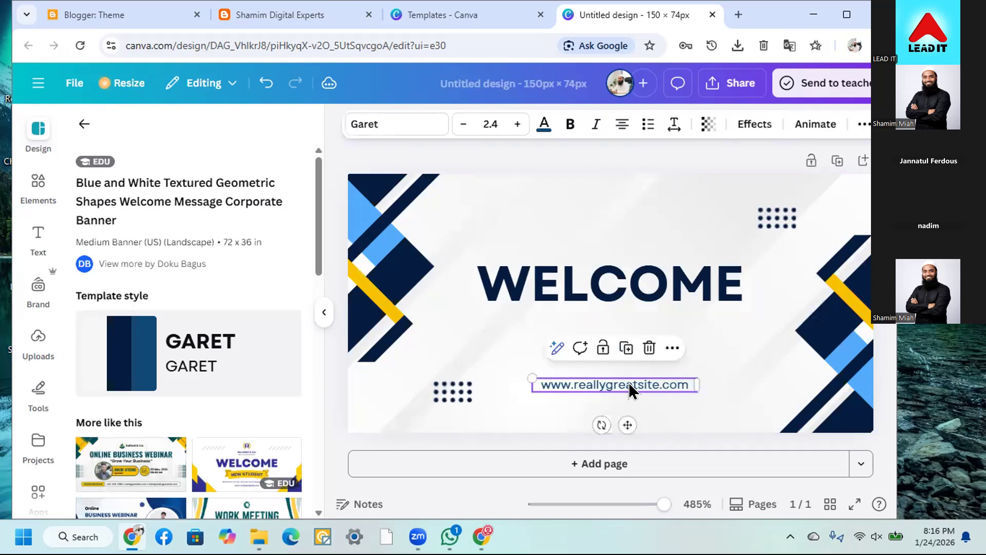
{"action": "key", "text": "Delete"}
Enlarge the WELCOME heading to font size 14.5 and keep it centred on the banner
{"action": "left_click", "coordinate": [642, 305]}
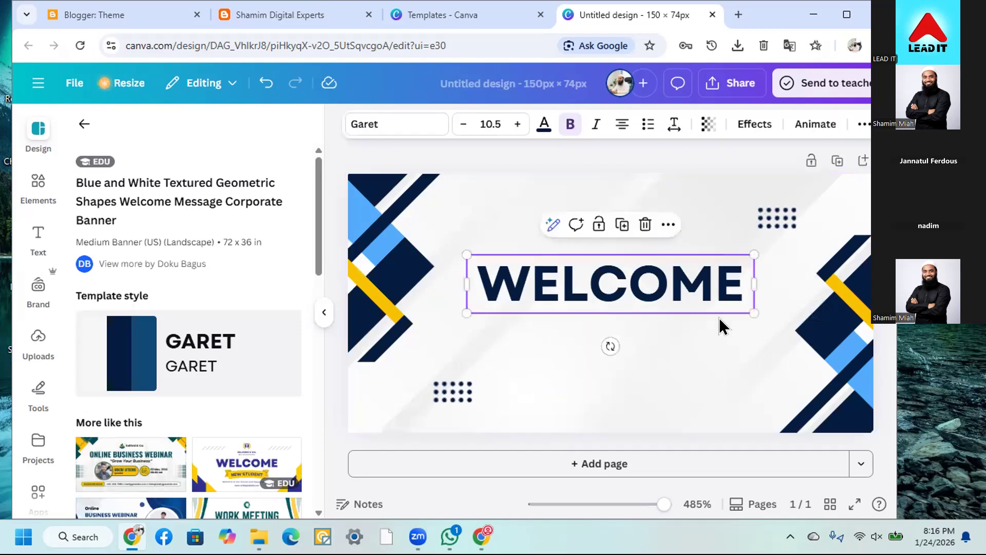
{"action": "left_click_drag", "start_coordinate": [768, 323], "coordinate": [873, 344]}
{"action": "left_click_drag", "start_coordinate": [719, 328], "coordinate": [671, 311]}
Replace the WELCOME text with SHAMIM DIGITAL EXPERTS, placing each word on its own line
{"action": "double_click", "coordinate": [666, 289]}
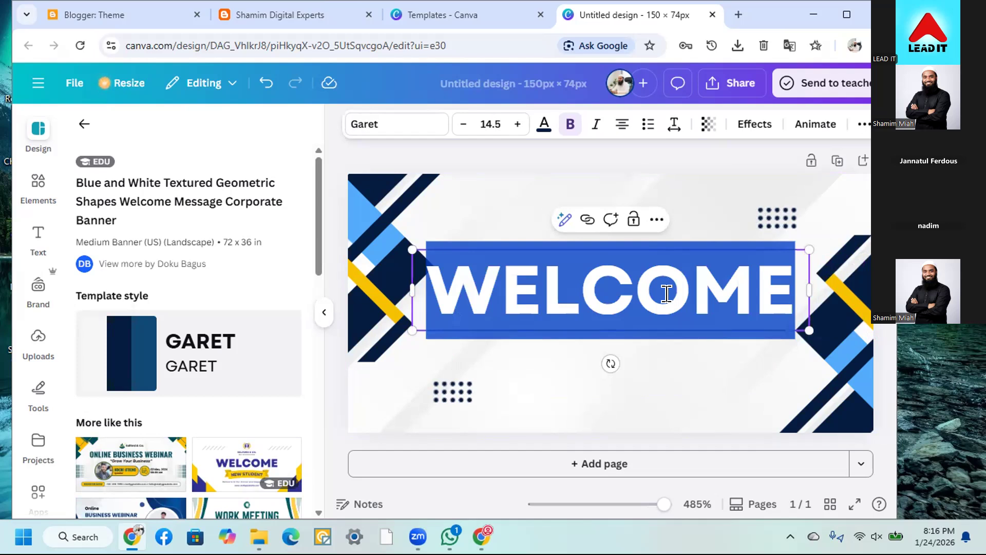
{"action": "type", "text": "SHAMIM"}
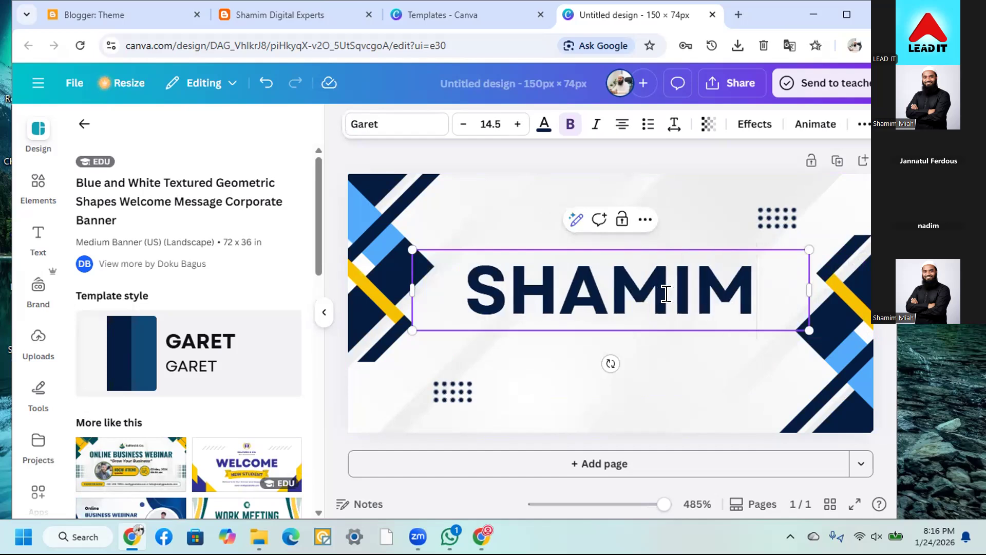
{"action": "type", "text": " DI"}
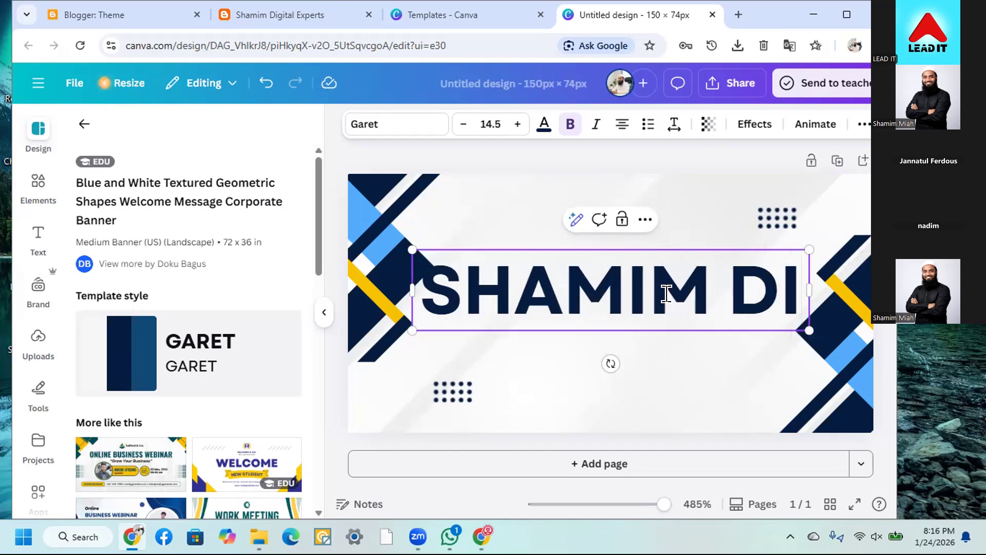
{"action": "key", "text": "BackSpace"}
{"action": "key", "text": "BackSpace"}
{"action": "key", "text": "BackSpace"}
{"action": "key", "text": "Return"}
{"action": "type", "text": "DI"}
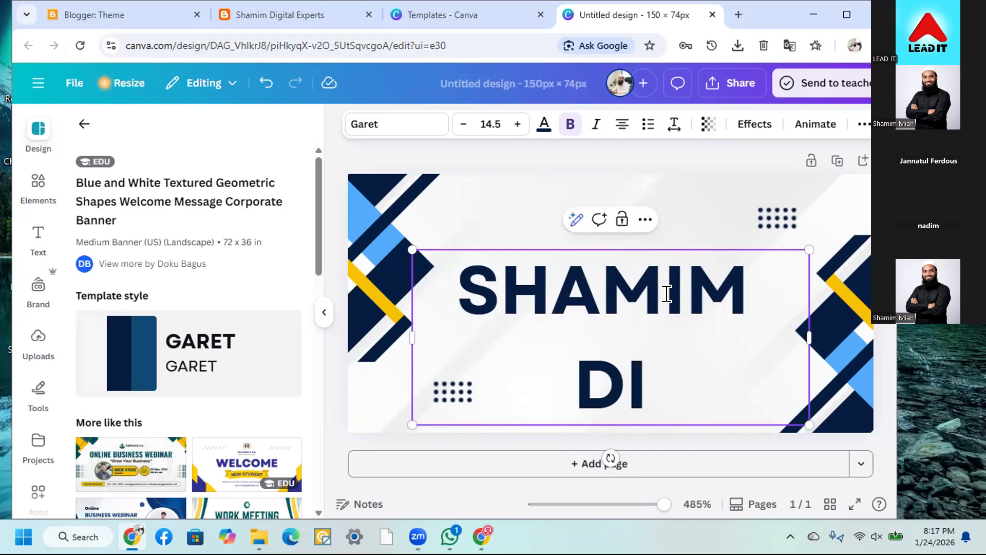
{"action": "type", "text": "GITAL"}
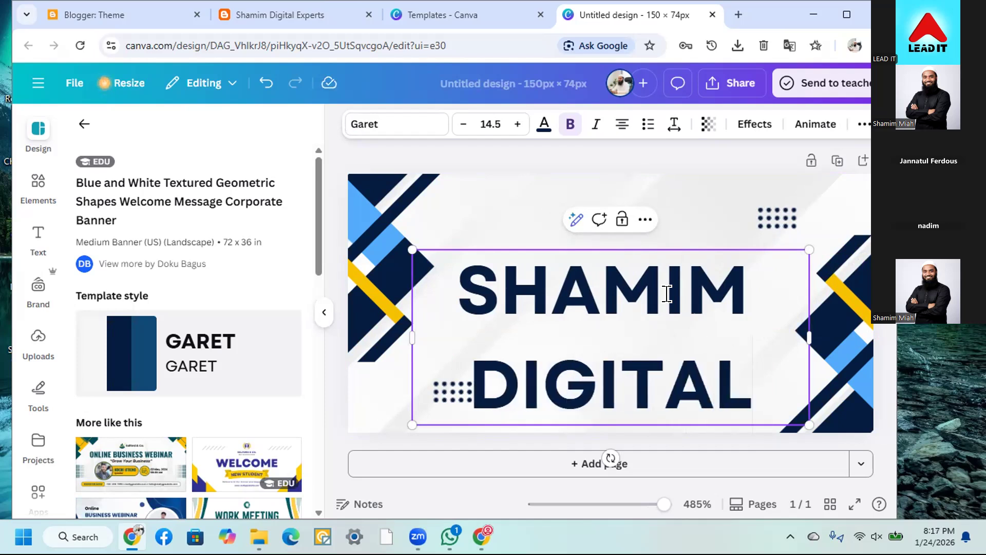
{"action": "key", "text": "Return"}
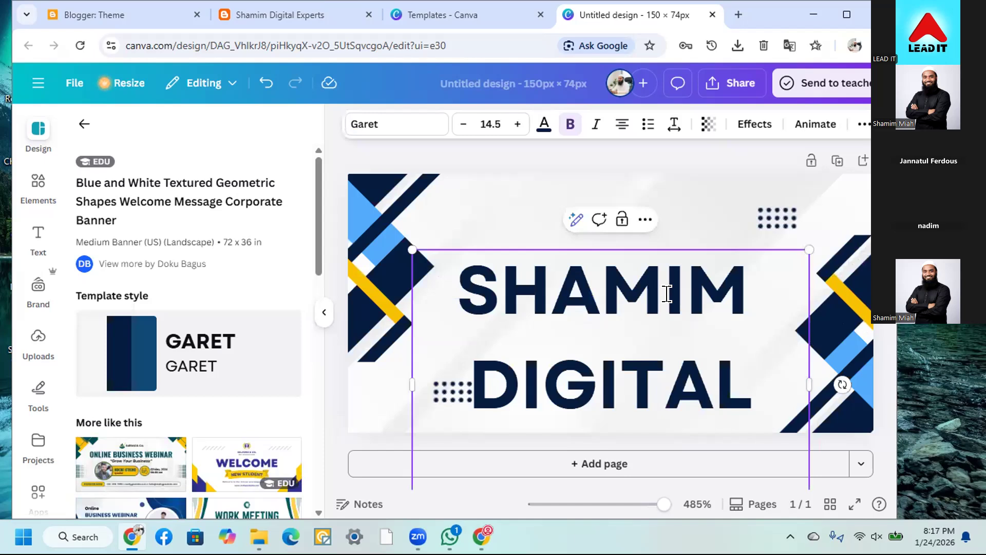
{"action": "type", "text": "EXPERT"}
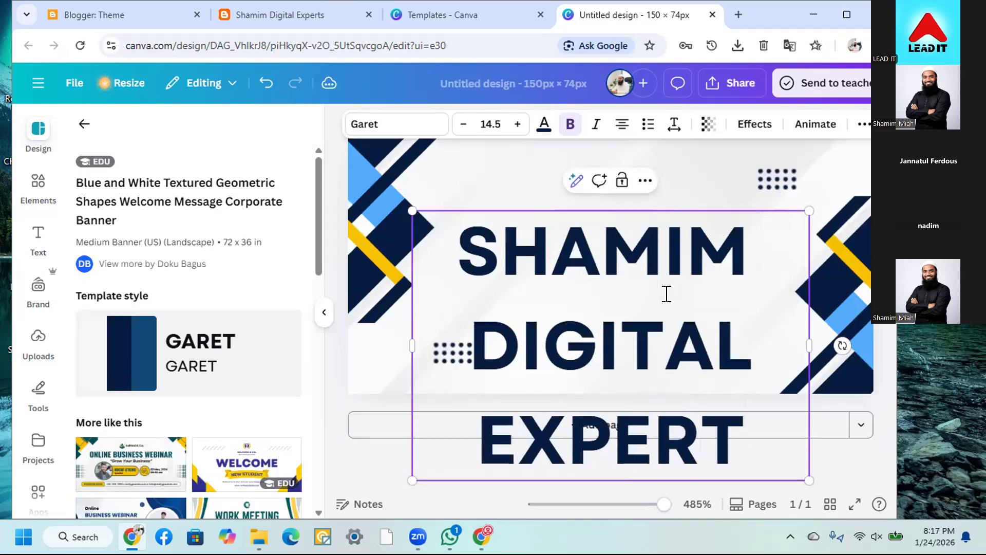
{"action": "type", "text": "D"}
{"action": "key", "text": "BackSpace"}
{"action": "type", "text": "S"}
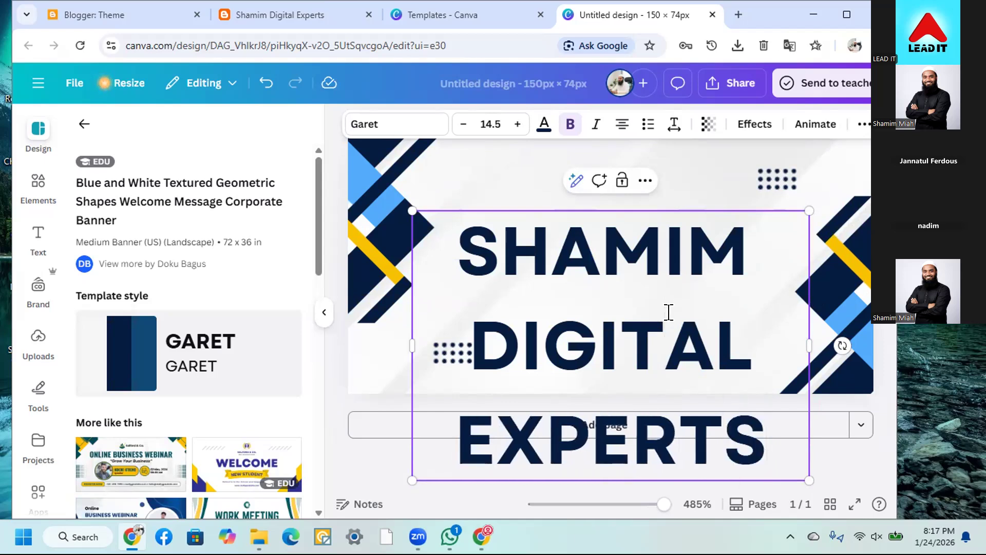
Set the line spacing of the whole three-line heading to 1.04 and its font size to 11.5
{"action": "key", "text": "ctrl+a"}
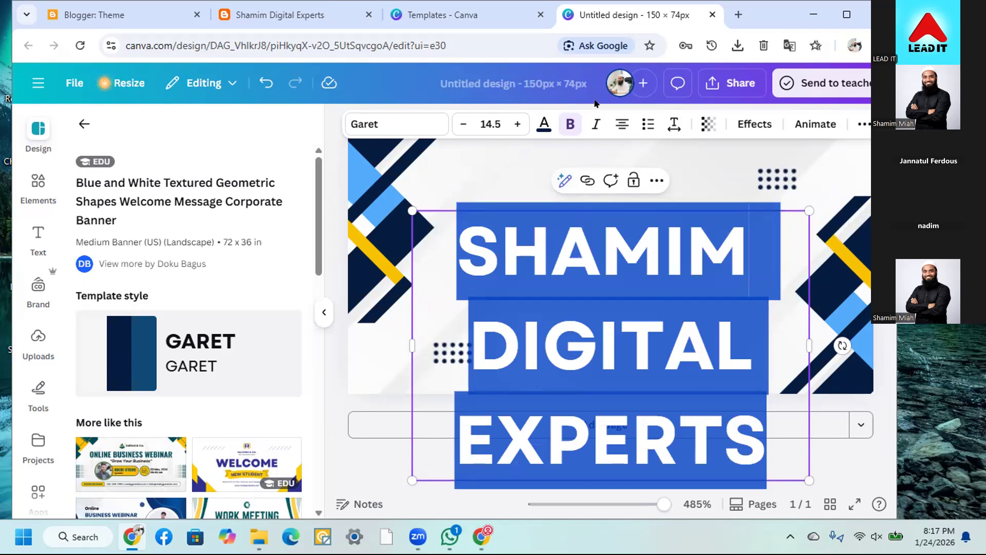
{"action": "left_click", "coordinate": [673, 124]}
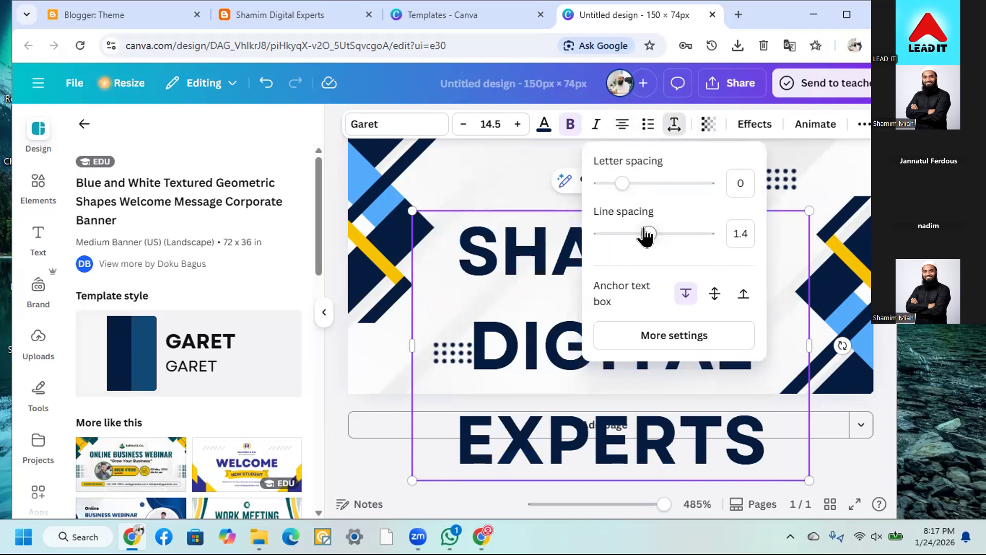
{"action": "left_click_drag", "start_coordinate": [647, 236], "coordinate": [625, 241]}
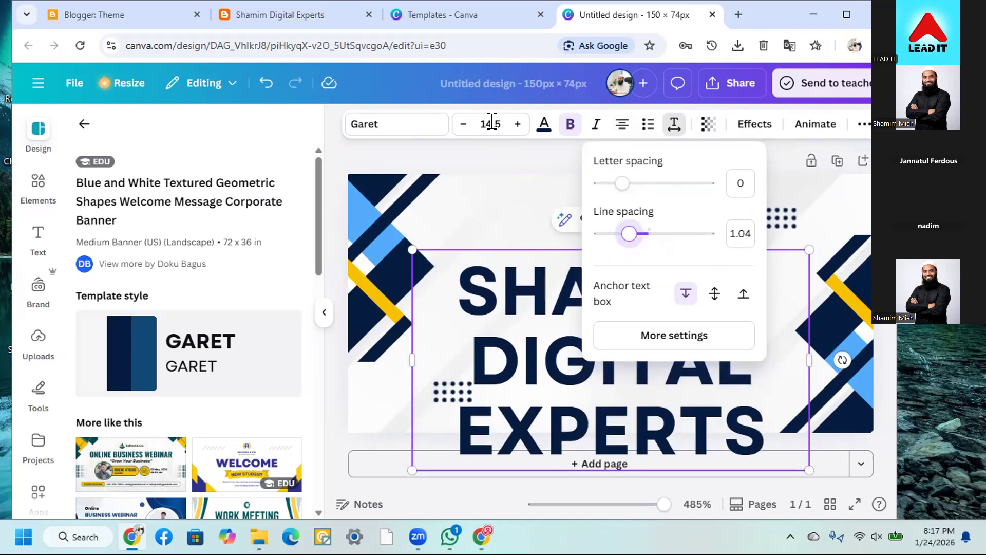
{"action": "left_click", "coordinate": [461, 124]}
{"action": "left_click", "coordinate": [461, 125]}
{"action": "left_click", "coordinate": [462, 125]}
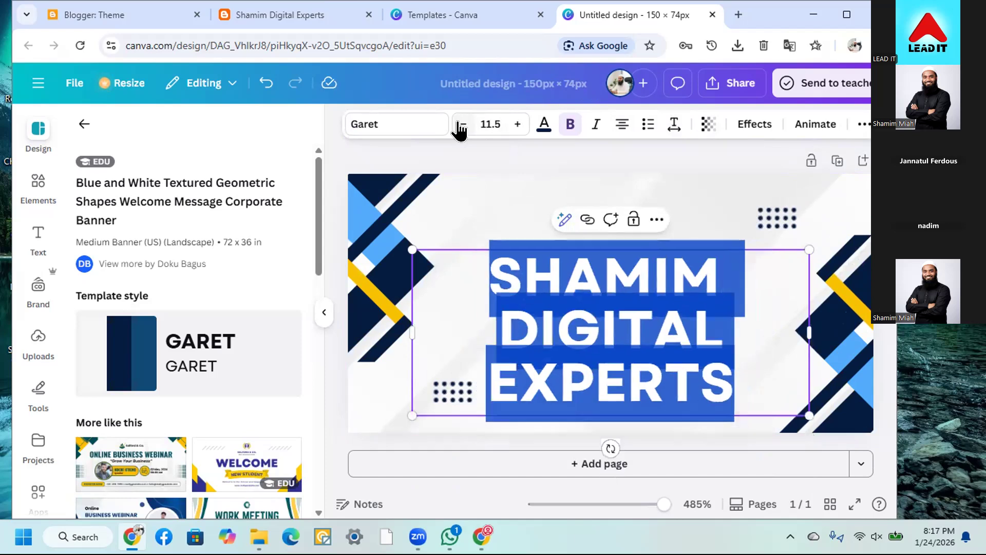
Move the three-line heading up on the banner and delete it
{"action": "left_click", "coordinate": [457, 155]}
{"action": "left_click_drag", "start_coordinate": [547, 278], "coordinate": [554, 223]}
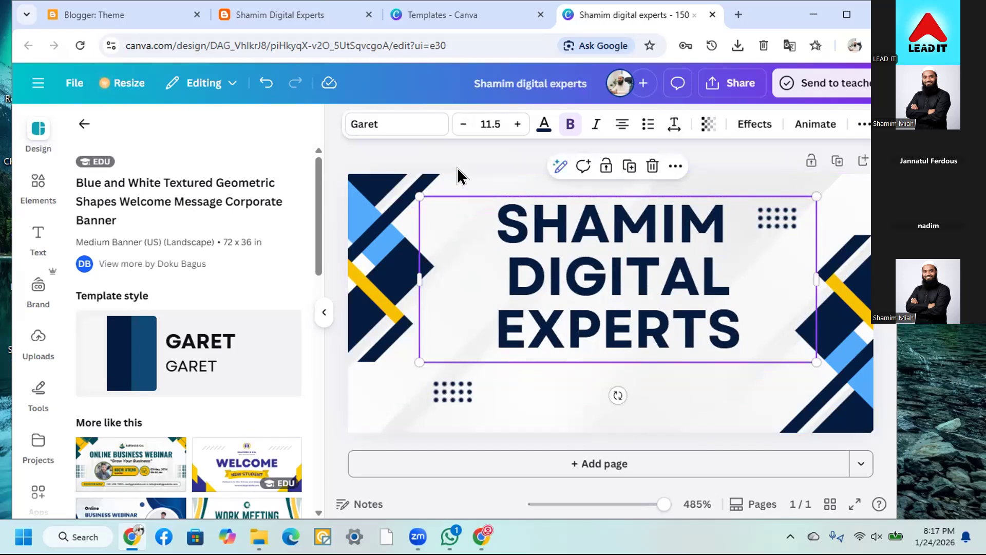
{"action": "key", "text": "Delete"}
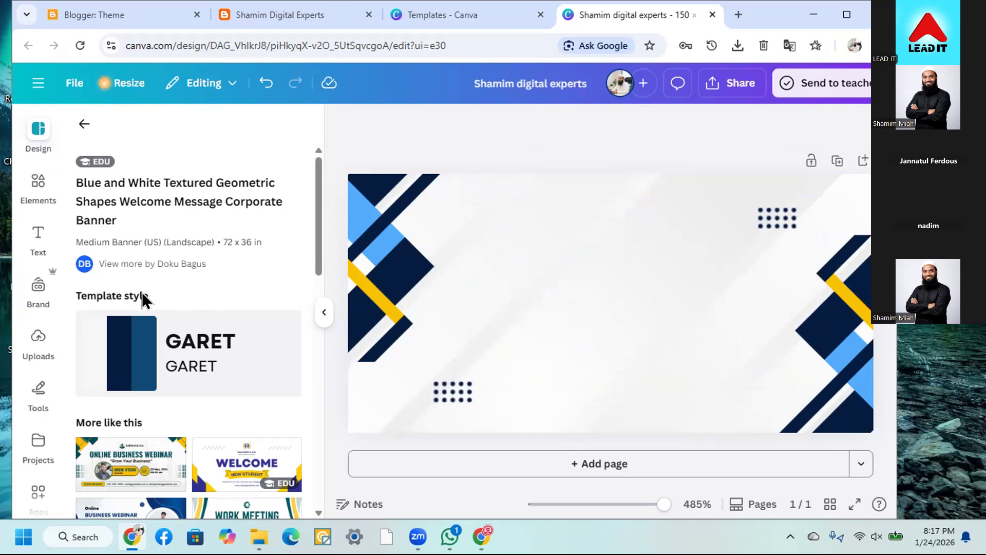
Upload the image file SDE ( Shamim Digital Experts) Logo from the Downloads folder
{"action": "left_click", "coordinate": [27, 344]}
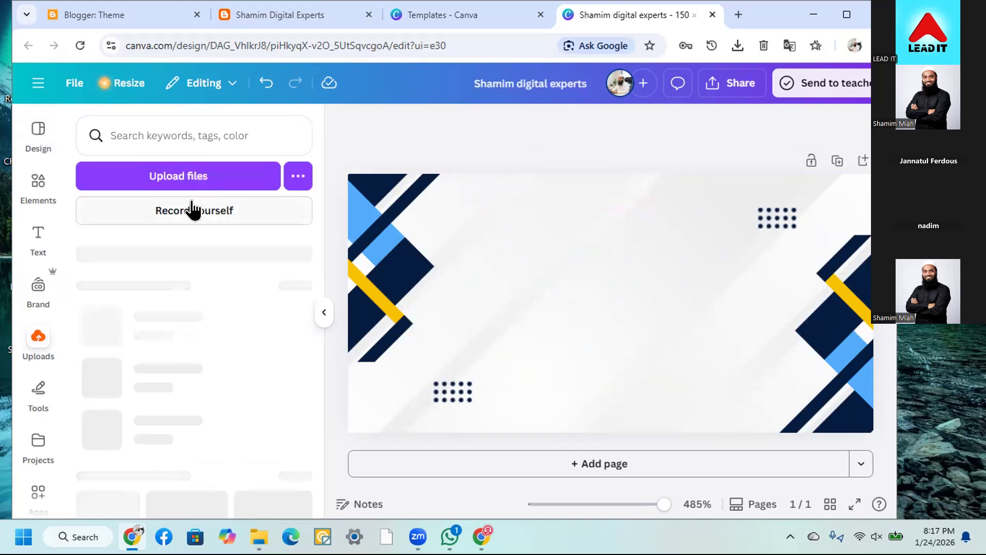
{"action": "left_click", "coordinate": [174, 180]}
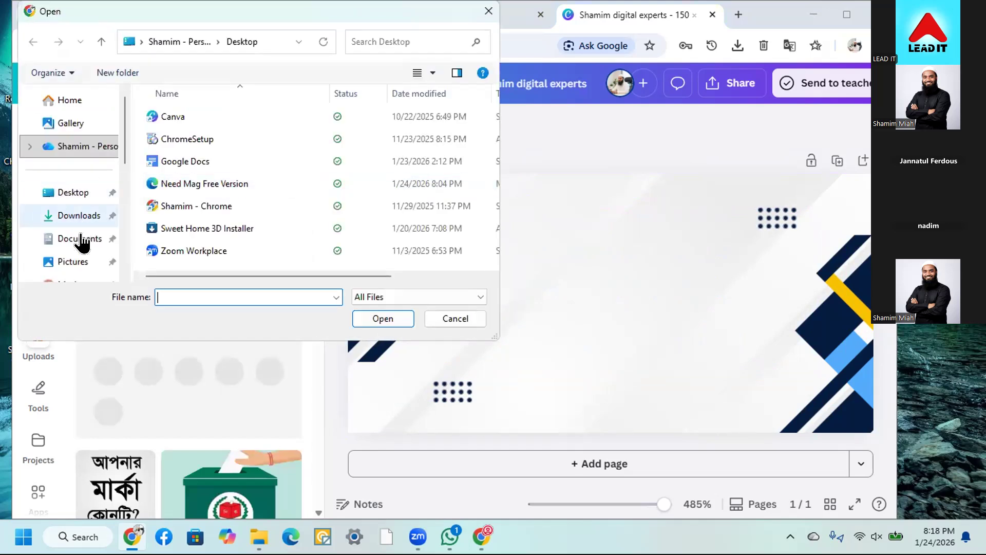
{"action": "left_click", "coordinate": [79, 215]}
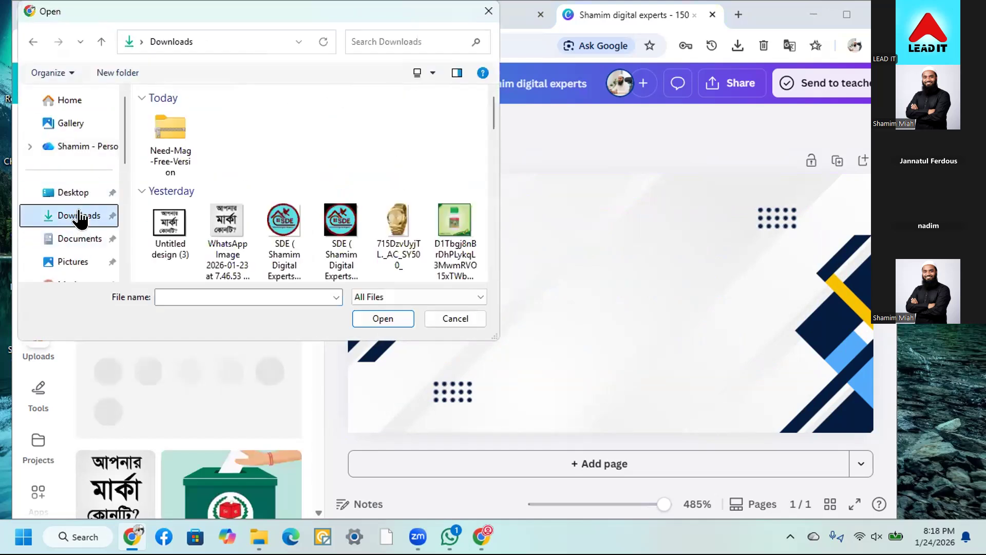
{"action": "left_click", "coordinate": [278, 222]}
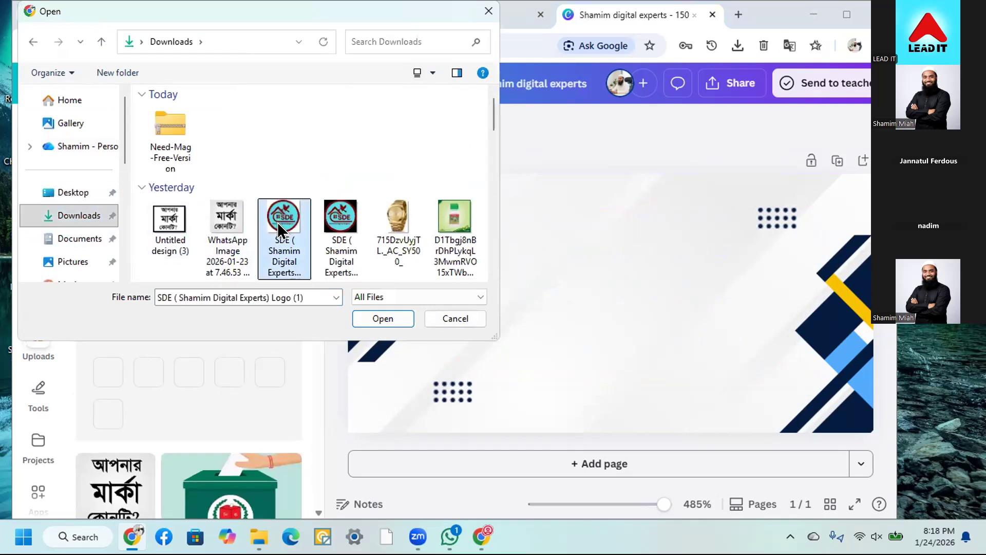
{"action": "left_click", "coordinate": [333, 222]}
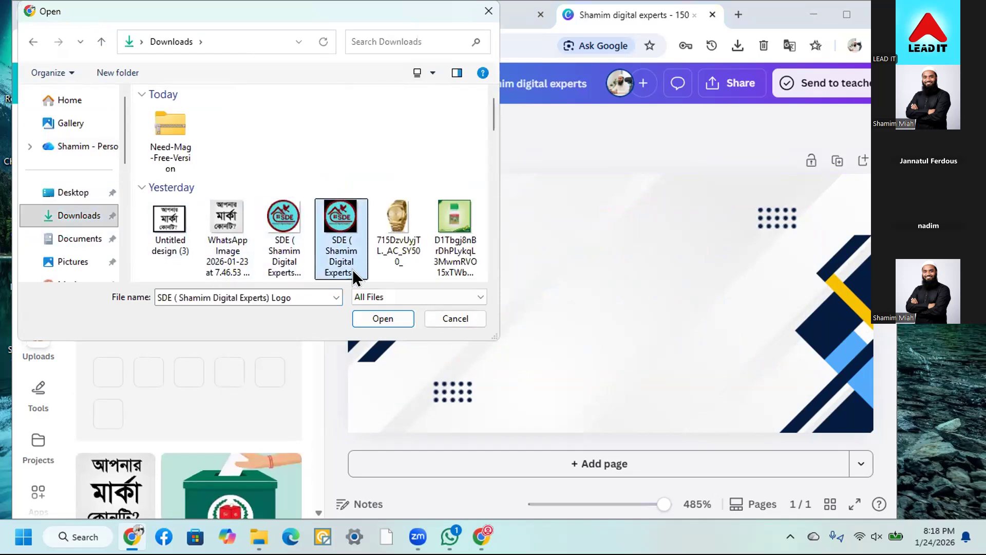
{"action": "left_click", "coordinate": [383, 318]}
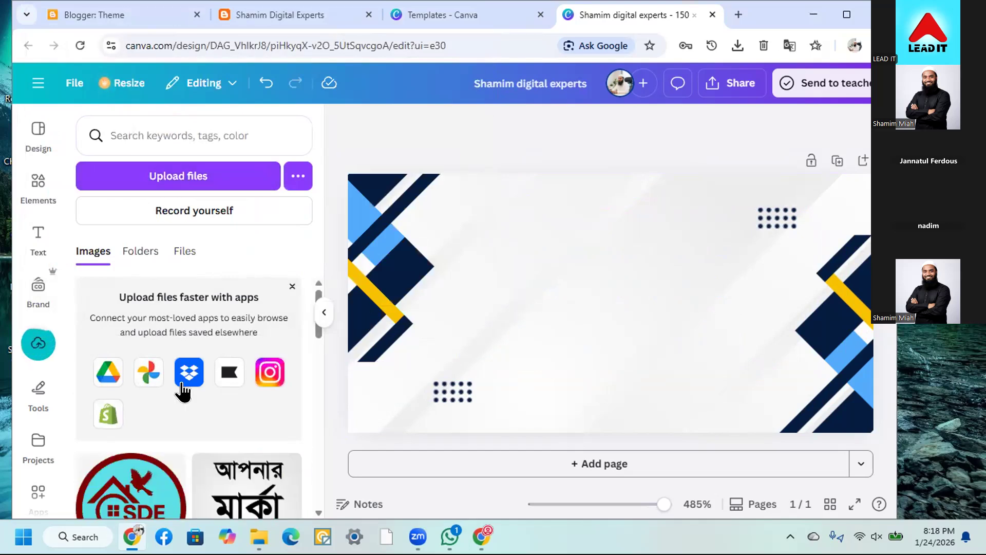
Try placing the uploaded SDE logo on the banner and delete it from the page
{"action": "scroll", "coordinate": [186, 337], "scroll_direction": "down", "scroll_amount": 3}
{"action": "left_click", "coordinate": [120, 360]}
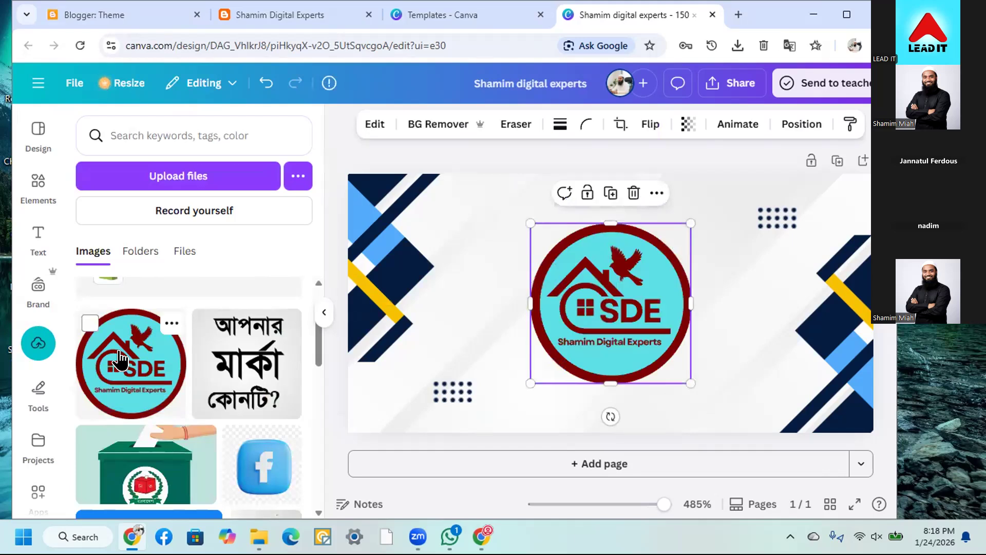
{"action": "left_click", "coordinate": [632, 194]}
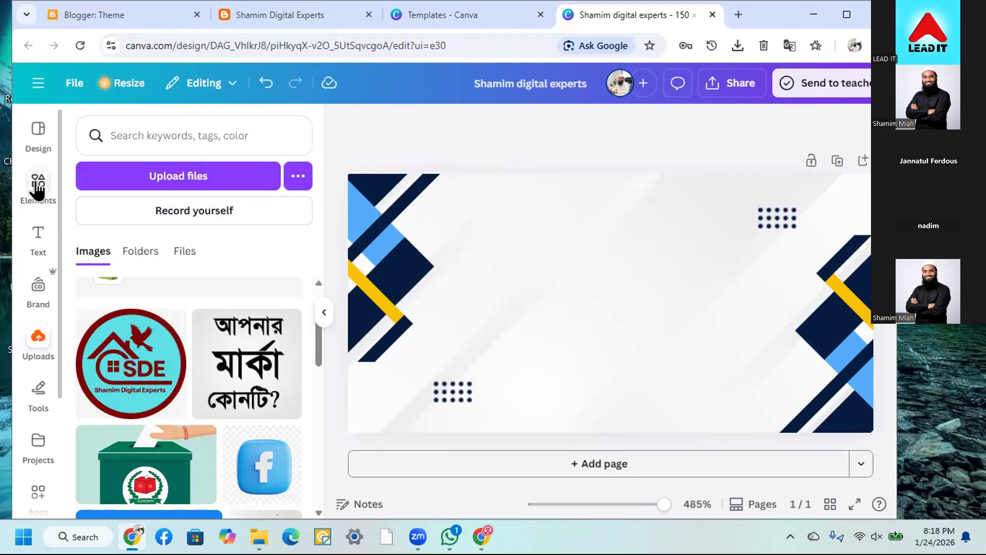
{"action": "left_click", "coordinate": [173, 122]}
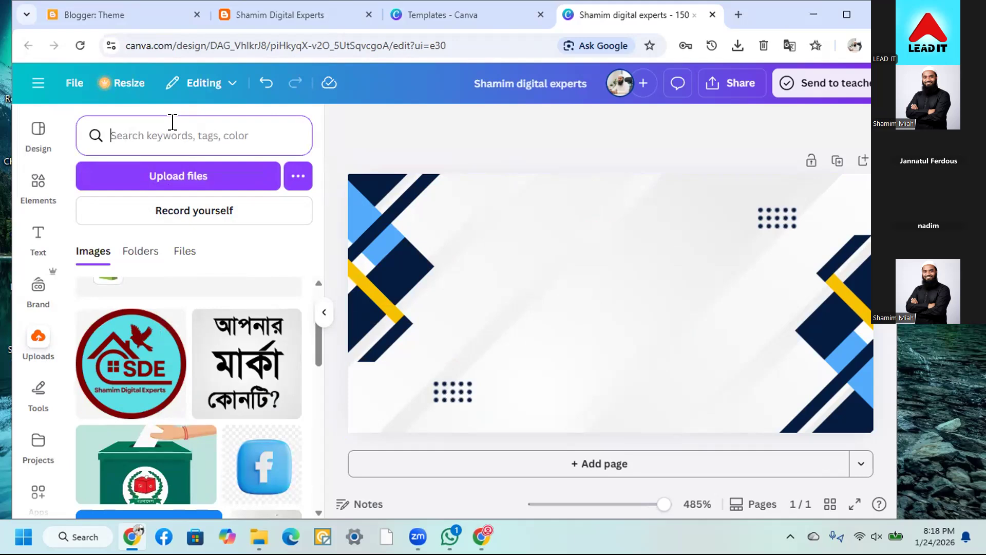
{"action": "type", "text": "frame"}
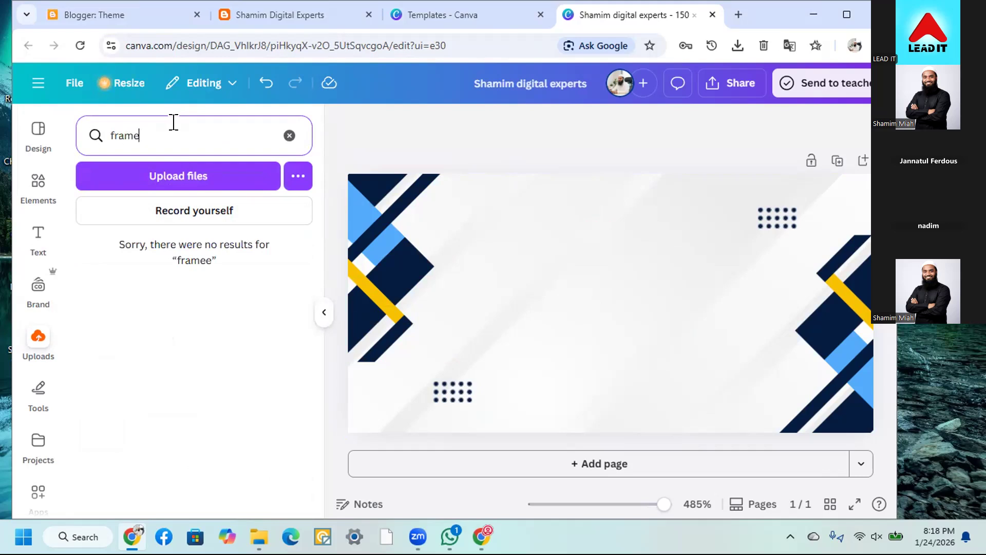
{"action": "type", "text": "ra"}
Search the elements library for "frame" and add the circular frame to the banner
{"action": "left_click", "coordinate": [35, 184]}
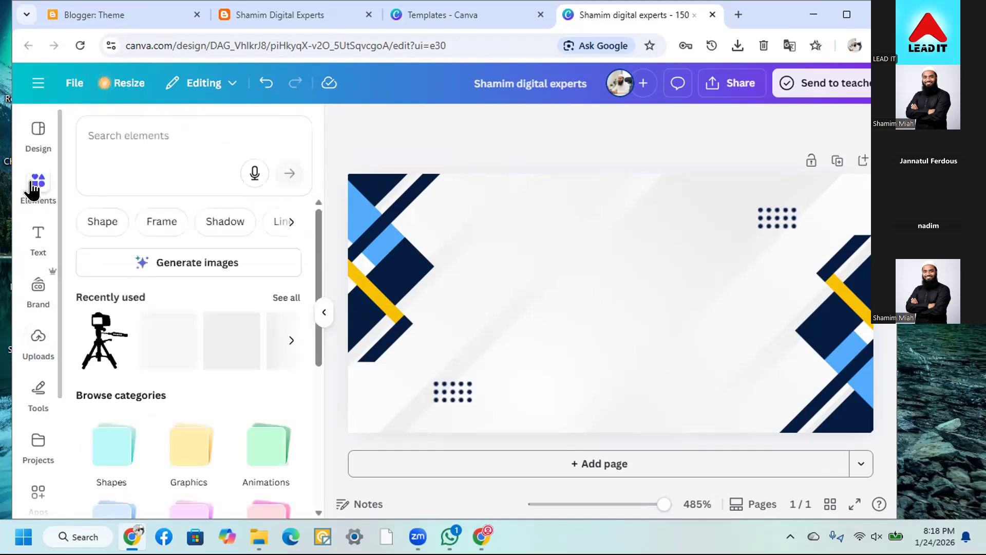
{"action": "left_click", "coordinate": [142, 123]}
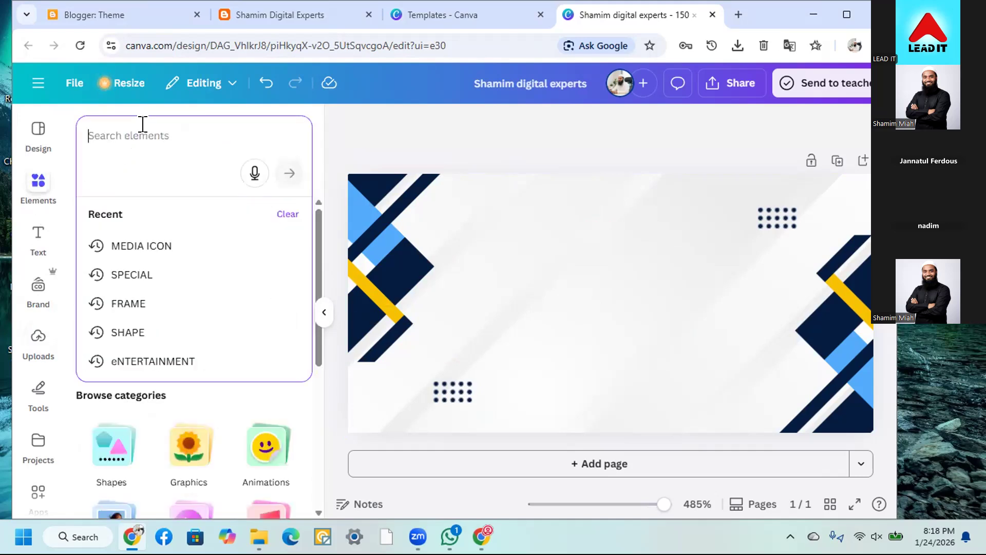
{"action": "type", "text": "frame"}
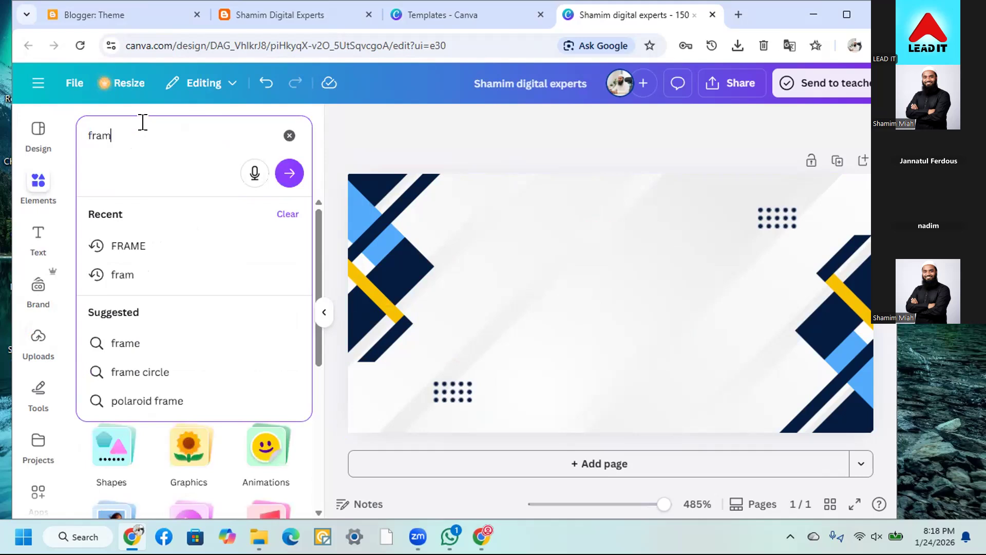
{"action": "key", "text": "Return"}
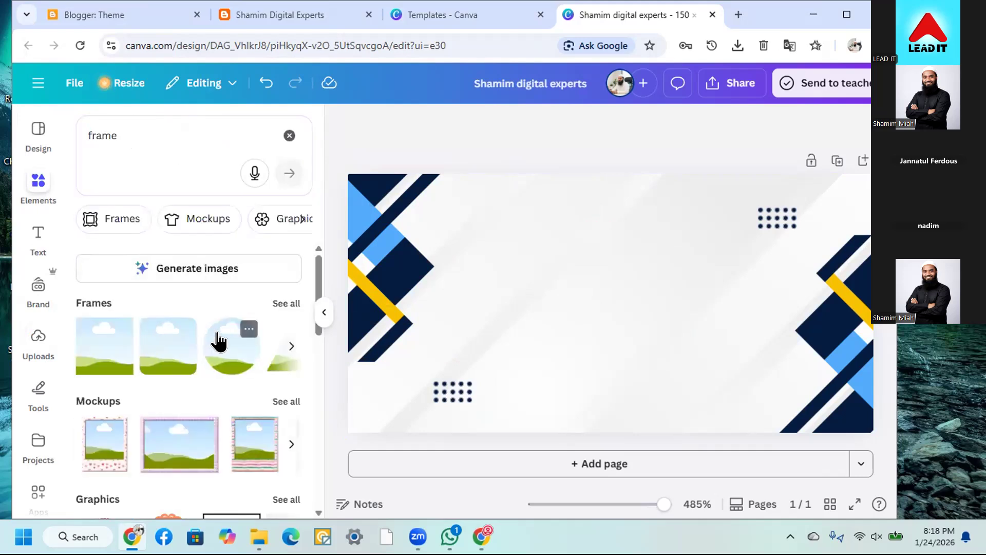
{"action": "left_click", "coordinate": [217, 341]}
Enlarge the circular frame to most of the banner's height and center it on the page
{"action": "left_click_drag", "start_coordinate": [590, 288], "coordinate": [572, 280]}
{"action": "left_click_drag", "start_coordinate": [664, 365], "coordinate": [709, 406]}
{"action": "left_click_drag", "start_coordinate": [638, 348], "coordinate": [611, 309]}
{"action": "left_click_drag", "start_coordinate": [689, 382], "coordinate": [714, 406]}
{"action": "left_click_drag", "start_coordinate": [652, 344], "coordinate": [640, 327]}
Clear the uploads search and place the uploaded SDE logo image inside the circular frame
{"action": "left_click", "coordinate": [27, 347]}
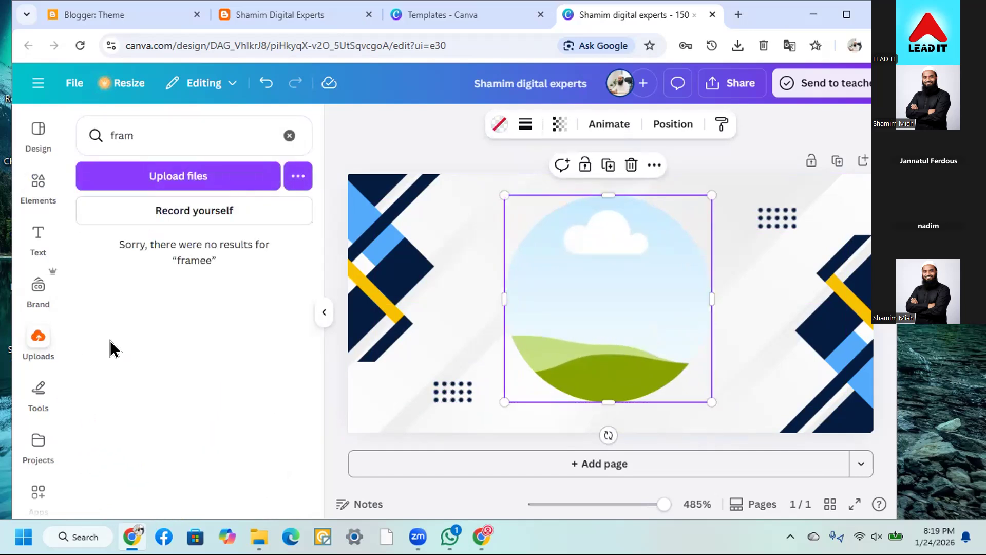
{"action": "left_click", "coordinate": [34, 330]}
{"action": "left_click", "coordinate": [289, 142]}
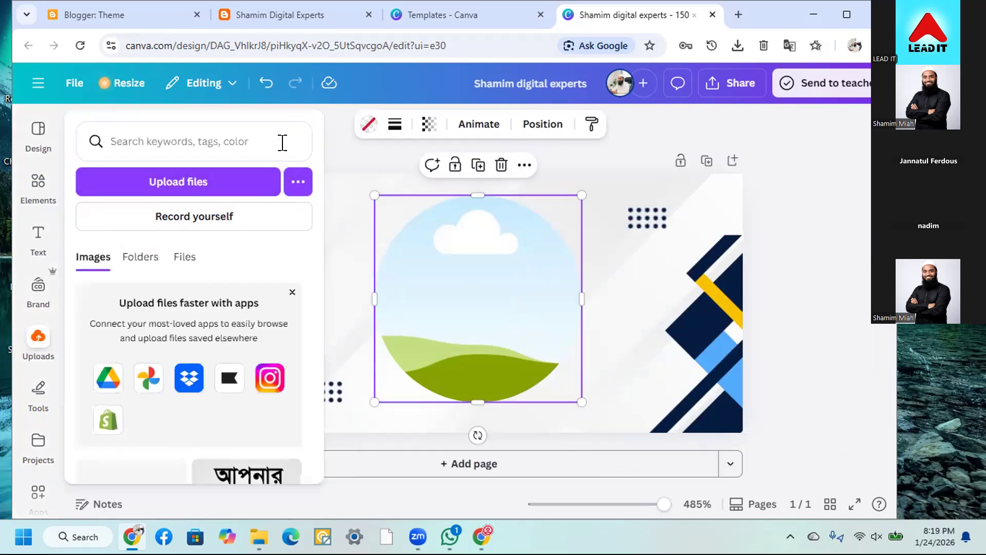
{"action": "scroll", "coordinate": [121, 418], "scroll_direction": "down", "scroll_amount": 2}
{"action": "left_click_drag", "start_coordinate": [126, 439], "coordinate": [595, 327]}
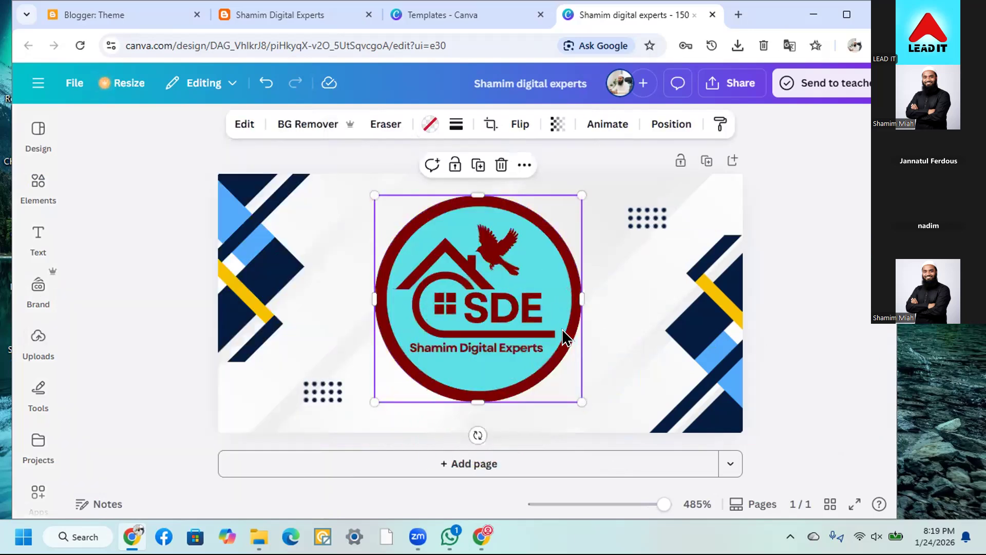
Enlarge the framed SDE logo slightly, re-center it on the banner, and select the banner's left-hand geometric shape
{"action": "left_click_drag", "start_coordinate": [583, 405], "coordinate": [608, 424]}
{"action": "left_click_drag", "start_coordinate": [528, 355], "coordinate": [512, 342]}
{"action": "left_click", "coordinate": [241, 220]}
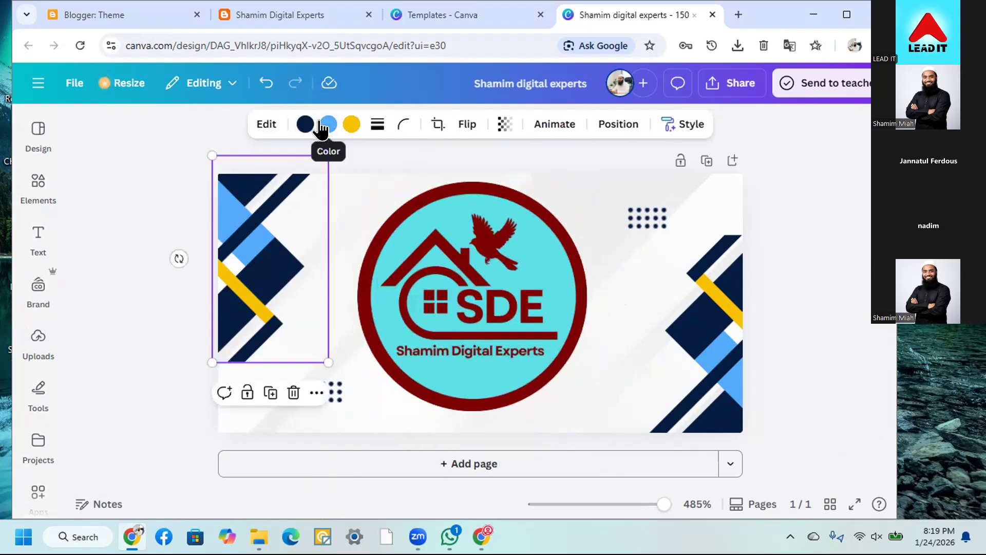
{"action": "left_click", "coordinate": [324, 124]}
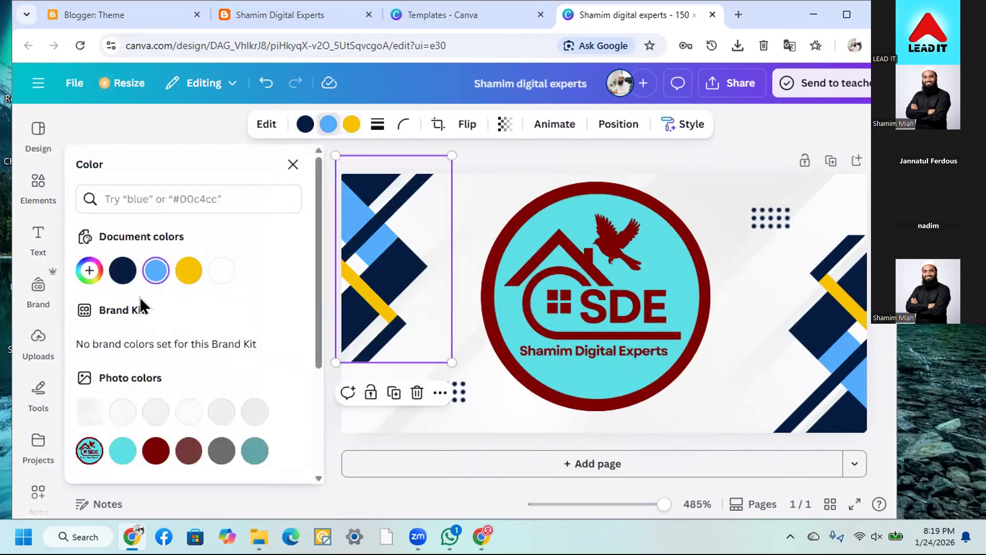
{"action": "left_click", "coordinate": [87, 272]}
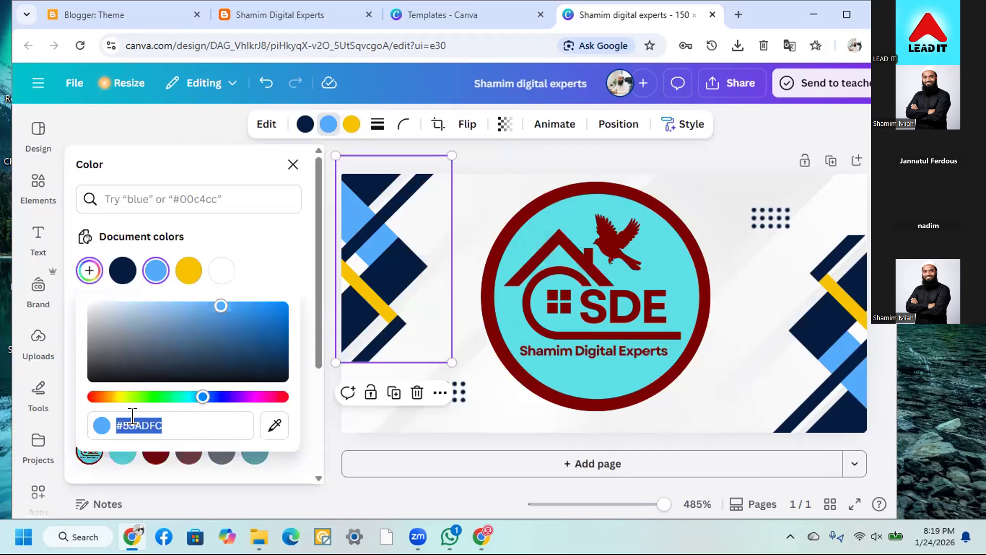
{"action": "left_click", "coordinate": [274, 425]}
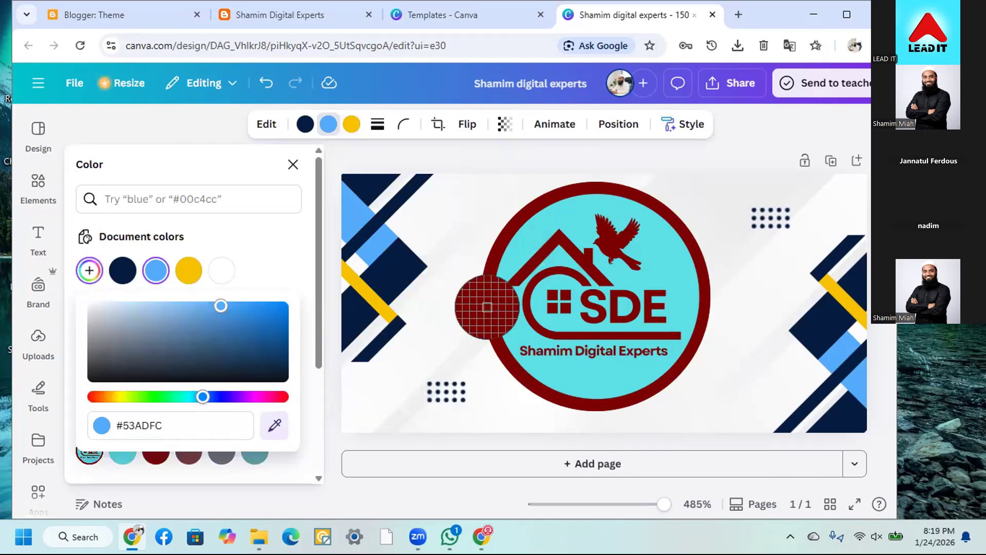
{"action": "key", "text": "Escape"}
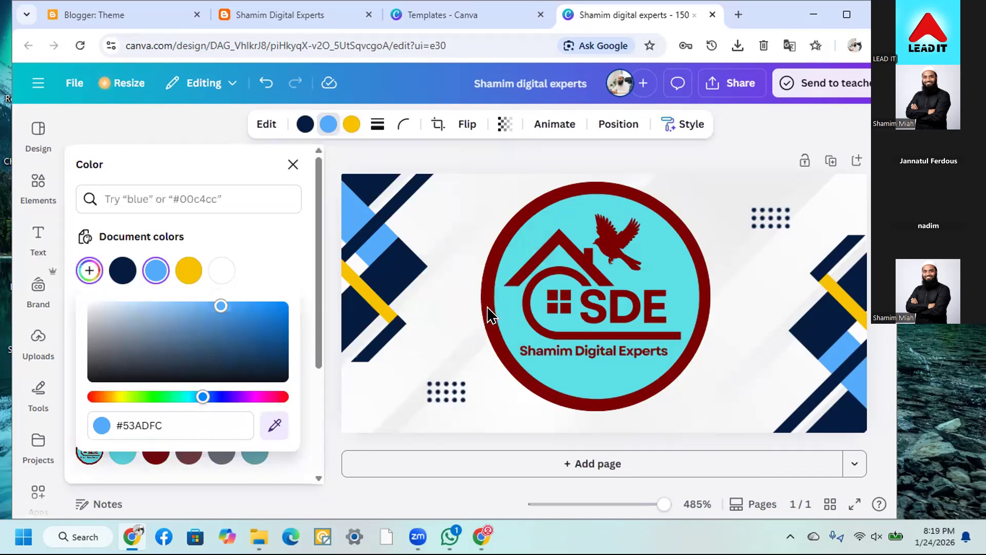
Recolor the navy parts of the banner's left-hand shape to maroon #7A0000, sampled from the logo's outer ring
{"action": "left_click", "coordinate": [301, 125]}
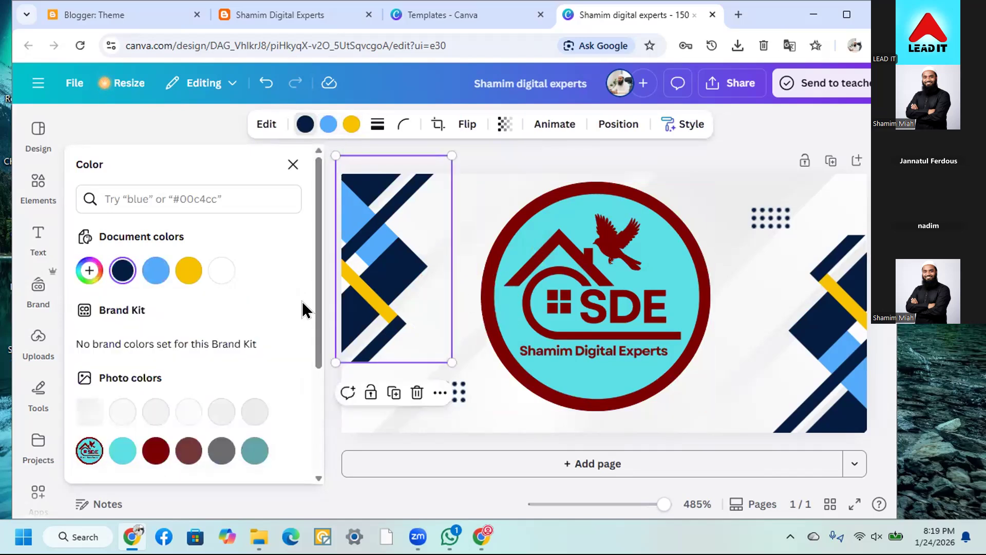
{"action": "left_click", "coordinate": [85, 271]}
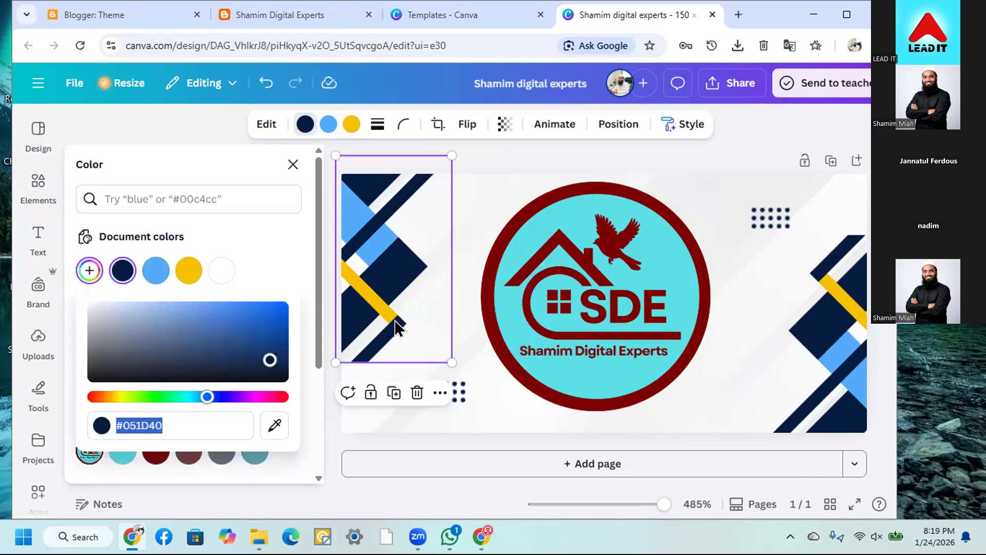
{"action": "left_click", "coordinate": [273, 426]}
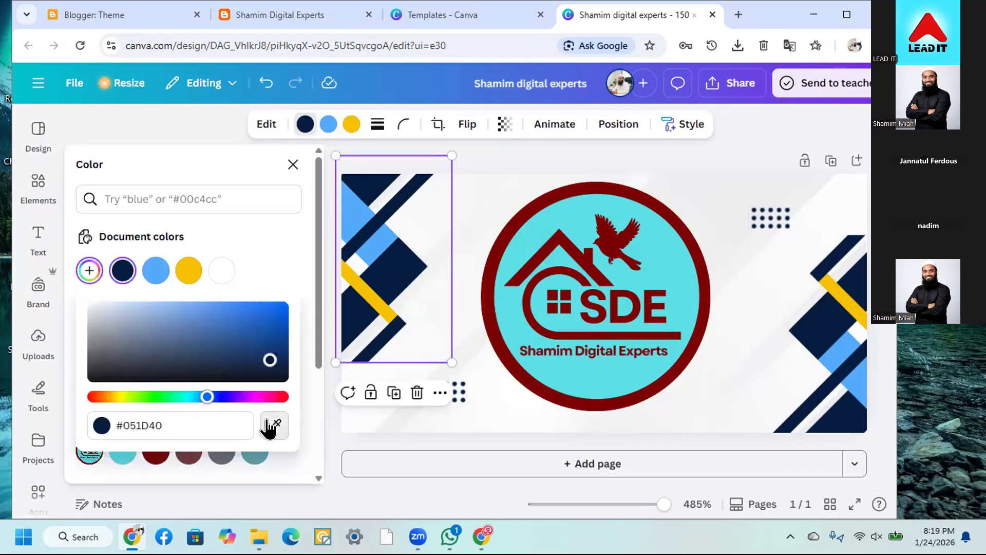
{"action": "left_click", "coordinate": [488, 318]}
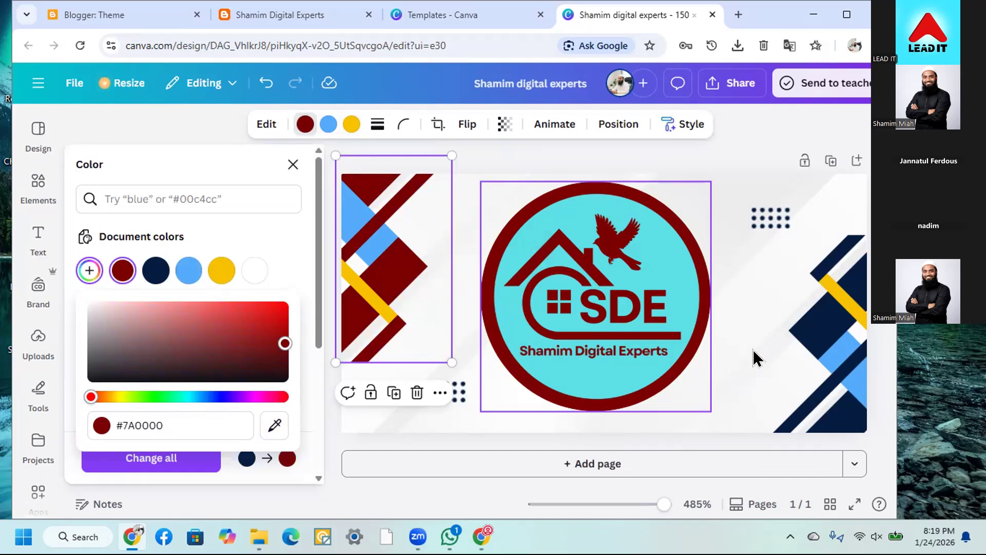
Recolor the navy parts of the banner's right-hand shape to maroon #7A0000, sampled from the logo's outer ring
{"action": "left_click", "coordinate": [813, 327]}
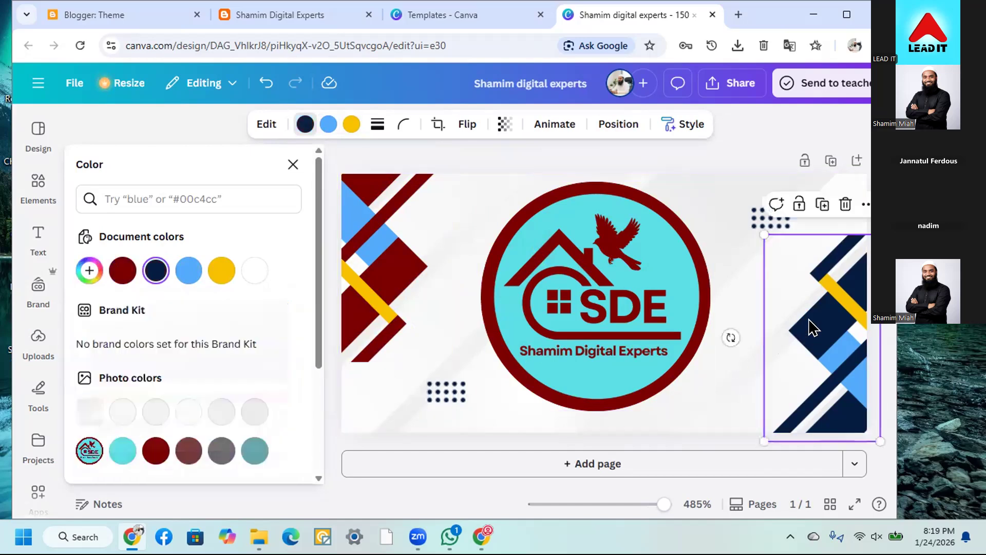
{"action": "left_click", "coordinate": [305, 124]}
{"action": "left_click", "coordinate": [305, 124]}
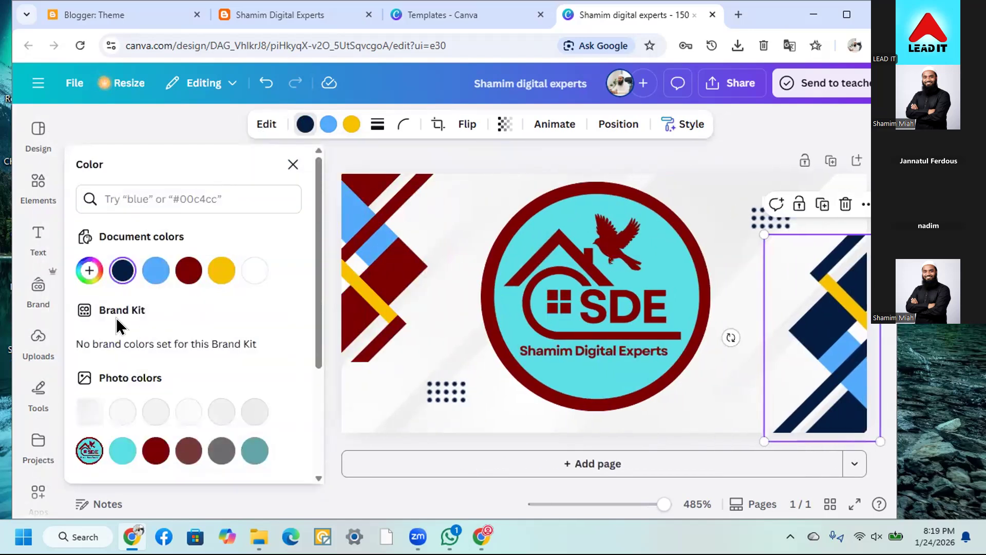
{"action": "left_click", "coordinate": [90, 270]}
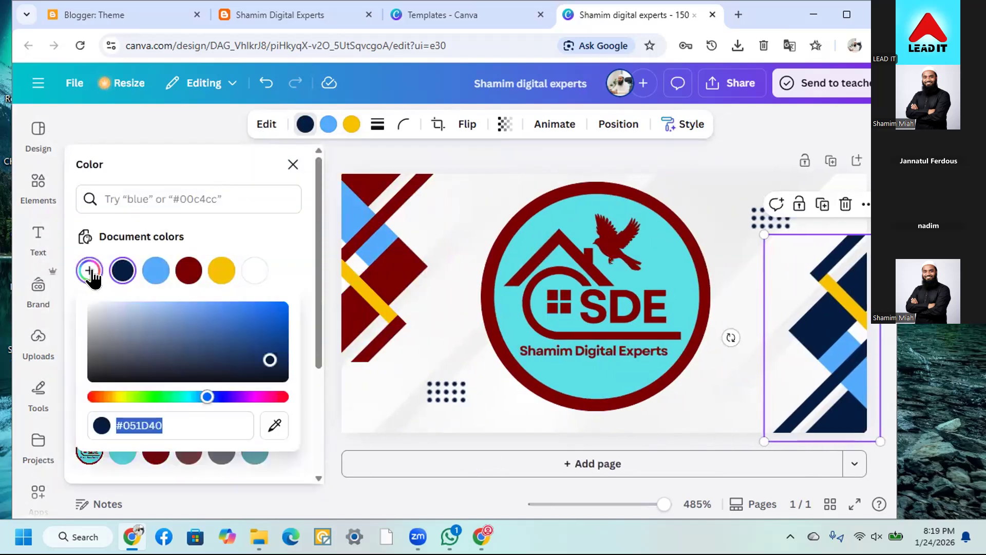
{"action": "left_click", "coordinate": [275, 425]}
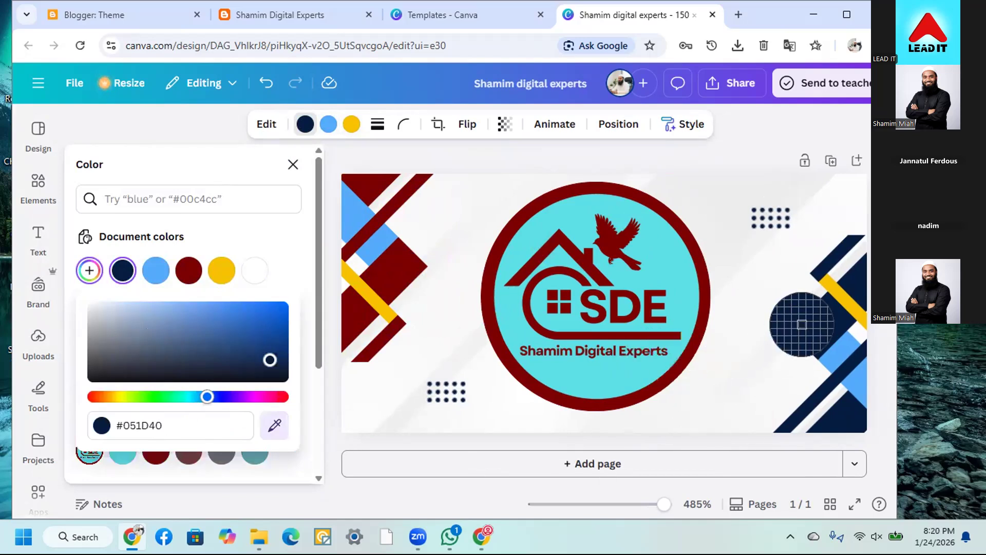
{"action": "left_click", "coordinate": [702, 317]}
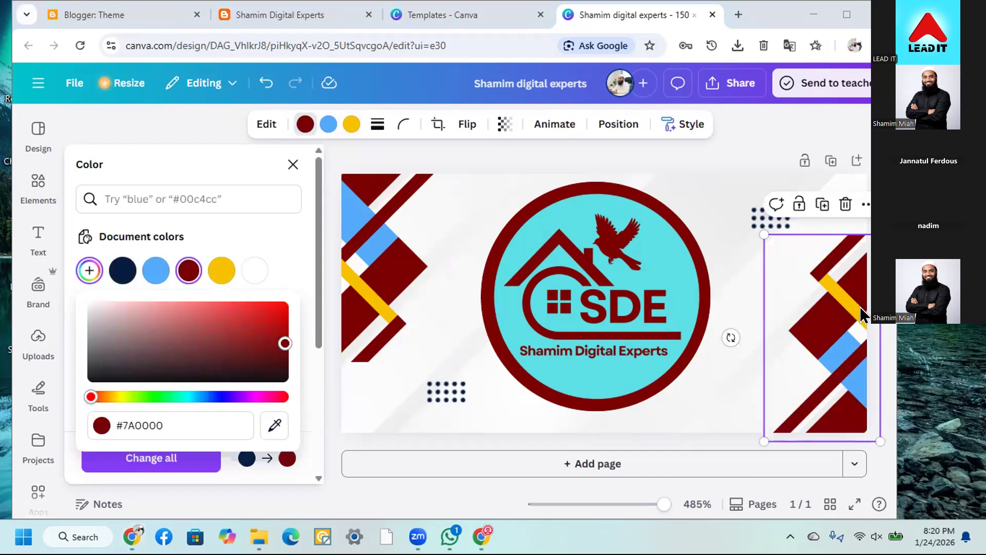
{"action": "left_click", "coordinate": [815, 339]}
Recolor the light-blue parts of both side shapes to turquoise #5CE0E5, sampled from the logo's background
{"action": "left_click", "coordinate": [370, 202]}
{"action": "left_click", "coordinate": [327, 125]}
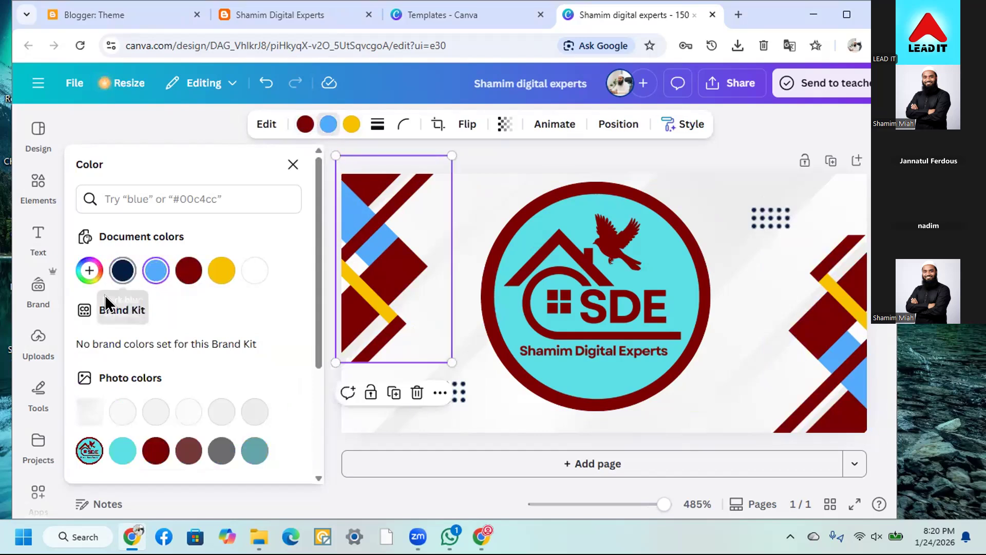
{"action": "left_click", "coordinate": [90, 270]}
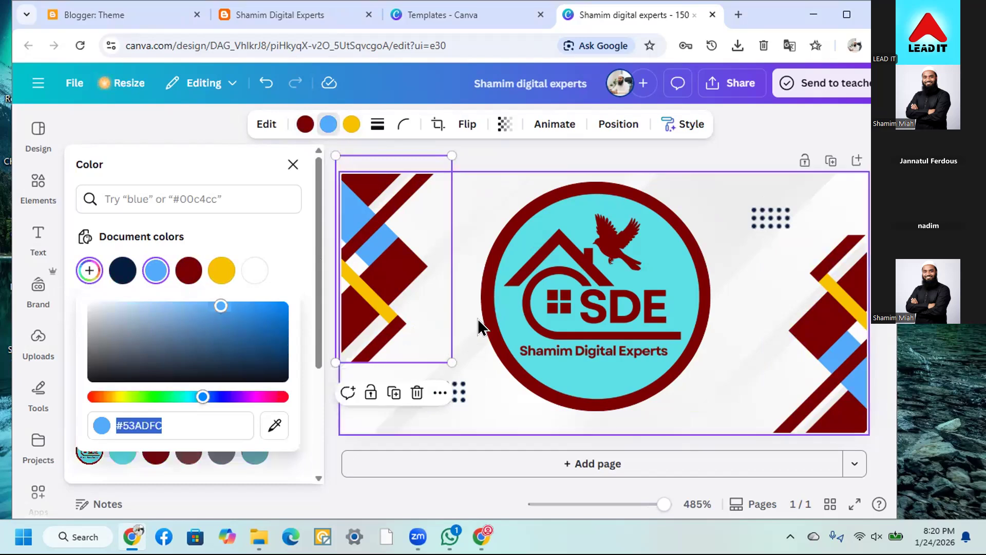
{"action": "left_click", "coordinate": [274, 427]}
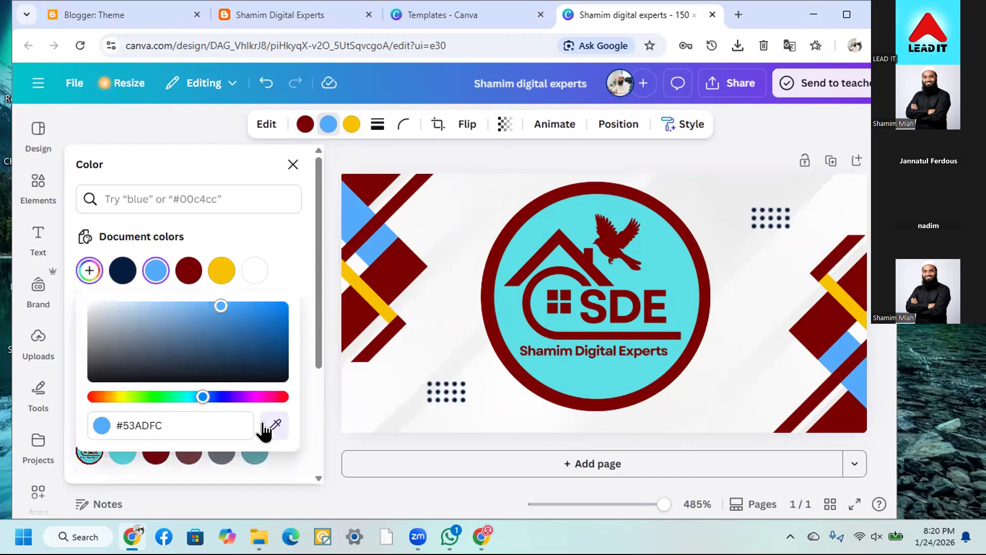
{"action": "left_click", "coordinate": [514, 308]}
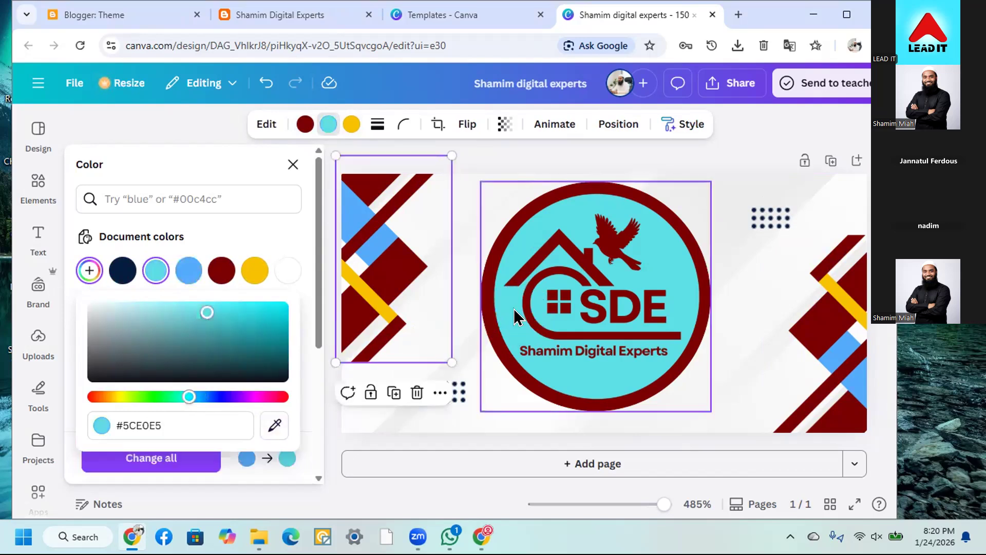
{"action": "left_click", "coordinate": [824, 325]}
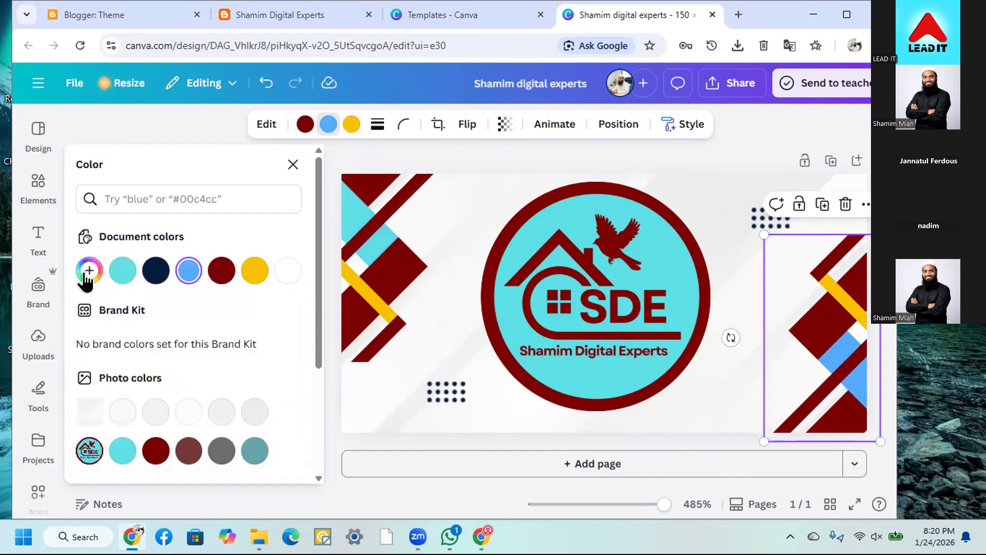
{"action": "left_click", "coordinate": [119, 272]}
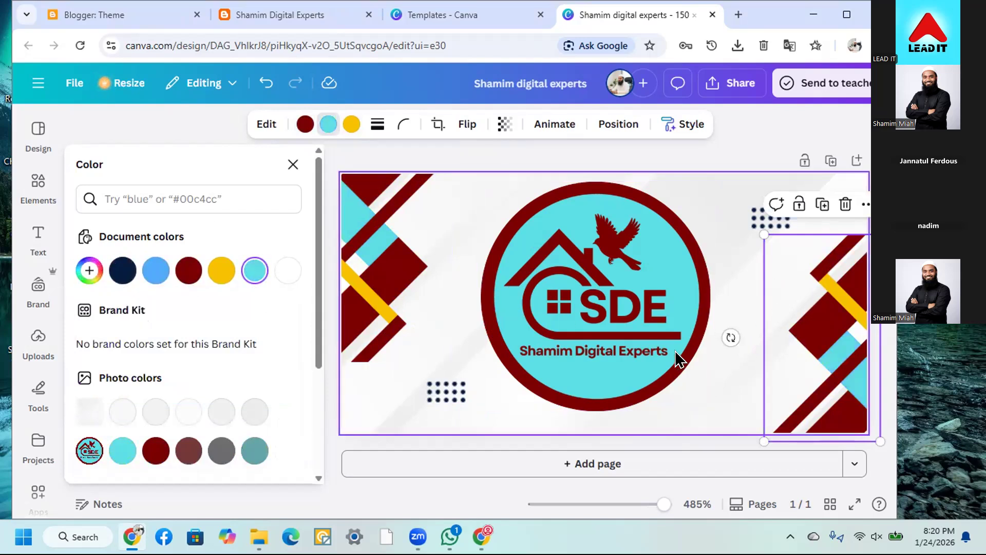
Enlarge the SDE logo slightly from its upper corner and nudge it down to center it vertically on the banner
{"action": "left_click", "coordinate": [648, 362]}
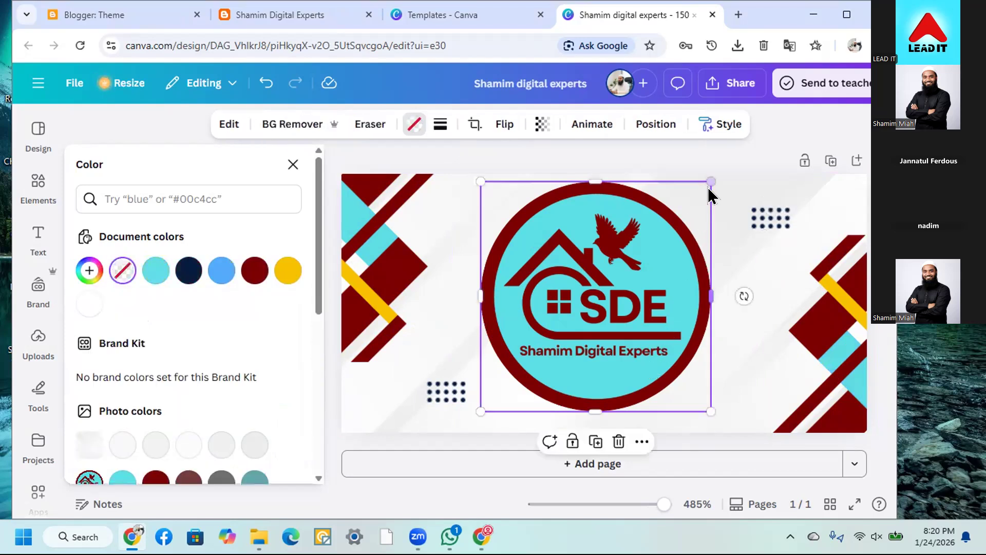
{"action": "left_click_drag", "start_coordinate": [706, 180], "coordinate": [719, 173]}
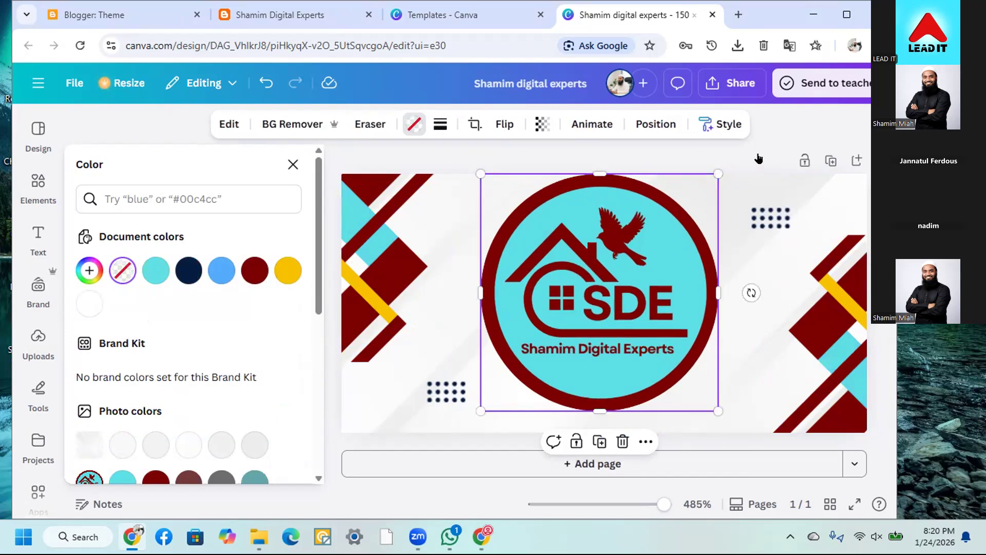
{"action": "left_click", "coordinate": [759, 158]}
{"action": "left_click", "coordinate": [764, 214]}
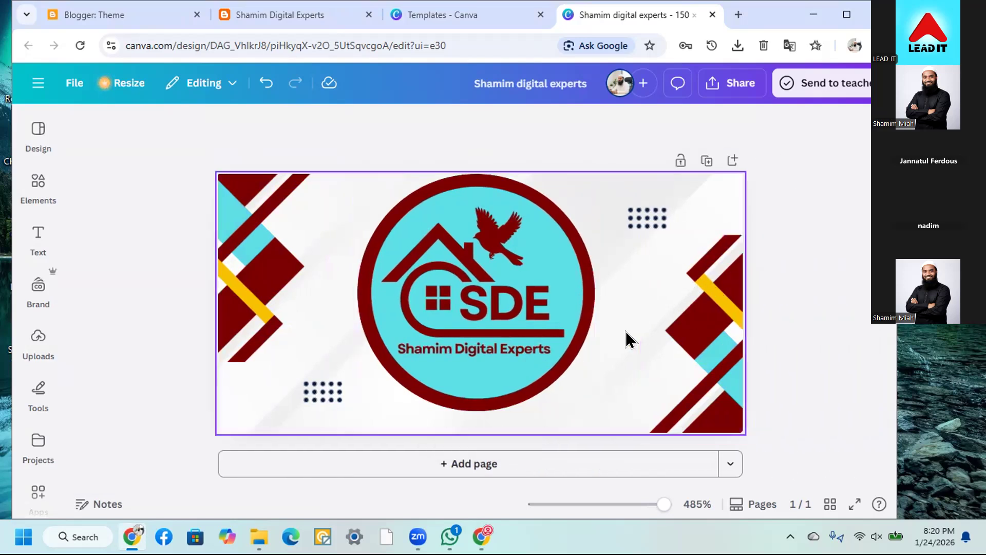
{"action": "left_click", "coordinate": [569, 329]}
{"action": "key", "text": "Down"}
{"action": "key", "text": "Down"}
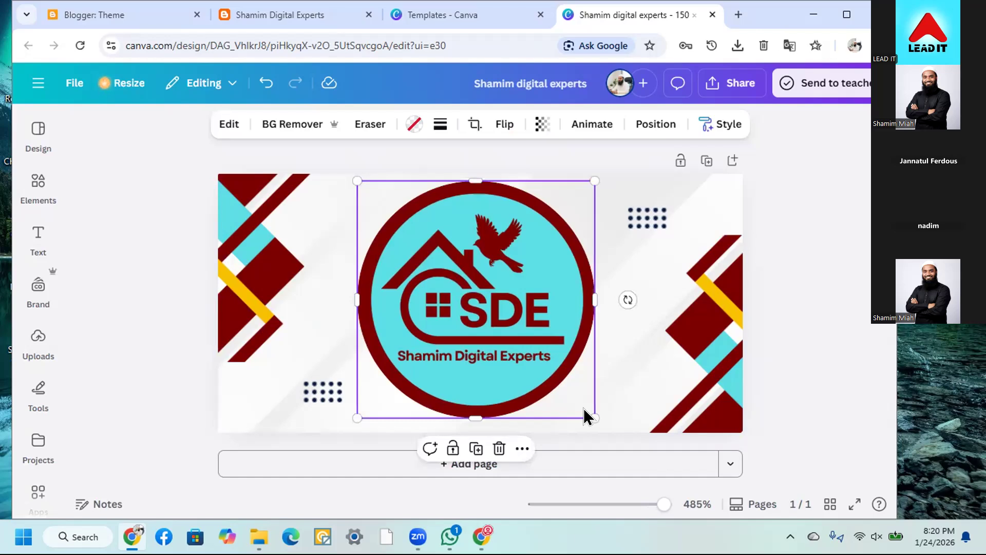
{"action": "left_click", "coordinate": [803, 335]}
Recolor the yellow stripe of the banner's left-hand shape to the gray from the logo's photo colors
{"action": "left_click", "coordinate": [278, 290]}
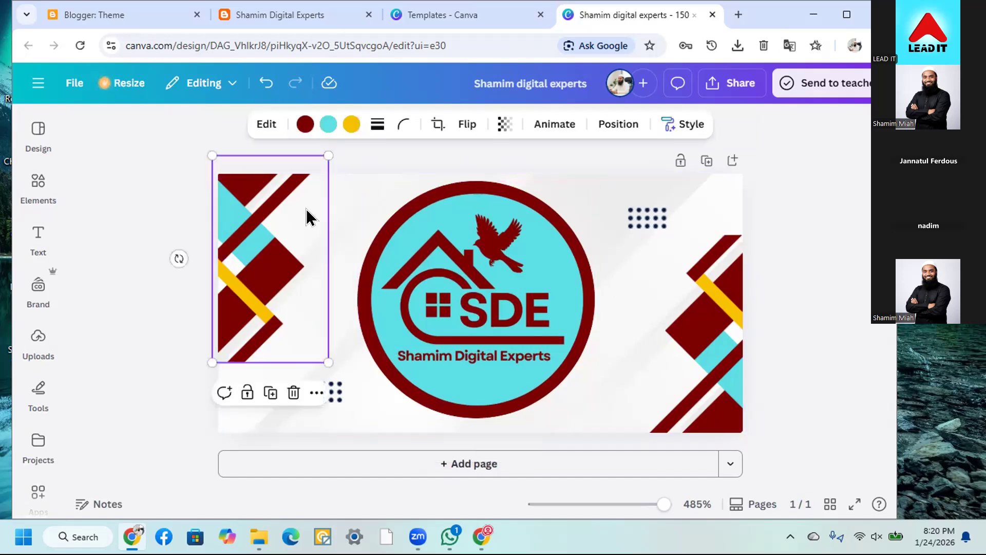
{"action": "left_click", "coordinate": [350, 125]}
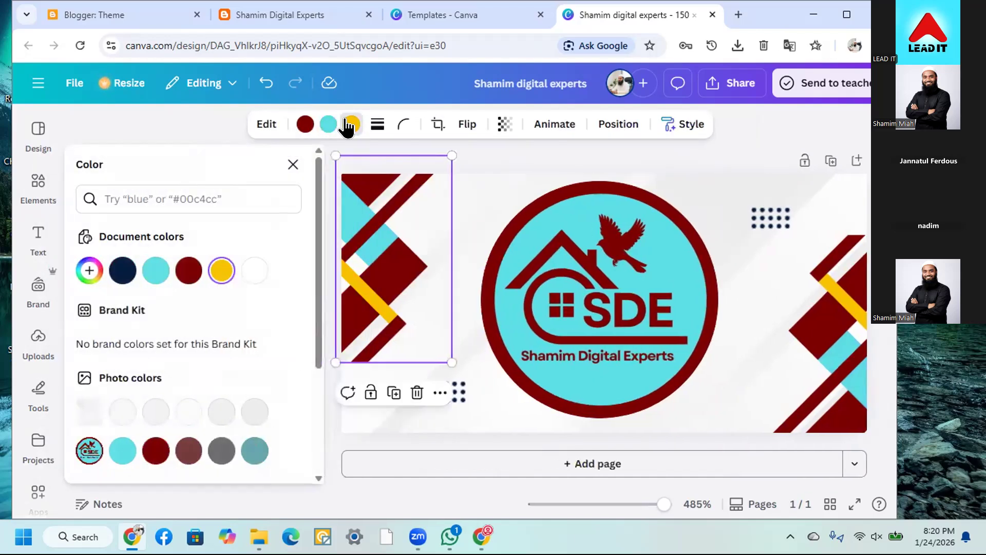
{"action": "scroll", "coordinate": [221, 380], "scroll_direction": "down", "scroll_amount": 3}
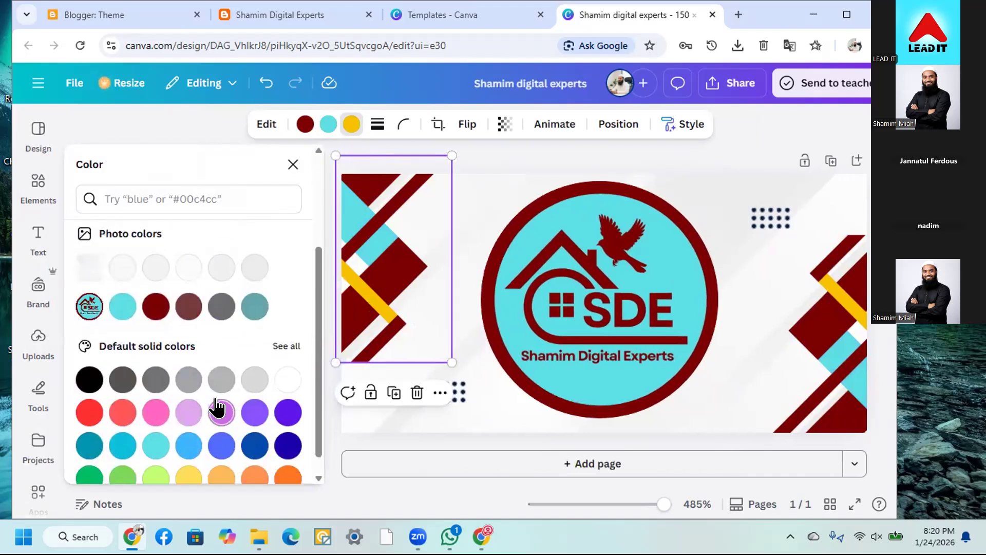
{"action": "left_click", "coordinate": [222, 307]}
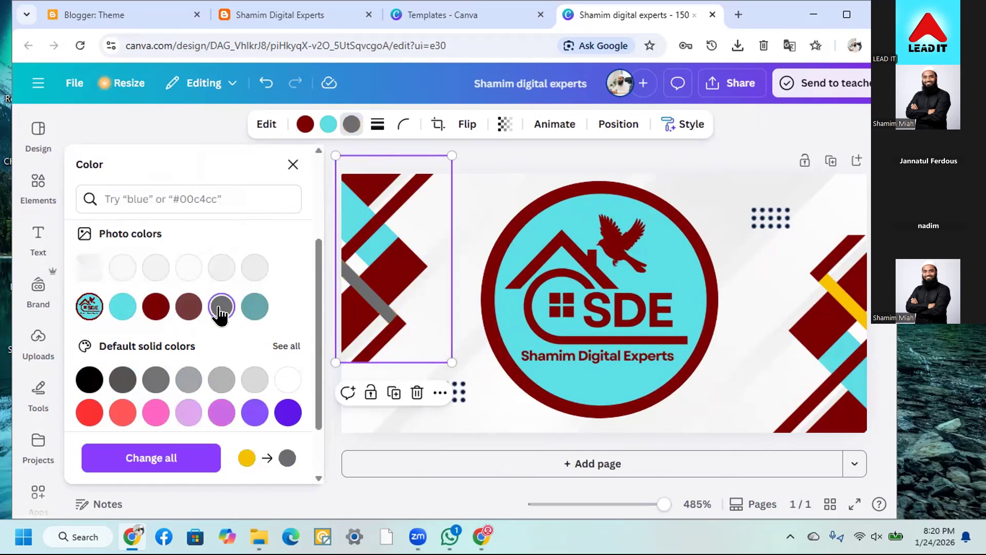
Recolor the accent stripes of both side shapes to the muted teal from the logo's photo colors
{"action": "left_click", "coordinate": [255, 307]}
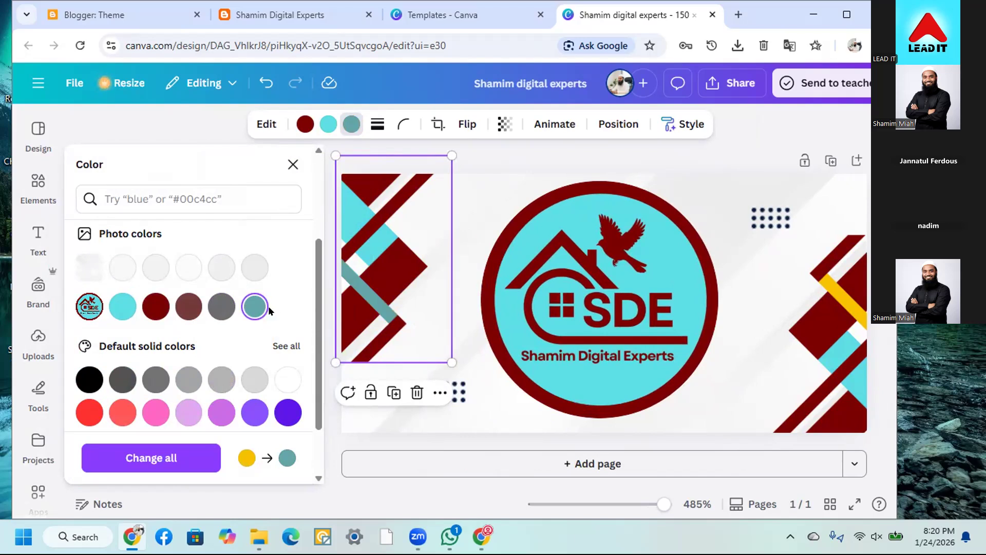
{"action": "left_click", "coordinate": [817, 314]}
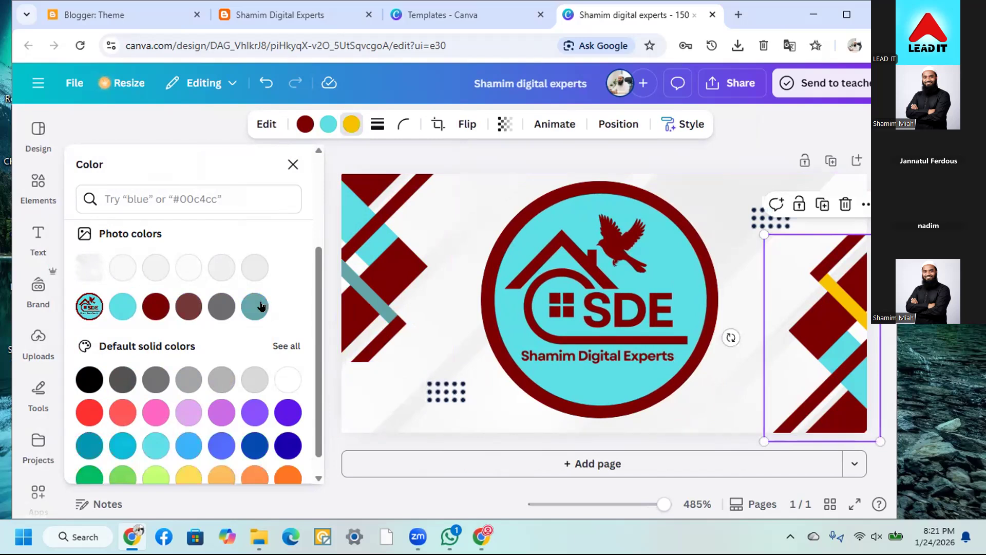
{"action": "left_click", "coordinate": [255, 307]}
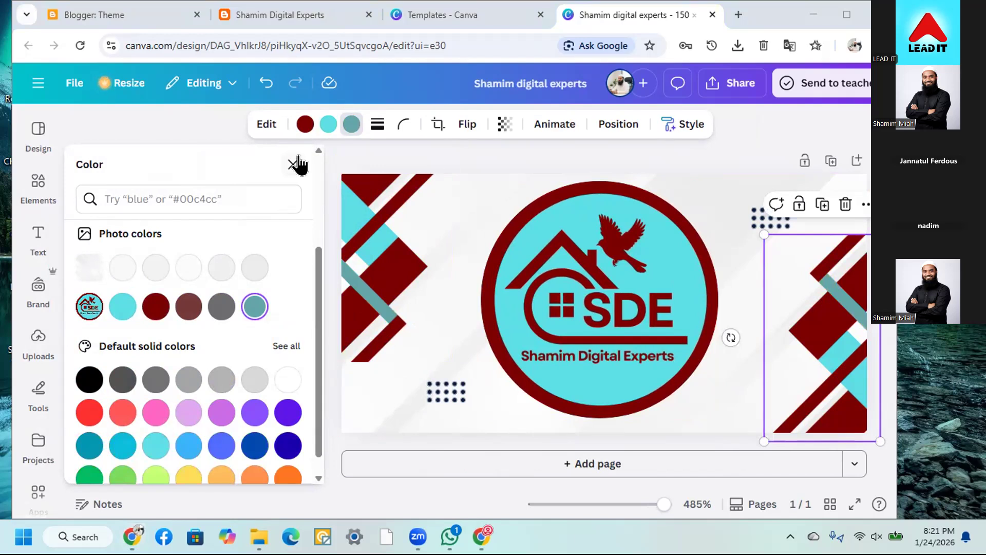
{"action": "left_click", "coordinate": [330, 148]}
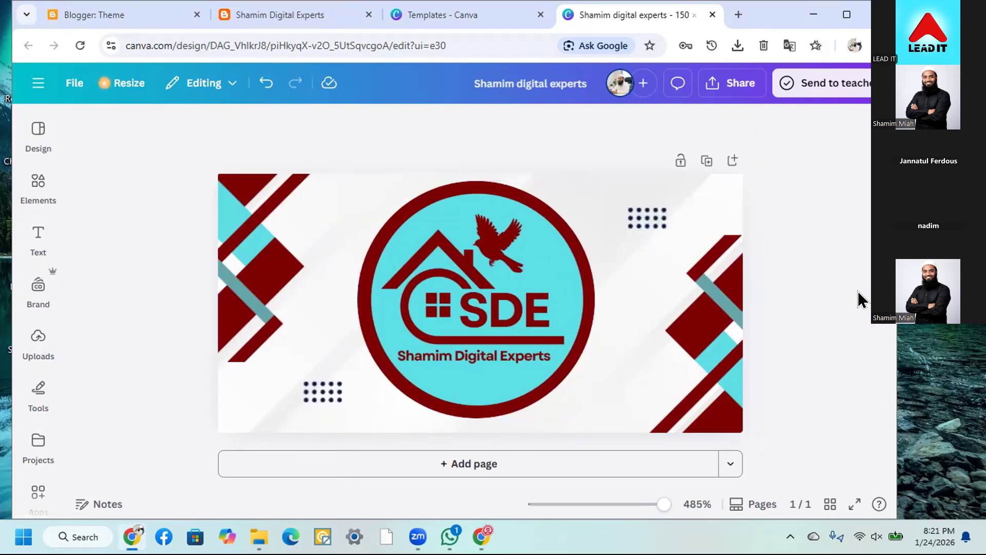
{"action": "left_click", "coordinate": [542, 278]}
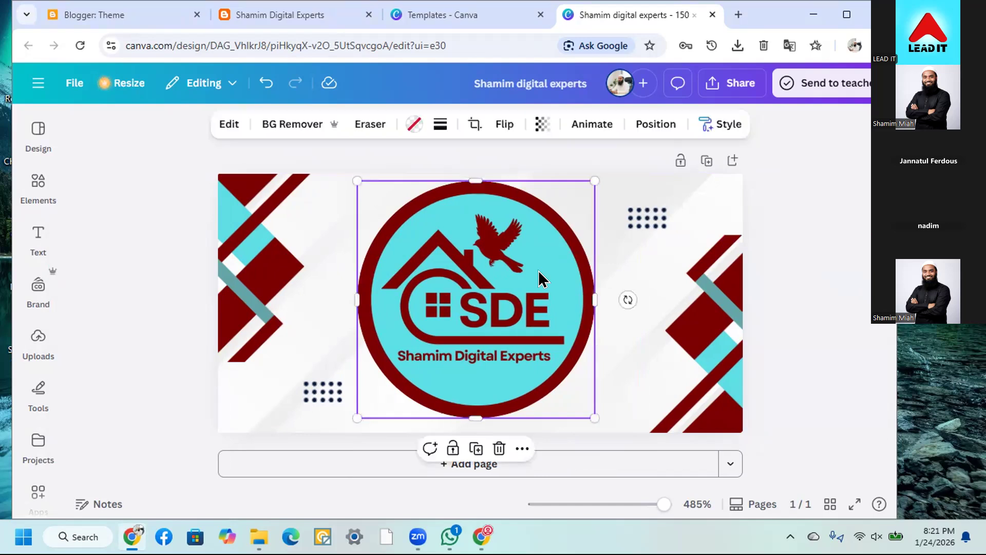
{"action": "left_click", "coordinate": [841, 284]}
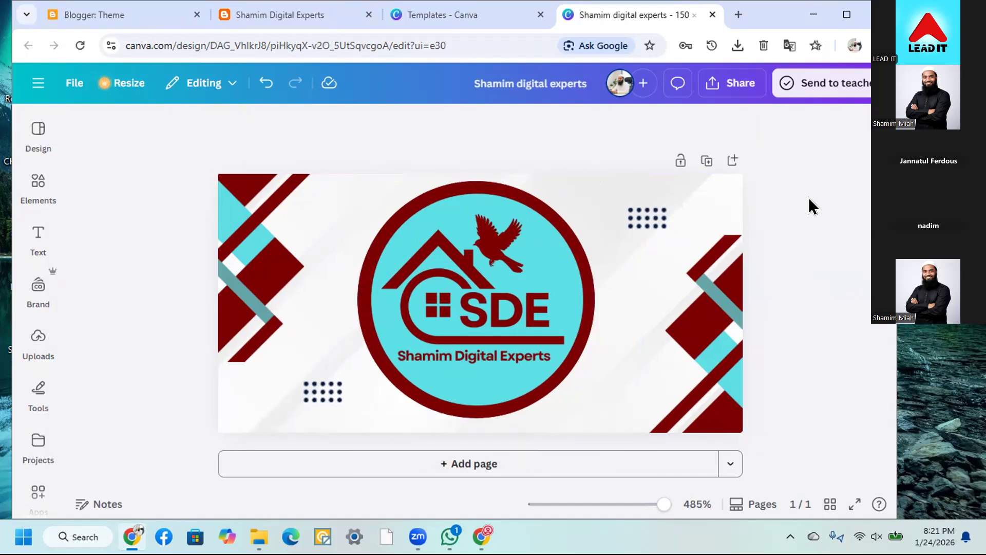
Download the logo banner as a PNG at 150 × 74 px and close its design
{"action": "left_click", "coordinate": [734, 87]}
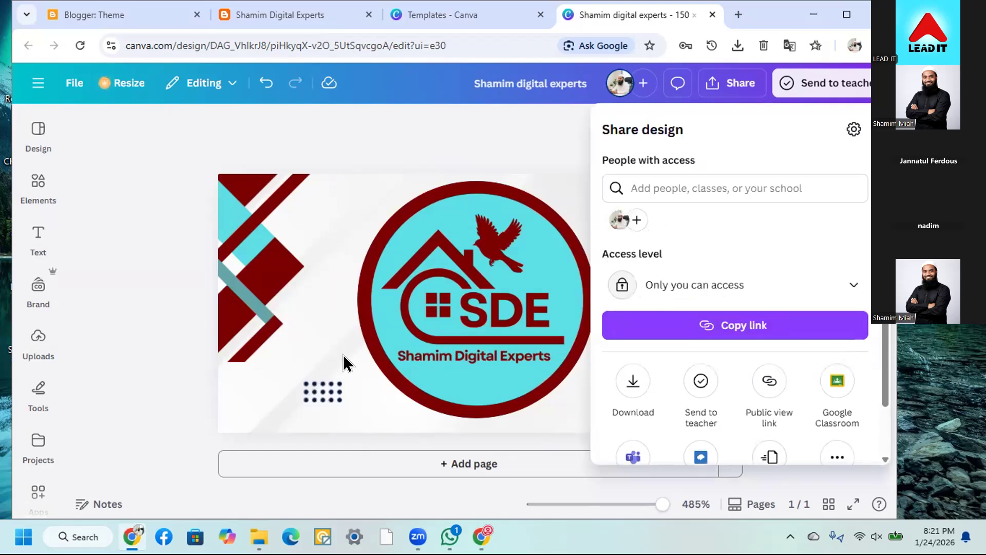
{"action": "left_click", "coordinate": [633, 380]}
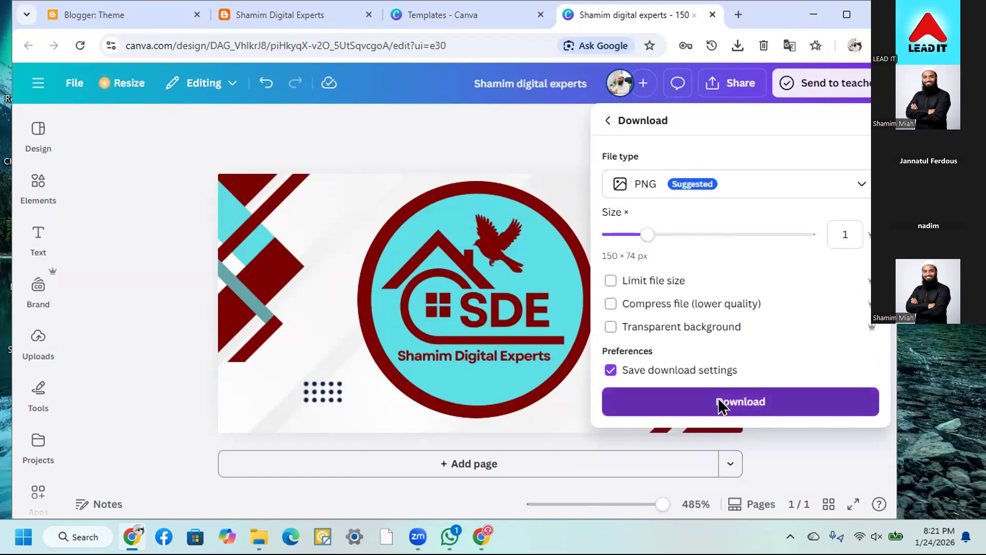
{"action": "left_click", "coordinate": [721, 407]}
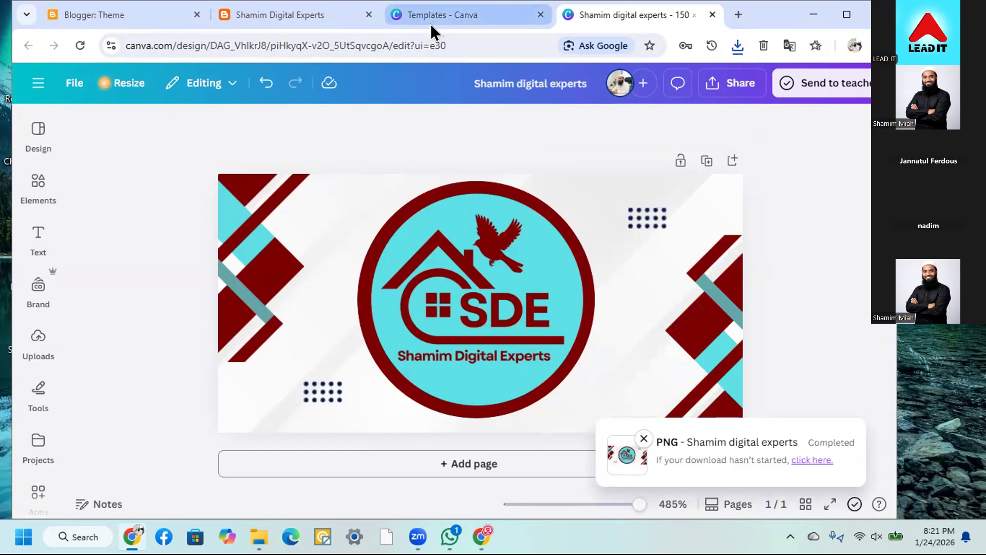
{"action": "left_click", "coordinate": [707, 15]}
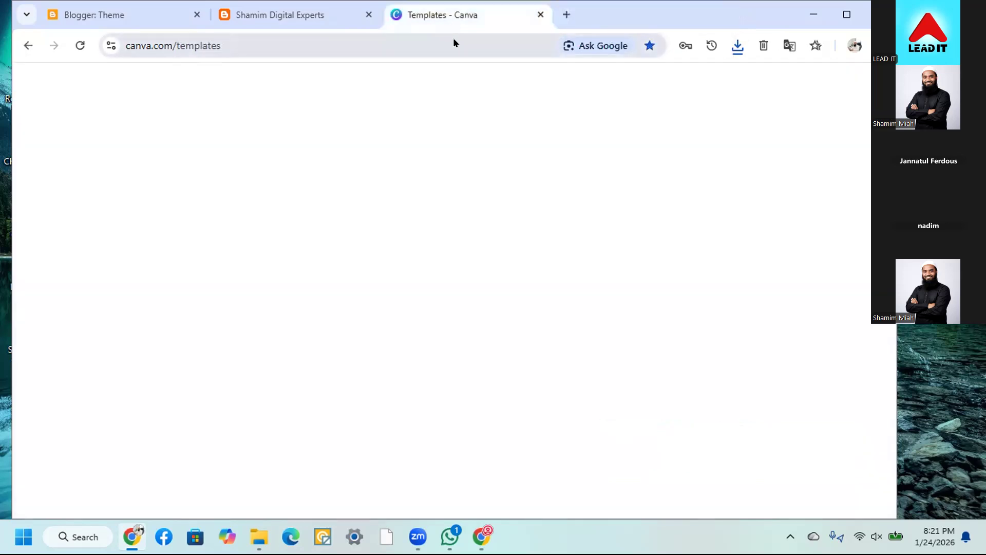
Create a 728 × 90 px Leaderboard Ad design and apply the navy "Join Now" template with the two businessmen
{"action": "double_click", "coordinate": [323, 183]}
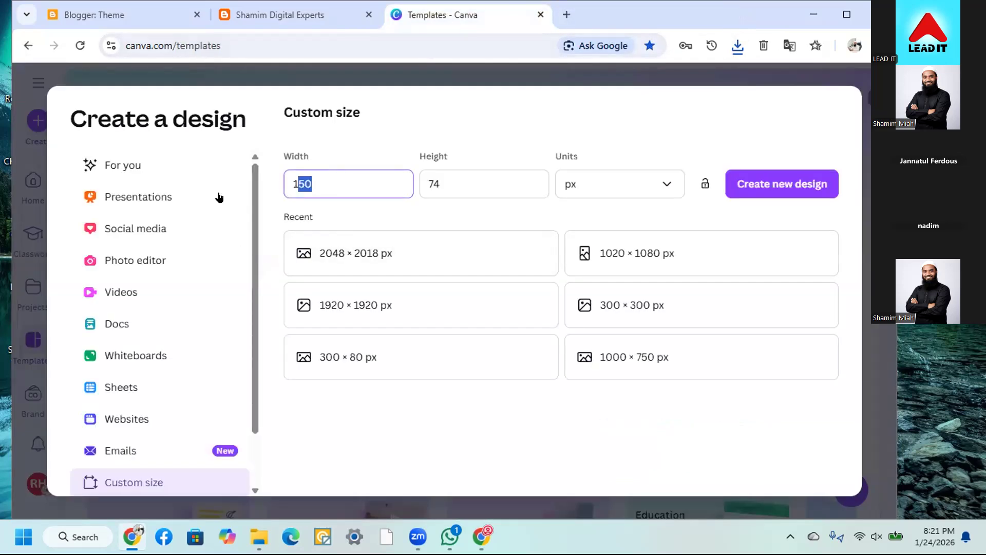
{"action": "type", "text": "728"}
{"action": "key", "text": "Tab"}
{"action": "type", "text": "90"}
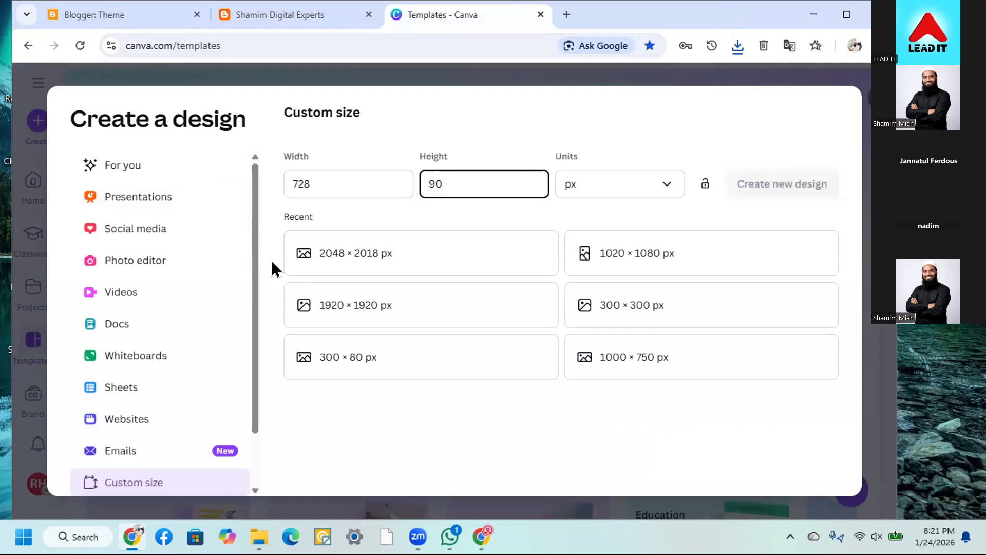
{"action": "left_click", "coordinate": [764, 191]}
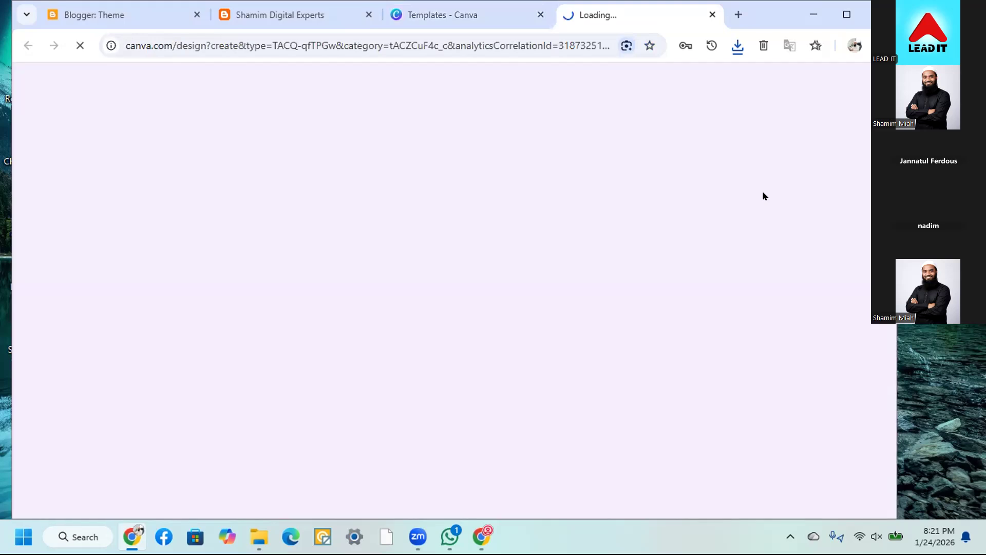
{"action": "left_click", "coordinate": [711, 15]}
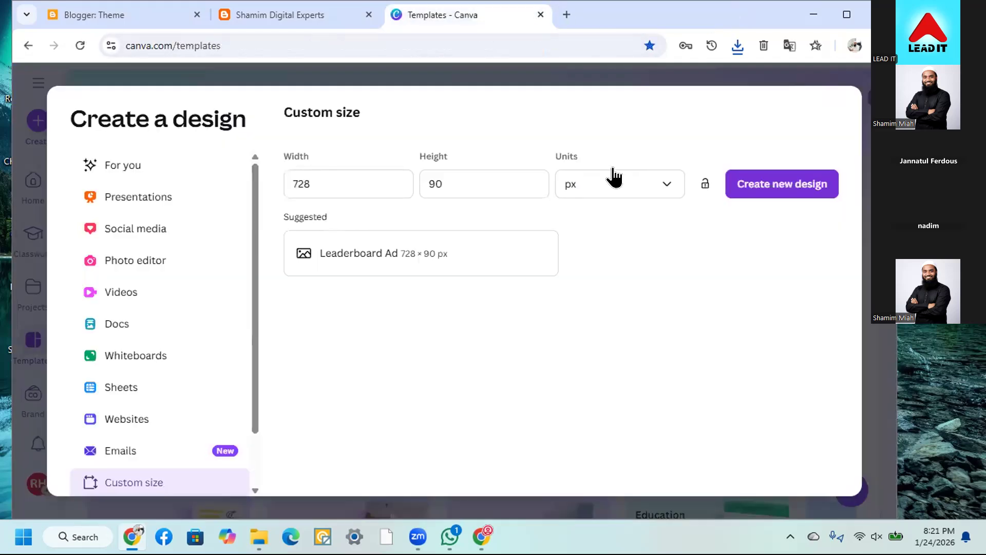
{"action": "left_click", "coordinate": [367, 259]}
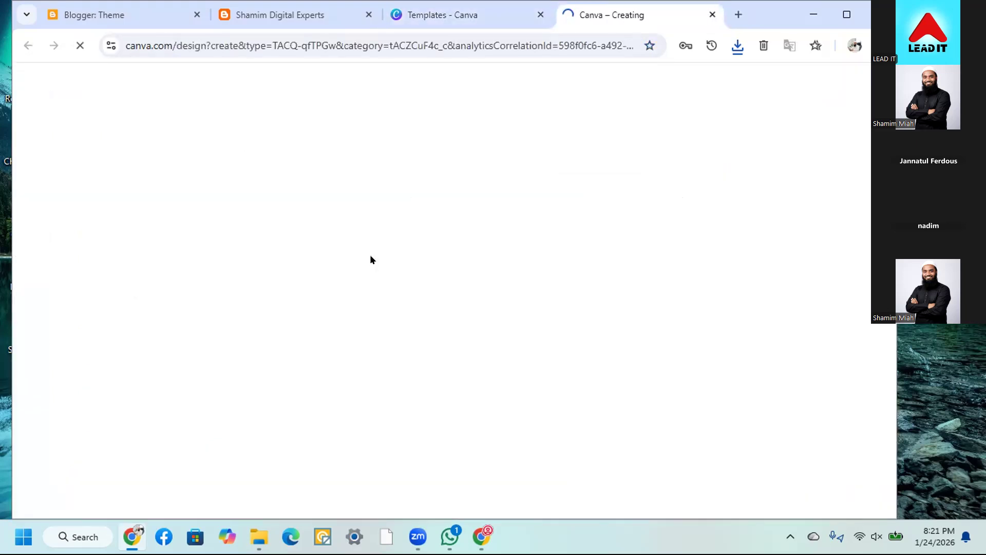
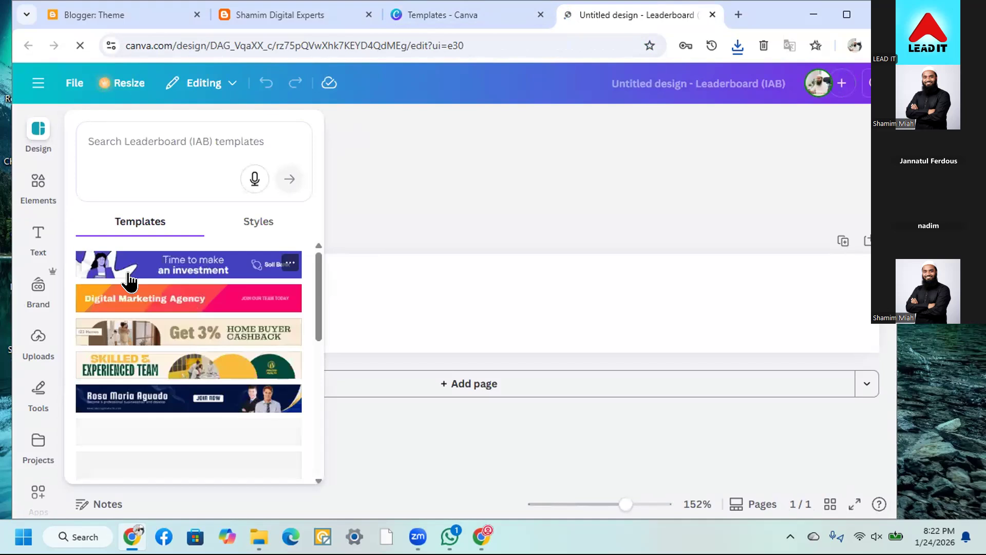
{"action": "left_click", "coordinate": [188, 403]}
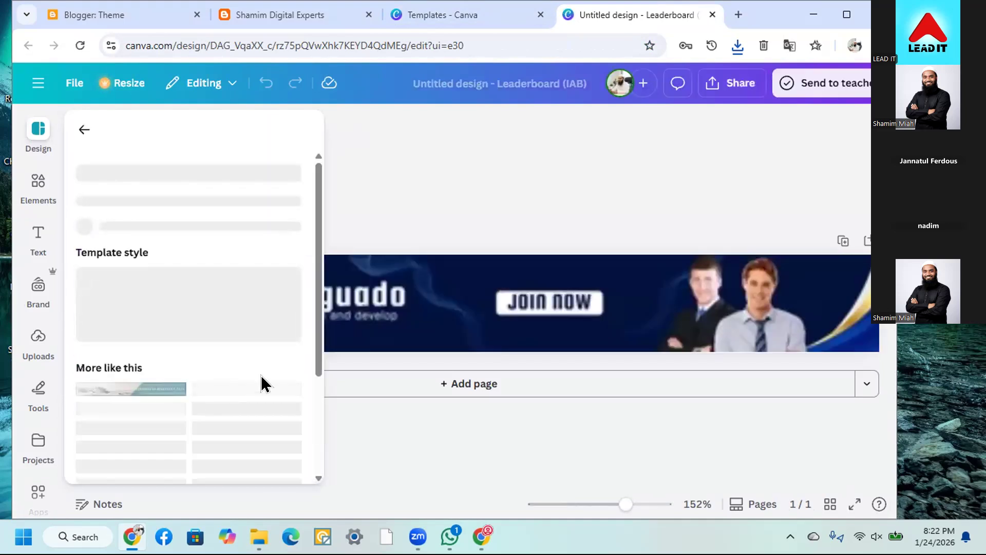
{"action": "left_click", "coordinate": [420, 229]}
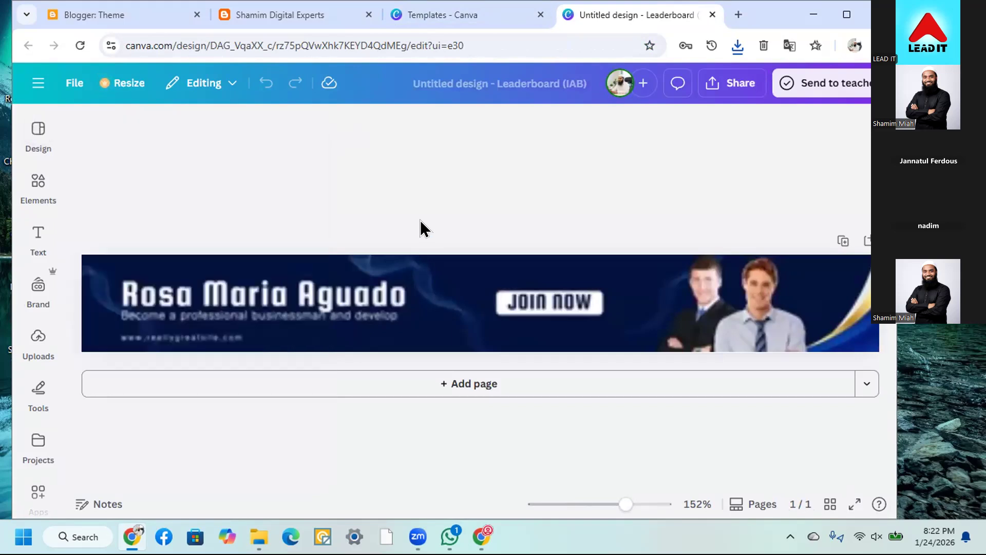
{"action": "left_click", "coordinate": [703, 323]}
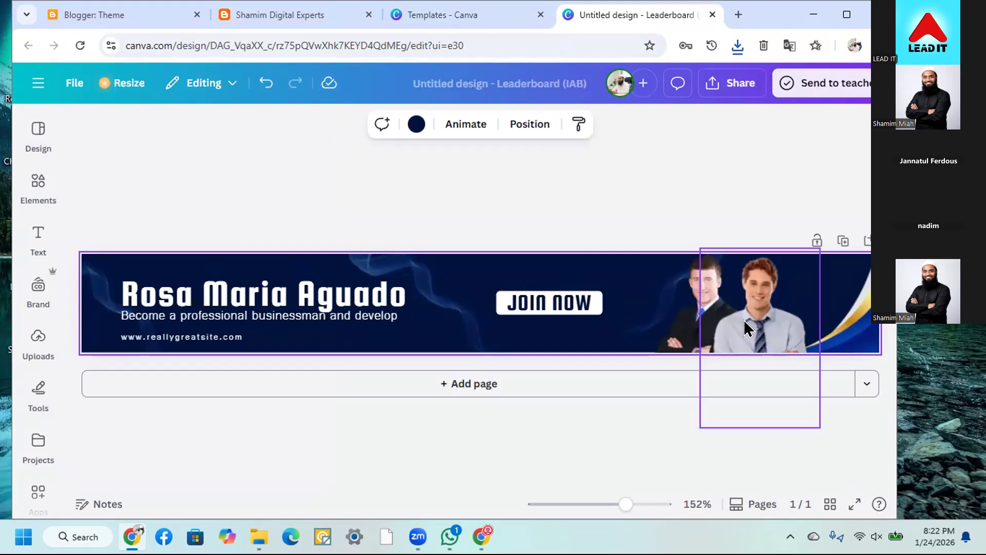
{"action": "key", "text": "Delete"}
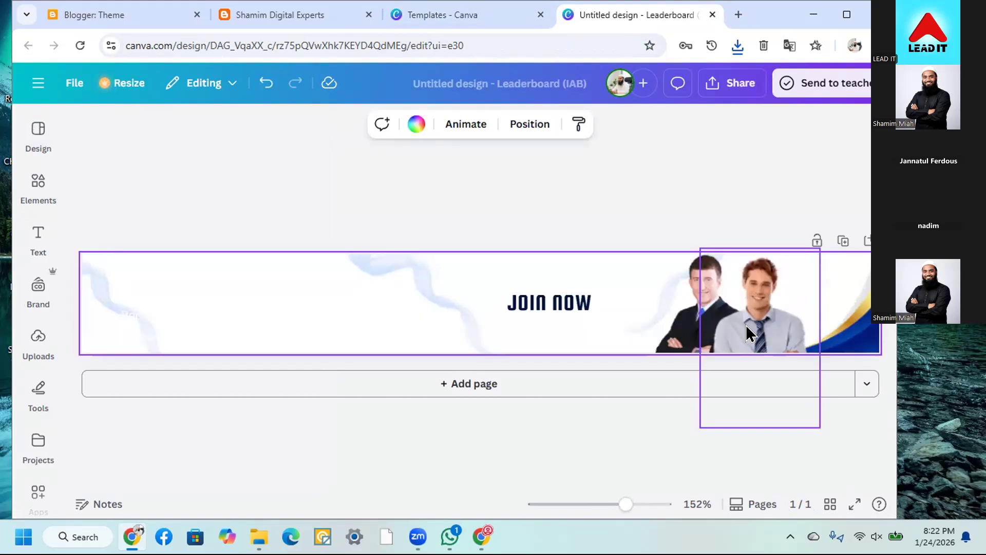
{"action": "left_click", "coordinate": [661, 206]}
{"action": "key", "text": "ctrl+z"}
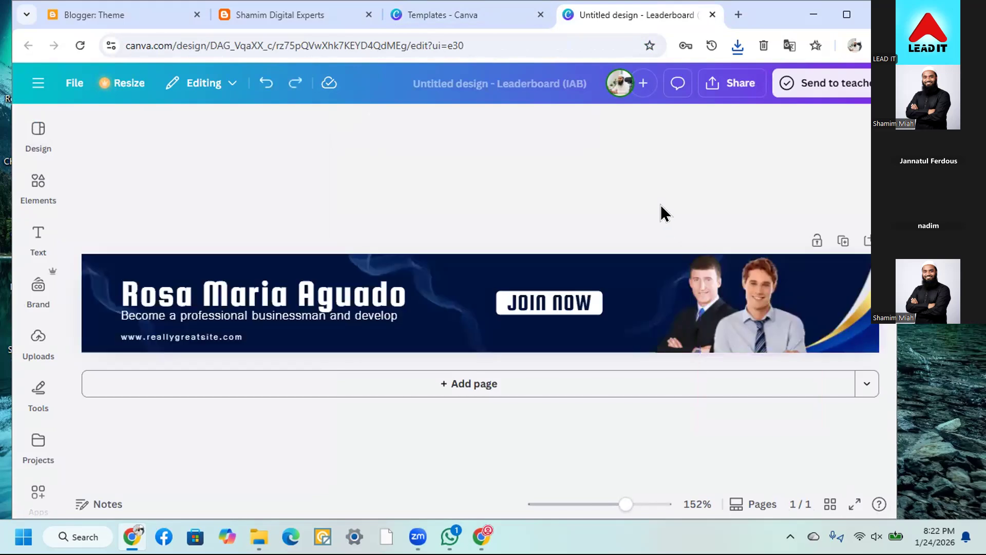
Delete both businessman photos from the leaderboard banner
{"action": "left_click", "coordinate": [711, 328]}
{"action": "key", "text": "Delete"}
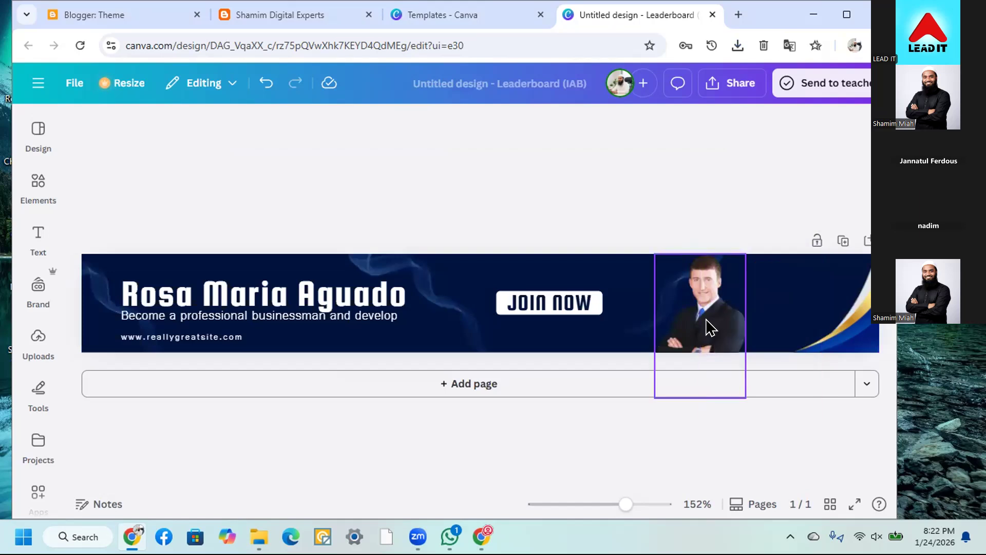
{"action": "left_click", "coordinate": [698, 320]}
{"action": "key", "text": "Delete"}
Try an E-shaped picture frame from the elements library on the banner, and delete it
{"action": "left_click", "coordinate": [32, 196]}
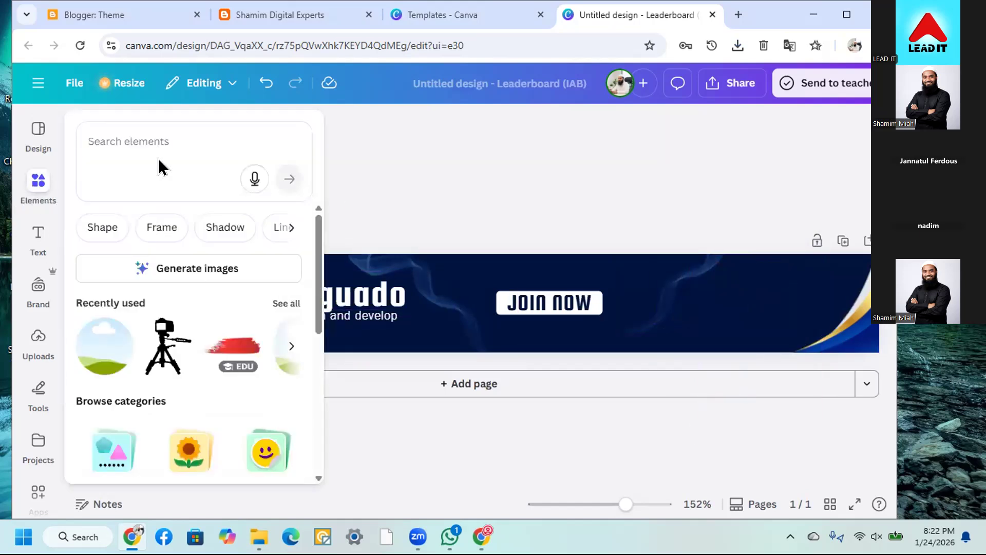
{"action": "left_click", "coordinate": [155, 137]}
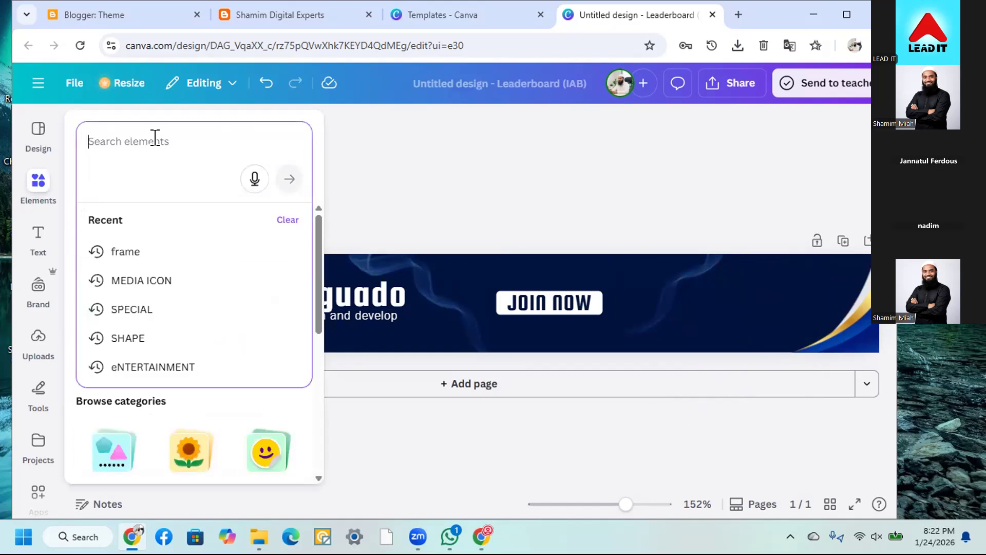
{"action": "type", "text": "fra,e"}
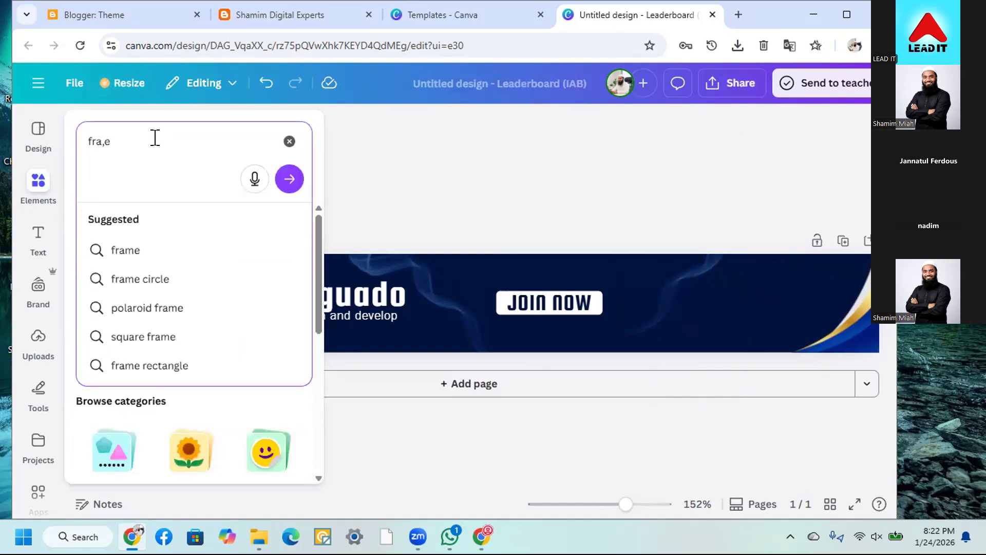
{"action": "key", "text": "Return"}
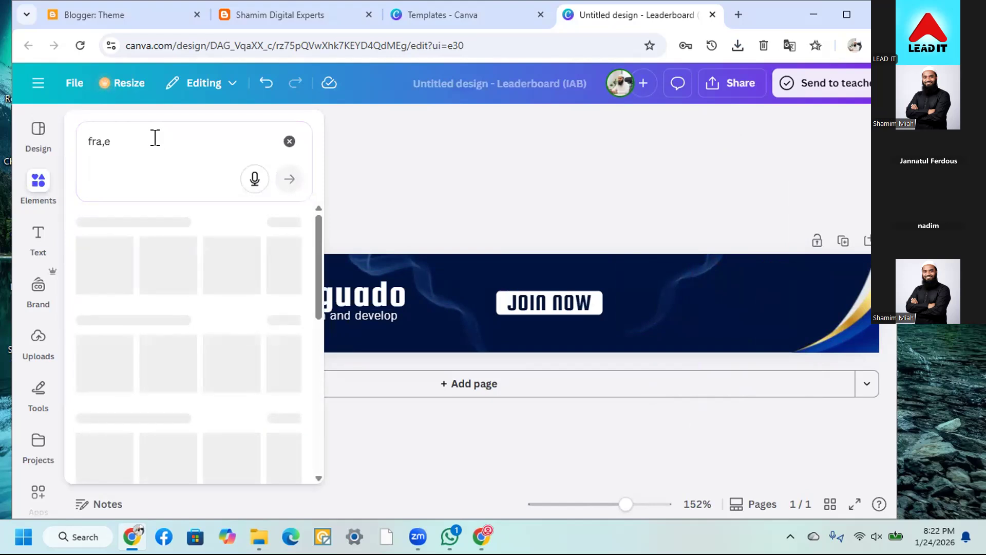
{"action": "left_click", "coordinate": [155, 139]}
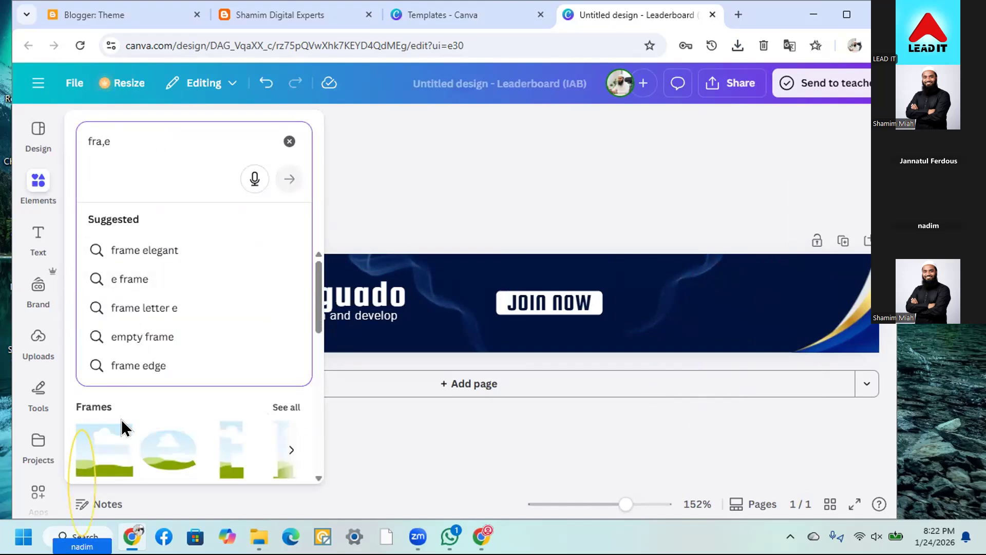
{"action": "left_click", "coordinate": [114, 462]}
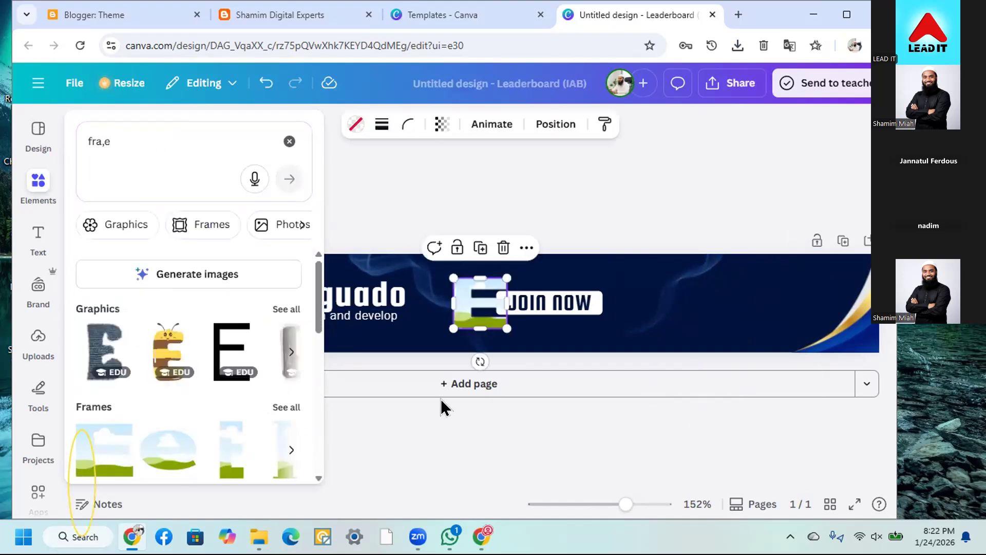
{"action": "left_click_drag", "start_coordinate": [453, 302], "coordinate": [596, 286]}
{"action": "key", "text": "ctrl+z"}
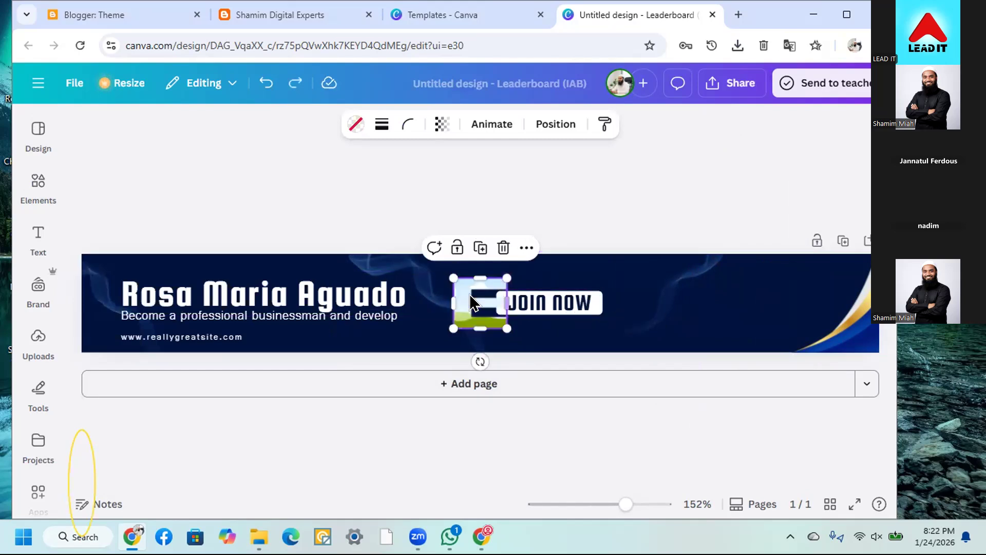
{"action": "left_click_drag", "start_coordinate": [463, 285], "coordinate": [729, 286]}
{"action": "key", "text": "Delete"}
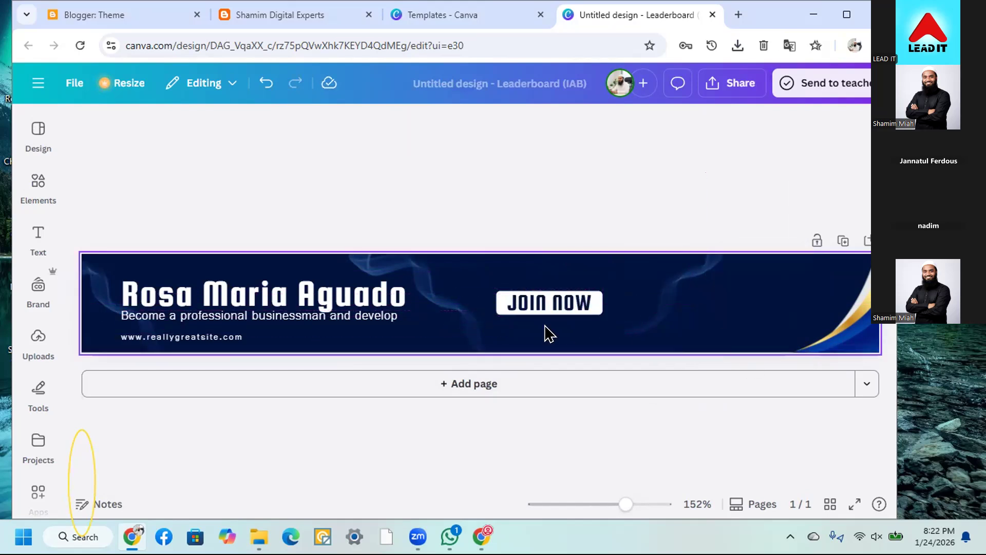
Search the elements for "frame", add the rounded square frame, and place it stretched wide at the banner's right end
{"action": "left_click", "coordinate": [38, 183]}
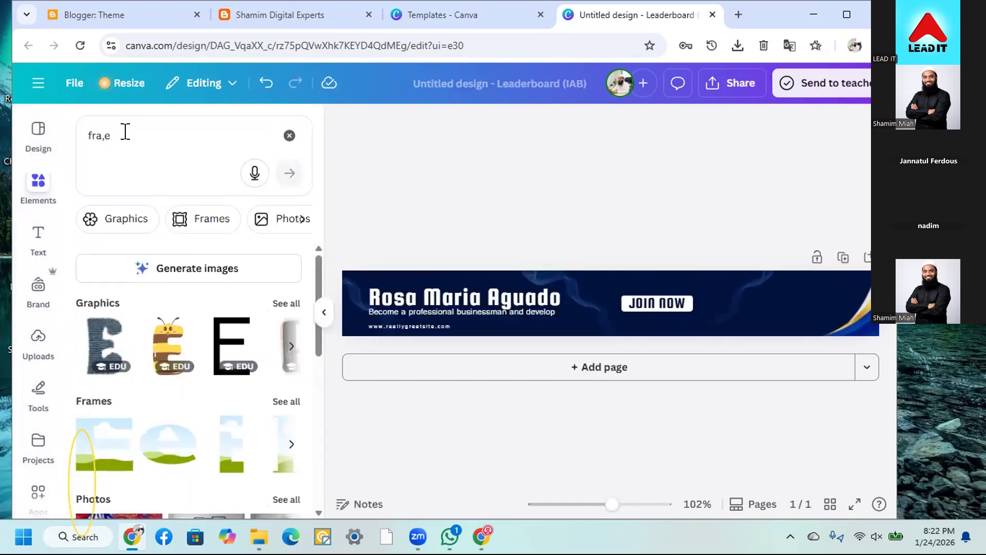
{"action": "left_click", "coordinate": [126, 132]}
{"action": "key", "text": "BackSpace"}
{"action": "key", "text": "BackSpace"}
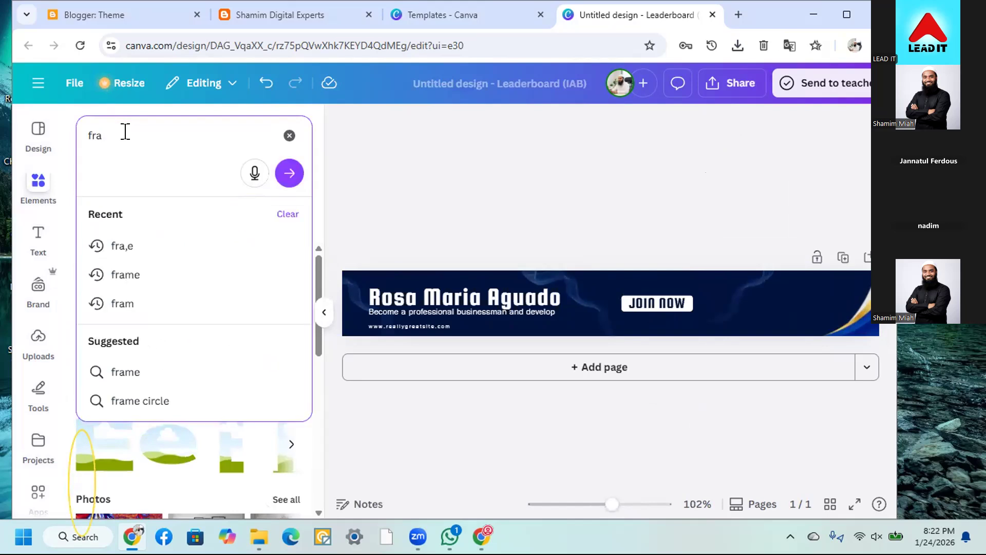
{"action": "type", "text": "me"}
{"action": "key", "text": "Return"}
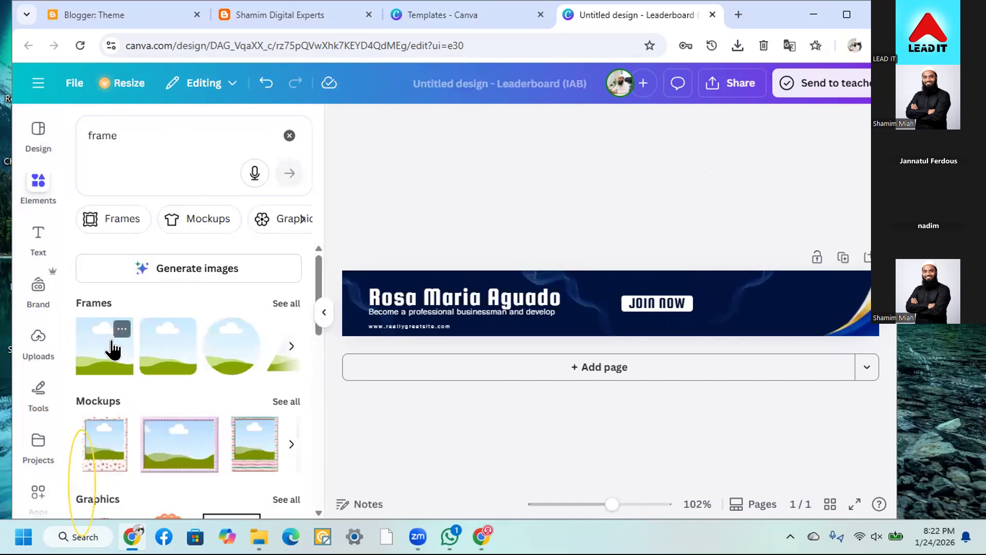
{"action": "left_click", "coordinate": [151, 345]}
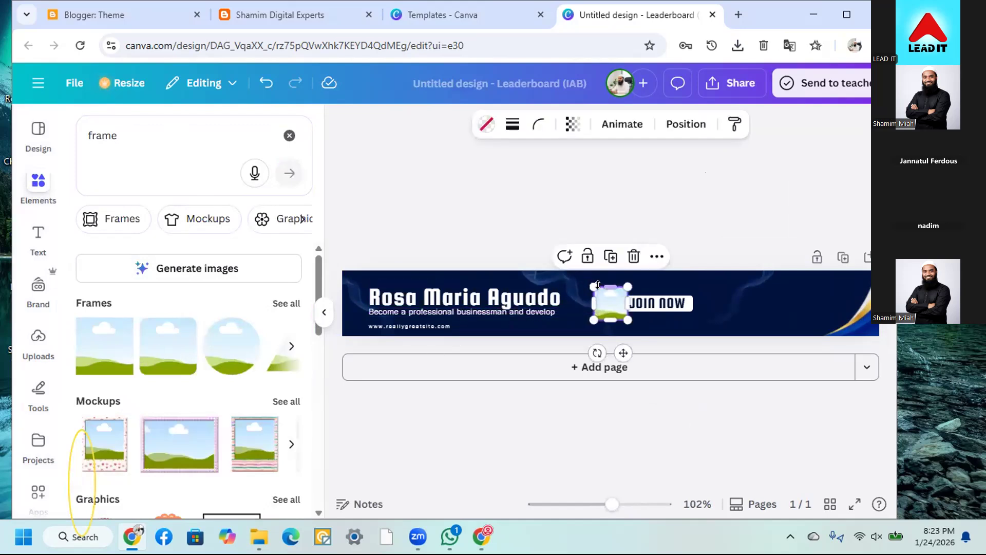
{"action": "left_click_drag", "start_coordinate": [607, 312], "coordinate": [737, 301]}
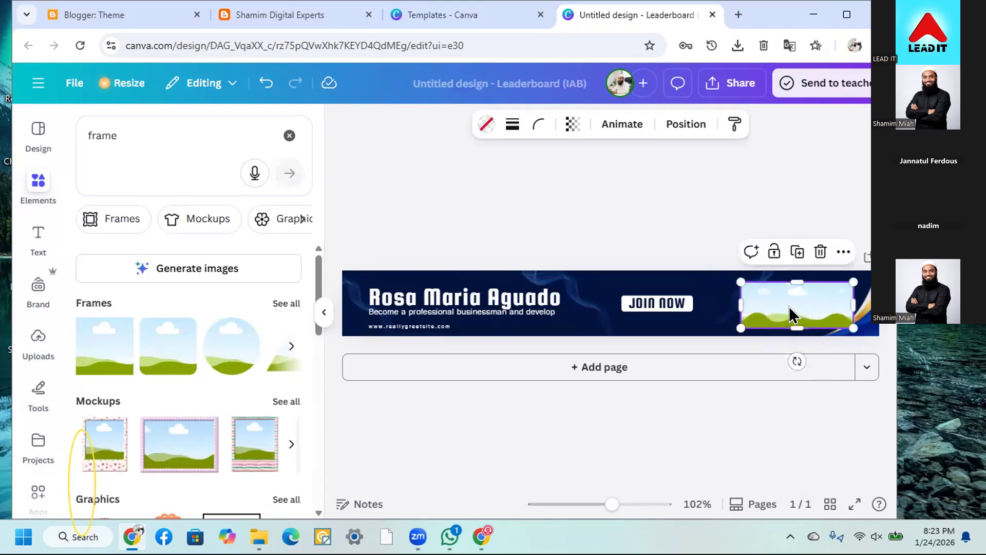
Shift the picture frame slightly left, upload the "Shamim digital experts" image from Downloads, and fill the frame with it
{"action": "left_click_drag", "start_coordinate": [800, 310], "coordinate": [787, 310]}
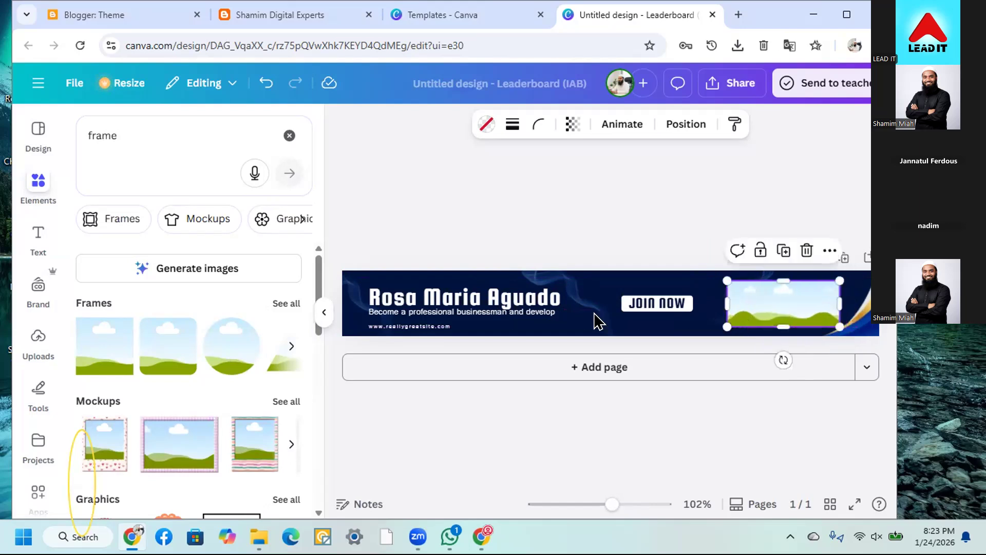
{"action": "left_click", "coordinate": [38, 336]}
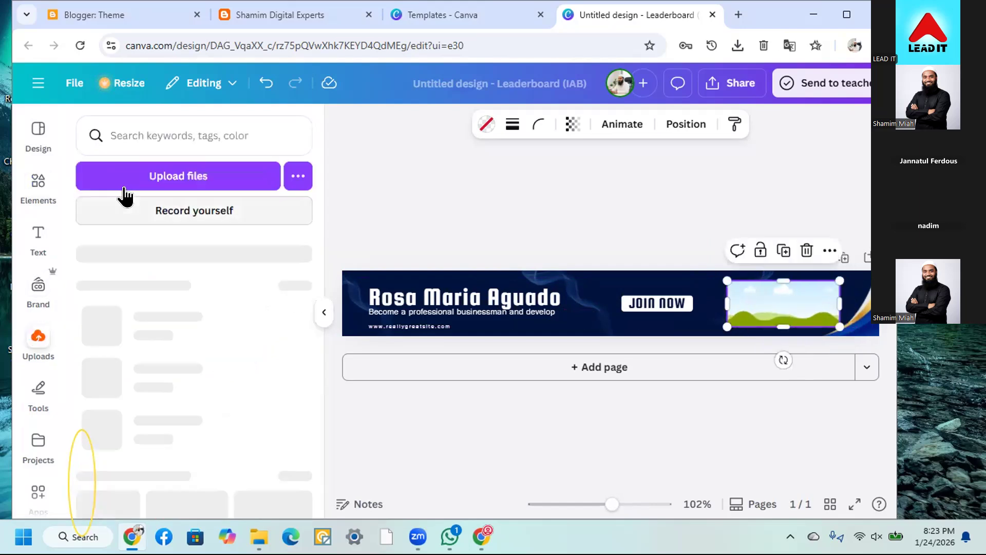
{"action": "left_click", "coordinate": [127, 180]}
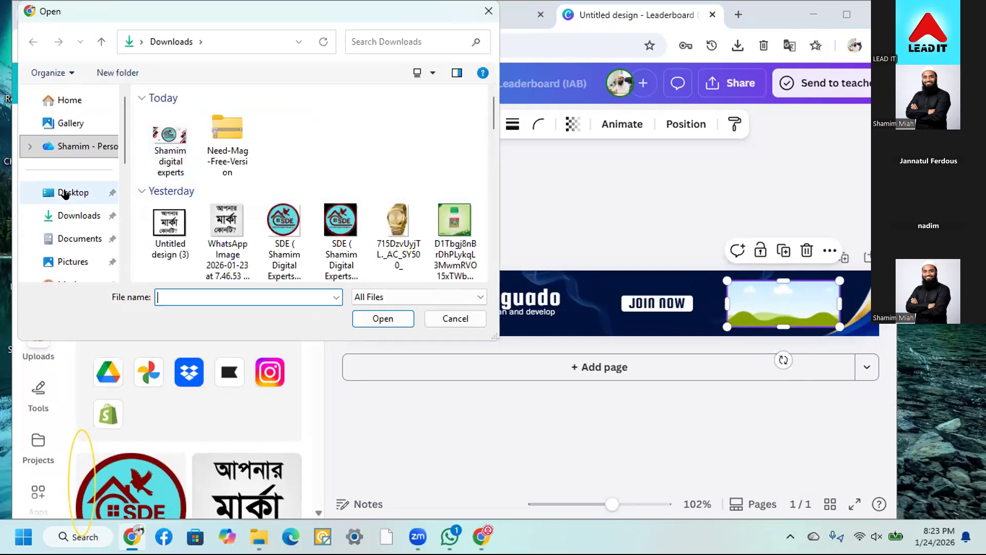
{"action": "double_click", "coordinate": [169, 135]}
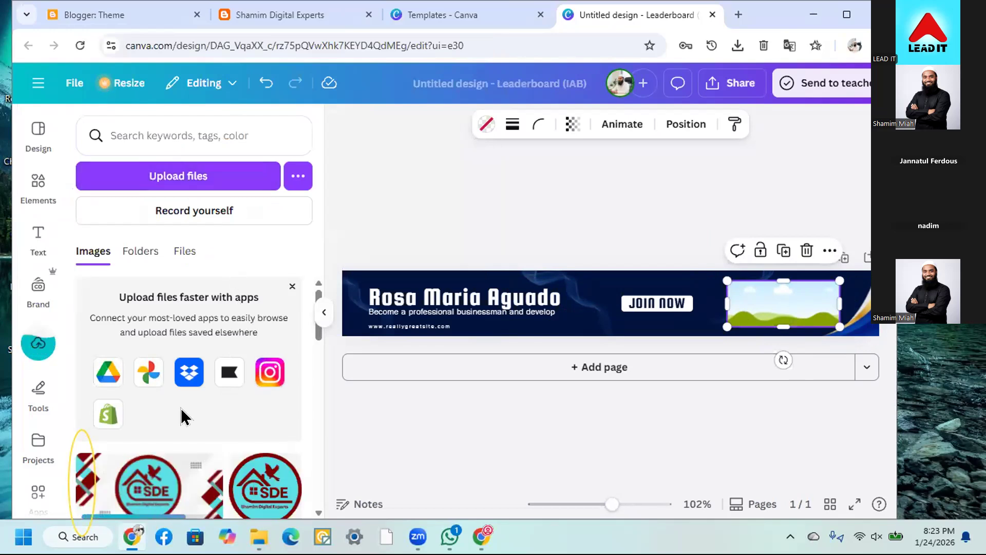
{"action": "scroll", "coordinate": [103, 411], "scroll_direction": "down", "scroll_amount": 1}
{"action": "scroll", "coordinate": [126, 380], "scroll_direction": "down", "scroll_amount": 1}
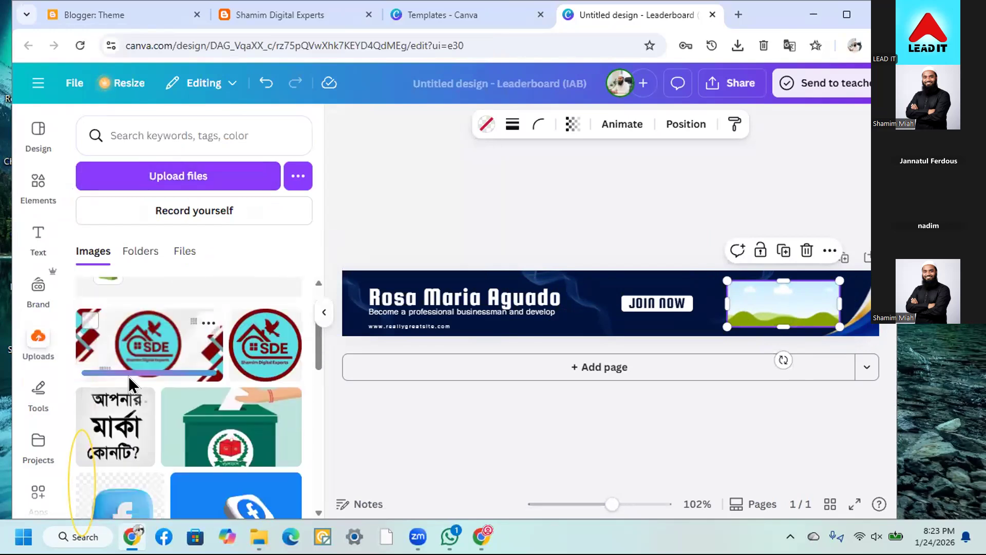
{"action": "left_click_drag", "start_coordinate": [129, 362], "coordinate": [775, 306]}
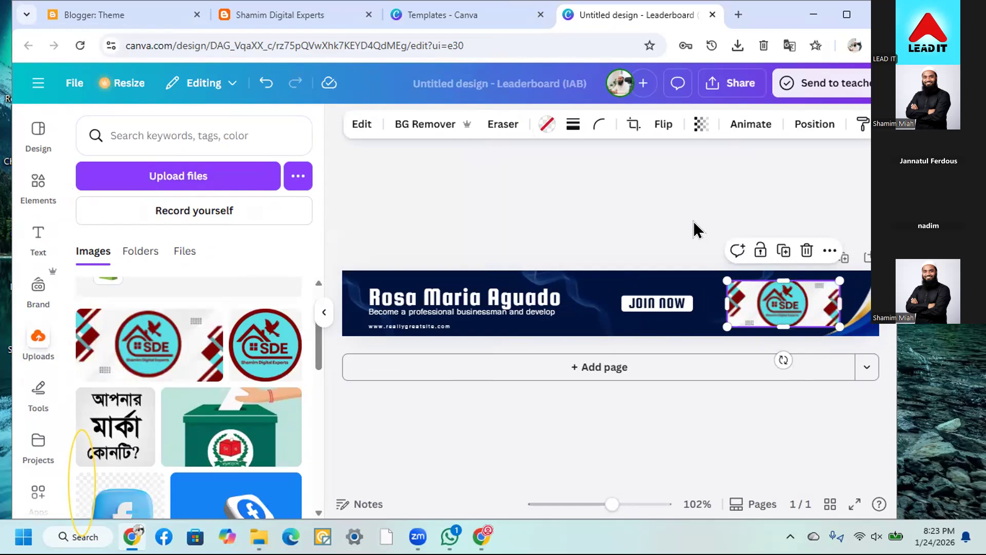
{"action": "left_click", "coordinate": [686, 257]}
Replace the banner's headline with "Shamim Digital Experts" and widen its text box so it fits on one line
{"action": "double_click", "coordinate": [507, 285]}
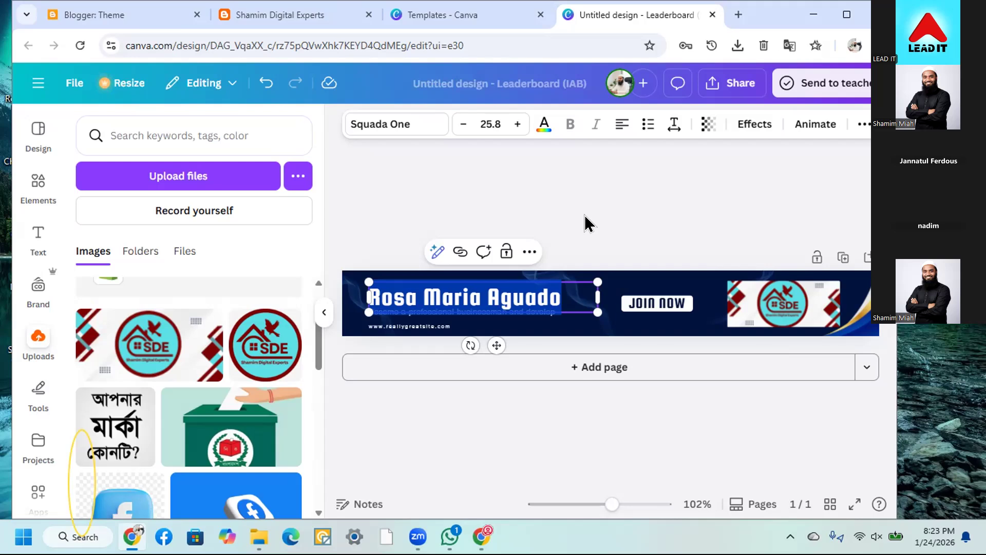
{"action": "type", "text": "S"}
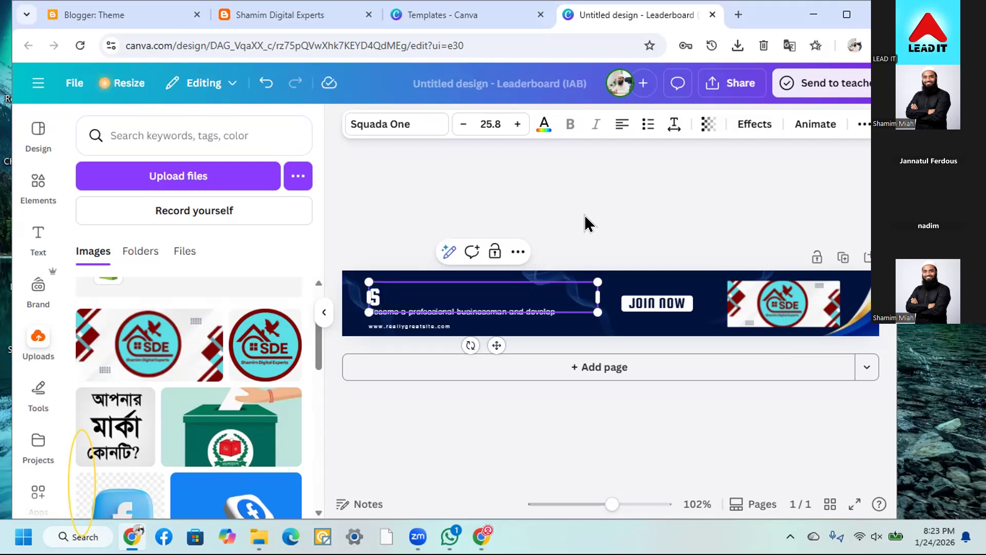
{"action": "type", "text": "ha"}
{"action": "key", "text": "BackSpace"}
{"action": "type", "text": "a"}
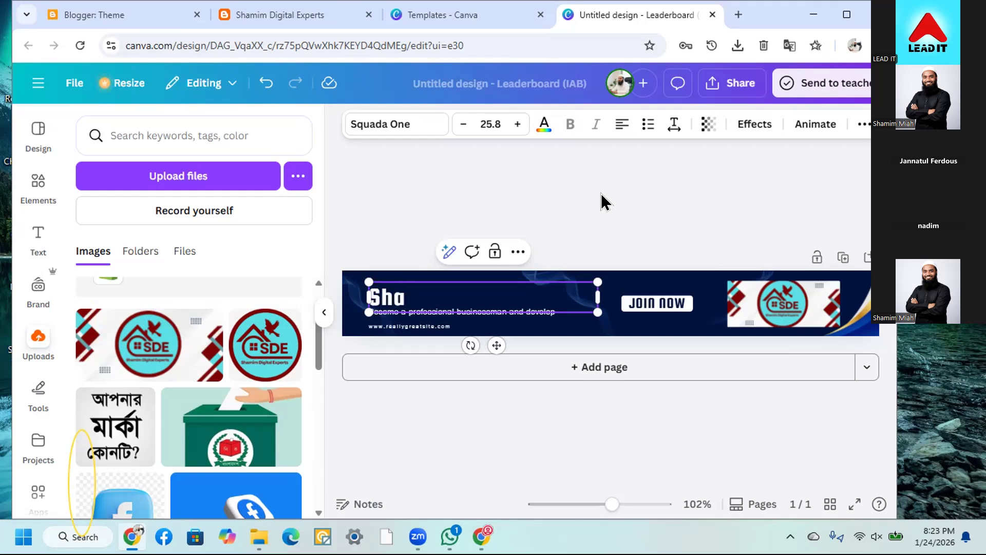
{"action": "type", "text": "mim D"}
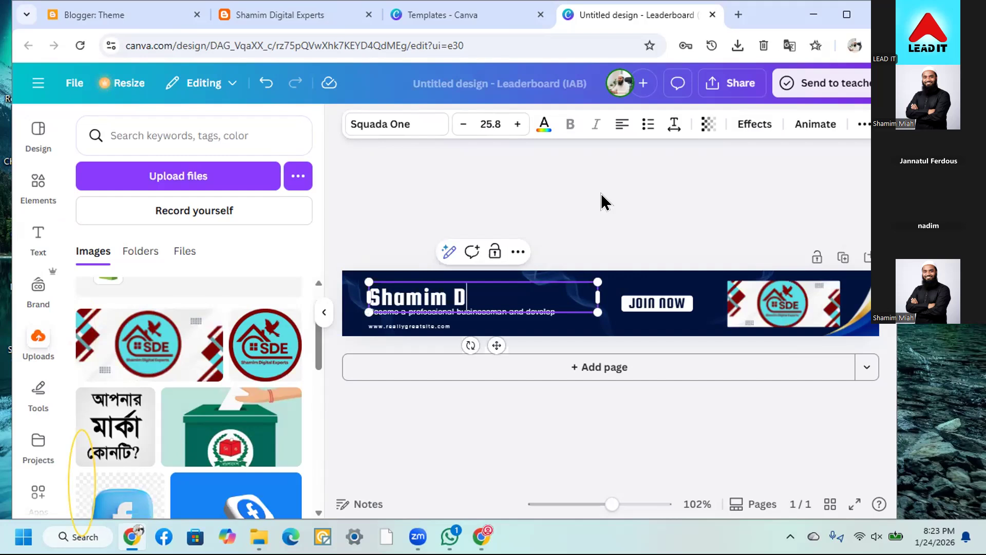
{"action": "type", "text": "igital E"}
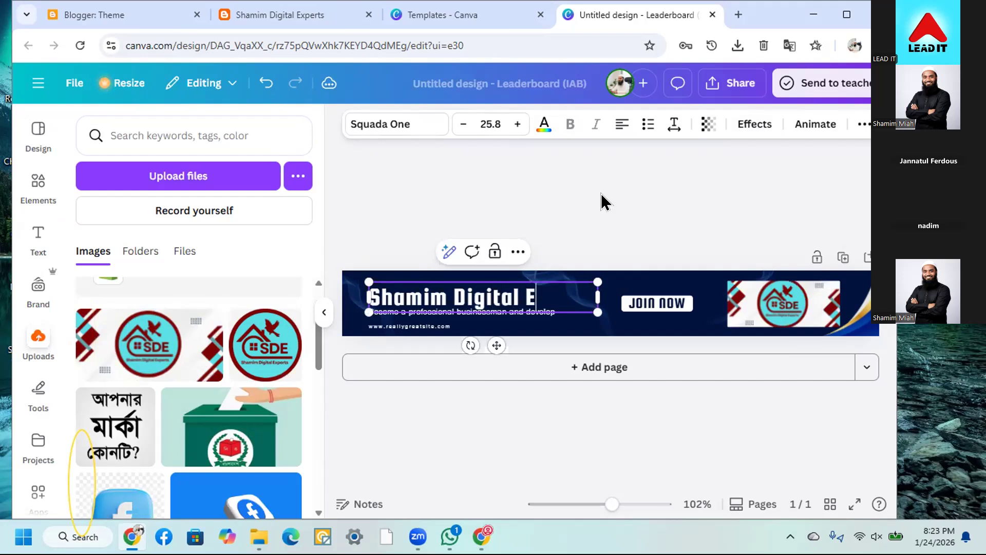
{"action": "type", "text": "xperts"}
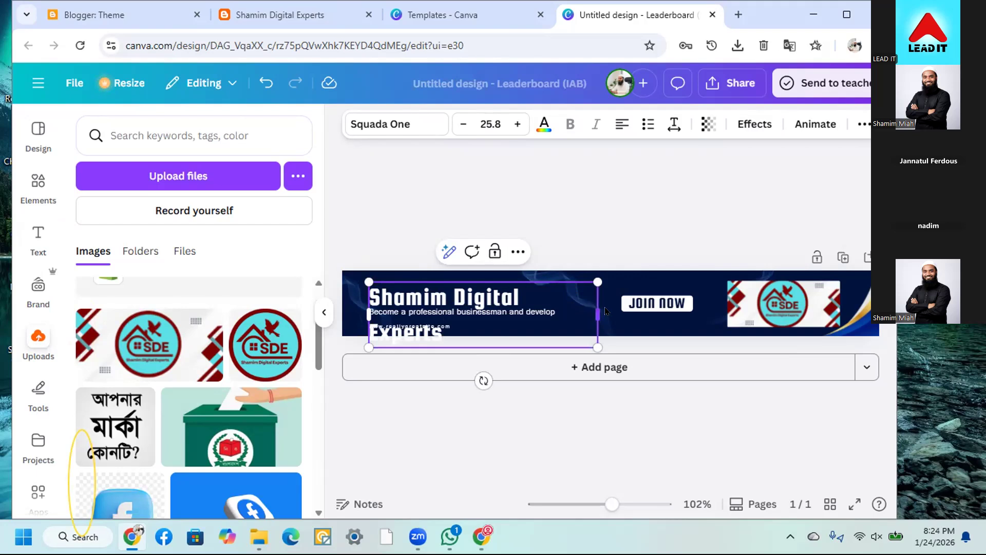
{"action": "left_click_drag", "start_coordinate": [598, 313], "coordinate": [616, 313]}
{"action": "left_click", "coordinate": [602, 226]}
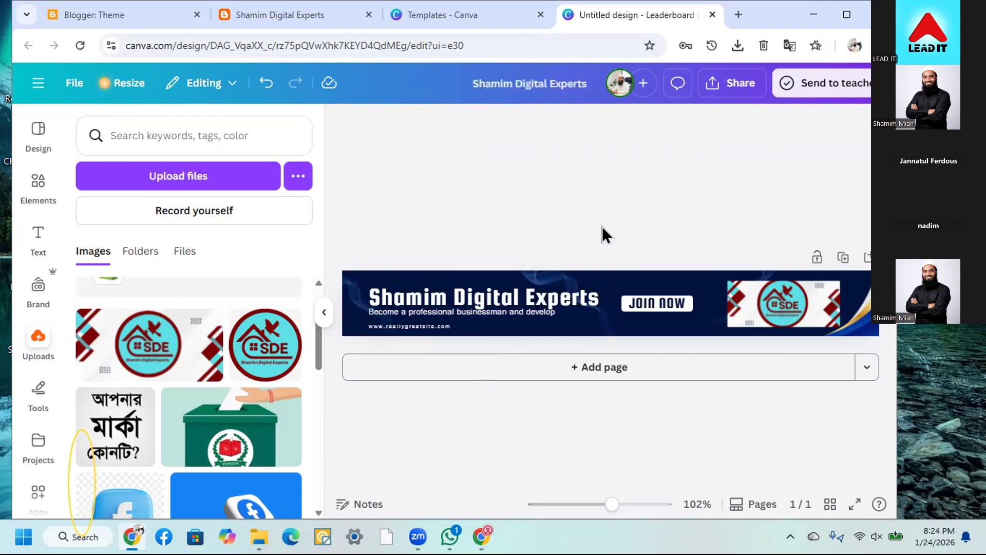
Delete the tagline and the website address under the banner's headline, and shift the headline slightly left
{"action": "left_click", "coordinate": [551, 321]}
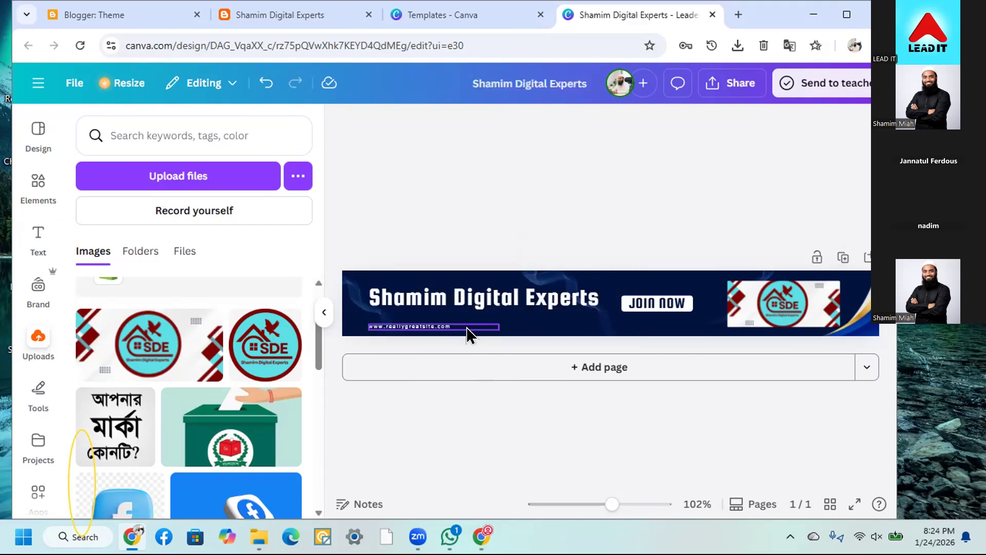
{"action": "left_click", "coordinate": [435, 333]}
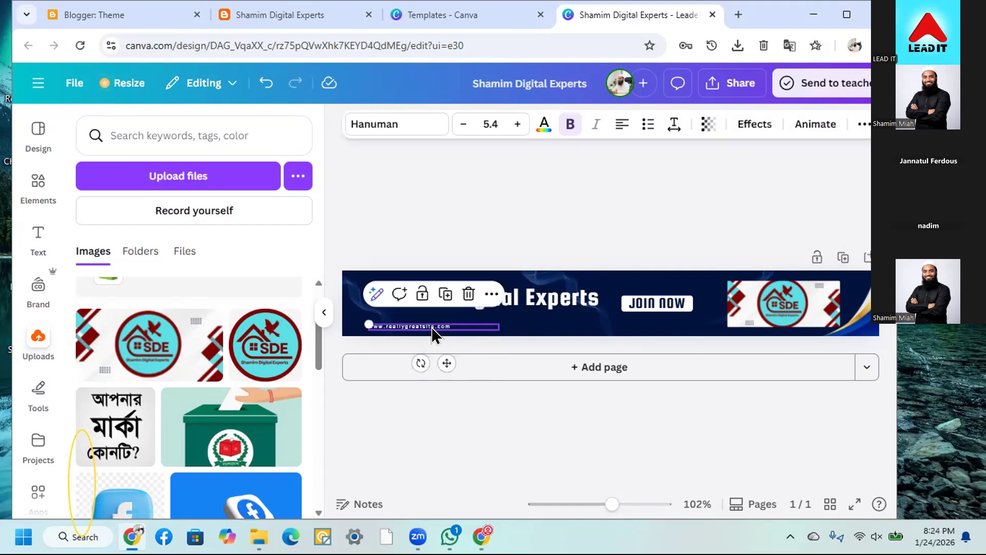
{"action": "left_click", "coordinate": [563, 298]}
Change the banner's "JOIN NOW" label to "HIRE US" and adjust its position within the white box
{"action": "left_click", "coordinate": [640, 307]}
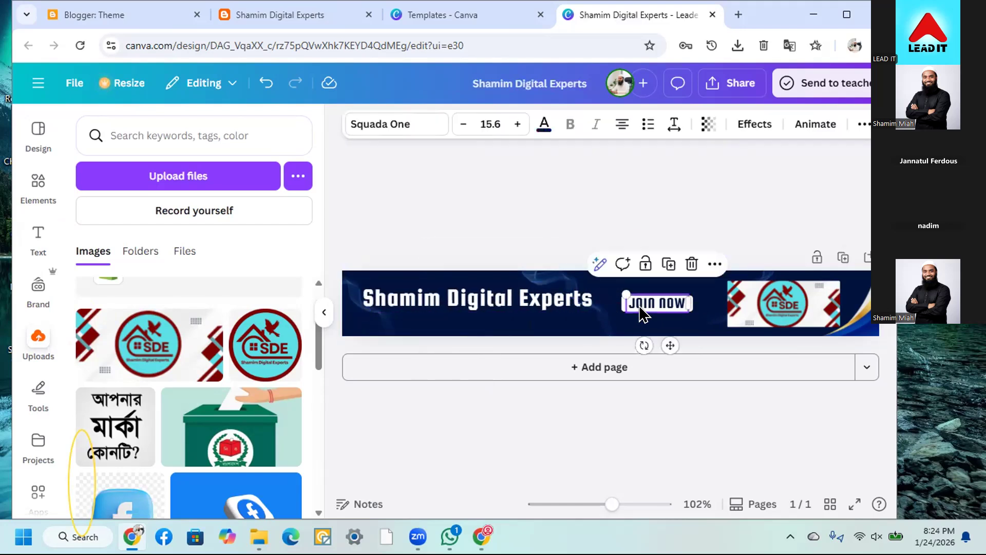
{"action": "left_click", "coordinate": [633, 307]}
{"action": "type", "text": "HIRE"}
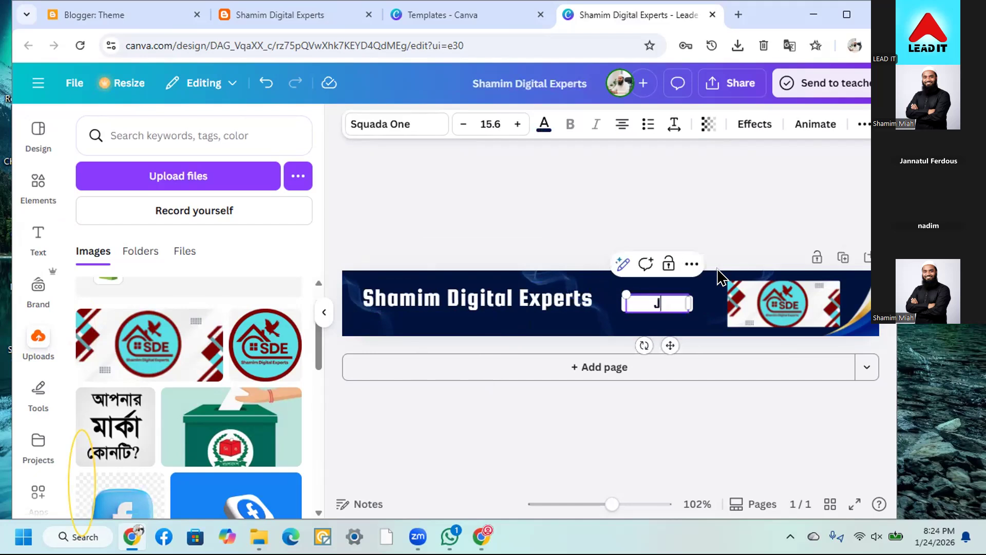
{"action": "type", "text": " US"}
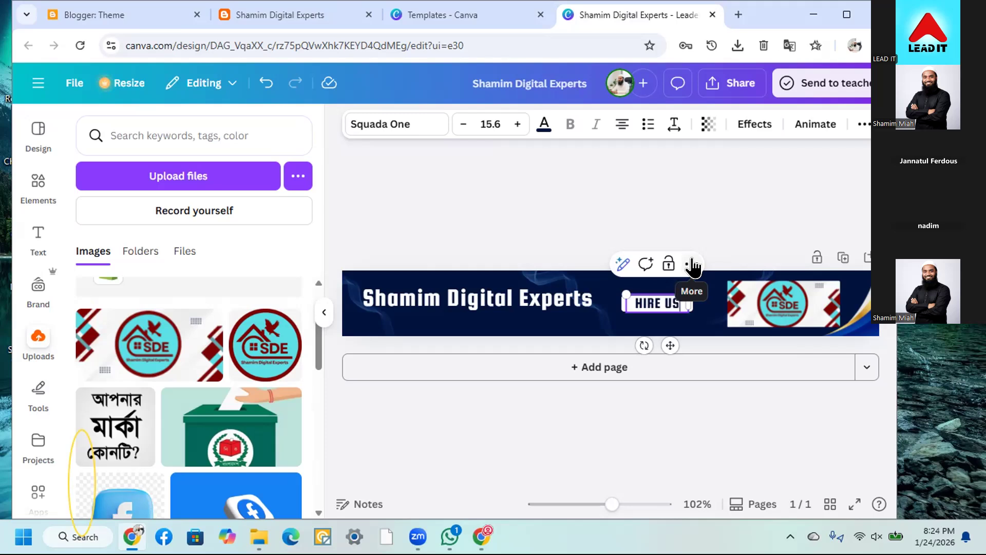
{"action": "left_click", "coordinate": [720, 223]}
{"action": "left_click_drag", "start_coordinate": [652, 306], "coordinate": [669, 311]}
{"action": "left_click", "coordinate": [663, 220]}
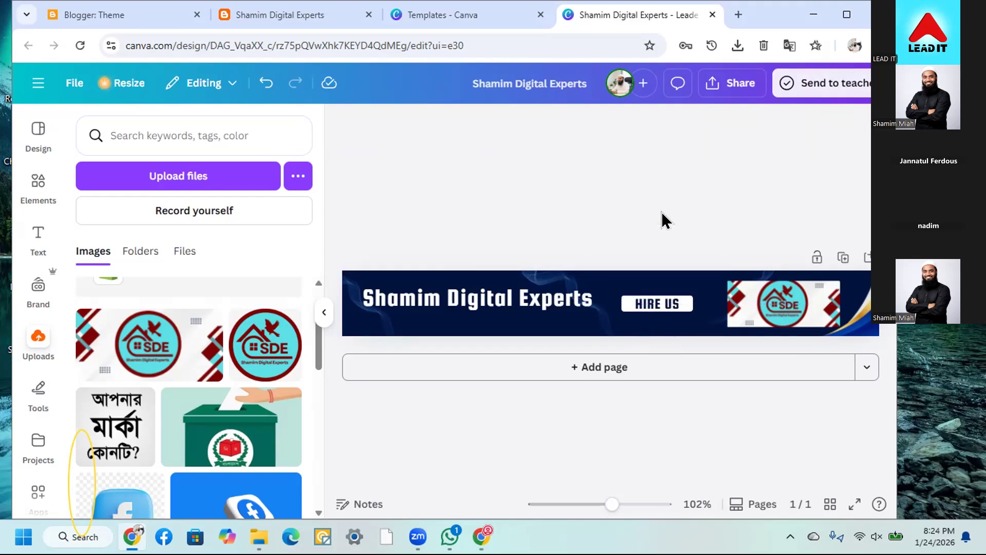
Download the leaderboard banner as a JPG at size 1 and quality 80
{"action": "left_click", "coordinate": [724, 94]}
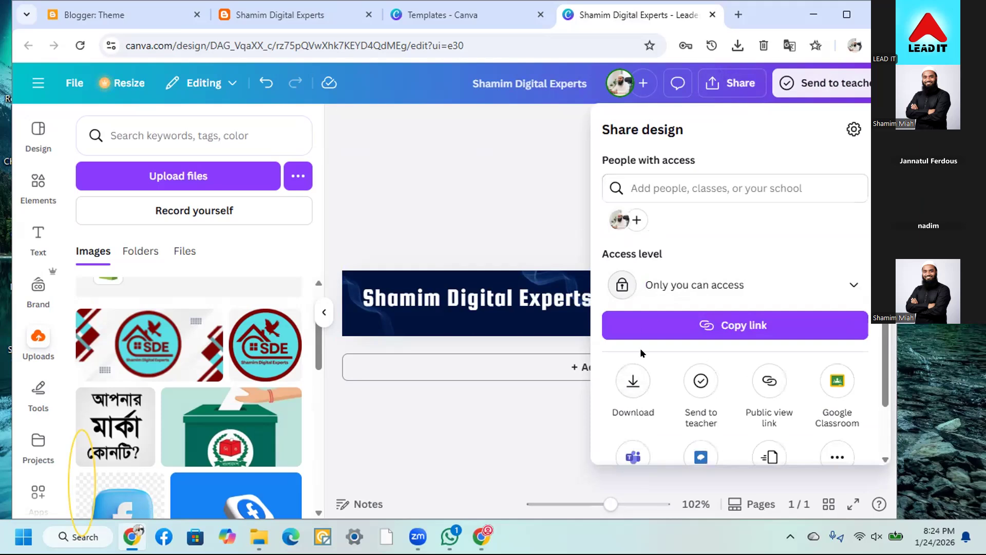
{"action": "left_click", "coordinate": [628, 385]}
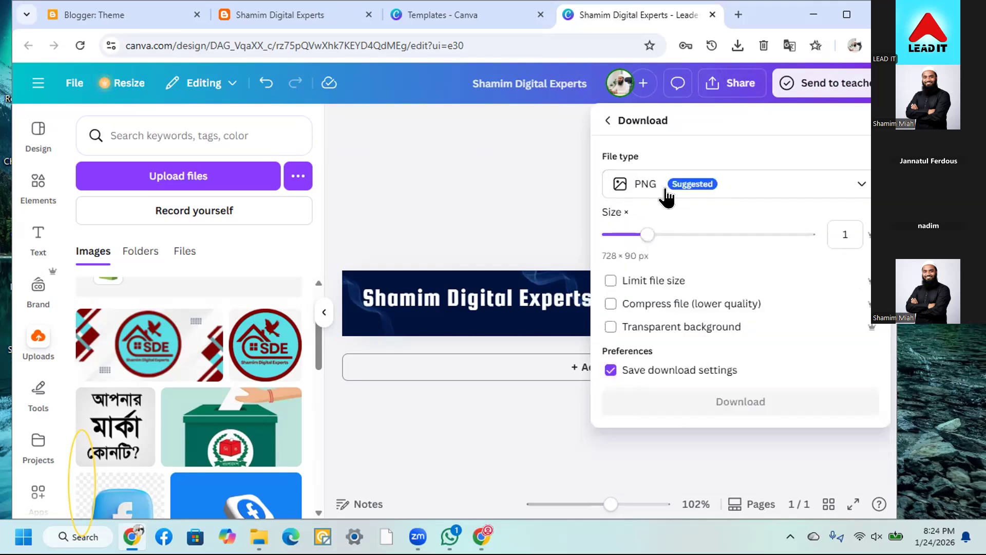
{"action": "left_click", "coordinate": [666, 191]}
{"action": "left_click", "coordinate": [665, 231]}
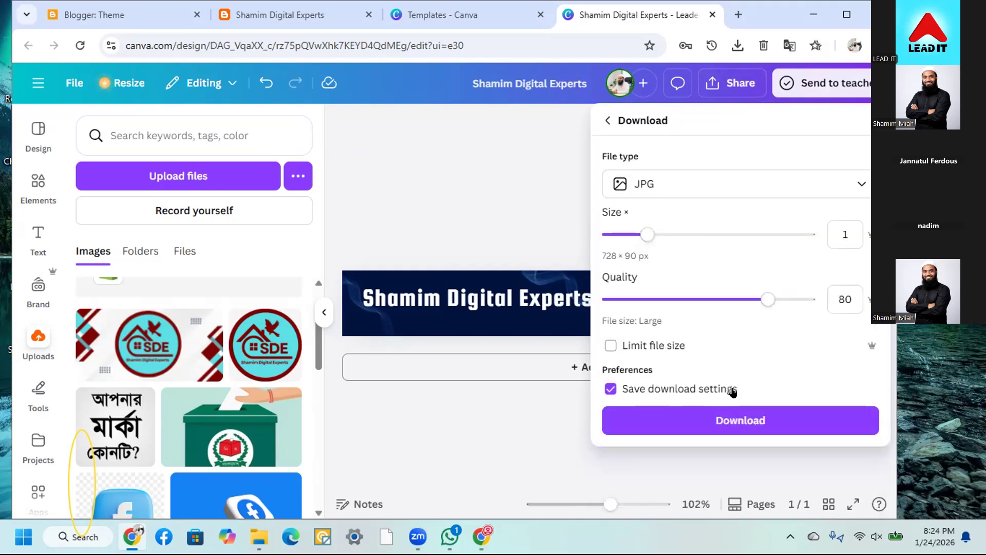
{"action": "left_click", "coordinate": [733, 418]}
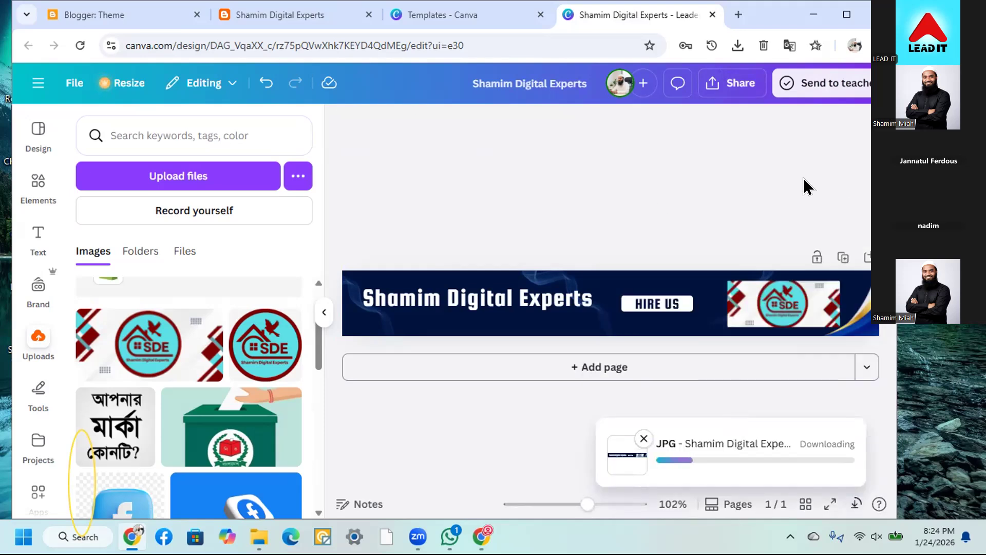
{"action": "left_click", "coordinate": [738, 45]}
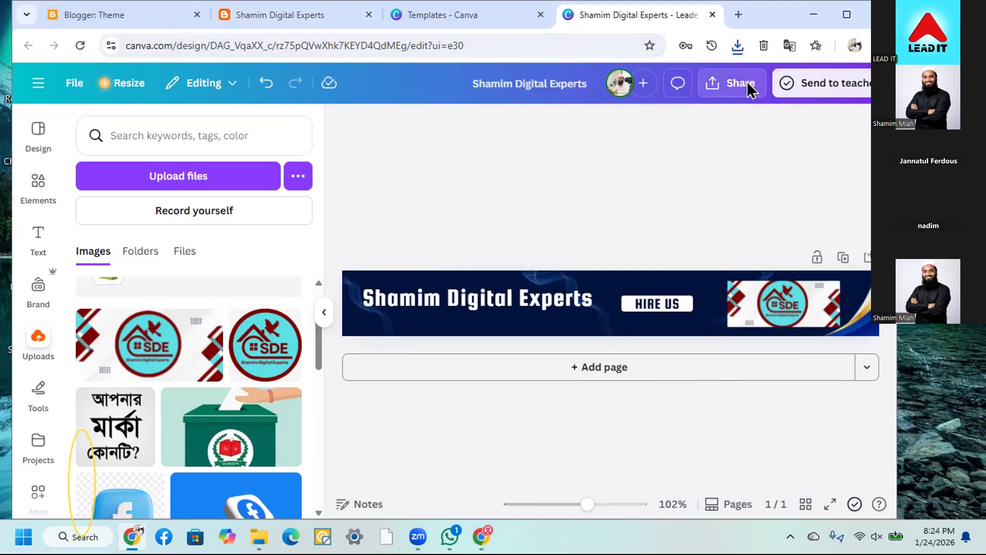
Download the banner again as a JPG with the quality raised to 100
{"action": "left_click", "coordinate": [745, 93]}
{"action": "left_click", "coordinate": [625, 389]}
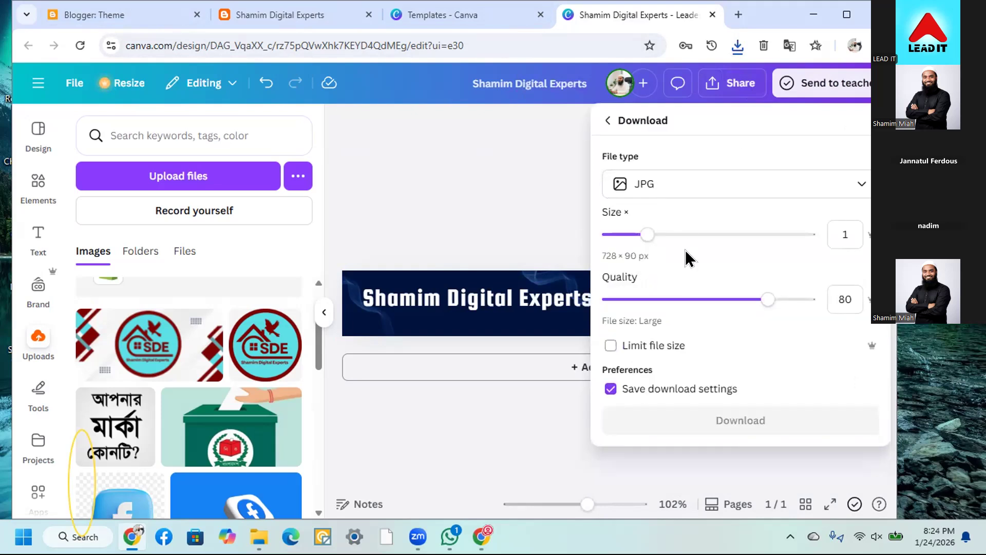
{"action": "left_click", "coordinate": [682, 184]}
{"action": "left_click", "coordinate": [684, 184]}
{"action": "left_click_drag", "start_coordinate": [766, 299], "coordinate": [870, 311]}
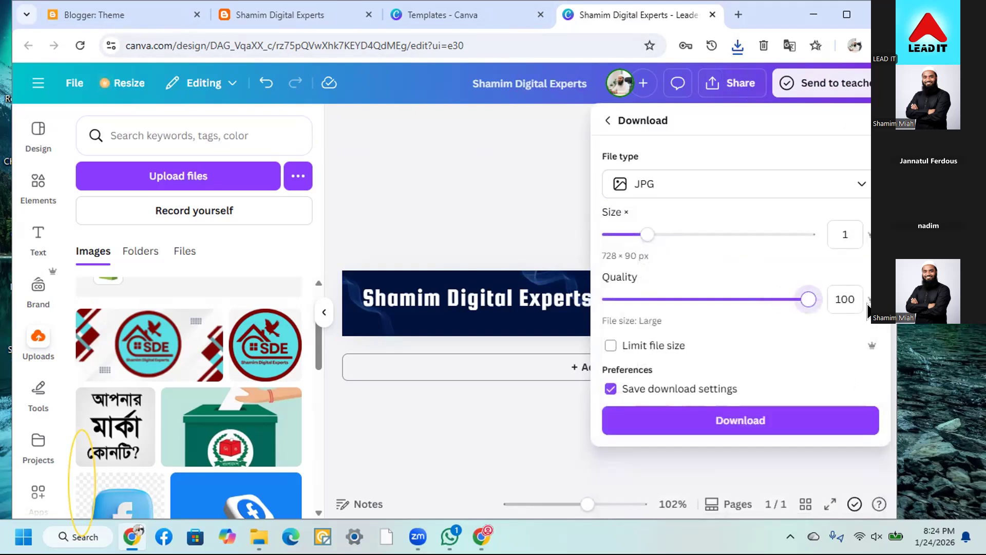
{"action": "left_click", "coordinate": [807, 415]}
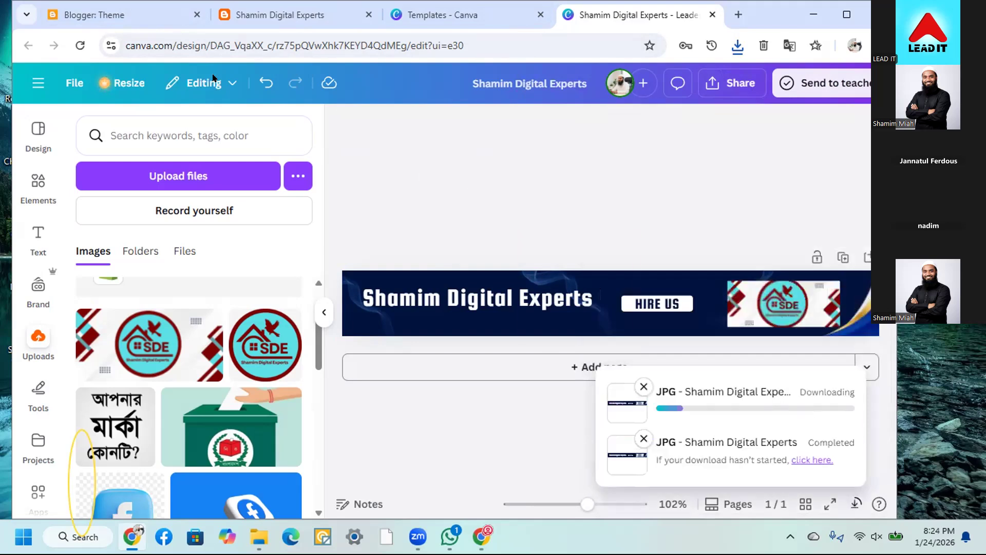
Switch to Blogger, go to the blog's layout, and open the header gadget in the Logo section for editing
{"action": "left_click", "coordinate": [138, 17]}
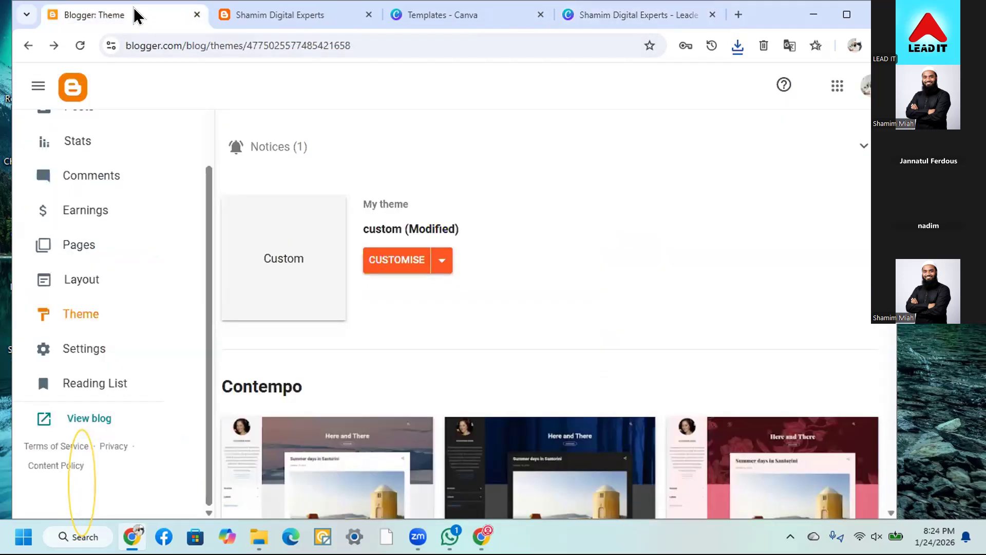
{"action": "left_click", "coordinate": [249, 17]}
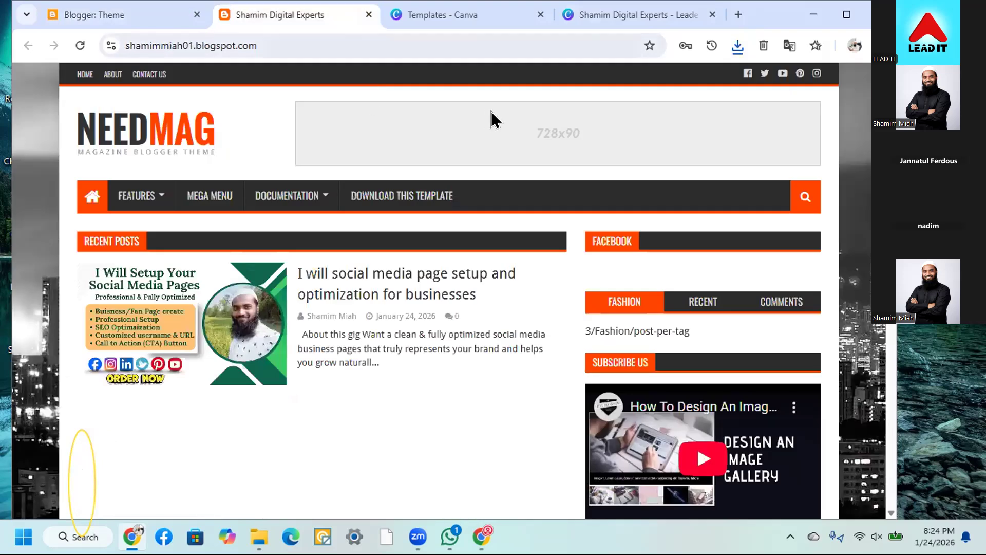
{"action": "left_click", "coordinate": [117, 21]}
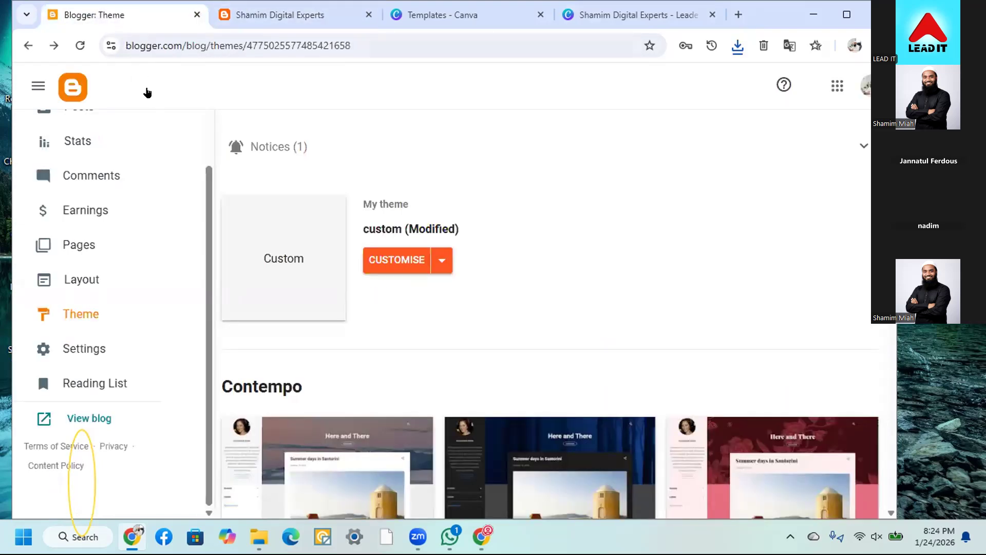
{"action": "left_click", "coordinate": [70, 280]}
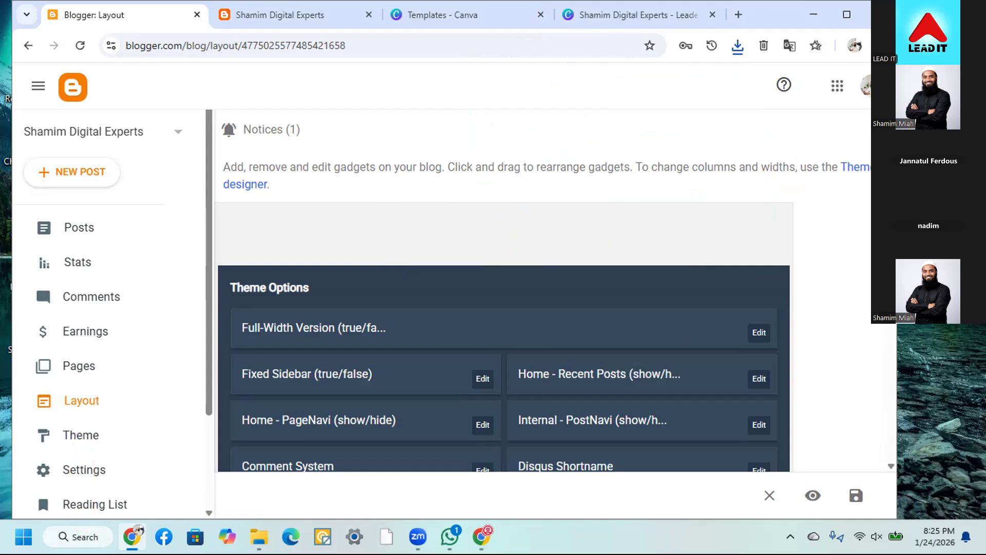
{"action": "scroll", "coordinate": [504, 337], "scroll_direction": "down", "scroll_amount": 2}
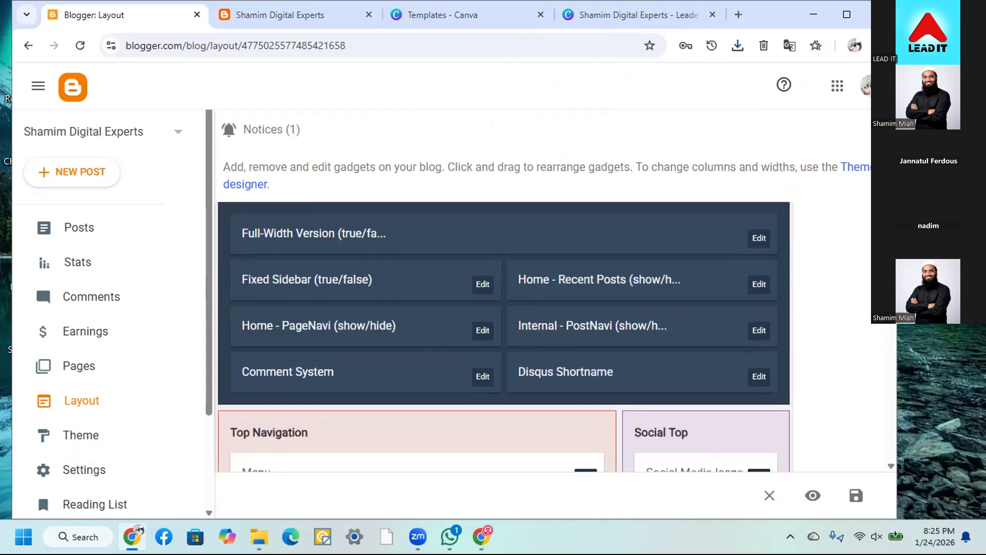
{"action": "scroll", "coordinate": [504, 336], "scroll_direction": "down", "scroll_amount": 1}
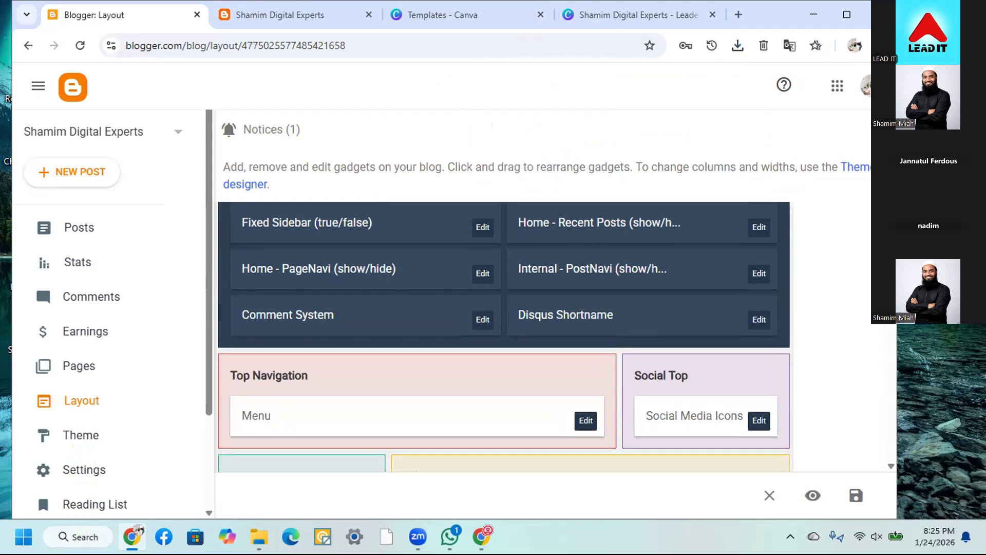
{"action": "scroll", "coordinate": [504, 337], "scroll_direction": "down", "scroll_amount": 2}
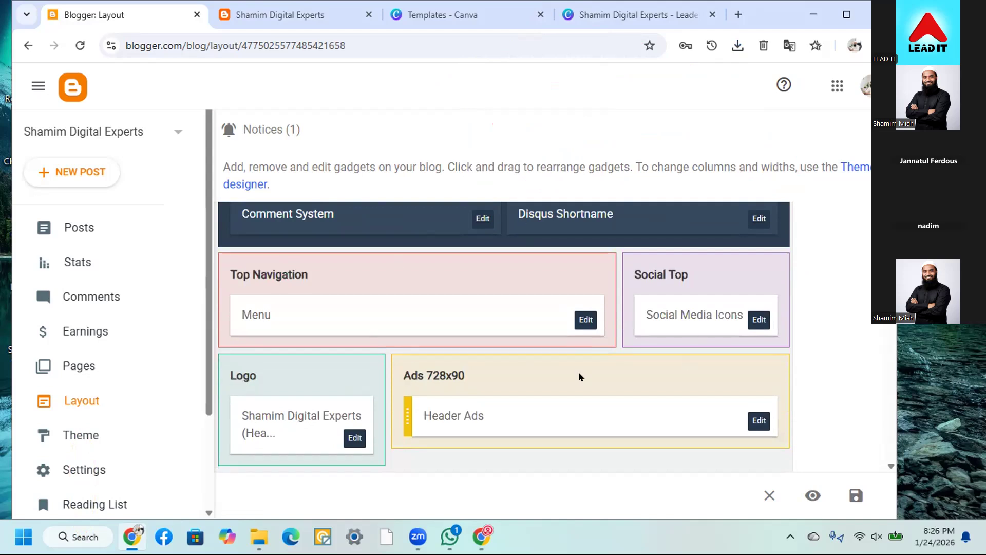
{"action": "left_click", "coordinate": [354, 438]}
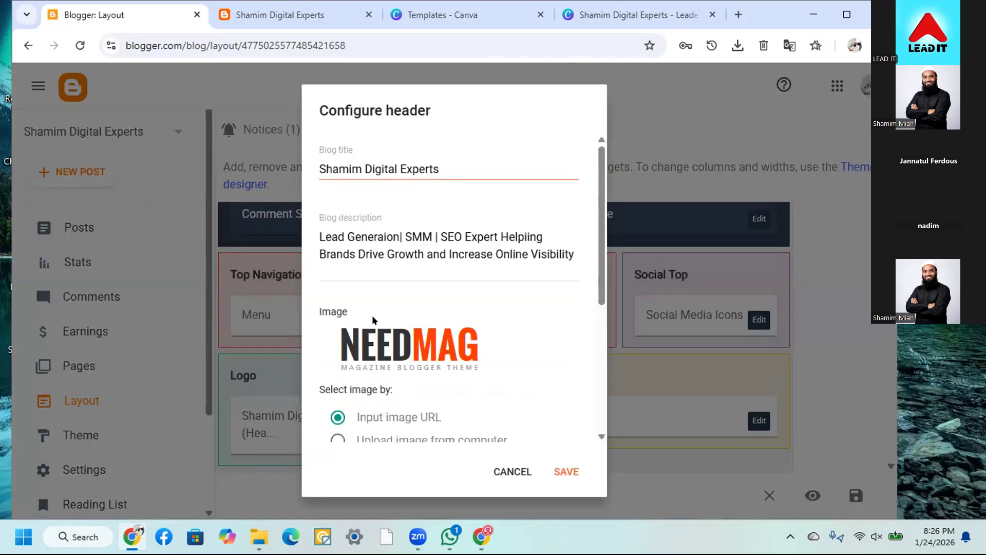
Replace the header image with the logo file "Shamim digital experts.png" uploaded from the computer and save the header gadget
{"action": "scroll", "coordinate": [419, 339], "scroll_direction": "down", "scroll_amount": 3}
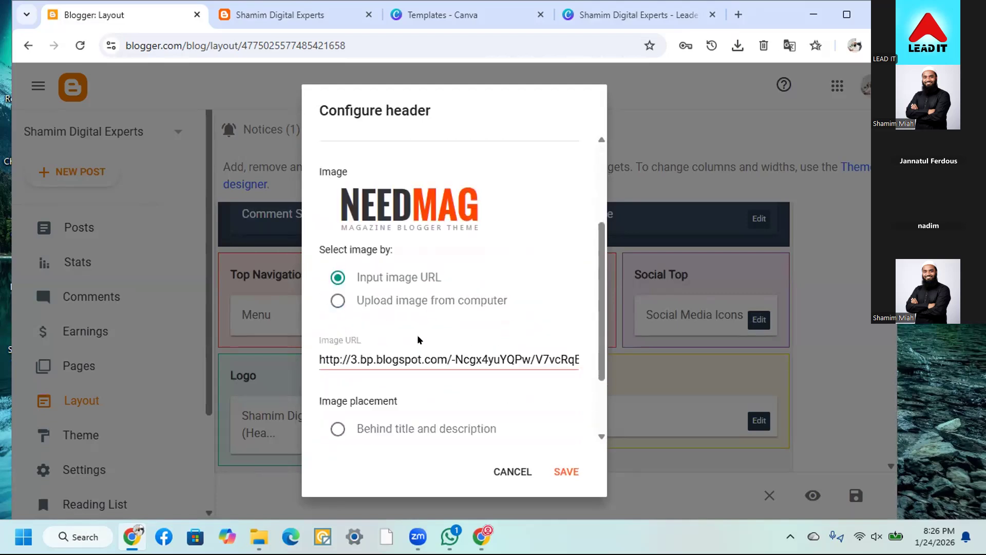
{"action": "scroll", "coordinate": [419, 339], "scroll_direction": "down", "scroll_amount": 2}
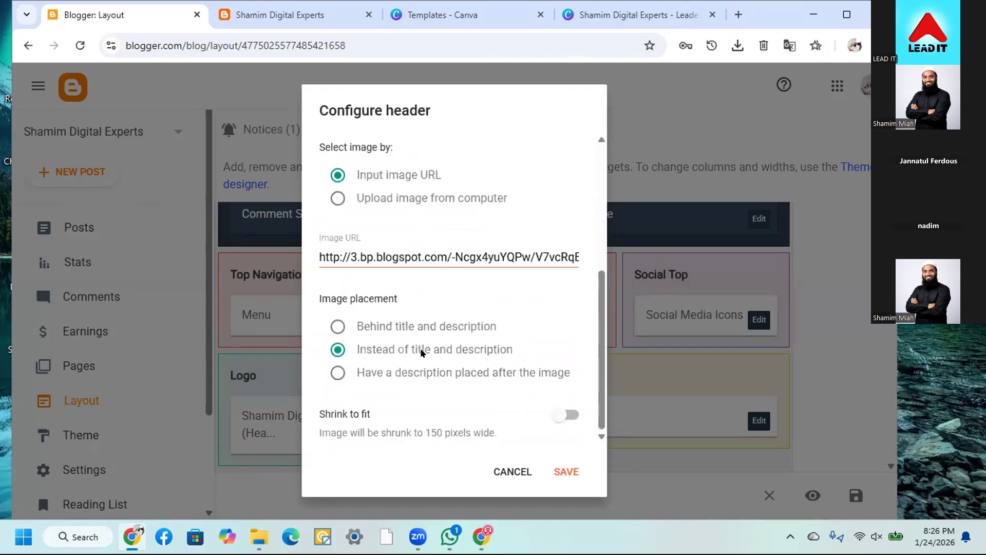
{"action": "scroll", "coordinate": [406, 374], "scroll_direction": "up", "scroll_amount": 3}
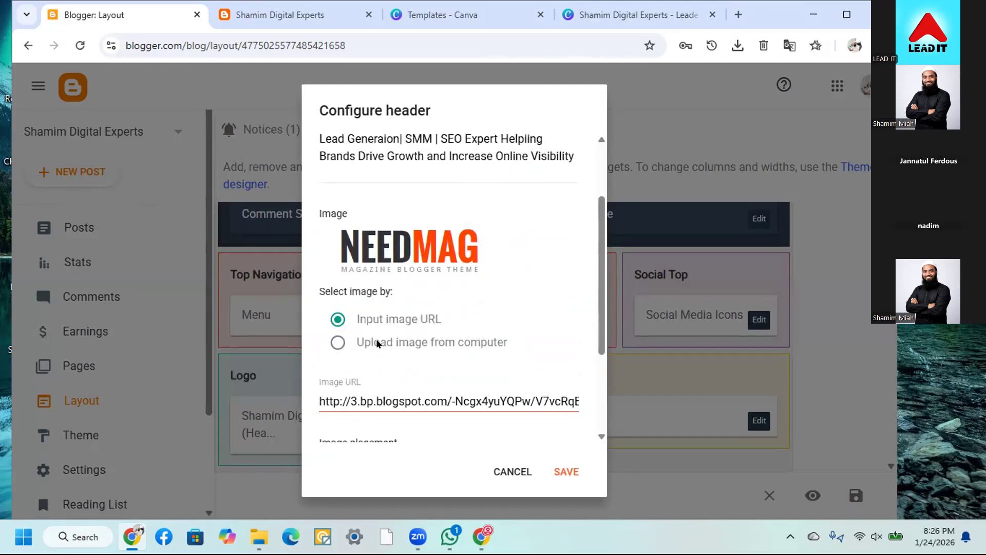
{"action": "left_click", "coordinate": [376, 343]}
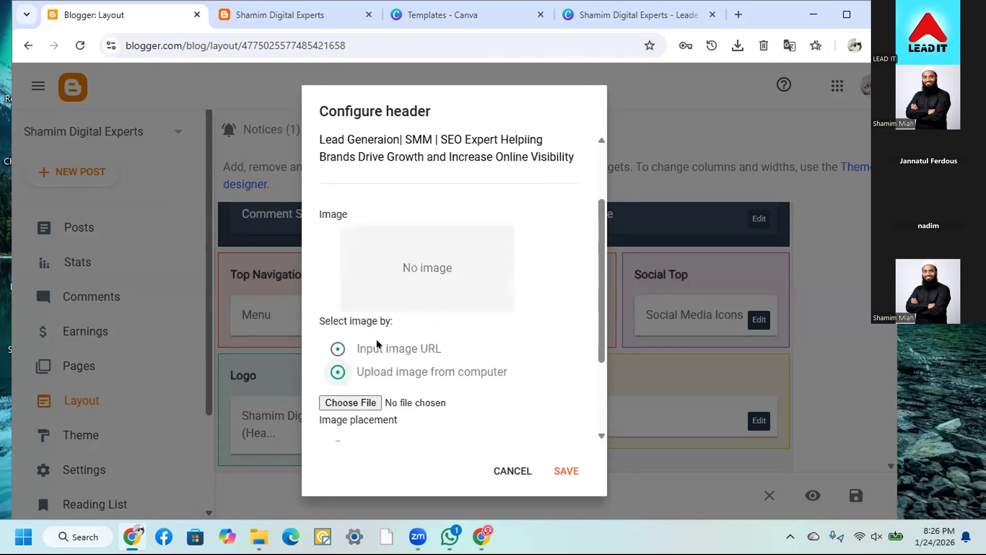
{"action": "left_click", "coordinate": [343, 404]}
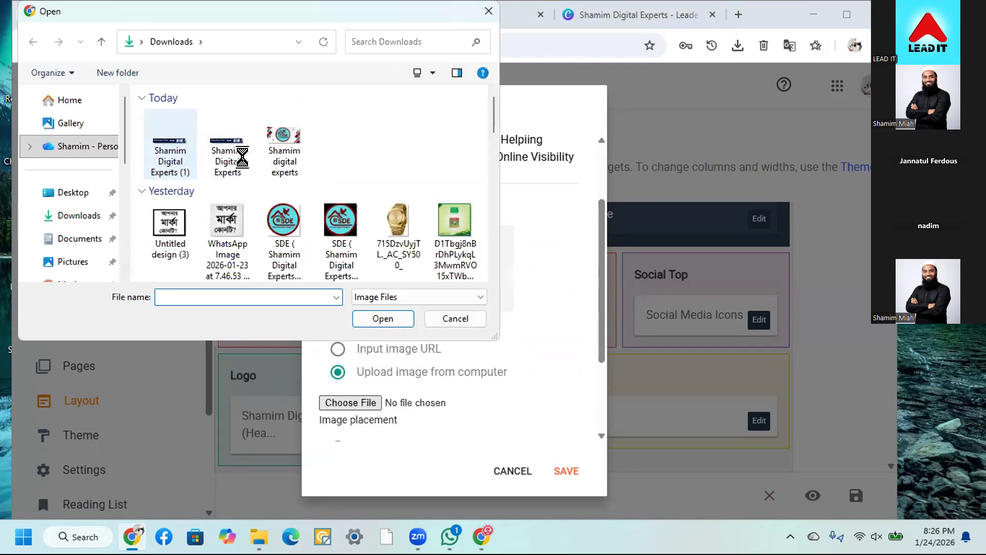
{"action": "double_click", "coordinate": [282, 138]}
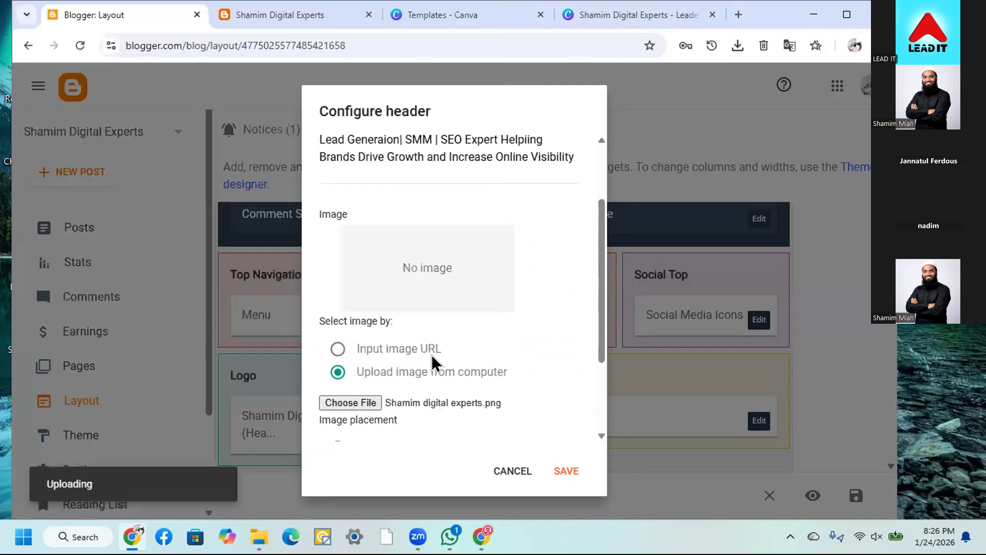
{"action": "scroll", "coordinate": [444, 355], "scroll_direction": "down", "scroll_amount": 2}
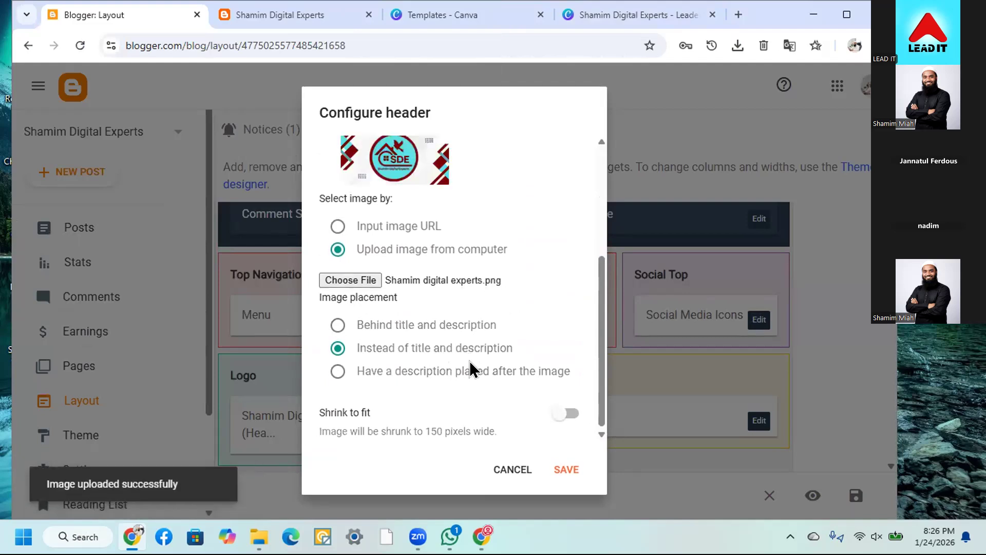
{"action": "scroll", "coordinate": [469, 346], "scroll_direction": "up", "scroll_amount": 3}
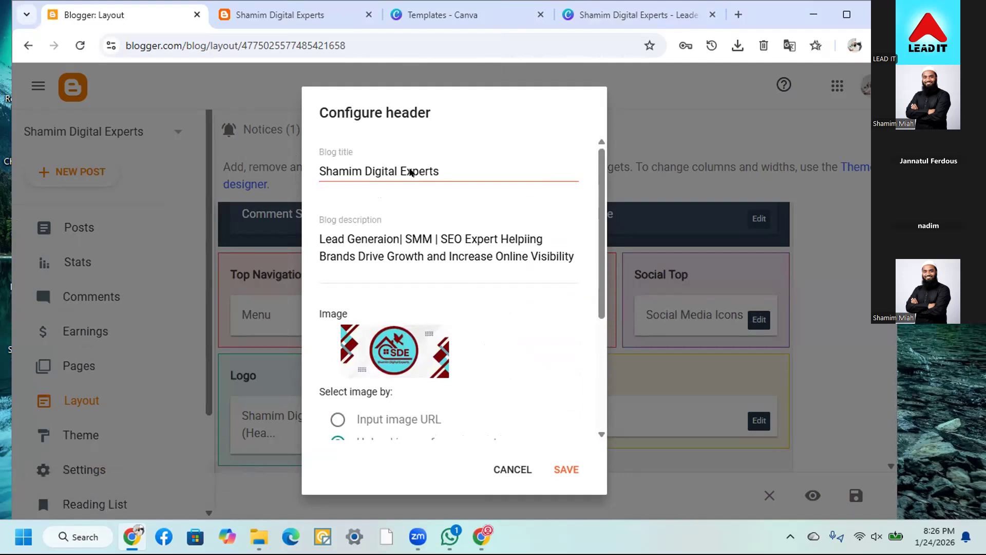
{"action": "scroll", "coordinate": [429, 208], "scroll_direction": "down", "scroll_amount": 4}
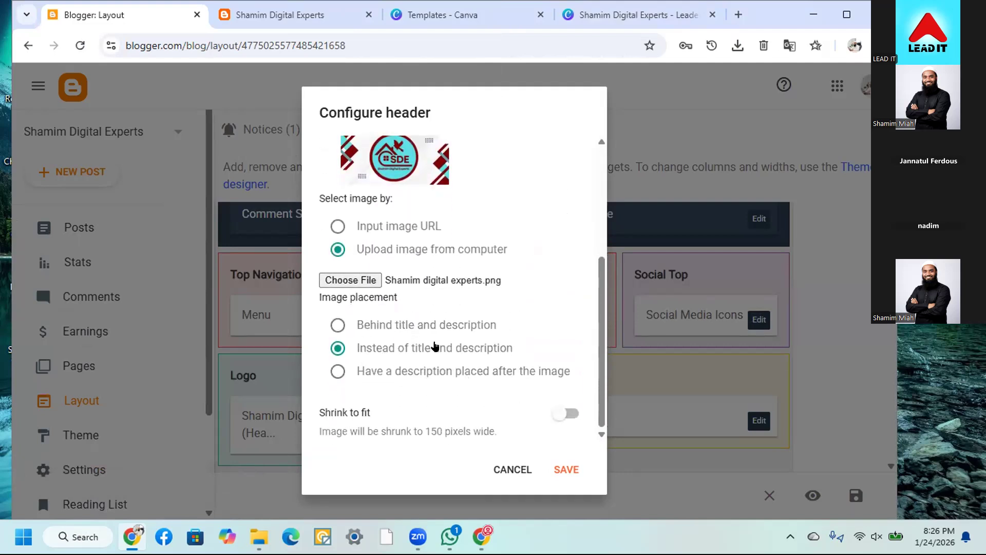
{"action": "left_click", "coordinate": [566, 468]}
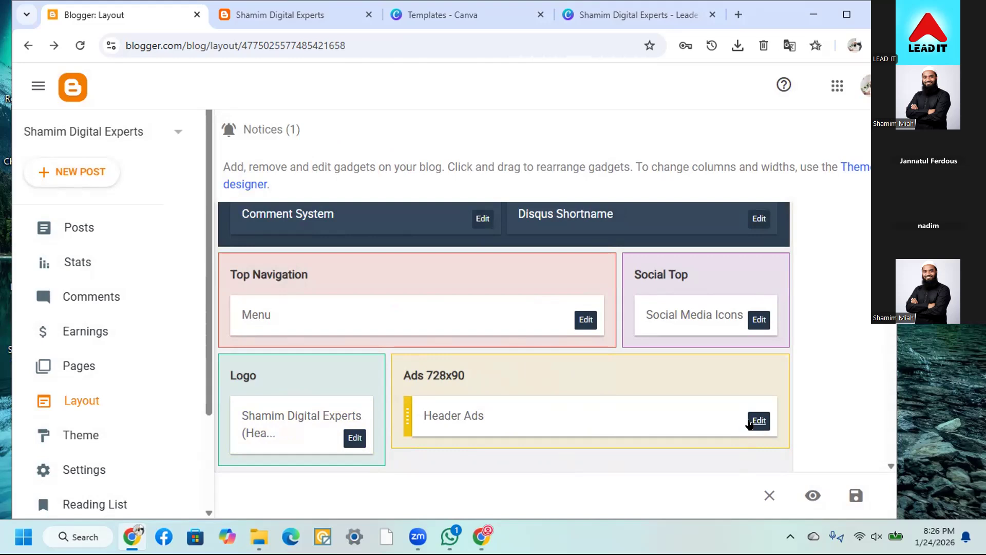
Remove the Header Ads gadget from the Ads 728x90 section of the layout
{"action": "left_click", "coordinate": [751, 422]}
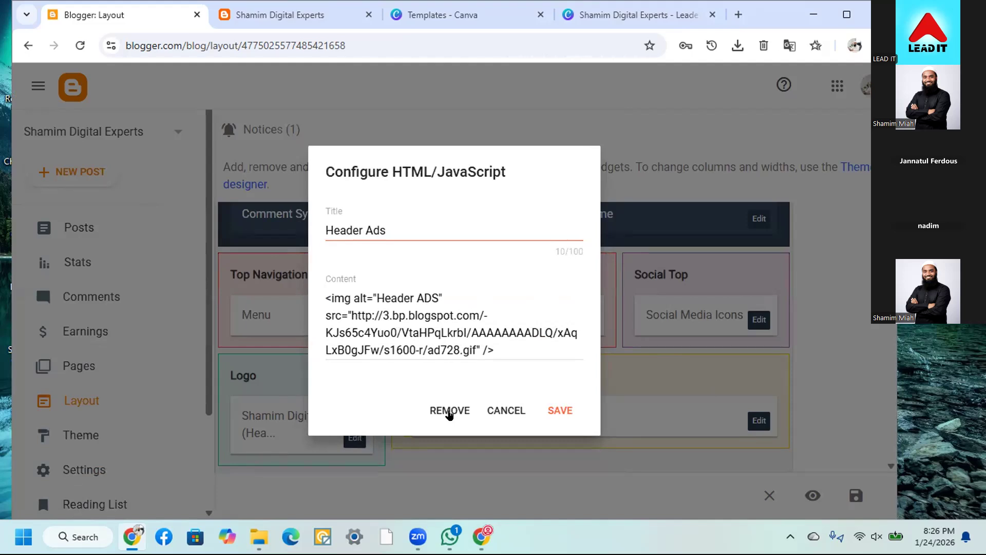
{"action": "left_click", "coordinate": [450, 411]}
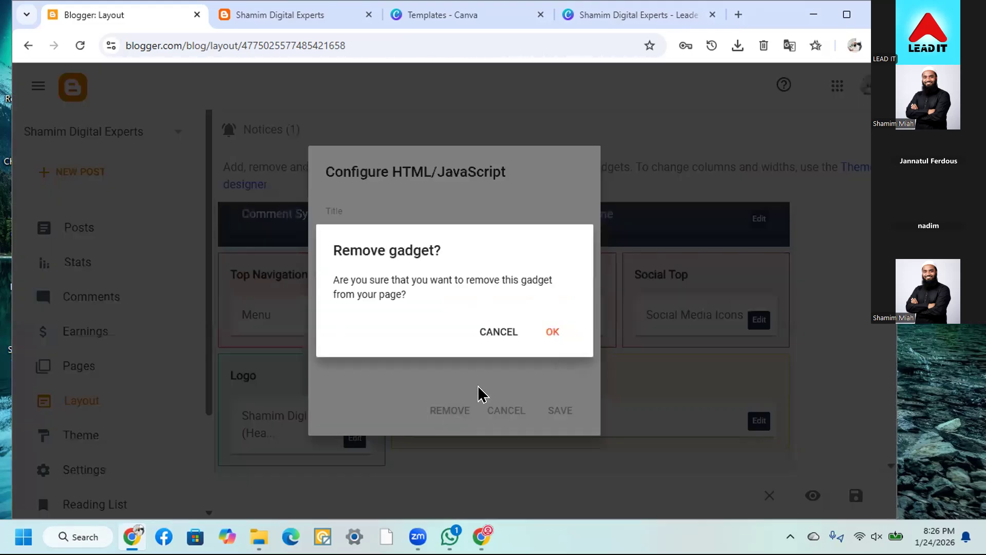
{"action": "left_click", "coordinate": [552, 330]}
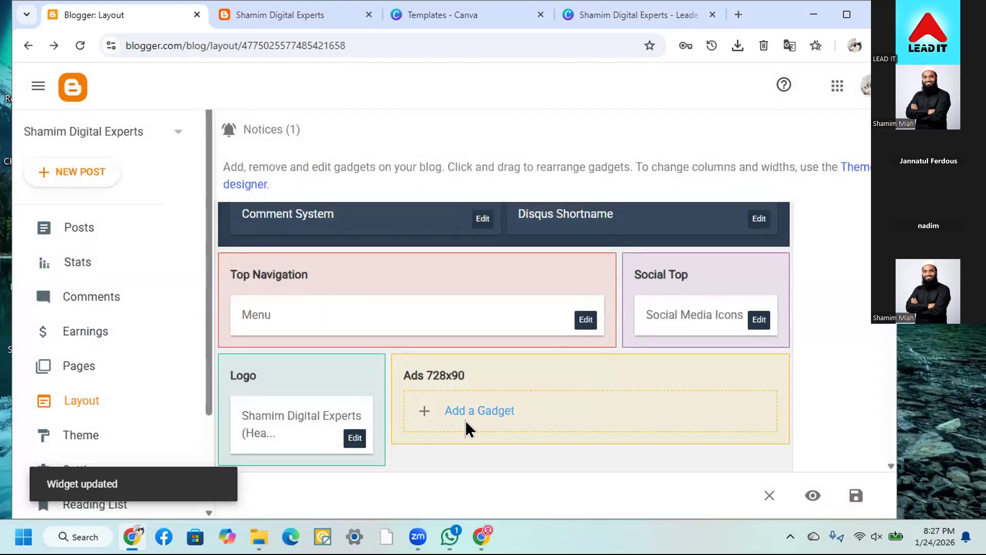
Add an Image gadget to the empty Ads 728x90 section
{"action": "left_click", "coordinate": [461, 414]}
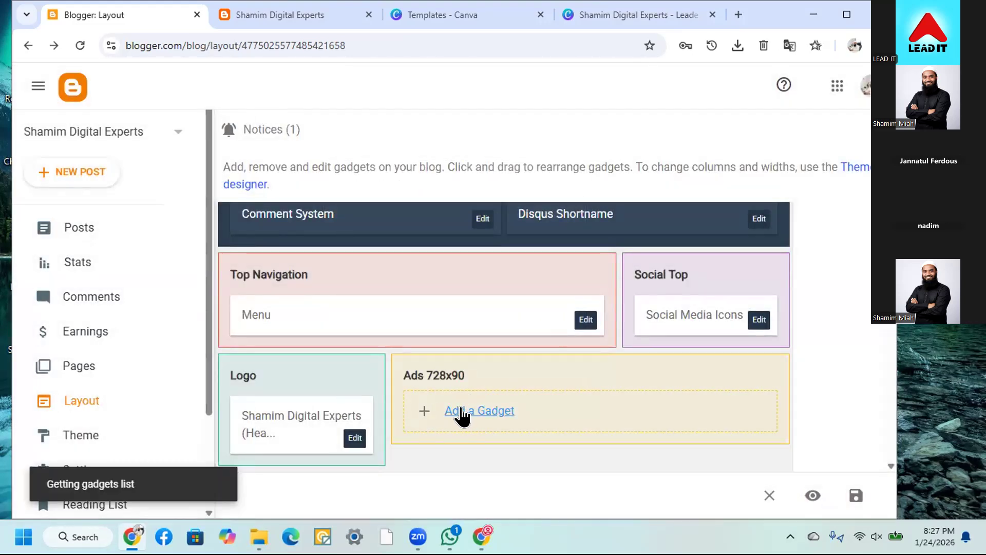
{"action": "scroll", "coordinate": [434, 322], "scroll_direction": "down", "scroll_amount": 3}
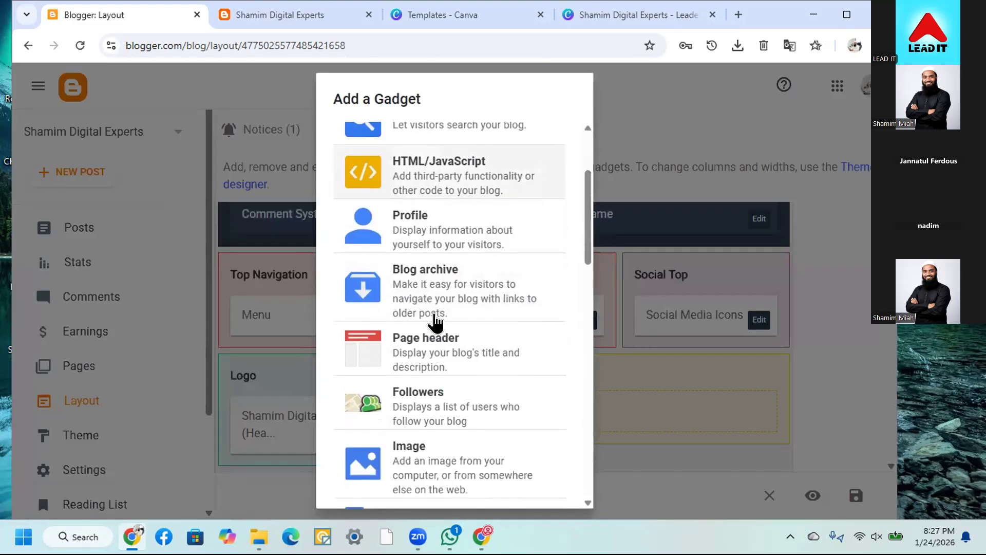
{"action": "scroll", "coordinate": [436, 323], "scroll_direction": "down", "scroll_amount": 3}
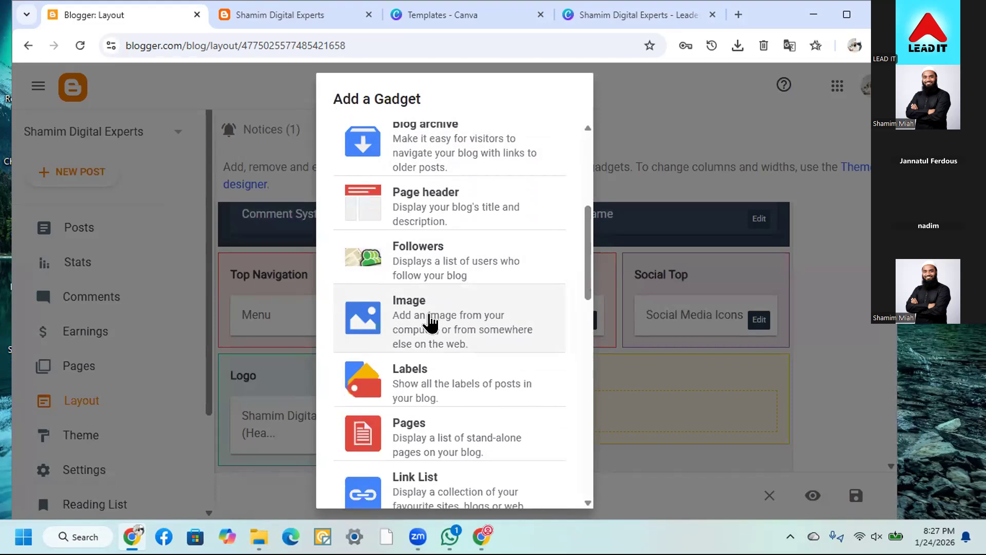
{"action": "left_click", "coordinate": [429, 321]}
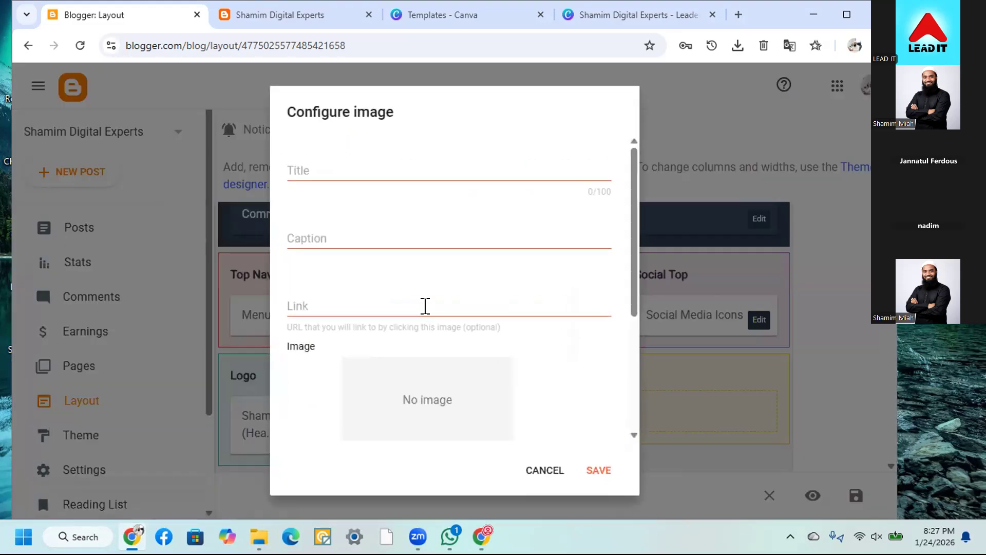
Upload the banner "Shamim Digital Experts (1).jpg" from the computer into the Image gadget, then save the gadget and the layout
{"action": "scroll", "coordinate": [360, 211], "scroll_direction": "down", "scroll_amount": 4}
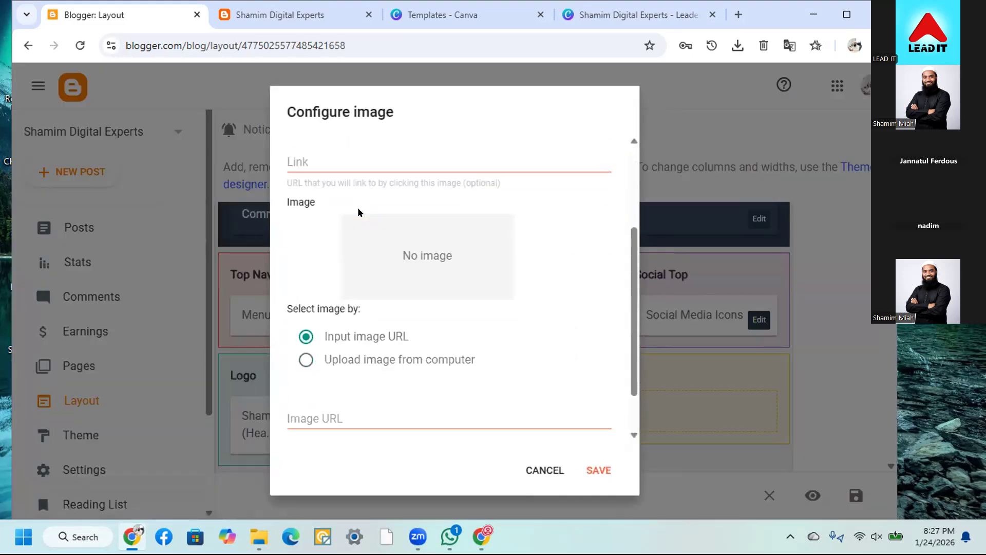
{"action": "left_click", "coordinate": [304, 305]}
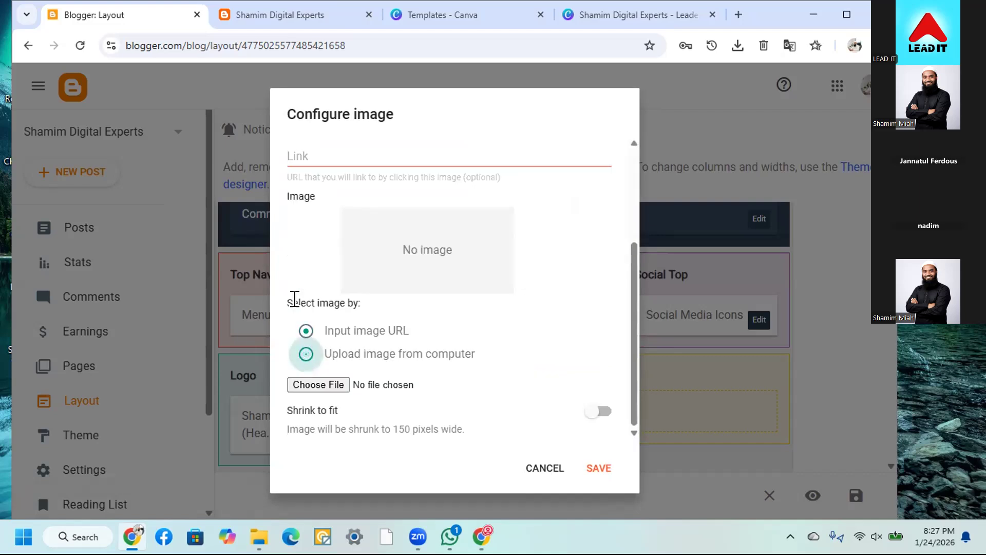
{"action": "left_click", "coordinate": [326, 389]}
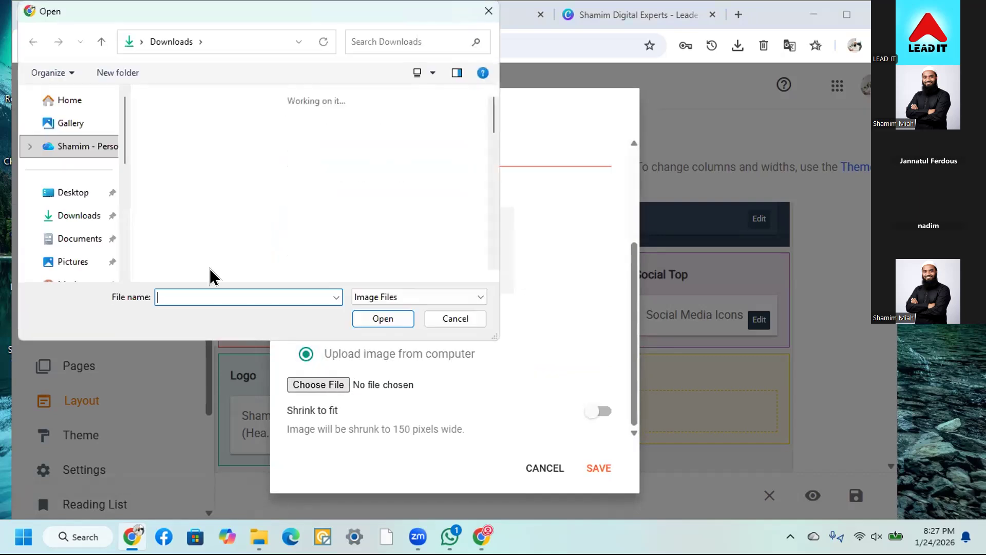
{"action": "left_click", "coordinate": [161, 171]}
{"action": "left_click", "coordinate": [380, 318]}
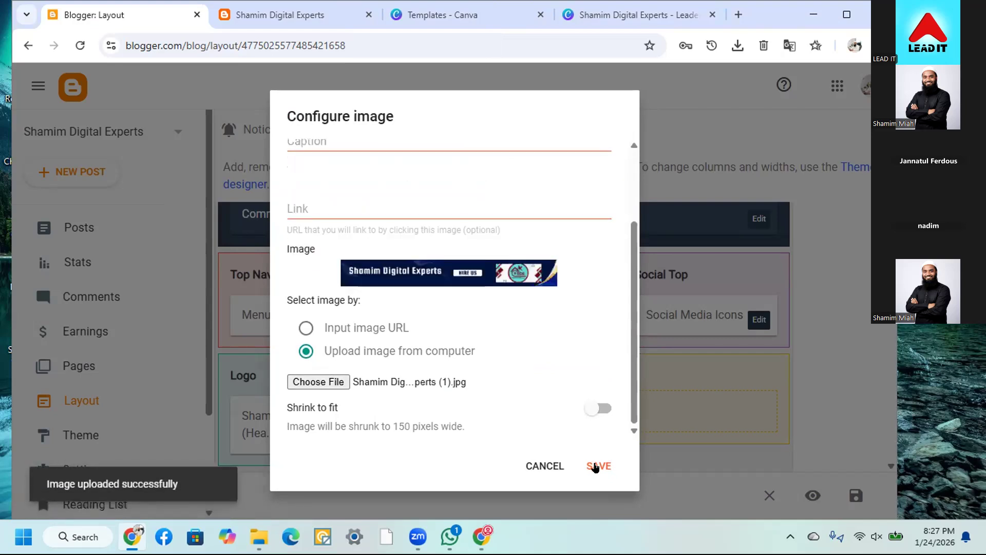
{"action": "left_click", "coordinate": [595, 466]}
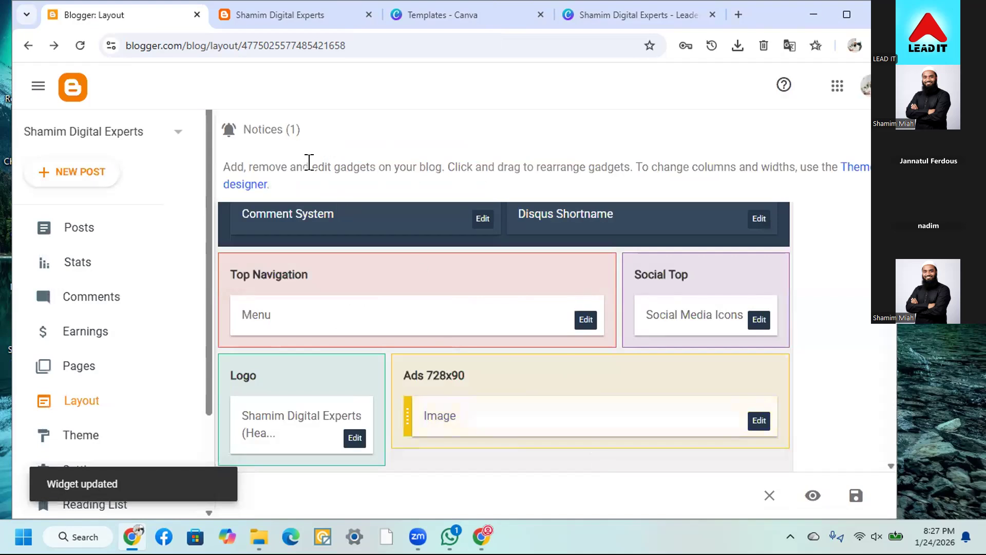
{"action": "left_click", "coordinate": [855, 497]}
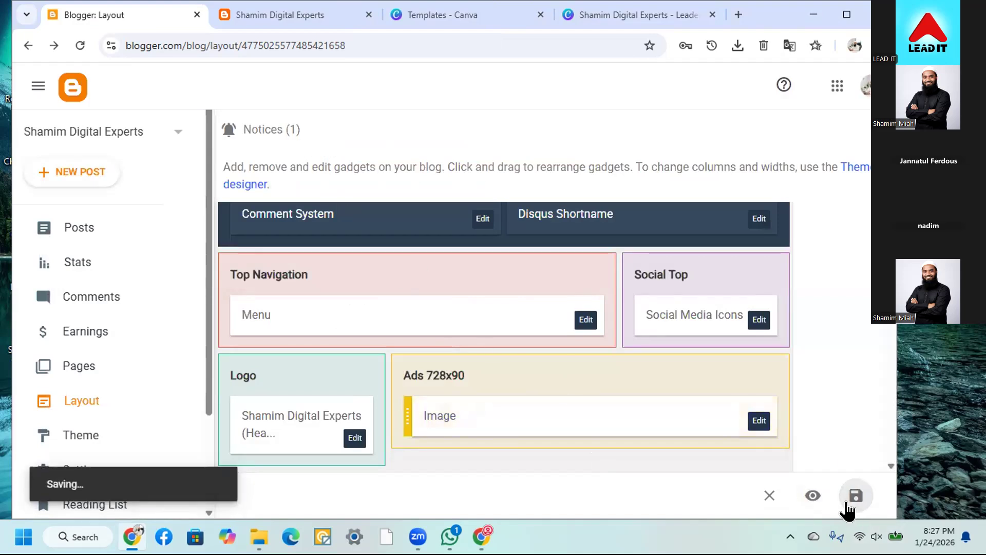
Reload the live blog page to check the new logo and banner in its header
{"action": "left_click", "coordinate": [246, 14]}
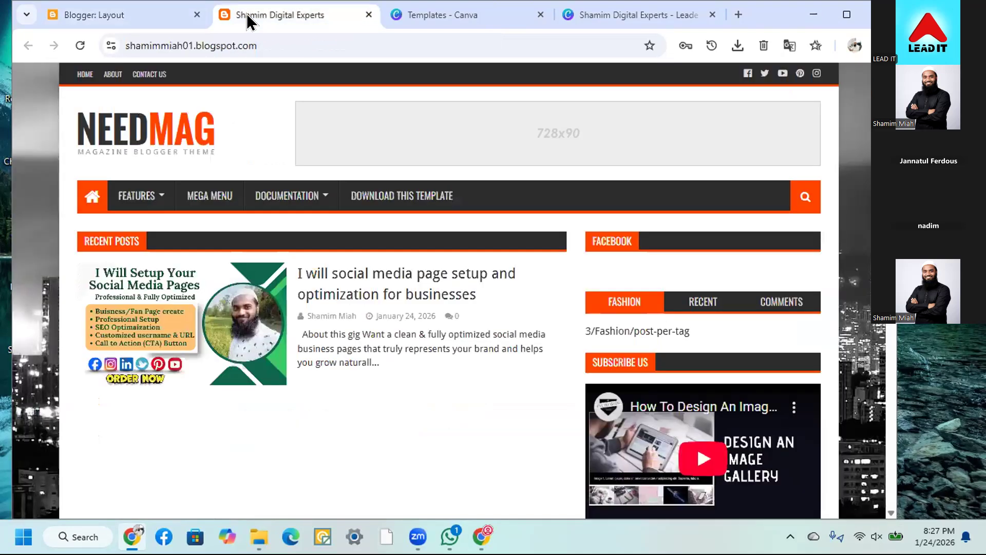
{"action": "left_click", "coordinate": [80, 46]}
{"action": "left_click", "coordinate": [81, 46]}
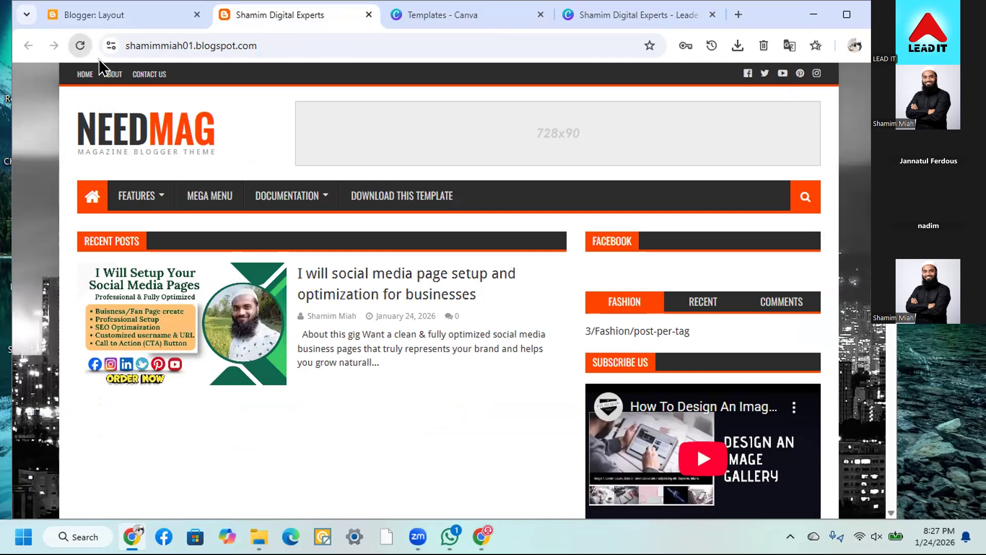
{"action": "left_click", "coordinate": [80, 46]}
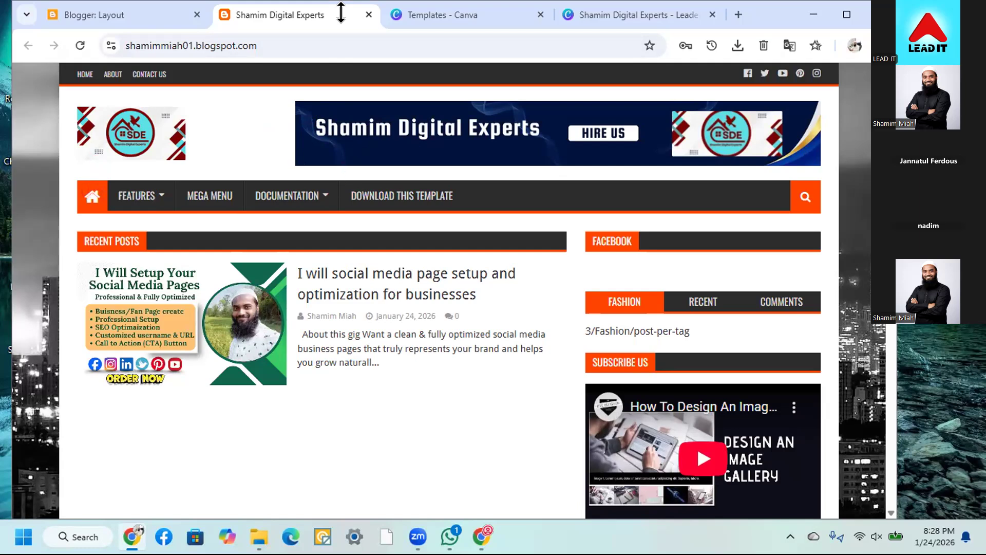
Return to the Blogger dashboard, go to the blog's theme, collapse the notices and open the theme customiser
{"action": "left_click", "coordinate": [135, 18]}
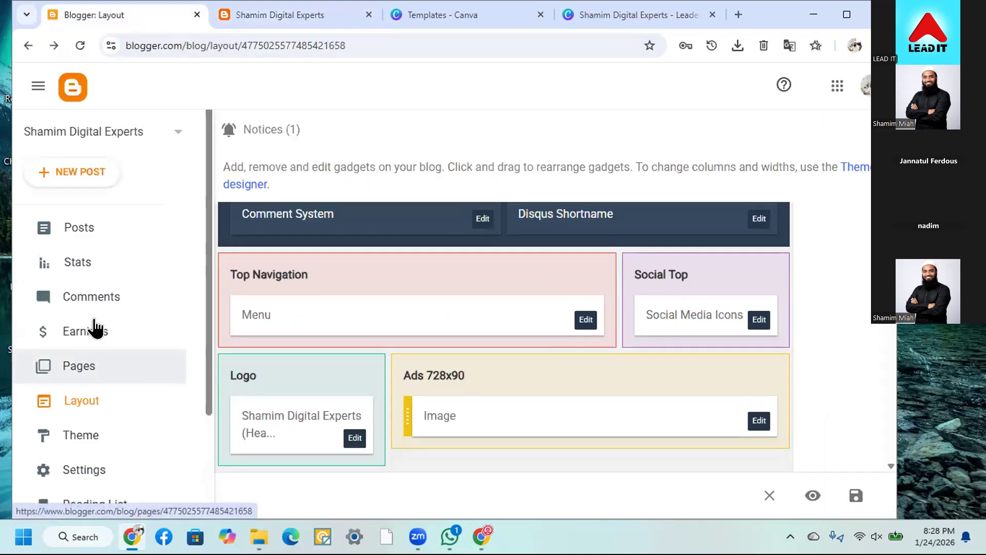
{"action": "left_click", "coordinate": [95, 443]}
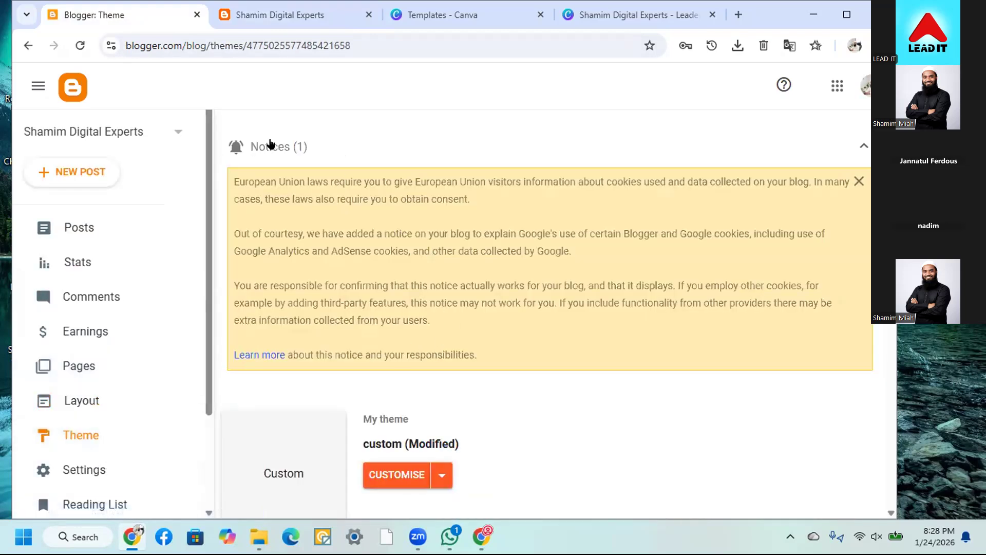
{"action": "left_click", "coordinate": [271, 145]}
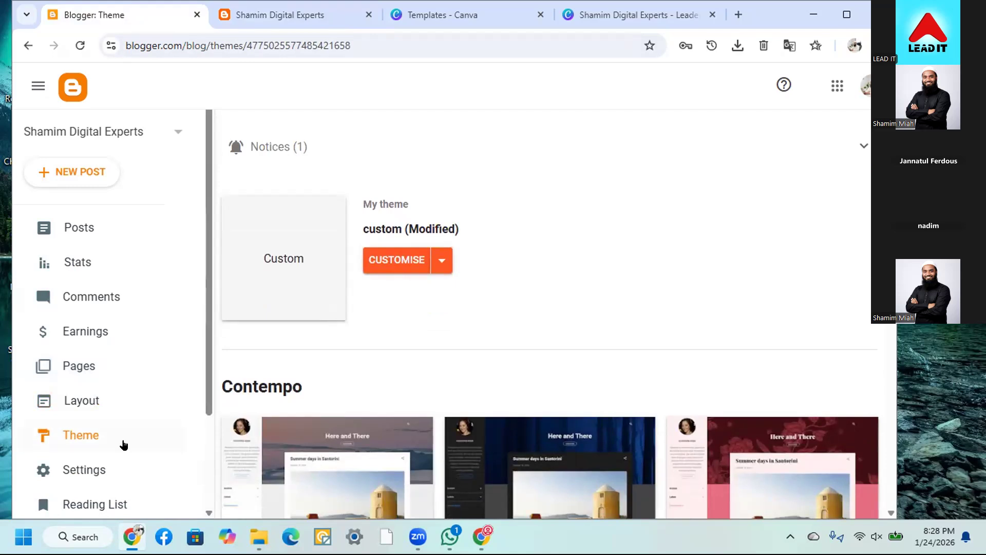
{"action": "left_click", "coordinate": [397, 261]}
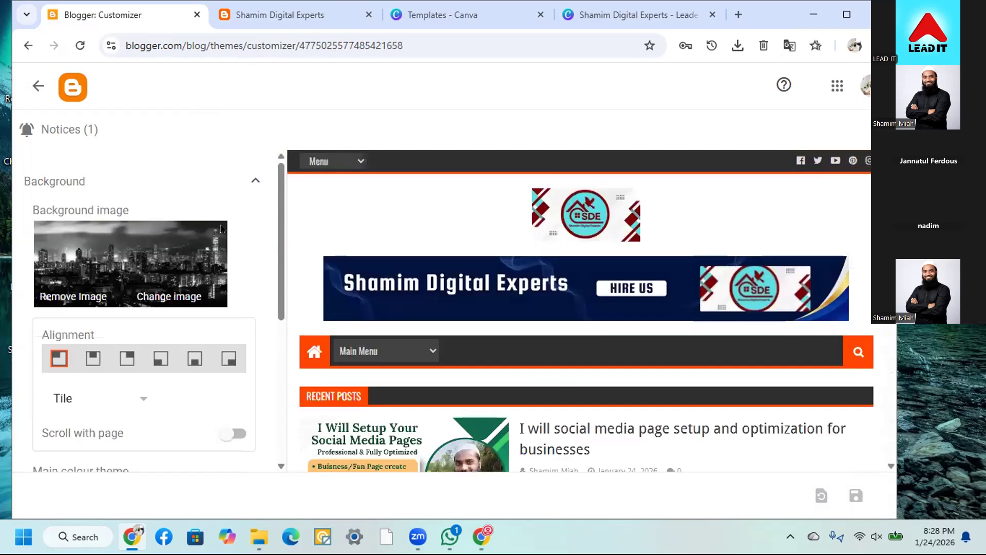
{"action": "scroll", "coordinate": [354, 359], "scroll_direction": "down", "scroll_amount": 2}
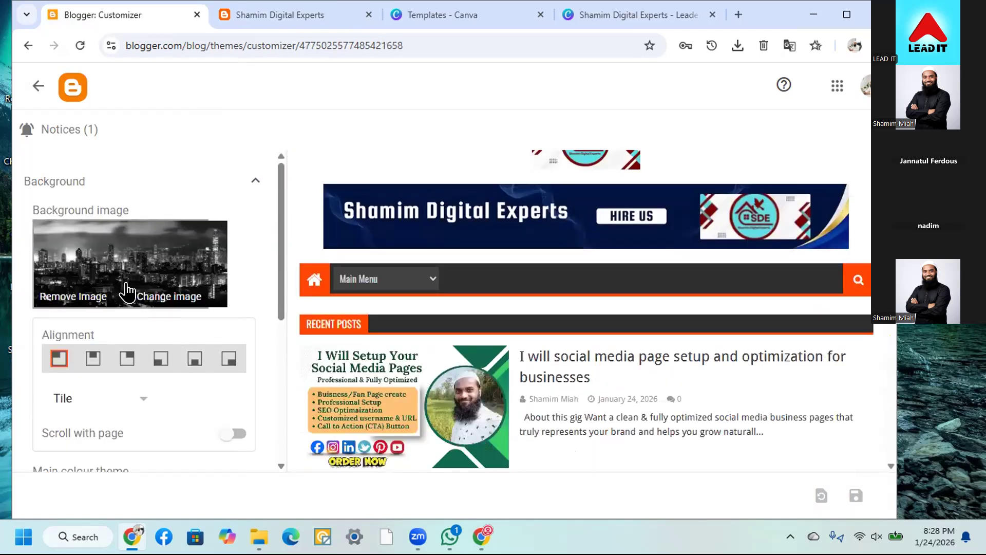
Check the current background on the live blog, then replace the theme's background image with the blue-and-purple light burst from the Abstract category
{"action": "left_click", "coordinate": [278, 23]}
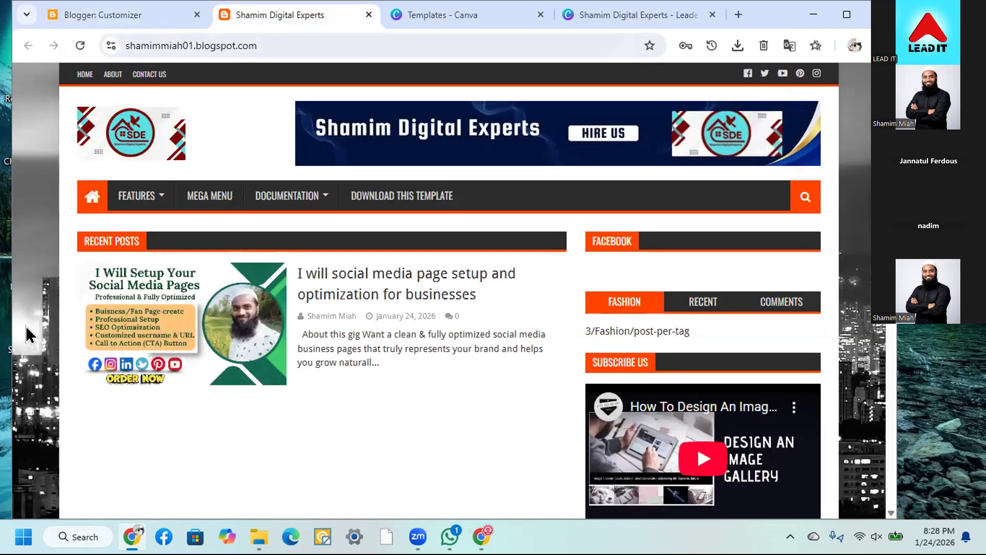
{"action": "left_click", "coordinate": [117, 23]}
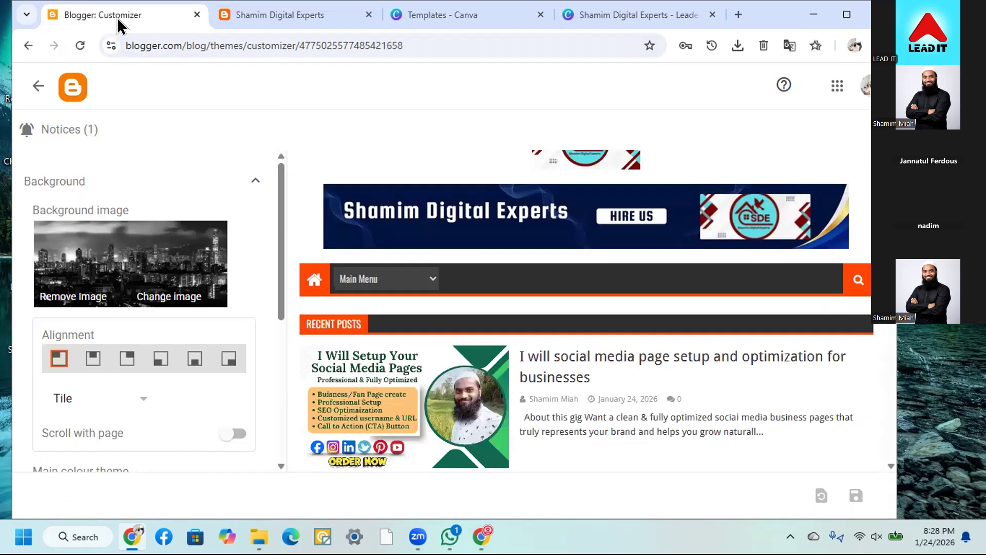
{"action": "left_click", "coordinate": [171, 297]}
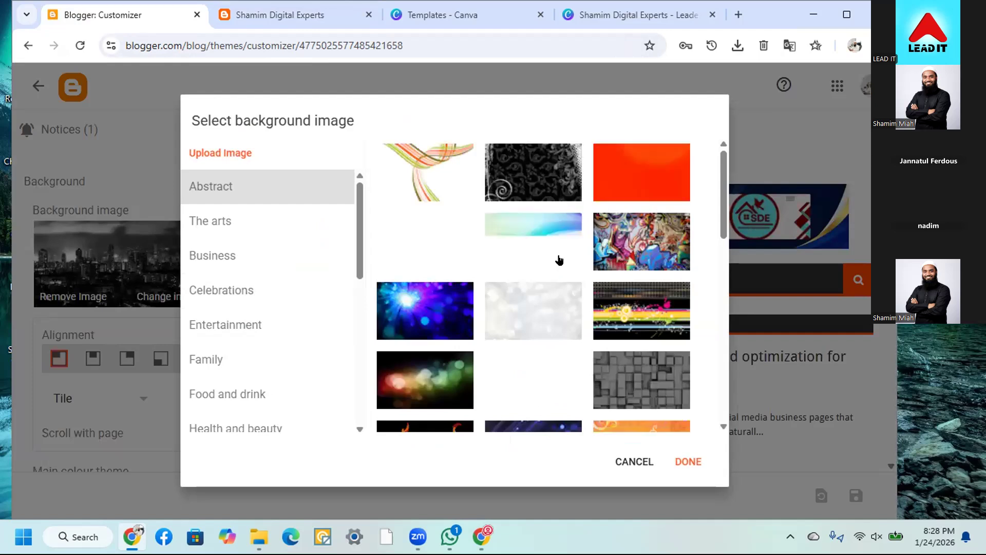
{"action": "left_click", "coordinate": [422, 310]}
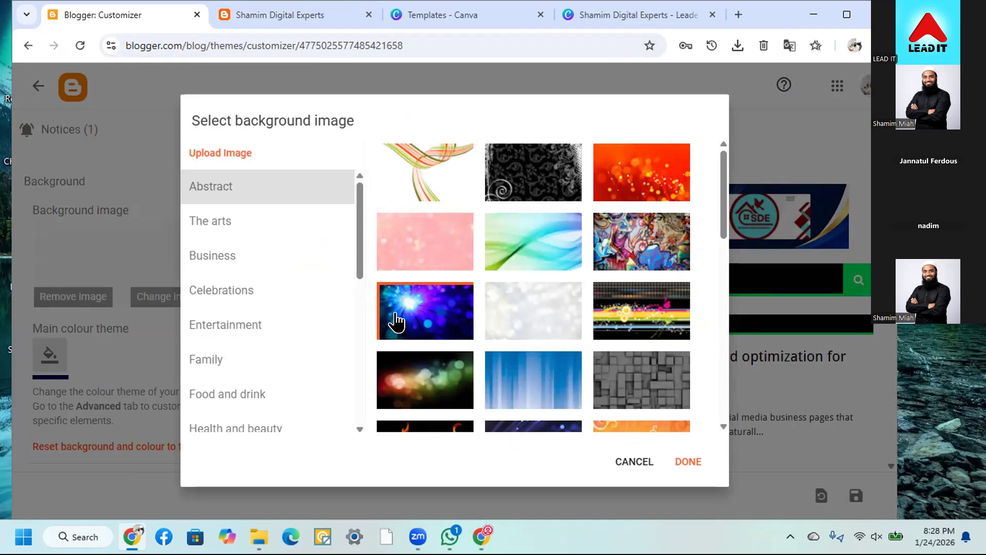
Look through the other Abstract backgrounds and image categories, apply the selected blue-and-purple background, and save the theme changes
{"action": "scroll", "coordinate": [524, 327], "scroll_direction": "down", "scroll_amount": 5}
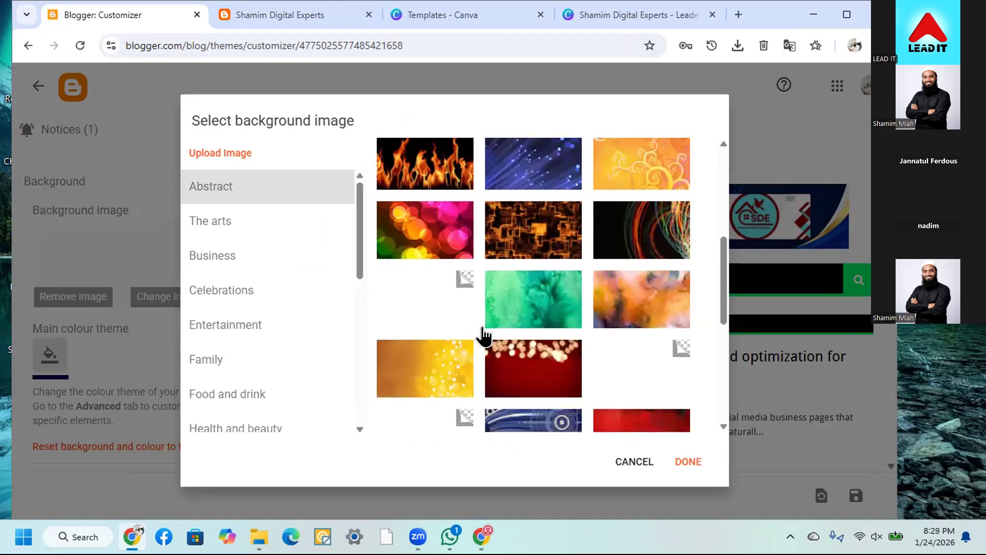
{"action": "scroll", "coordinate": [508, 339], "scroll_direction": "down", "scroll_amount": 1}
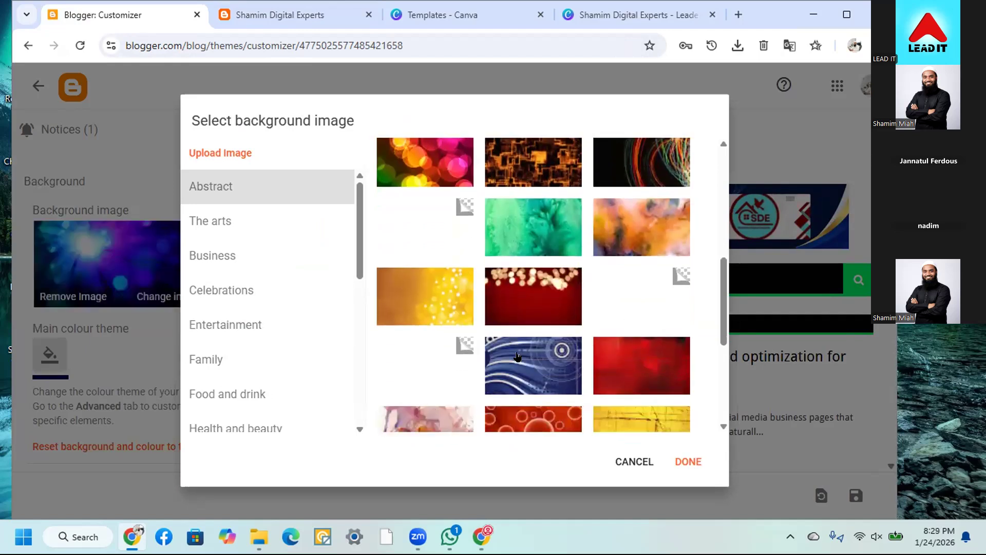
{"action": "scroll", "coordinate": [537, 378], "scroll_direction": "down", "scroll_amount": 4}
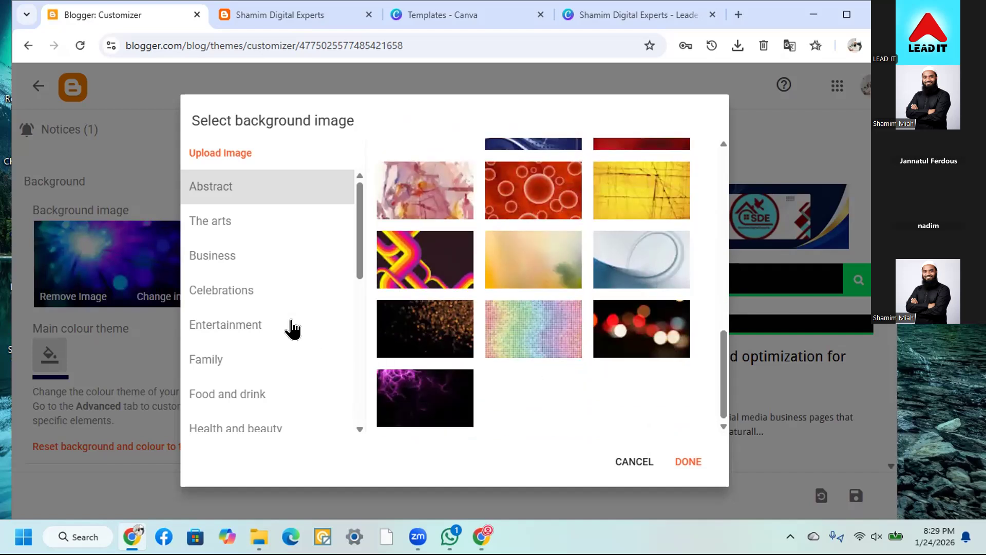
{"action": "scroll", "coordinate": [287, 326], "scroll_direction": "down", "scroll_amount": 5}
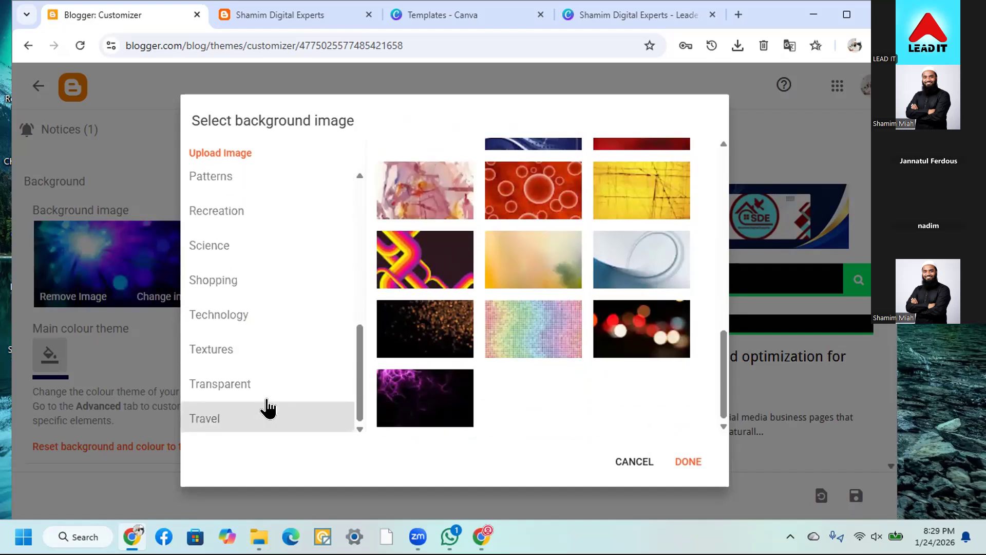
{"action": "scroll", "coordinate": [275, 396], "scroll_direction": "up", "scroll_amount": 5}
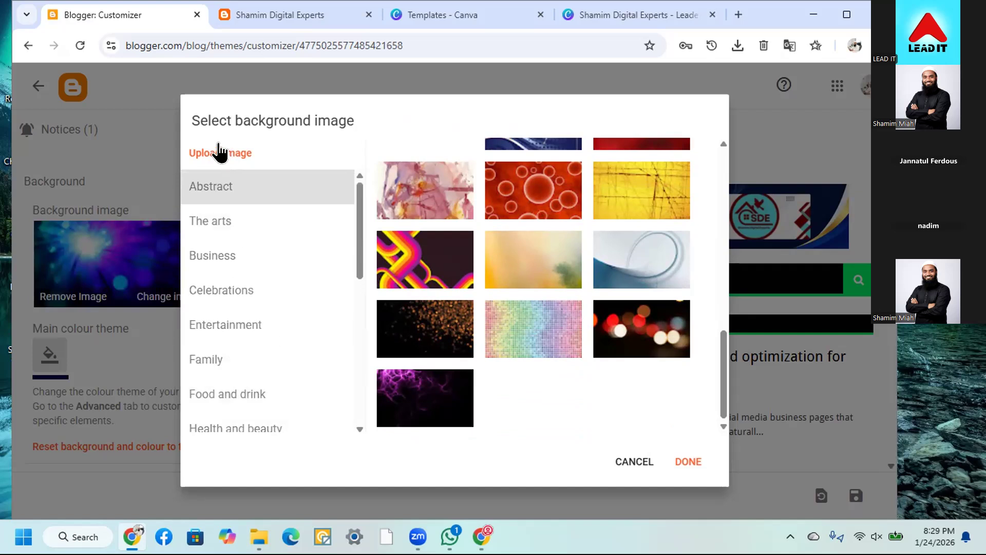
{"action": "scroll", "coordinate": [502, 303], "scroll_direction": "up", "scroll_amount": 10}
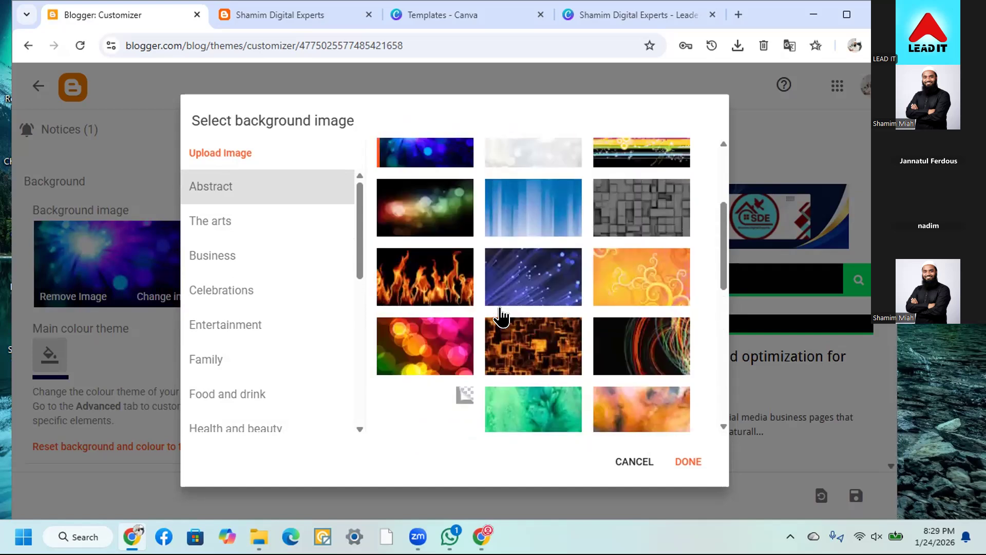
{"action": "scroll", "coordinate": [495, 232], "scroll_direction": "up", "scroll_amount": 1}
{"action": "left_click", "coordinate": [689, 463]}
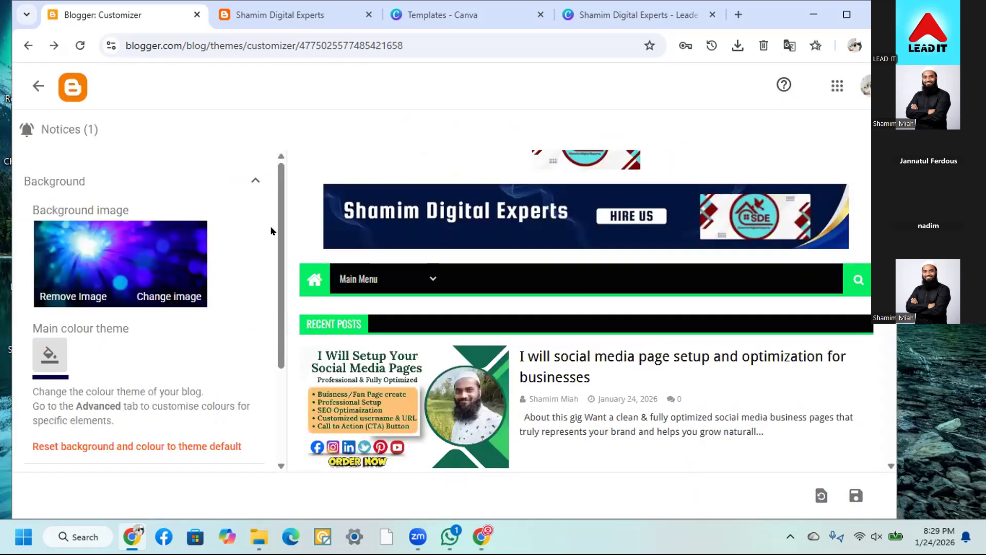
{"action": "left_click", "coordinate": [854, 495]}
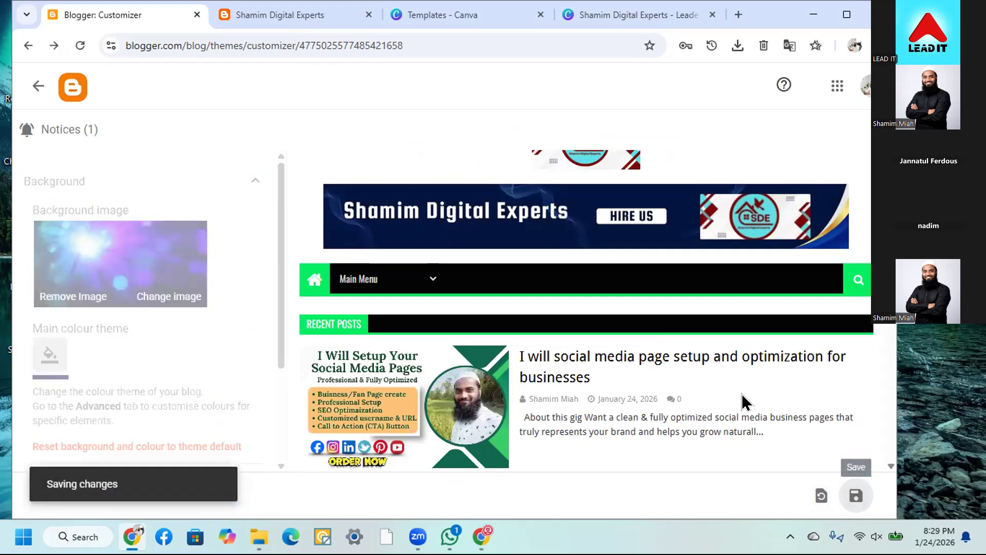
Reload the live blog page to check the new background, then return to the theme customiser
{"action": "left_click", "coordinate": [315, 20]}
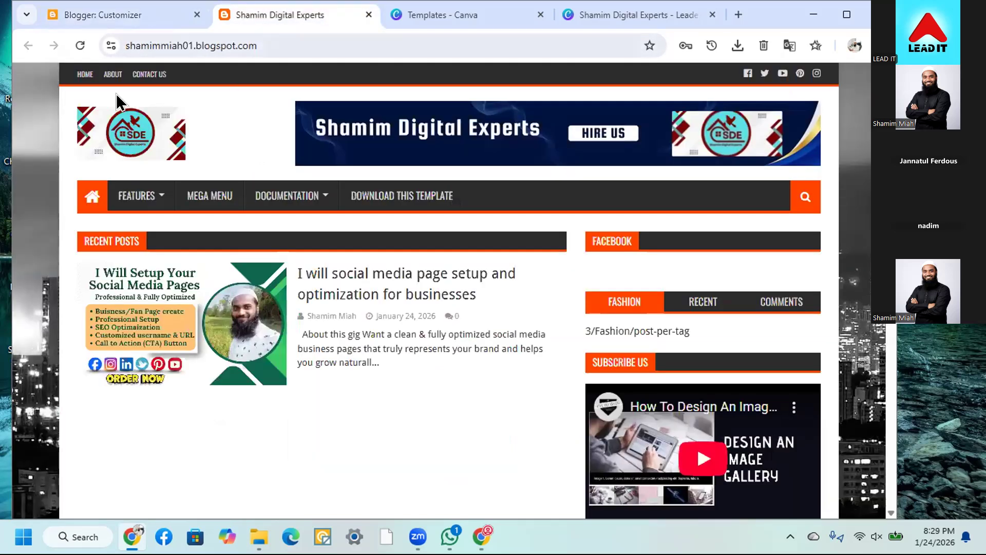
{"action": "left_click", "coordinate": [79, 46]}
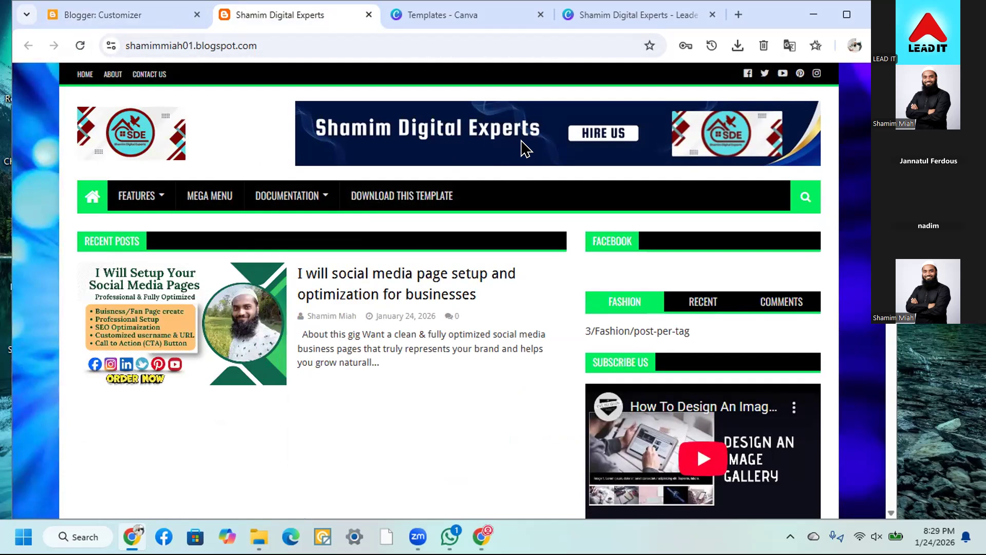
{"action": "left_click", "coordinate": [154, 14]}
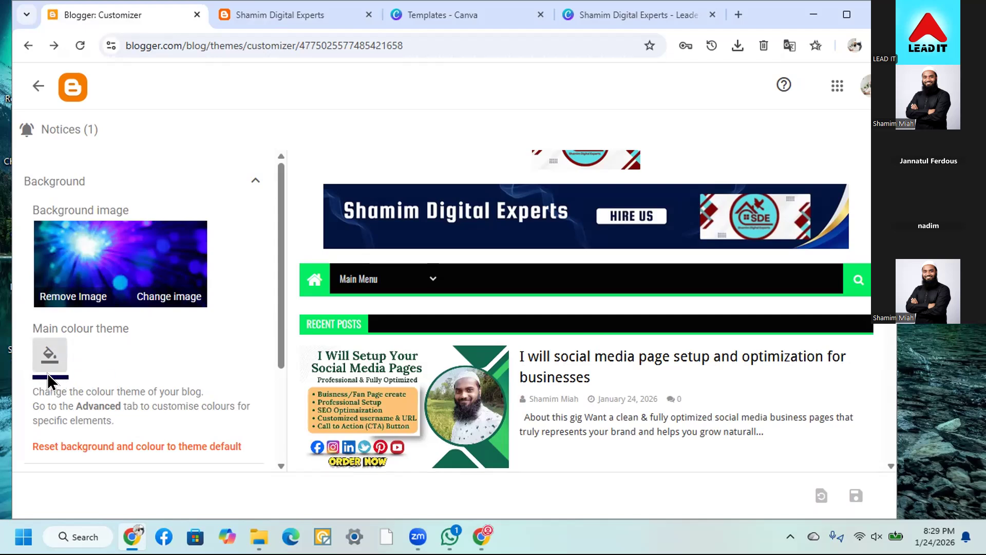
Set the main colour theme to the darkest standard blue and, in the advanced Main Settings, set Main Theme Color to the blue theme colour
{"action": "left_click", "coordinate": [38, 342]}
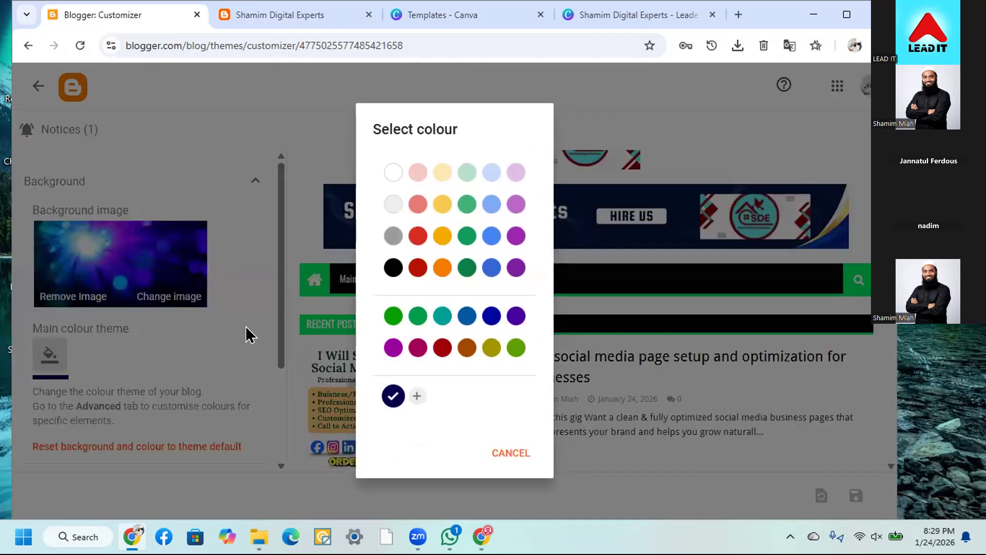
{"action": "left_click", "coordinate": [490, 269]}
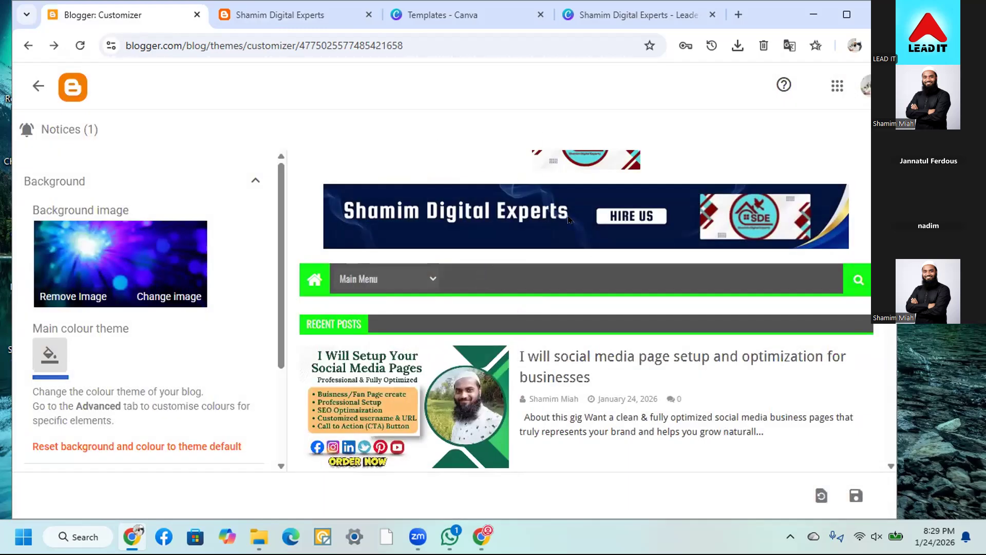
{"action": "scroll", "coordinate": [224, 325], "scroll_direction": "down", "scroll_amount": 1}
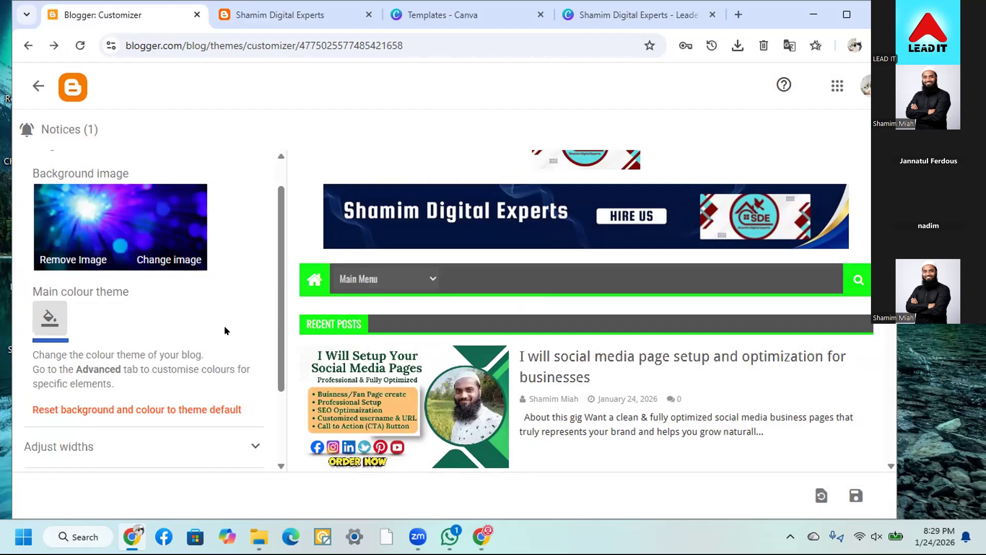
{"action": "scroll", "coordinate": [242, 331], "scroll_direction": "down", "scroll_amount": 1}
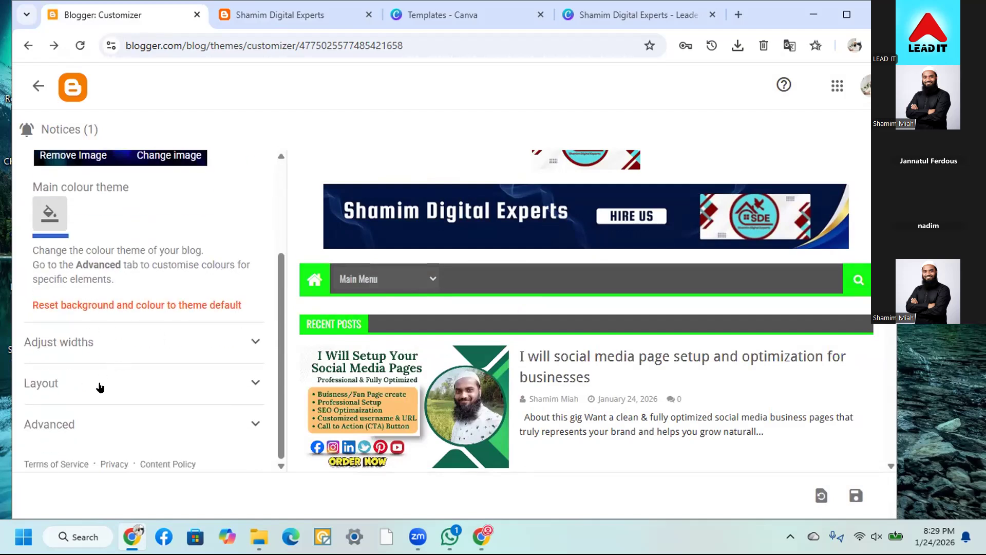
{"action": "left_click", "coordinate": [136, 423]}
{"action": "scroll", "coordinate": [200, 329], "scroll_direction": "down", "scroll_amount": 2}
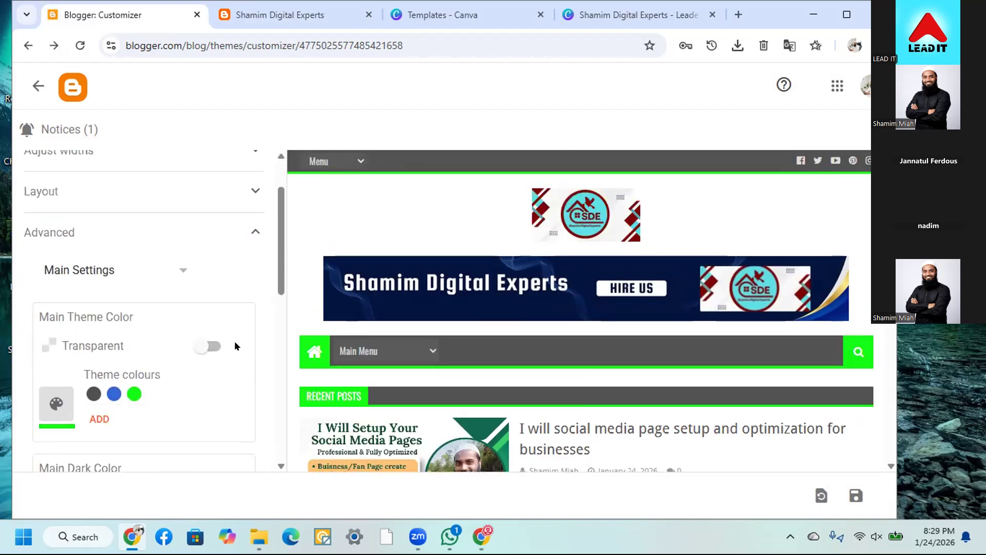
{"action": "scroll", "coordinate": [233, 350], "scroll_direction": "down", "scroll_amount": 2}
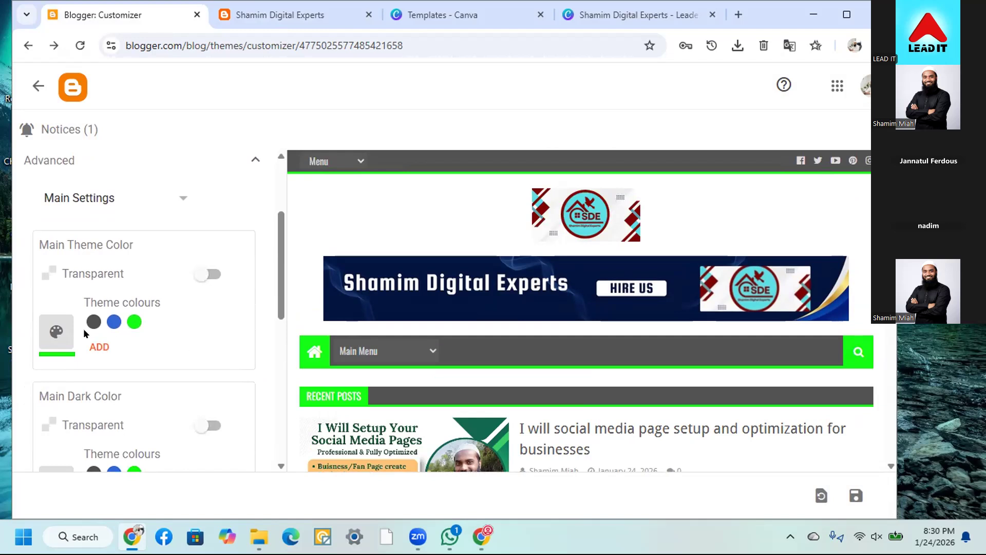
{"action": "left_click", "coordinate": [114, 323]}
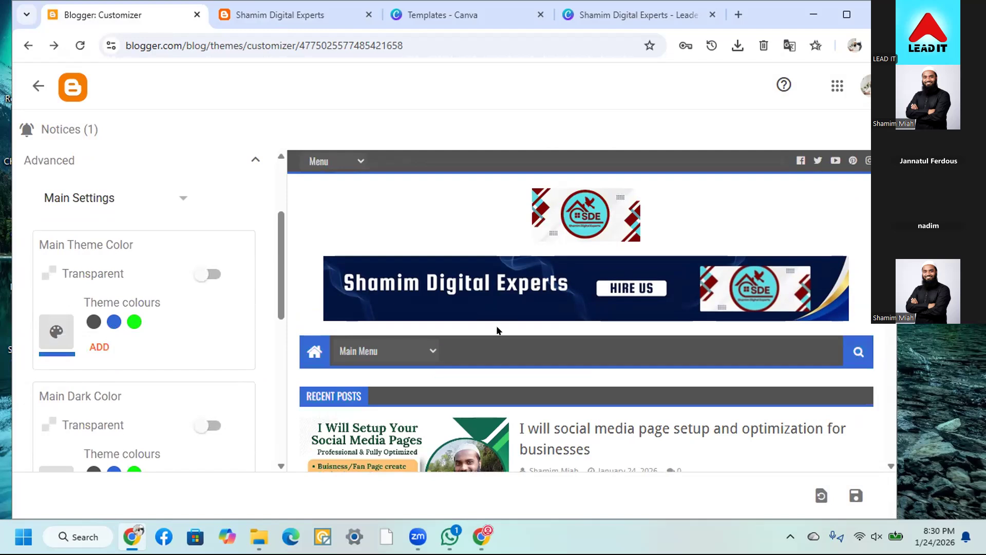
Try green and blue as the Main Dark Color, restore dark grey, and dismiss the custom colour selection
{"action": "scroll", "coordinate": [222, 335], "scroll_direction": "down", "scroll_amount": 3}
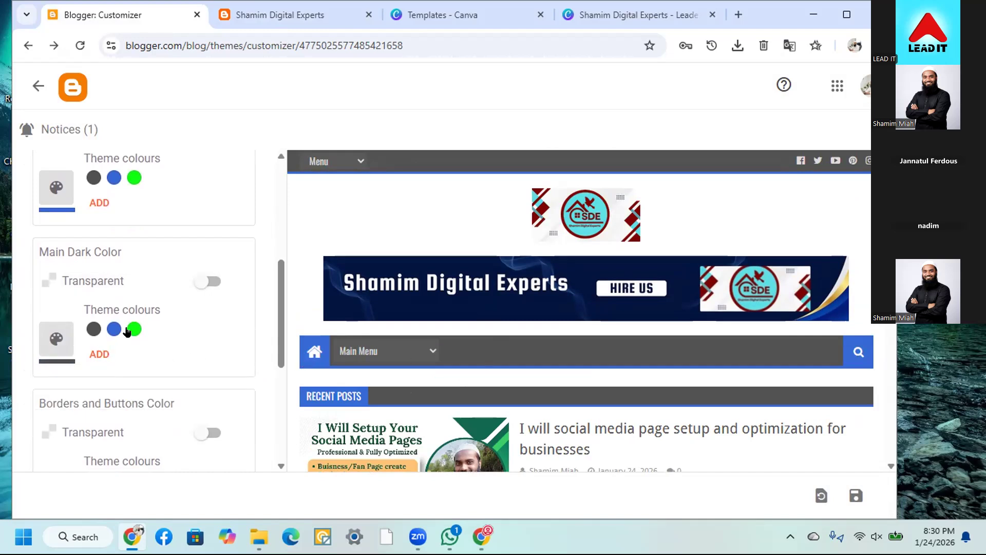
{"action": "left_click", "coordinate": [132, 330]}
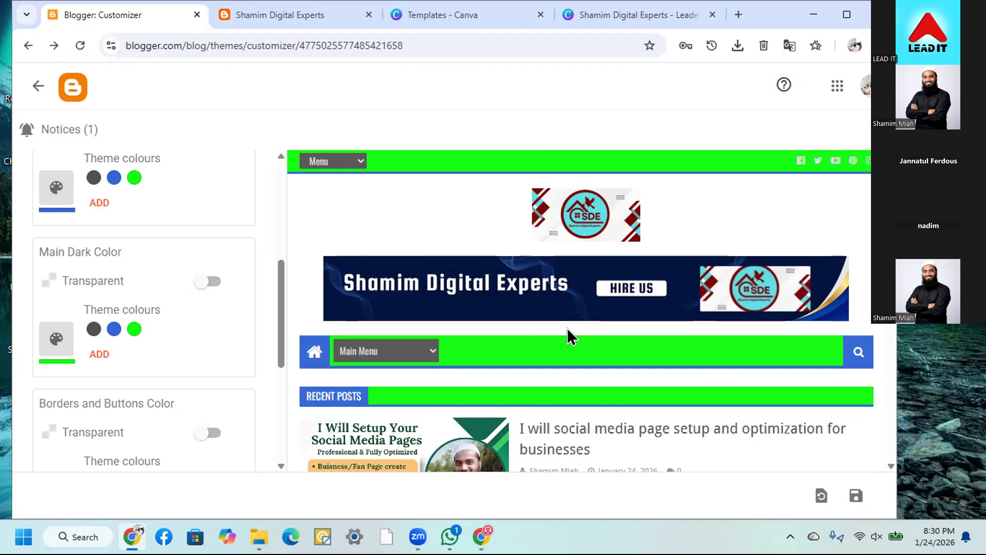
{"action": "left_click", "coordinate": [113, 330]}
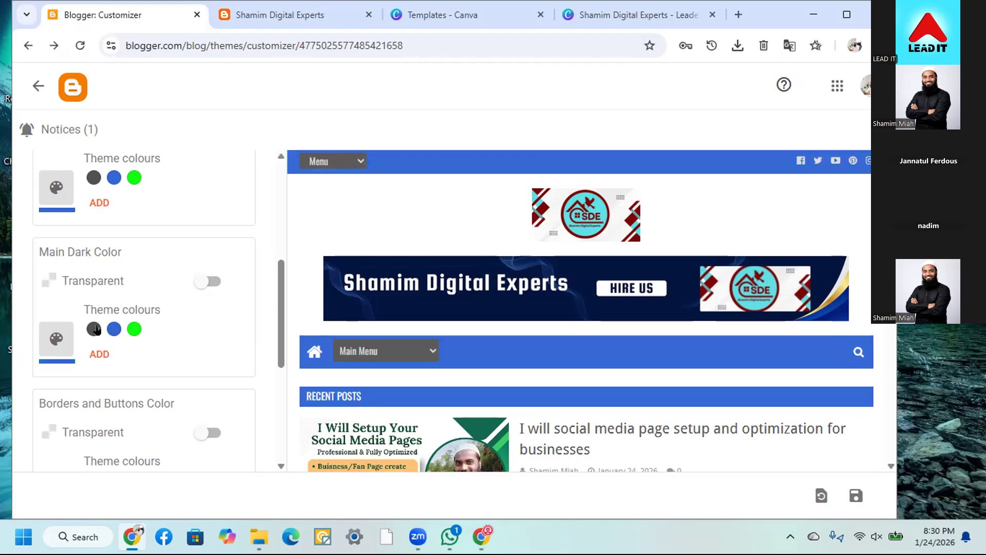
{"action": "left_click", "coordinate": [94, 330]}
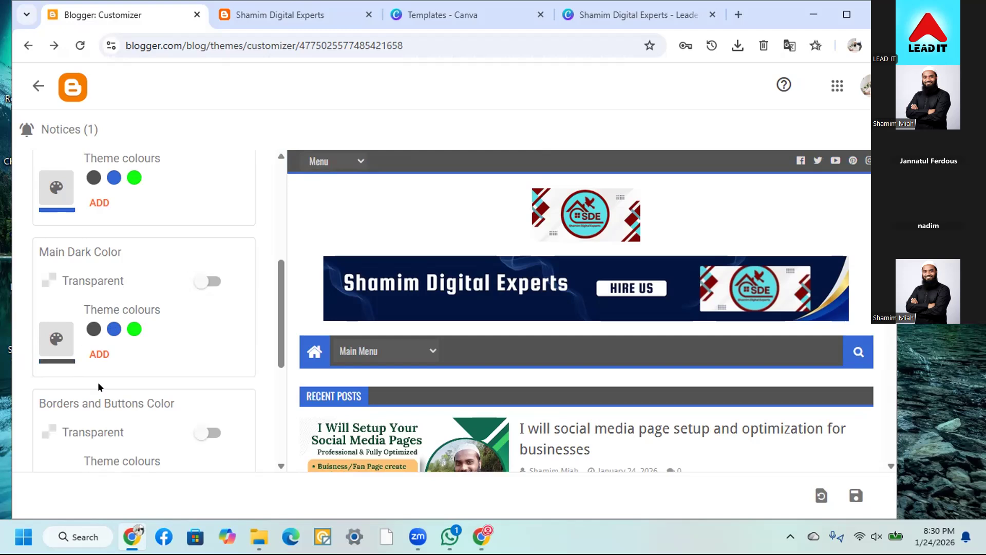
{"action": "left_click", "coordinate": [99, 354]}
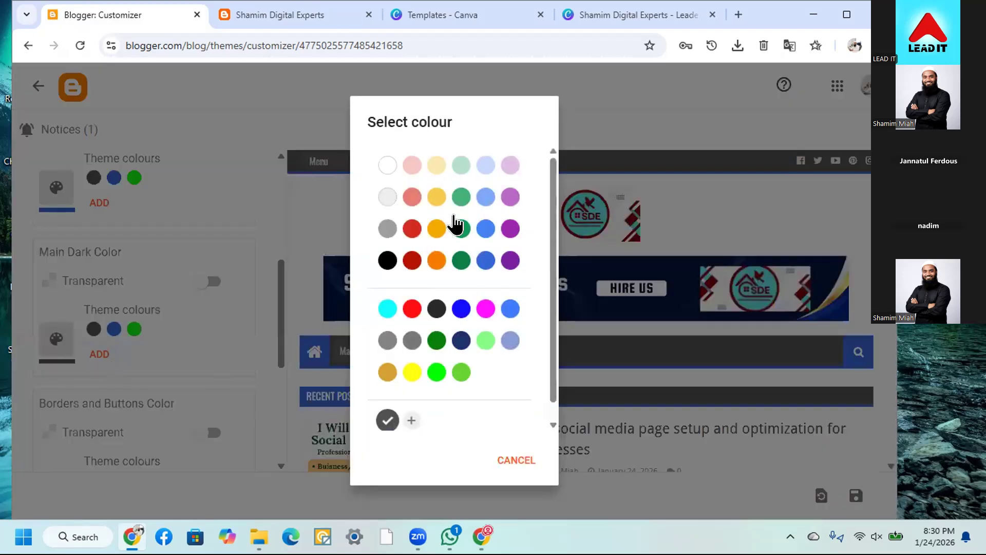
{"action": "left_click", "coordinate": [273, 361]}
Try dark red for the Borders and Buttons Color, then set it to the blue theme colour
{"action": "scroll", "coordinate": [176, 370], "scroll_direction": "down", "scroll_amount": 1}
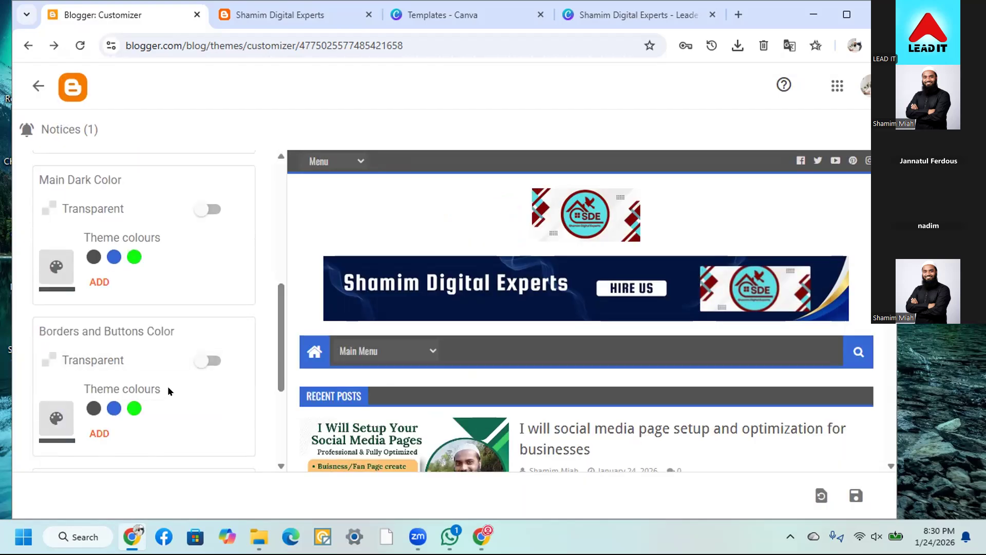
{"action": "scroll", "coordinate": [117, 424], "scroll_direction": "down", "scroll_amount": 1}
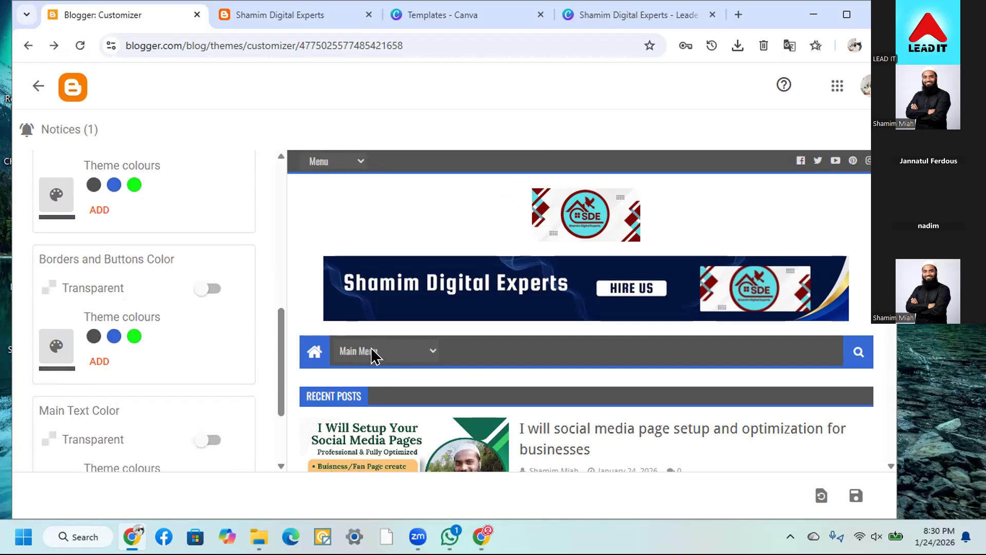
{"action": "left_click", "coordinate": [98, 361]}
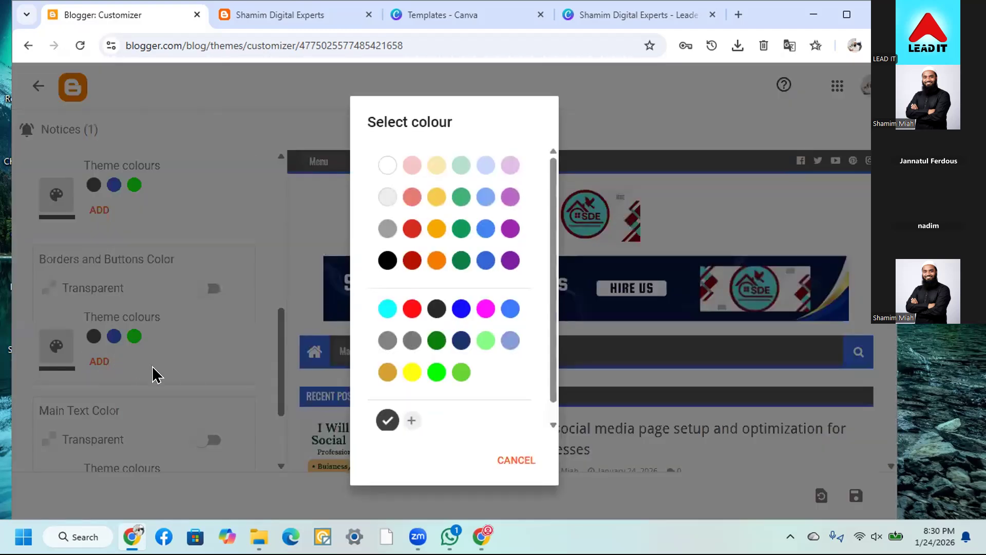
{"action": "left_click", "coordinate": [411, 260]}
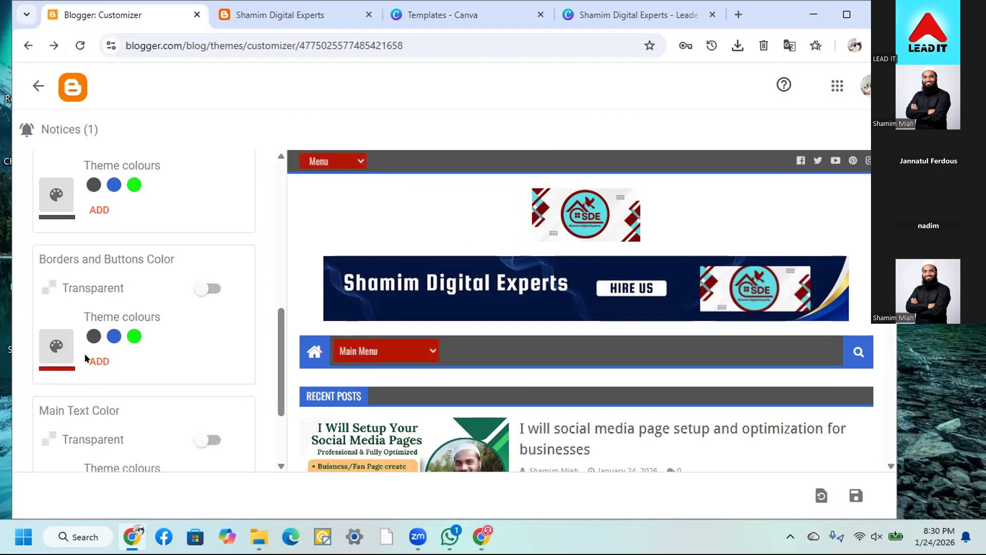
{"action": "left_click", "coordinate": [114, 337]}
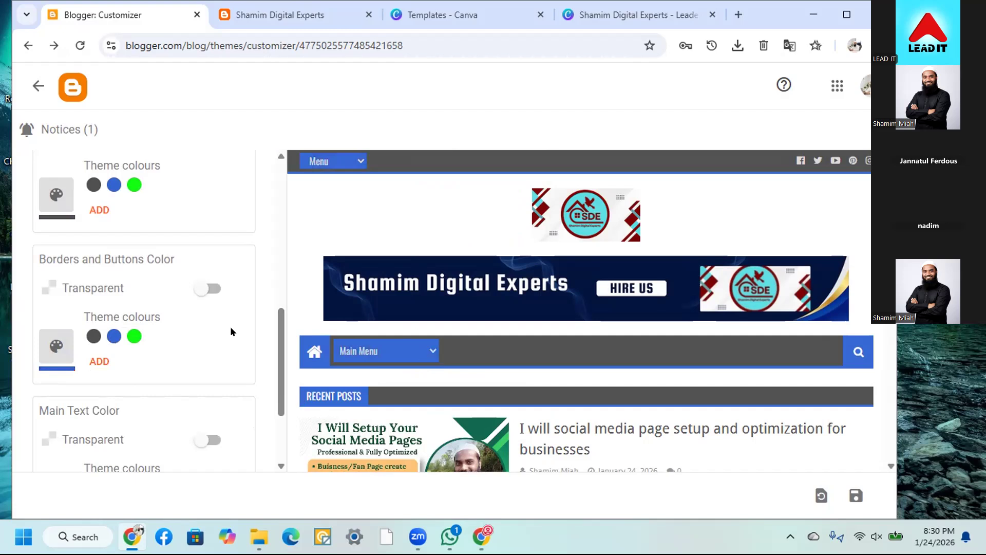
Try bright green as the Borders and Buttons Color, and set it back to blue
{"action": "left_click", "coordinate": [134, 336]}
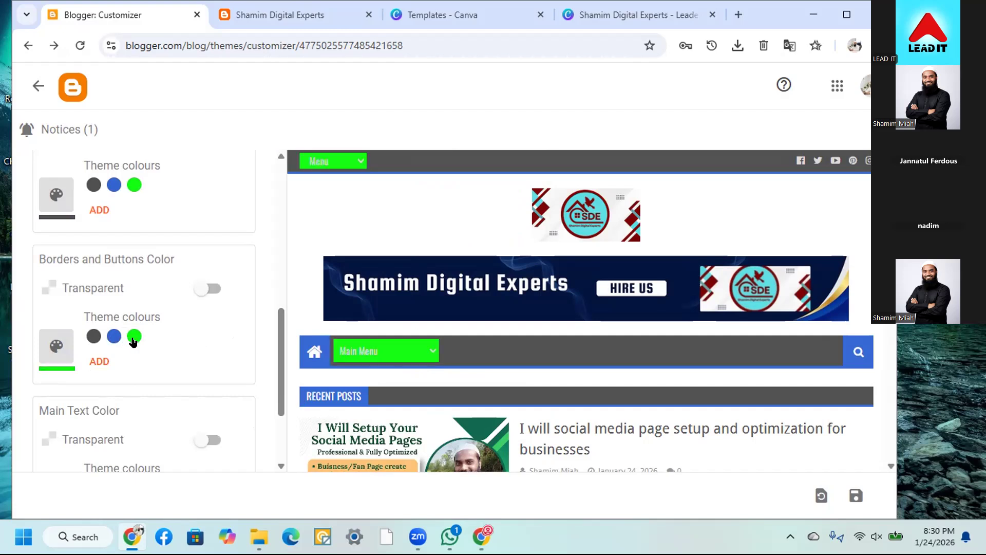
{"action": "left_click", "coordinate": [114, 338]}
{"action": "scroll", "coordinate": [170, 339], "scroll_direction": "down", "scroll_amount": 2}
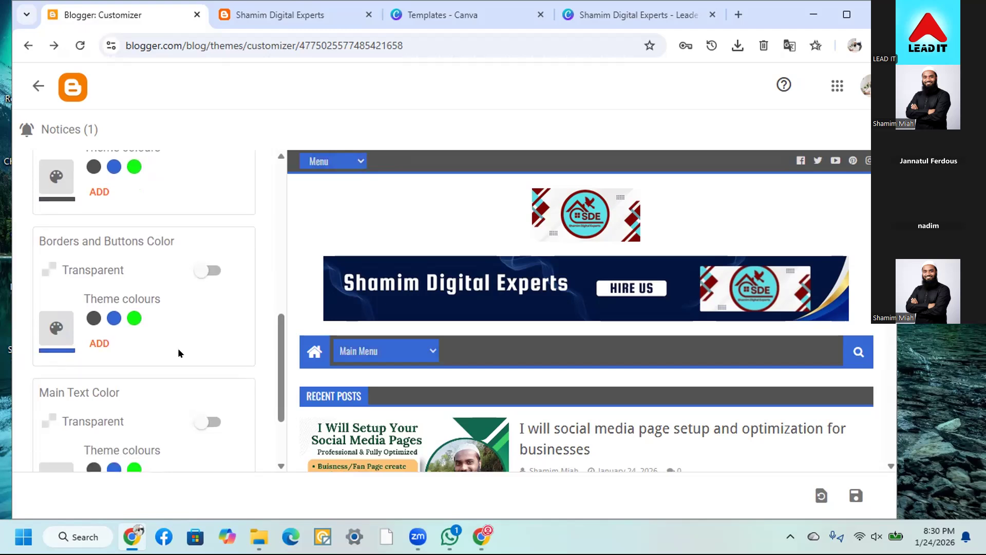
Set the Main Text Color to dark red and save the theme customization
{"action": "scroll", "coordinate": [180, 353], "scroll_direction": "down", "scroll_amount": 1}
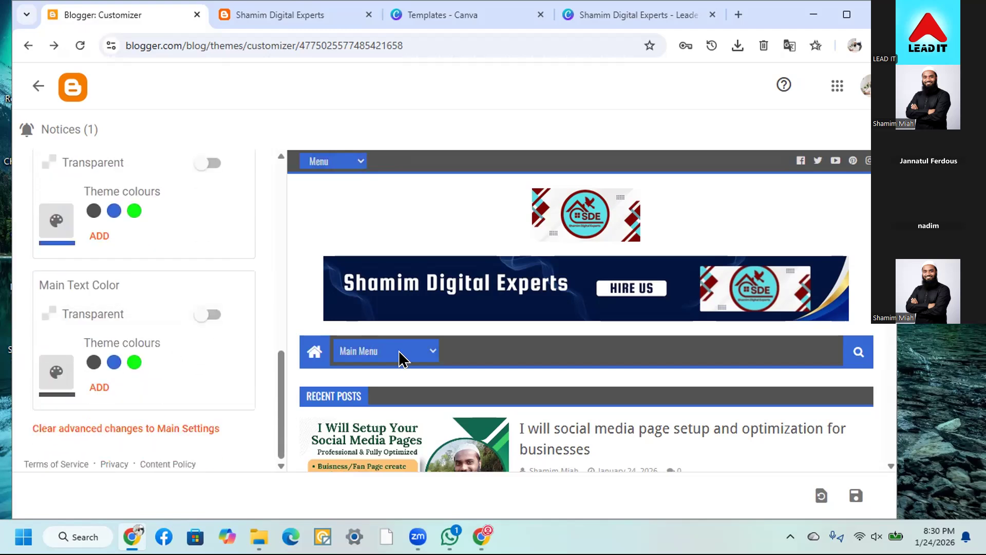
{"action": "scroll", "coordinate": [558, 434], "scroll_direction": "down", "scroll_amount": 2}
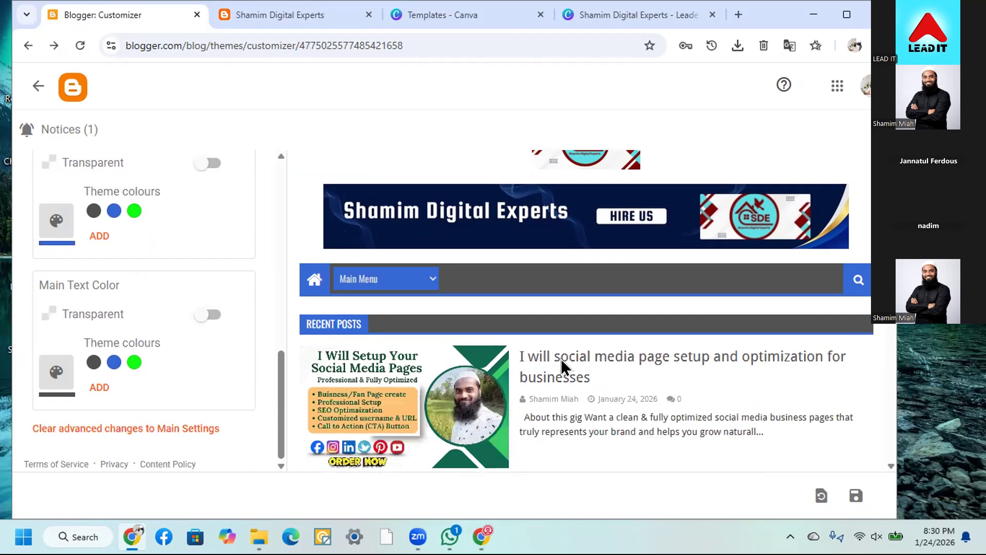
{"action": "left_click", "coordinate": [99, 384]}
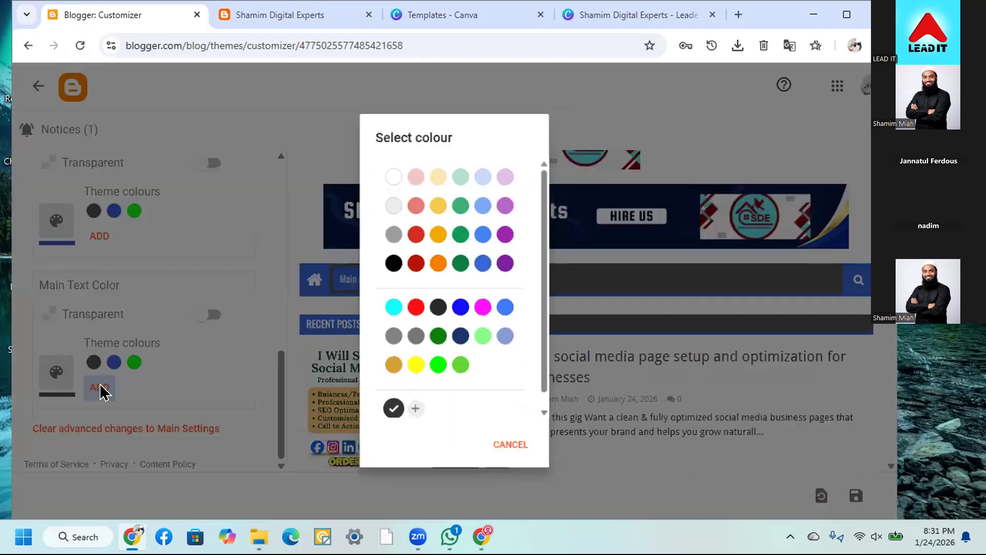
{"action": "left_click", "coordinate": [406, 261]}
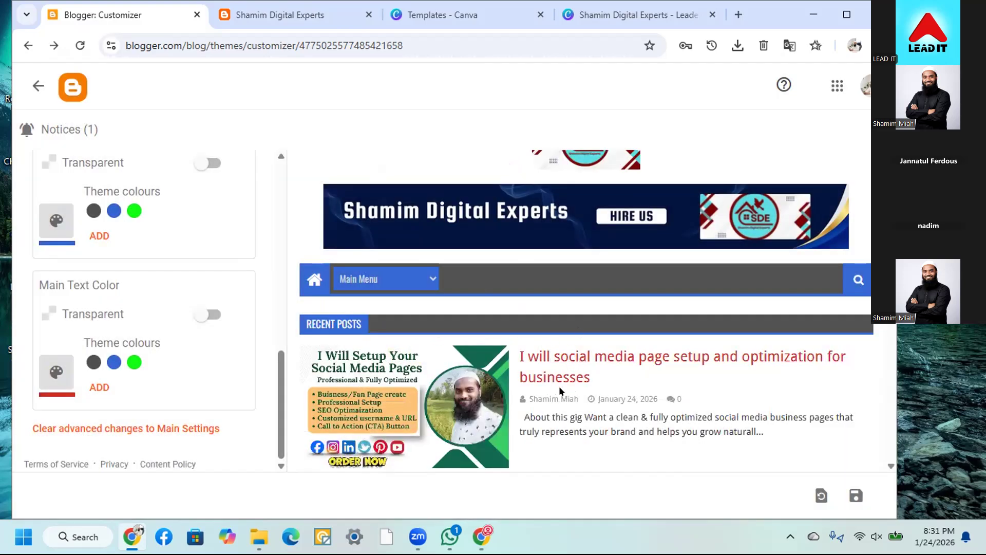
{"action": "left_click", "coordinate": [856, 495]}
Reload the published blog and examine its new colours, menu drop-downs, sidebar widgets and footer
{"action": "left_click", "coordinate": [313, 23]}
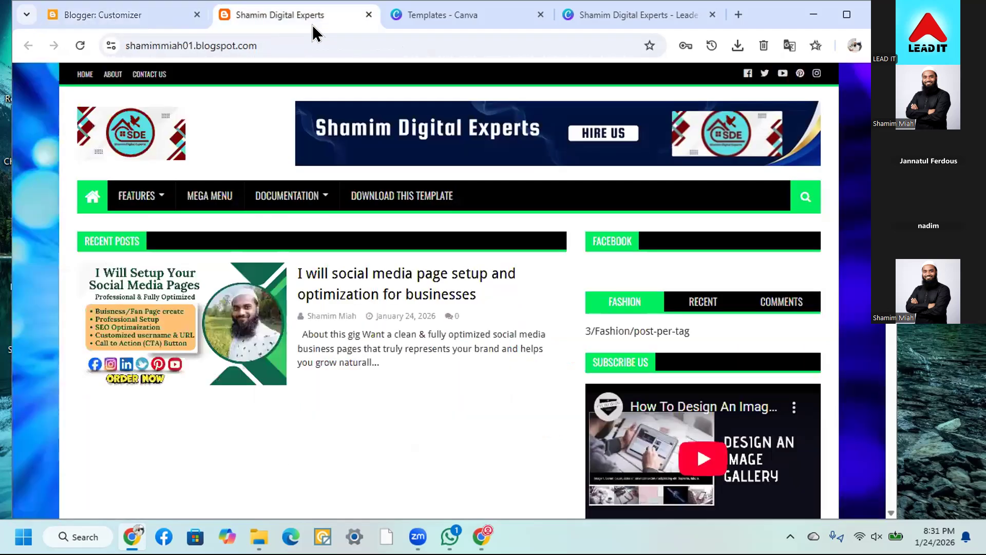
{"action": "left_click", "coordinate": [75, 50]}
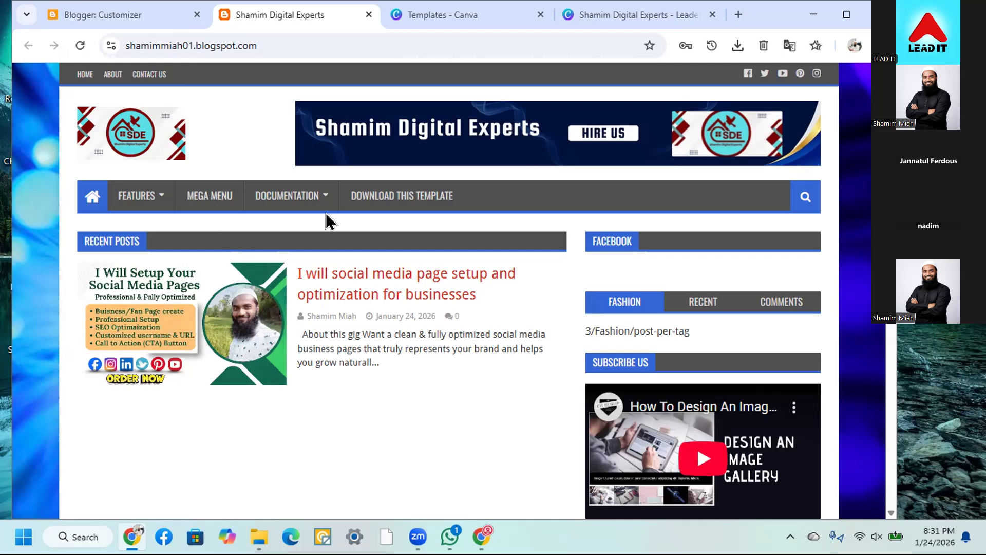
{"action": "mouse_move", "coordinate": [152, 206]}
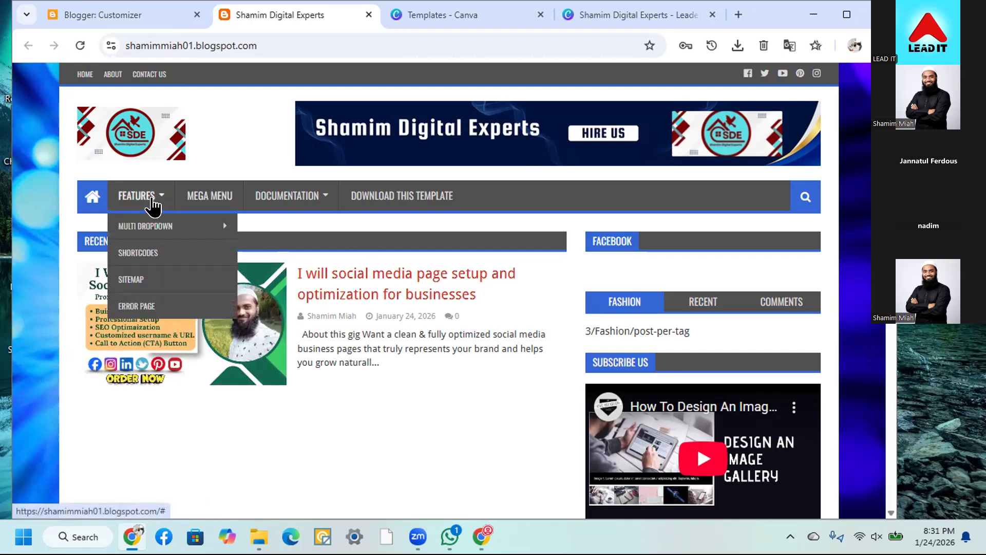
{"action": "mouse_move", "coordinate": [149, 229]}
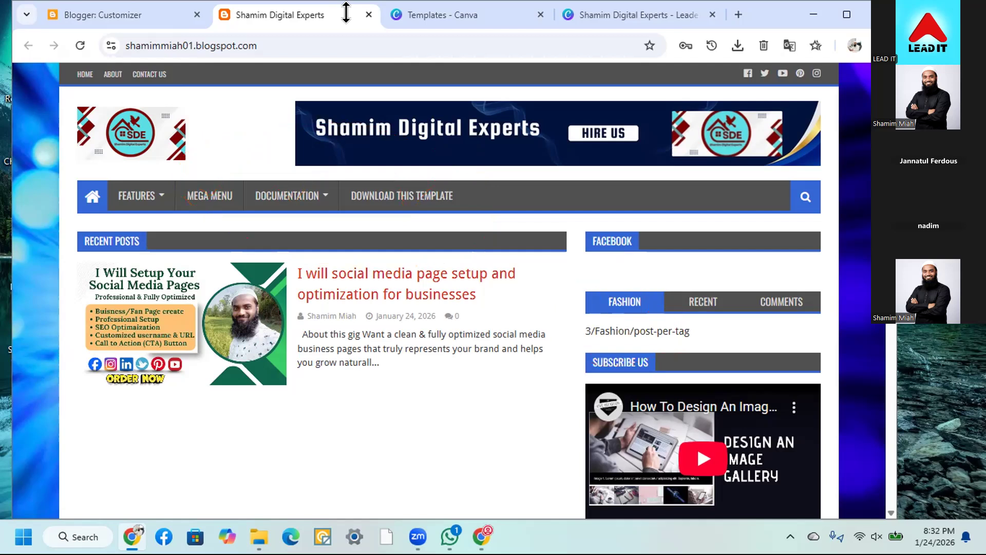
{"action": "scroll", "coordinate": [569, 394], "scroll_direction": "down", "scroll_amount": 3}
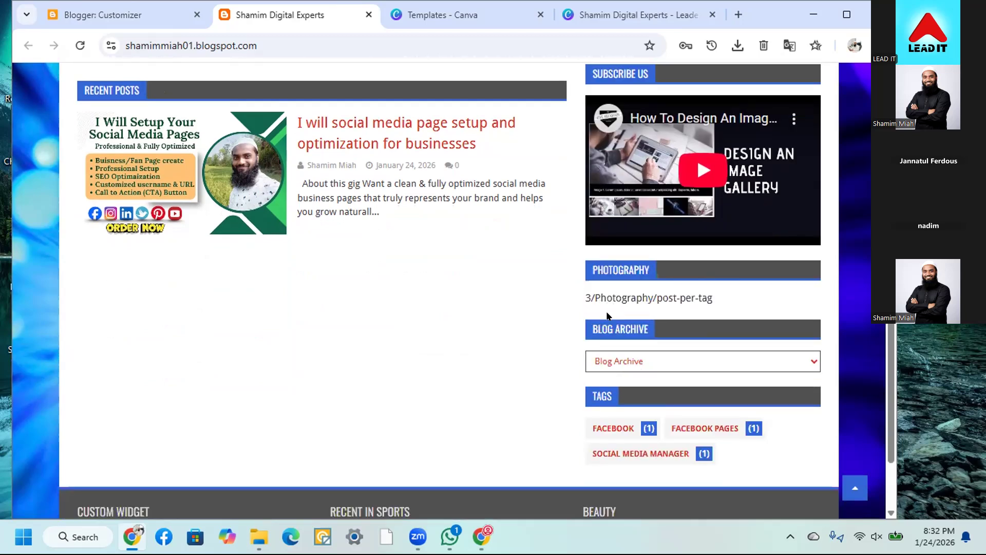
{"action": "left_click_drag", "start_coordinate": [699, 296], "coordinate": [592, 289]}
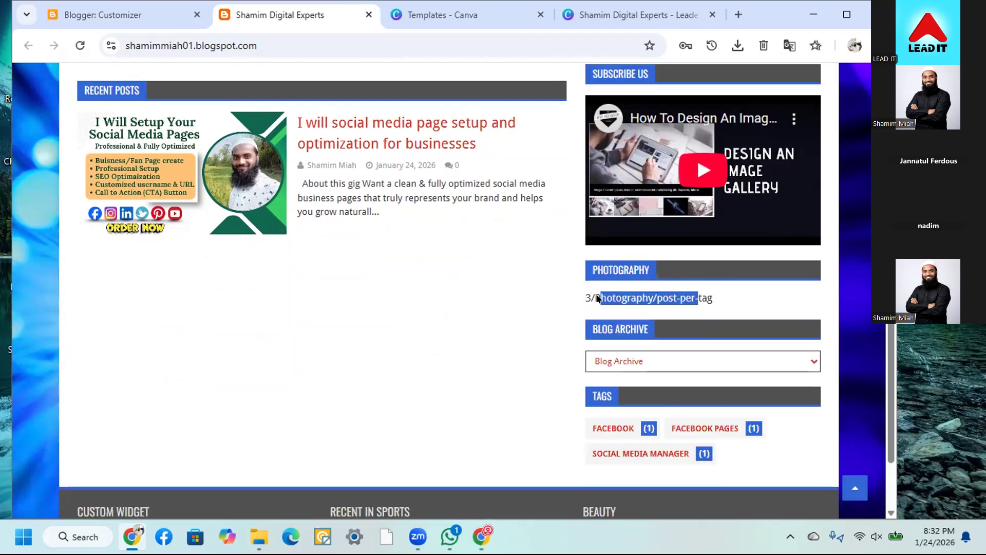
{"action": "scroll", "coordinate": [371, 372], "scroll_direction": "down", "scroll_amount": 2}
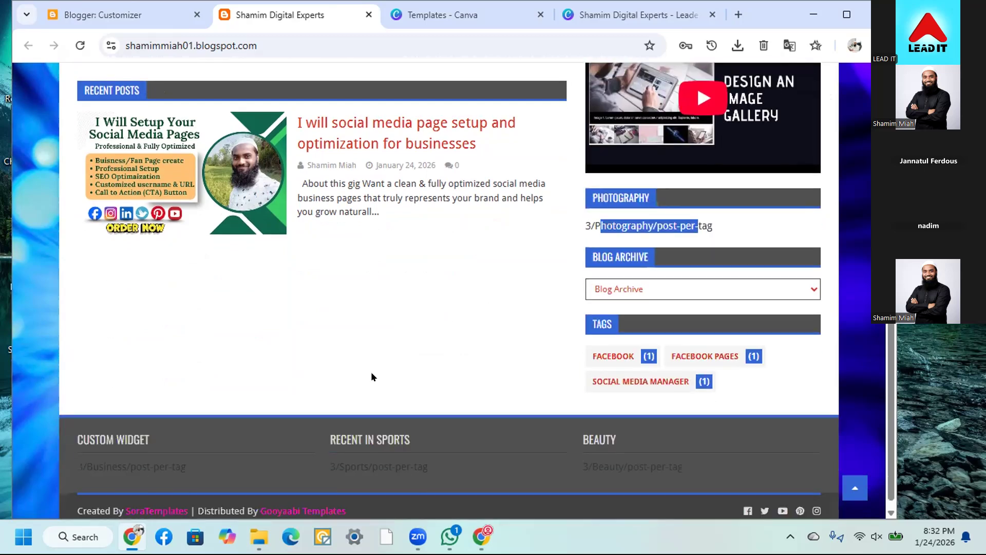
{"action": "scroll", "coordinate": [161, 85], "scroll_direction": "up", "scroll_amount": 3}
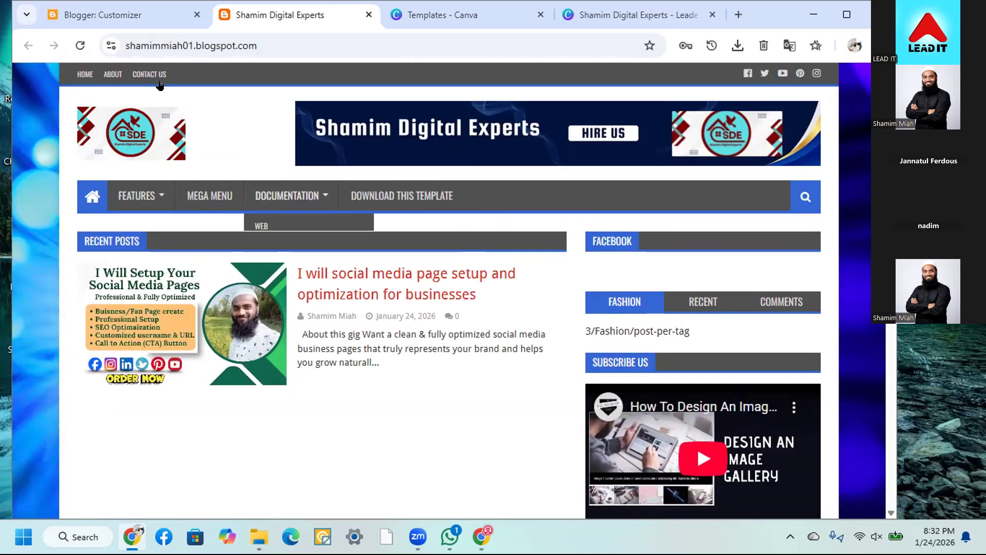
Leave the theme customizer and open the blog's Layout page
{"action": "left_click", "coordinate": [121, 18]}
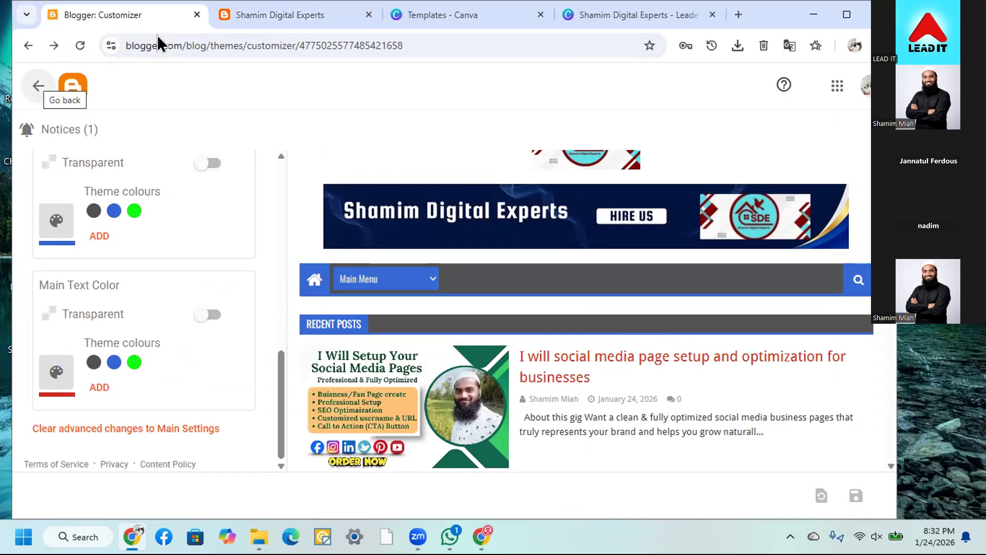
{"action": "left_click", "coordinate": [280, 13]}
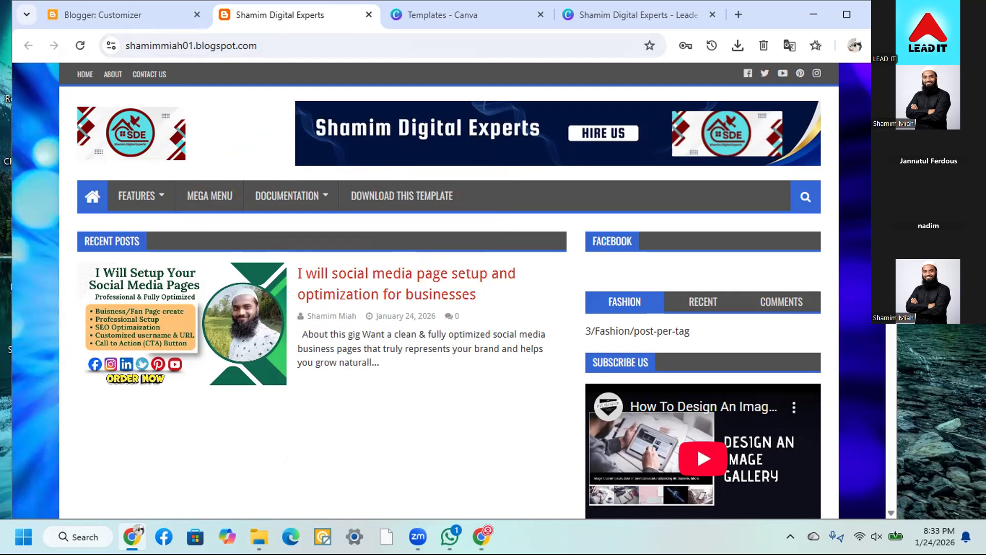
{"action": "mouse_move", "coordinate": [246, 190]}
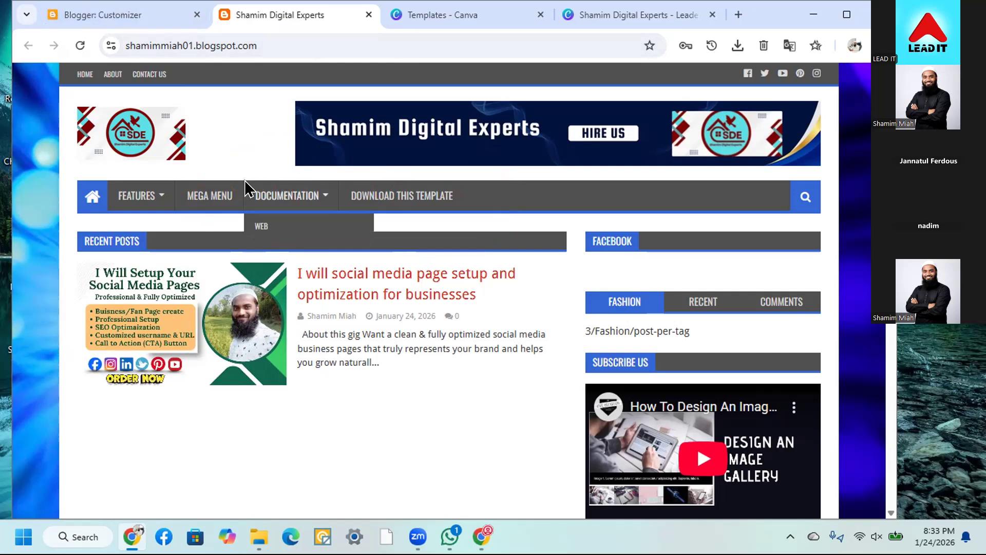
{"action": "left_click", "coordinate": [112, 21]}
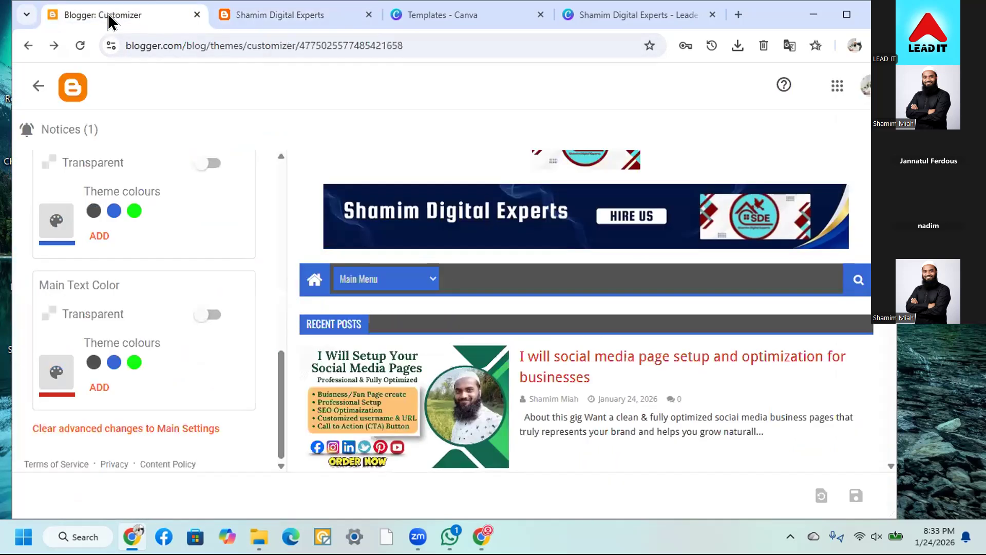
{"action": "left_click", "coordinate": [37, 86]}
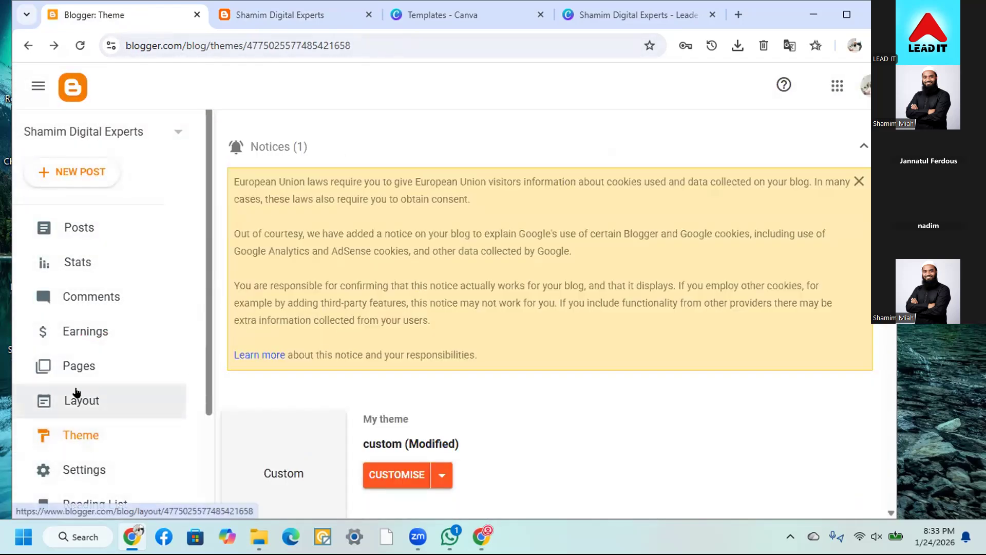
{"action": "left_click", "coordinate": [84, 399]}
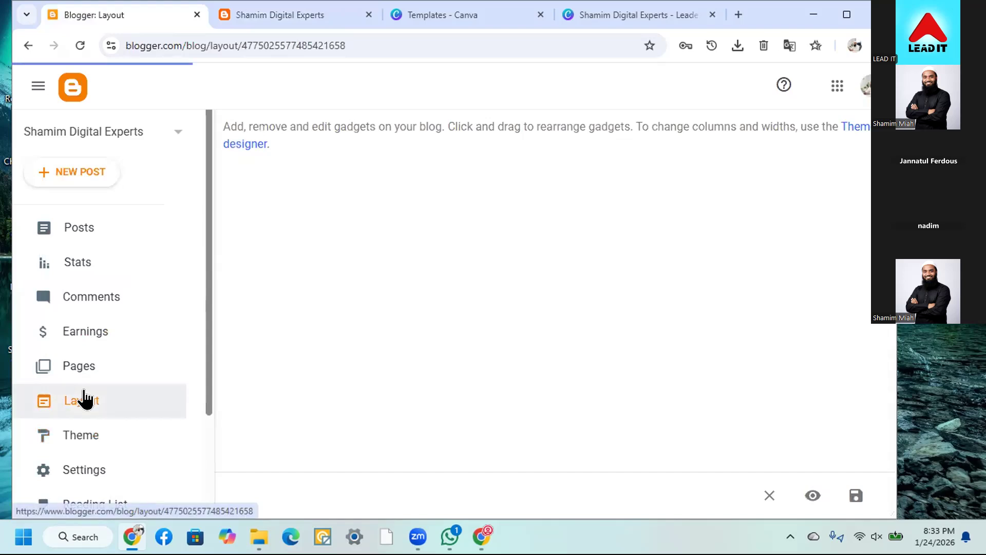
Examine the published blog from the header down to the footer widgets
{"action": "left_click", "coordinate": [331, 13]}
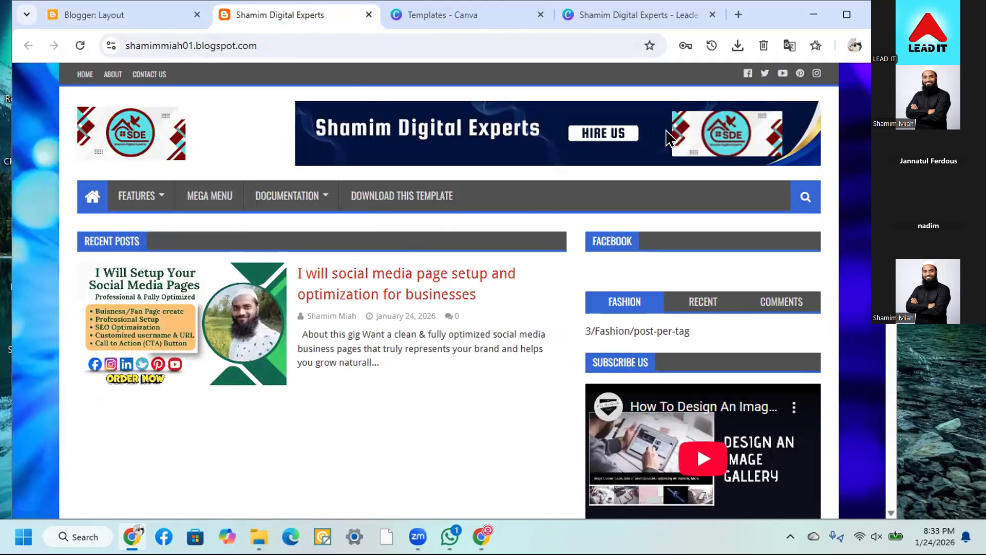
{"action": "scroll", "coordinate": [462, 221], "scroll_direction": "down", "scroll_amount": 1}
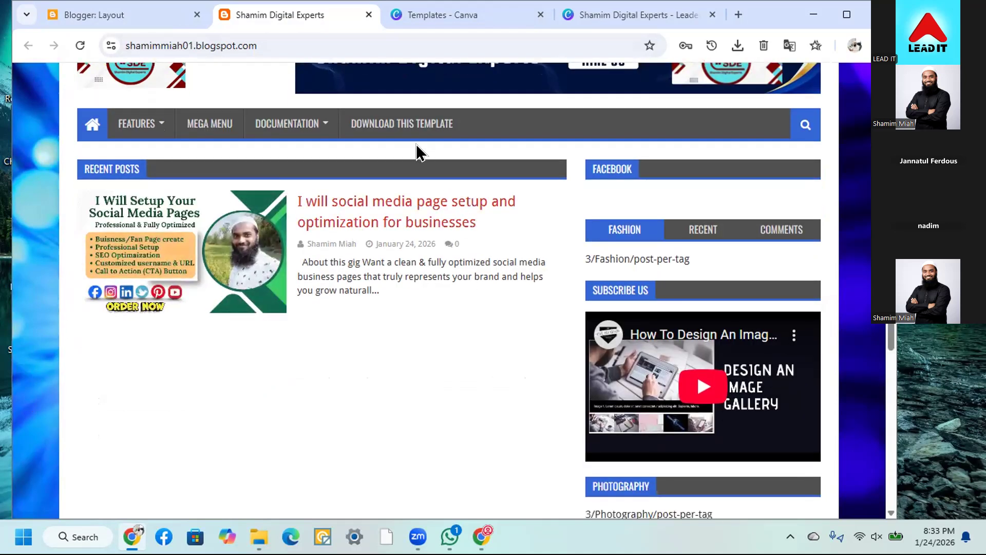
{"action": "scroll", "coordinate": [378, 375], "scroll_direction": "down", "scroll_amount": 5}
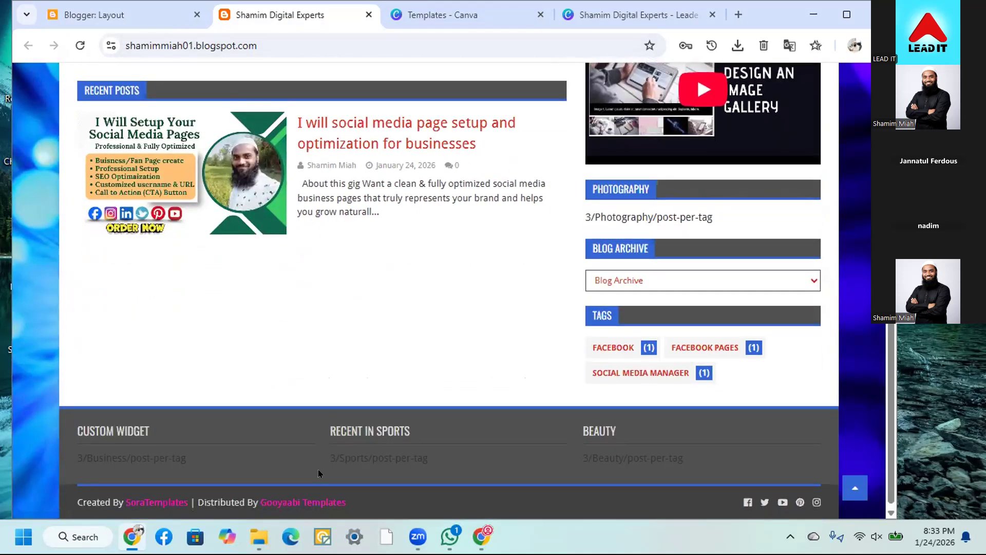
{"action": "scroll", "coordinate": [319, 473], "scroll_direction": "up", "scroll_amount": 4}
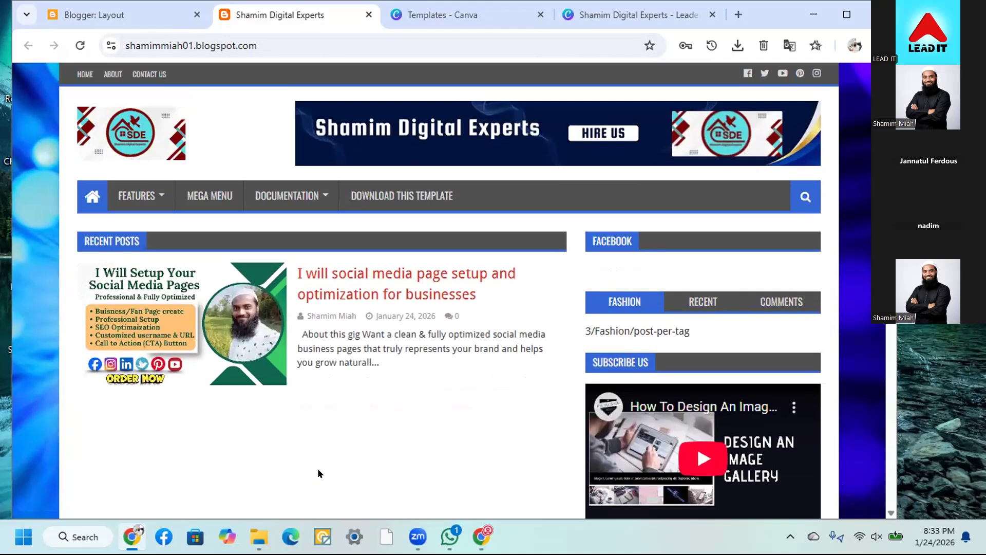
Collapse the European Union cookie notice on the Layout page and bring the Top Navigation and Logo sections into view
{"action": "left_click", "coordinate": [165, 21]}
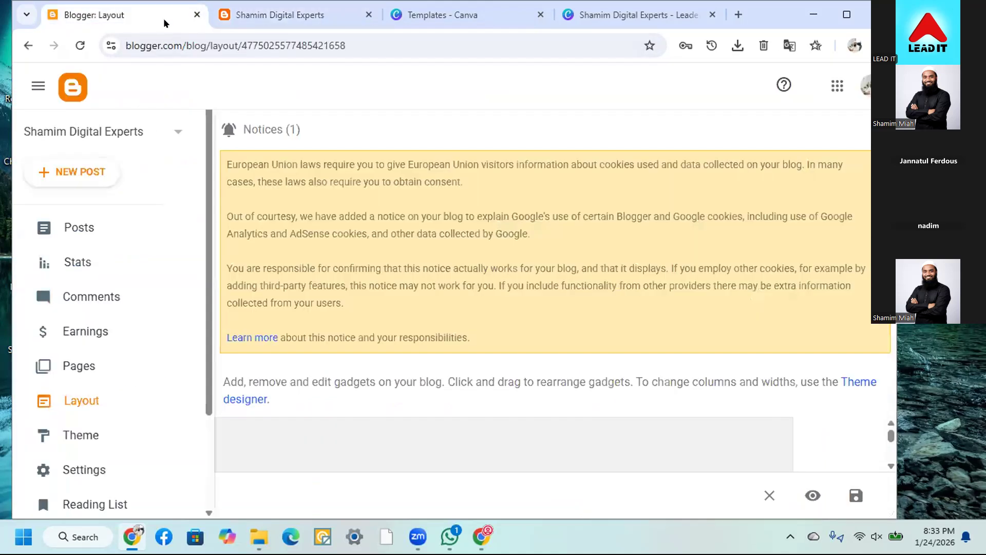
{"action": "left_click", "coordinate": [841, 124]}
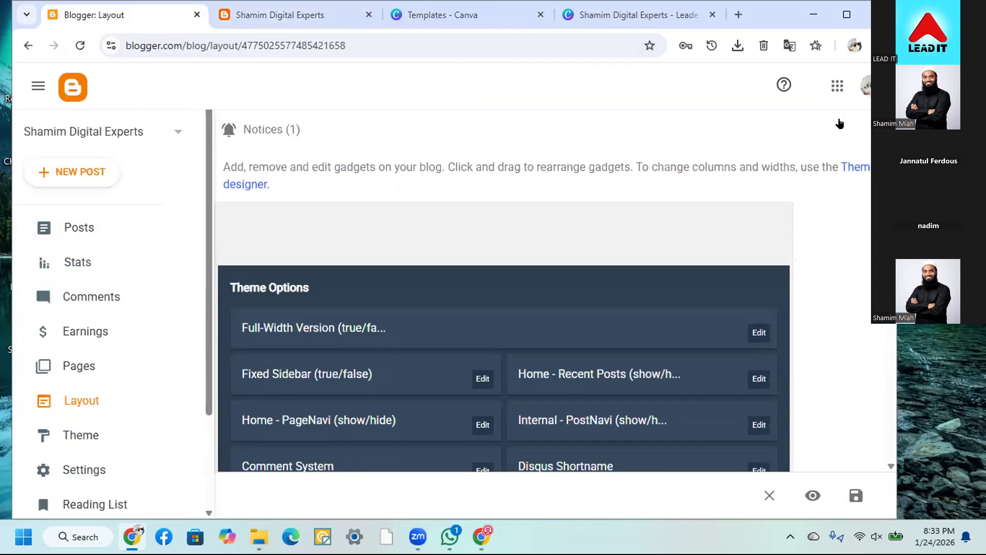
{"action": "scroll", "coordinate": [447, 323], "scroll_direction": "down", "scroll_amount": 4}
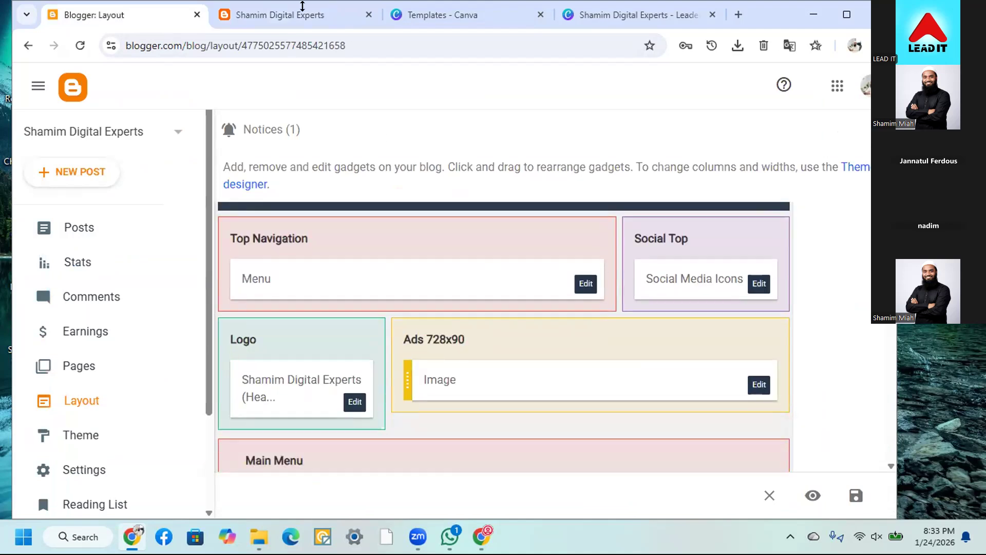
Compare the published blog's top navigation and main menu with the matching gadgets on the Layout page
{"action": "left_click", "coordinate": [288, 15]}
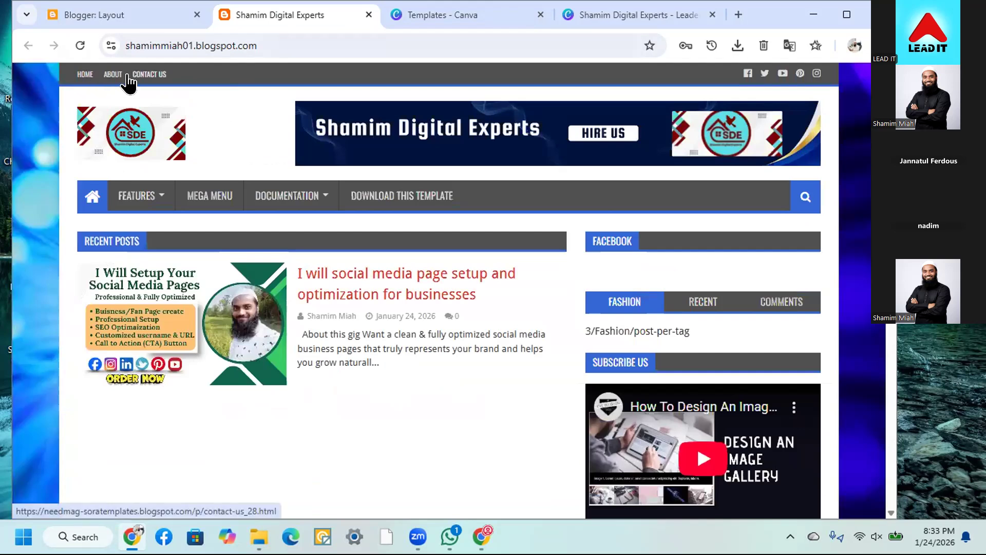
{"action": "left_click", "coordinate": [127, 6]}
{"action": "scroll", "coordinate": [442, 260], "scroll_direction": "down", "scroll_amount": 2}
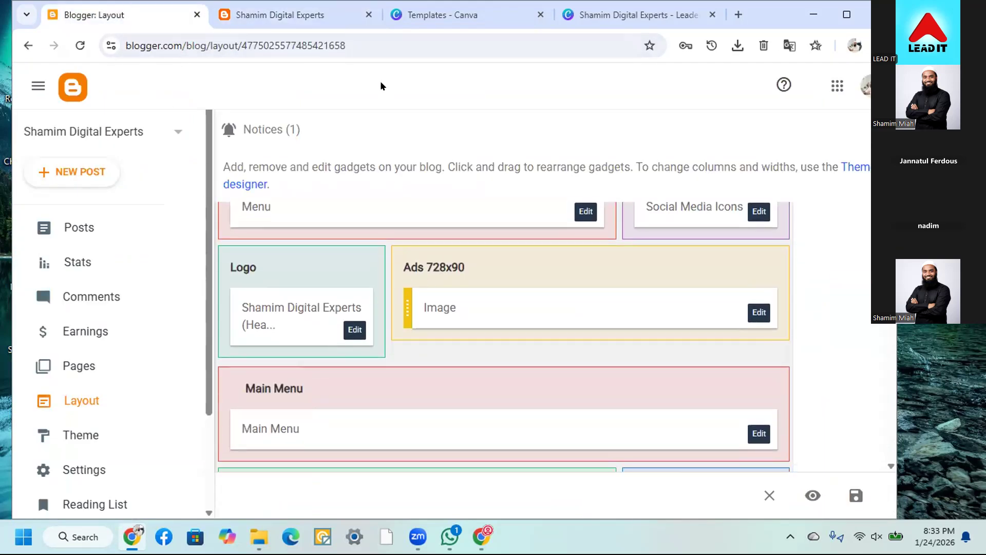
{"action": "left_click", "coordinate": [328, 13]}
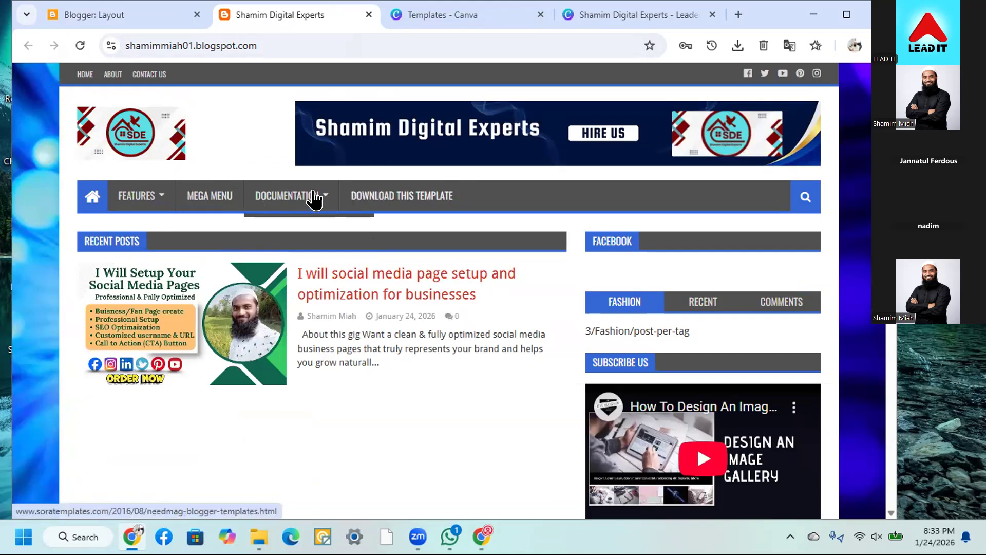
{"action": "left_click", "coordinate": [145, 14]}
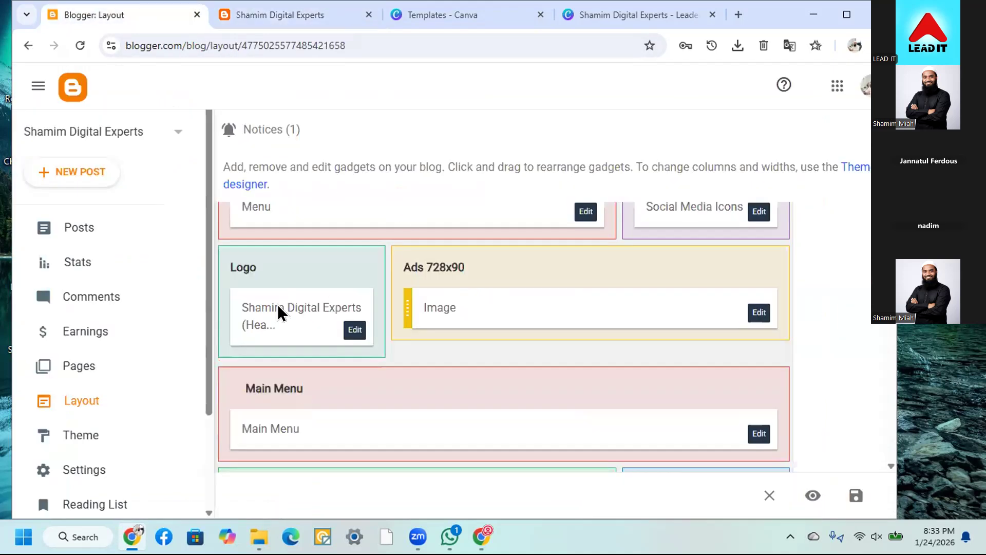
{"action": "scroll", "coordinate": [277, 304], "scroll_direction": "down", "scroll_amount": 3}
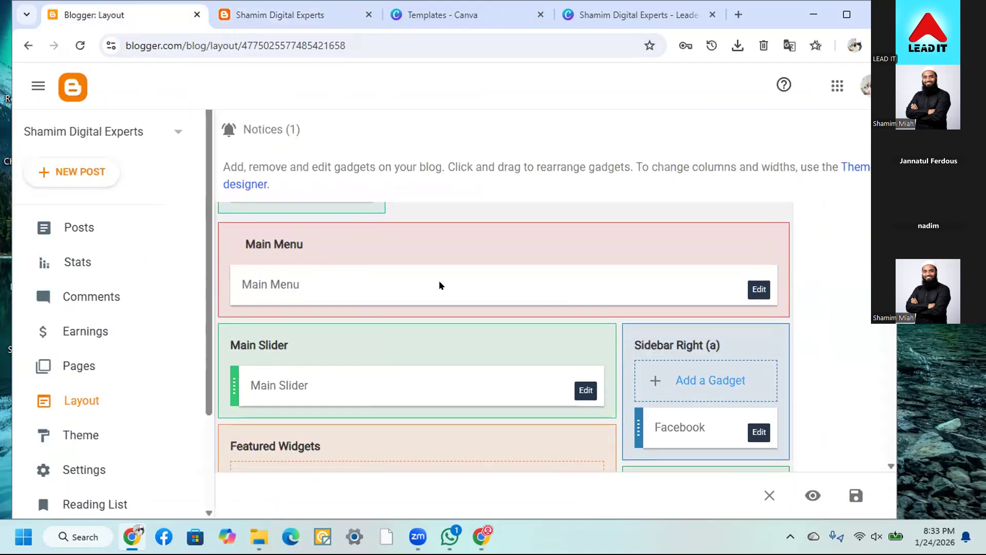
Delete the Download This Template, _Web, Mega Menu, Documentation, _Error page, _SiteMap and _ShortCodes links from the Main Menu gadget
{"action": "left_click", "coordinate": [751, 292]}
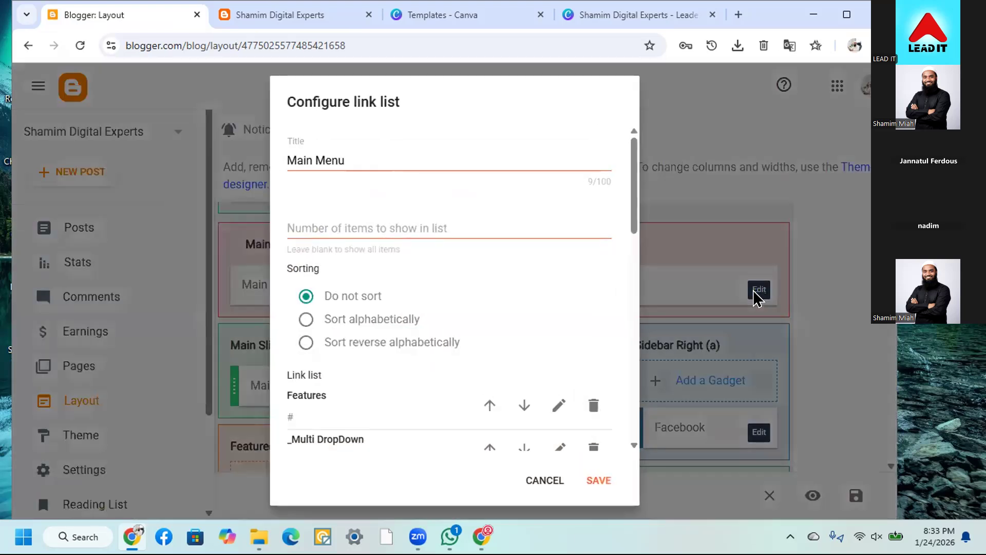
{"action": "scroll", "coordinate": [379, 326], "scroll_direction": "down", "scroll_amount": 8}
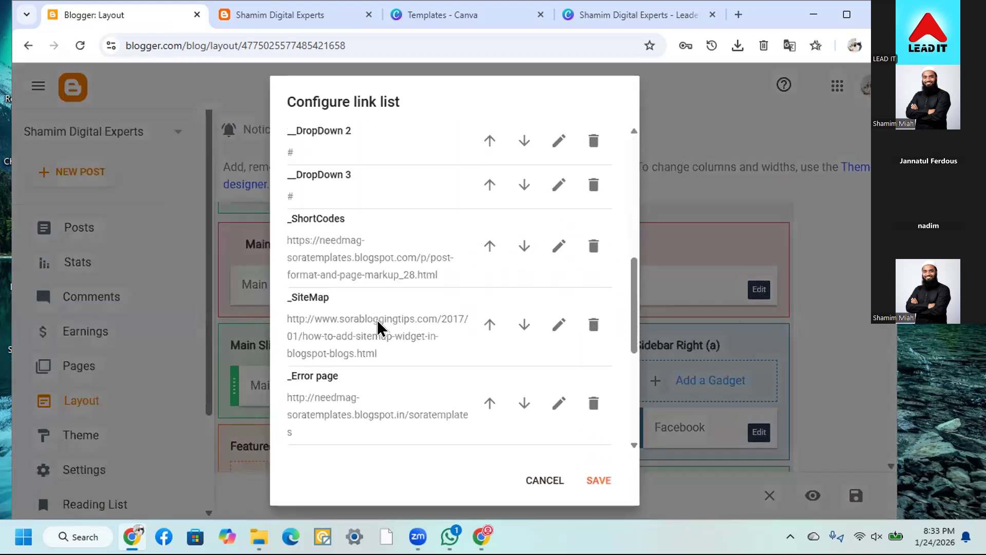
{"action": "scroll", "coordinate": [379, 326], "scroll_direction": "down", "scroll_amount": 5}
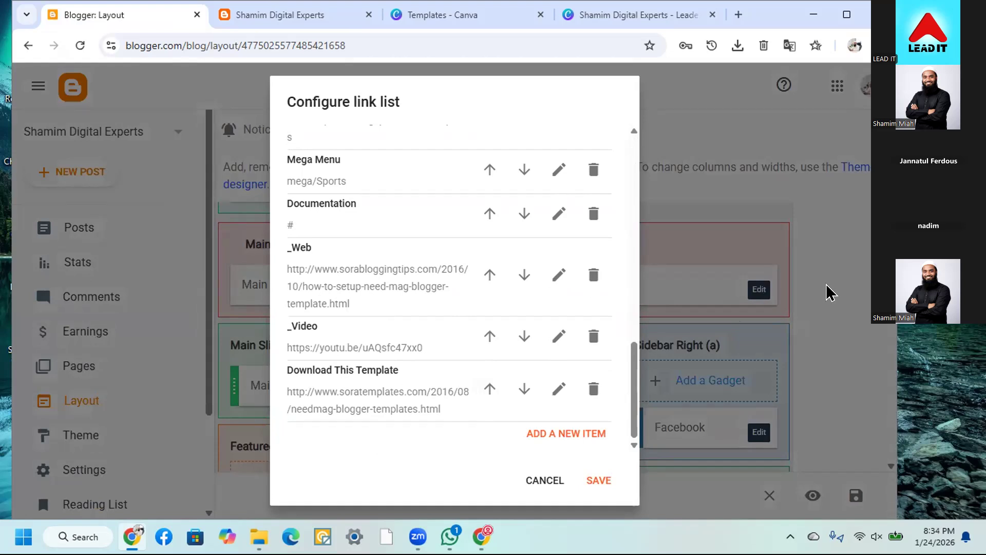
{"action": "left_click", "coordinate": [589, 392]}
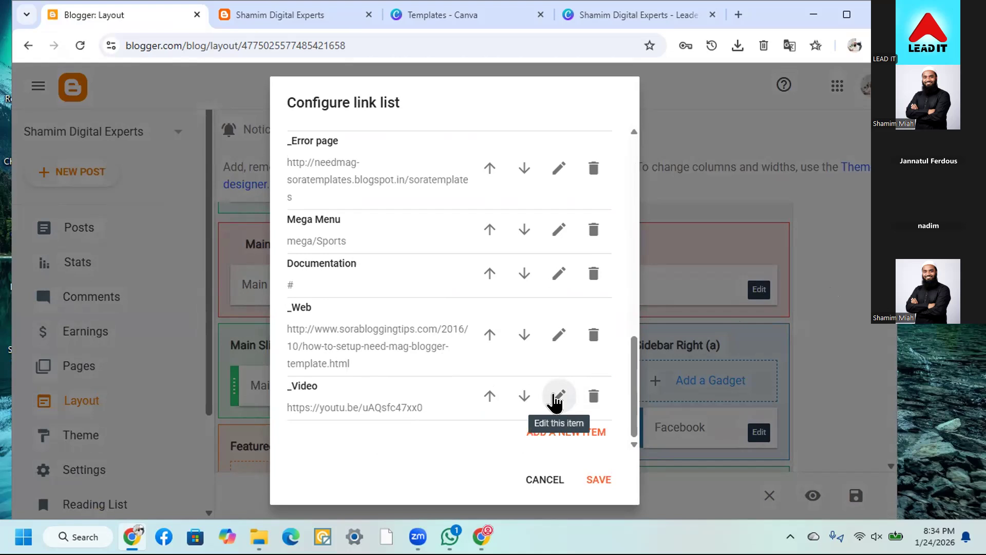
{"action": "left_click", "coordinate": [586, 334]}
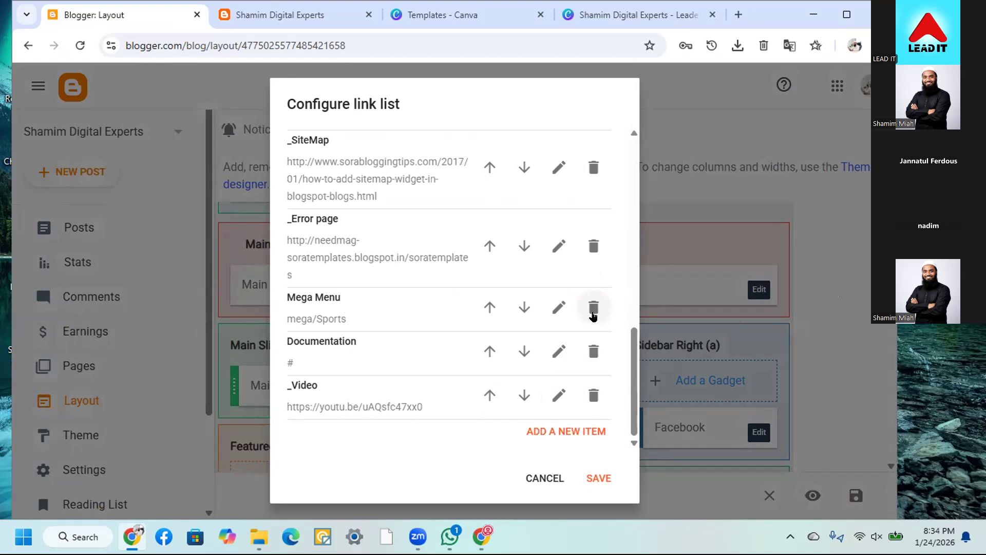
{"action": "left_click", "coordinate": [593, 314]}
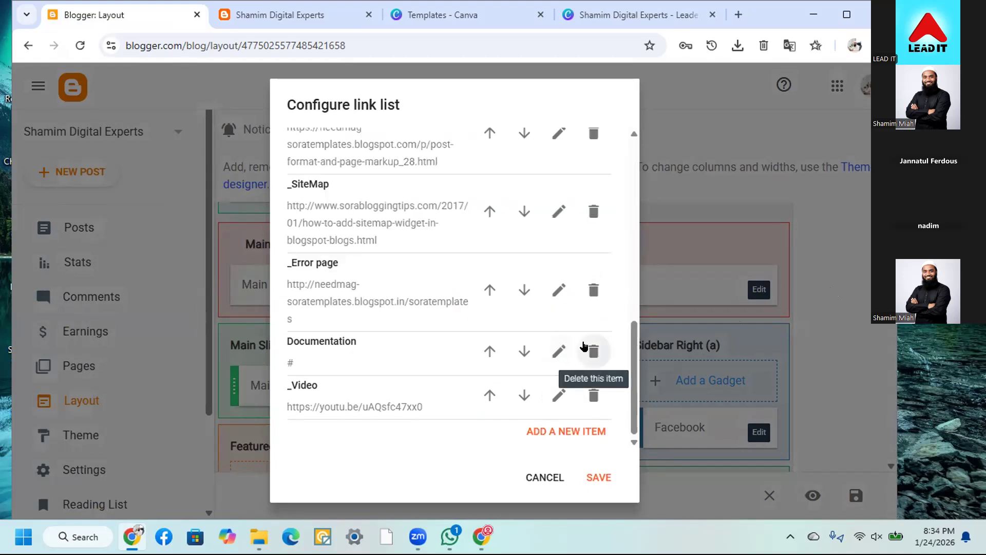
{"action": "left_click", "coordinate": [586, 347]}
{"action": "left_click", "coordinate": [592, 331]}
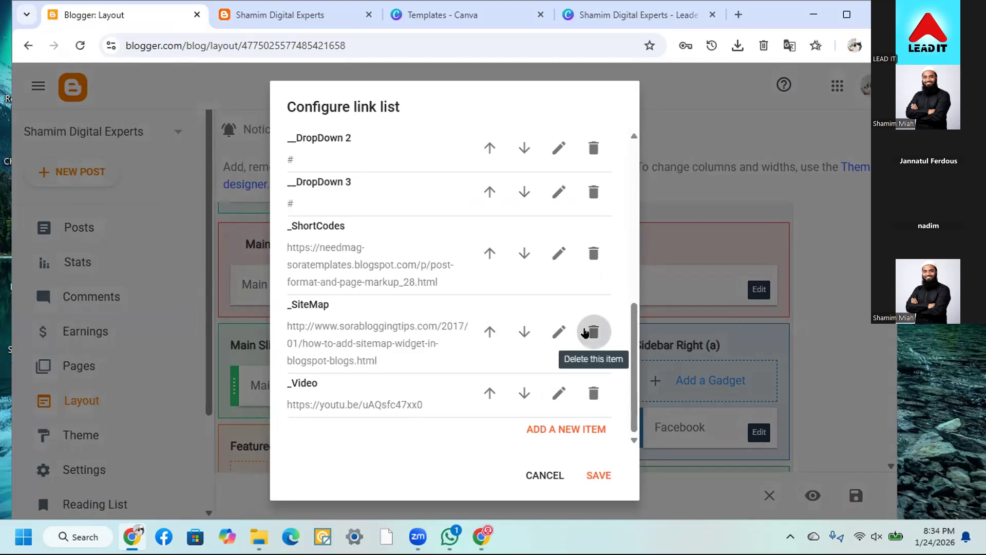
{"action": "left_click", "coordinate": [586, 332]}
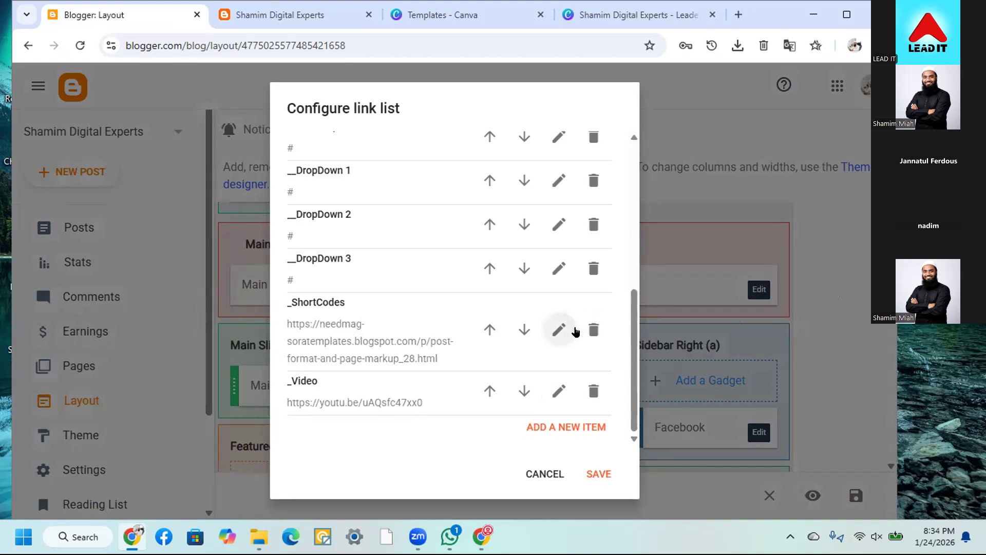
{"action": "left_click", "coordinate": [588, 331]}
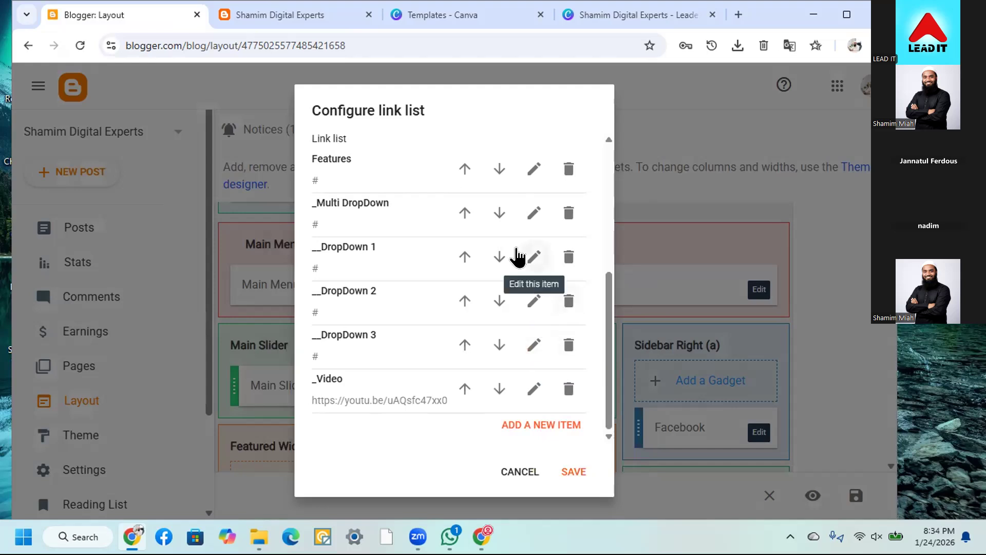
{"action": "scroll", "coordinate": [406, 309], "scroll_direction": "up", "scroll_amount": 5}
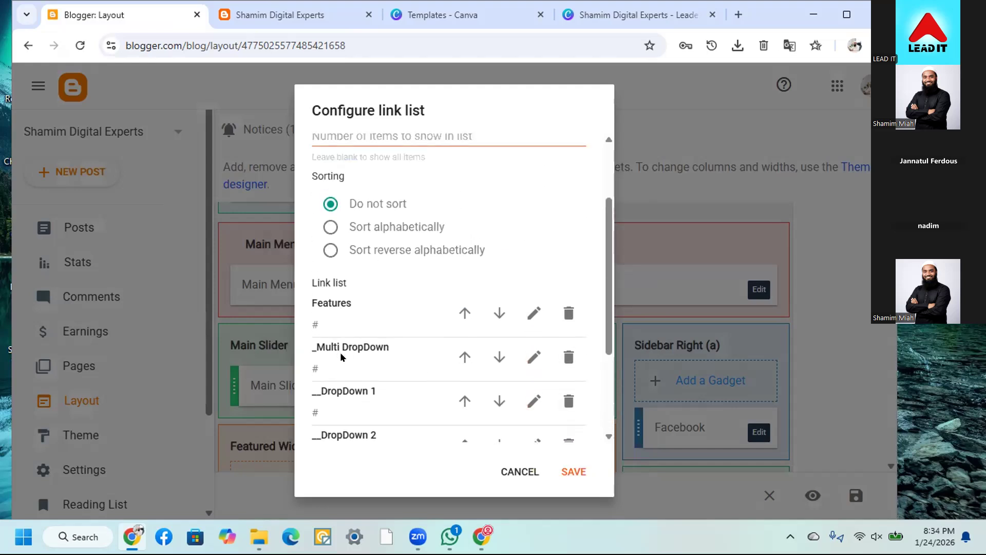
{"action": "scroll", "coordinate": [343, 362], "scroll_direction": "down", "scroll_amount": 5}
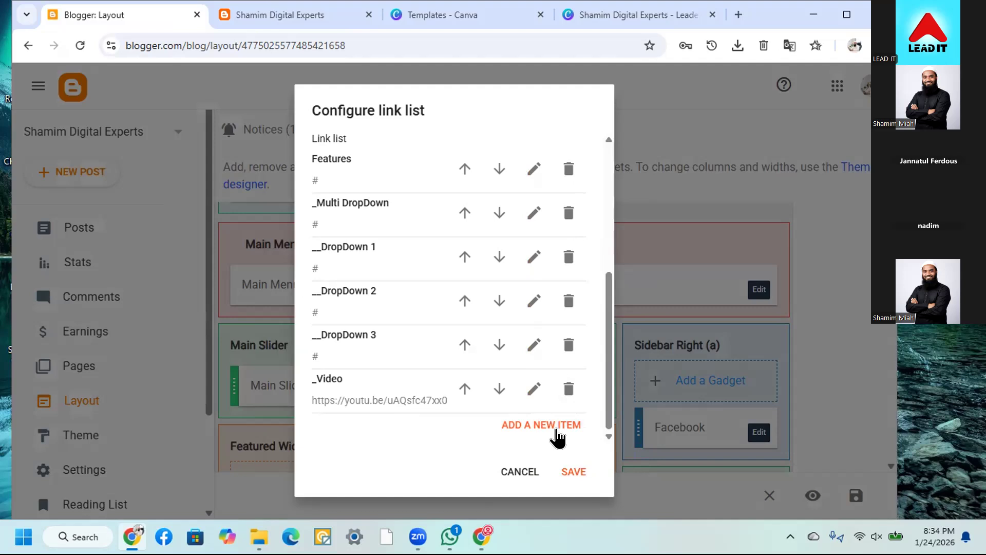
{"action": "left_click", "coordinate": [557, 428]}
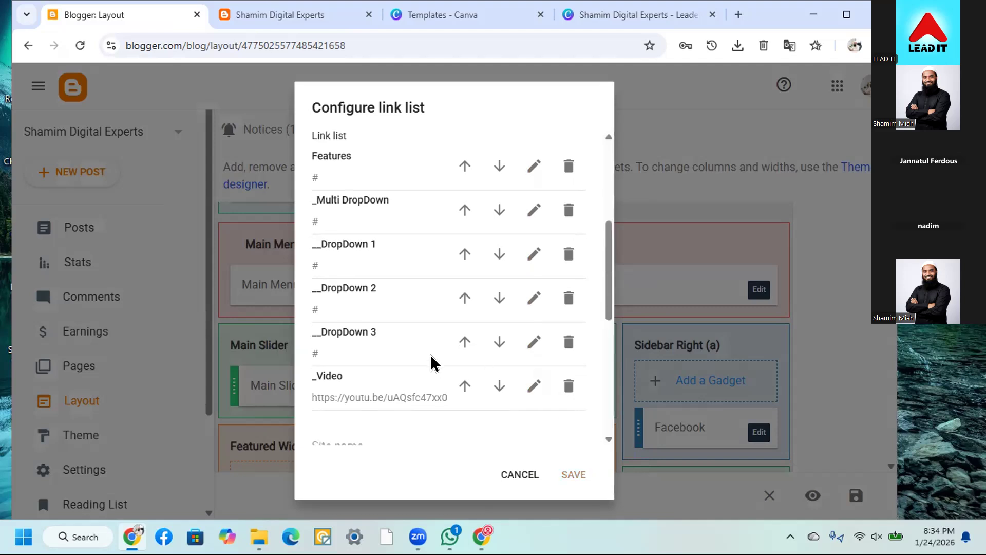
{"action": "scroll", "coordinate": [408, 394], "scroll_direction": "down", "scroll_amount": 3}
{"action": "scroll", "coordinate": [375, 287], "scroll_direction": "down", "scroll_amount": 3}
{"action": "scroll", "coordinate": [410, 288], "scroll_direction": "up", "scroll_amount": 3}
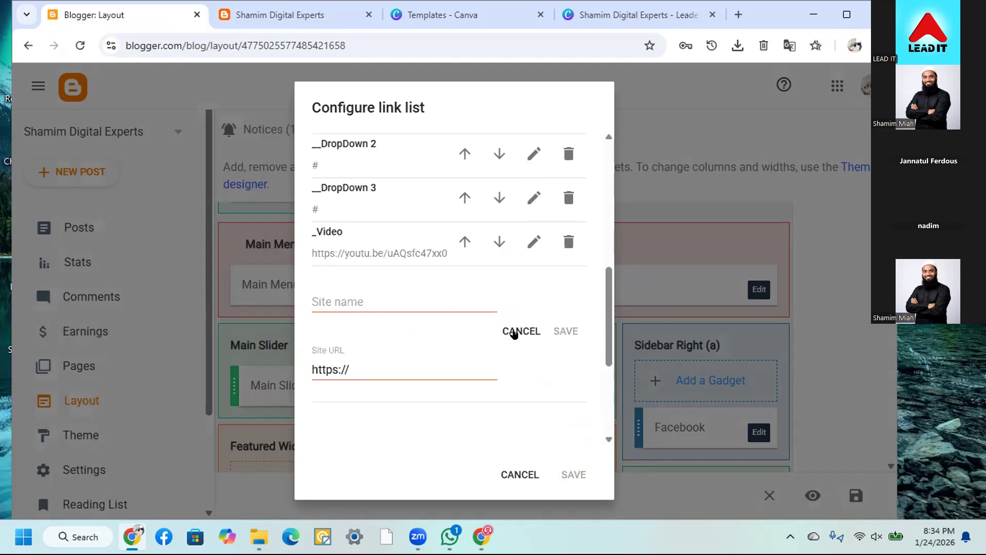
{"action": "left_click", "coordinate": [514, 333]}
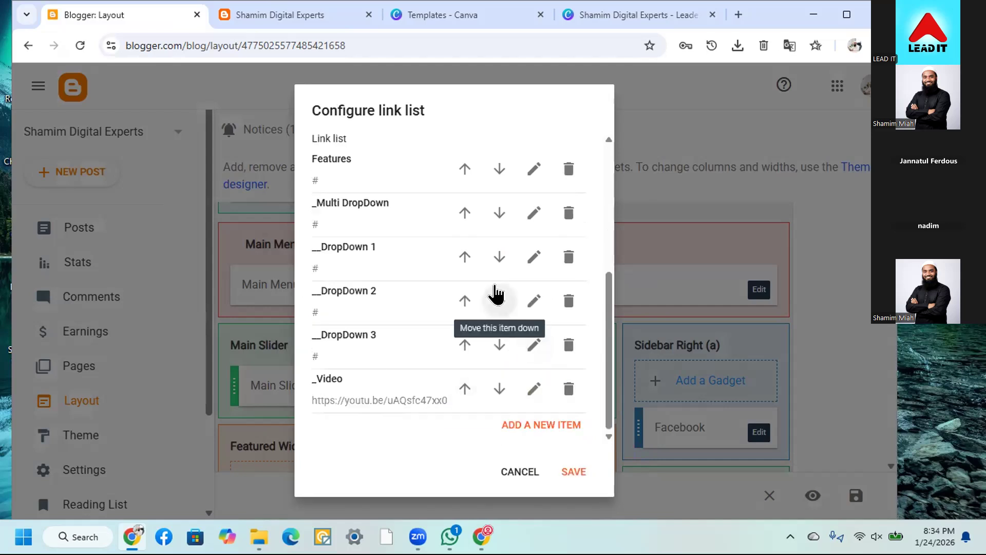
Review the remaining links in the Main Menu gadget and save its configuration
{"action": "scroll", "coordinate": [478, 360], "scroll_direction": "up", "scroll_amount": 5}
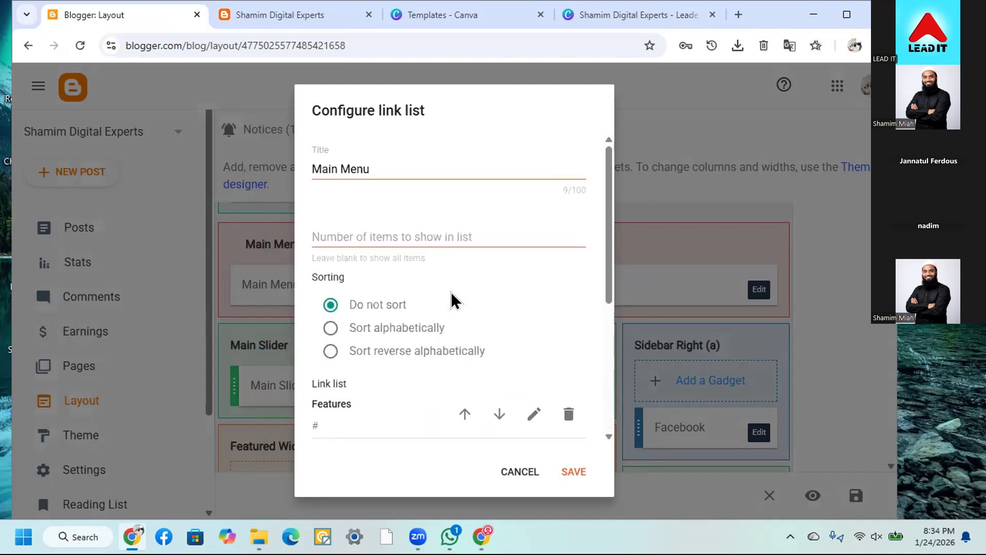
{"action": "scroll", "coordinate": [451, 298], "scroll_direction": "down", "scroll_amount": 5}
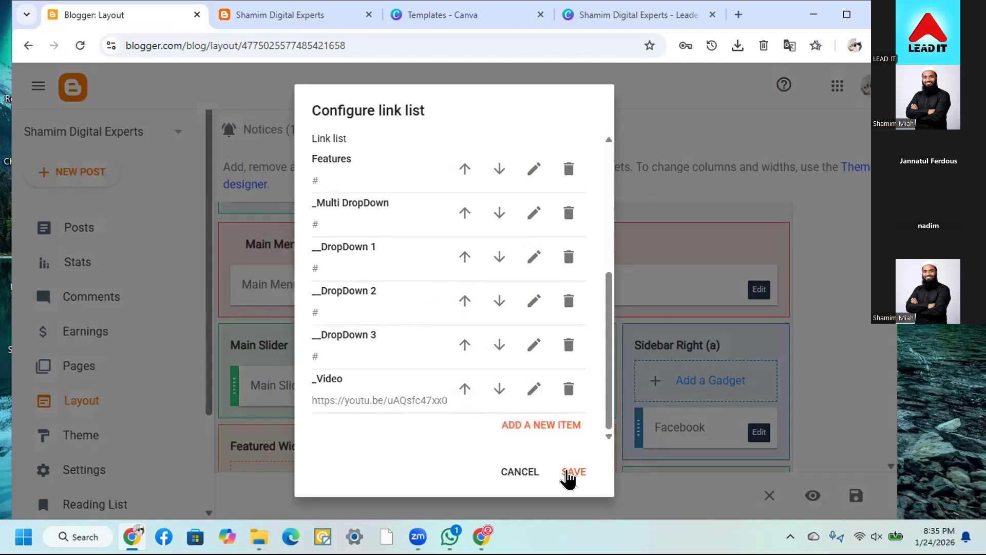
{"action": "scroll", "coordinate": [400, 295], "scroll_direction": "up", "scroll_amount": 4}
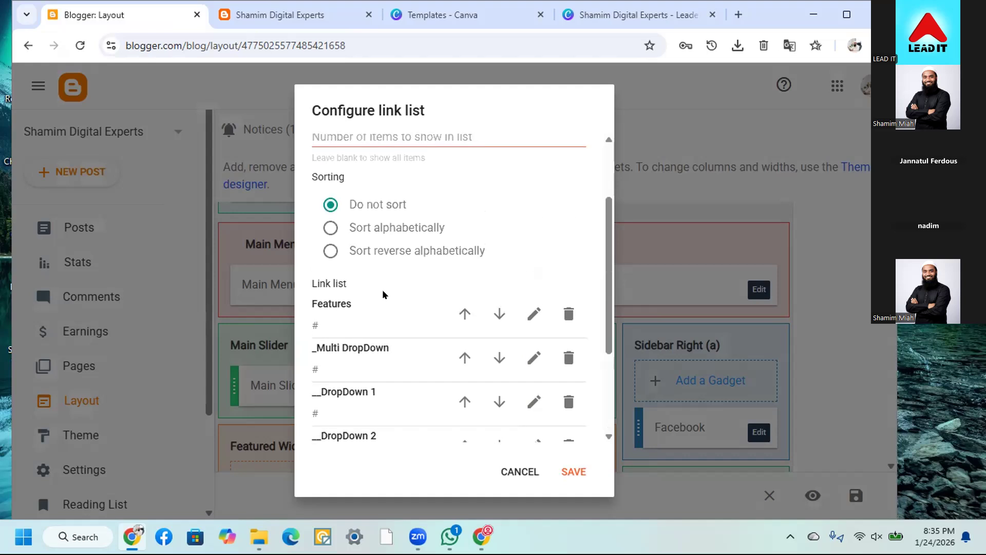
{"action": "scroll", "coordinate": [355, 354], "scroll_direction": "down", "scroll_amount": 1}
{"action": "scroll", "coordinate": [362, 375], "scroll_direction": "down", "scroll_amount": 3}
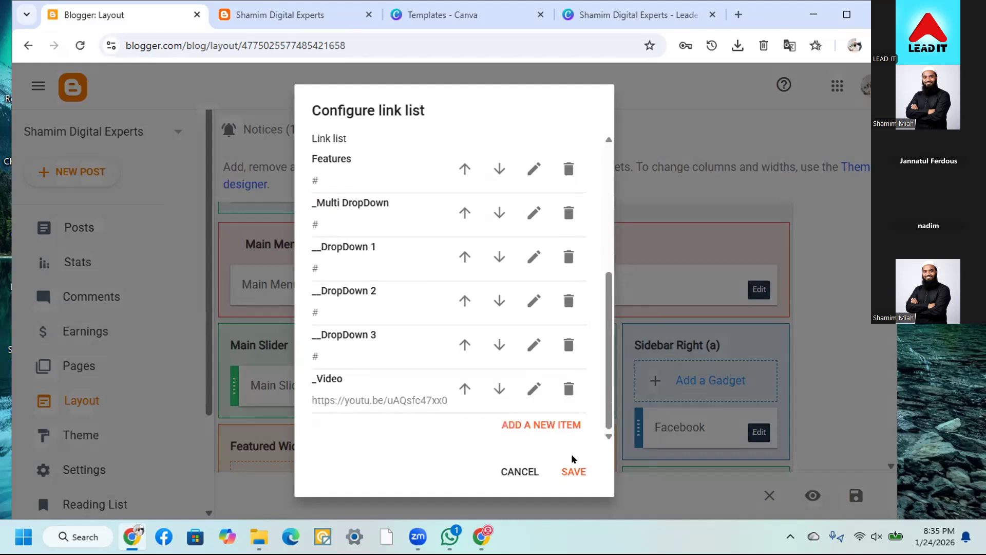
{"action": "left_click", "coordinate": [574, 470]}
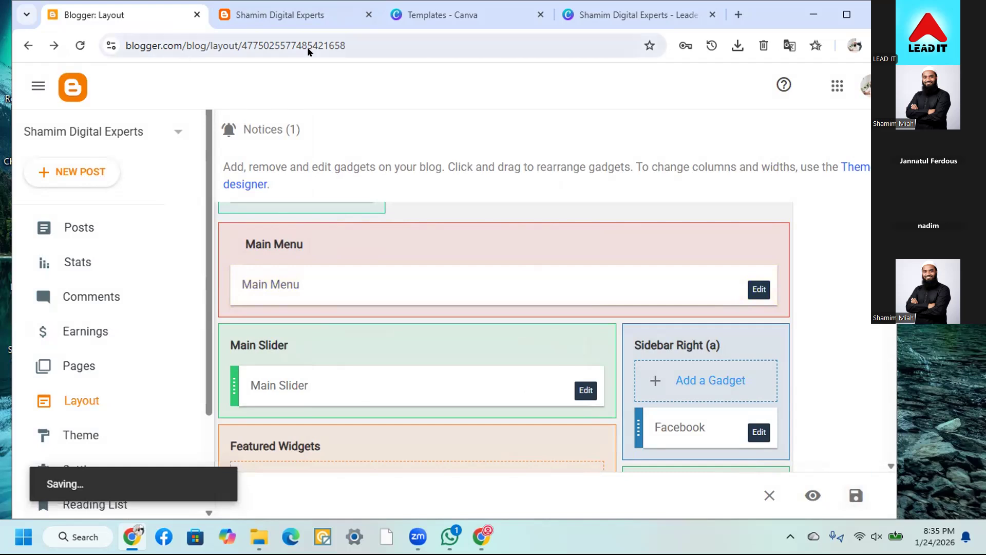
Check the Features menu link on the refreshed published blog and reopen the home address without the trailing #
{"action": "left_click", "coordinate": [272, 16]}
{"action": "left_click", "coordinate": [81, 47]}
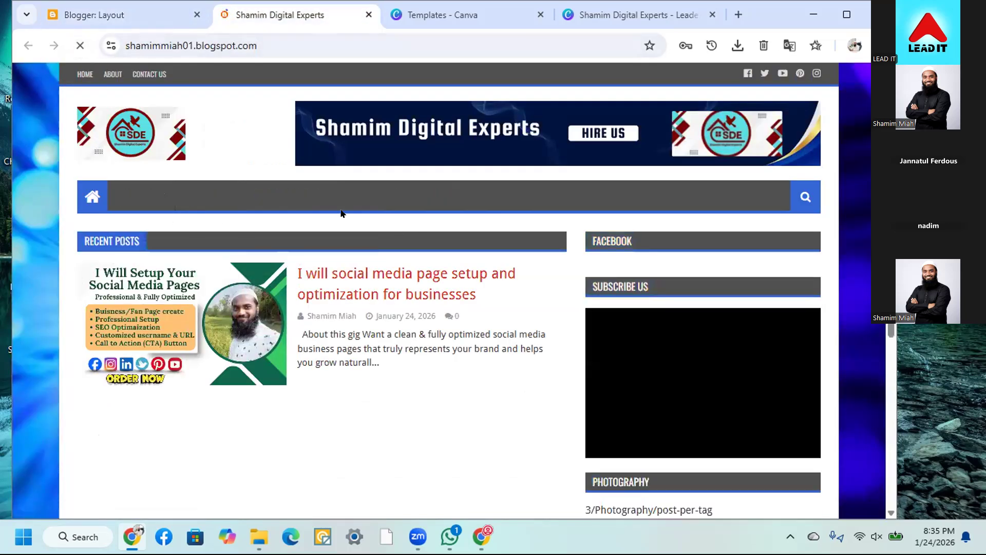
{"action": "left_click", "coordinate": [152, 197]}
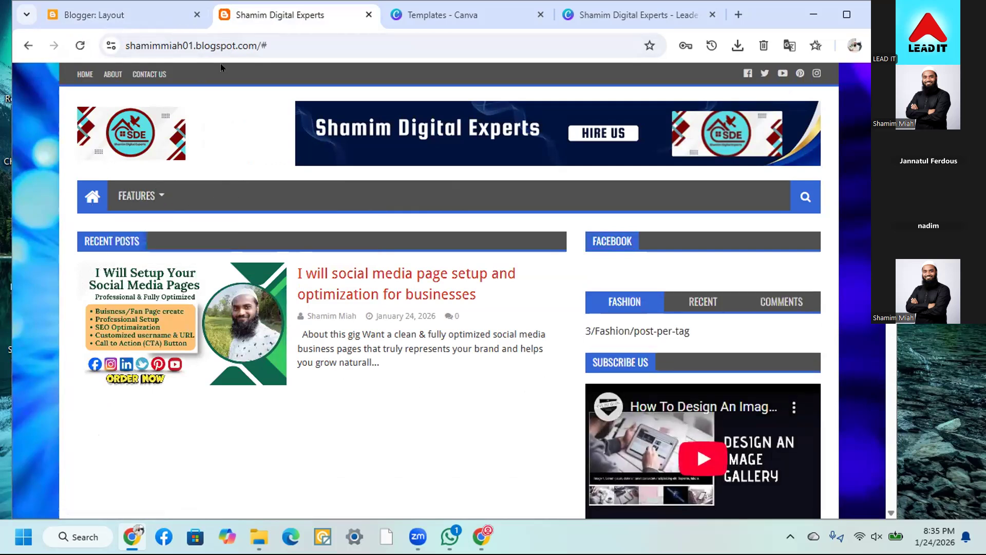
{"action": "left_click_drag", "start_coordinate": [269, 44], "coordinate": [260, 45]}
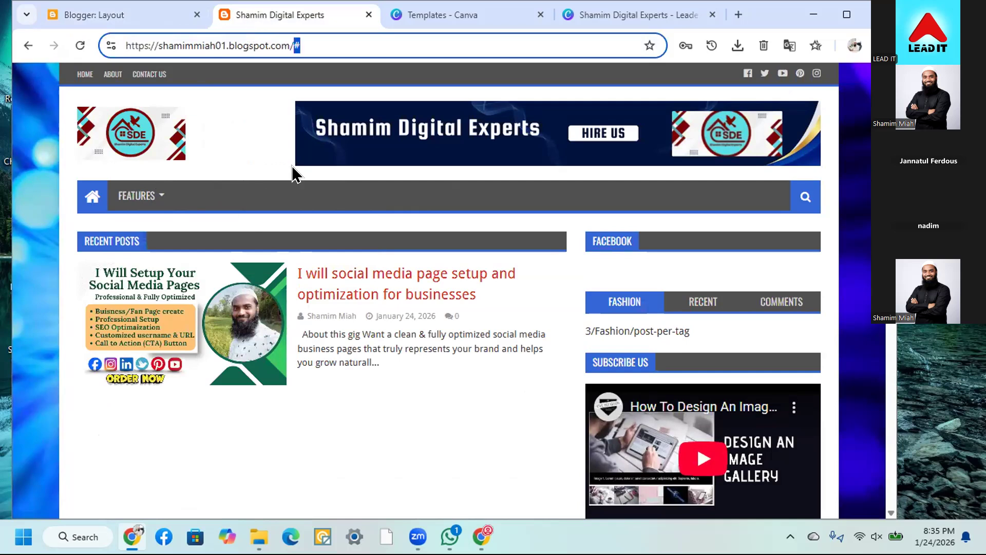
{"action": "key", "text": "BackSpace"}
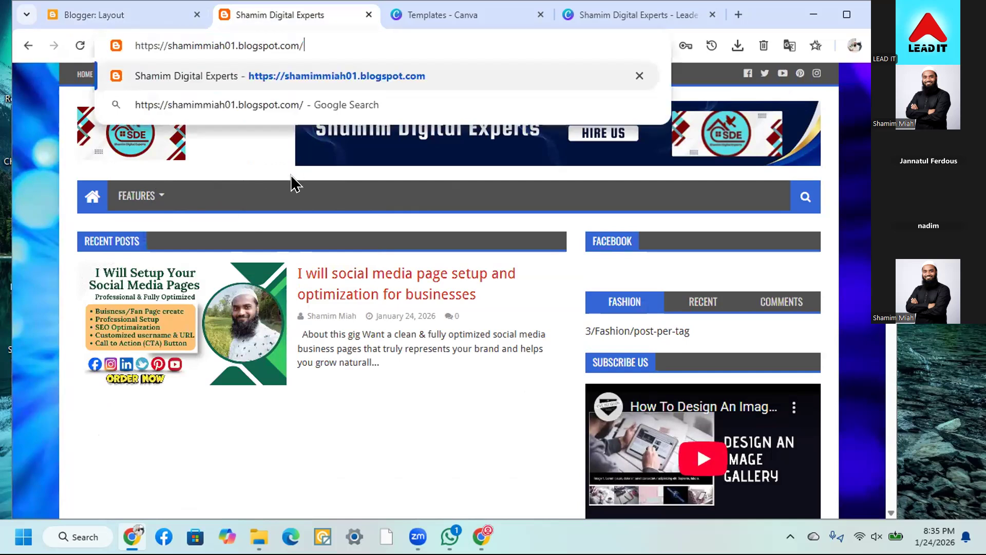
{"action": "key", "text": "Return"}
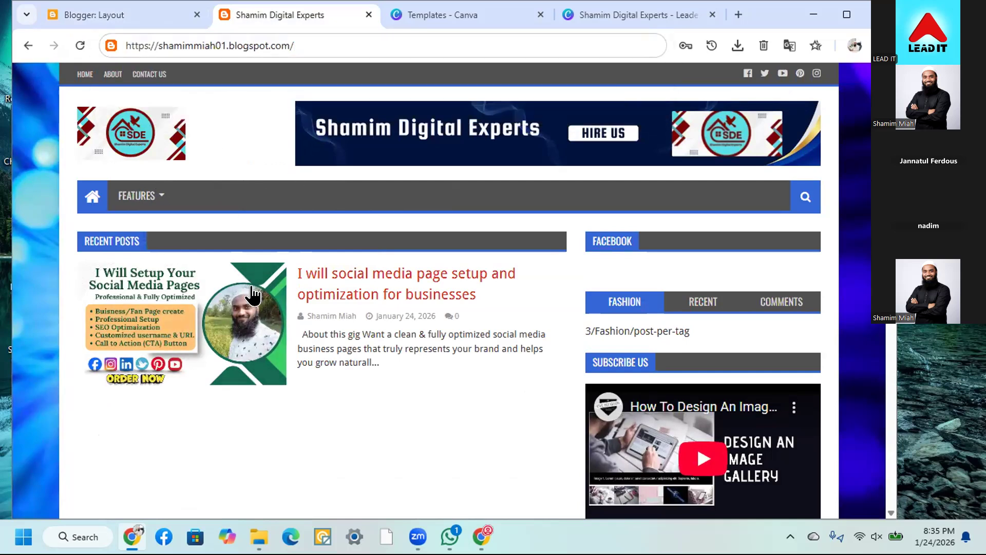
{"action": "left_click", "coordinate": [121, 17]}
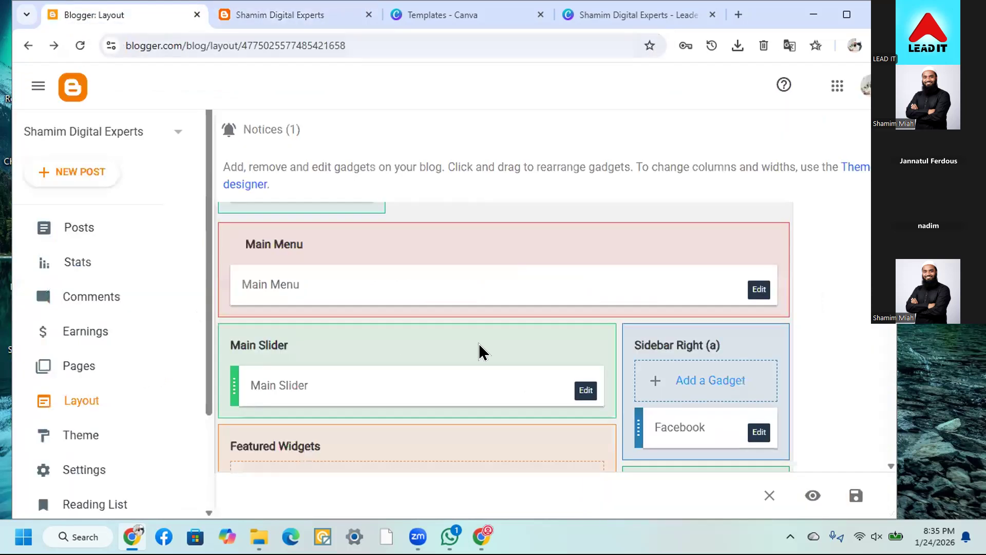
{"action": "left_click", "coordinate": [752, 289]}
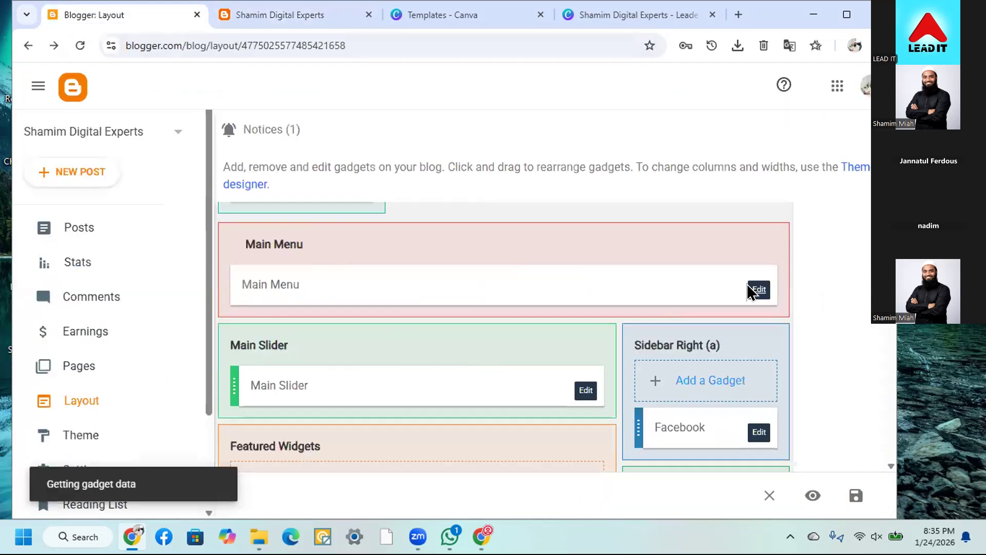
{"action": "scroll", "coordinate": [370, 348], "scroll_direction": "down", "scroll_amount": 3}
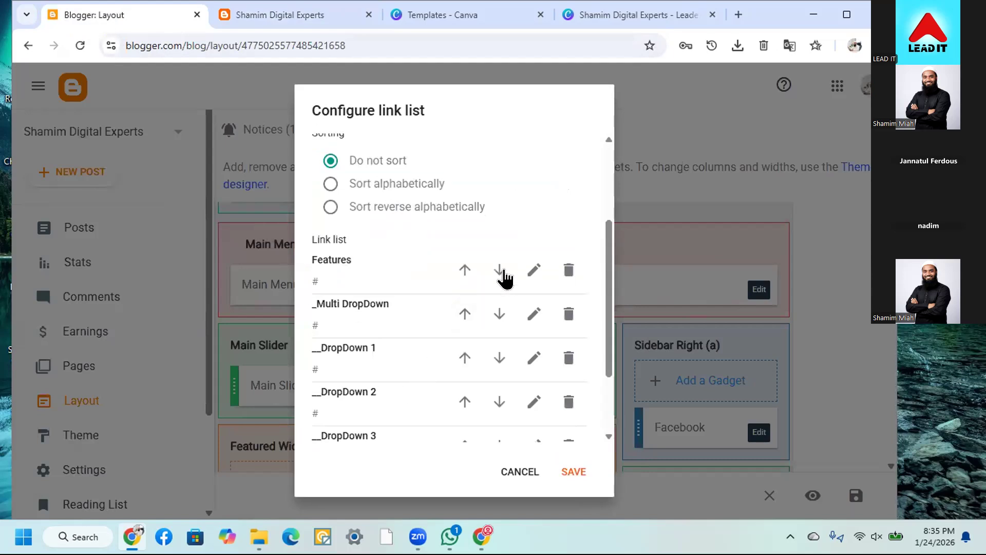
{"action": "left_click", "coordinate": [526, 269]}
{"action": "left_click", "coordinate": [335, 351]}
{"action": "left_click_drag", "start_coordinate": [334, 350], "coordinate": [296, 351]}
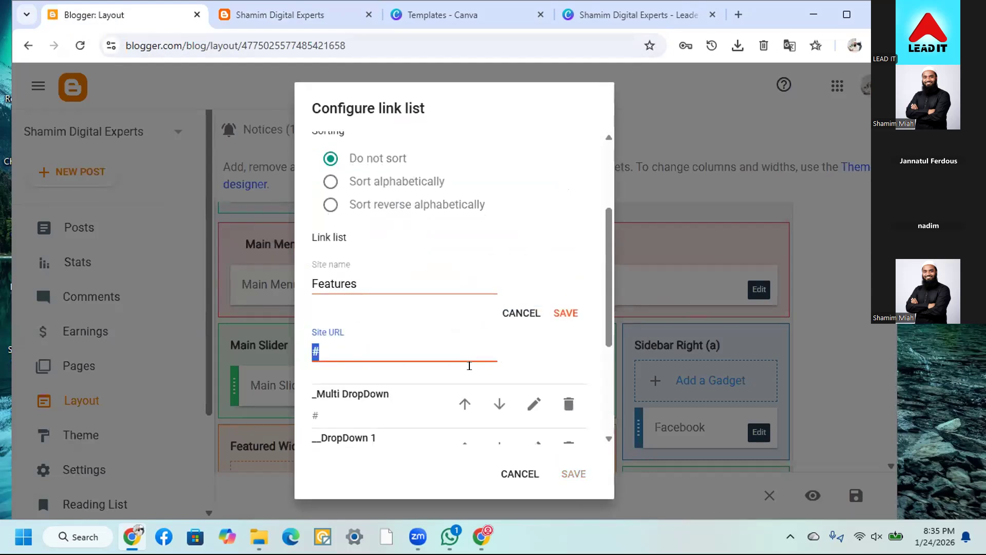
{"action": "left_click", "coordinate": [521, 483]}
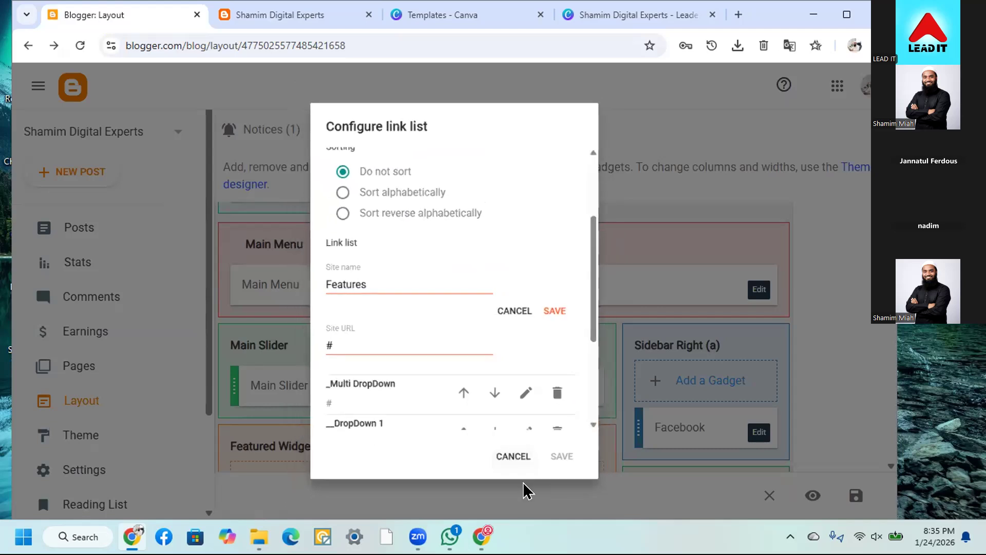
Look over the published blog's home page and the Layout gadgets from Main Slider down to Main Posts
{"action": "left_click", "coordinate": [244, 21]}
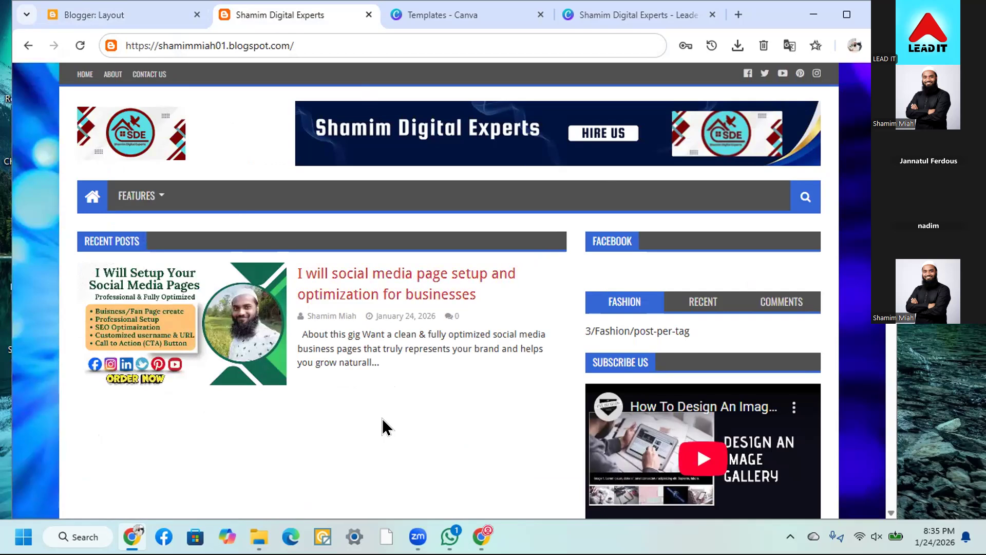
{"action": "scroll", "coordinate": [371, 352], "scroll_direction": "down", "scroll_amount": 1}
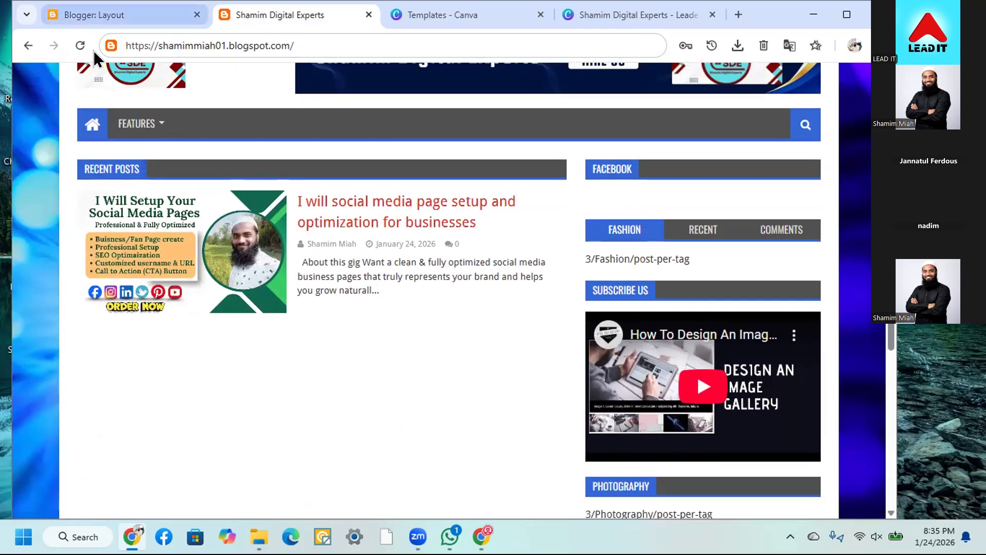
{"action": "left_click", "coordinate": [87, 20]}
{"action": "scroll", "coordinate": [213, 378], "scroll_direction": "down", "scroll_amount": 5}
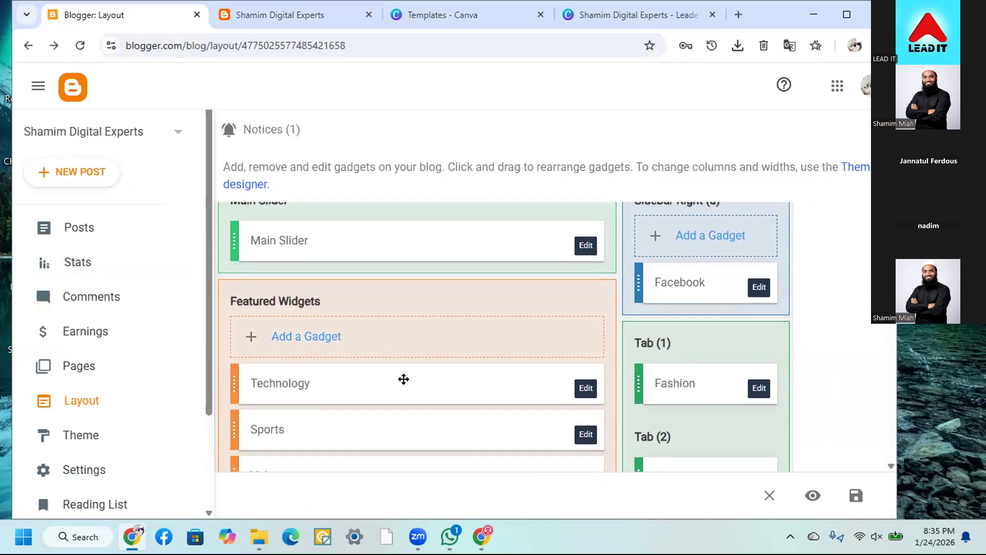
{"action": "scroll", "coordinate": [404, 379], "scroll_direction": "down", "scroll_amount": 5}
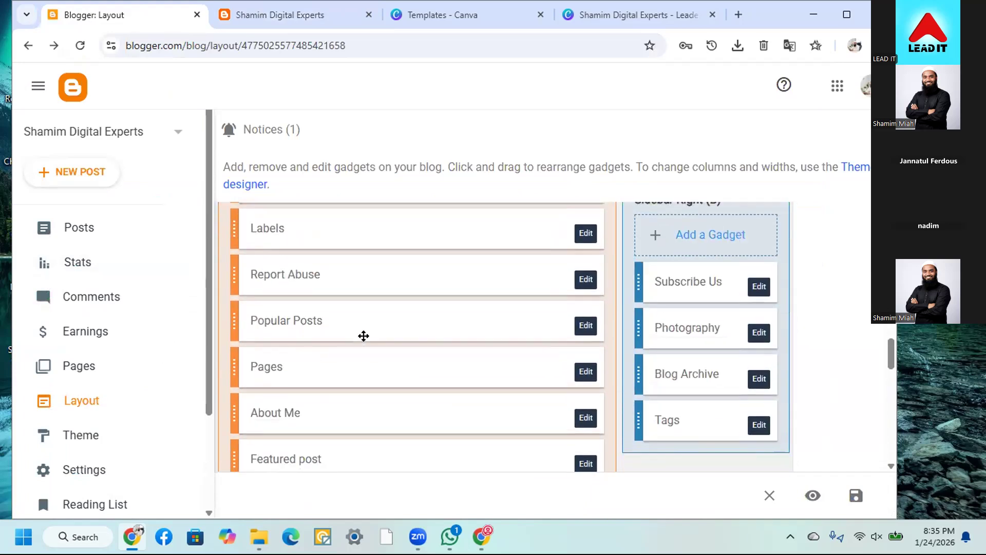
{"action": "scroll", "coordinate": [364, 341], "scroll_direction": "down", "scroll_amount": 1}
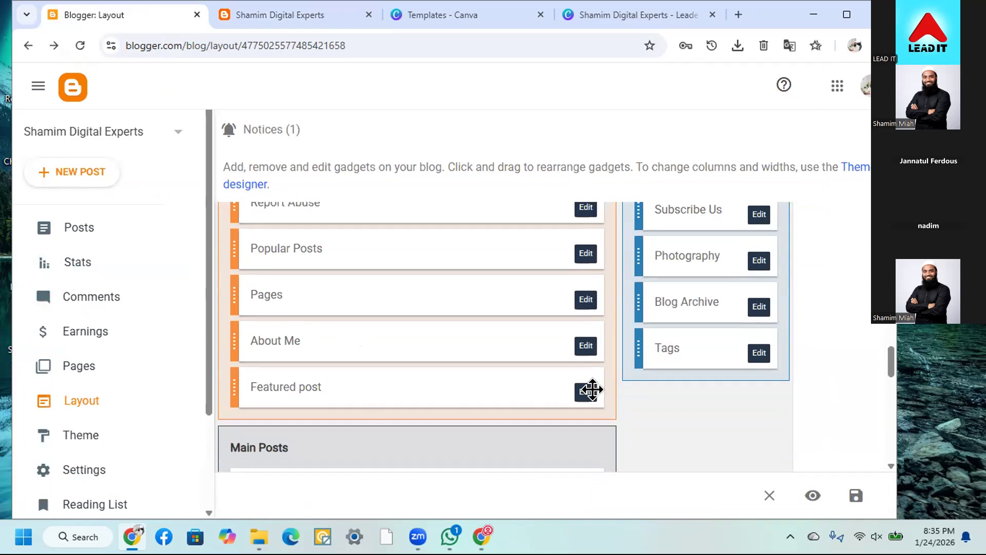
{"action": "scroll", "coordinate": [406, 365], "scroll_direction": "up", "scroll_amount": 6}
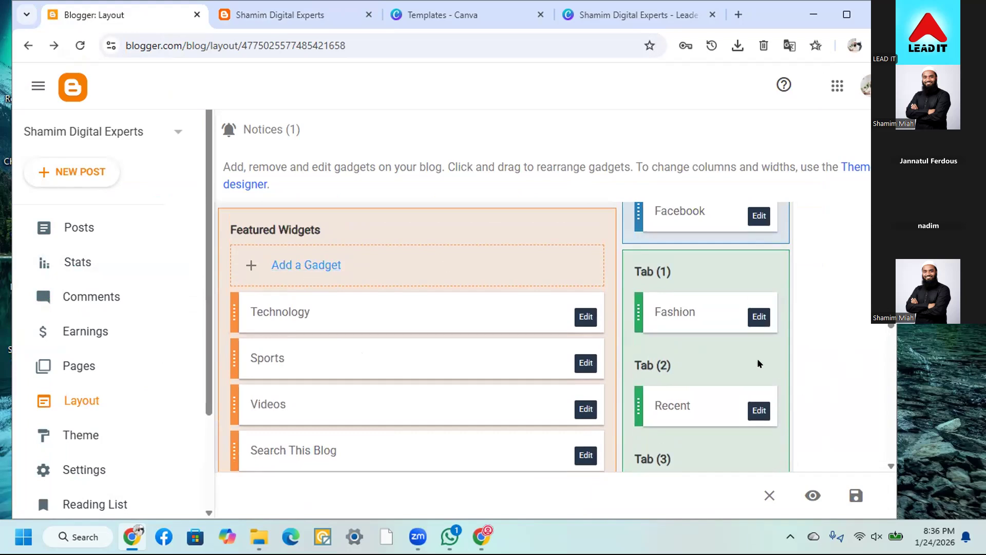
Look over the remaining Layout gadgets and the published blog's home page down to its footer
{"action": "scroll", "coordinate": [745, 360], "scroll_direction": "down", "scroll_amount": 5}
{"action": "scroll", "coordinate": [707, 396], "scroll_direction": "up", "scroll_amount": 6}
{"action": "scroll", "coordinate": [685, 406], "scroll_direction": "up", "scroll_amount": 10}
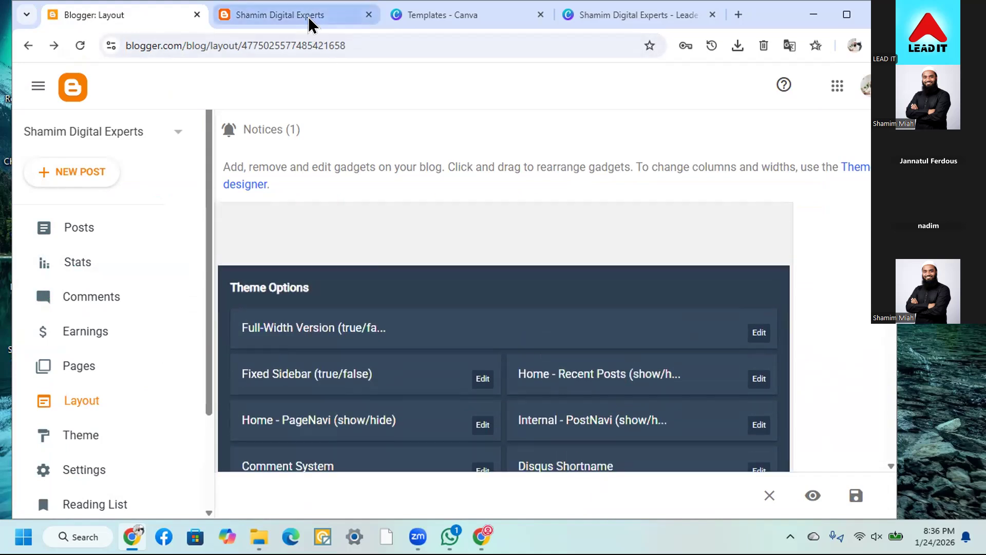
{"action": "left_click", "coordinate": [308, 16]}
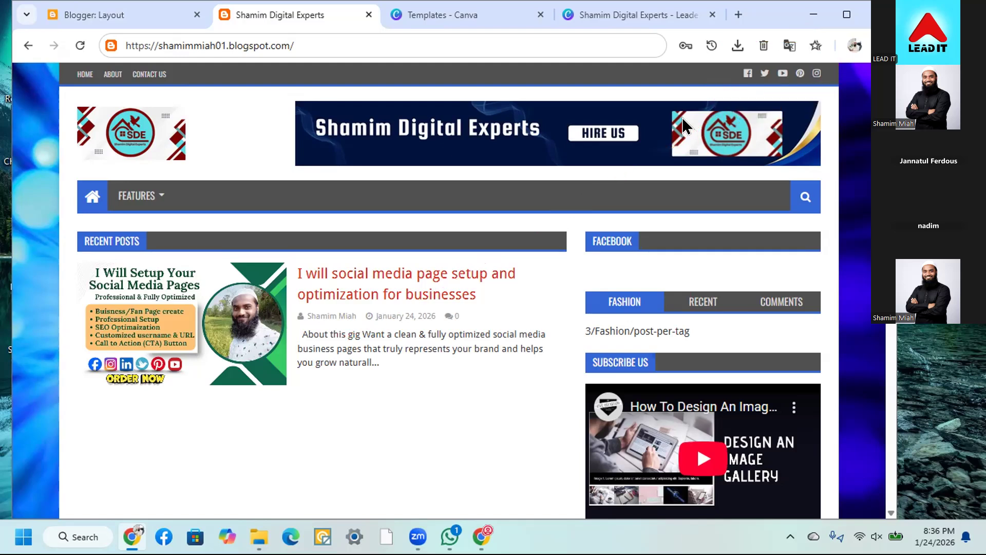
{"action": "scroll", "coordinate": [881, 387], "scroll_direction": "down", "scroll_amount": 3}
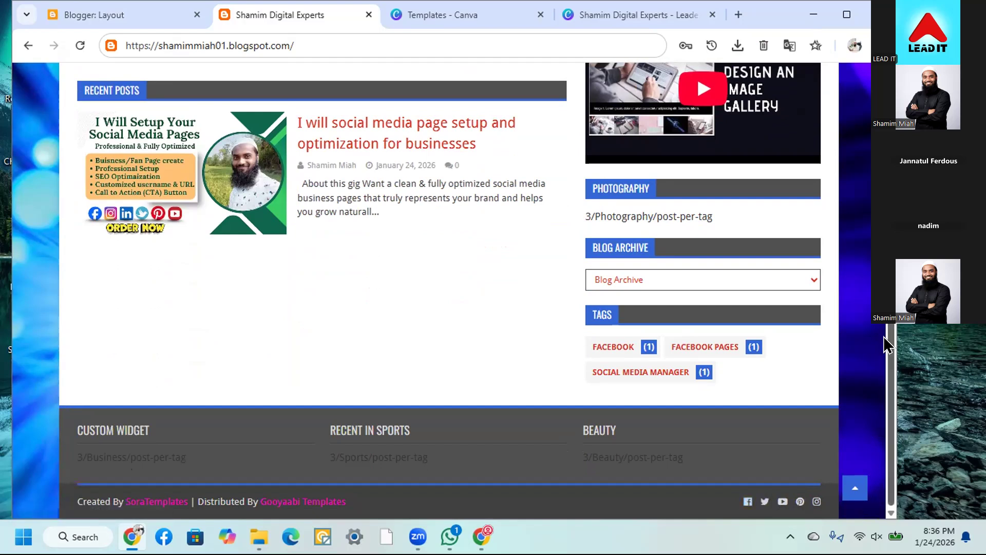
{"action": "scroll", "coordinate": [887, 342], "scroll_direction": "up", "scroll_amount": 3}
{"action": "scroll", "coordinate": [887, 341], "scroll_direction": "up", "scroll_amount": 3}
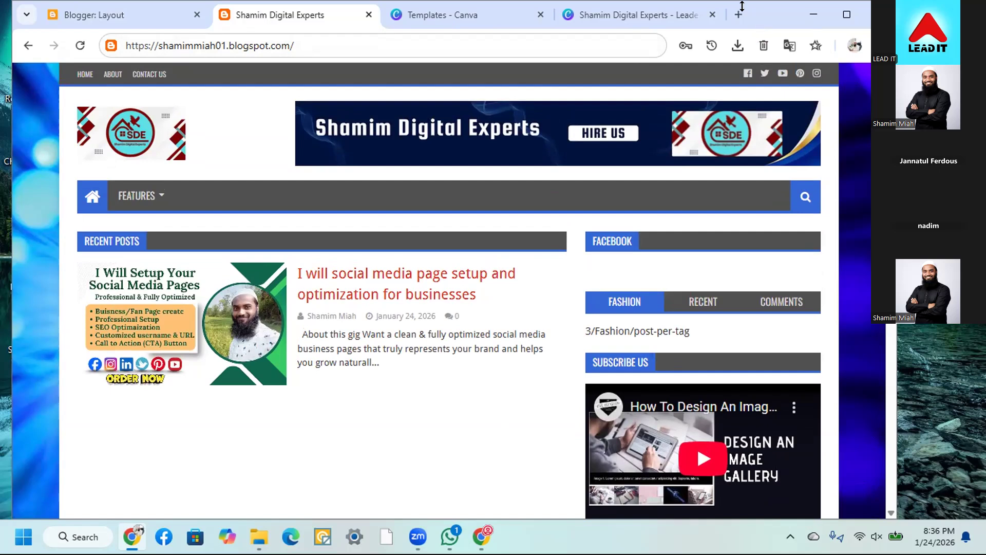
Close the Canva banner design and load web.facebook.com in place of the Canva Templates page
{"action": "left_click", "coordinate": [683, 19]}
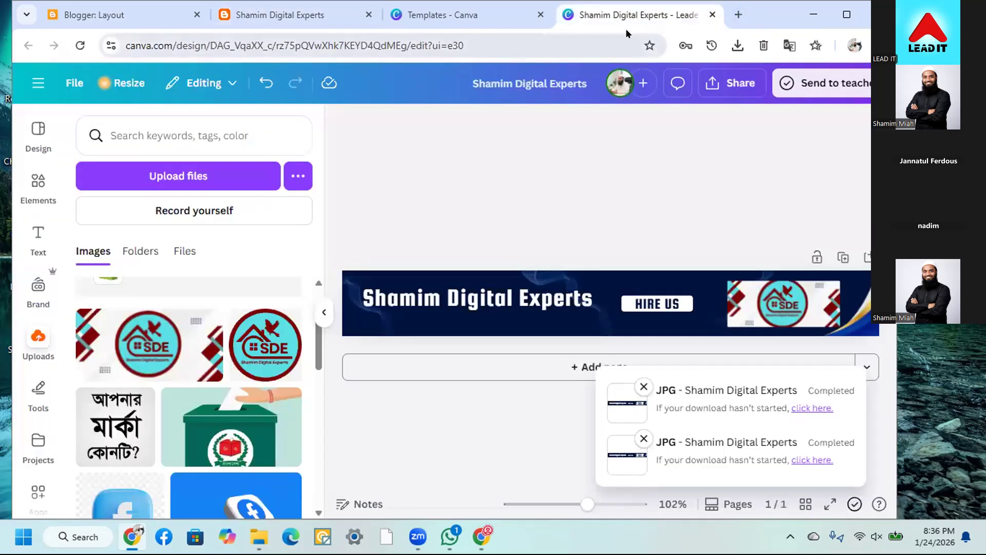
{"action": "left_click", "coordinate": [713, 15]}
{"action": "left_click", "coordinate": [513, 37]}
{"action": "type", "text": "facebook.com"}
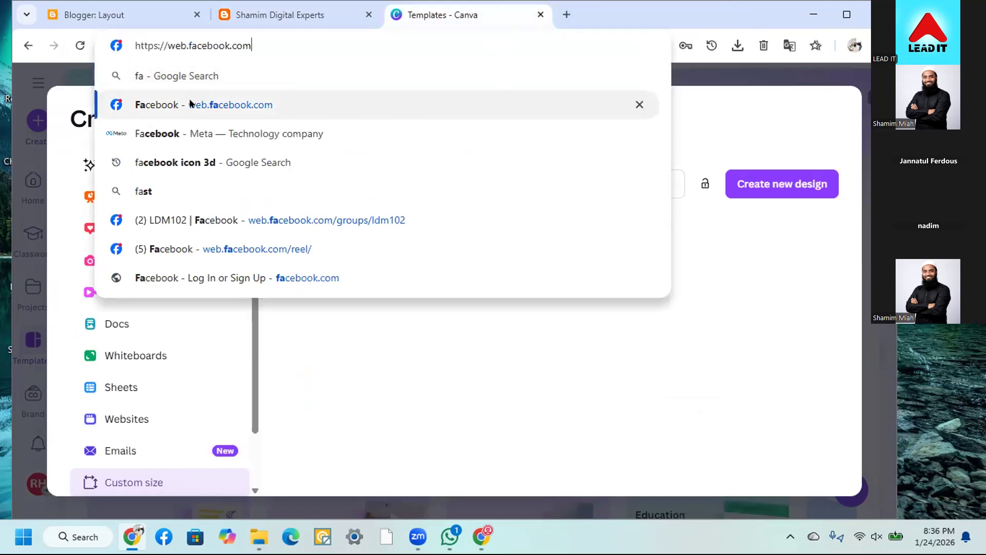
{"action": "left_click", "coordinate": [190, 101]}
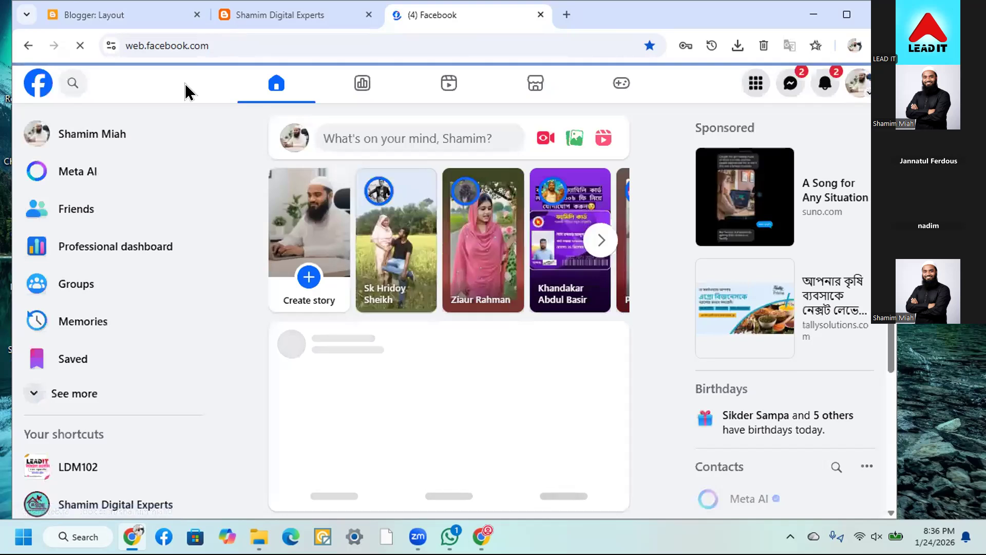
Open the account owner's Facebook profile and copy its full web address
{"action": "left_click", "coordinate": [134, 129]}
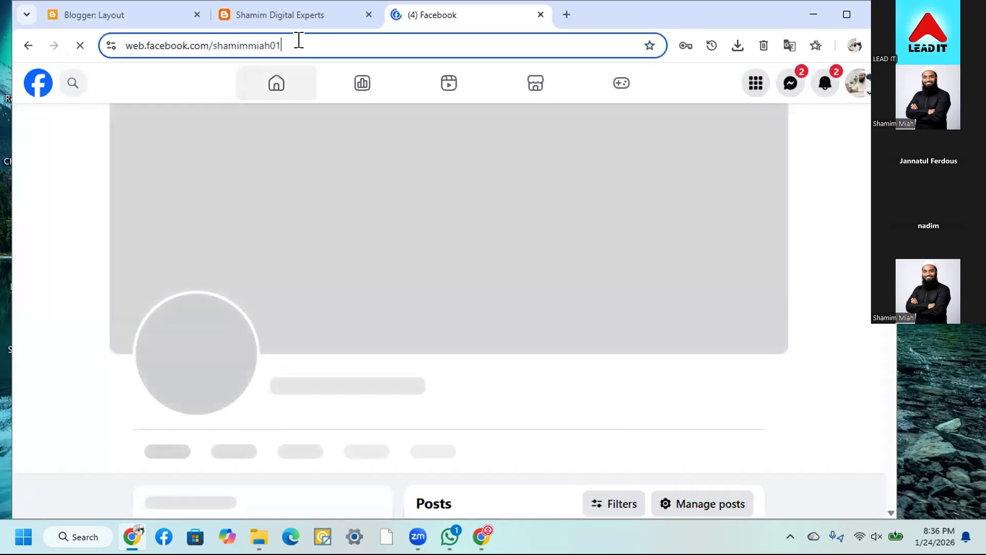
{"action": "left_click", "coordinate": [304, 41]}
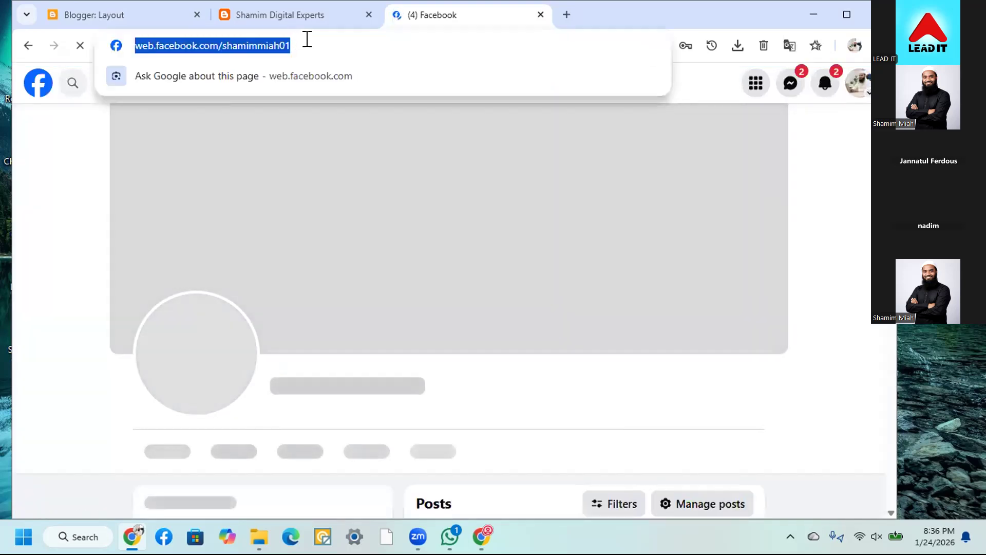
{"action": "left_click", "coordinate": [326, 34]}
{"action": "left_click_drag", "start_coordinate": [331, 34], "coordinate": [128, 41]}
{"action": "key", "text": "ctrl+c"}
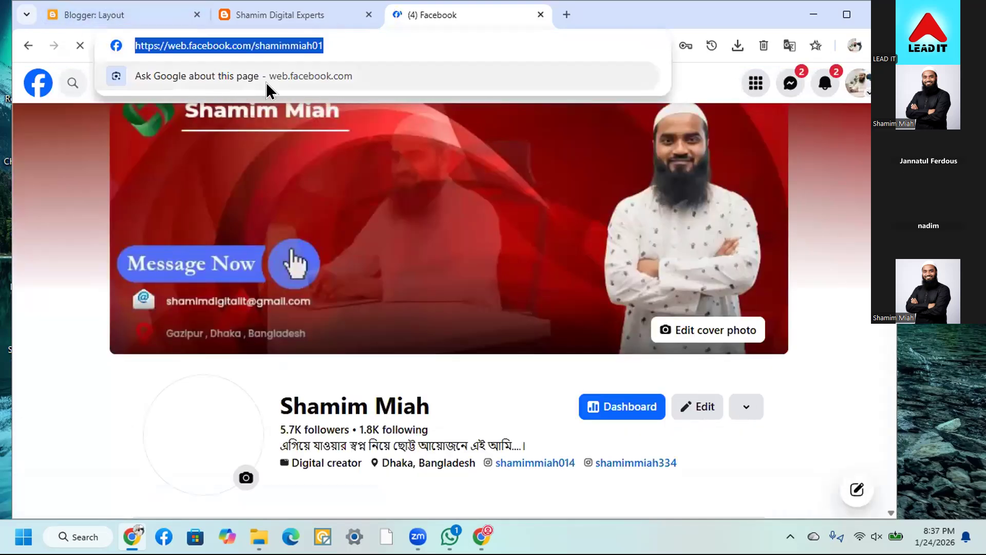
Return to the Blogger Layout and open the Social Media Icons gadget in the Social Top section for editing
{"action": "left_click", "coordinate": [149, 19]}
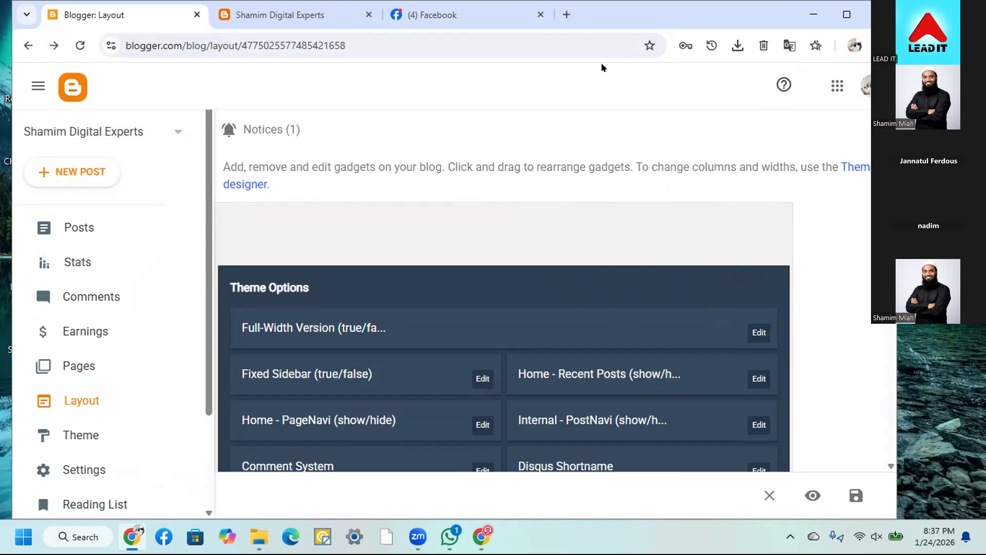
{"action": "left_click", "coordinate": [295, 23]}
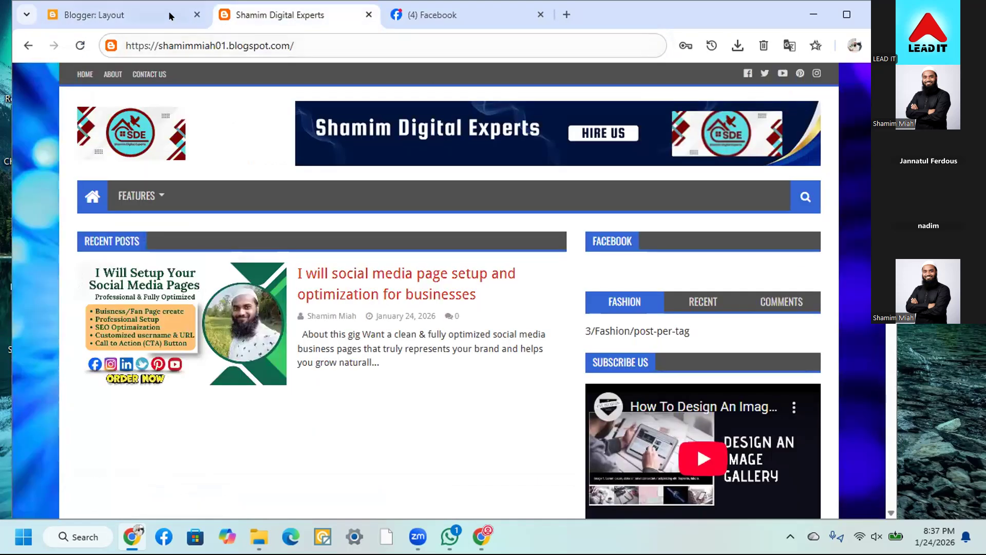
{"action": "left_click", "coordinate": [123, 15]}
{"action": "scroll", "coordinate": [721, 309], "scroll_direction": "down", "scroll_amount": 3}
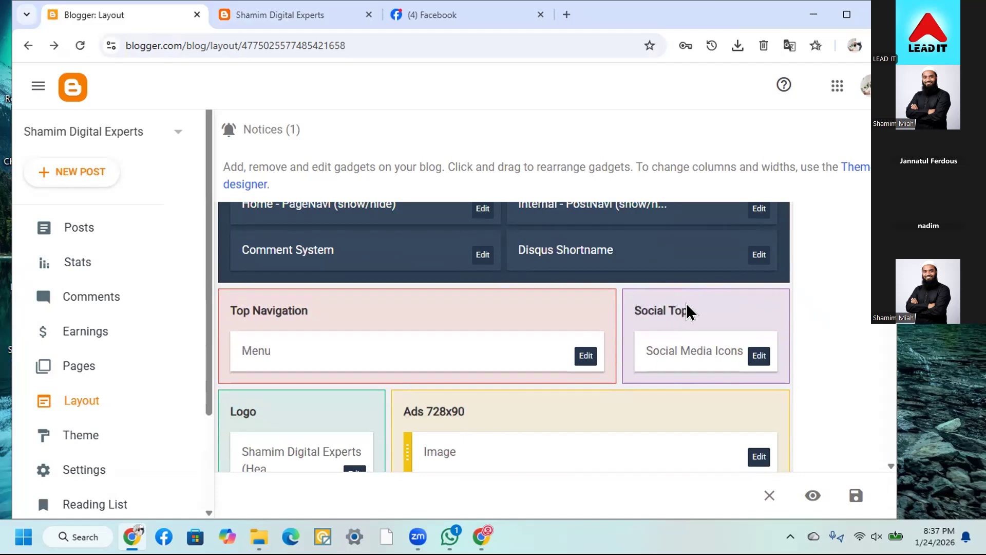
{"action": "left_click", "coordinate": [758, 355]}
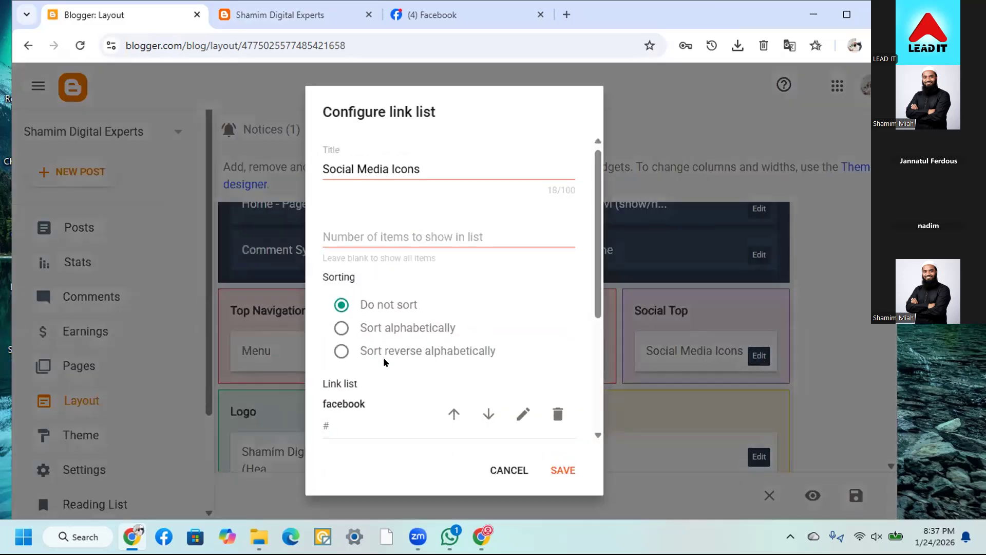
Review the facebook, twitter, youtube, pinterest and instagram entries in the Social Media Icons link list
{"action": "scroll", "coordinate": [384, 358], "scroll_direction": "down", "scroll_amount": 3}
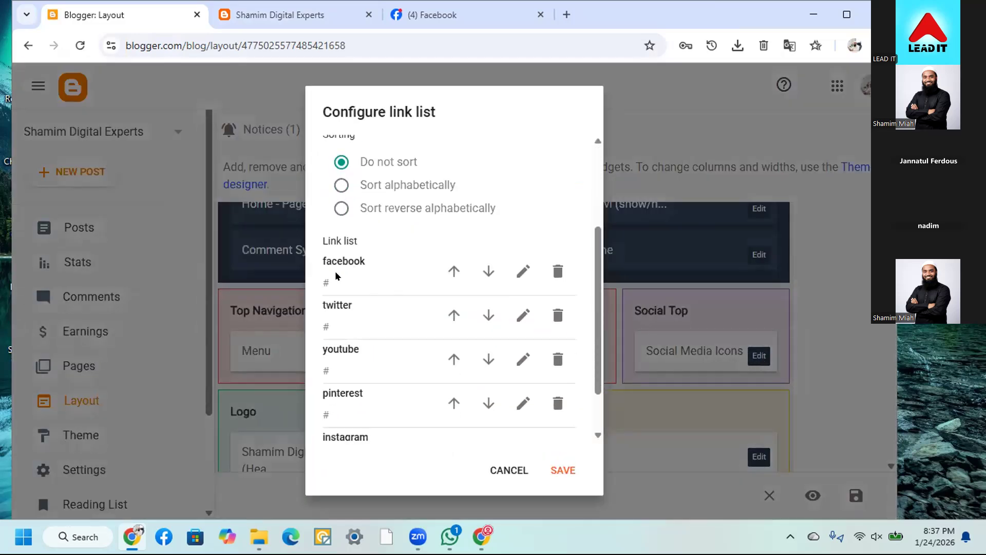
{"action": "left_click_drag", "start_coordinate": [320, 261], "coordinate": [365, 261]}
{"action": "left_click_drag", "start_coordinate": [339, 306], "coordinate": [354, 307]}
{"action": "left_click_drag", "start_coordinate": [339, 350], "coordinate": [354, 349]}
{"action": "left_click_drag", "start_coordinate": [329, 392], "coordinate": [360, 394]}
{"action": "left_click", "coordinate": [342, 427]}
{"action": "left_click_drag", "start_coordinate": [345, 437], "coordinate": [363, 440]}
{"action": "left_click", "coordinate": [358, 367]}
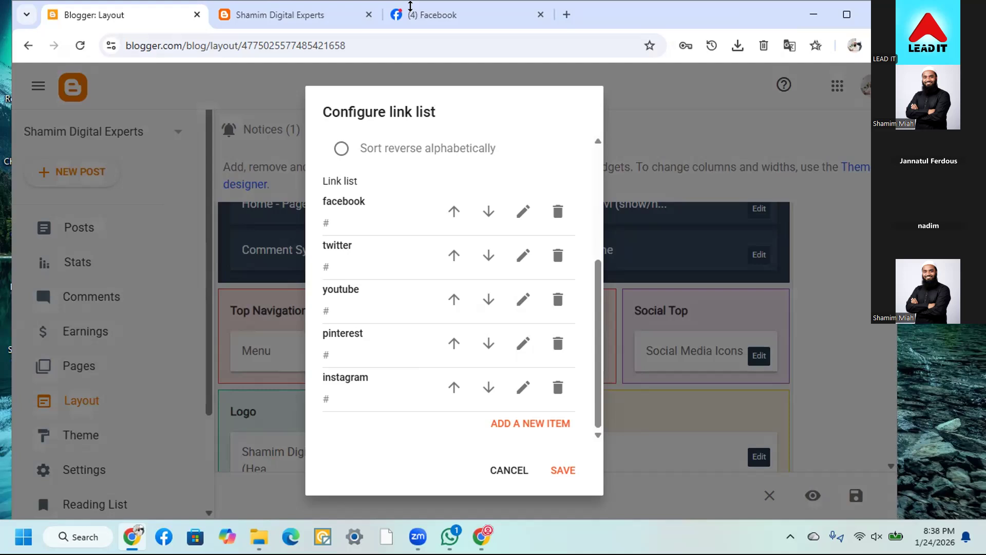
Replace the facebook link's site URL with the copied profile address and save the Social Media Icons gadget
{"action": "left_click", "coordinate": [522, 212]}
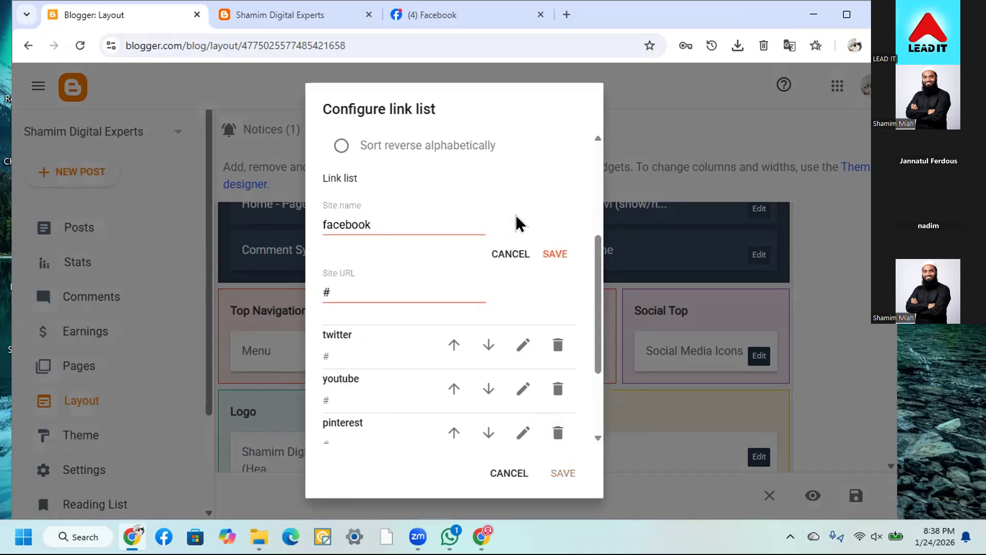
{"action": "left_click_drag", "start_coordinate": [341, 286], "coordinate": [276, 293]}
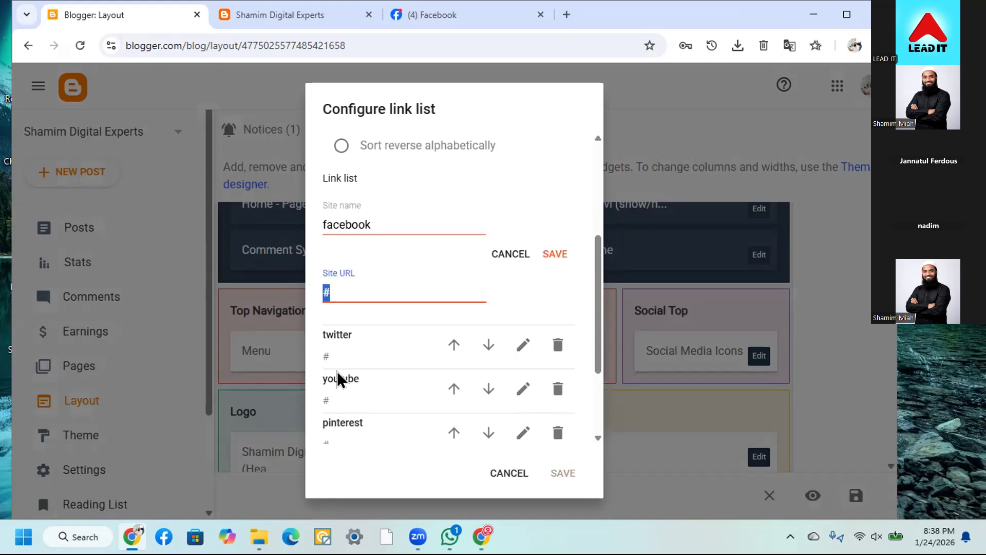
{"action": "key", "text": "ctrl+v"}
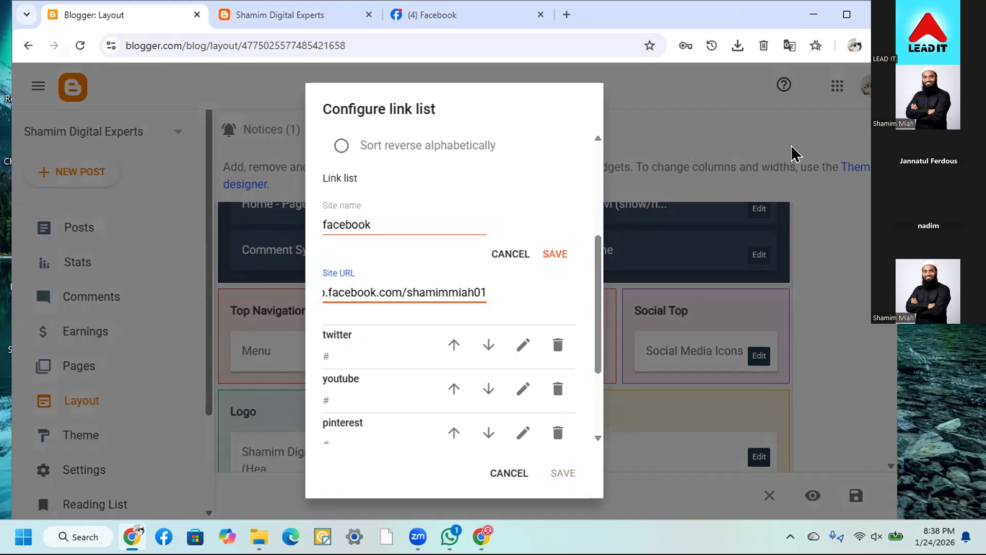
{"action": "left_click", "coordinate": [554, 254]}
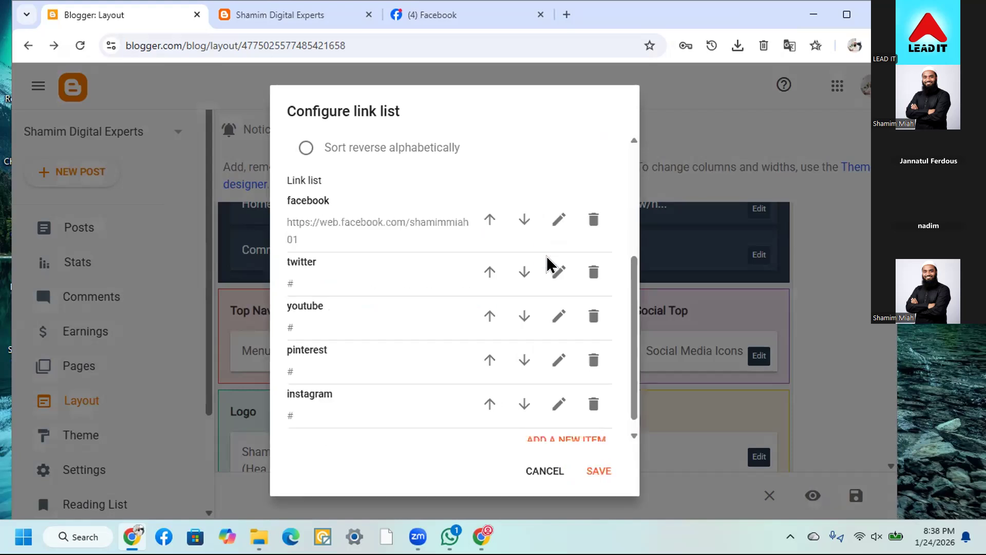
{"action": "left_click", "coordinate": [596, 470]}
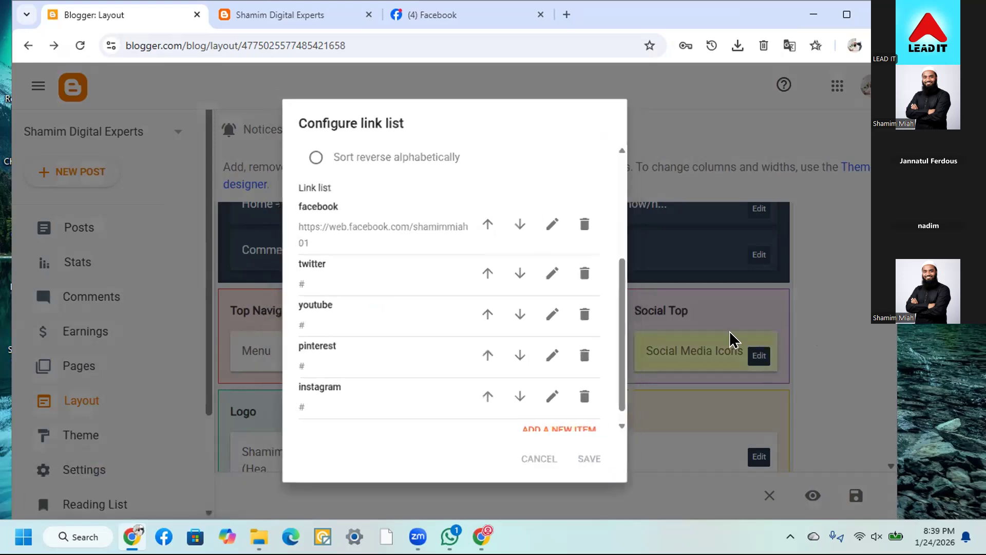
Examine the title and content of the Fashion gadget under Tab (1), leaving its configuration without saving
{"action": "scroll", "coordinate": [786, 359], "scroll_direction": "down", "scroll_amount": 3}
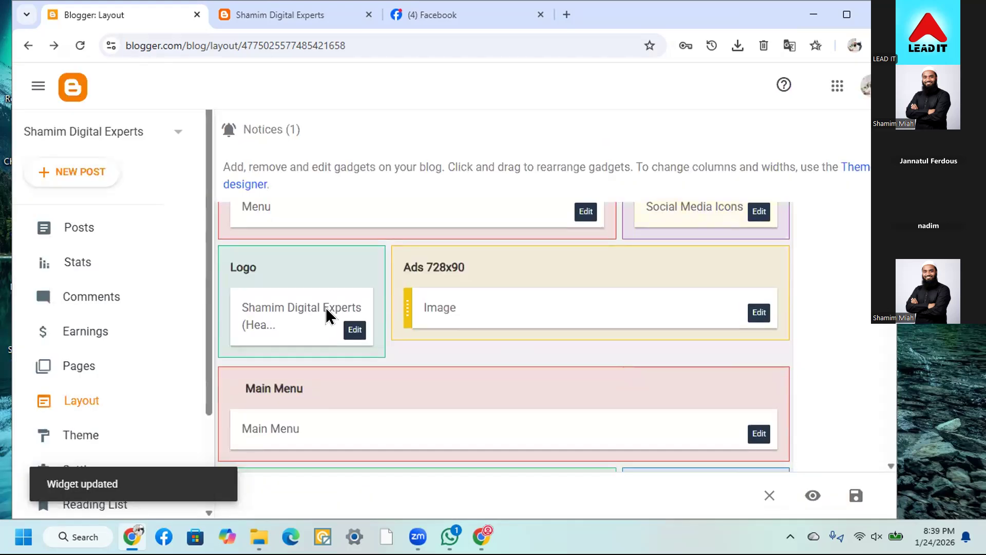
{"action": "scroll", "coordinate": [604, 346], "scroll_direction": "down", "scroll_amount": 6}
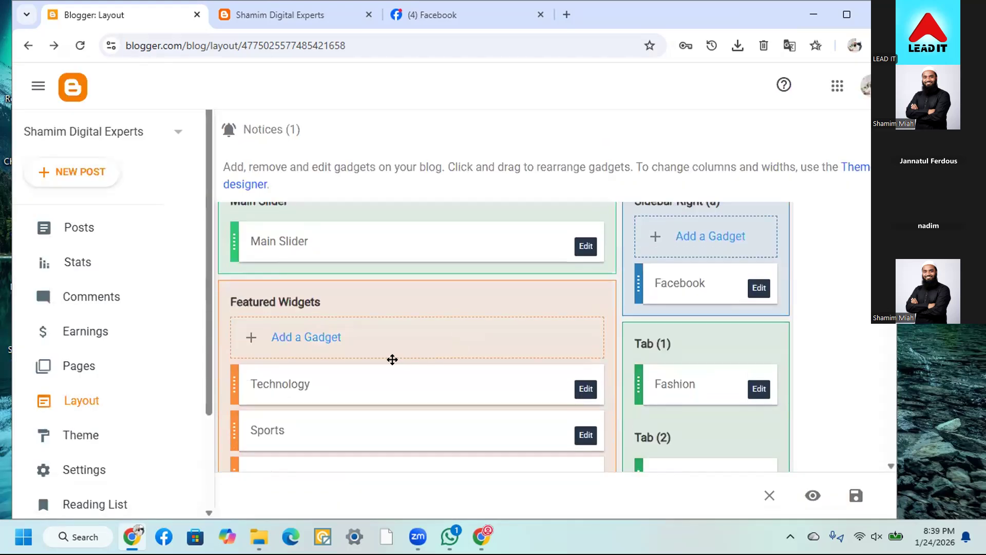
{"action": "scroll", "coordinate": [392, 360], "scroll_direction": "down", "scroll_amount": 1}
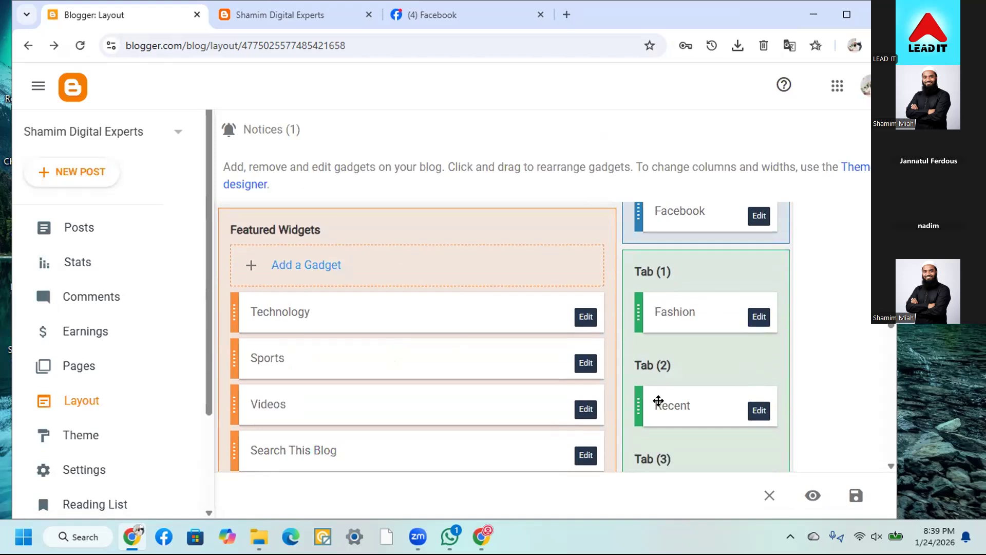
{"action": "left_click", "coordinate": [758, 317]}
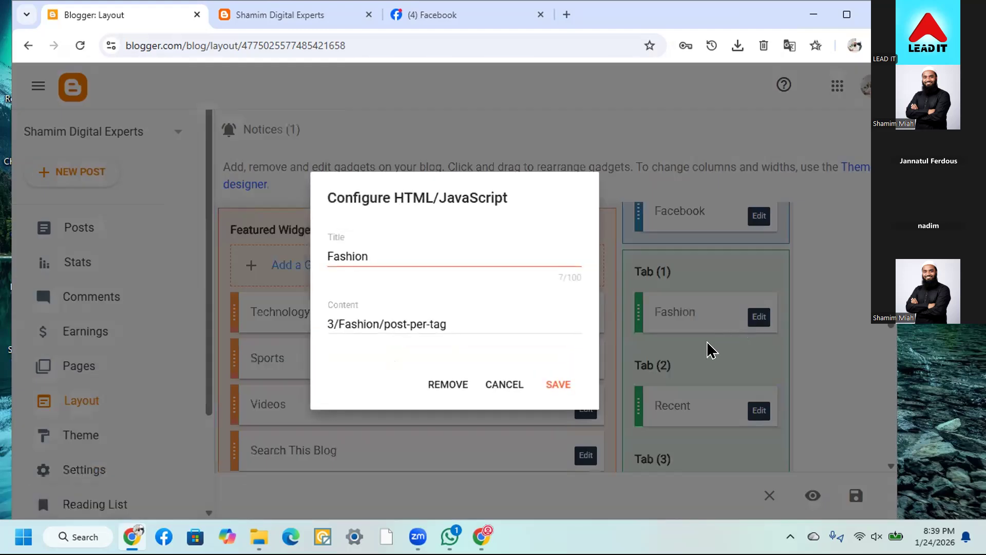
{"action": "left_click_drag", "start_coordinate": [369, 260], "coordinate": [320, 261]}
{"action": "left_click", "coordinate": [487, 321]}
{"action": "left_click_drag", "start_coordinate": [486, 321], "coordinate": [272, 375]}
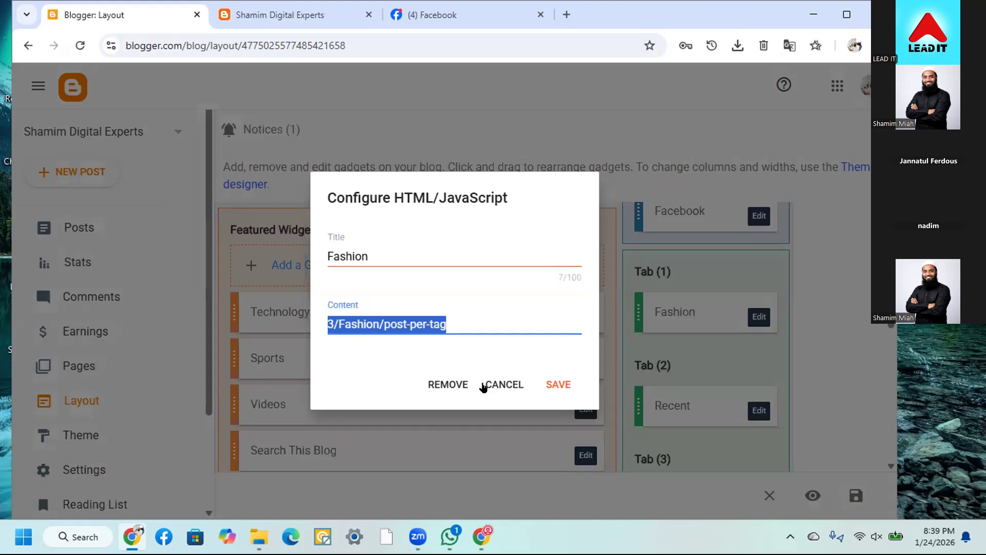
{"action": "left_click", "coordinate": [484, 385]}
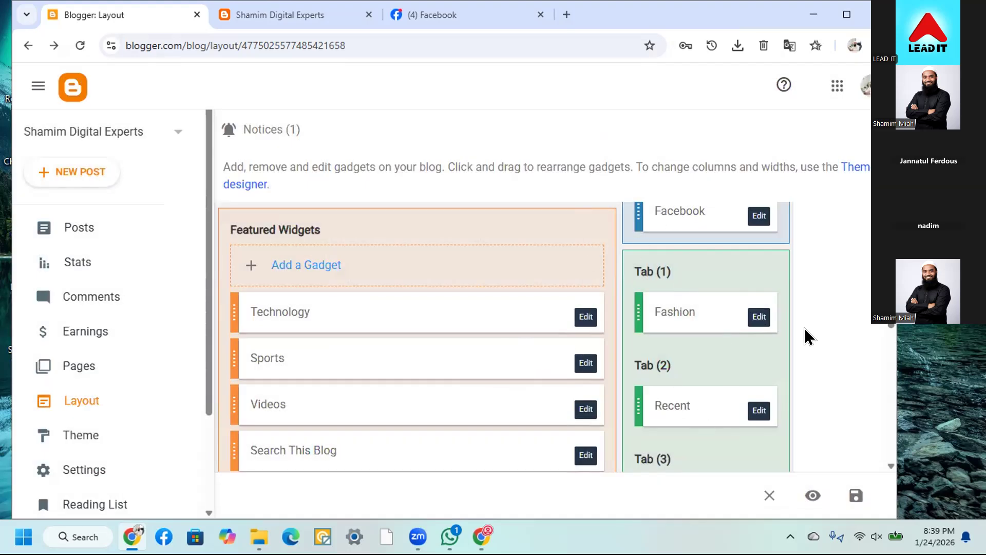
View the Recent, Comments and Fashion sidebar tabs on the published blog
{"action": "left_click", "coordinate": [266, 18]}
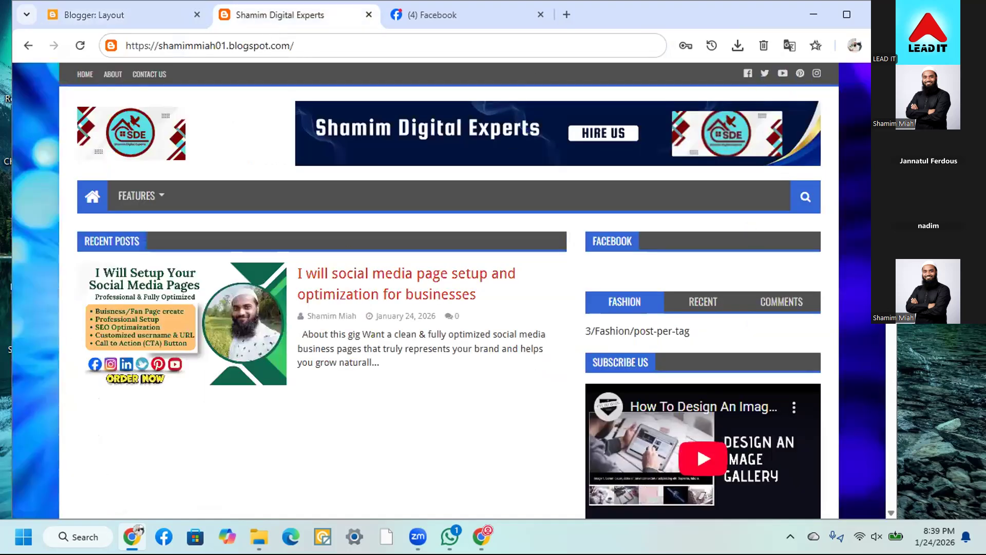
{"action": "left_click", "coordinate": [695, 301]}
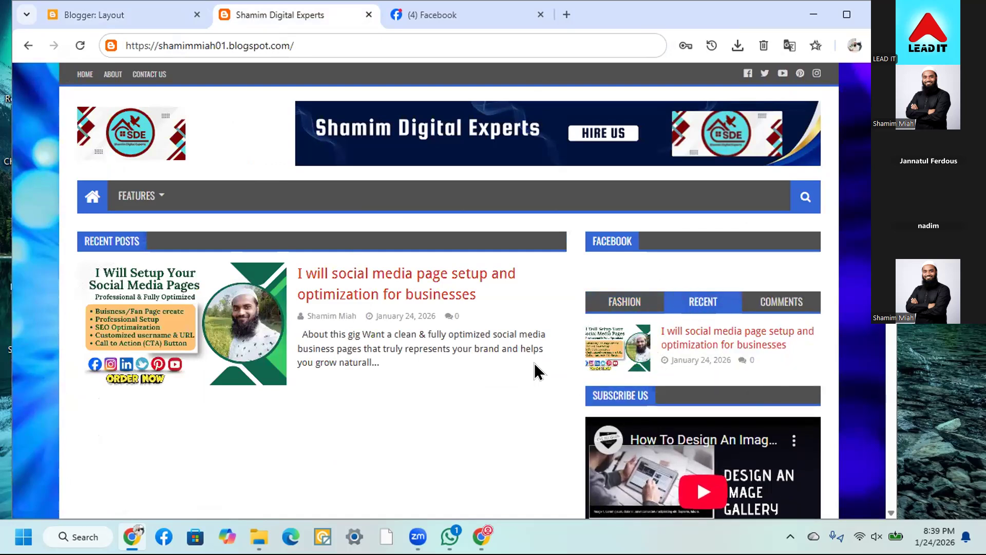
{"action": "left_click", "coordinate": [782, 303]}
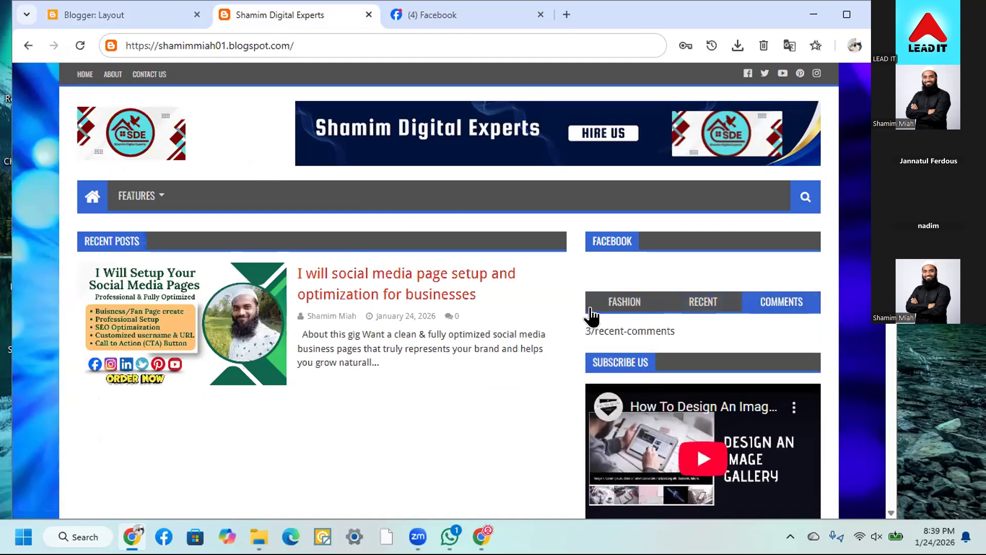
{"action": "left_click", "coordinate": [686, 301]}
{"action": "left_click", "coordinate": [624, 303]}
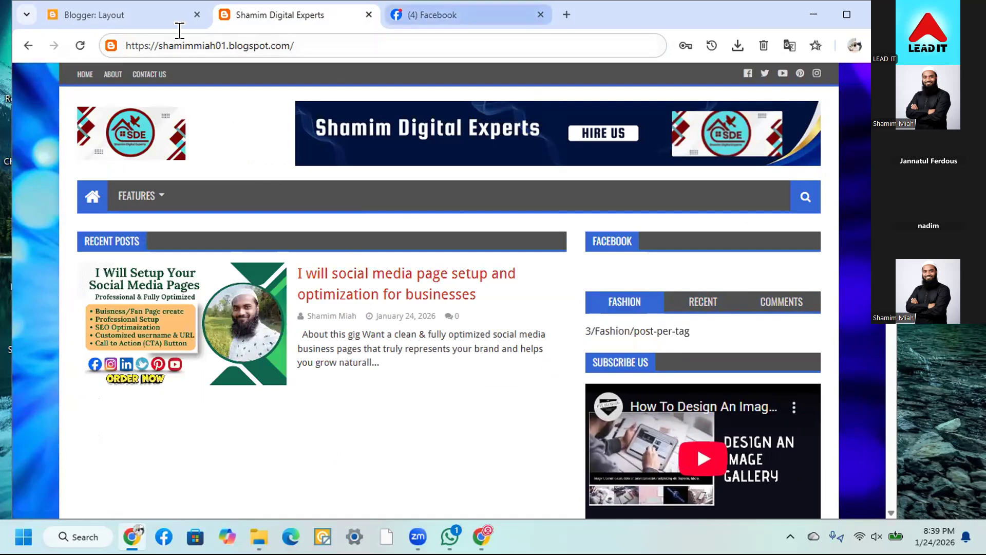
Compare the Main Menu, Main Slider and sidebar gadgets in the Layout with the published blog's home page
{"action": "left_click", "coordinate": [125, 17]}
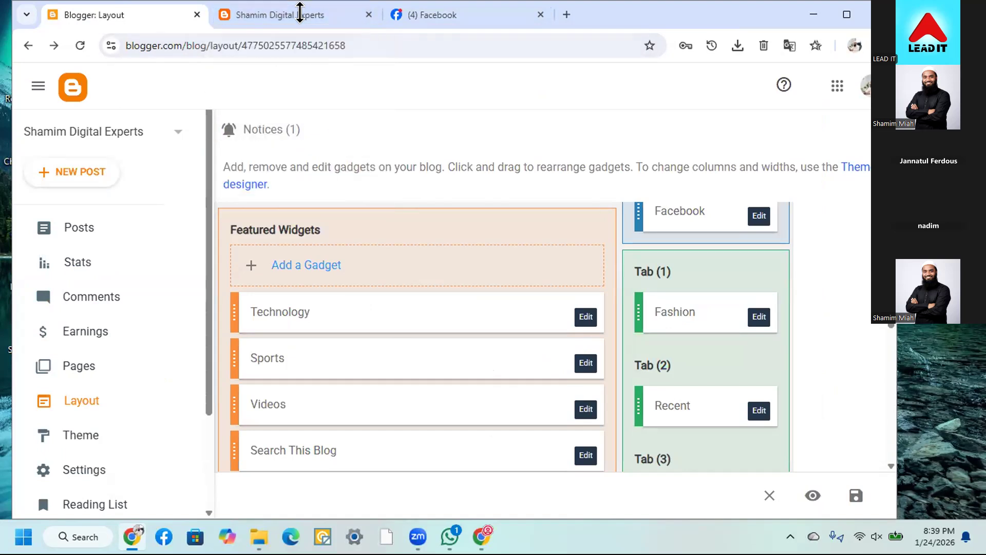
{"action": "scroll", "coordinate": [837, 380], "scroll_direction": "up", "scroll_amount": 4}
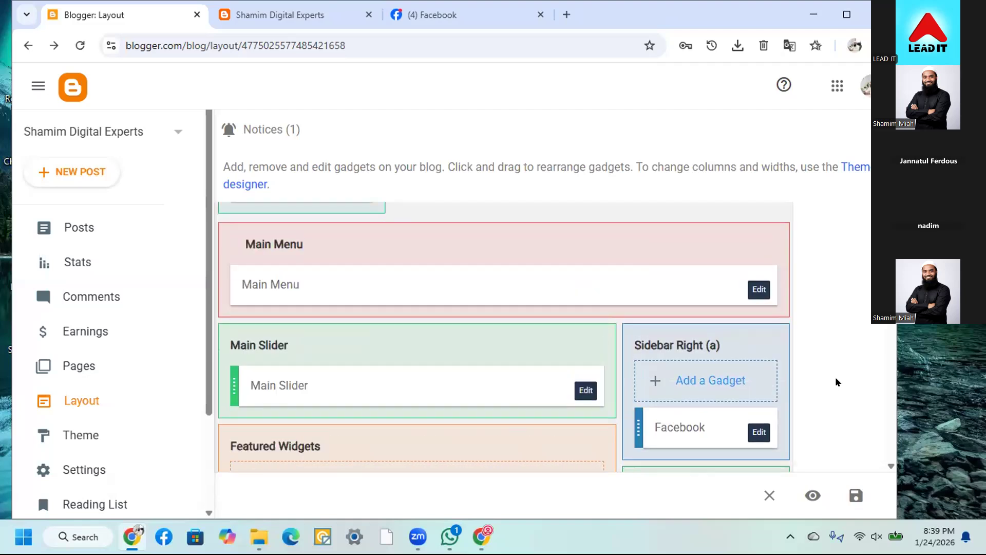
{"action": "scroll", "coordinate": [836, 377], "scroll_direction": "down", "scroll_amount": 3}
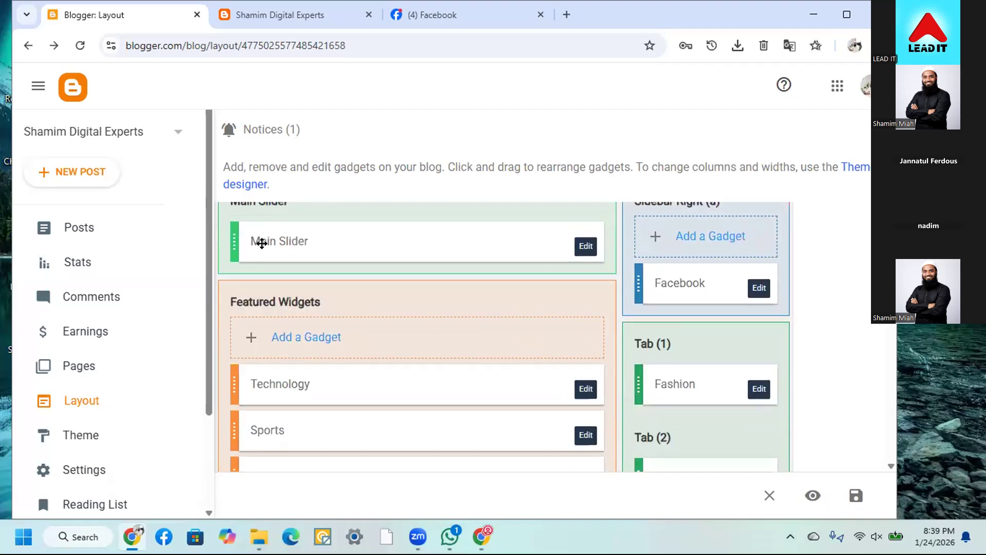
{"action": "left_click", "coordinate": [306, 13]}
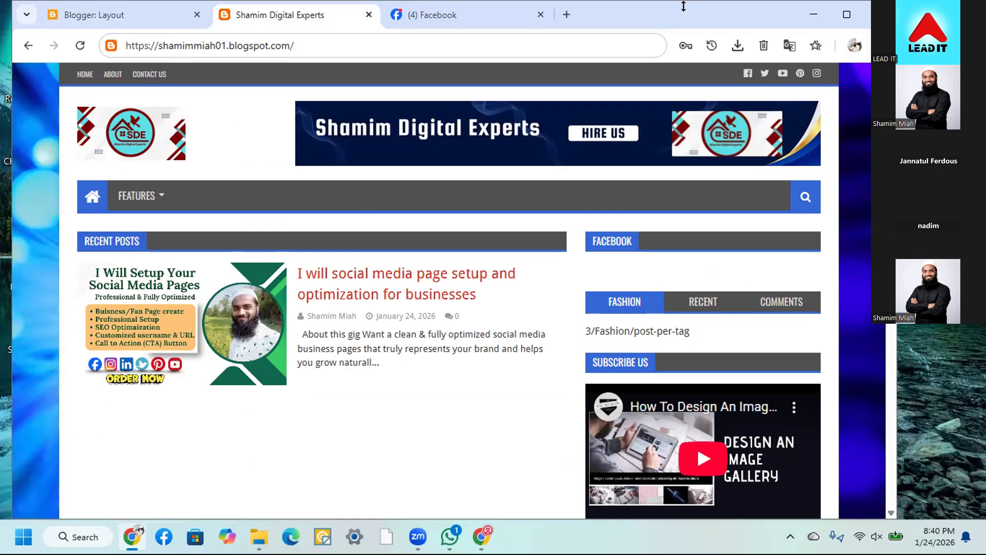
Replace the facebook link's site URL in the Social Footer's Social Media Icons gadget with the copied profile address, then save
{"action": "key", "text": "ctrl+shift+Tab"}
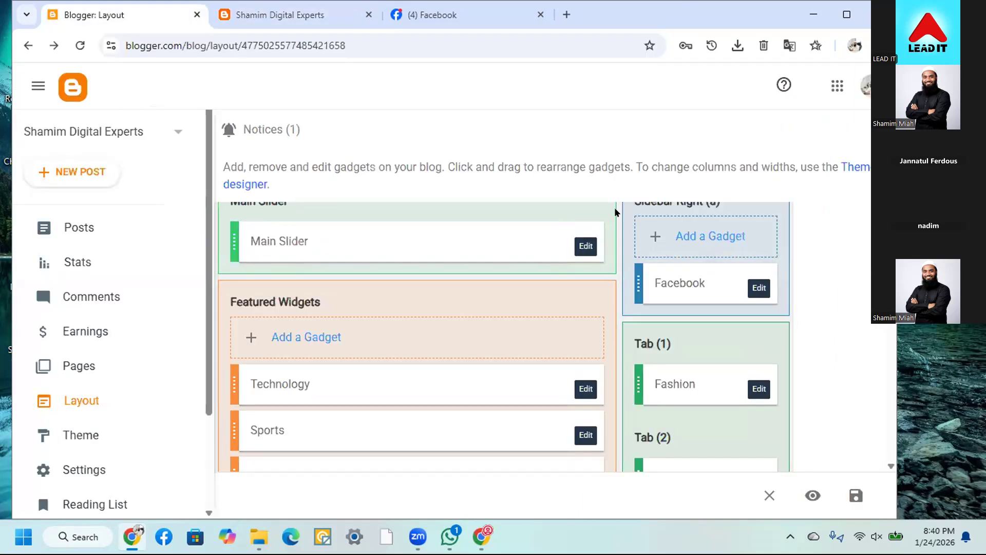
{"action": "scroll", "coordinate": [662, 375], "scroll_direction": "down", "scroll_amount": 10}
{"action": "scroll", "coordinate": [662, 380], "scroll_direction": "down", "scroll_amount": 5}
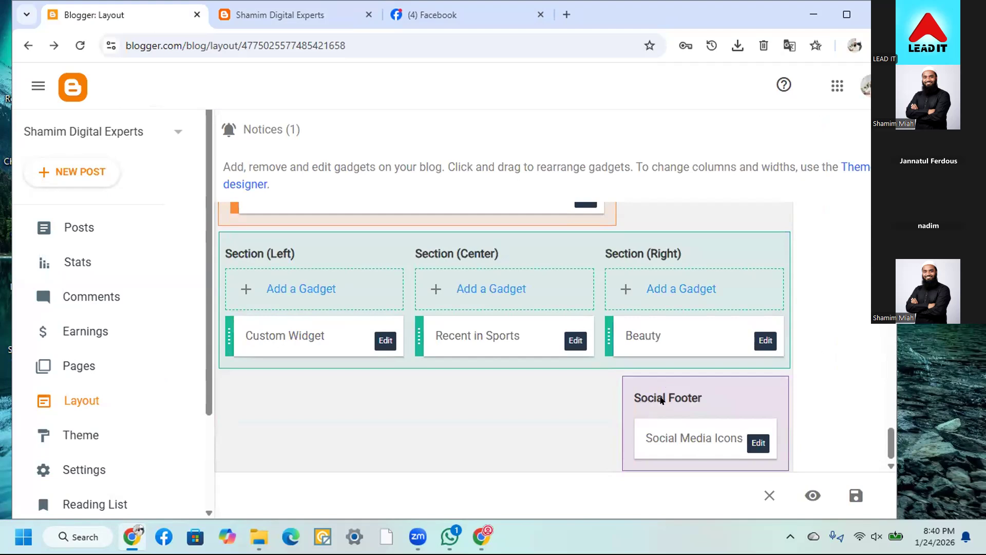
{"action": "left_click", "coordinate": [756, 444]}
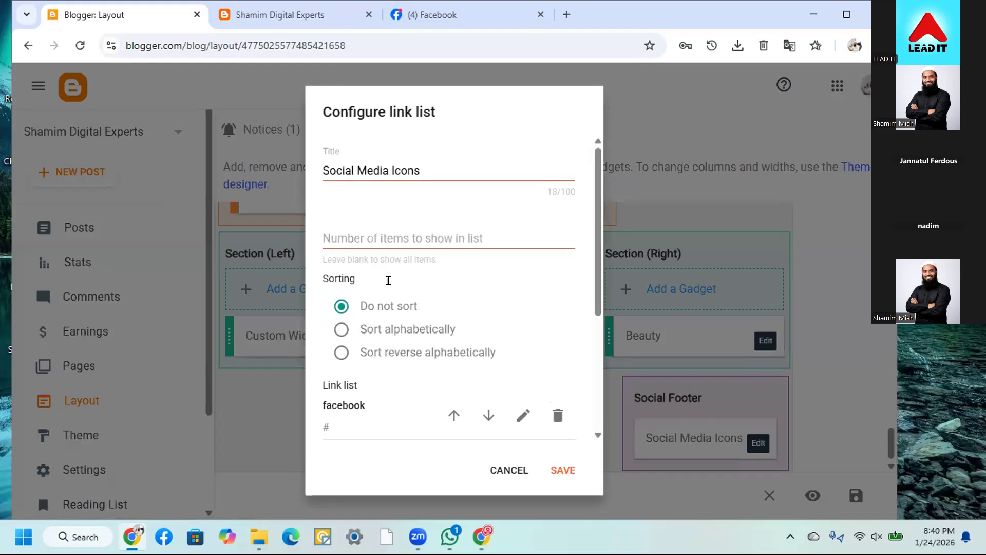
{"action": "scroll", "coordinate": [386, 329], "scroll_direction": "down", "scroll_amount": 3}
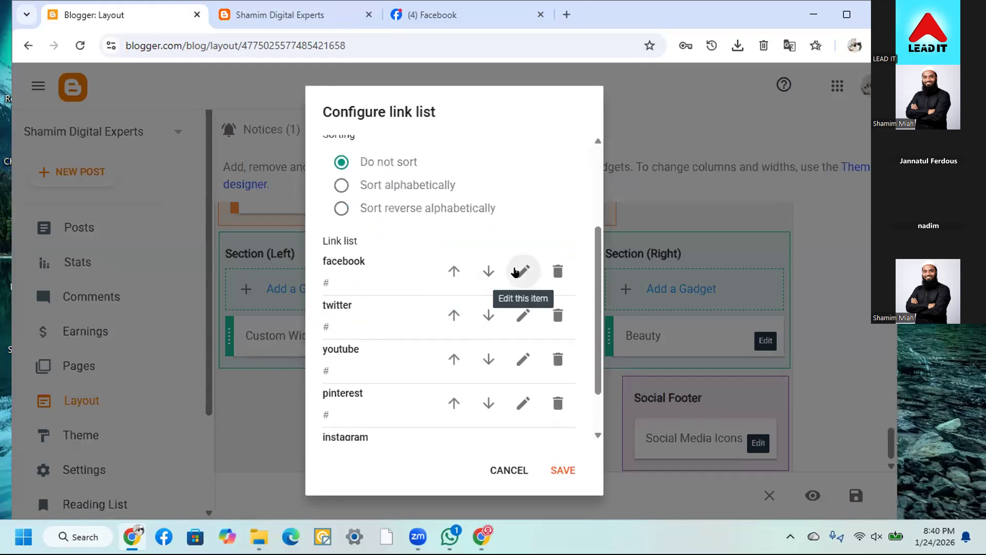
{"action": "left_click", "coordinate": [515, 271]}
{"action": "left_click", "coordinate": [346, 345]}
{"action": "key", "text": "ctrl+a"}
{"action": "type", "text": "https://www.facebook.com/shamimmiah01"}
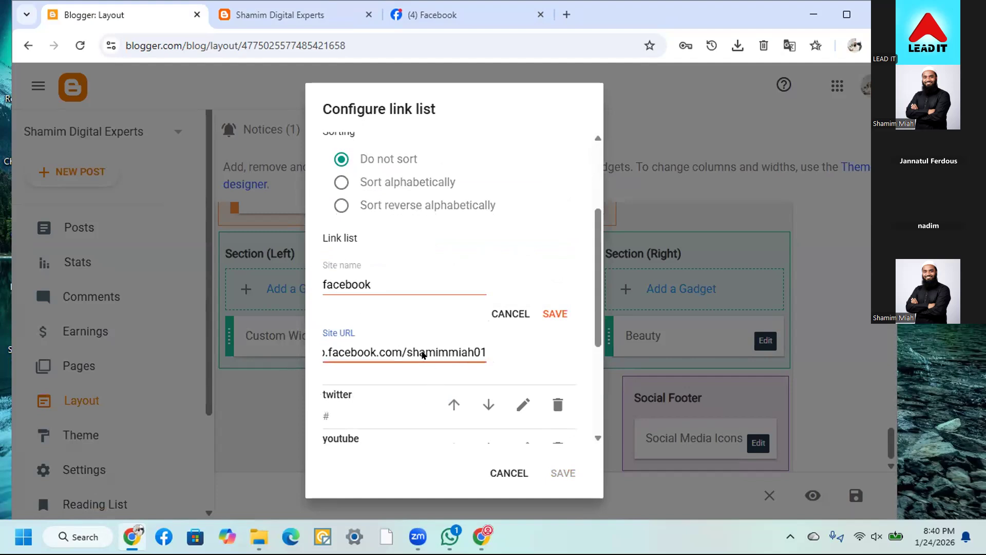
{"action": "left_click", "coordinate": [554, 312]}
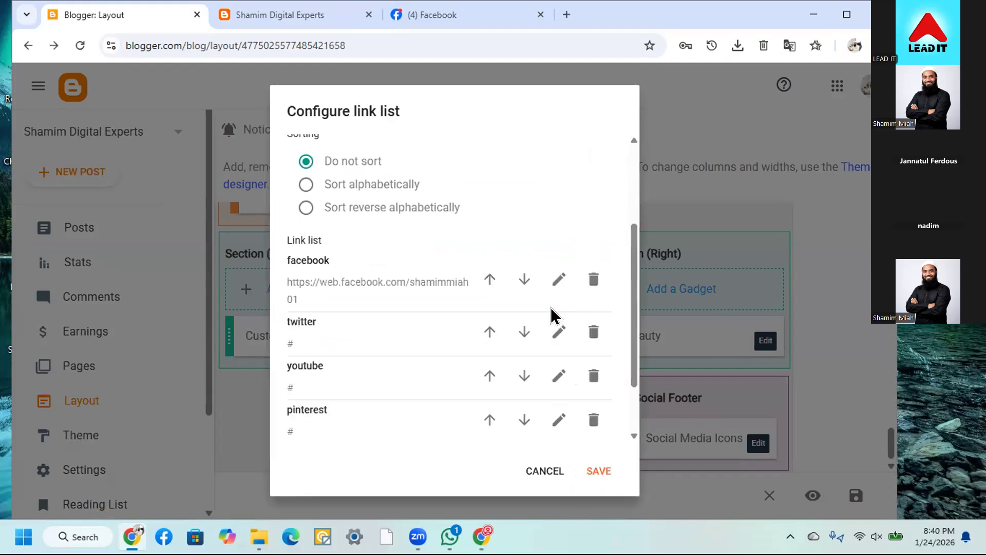
{"action": "left_click", "coordinate": [598, 470]}
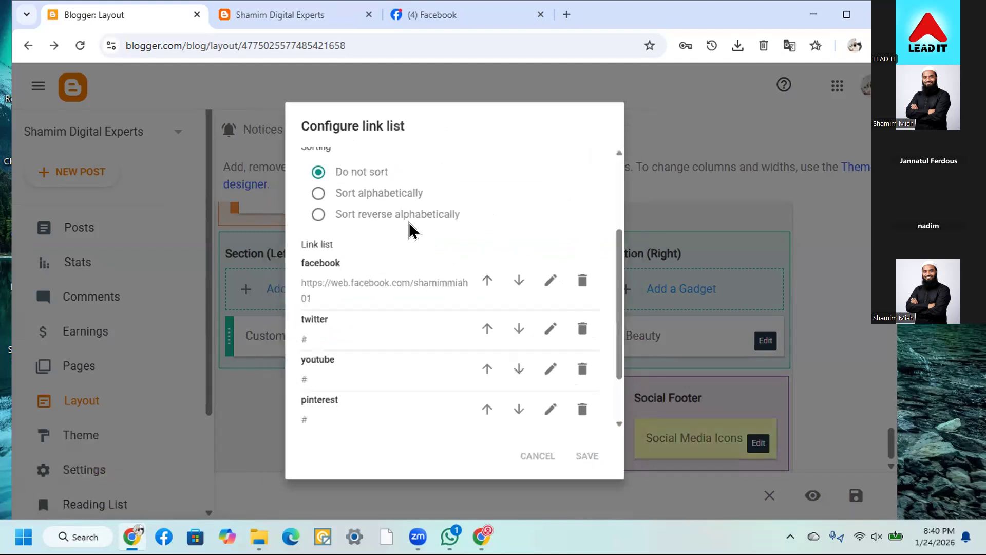
{"action": "left_click", "coordinate": [856, 495]}
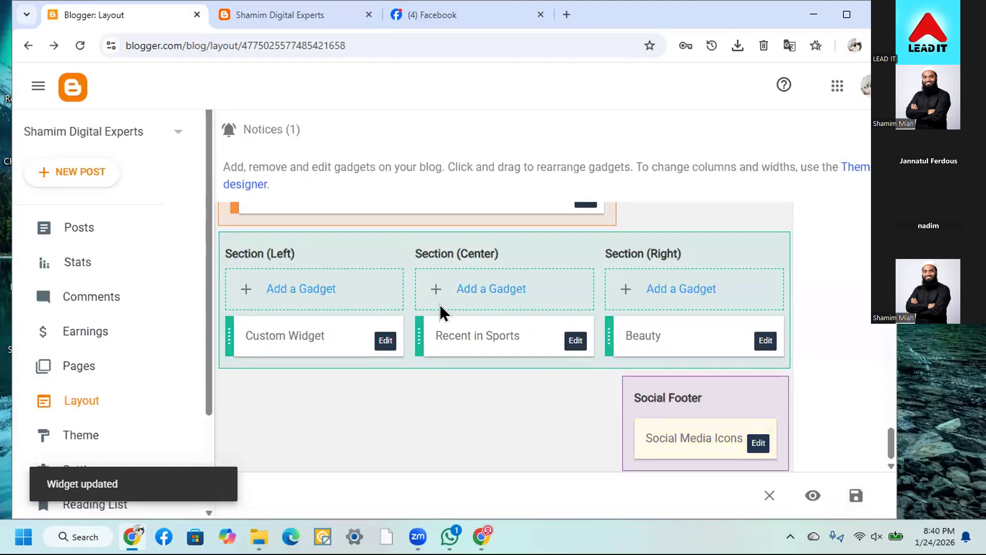
Reload the published blog and test its header Facebook icon in a new browser tab, closing the Facebook tabs
{"action": "left_click", "coordinate": [304, 14]}
{"action": "left_click", "coordinate": [79, 46]}
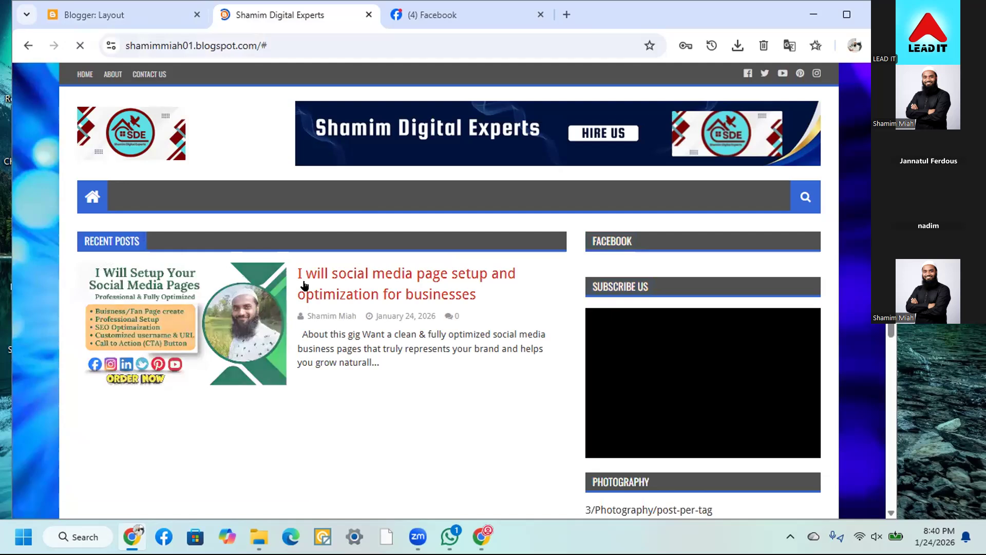
{"action": "right_click", "coordinate": [744, 72]}
{"action": "left_click", "coordinate": [778, 83]}
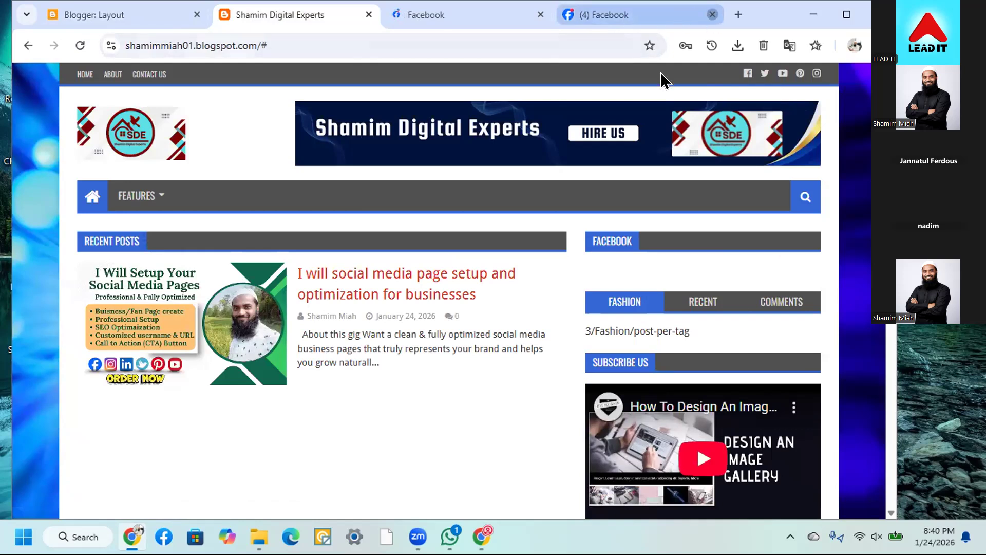
{"action": "left_click", "coordinate": [419, 15]}
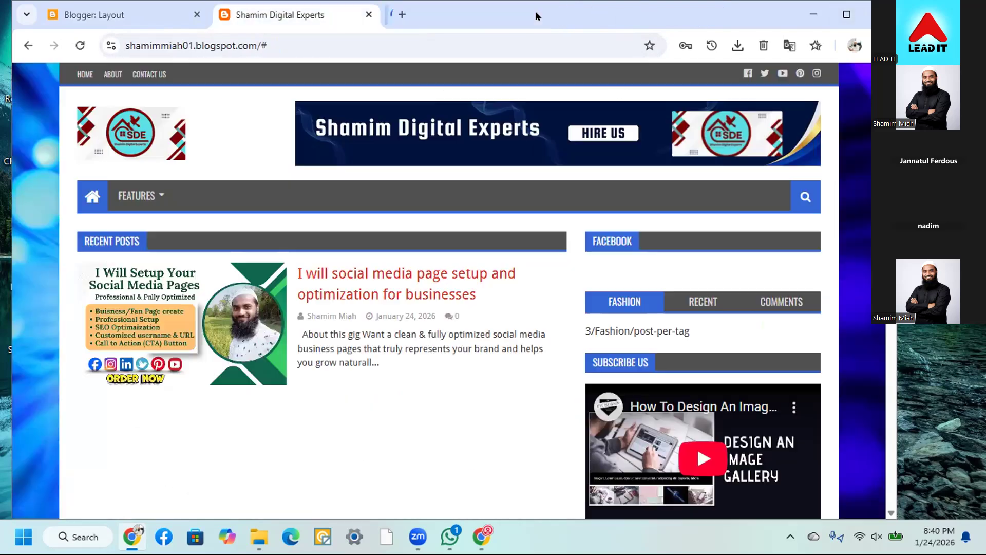
{"action": "left_click", "coordinate": [540, 14]}
Check the Contact Us link in the published blog's top menu alongside the Layout gadgets
{"action": "left_click", "coordinate": [101, 19]}
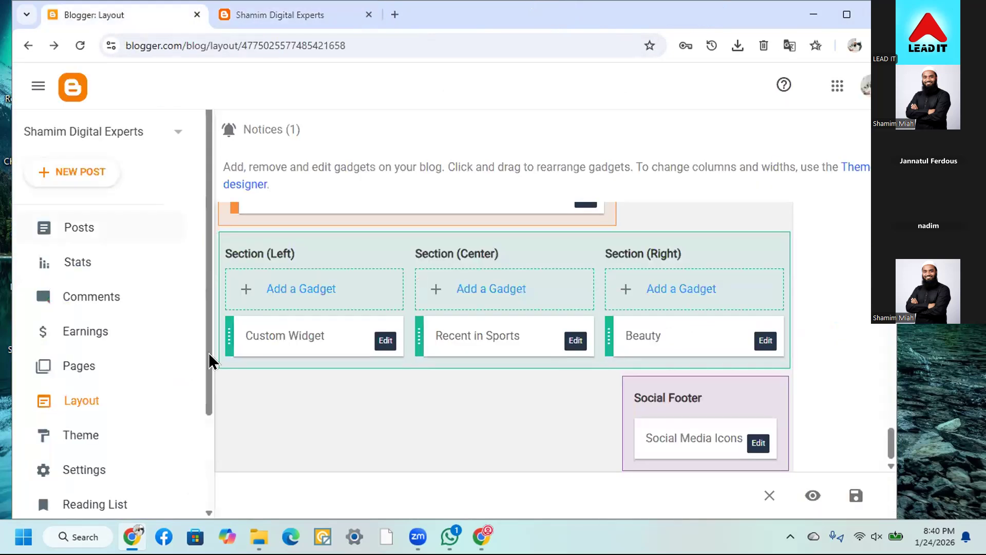
{"action": "scroll", "coordinate": [282, 432], "scroll_direction": "up", "scroll_amount": 5}
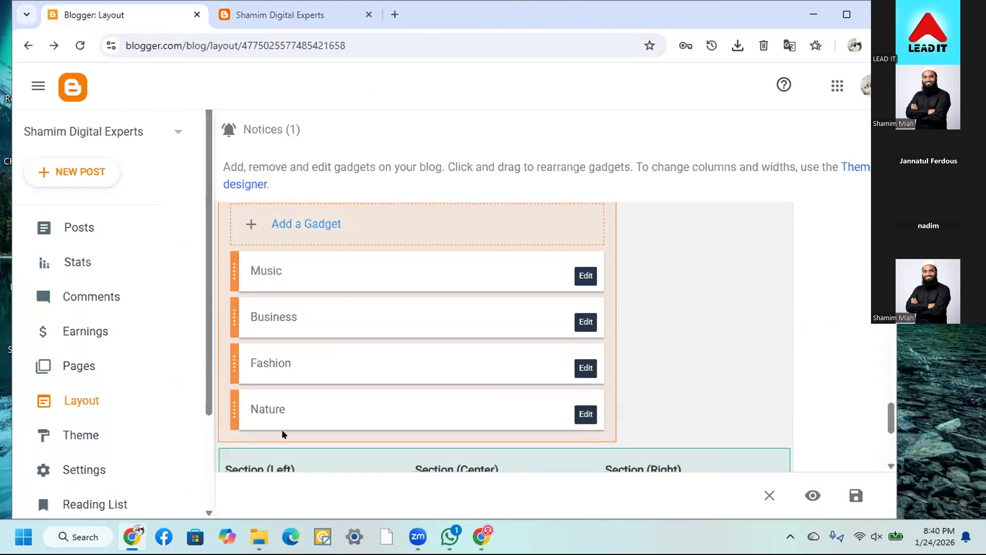
{"action": "scroll", "coordinate": [281, 429], "scroll_direction": "up", "scroll_amount": 10}
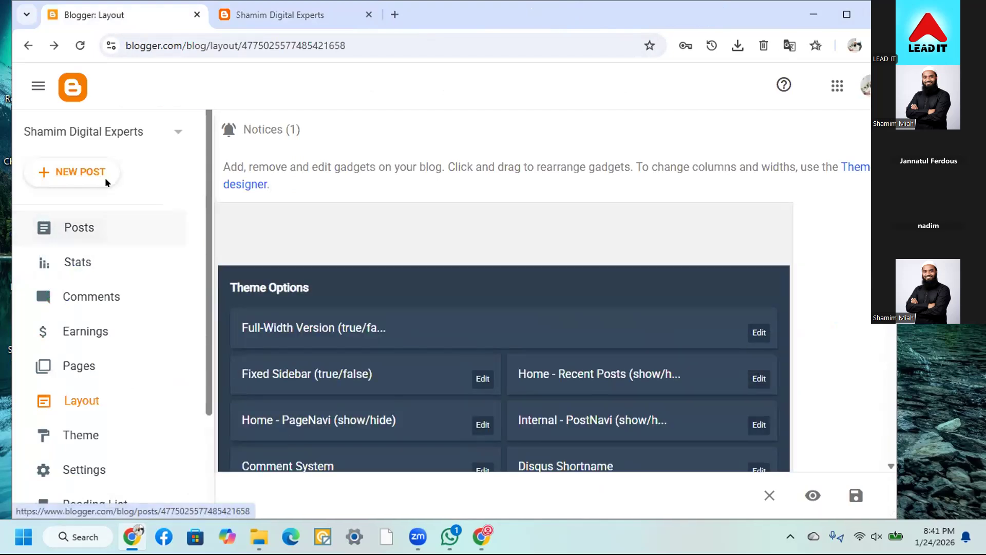
{"action": "left_click", "coordinate": [236, 15]}
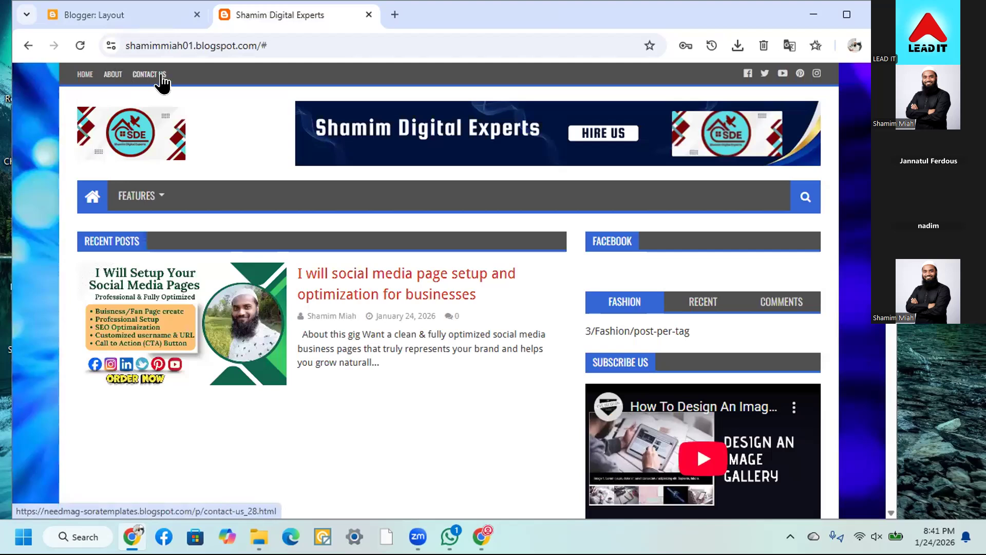
{"action": "left_click", "coordinate": [107, 15]}
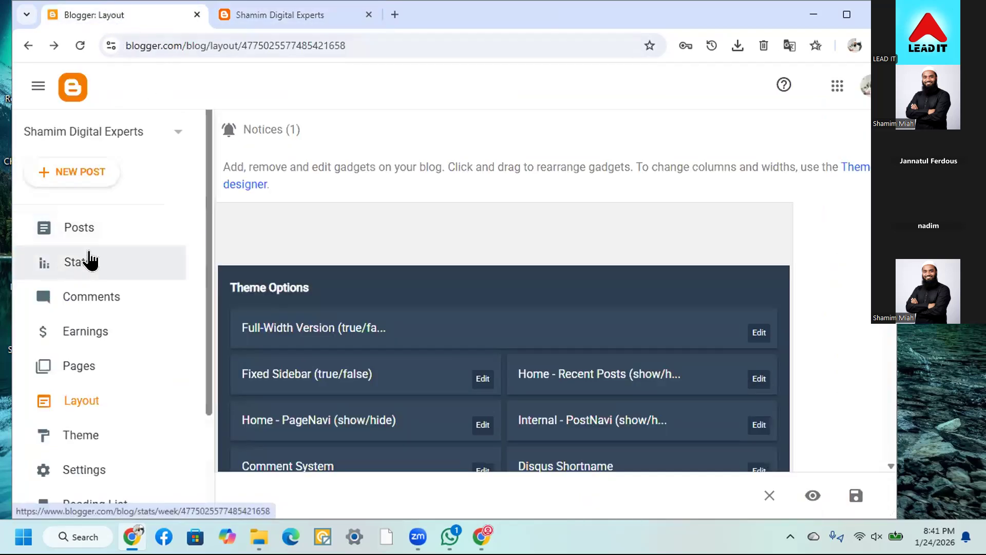
Create a new blog page titled "Privacy Policy" and start its empty body
{"action": "left_click", "coordinate": [94, 371]}
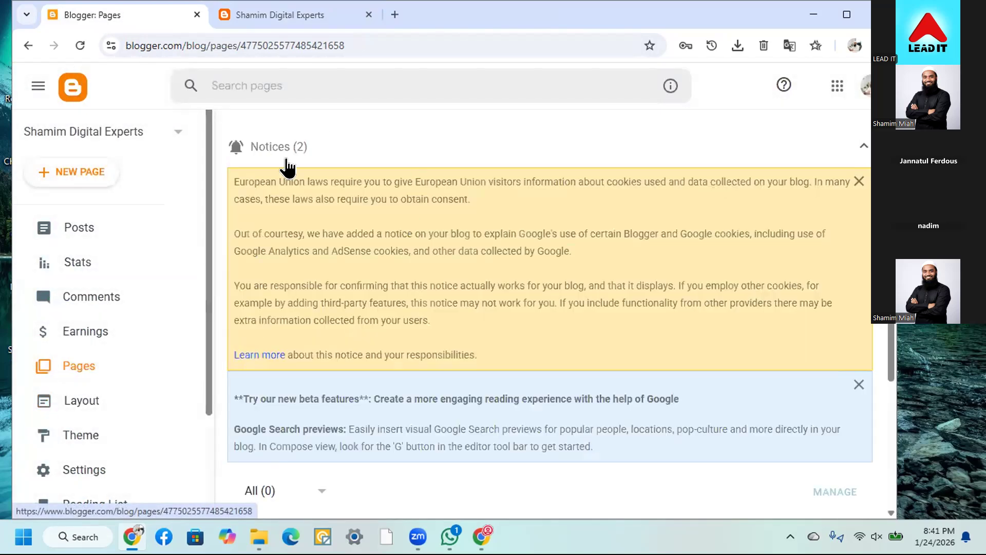
{"action": "left_click", "coordinate": [461, 155]}
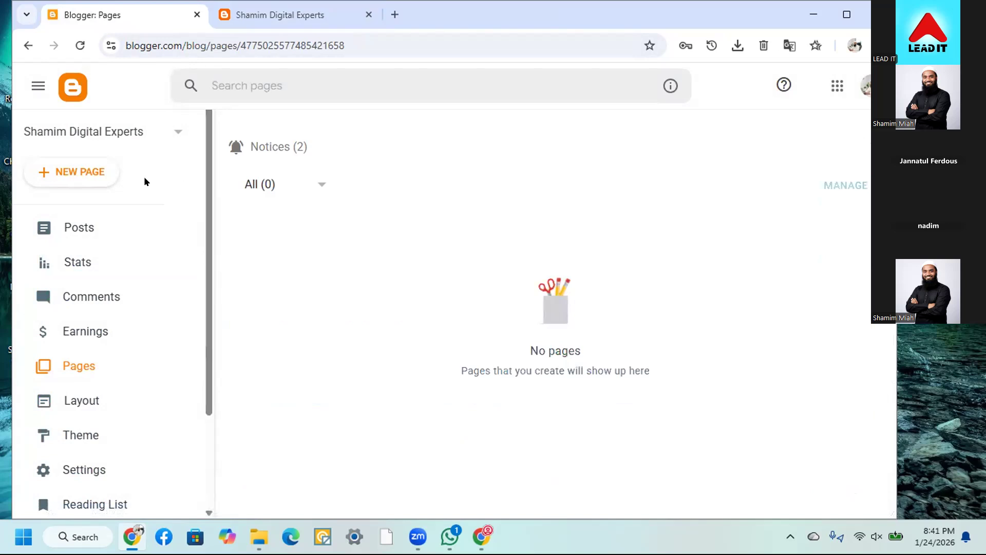
{"action": "left_click", "coordinate": [76, 170]}
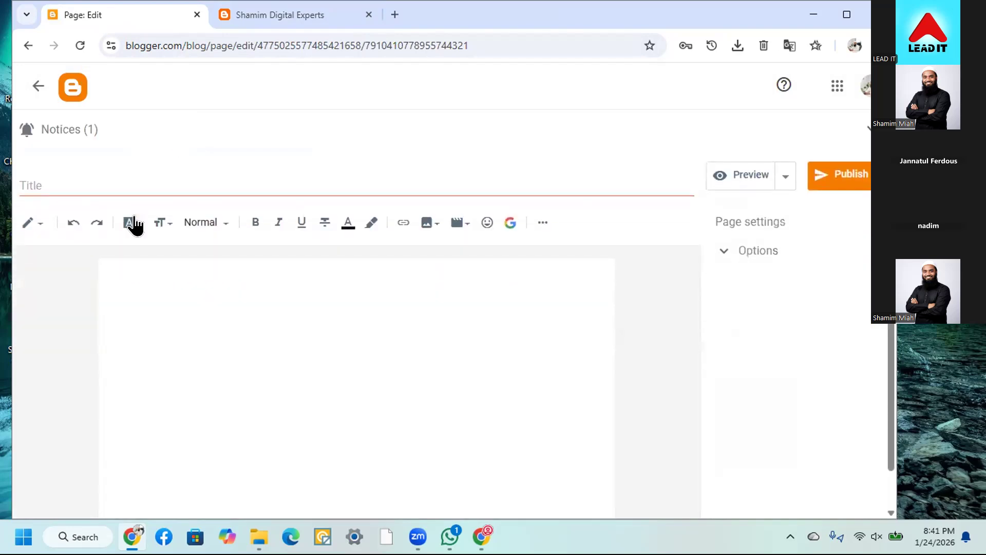
{"action": "left_click", "coordinate": [73, 182]}
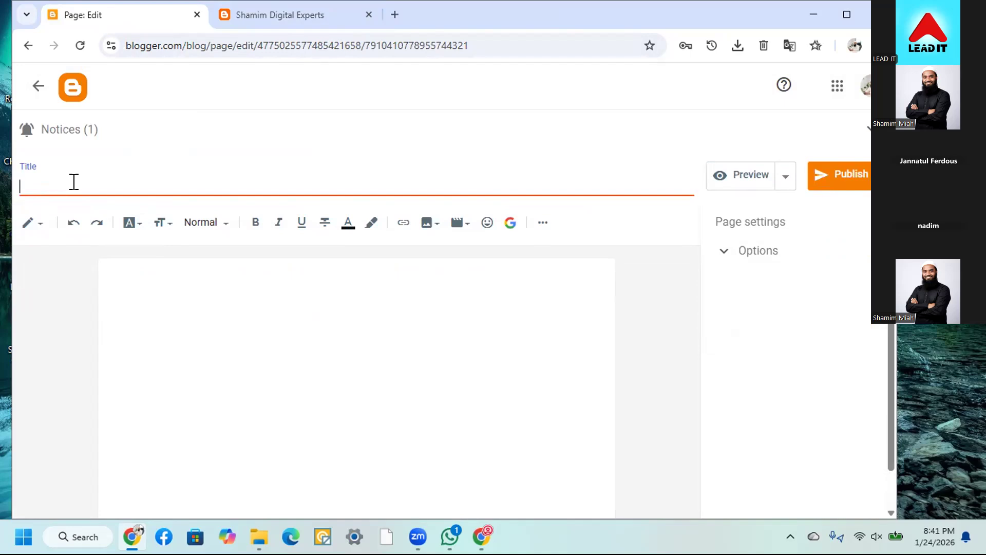
{"action": "type", "text": "Privacy Policy"}
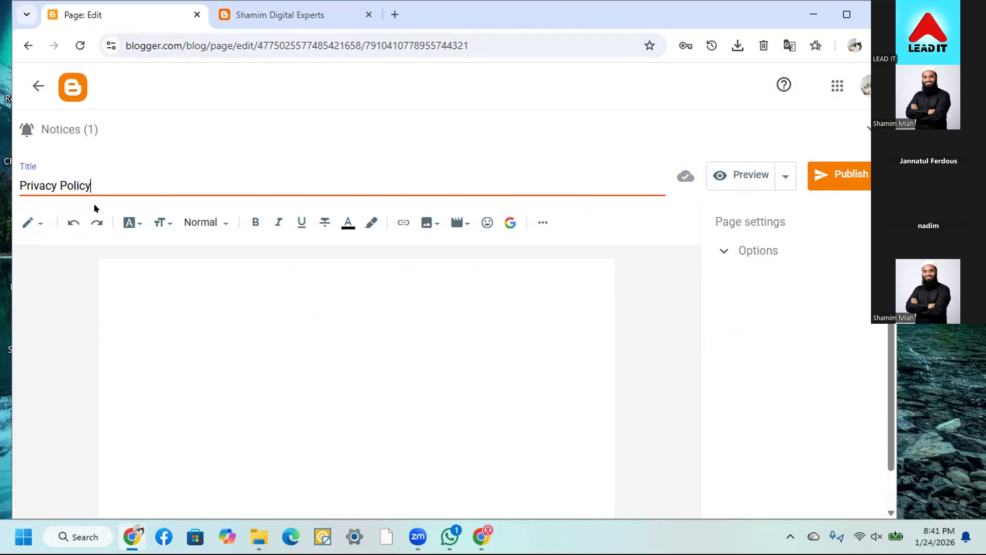
{"action": "key", "text": "BackSpace"}
{"action": "key", "text": "BackSpace"}
{"action": "key", "text": "BackSpace"}
{"action": "left_click", "coordinate": [122, 312]}
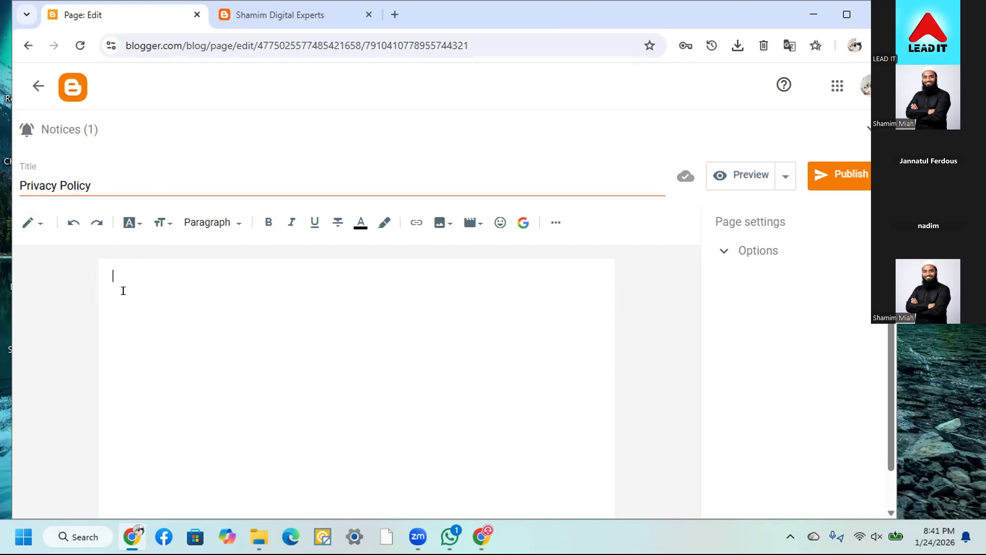
Open ChatGPT in a new browser tab and copy the published blog's home page address
{"action": "left_click", "coordinate": [395, 15]}
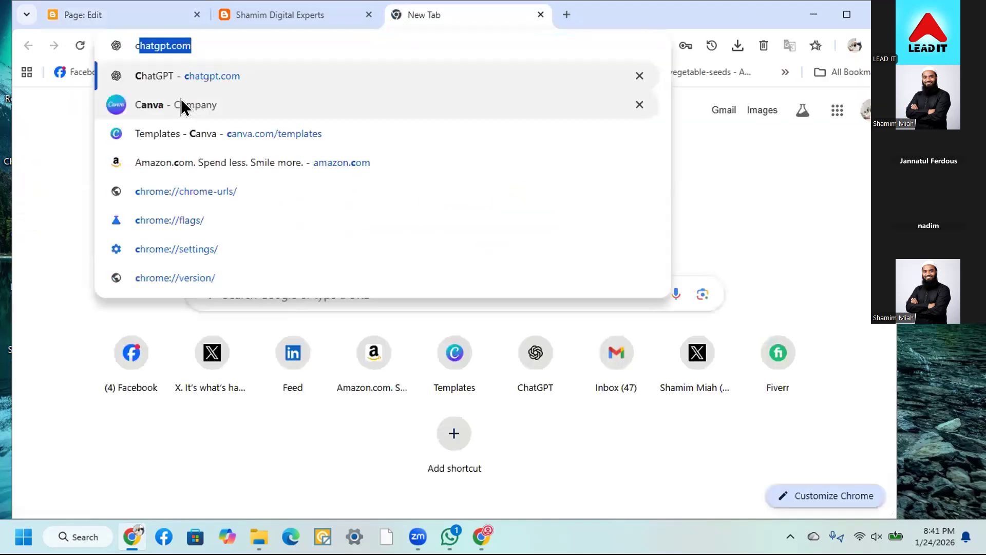
{"action": "left_click", "coordinate": [146, 81]}
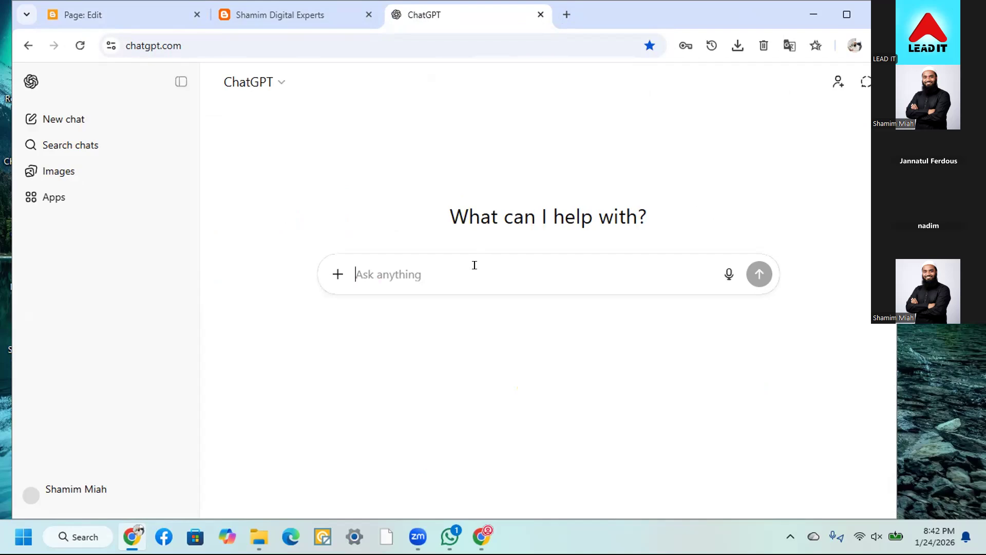
{"action": "left_click", "coordinate": [283, 16]}
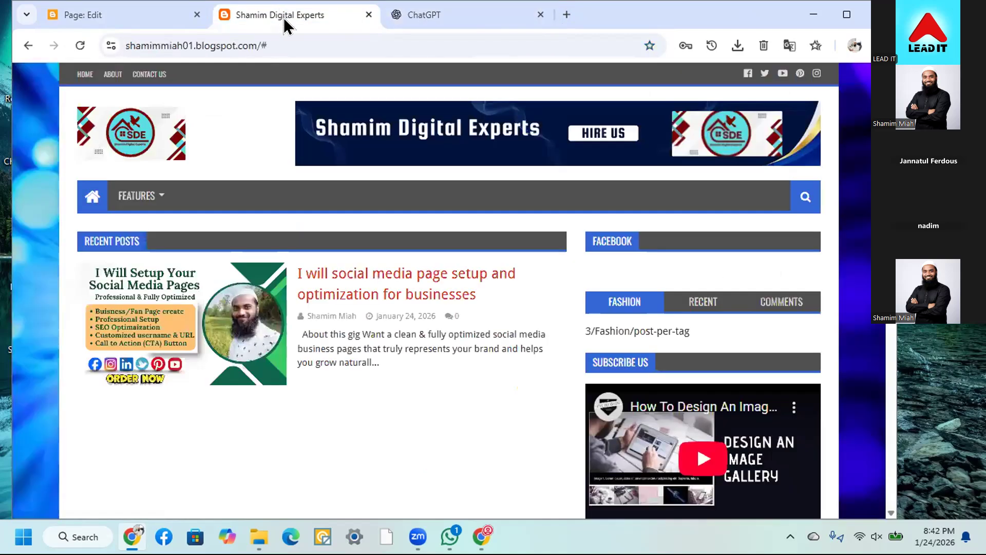
{"action": "left_click", "coordinate": [242, 45]}
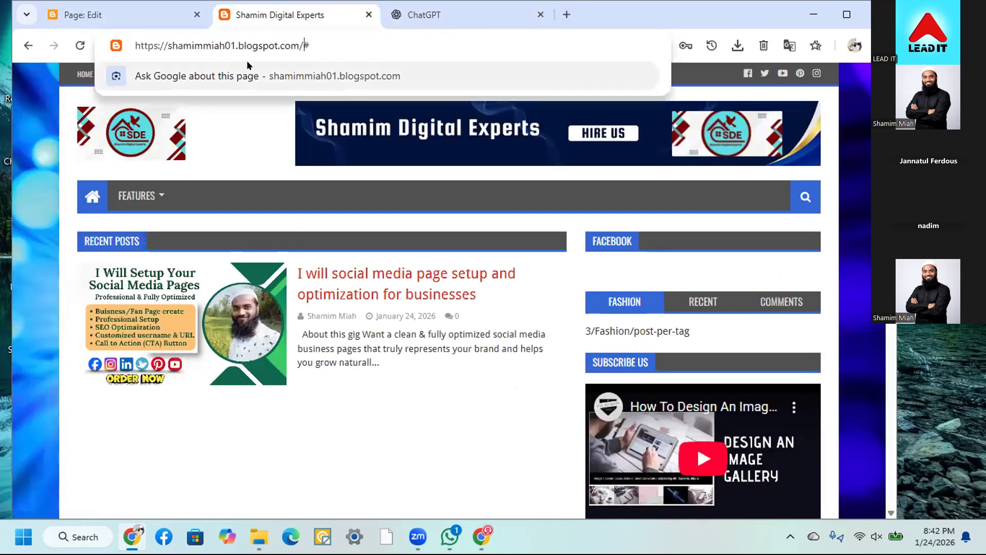
{"action": "left_click", "coordinate": [61, 96]}
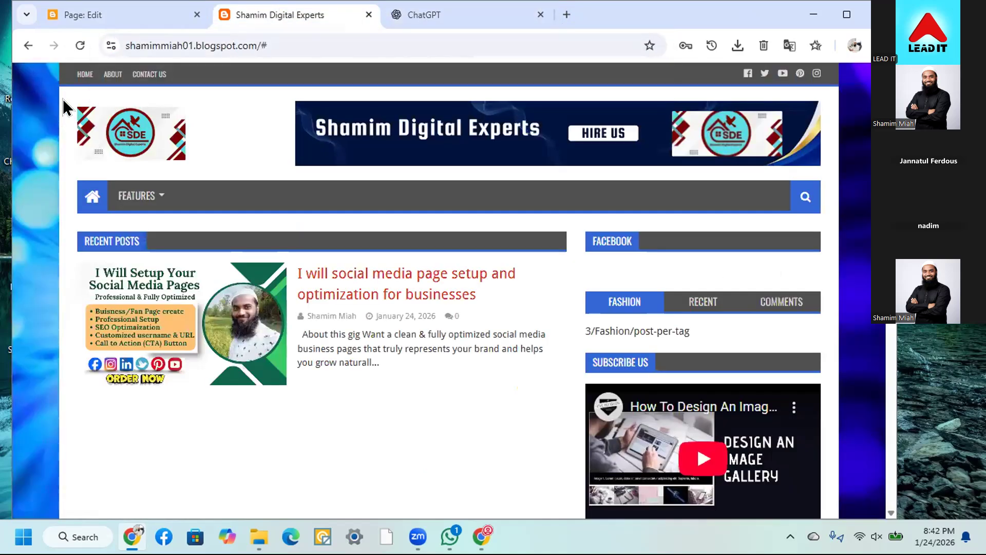
{"action": "left_click", "coordinate": [78, 75]}
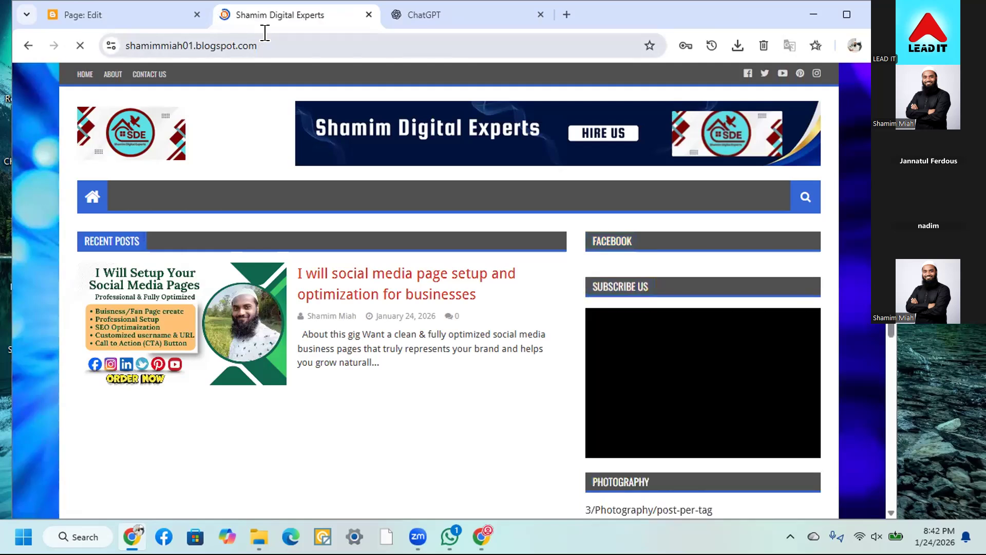
{"action": "left_click", "coordinate": [281, 34]}
{"action": "left_click", "coordinate": [282, 33]}
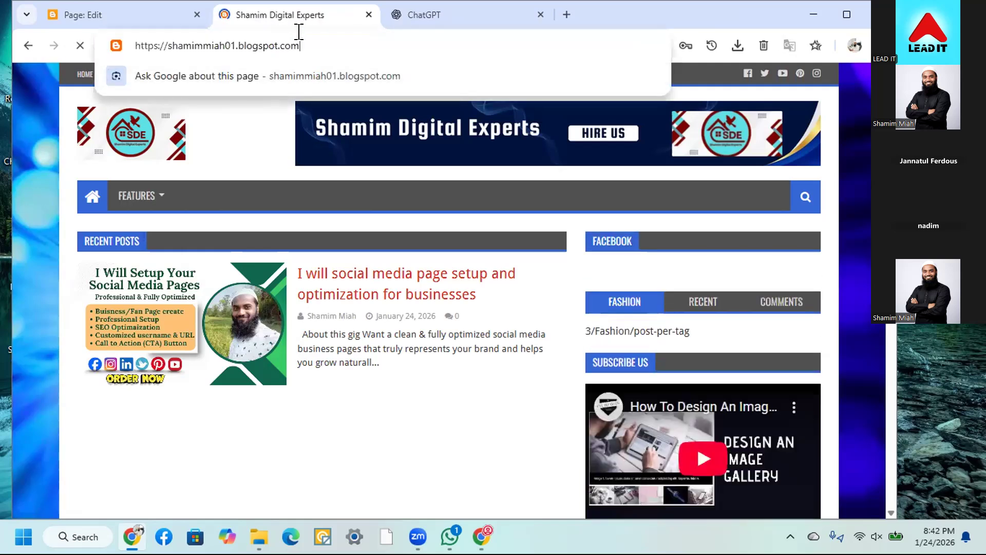
{"action": "left_click_drag", "start_coordinate": [299, 33], "coordinate": [73, 34]}
{"action": "right_click", "coordinate": [164, 45]}
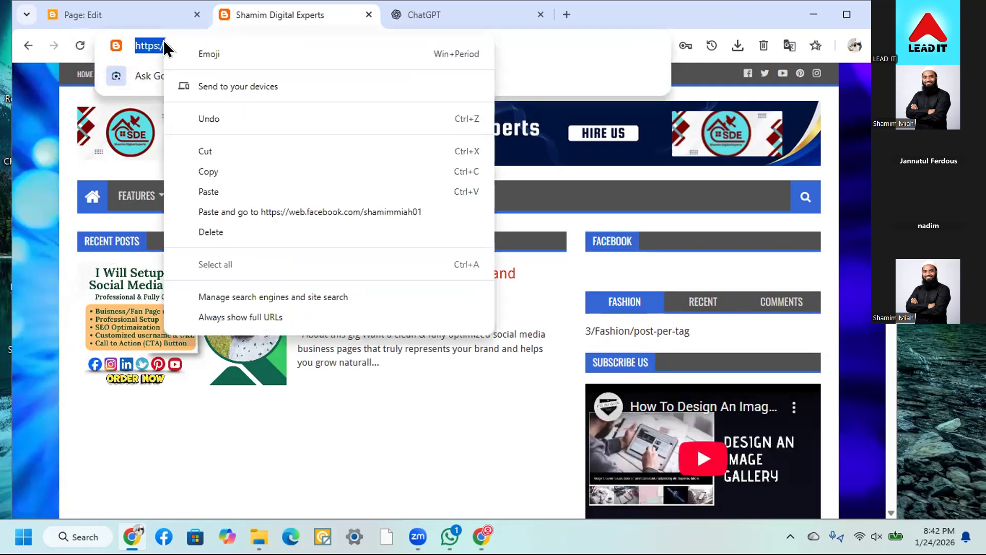
{"action": "left_click", "coordinate": [282, 166]}
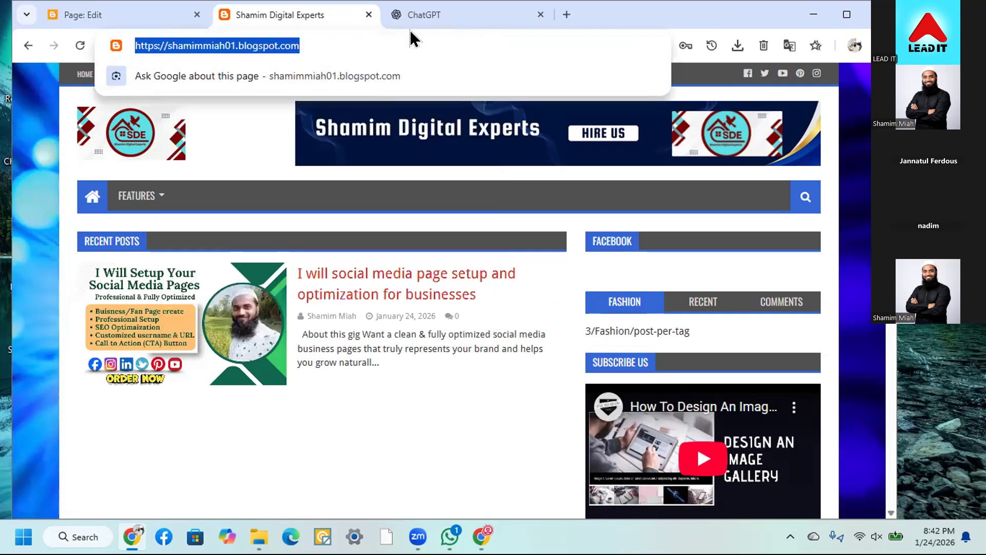
Begin a ChatGPT prompt with "amr website er name" followed by the copied blog address and a line break
{"action": "left_click", "coordinate": [411, 16]}
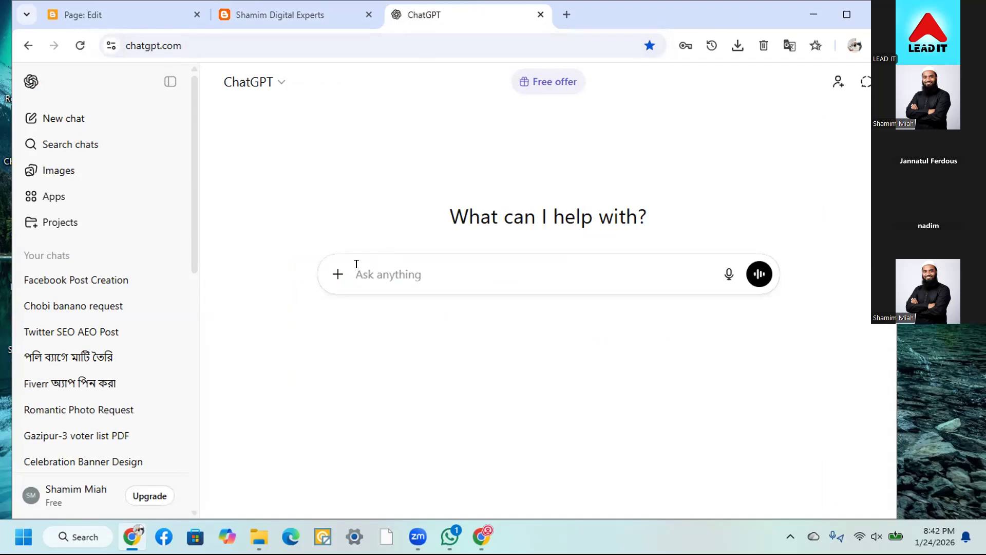
{"action": "type", "text": "amr website er"}
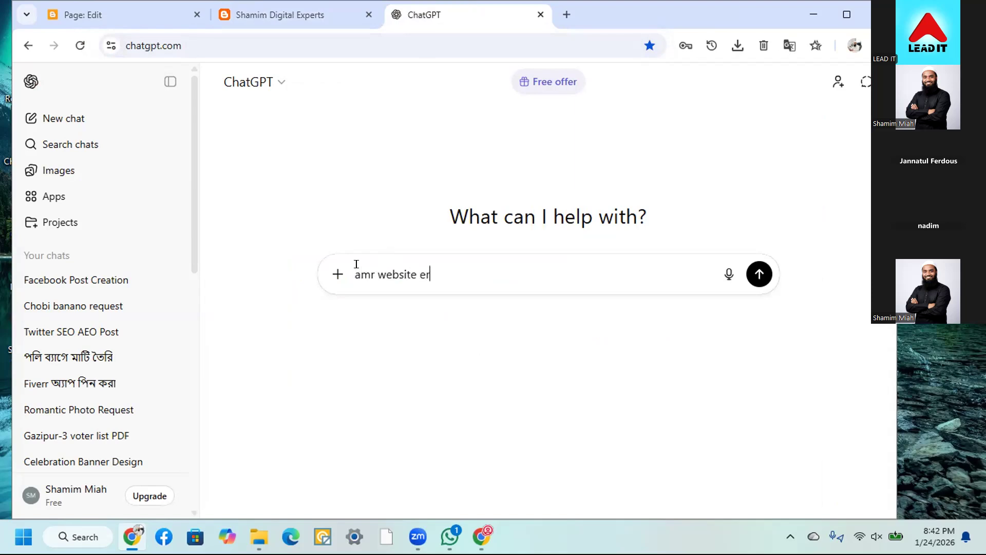
{"action": "type", "text": " name"}
{"action": "key", "text": "ctrl+v"}
{"action": "key", "text": "shift+Return"}
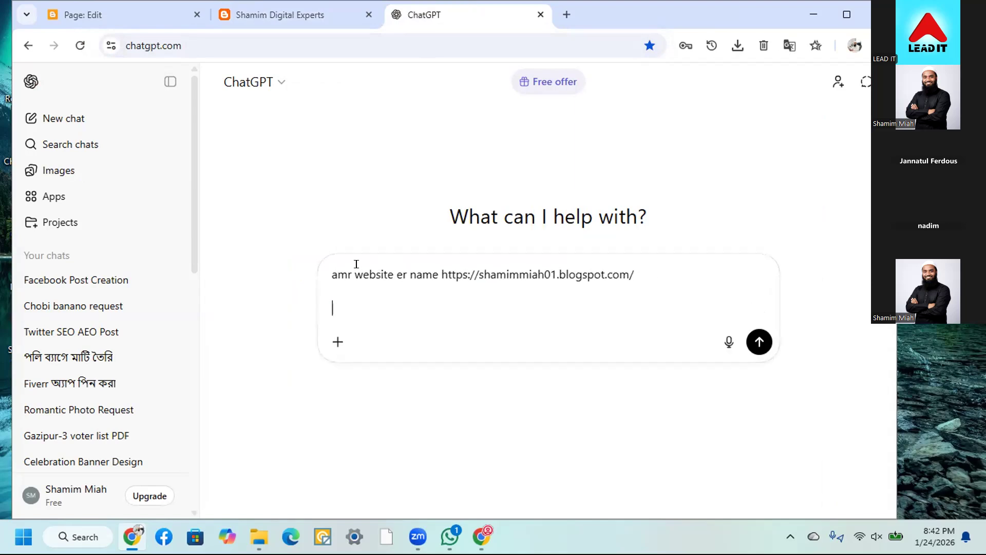
{"action": "type", "text": "ami ew"}
{"action": "key", "text": "BackSpace"}
{"action": "key", "text": "BackSpace"}
{"action": "type", "text": "website"}
{"action": "key", "text": "BackSpace"}
{"action": "key", "text": "BackSpace"}
{"action": "key", "text": "BackSpace"}
{"action": "key", "text": "BackSpace"}
{"action": "key", "text": "BackSpace"}
{"action": "key", "text": "BackSpace"}
{"action": "key", "text": "BackSpace"}
{"action": "key", "text": "BackSpace"}
{"action": "key", "text": "BackSpace"}
{"action": "key", "text": "BackSpace"}
Add the prompt line "eita amr portfolio website r baniyechi ami 24 january 2026", followed by a blank line
{"action": "type", "text": "e9"}
{"action": "type", "text": "ita am"}
{"action": "type", "text": "r port"}
{"action": "type", "text": "folio"}
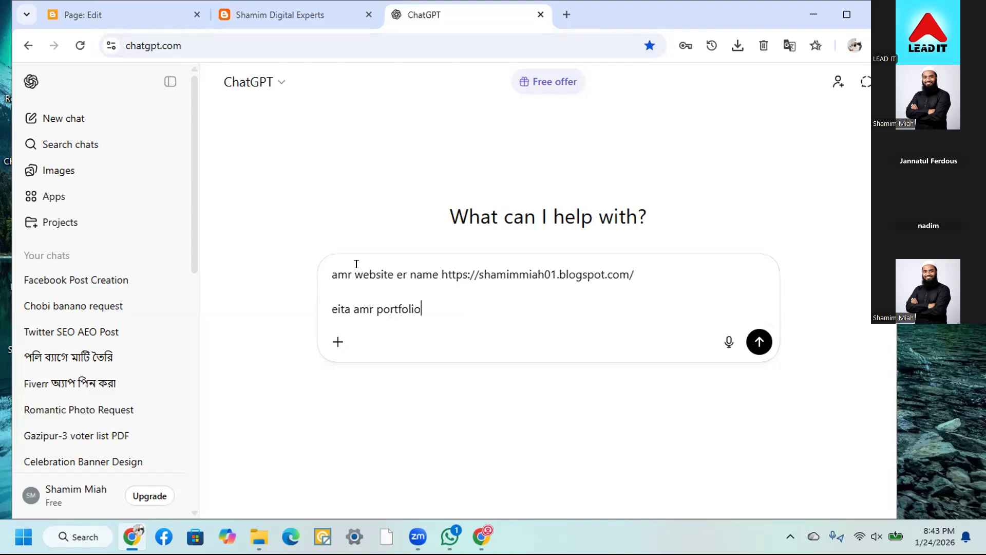
{"action": "type", "text": " website r baniyechi ami"}
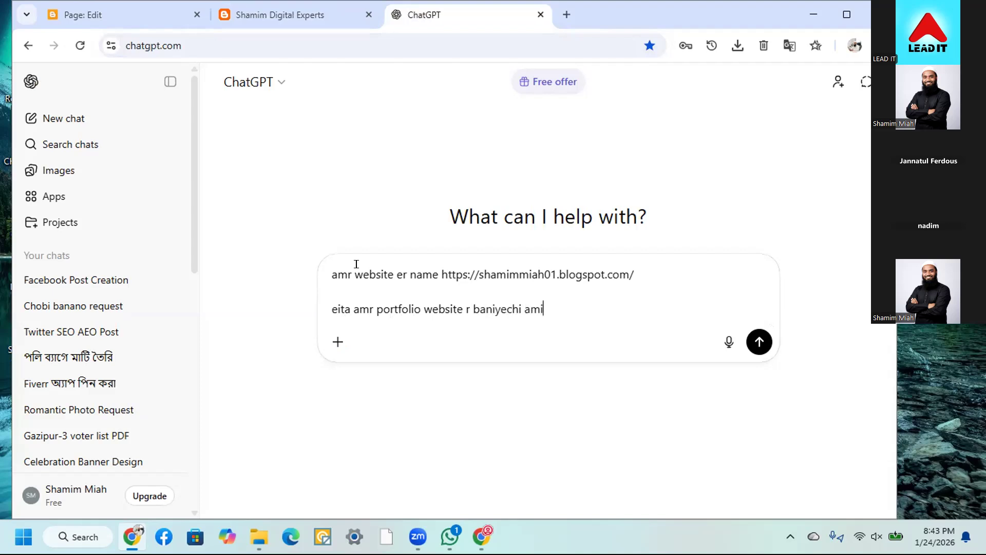
{"action": "type", "text": " 24 january 2026"}
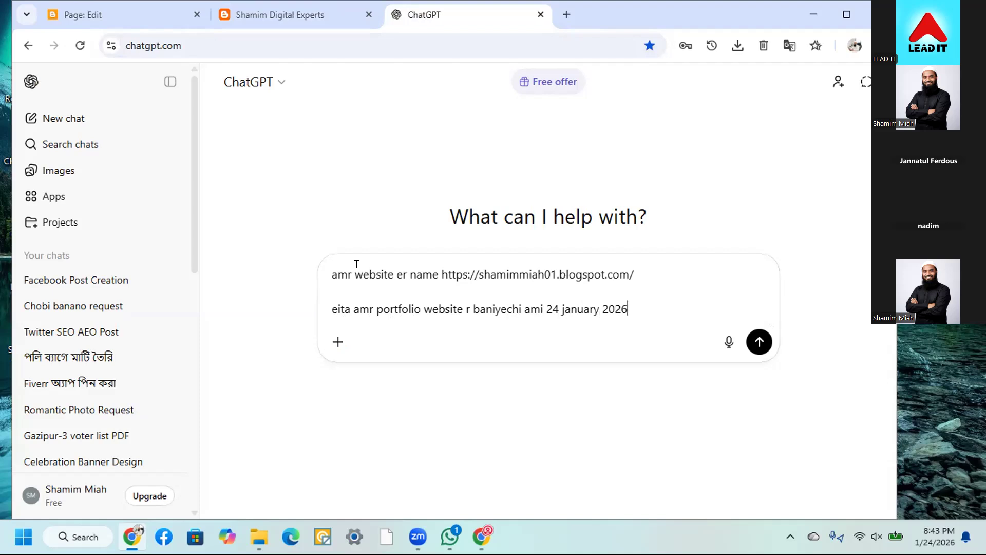
{"action": "key", "text": "shift+Return"}
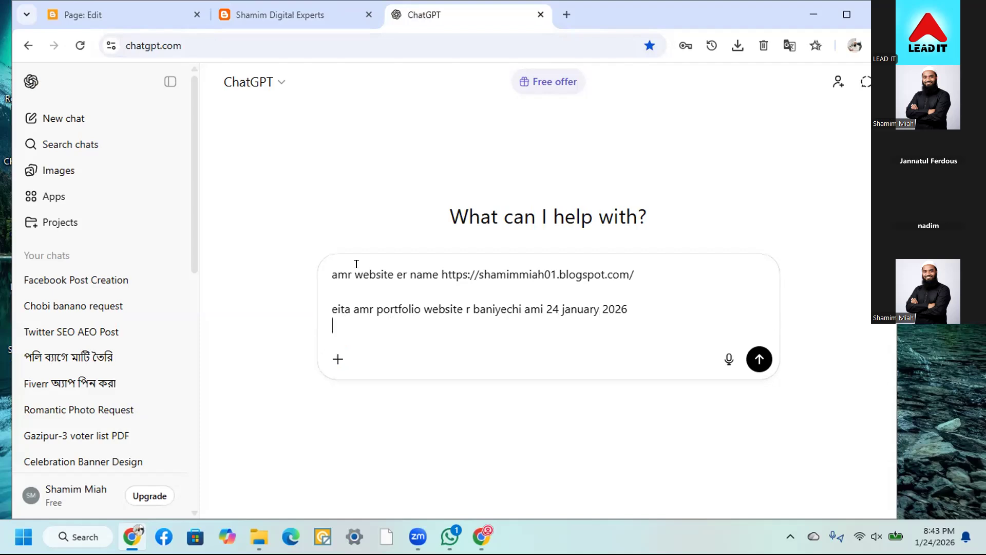
{"action": "key", "text": "shift+Return"}
Add the prompt request "amr ei page er jonno ekta valo r effective privacy Policy baniye dao."
{"action": "type", "text": "a"}
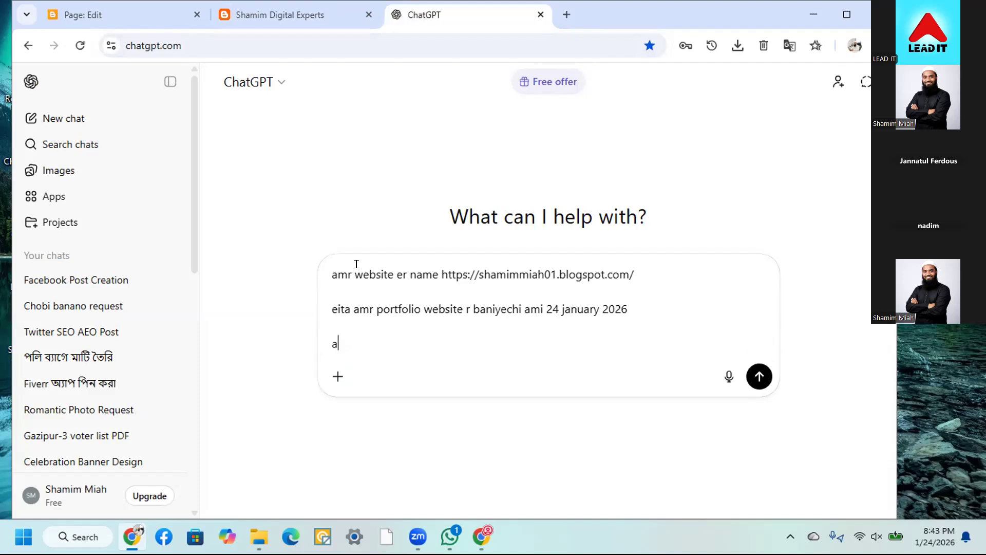
{"action": "type", "text": "mr ei page er jo"}
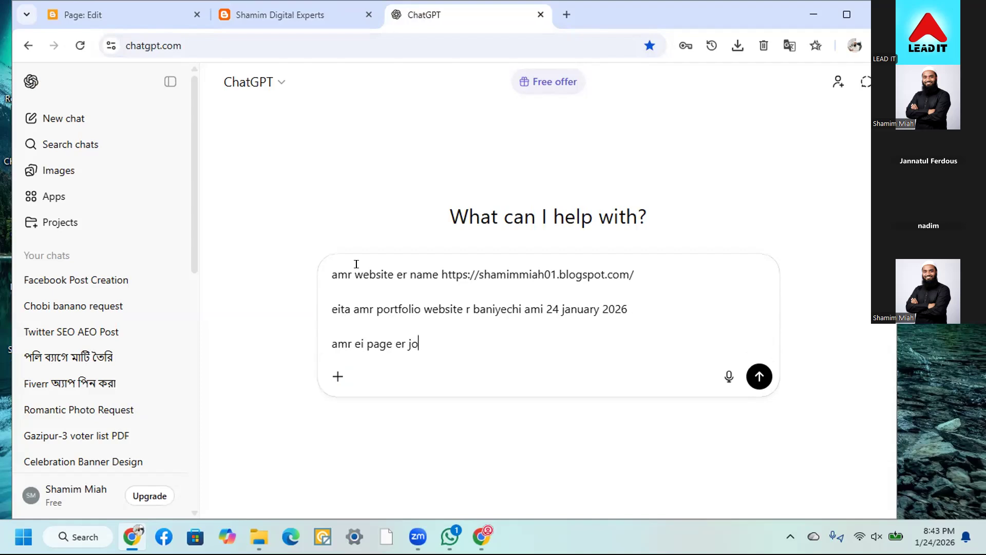
{"action": "type", "text": "nno ekta valo r effective "}
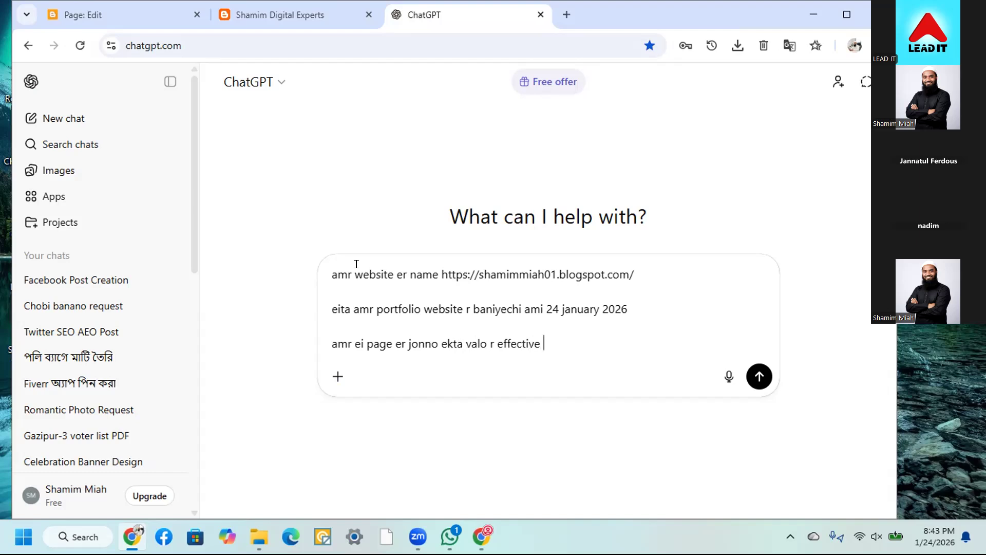
{"action": "type", "text": "privacy Policy baniye dao."}
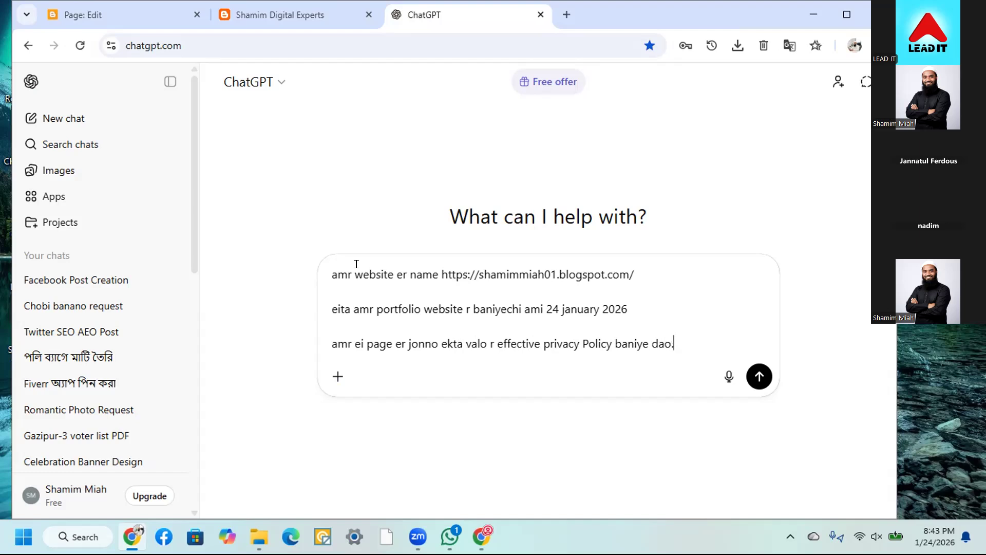
Start a new prompt line giving the owner's full name after "amr name", followed by "r amr Ei website er name"
{"action": "key", "text": "shift+Return"}
{"action": "type", "text": "amr "}
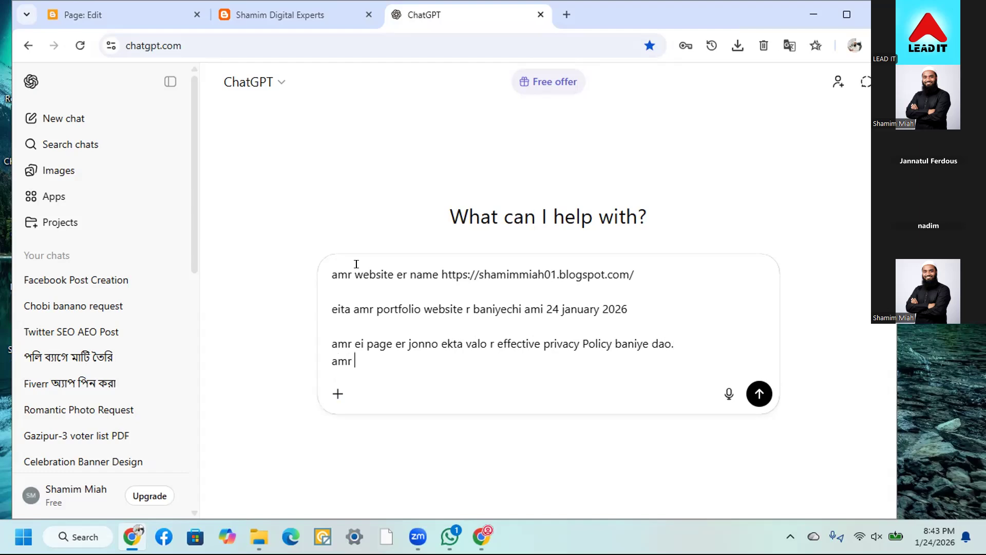
{"action": "type", "text": "name Shamim Miah"}
{"action": "key", "text": "BackSpace"}
{"action": "key", "text": "BackSpace"}
{"action": "type", "text": "ah"}
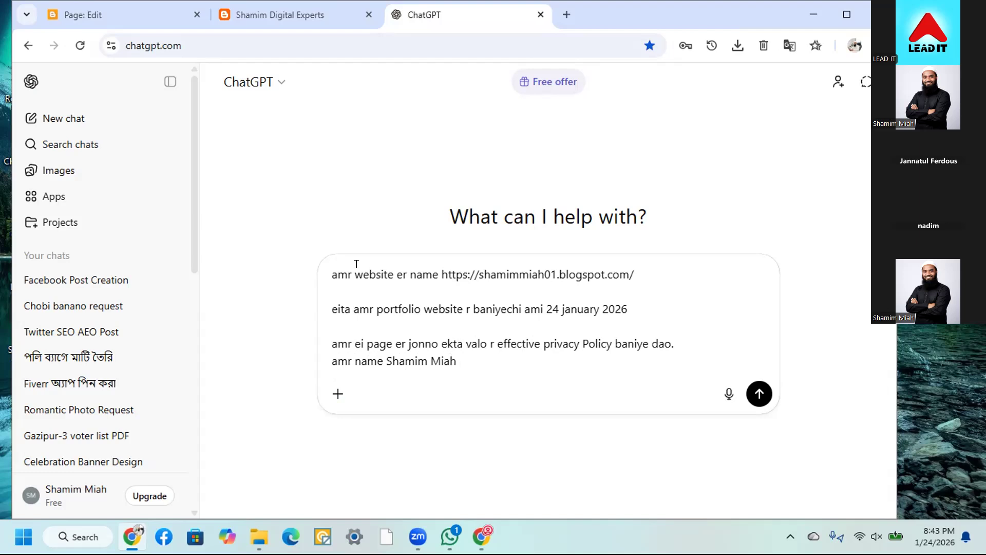
{"action": "type", "text": " r amr pa"}
{"action": "key", "text": "BackSpace"}
{"action": "key", "text": "BackSpace"}
{"action": "type", "text": "B"}
{"action": "key", "text": "BackSpace"}
{"action": "type", "text": "Ein we"}
{"action": "key", "text": "BackSpace"}
{"action": "key", "text": "BackSpace"}
{"action": "type", "text": "w"}
{"action": "key", "text": "BackSpace"}
{"action": "key", "text": "BackSpace"}
{"action": "key", "text": "BackSpace"}
{"action": "type", "text": "website er name "}
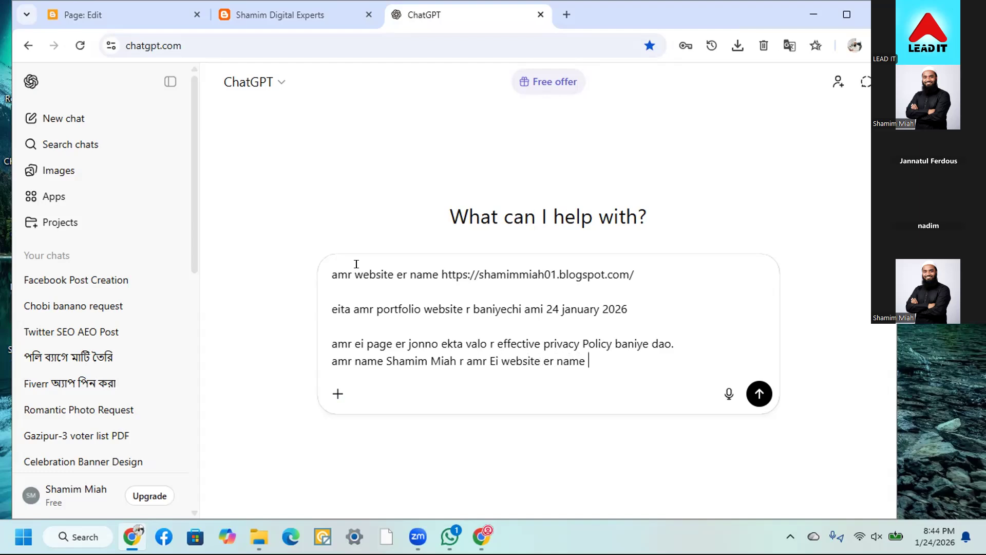
Finish the prompt with the blog's name, ending in "digital Experts", and send it to ChatGPT
{"action": "type", "text": "Shamim M"}
{"action": "type", "text": "iah Ex"}
{"action": "type", "text": "pers"}
{"action": "key", "text": "BackSpace"}
{"action": "key", "text": "BackSpace"}
{"action": "key", "text": "BackSpace"}
{"action": "key", "text": "BackSpace"}
{"action": "key", "text": "BackSpace"}
{"action": "key", "text": "BackSpace"}
{"action": "key", "text": "BackSpace"}
{"action": "key", "text": "BackSpace"}
{"action": "type", "text": "digital"}
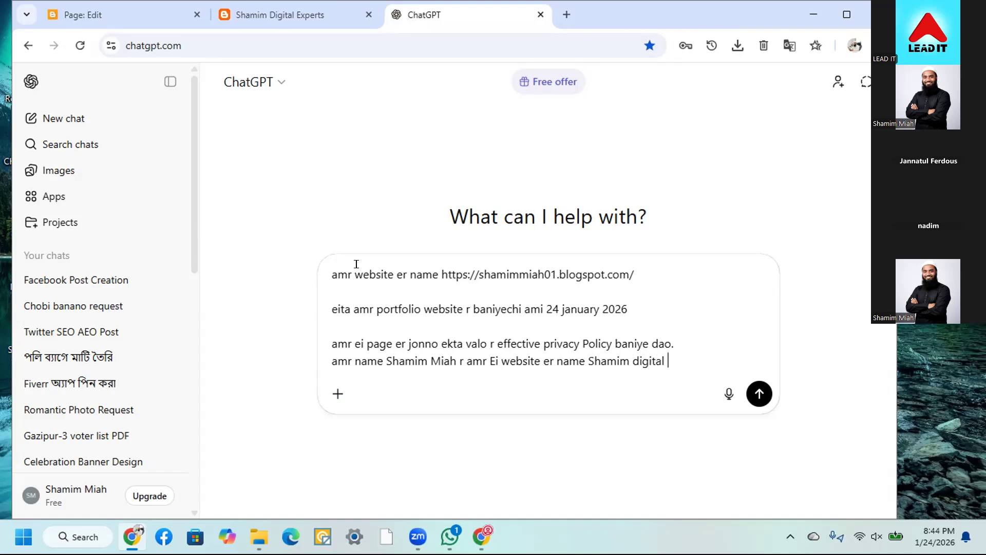
{"action": "type", "text": " Experts"}
{"action": "left_click", "coordinate": [758, 394]}
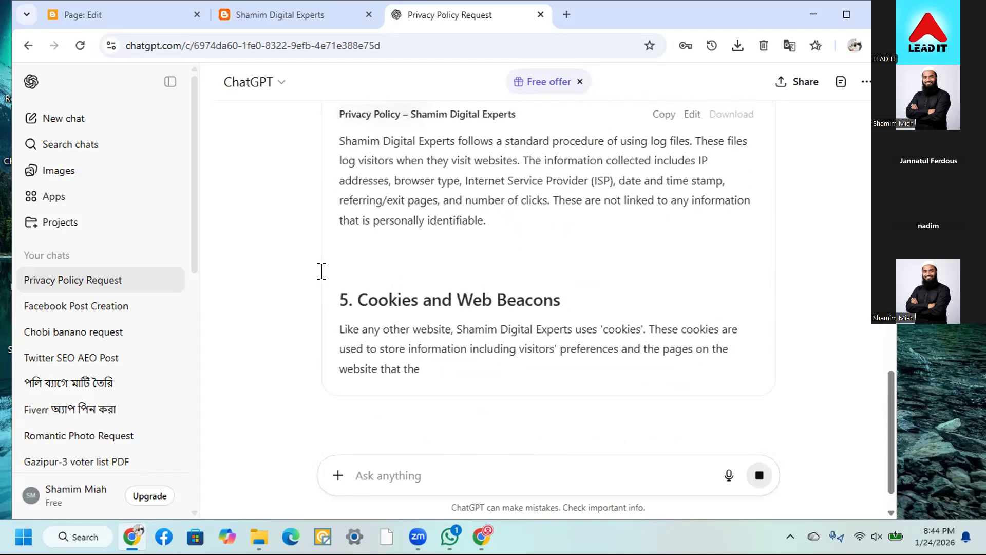
Copy the complete generated privacy policy and paste it into the body of the Blogger page
{"action": "scroll", "coordinate": [324, 272], "scroll_direction": "up", "scroll_amount": 4}
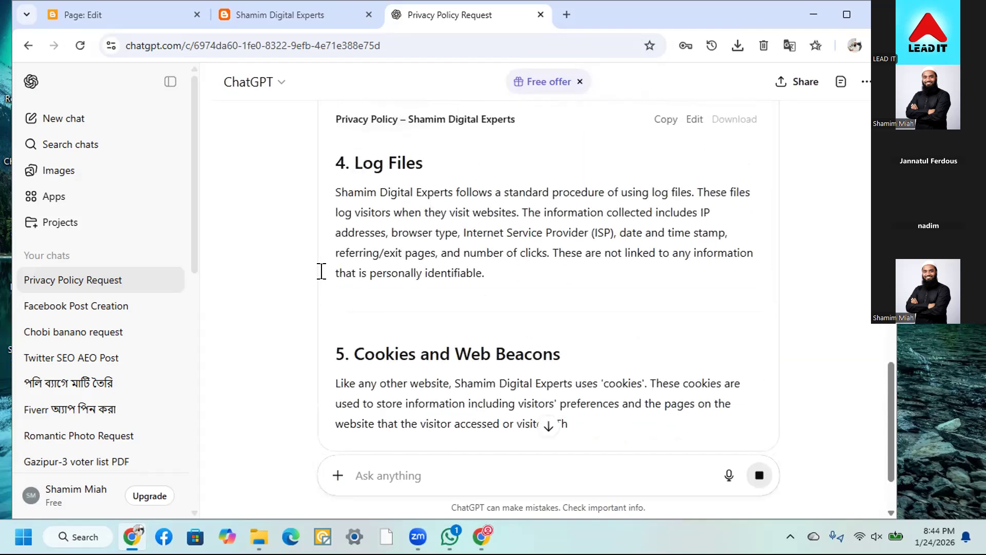
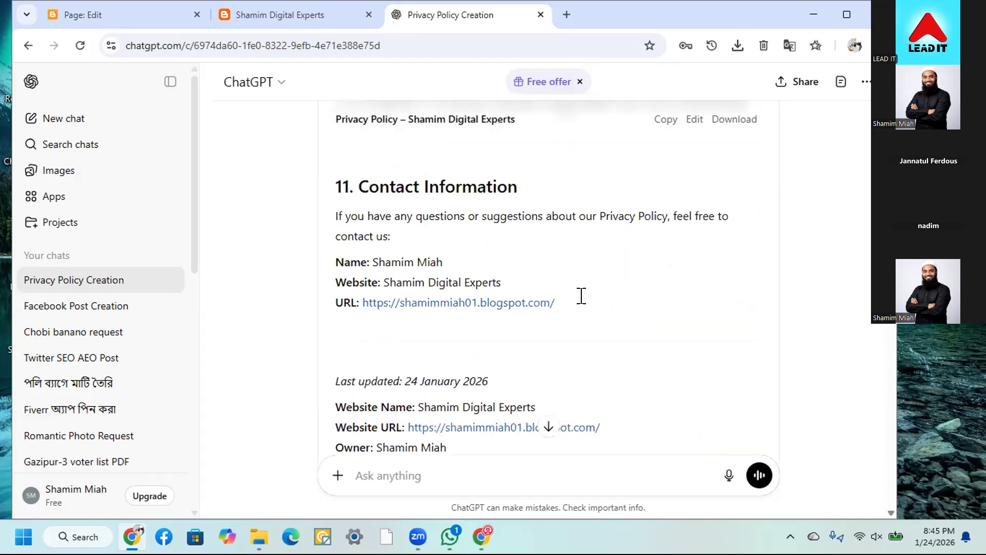
{"action": "scroll", "coordinate": [581, 296], "scroll_direction": "up", "scroll_amount": 5}
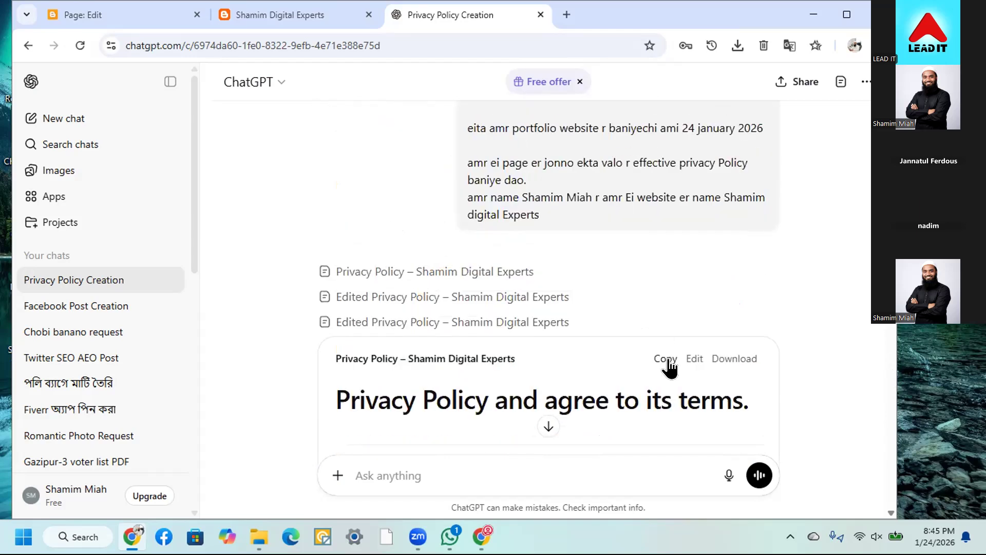
{"action": "left_click", "coordinate": [666, 359]}
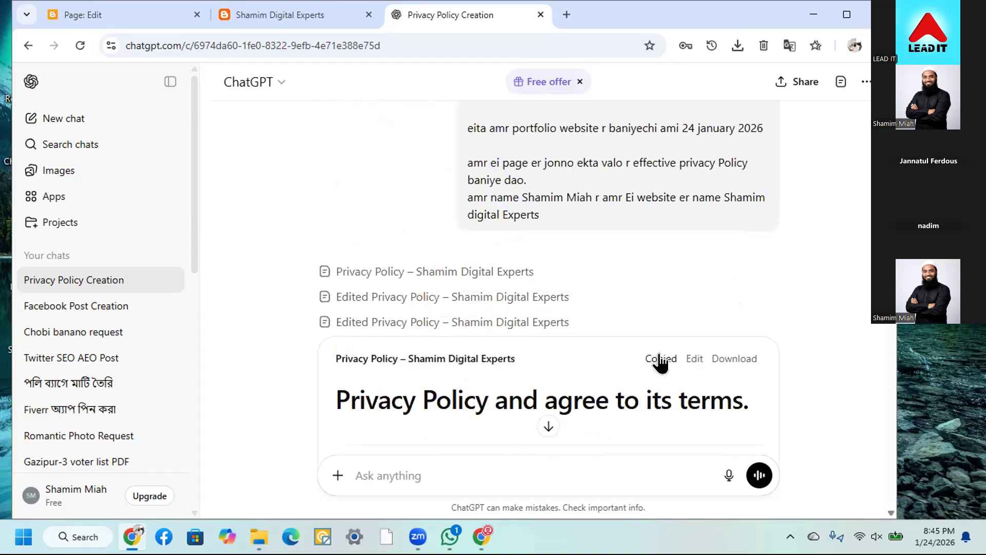
{"action": "left_click", "coordinate": [108, 12]}
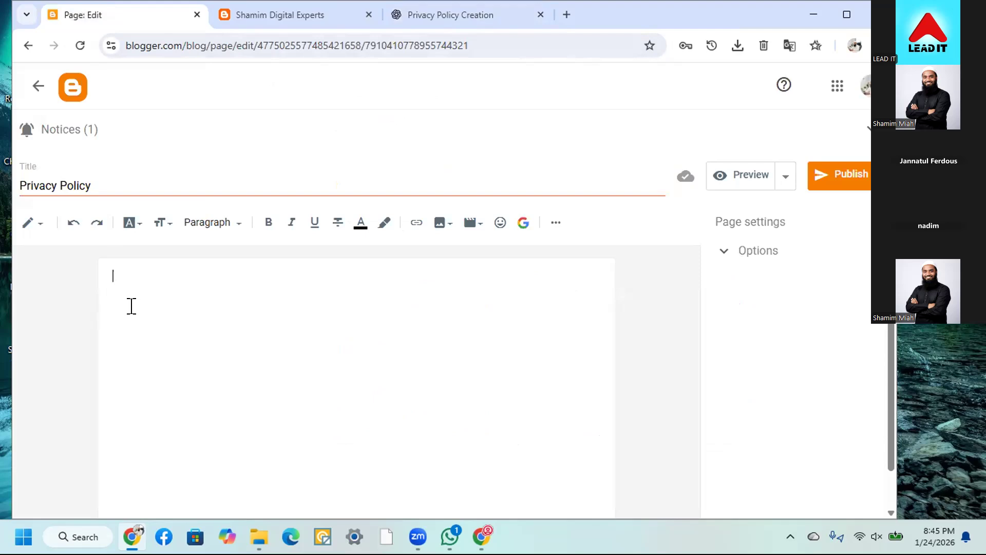
{"action": "key", "text": "ctrl+v"}
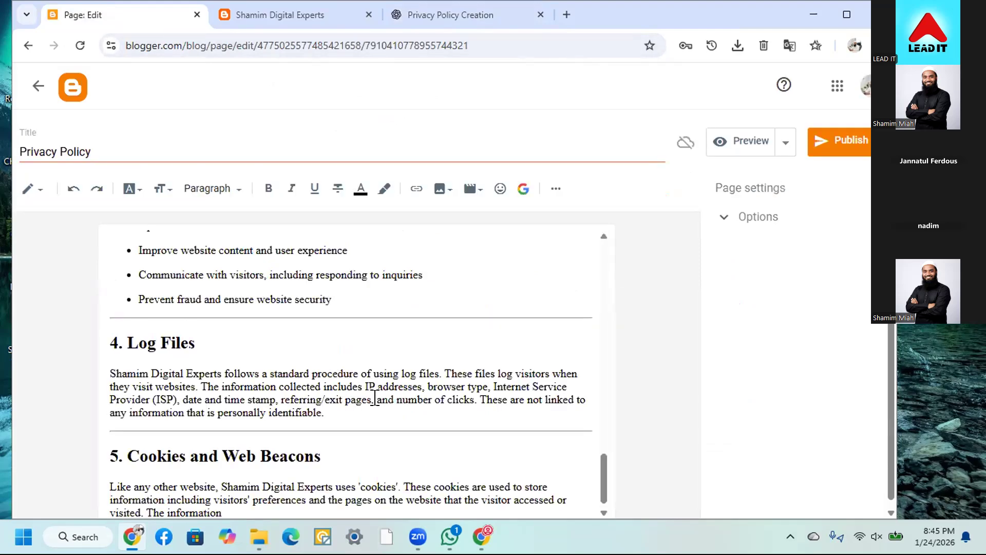
Re-enter "Privacy Policy" as the page title and publish the page to the blog
{"action": "scroll", "coordinate": [375, 398], "scroll_direction": "up", "scroll_amount": 20}
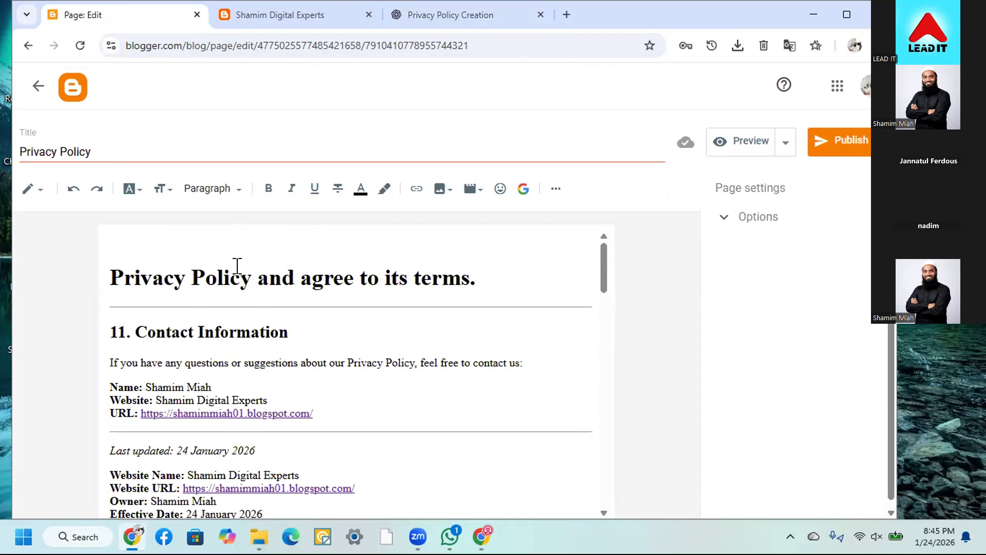
{"action": "left_click_drag", "start_coordinate": [240, 266], "coordinate": [86, 276]}
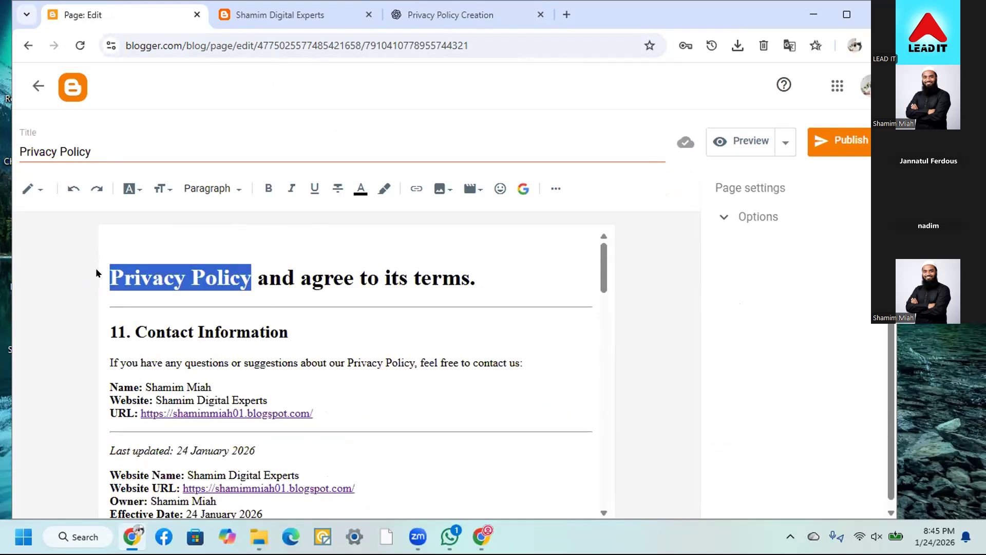
{"action": "left_click", "coordinate": [102, 142]}
{"action": "key", "text": "ctrl+a"}
{"action": "key", "text": "ctrl+v"}
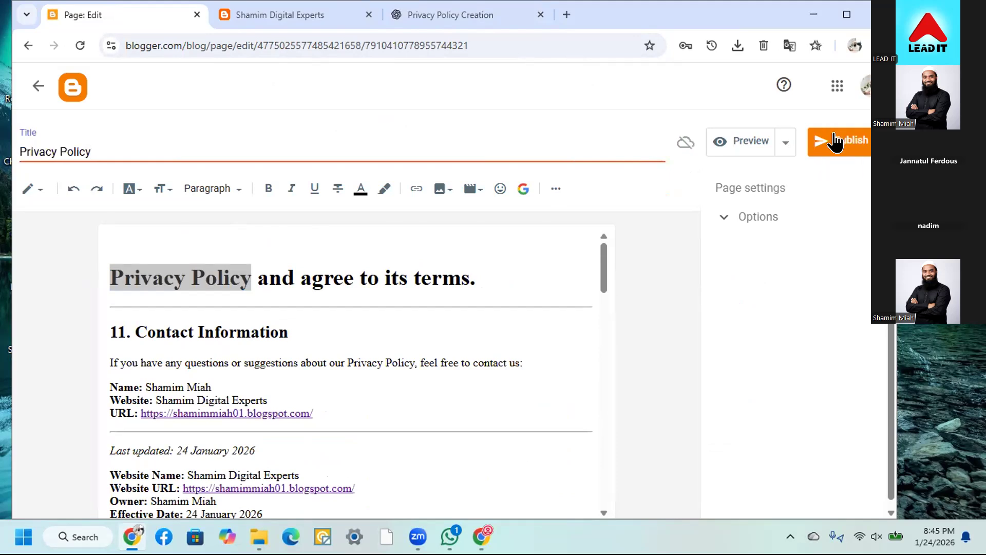
{"action": "left_click", "coordinate": [840, 141]}
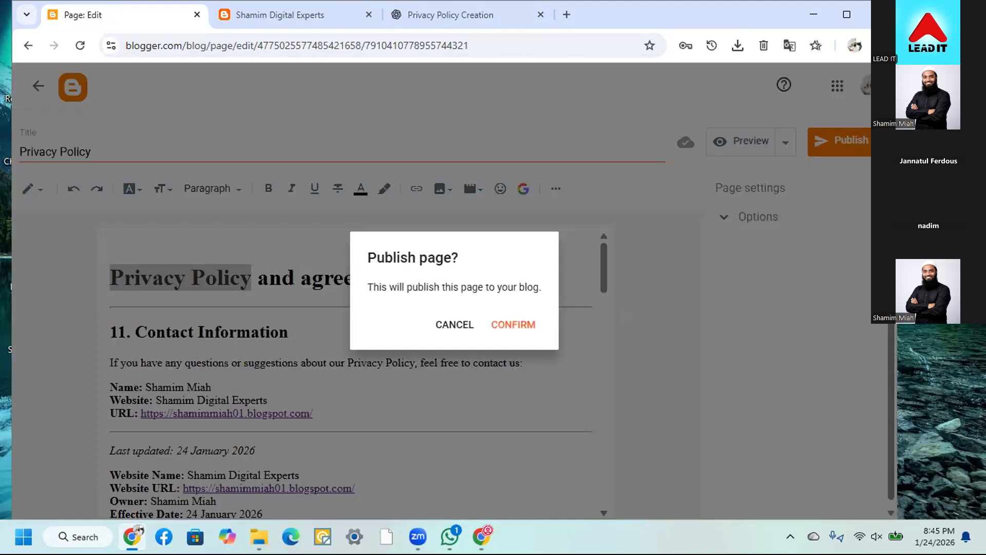
{"action": "left_click", "coordinate": [493, 323]}
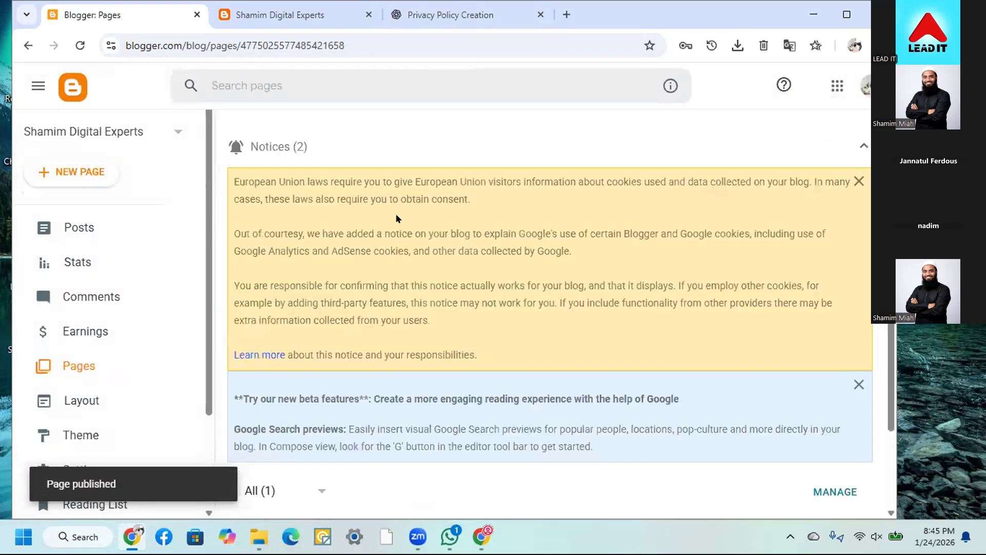
Collapse the notices above the page list and create a new page titled "About Me"
{"action": "left_click", "coordinate": [640, 158]}
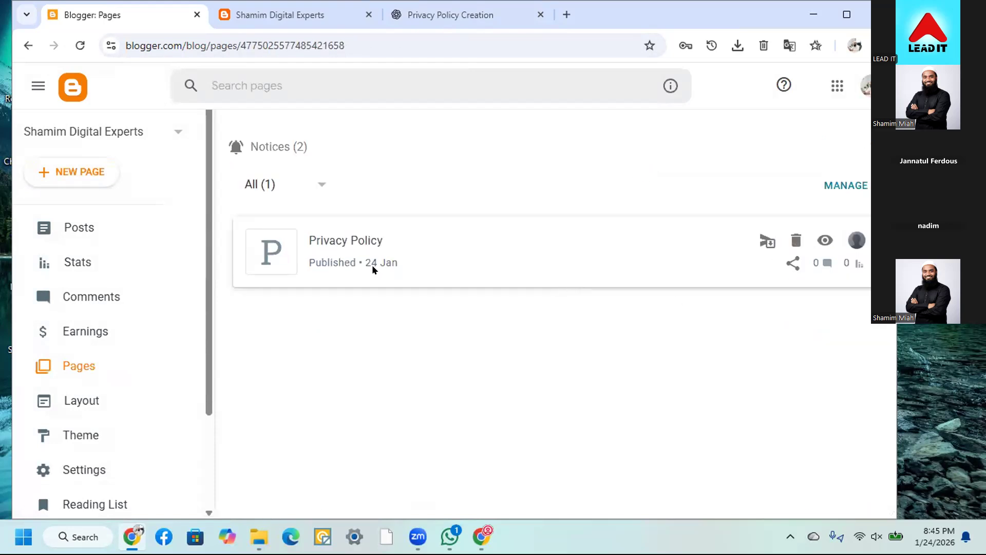
{"action": "left_click", "coordinate": [72, 169]}
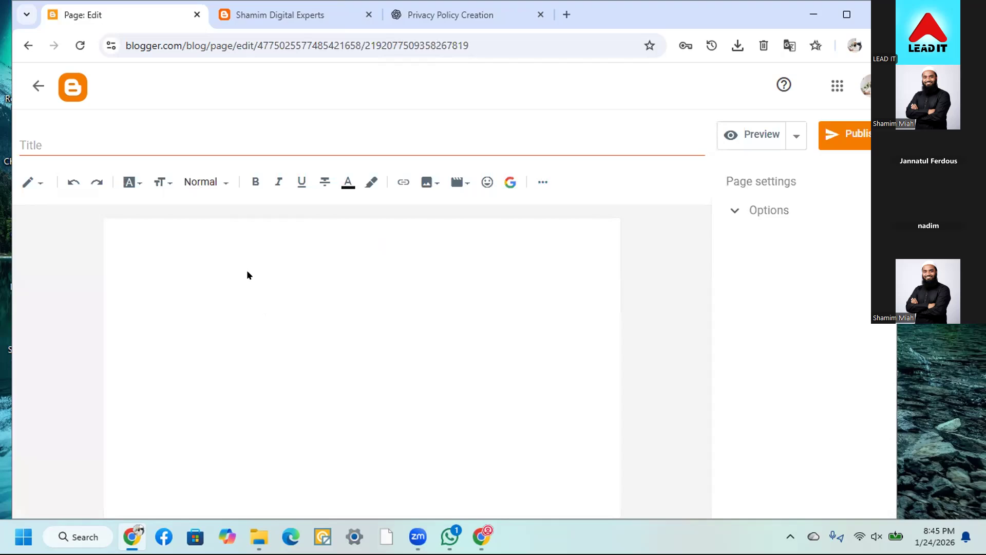
{"action": "left_click", "coordinate": [37, 278]}
{"action": "type", "text": "About Me"}
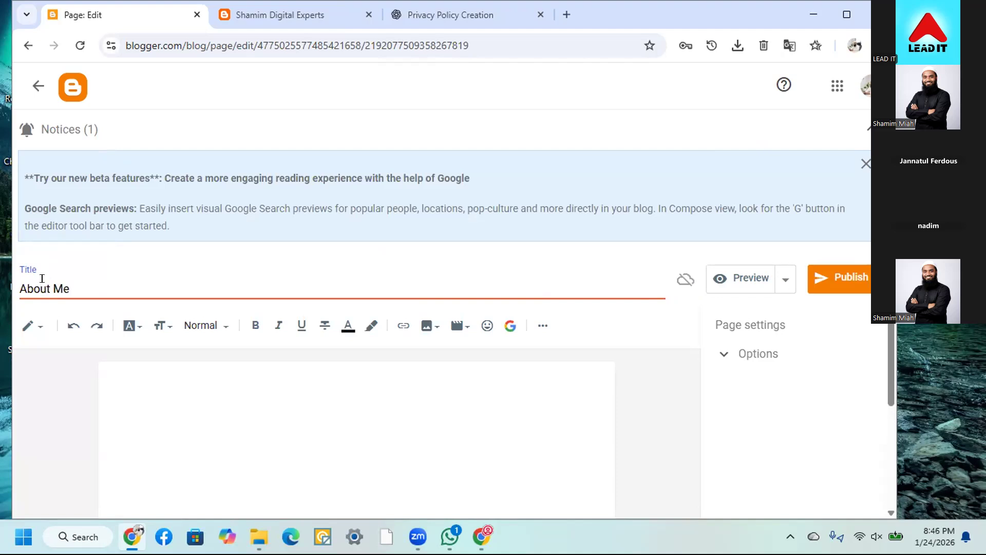
Switch to the other browser window with Fiverr and open the seller's own profile page showing the About text
{"action": "mouse_move", "coordinate": [482, 537]}
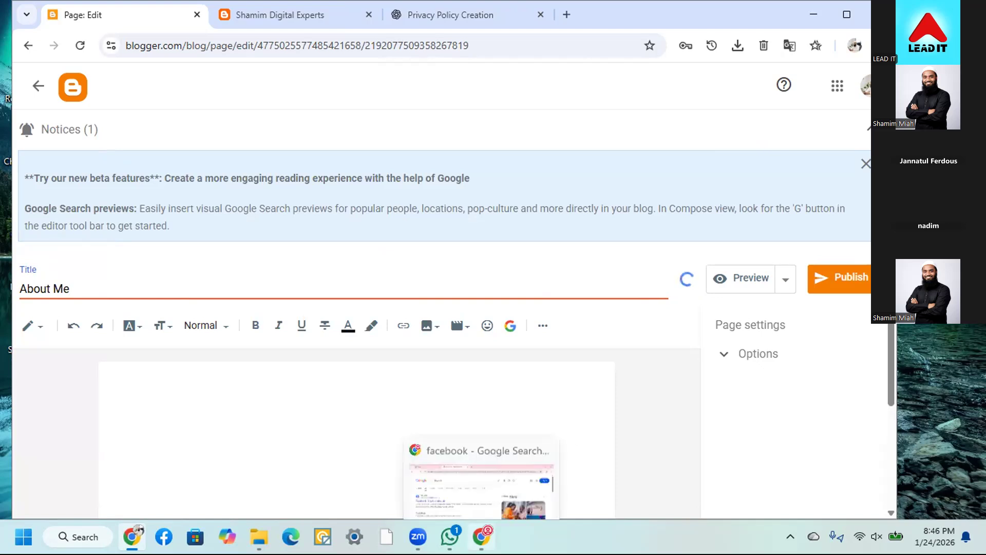
{"action": "left_click", "coordinate": [504, 488]}
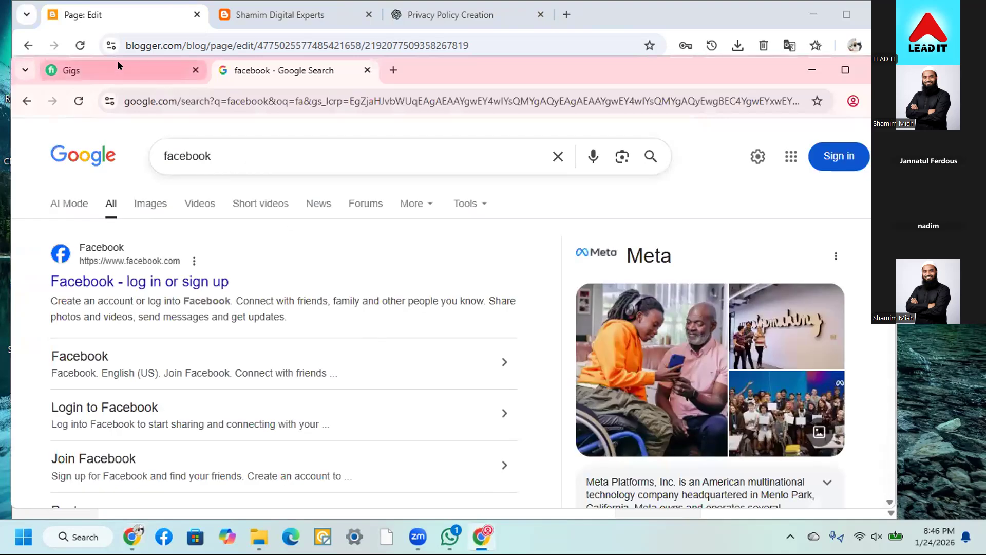
{"action": "left_click", "coordinate": [118, 62]}
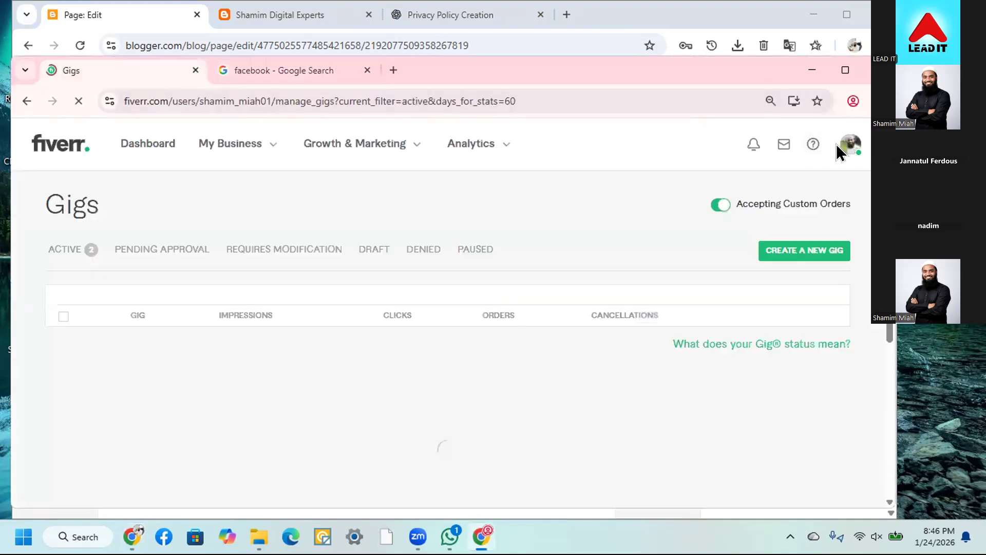
{"action": "left_click", "coordinate": [847, 146]}
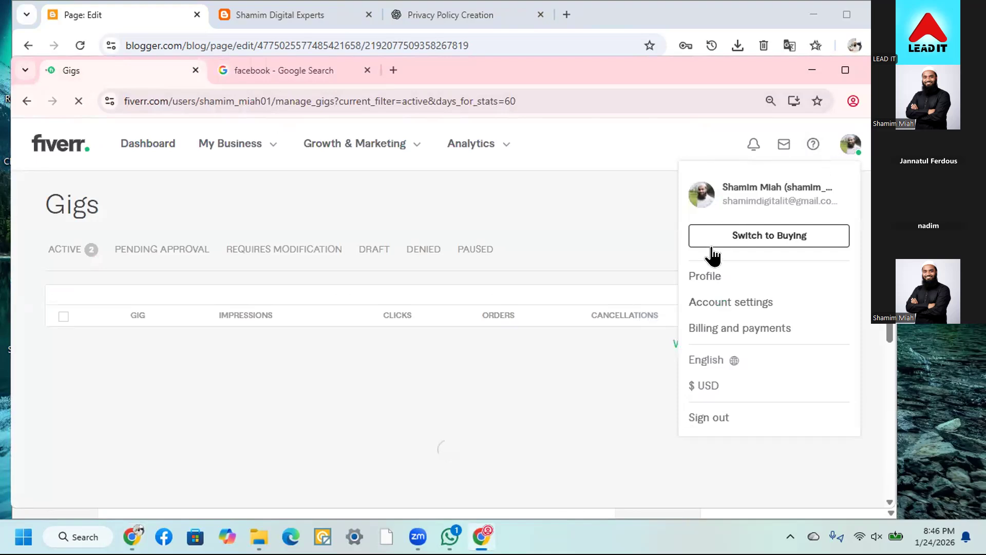
{"action": "left_click", "coordinate": [708, 275]}
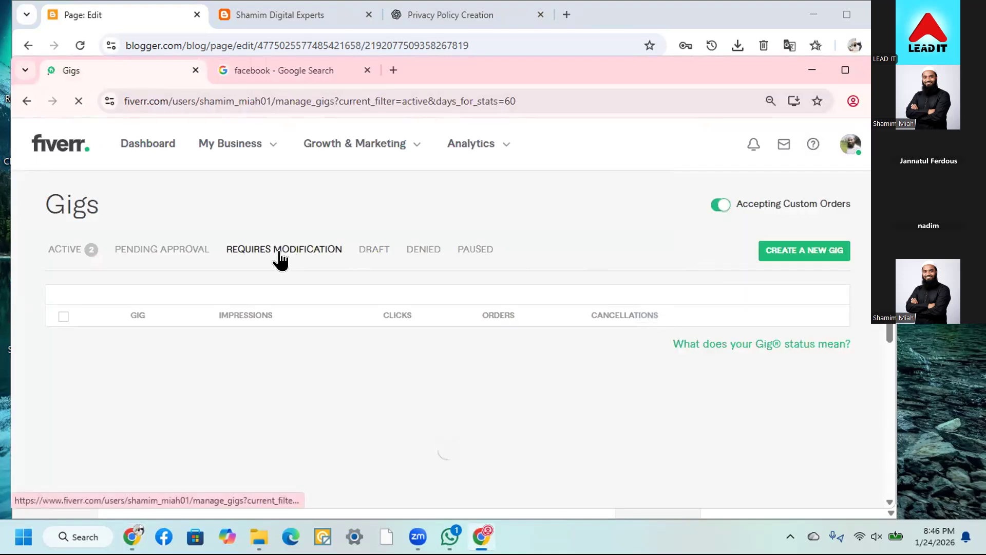
{"action": "scroll", "coordinate": [283, 257], "scroll_direction": "down", "scroll_amount": 2}
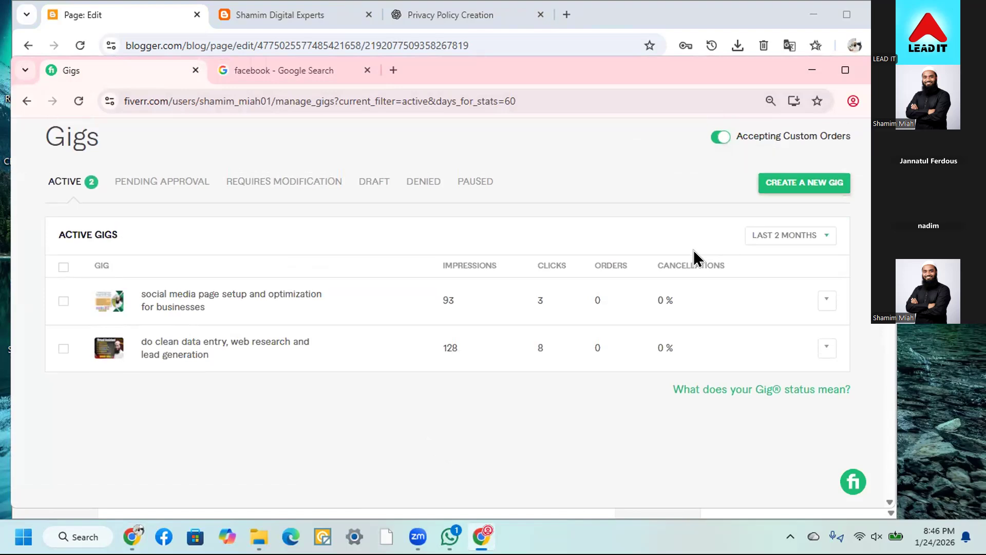
{"action": "scroll", "coordinate": [684, 265], "scroll_direction": "up", "scroll_amount": 2}
{"action": "left_click", "coordinate": [851, 144]}
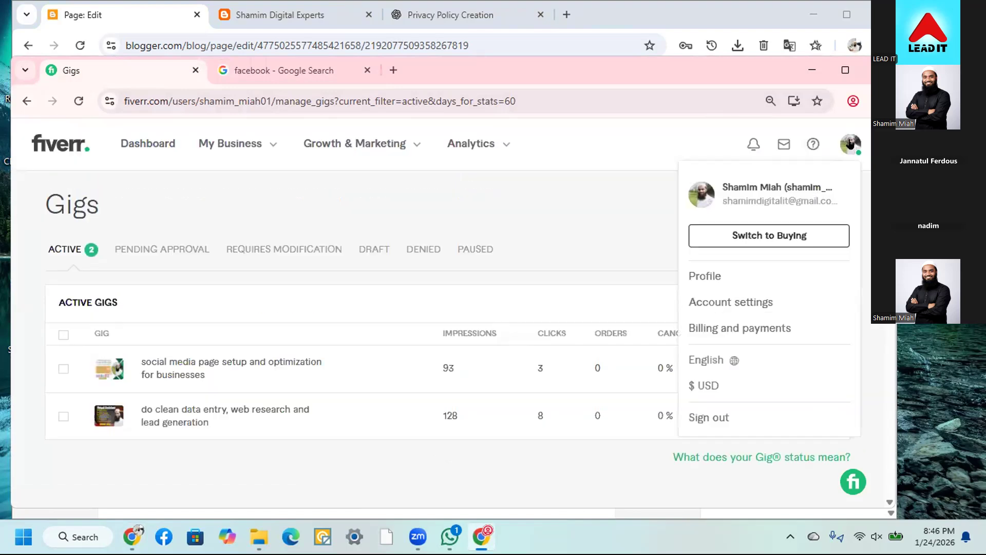
{"action": "left_click", "coordinate": [706, 278]}
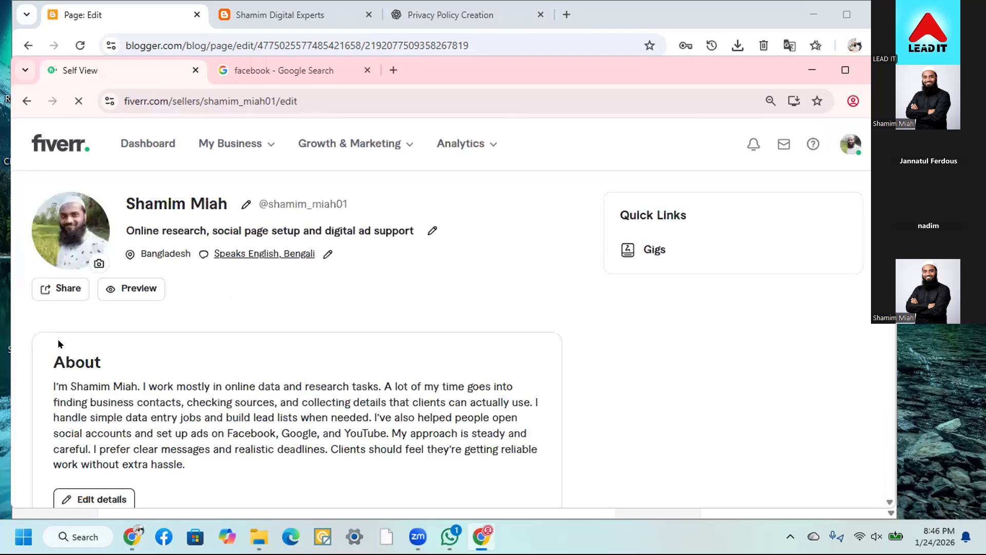
Copy the full About text from the Fiverr profile and paste it into the ChatGPT message in the other browser window
{"action": "left_click_drag", "start_coordinate": [50, 382], "coordinate": [189, 476]}
{"action": "right_click", "coordinate": [170, 433]}
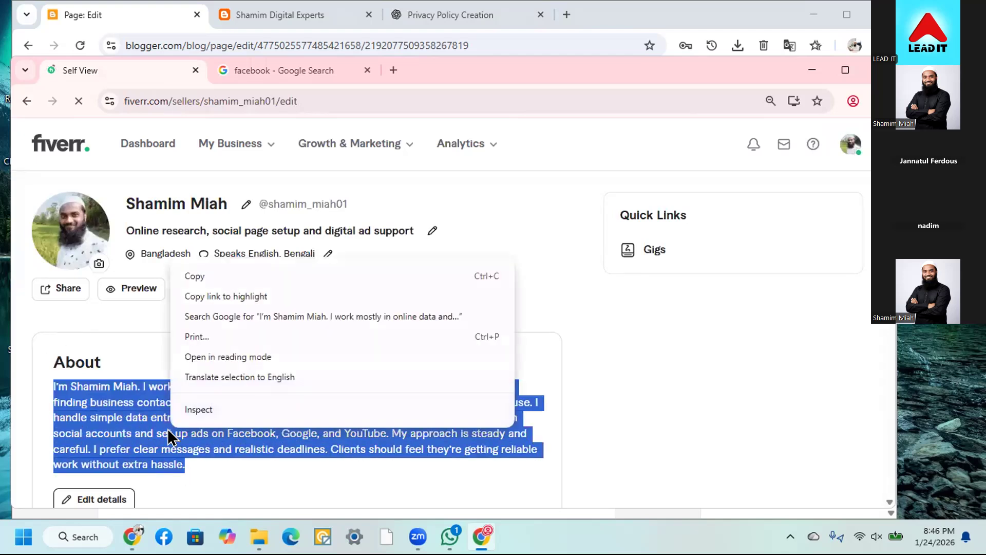
{"action": "left_click", "coordinate": [189, 279]}
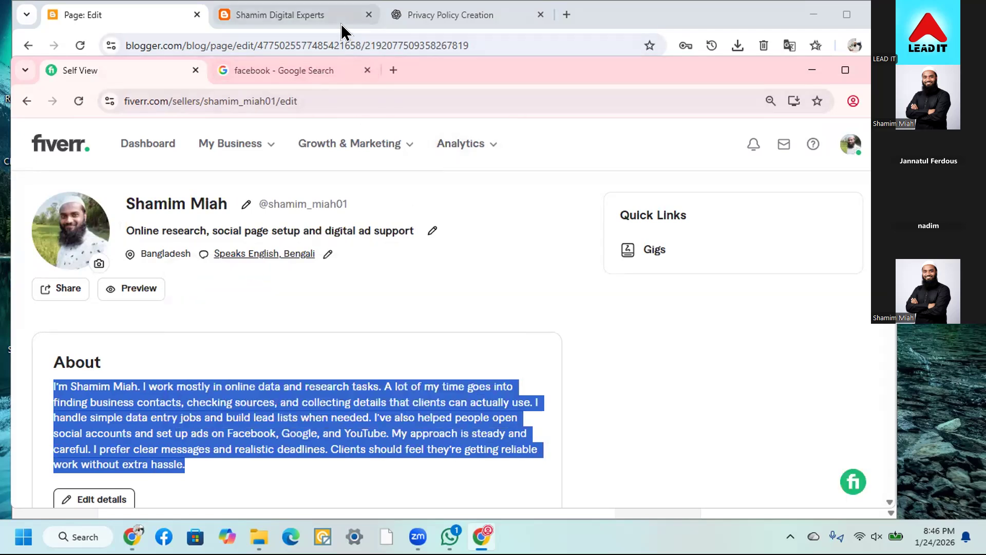
{"action": "left_click", "coordinate": [402, 21]}
{"action": "left_click", "coordinate": [403, 462]}
{"action": "key", "text": "ctrl+v"}
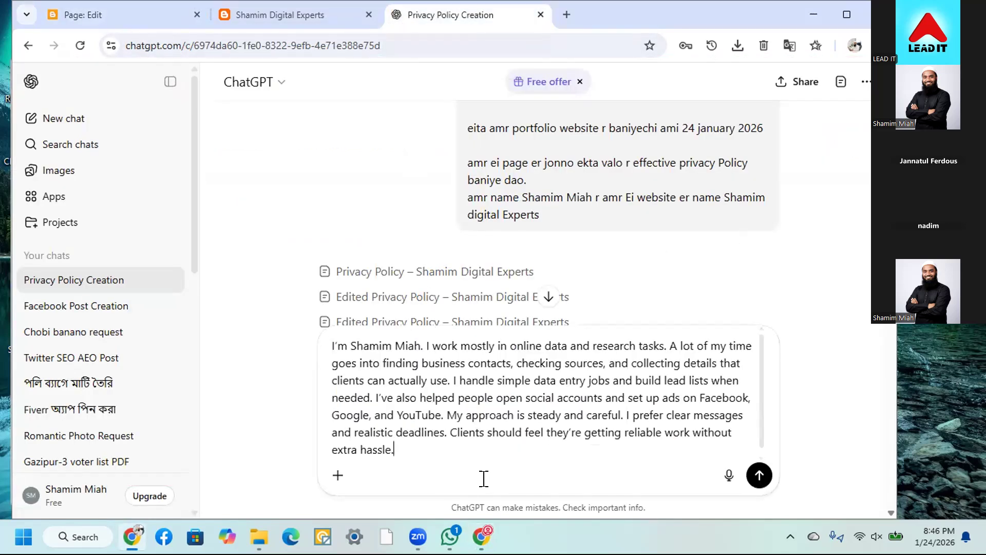
Below the pasted text, add "make a about me page for my blog website which will be good for exposer" and send the message
{"action": "key", "text": "shift+Return"}
{"action": "key", "text": "shift+Return"}
{"action": "key", "text": "shift+Return"}
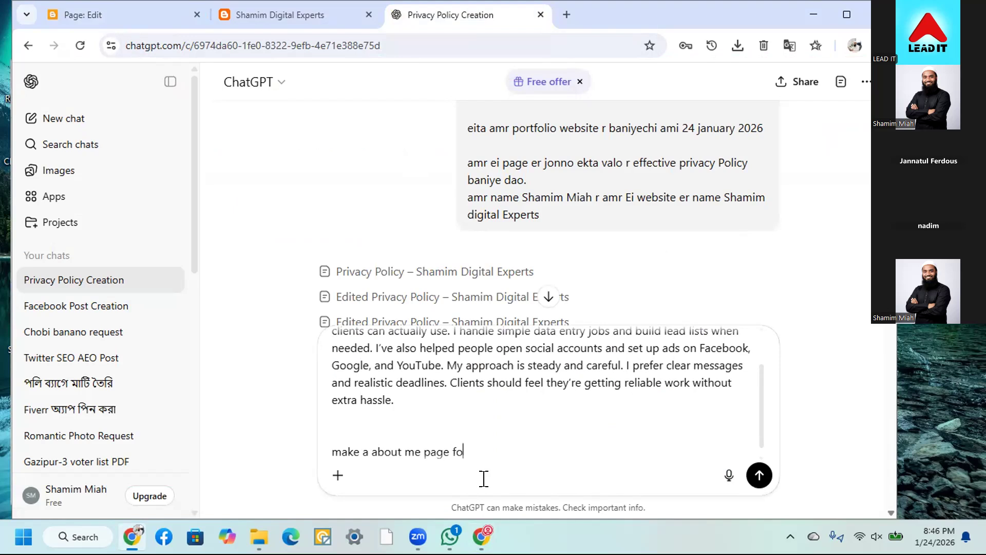
{"action": "type", "text": "make a about me page for my websi"}
{"action": "type", "text": "blog website whi"}
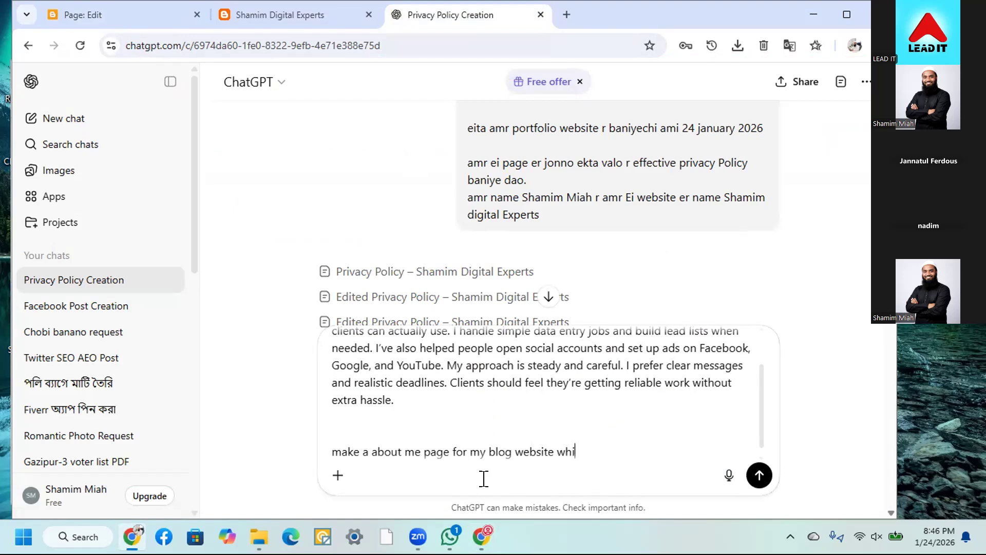
{"action": "type", "text": "ll  be good for exposer"}
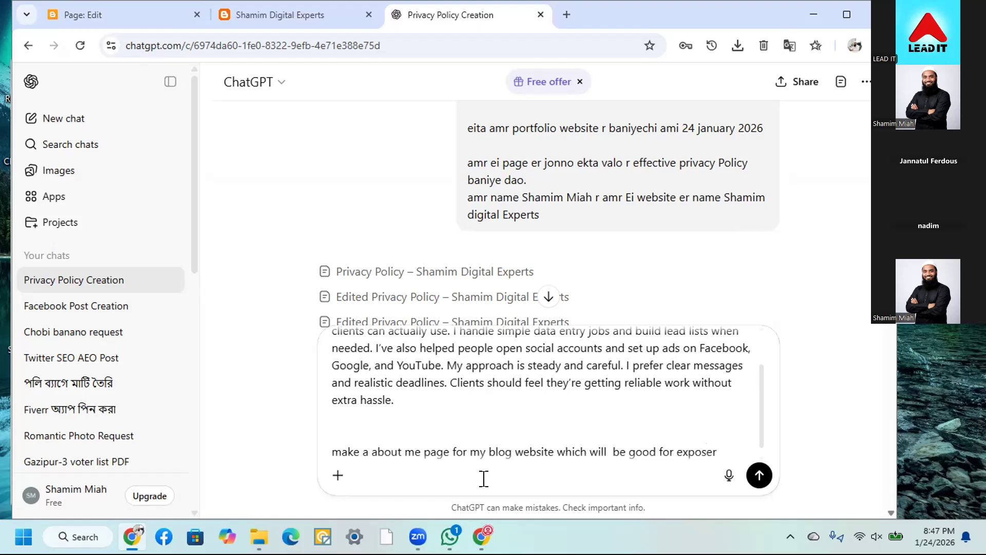
{"action": "key", "text": "Return"}
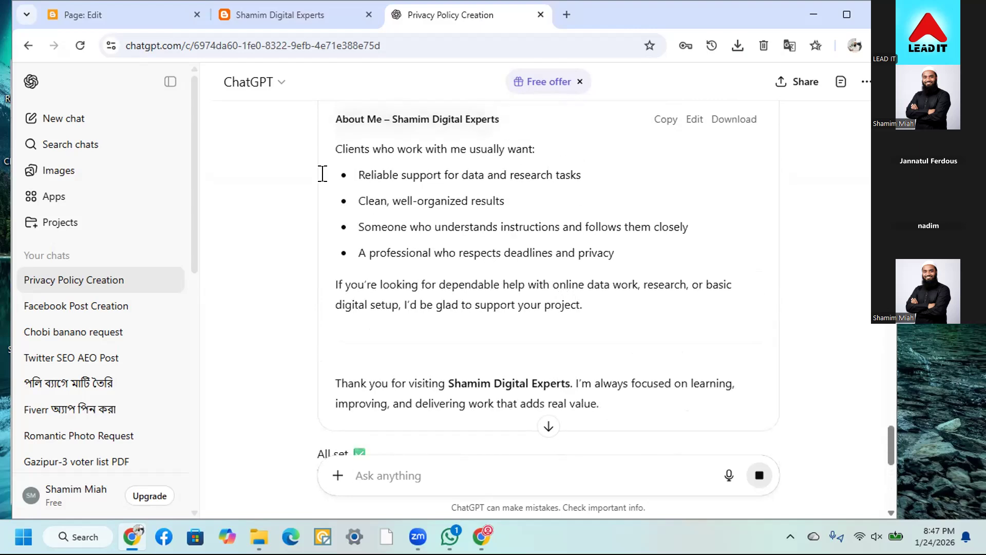
Copy the complete generated About Me text from ChatGPT and paste it into the body of the Blogger "About Me" page
{"action": "left_click_drag", "start_coordinate": [586, 308], "coordinate": [335, 122]}
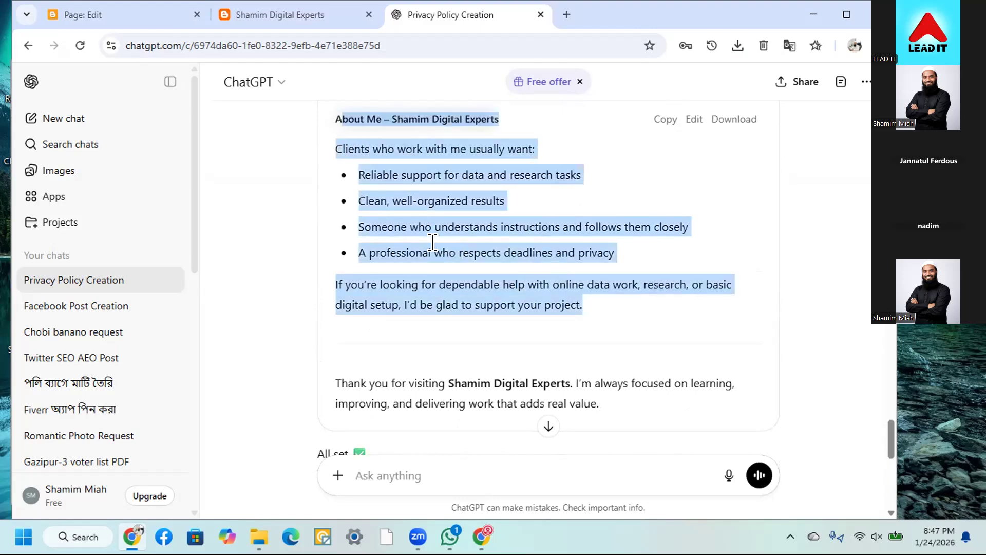
{"action": "scroll", "coordinate": [514, 242], "scroll_direction": "up", "scroll_amount": 3}
{"action": "left_click", "coordinate": [658, 122]}
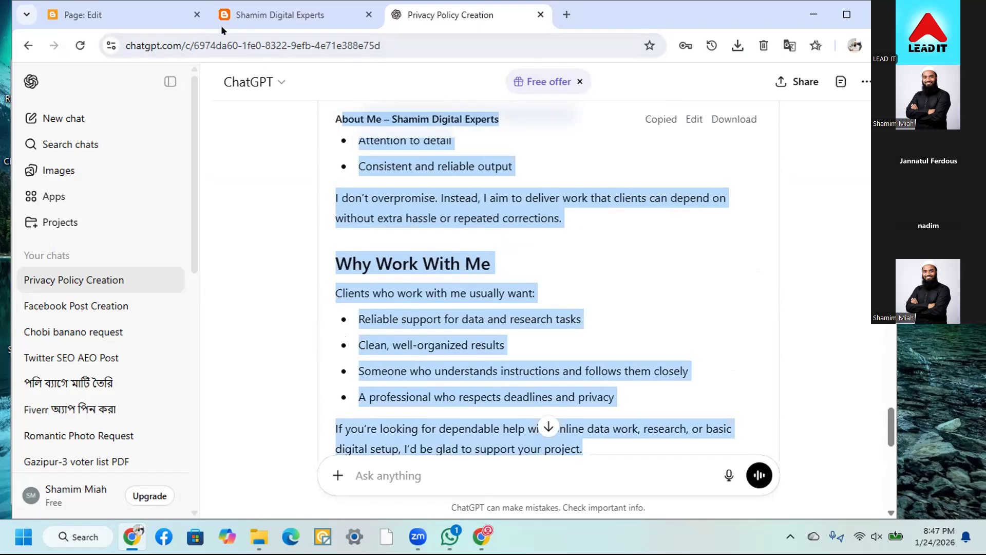
{"action": "left_click", "coordinate": [271, 15]}
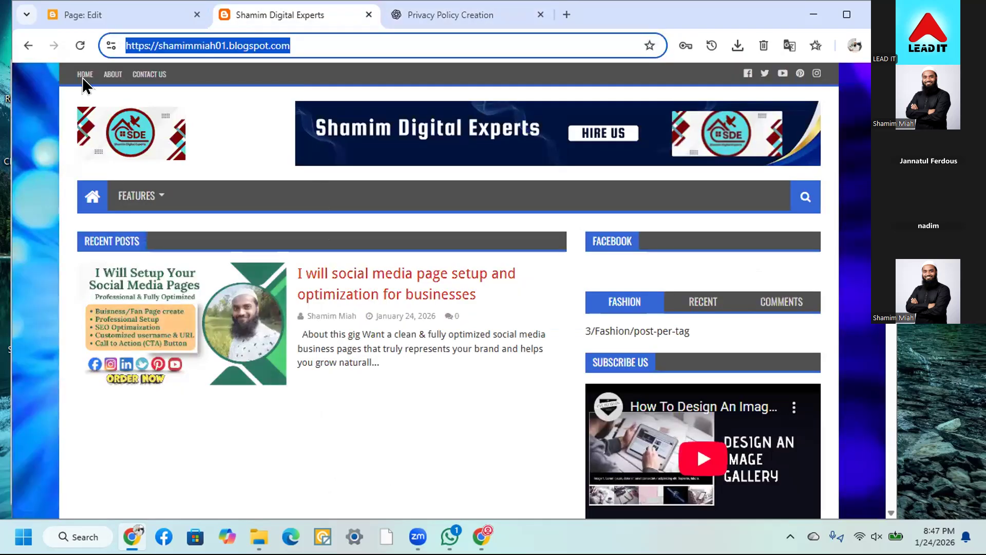
{"action": "left_click", "coordinate": [100, 18]}
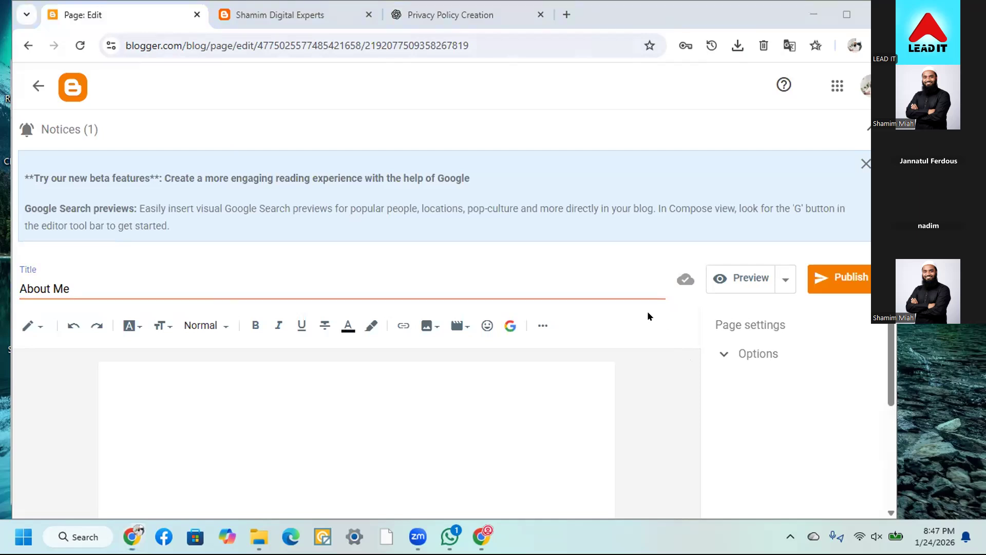
{"action": "key", "text": "ctrl+v"}
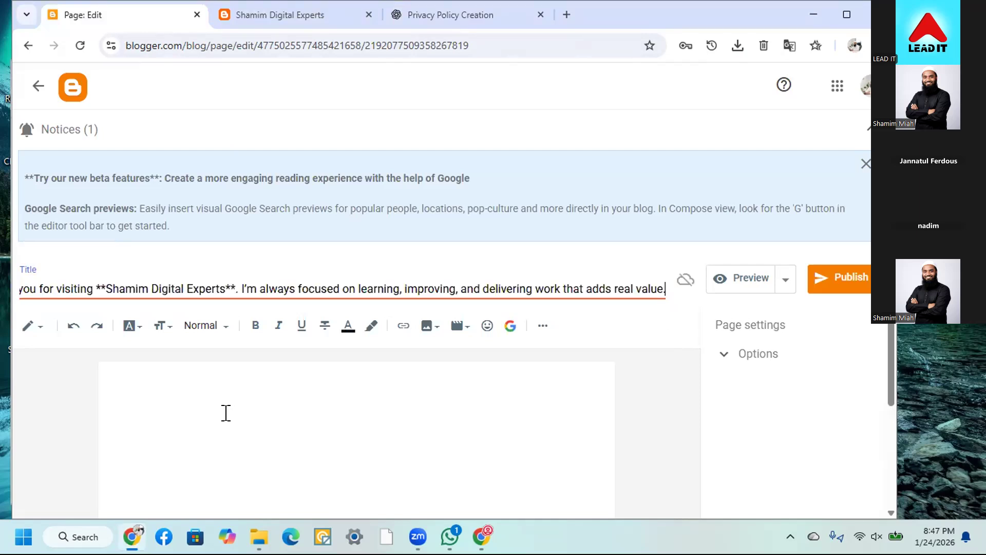
{"action": "key", "text": "ctrl+z"}
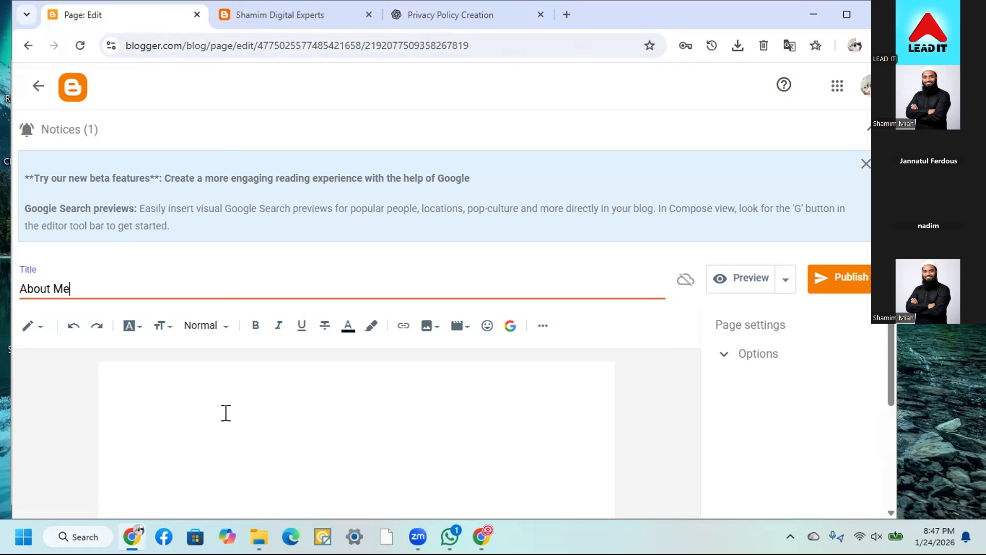
{"action": "left_click", "coordinate": [226, 412]}
{"action": "key", "text": "ctrl+v"}
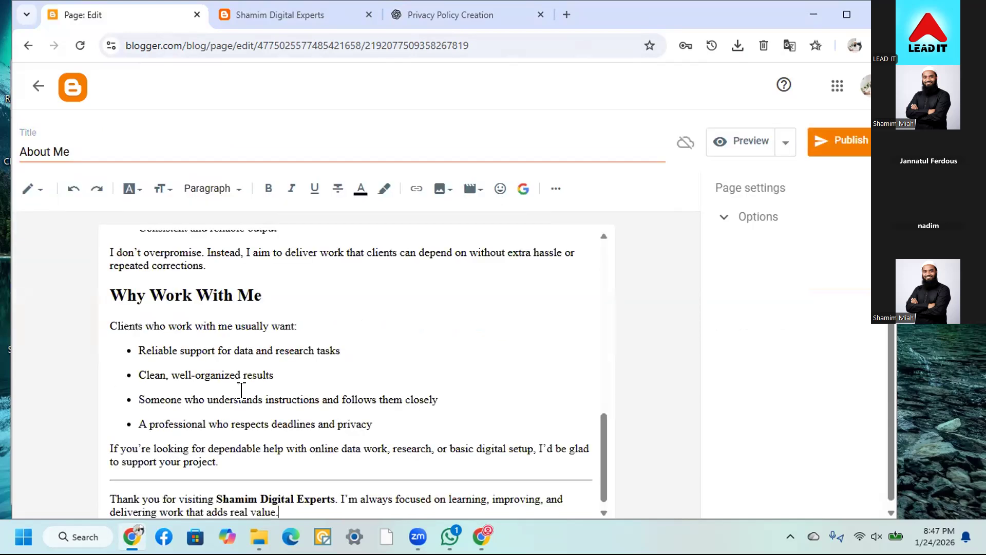
{"action": "scroll", "coordinate": [247, 388], "scroll_direction": "up", "scroll_amount": 8}
{"action": "scroll", "coordinate": [248, 388], "scroll_direction": "up", "scroll_amount": 3}
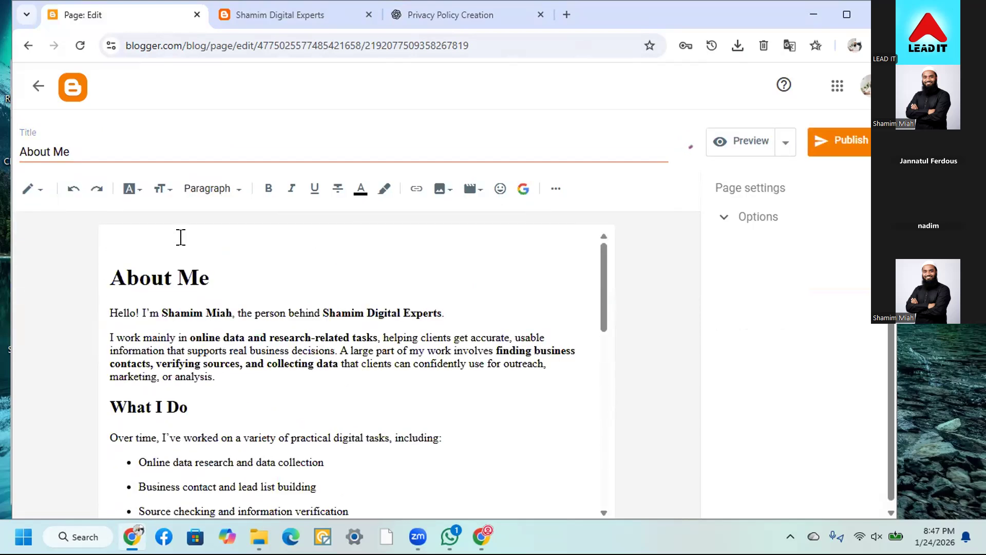
Remove the blank line above the "About Me" heading in the page body and format that heading as Major heading
{"action": "left_click", "coordinate": [110, 280]}
{"action": "key", "text": "BackSpace"}
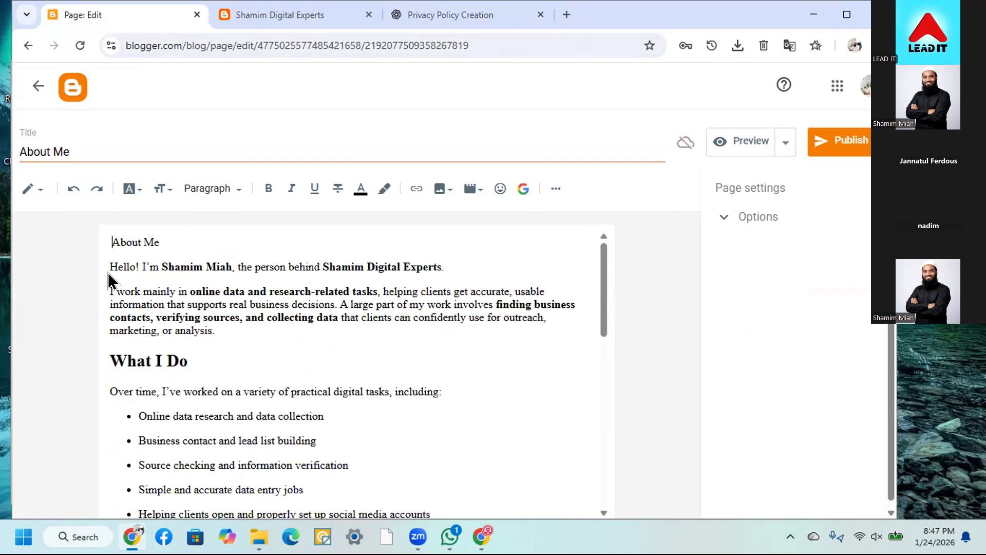
{"action": "left_click_drag", "start_coordinate": [163, 242], "coordinate": [99, 249]}
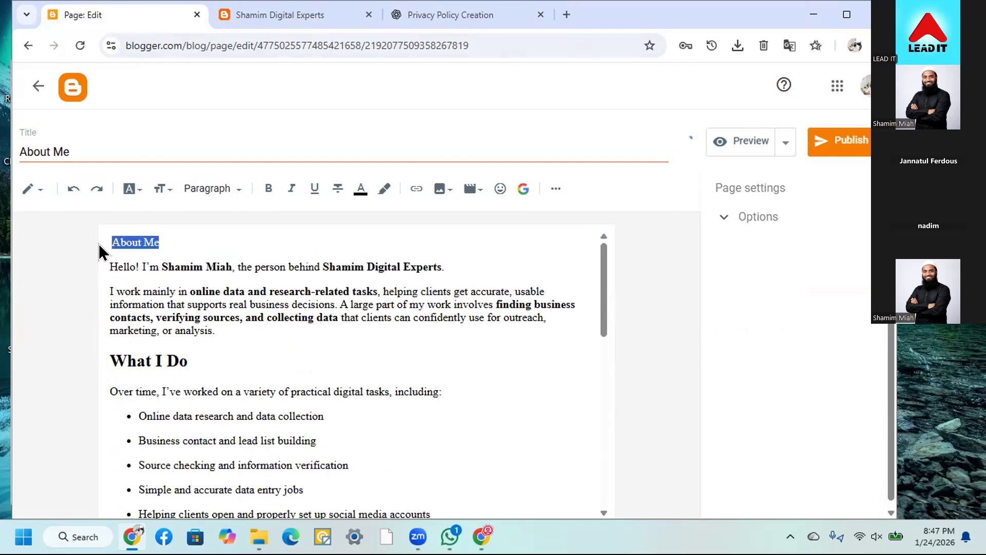
{"action": "left_click", "coordinate": [208, 190]}
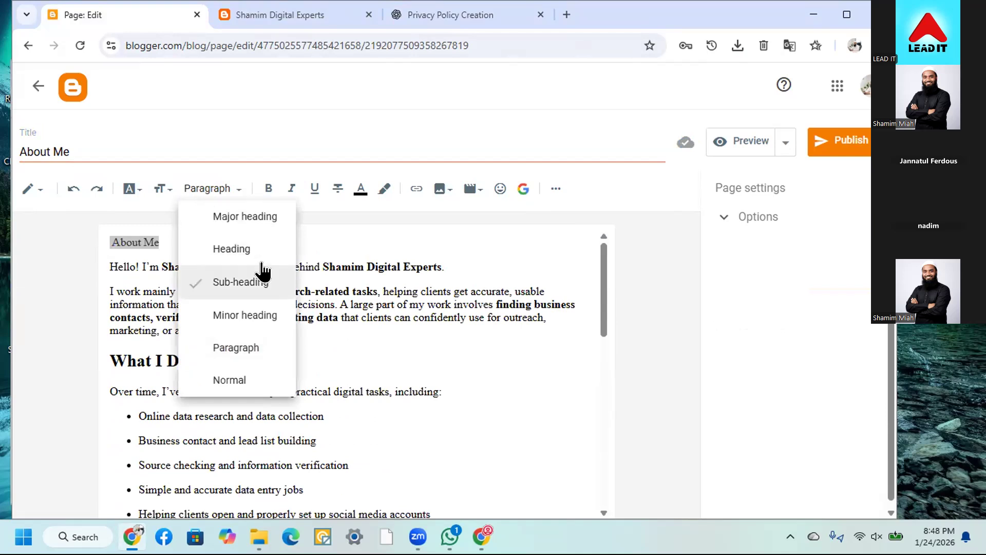
{"action": "left_click", "coordinate": [232, 250]}
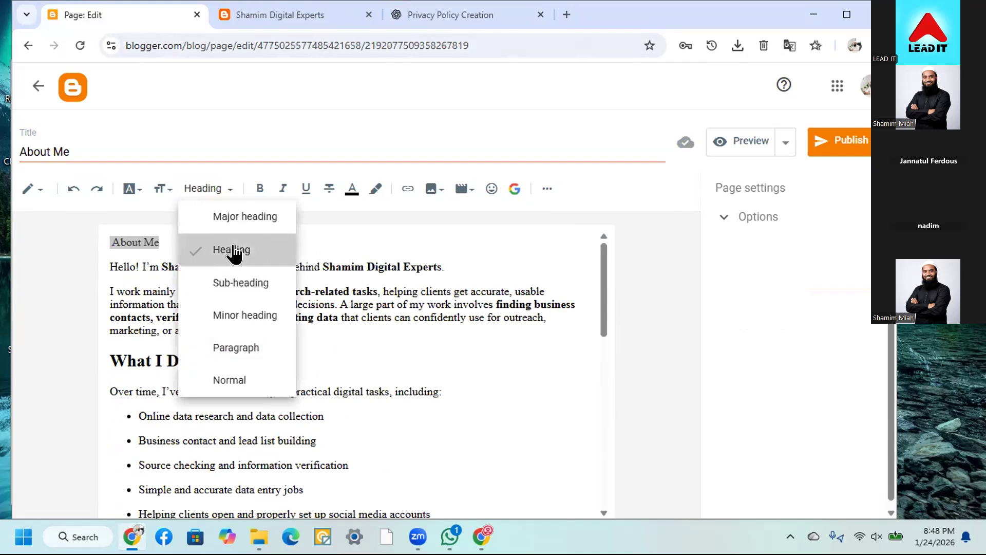
{"action": "left_click", "coordinate": [214, 191]}
{"action": "left_click", "coordinate": [235, 322]}
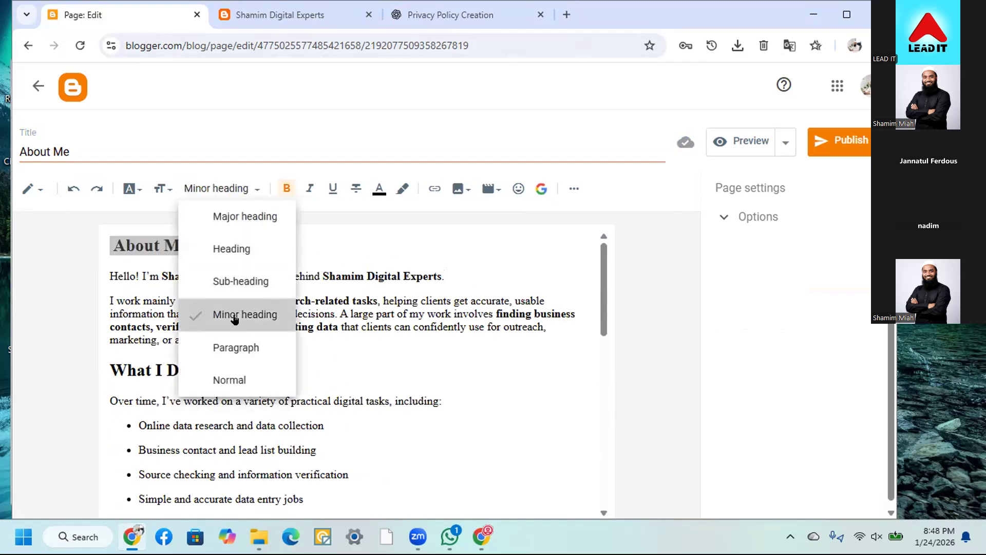
{"action": "left_click", "coordinate": [217, 191]}
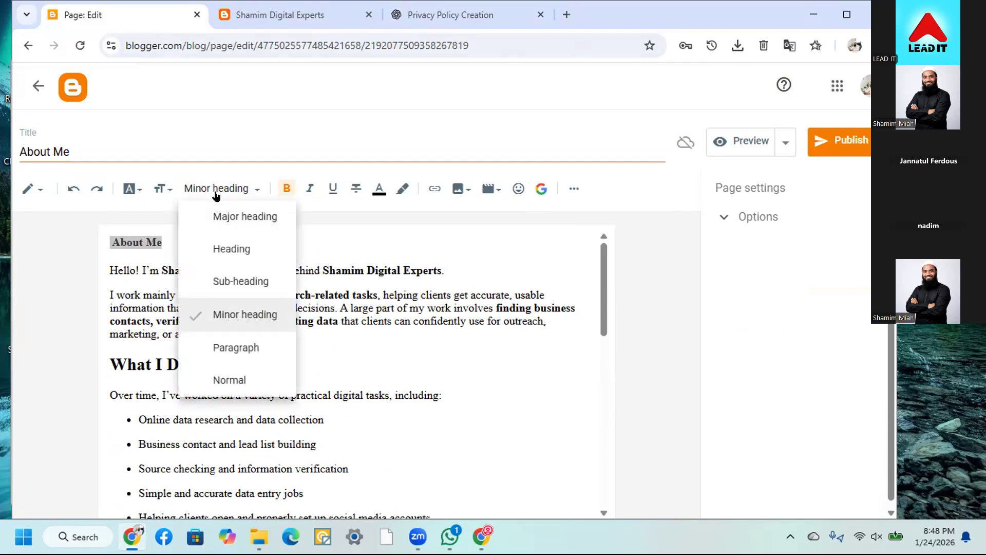
{"action": "left_click", "coordinate": [244, 222]}
{"action": "left_click", "coordinate": [252, 243]}
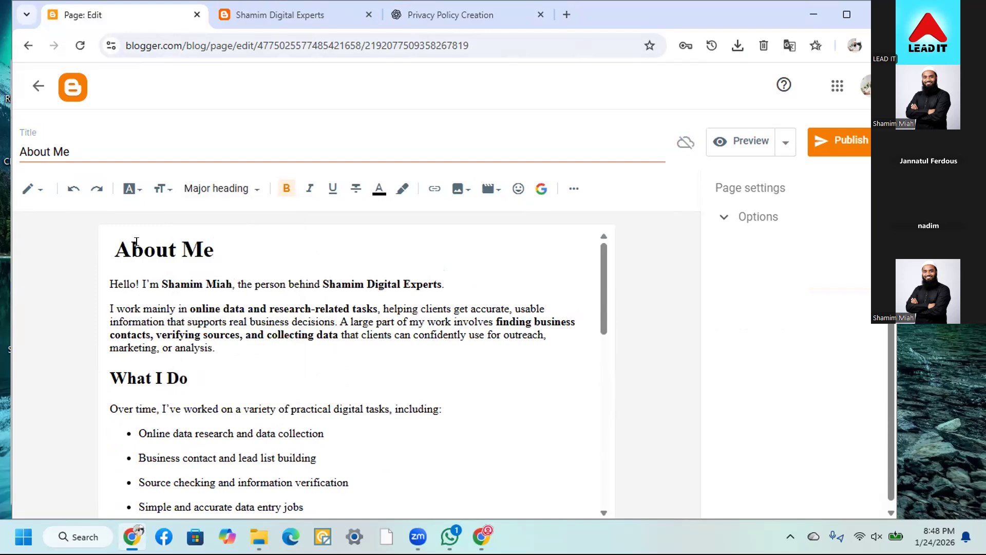
Delete the leading space before the body's "About Me" heading and publish the page to the blog
{"action": "key", "text": "BackSpace"}
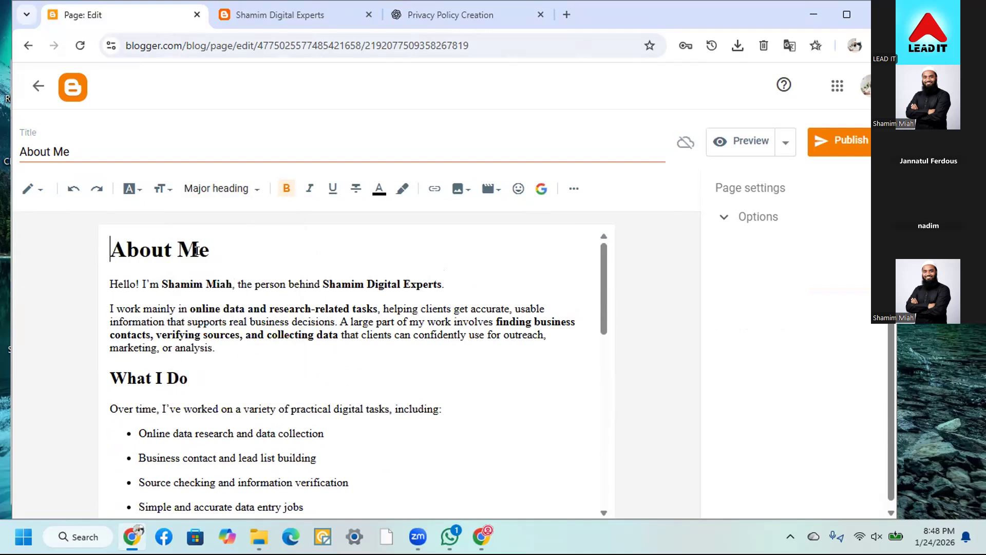
{"action": "left_click", "coordinate": [843, 151]}
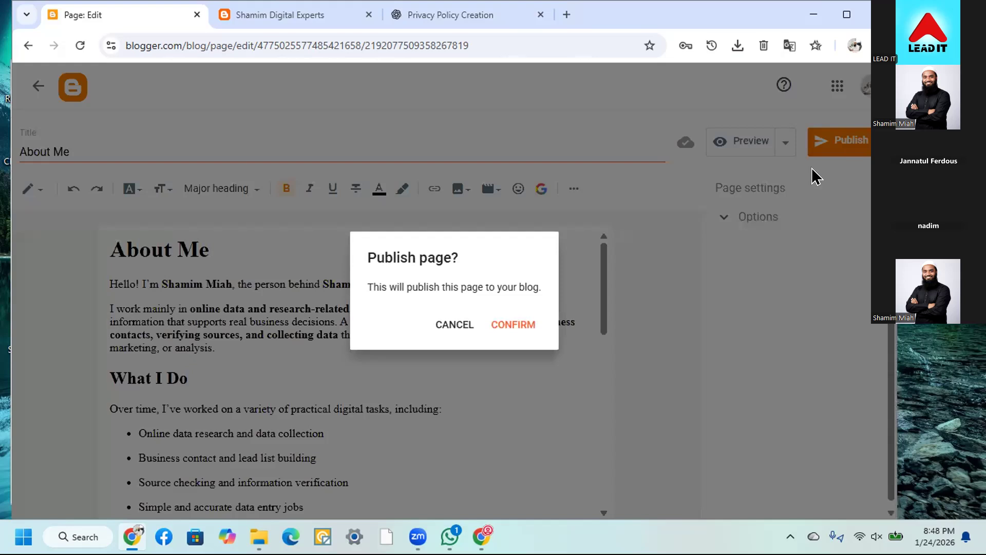
{"action": "left_click", "coordinate": [509, 323]}
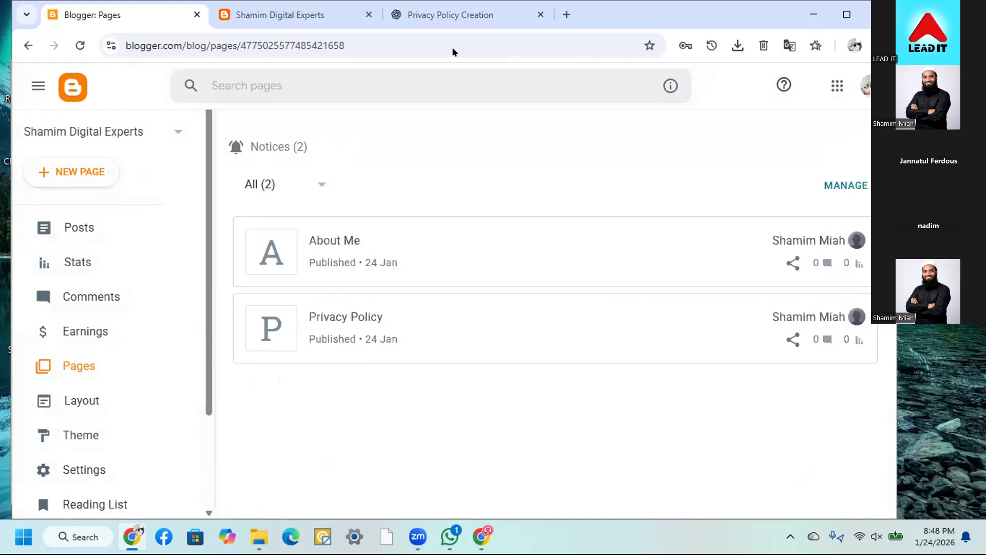
Copy the Google account's e-mail address from the account details in a new browser tab, then close that tab to return to ChatGPT
{"action": "left_click", "coordinate": [447, 10]}
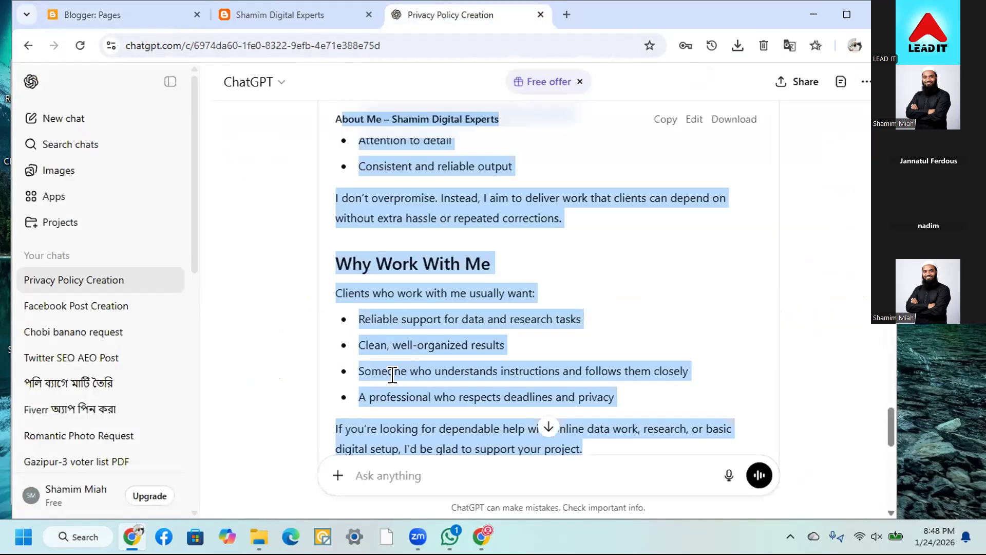
{"action": "left_click", "coordinate": [414, 463]}
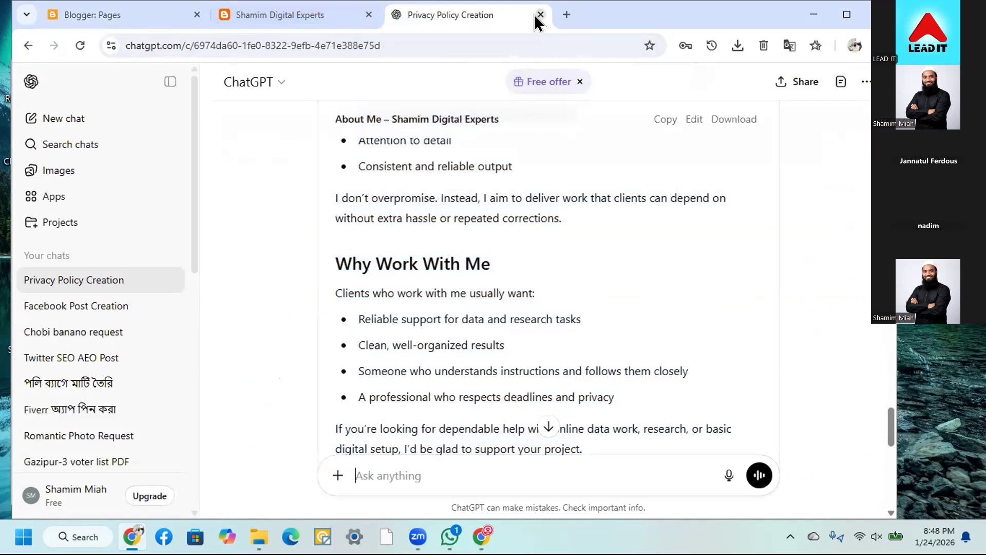
{"action": "left_click", "coordinate": [567, 15]}
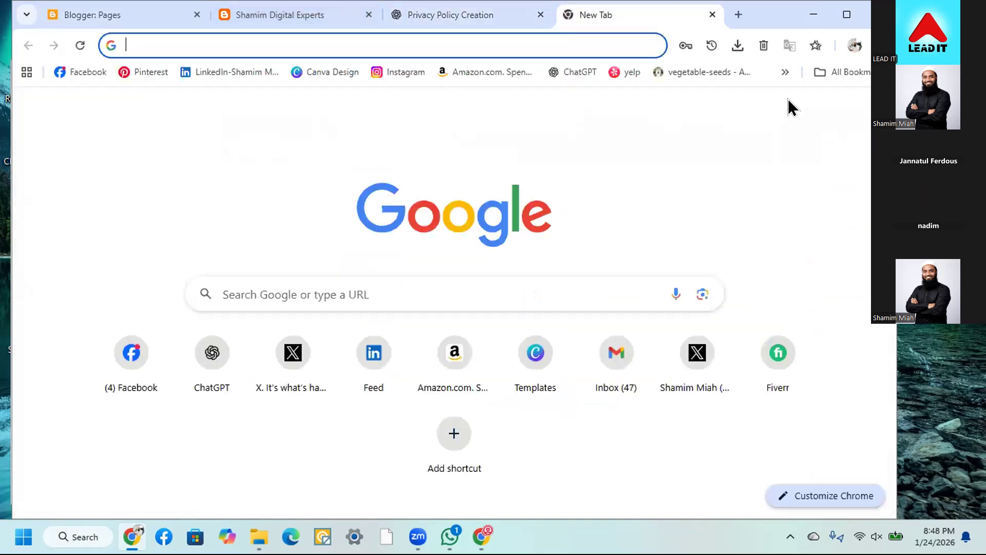
{"action": "left_click", "coordinate": [854, 115]}
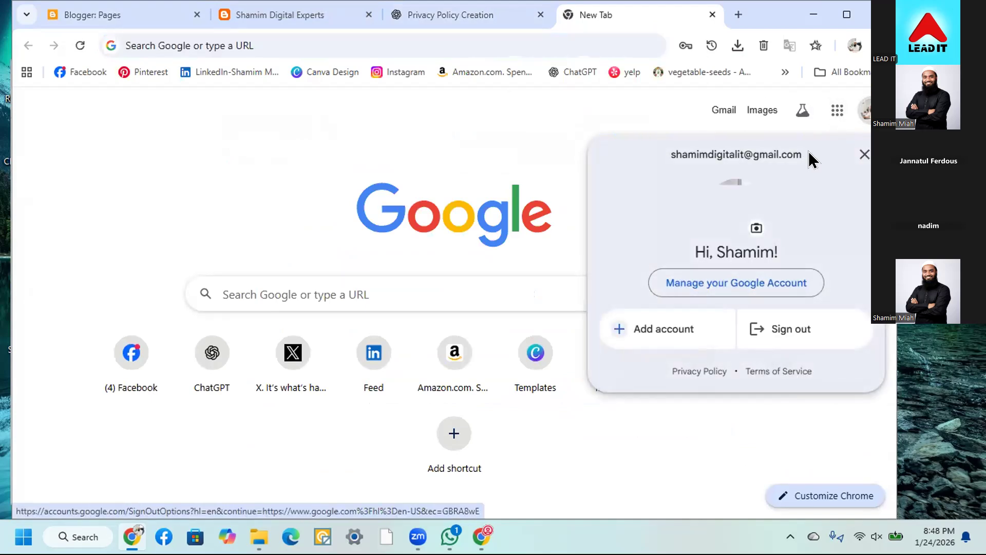
{"action": "triple_click", "coordinate": [661, 154]}
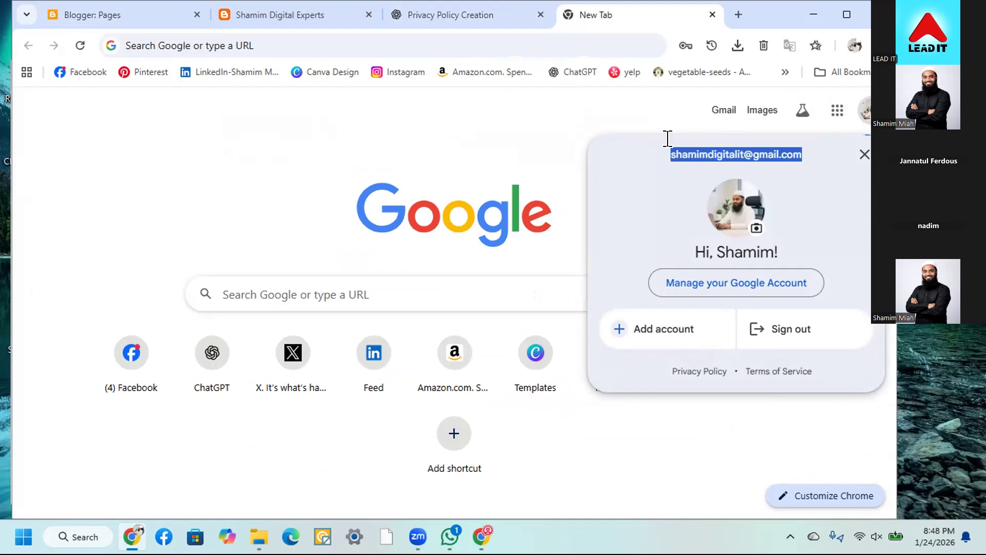
{"action": "right_click", "coordinate": [676, 150]}
{"action": "left_click", "coordinate": [699, 167]}
{"action": "left_click", "coordinate": [711, 15]}
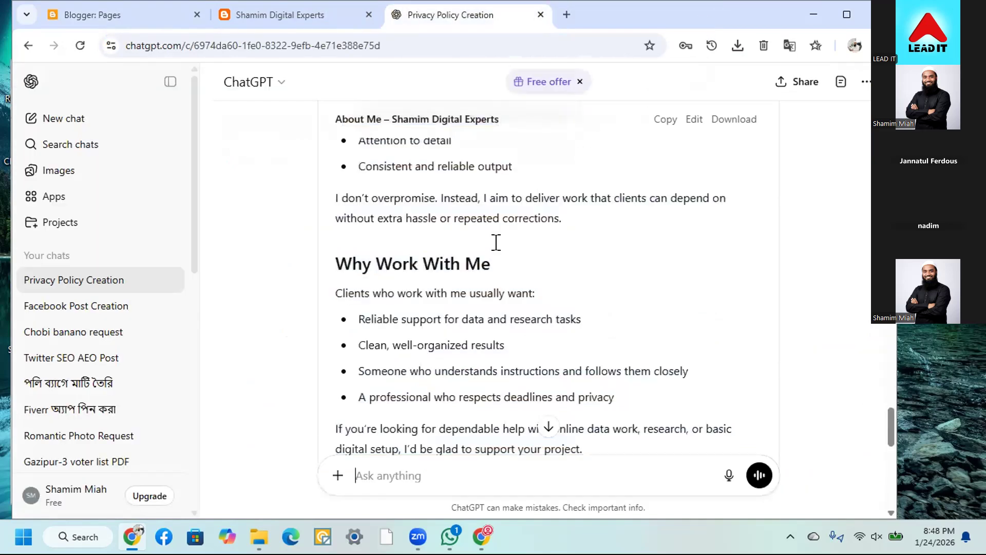
Begin a ChatGPT prompt with an "Email:" line holding the copied address and a "Website:" line holding the blog's URL from the clipboard history
{"action": "type", "text": "E"}
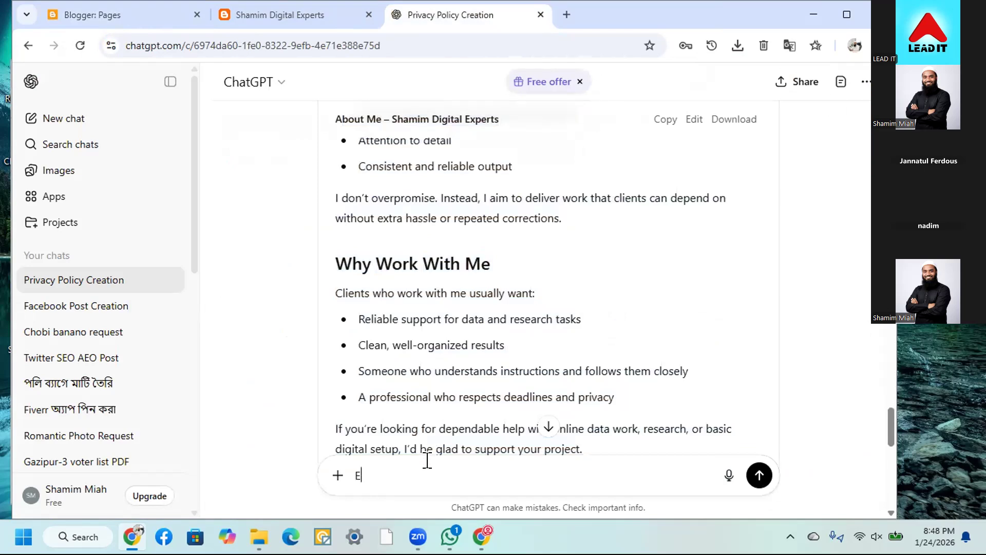
{"action": "type", "text": "mail:"}
{"action": "key", "text": "ctrl+v"}
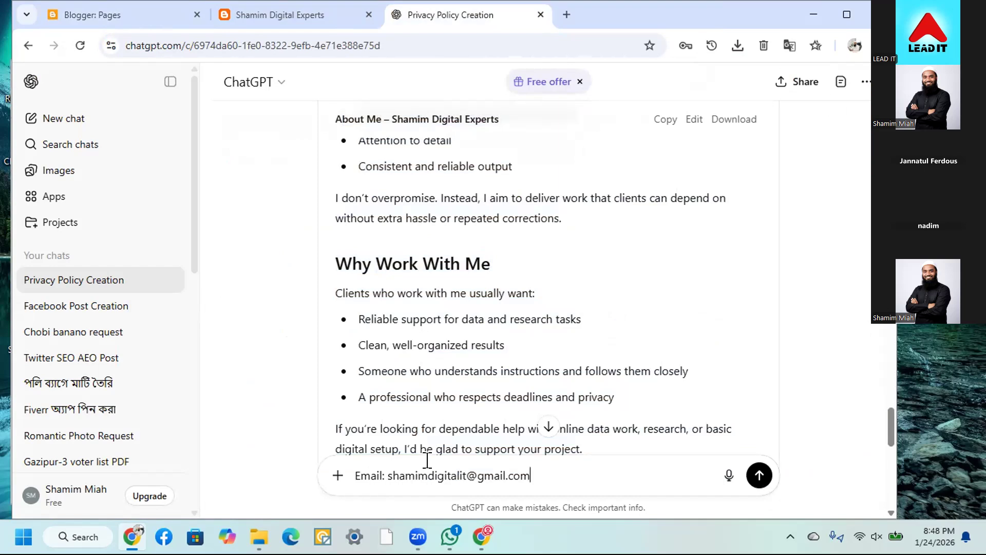
{"action": "key", "text": "shift+Return"}
{"action": "type", "text": "Website:"}
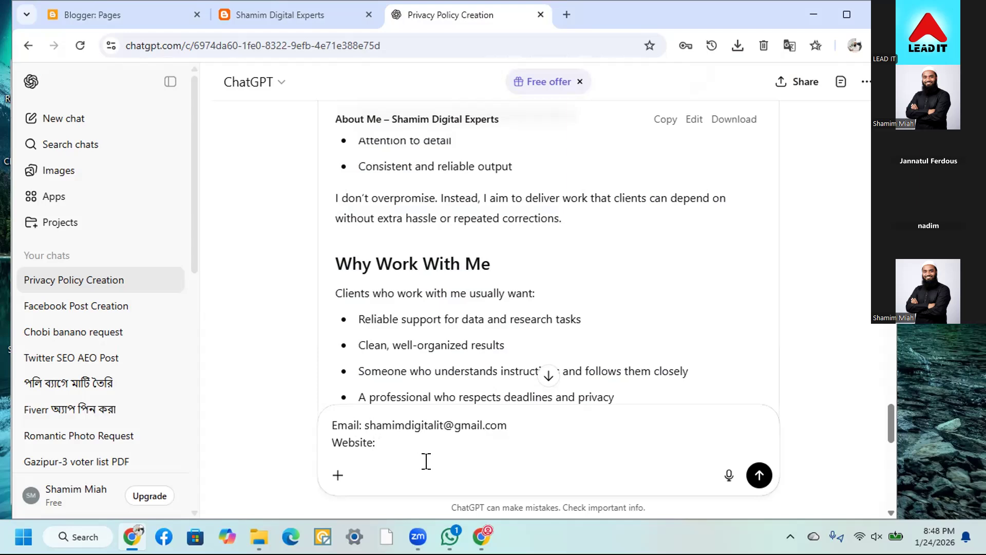
{"action": "key", "text": "super+v"}
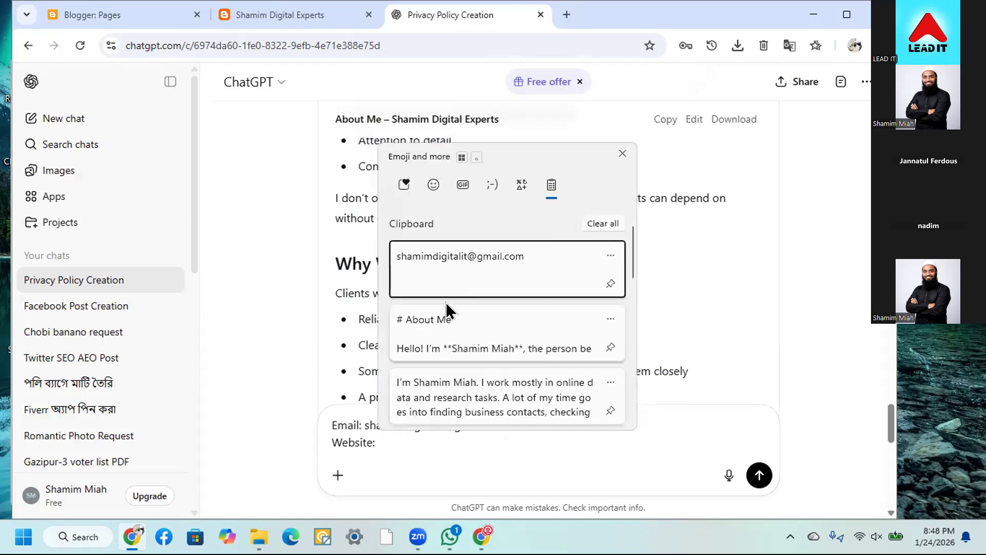
{"action": "scroll", "coordinate": [457, 336], "scroll_direction": "down", "scroll_amount": 2}
{"action": "scroll", "coordinate": [457, 340], "scroll_direction": "down", "scroll_amount": 4}
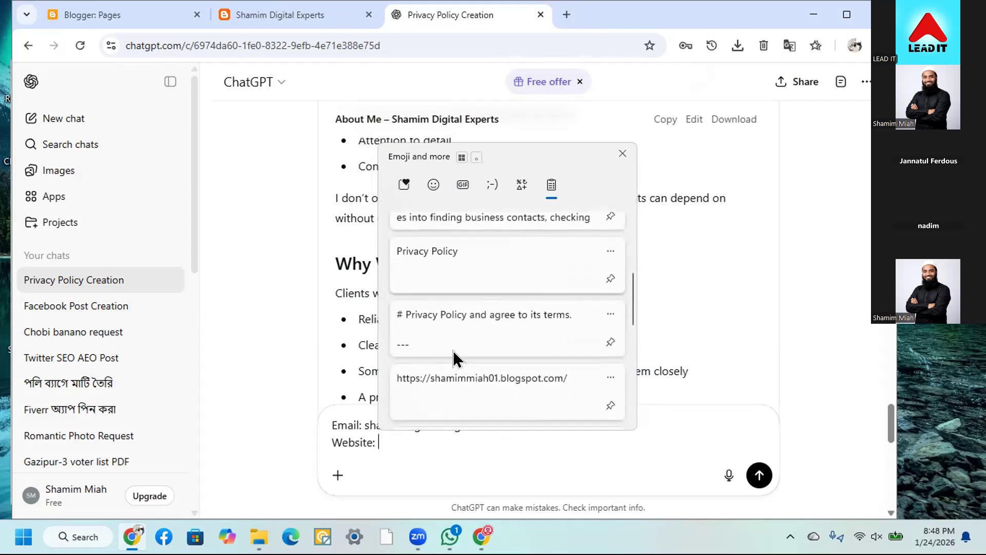
{"action": "scroll", "coordinate": [453, 355], "scroll_direction": "down", "scroll_amount": 1}
{"action": "left_click", "coordinate": [465, 369]}
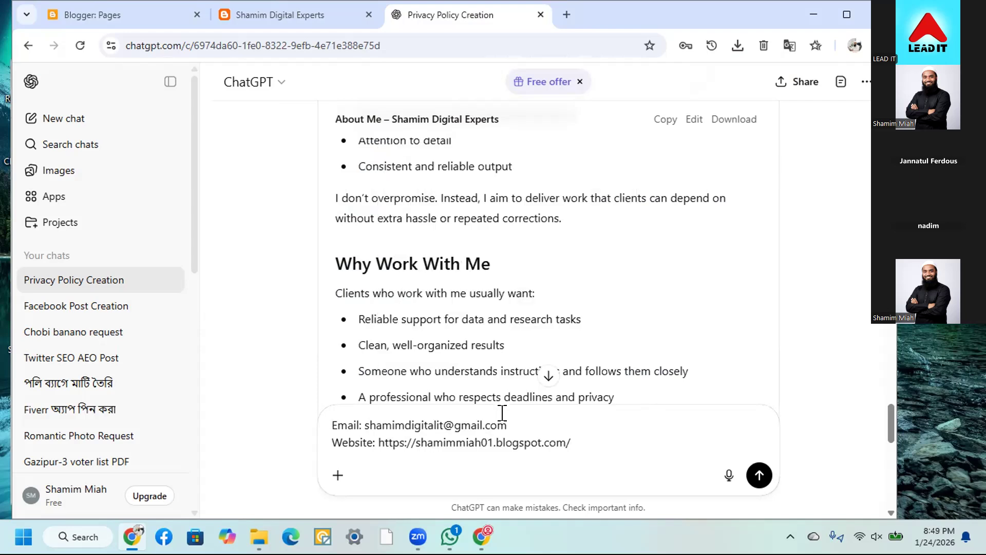
Add a "Facebook :" line to the prompt with the owner's Facebook profile link from the clipboard history
{"action": "key", "text": "shift+Return"}
{"action": "type", "text": "Facebook "}
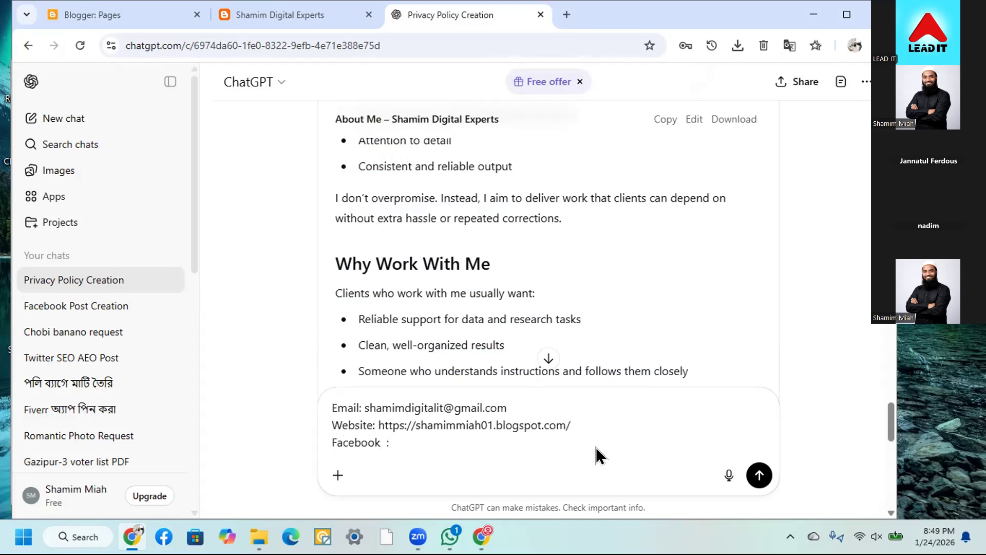
{"action": "type", "text": " :"}
{"action": "key", "text": "super+v"}
{"action": "scroll", "coordinate": [512, 334], "scroll_direction": "down", "scroll_amount": 5}
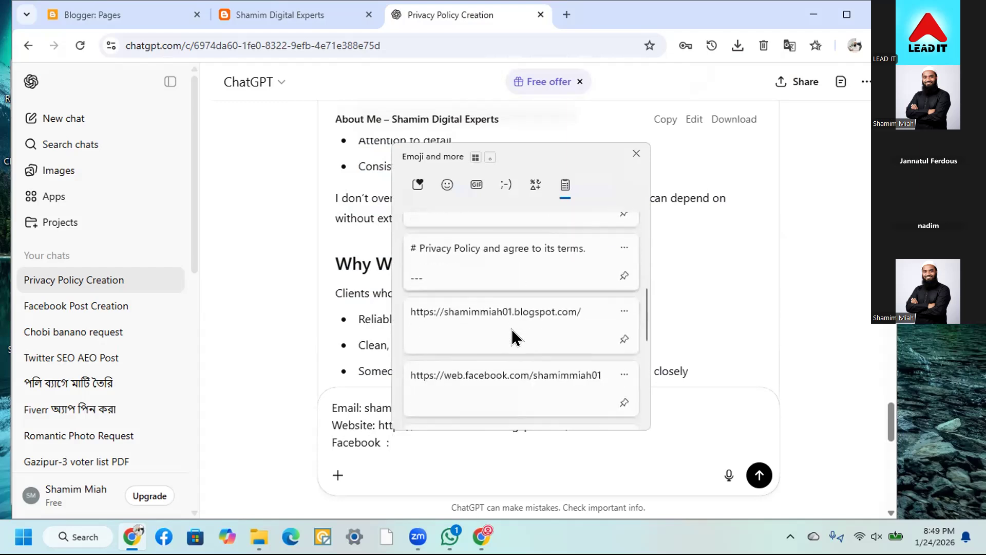
{"action": "left_click", "coordinate": [512, 386]}
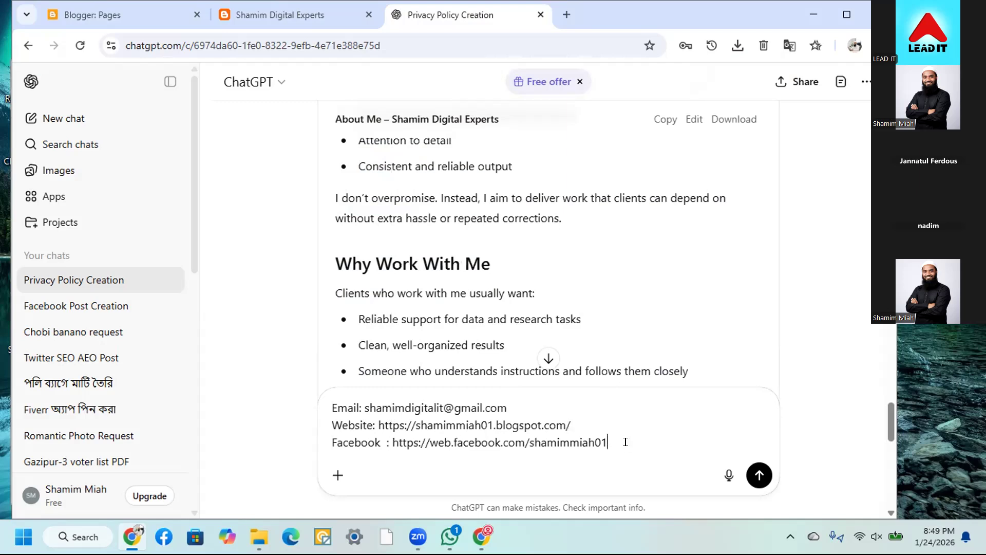
Finish the prompt with the request "make a contact us page for this website" and send it
{"action": "key", "text": "shift+Return"}
{"action": "key", "text": "shift+Return"}
{"action": "type", "text": "make a"}
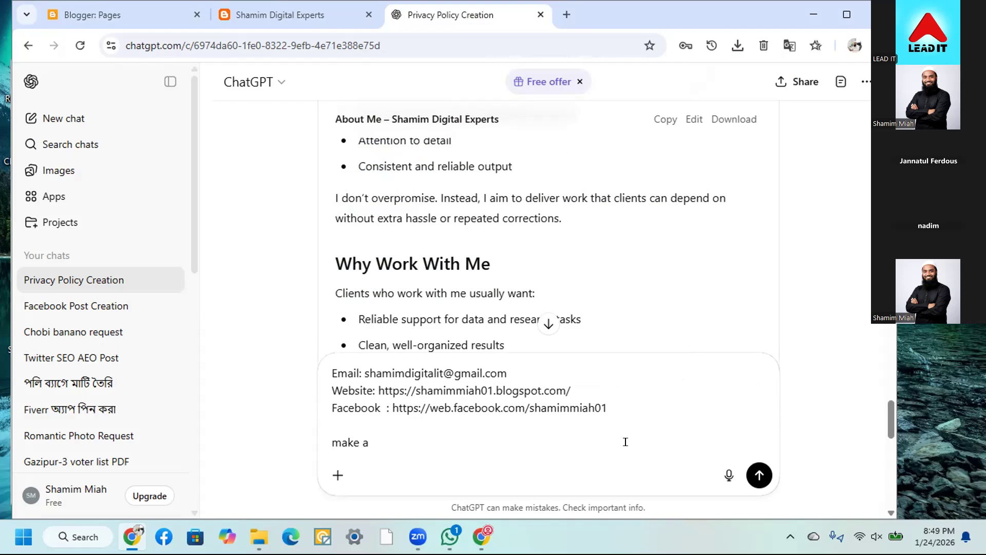
{"action": "type", "text": "contact us page for th"}
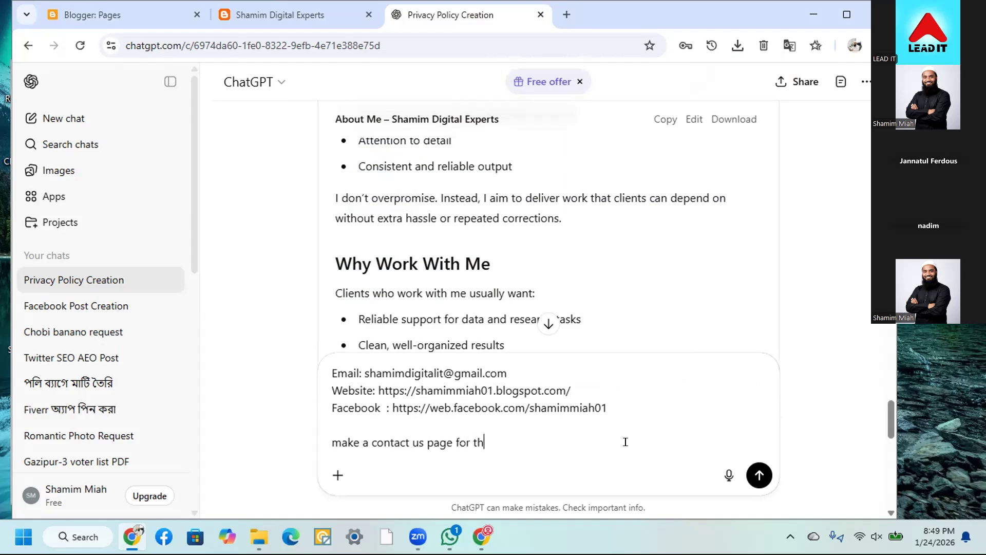
{"action": "type", "text": "is website"}
{"action": "key", "text": "Return"}
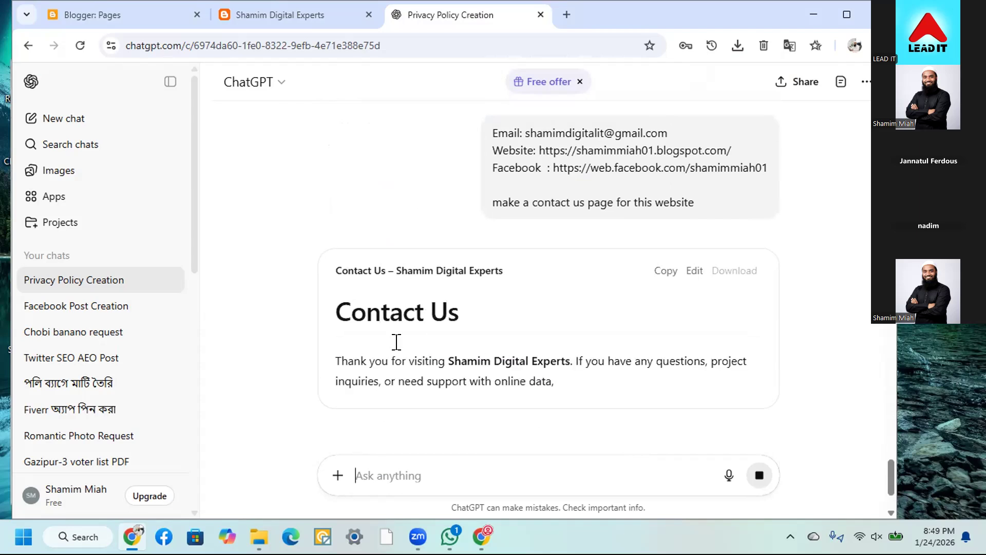
Read through the generated Contact Us text and copy it in full
{"action": "scroll", "coordinate": [397, 342], "scroll_direction": "down", "scroll_amount": 2}
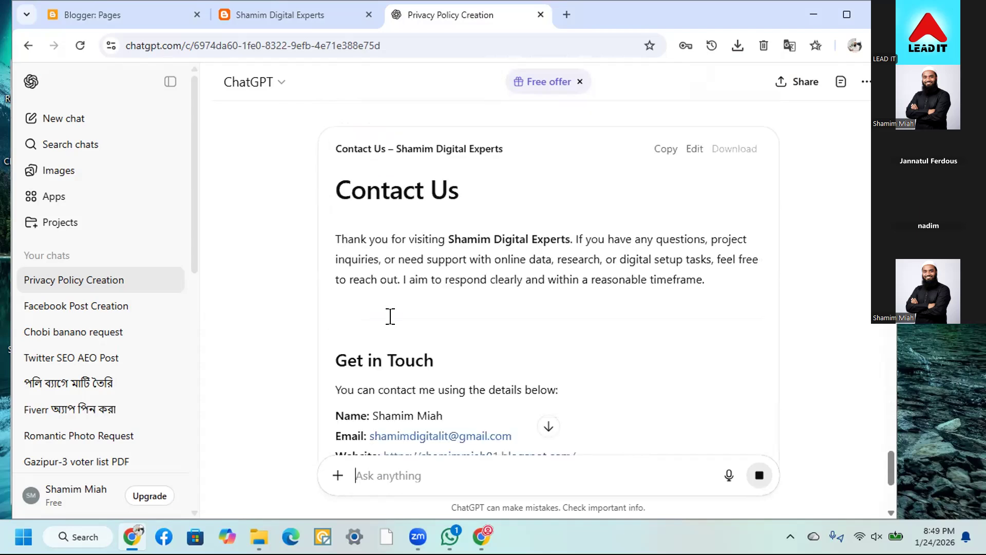
{"action": "scroll", "coordinate": [391, 316], "scroll_direction": "down", "scroll_amount": 6}
{"action": "scroll", "coordinate": [551, 334], "scroll_direction": "down", "scroll_amount": 2}
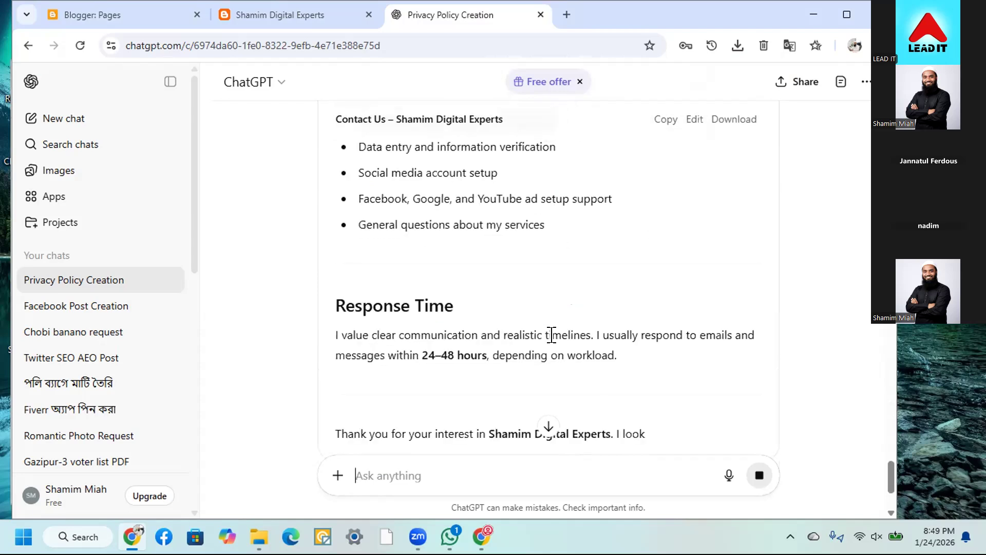
{"action": "scroll", "coordinate": [551, 334], "scroll_direction": "down", "scroll_amount": 2}
{"action": "scroll", "coordinate": [557, 342], "scroll_direction": "down", "scroll_amount": 3}
{"action": "scroll", "coordinate": [559, 341], "scroll_direction": "up", "scroll_amount": 12}
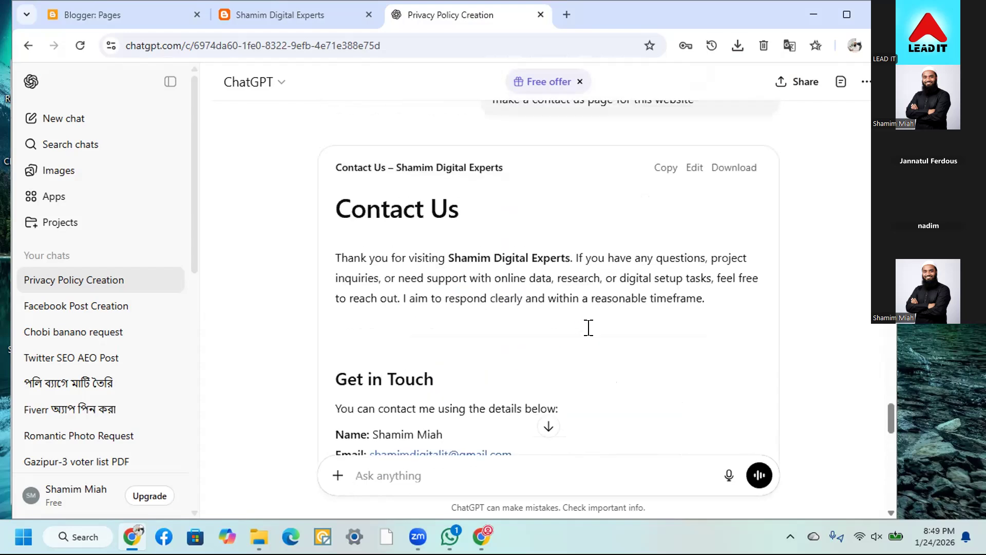
{"action": "scroll", "coordinate": [588, 327], "scroll_direction": "up", "scroll_amount": 3}
{"action": "left_click", "coordinate": [666, 307]}
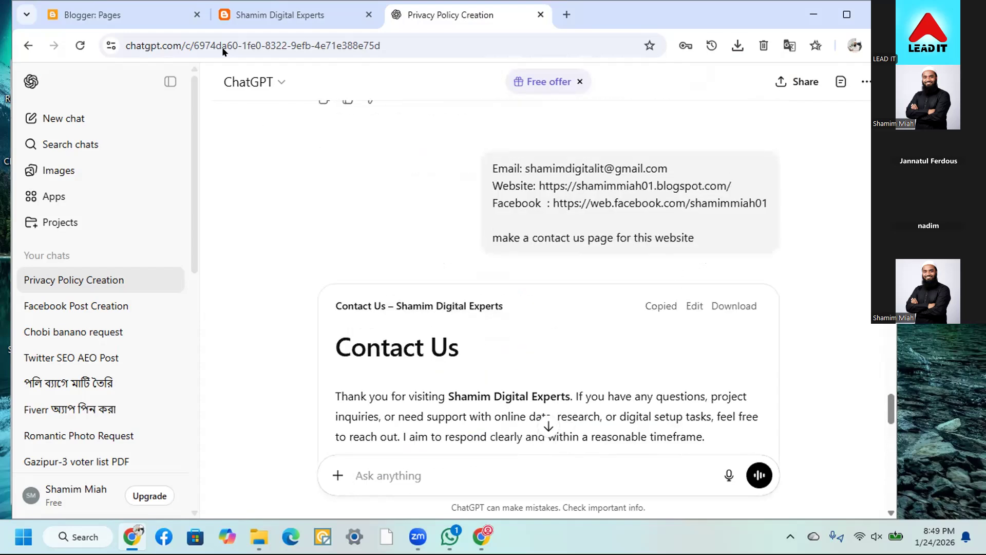
Switch to Blogger, create a new page titled "Contact Us" and paste the generated text into its body
{"action": "left_click", "coordinate": [135, 17]}
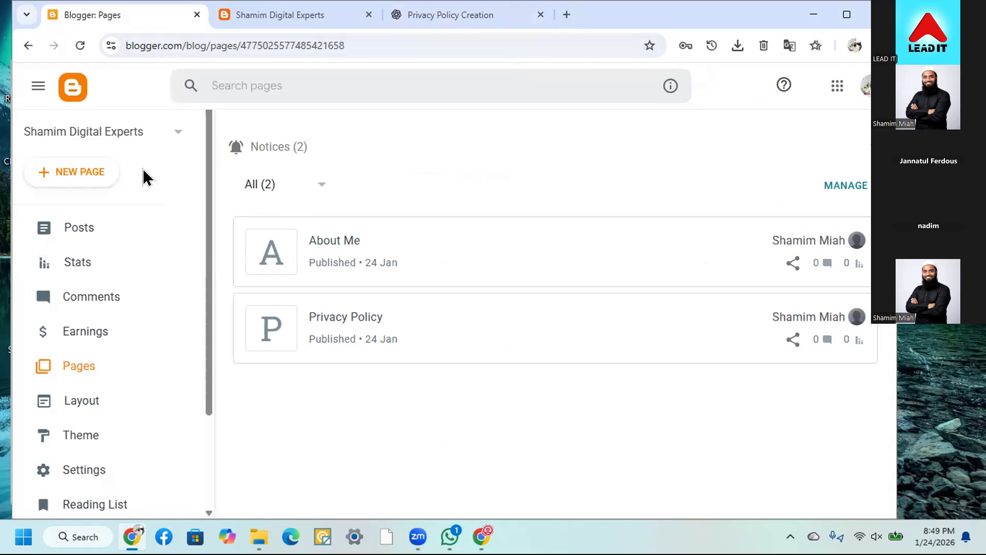
{"action": "left_click", "coordinate": [78, 171]}
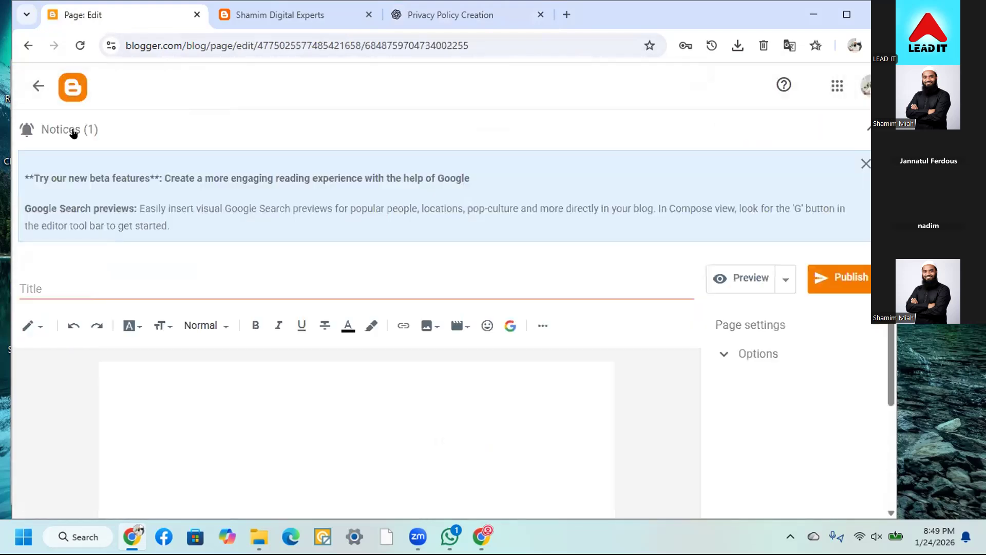
{"action": "left_click", "coordinate": [38, 280]}
{"action": "type", "text": "Cop"}
{"action": "type", "text": "ntuct"}
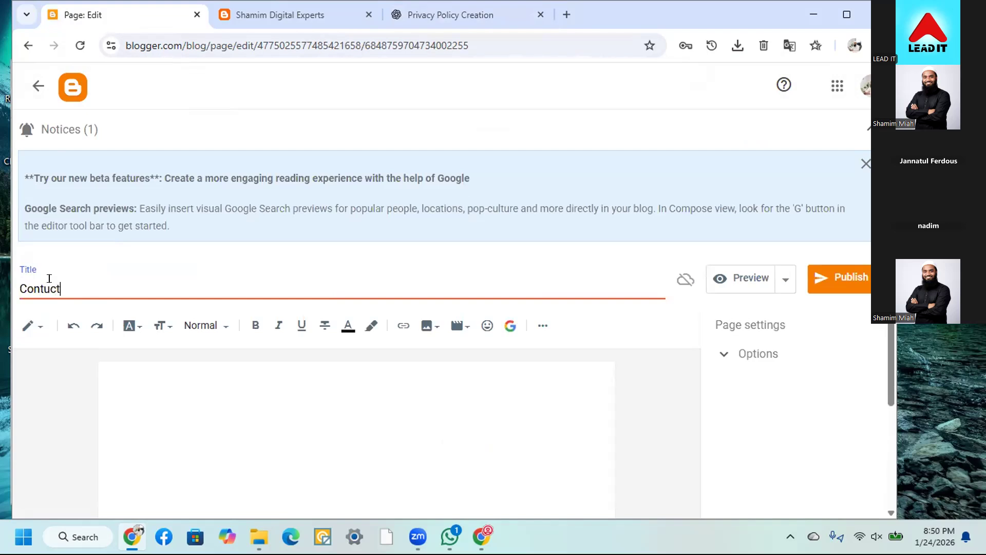
{"action": "key", "text": "BackSpace"}
{"action": "key", "text": "BackSpace"}
{"action": "type", "text": "ac"}
{"action": "left_click", "coordinate": [199, 383]}
{"action": "key", "text": "ctrl+v"}
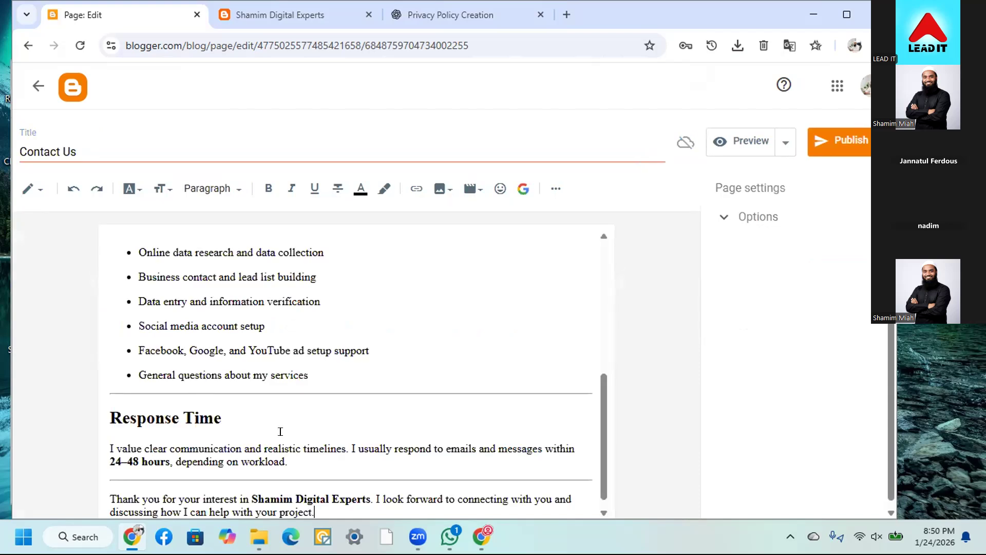
Try removing the closing thank-you paragraph and its divider from the page body, and restore them
{"action": "left_click_drag", "start_coordinate": [315, 501], "coordinate": [88, 472]}
{"action": "key", "text": "BackSpace"}
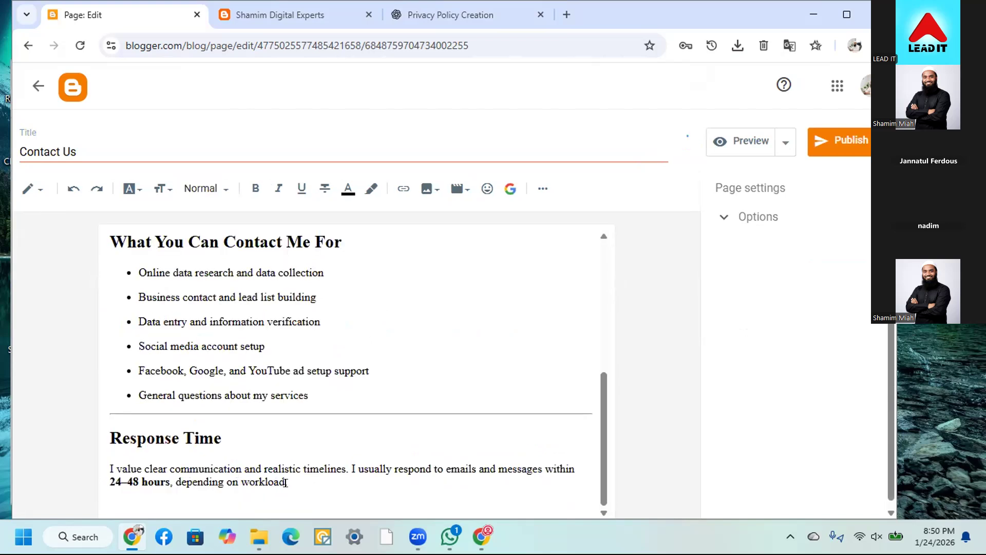
{"action": "scroll", "coordinate": [270, 447], "scroll_direction": "up", "scroll_amount": 5}
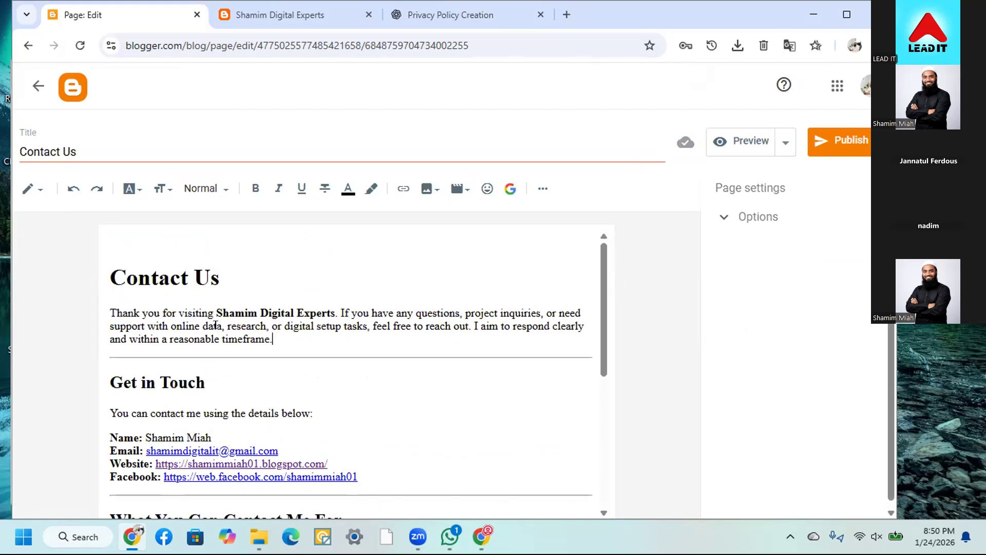
{"action": "left_click_drag", "start_coordinate": [271, 339], "coordinate": [126, 310]}
{"action": "left_click", "coordinate": [262, 382]}
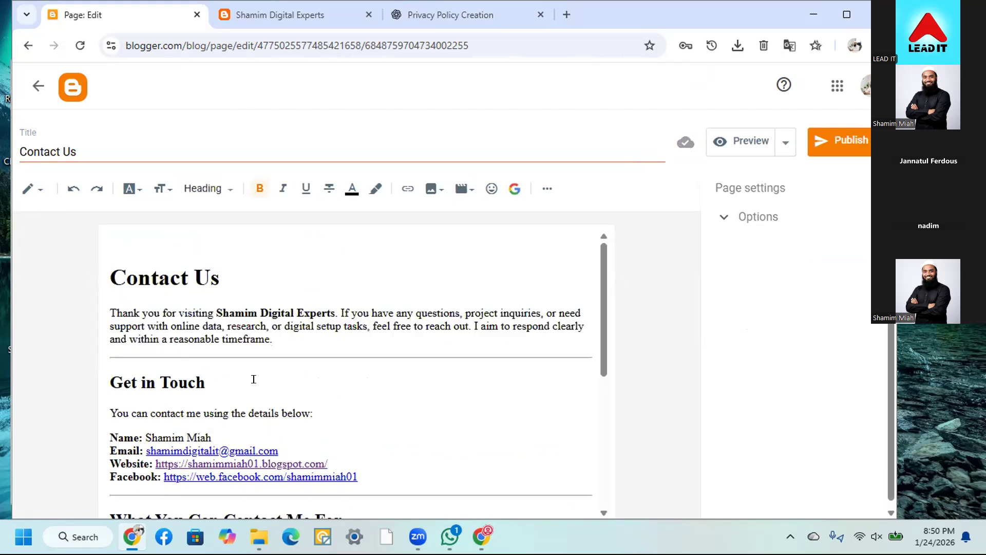
{"action": "scroll", "coordinate": [324, 425], "scroll_direction": "down", "scroll_amount": 5}
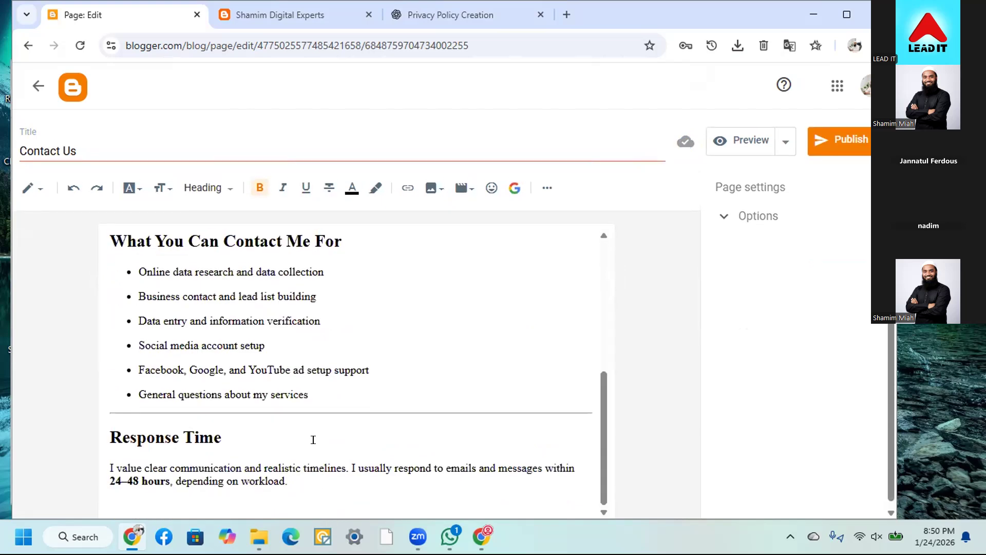
{"action": "left_click", "coordinate": [337, 470]}
{"action": "key", "text": "ctrl+v"}
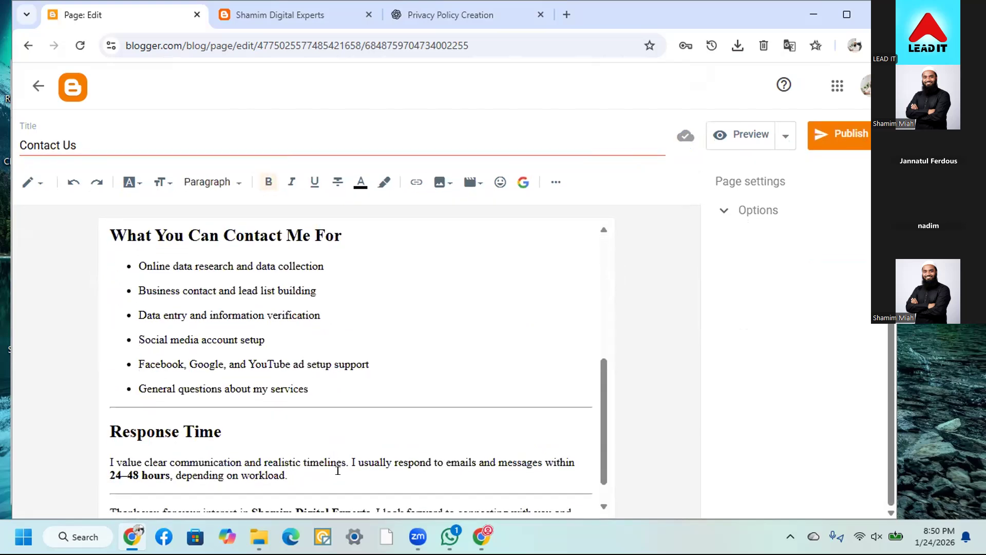
Publish the Contact Us page to the blog
{"action": "scroll", "coordinate": [338, 470], "scroll_direction": "down", "scroll_amount": 1}
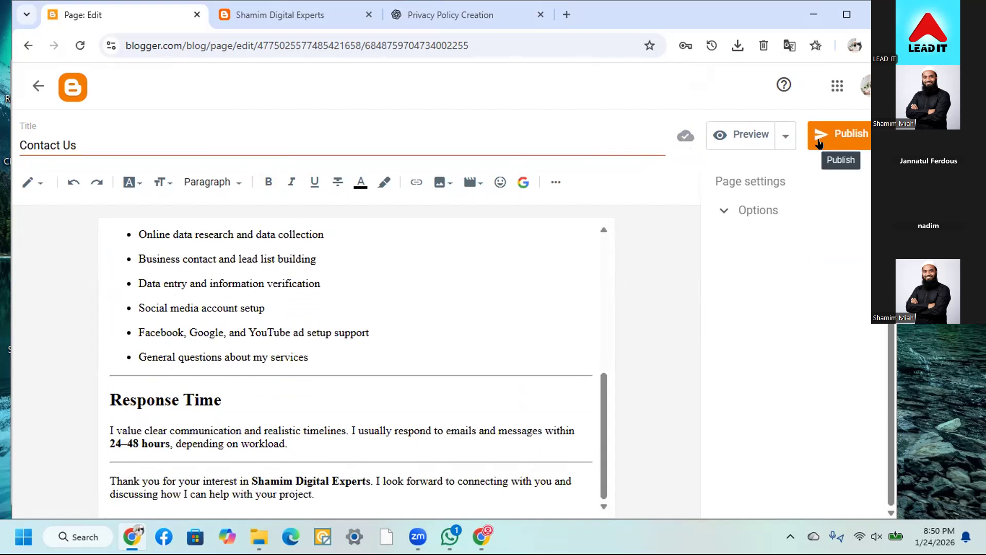
{"action": "left_click", "coordinate": [821, 144]}
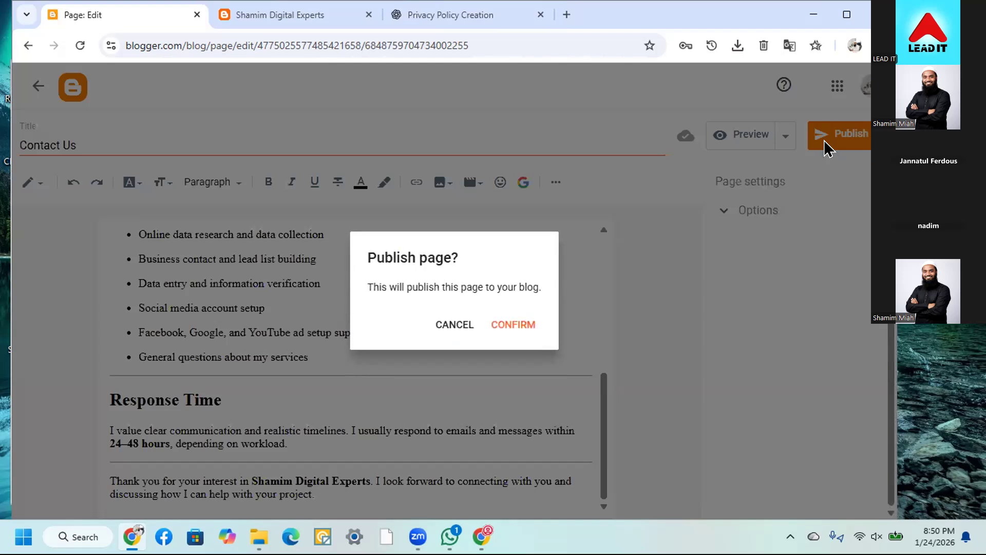
{"action": "left_click", "coordinate": [513, 324]}
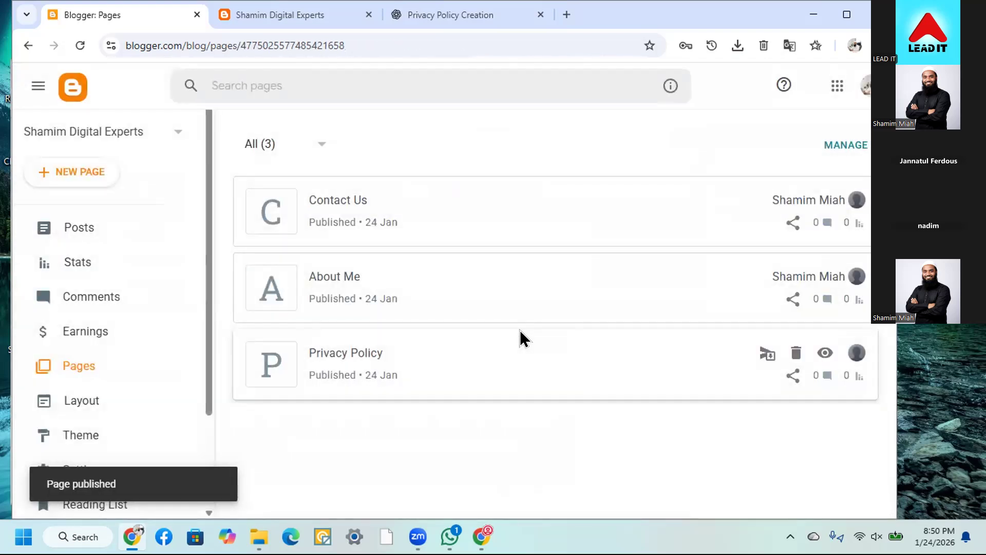
{"action": "key", "text": "super+v"}
{"action": "left_click", "coordinate": [538, 262]}
{"action": "left_click", "coordinate": [559, 207]}
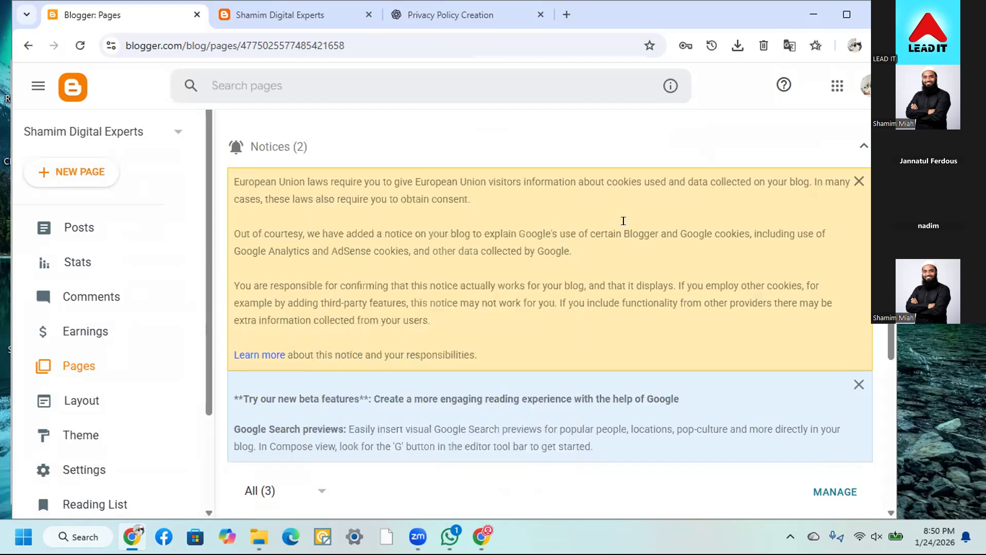
Collapse the notices above the page list and copy the share link of the Privacy Policy page
{"action": "left_click", "coordinate": [327, 154]}
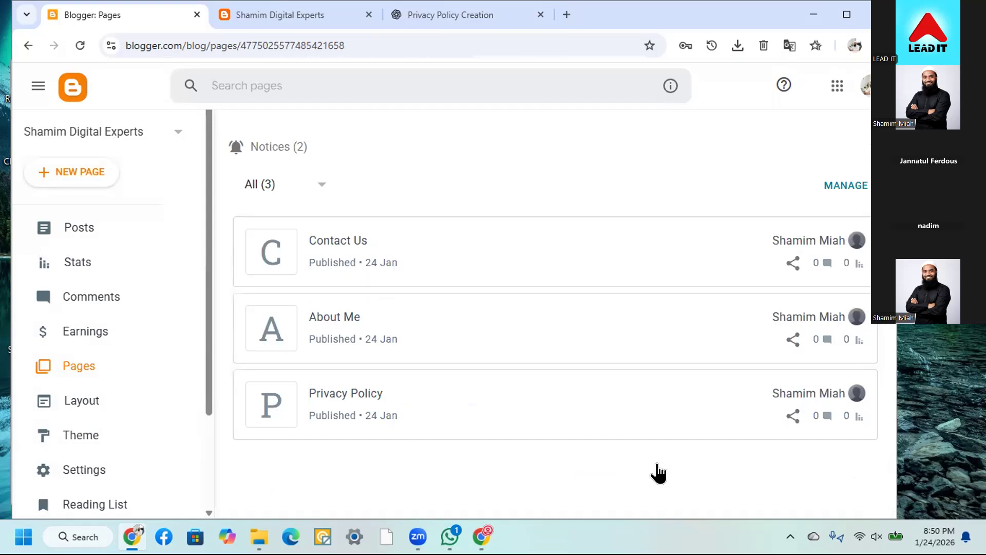
{"action": "left_click", "coordinate": [790, 417]}
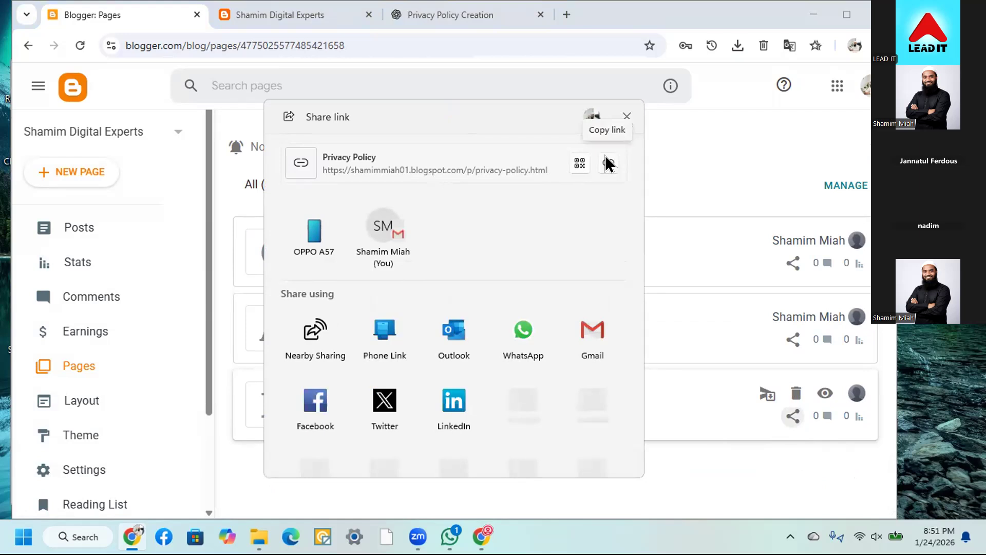
{"action": "left_click", "coordinate": [607, 164]}
{"action": "left_click", "coordinate": [628, 117]}
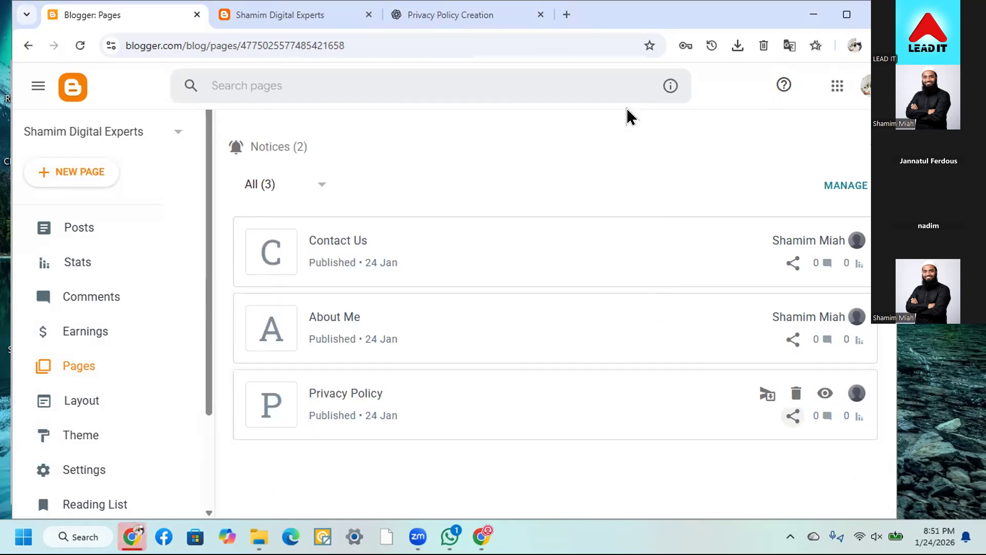
Copy the share link of the About Me page and close the share dialog
{"action": "left_click", "coordinate": [792, 339]}
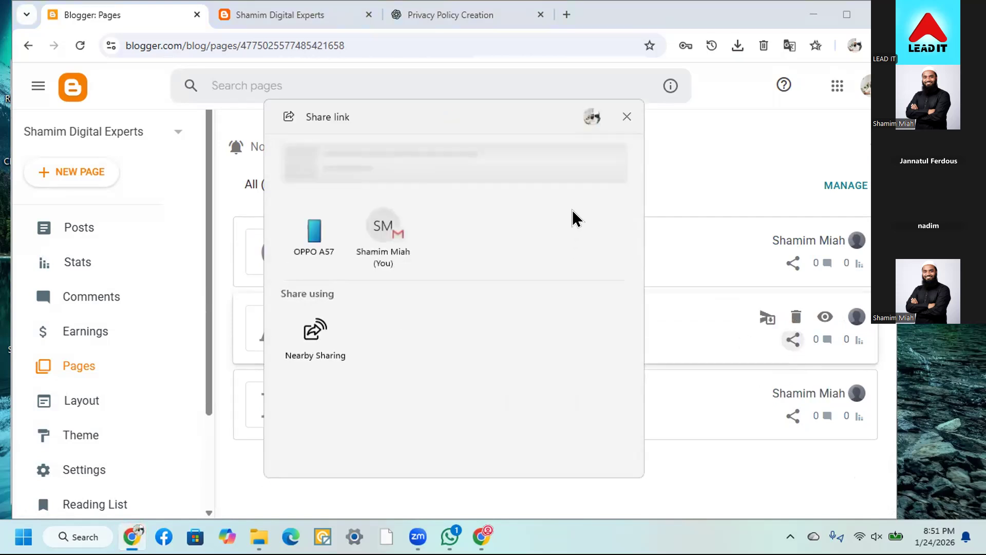
{"action": "left_click", "coordinate": [608, 162]}
{"action": "left_click", "coordinate": [627, 117]}
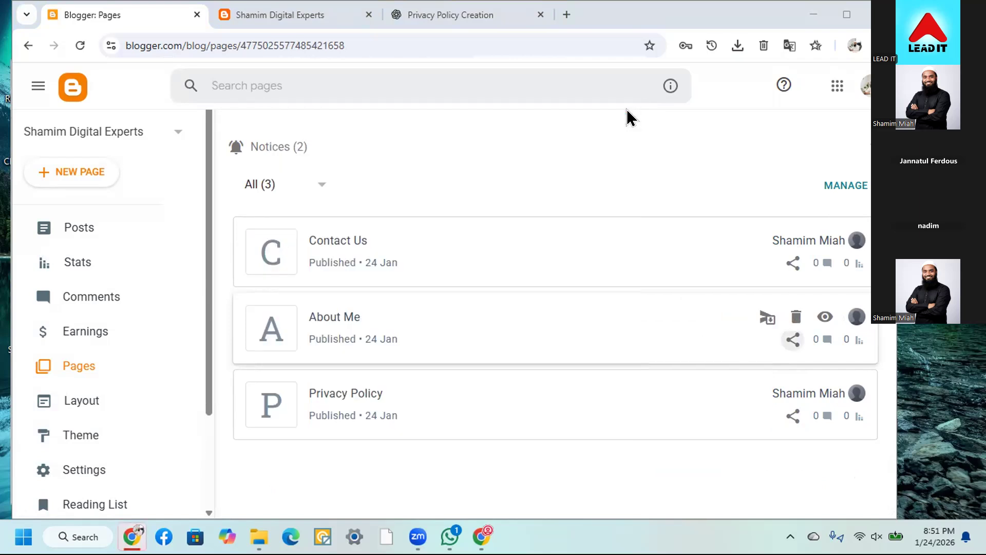
Copy the share link of the Contact Us page and close the share dialog
{"action": "left_click", "coordinate": [793, 262]}
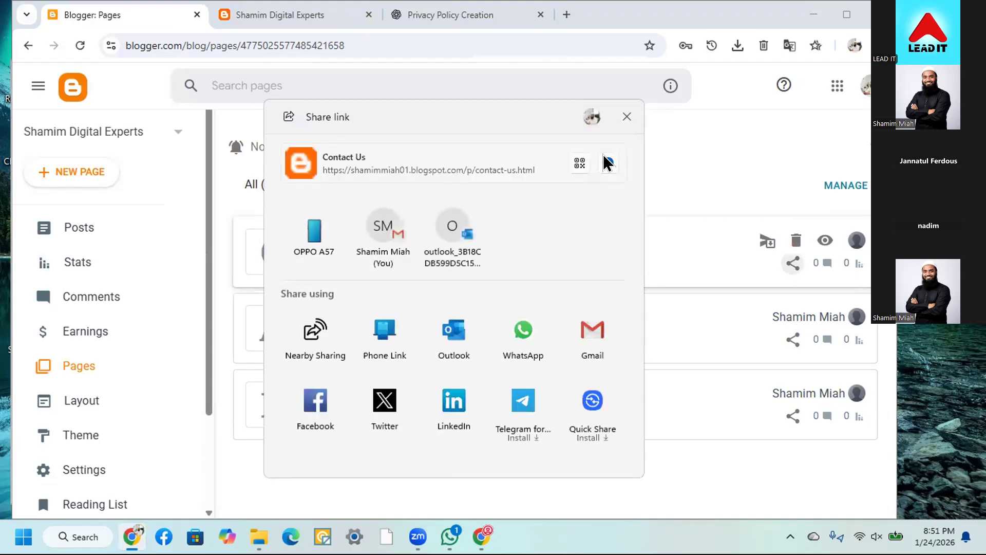
{"action": "left_click", "coordinate": [626, 116]}
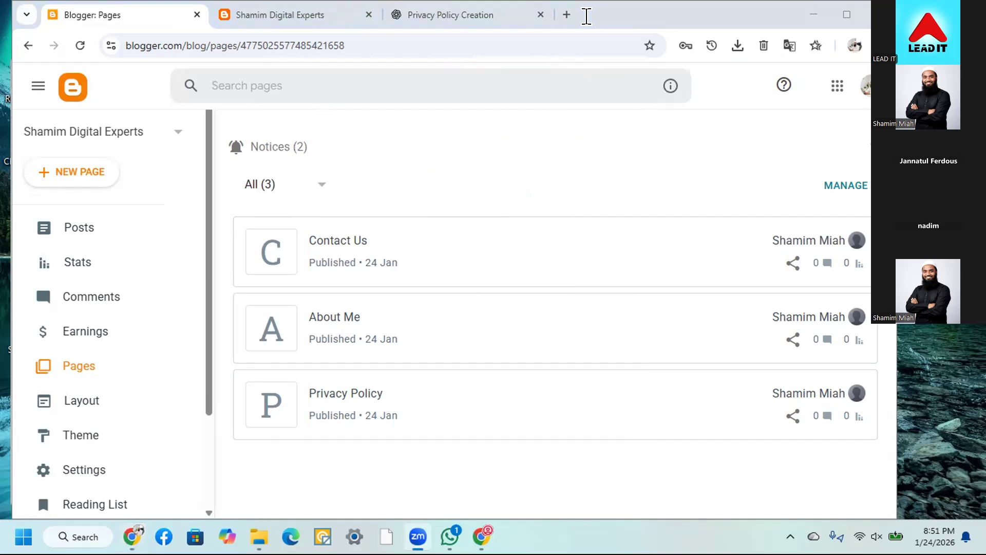
Check the live blog's top links, and open the Top Navigation menu gadget's link list from the blog layout
{"action": "left_click", "coordinate": [87, 401]}
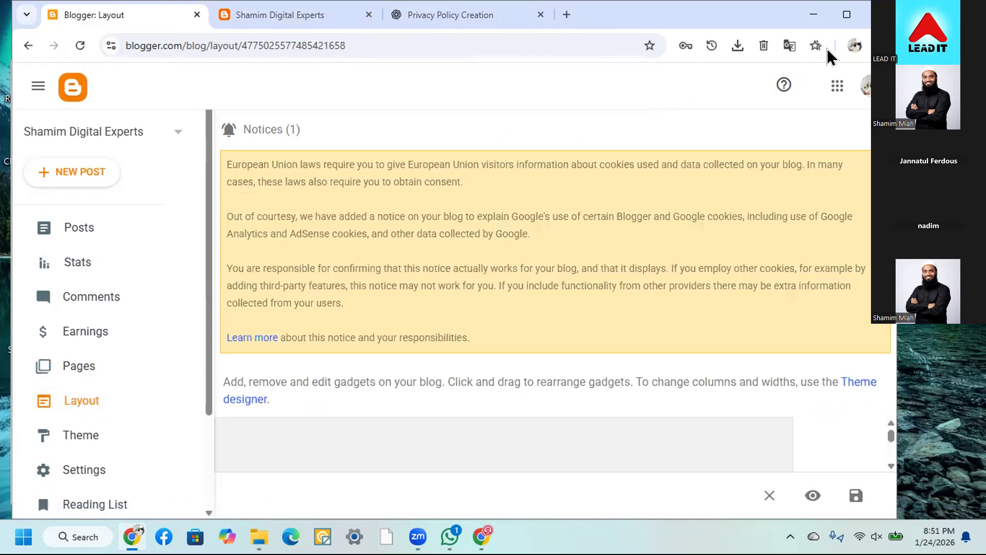
{"action": "left_click", "coordinate": [252, 16]}
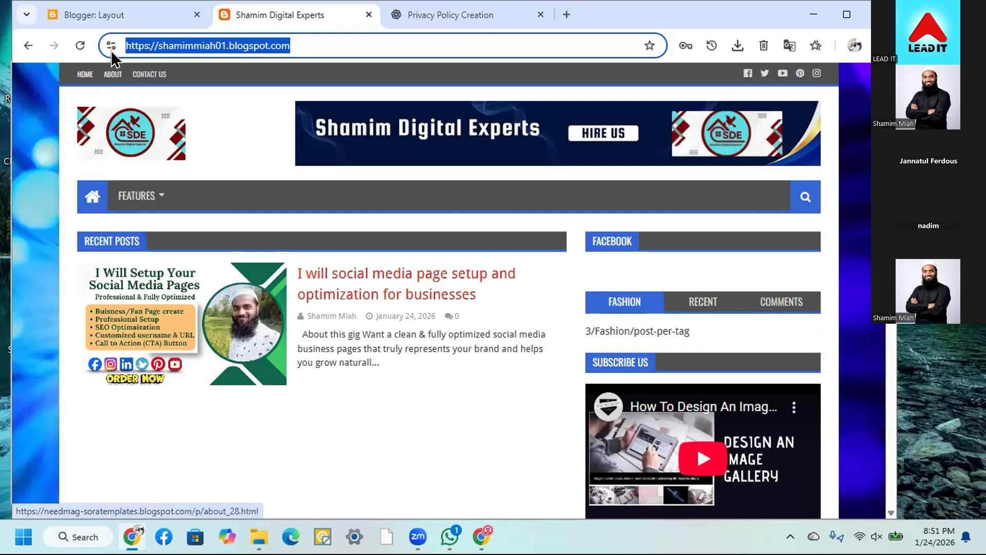
{"action": "left_click", "coordinate": [109, 15]}
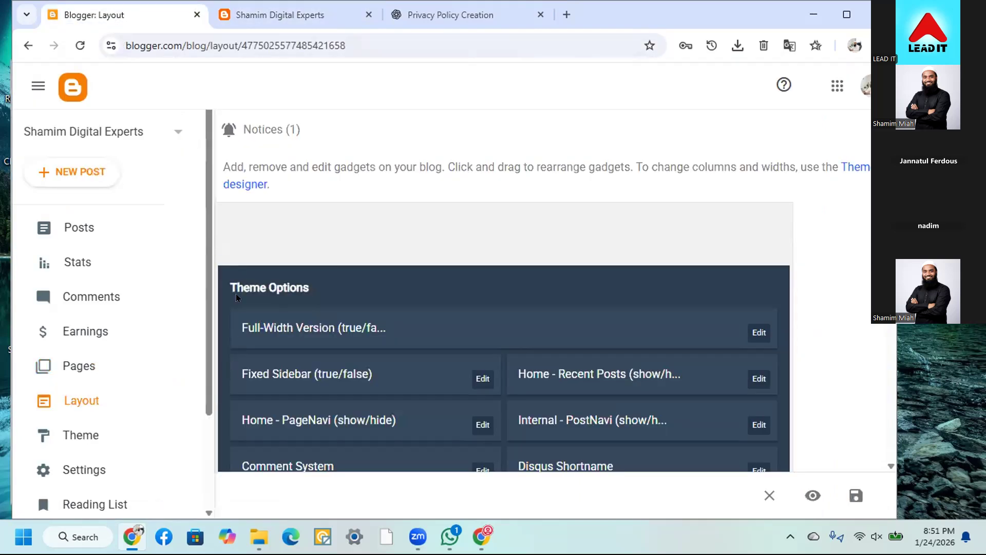
{"action": "scroll", "coordinate": [236, 297], "scroll_direction": "down", "scroll_amount": 4}
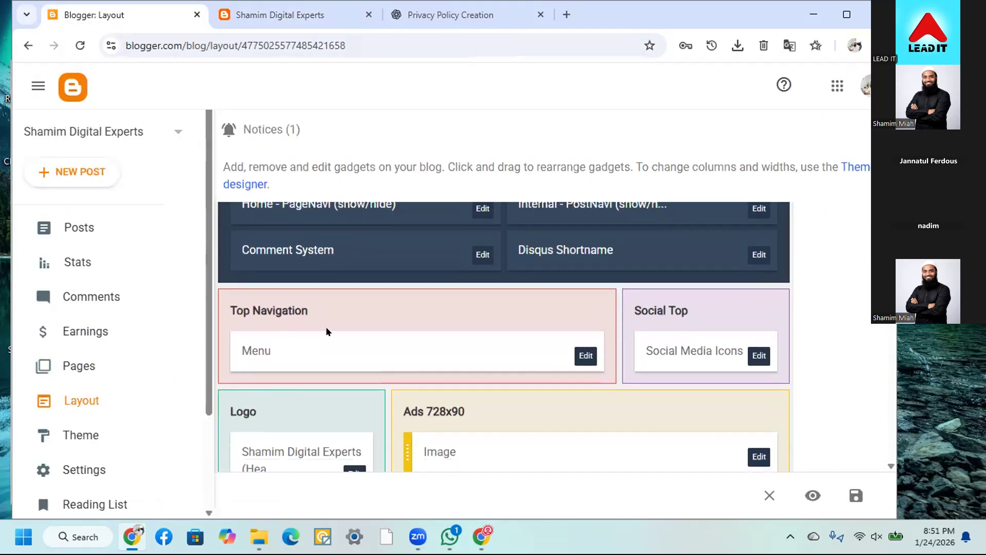
{"action": "left_click", "coordinate": [587, 355]}
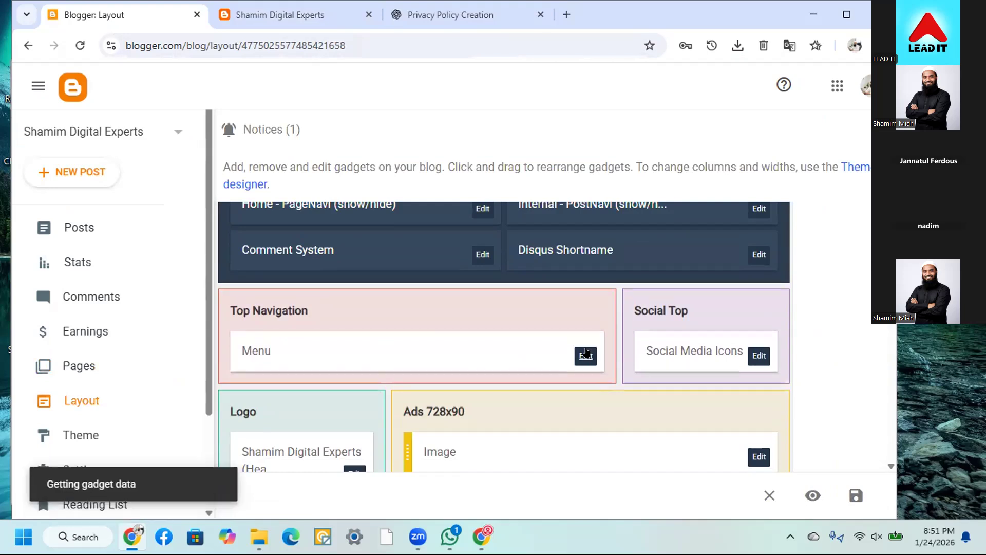
{"action": "scroll", "coordinate": [420, 308], "scroll_direction": "down", "scroll_amount": 3}
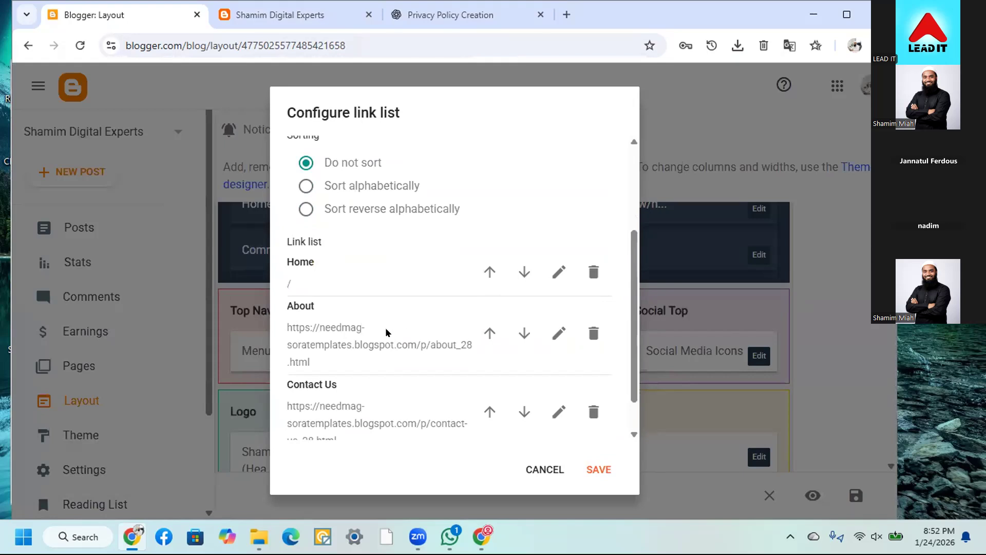
Replace the About item's site URL with the copied link to the blog's about-me.html page and save the item
{"action": "left_click", "coordinate": [559, 334]}
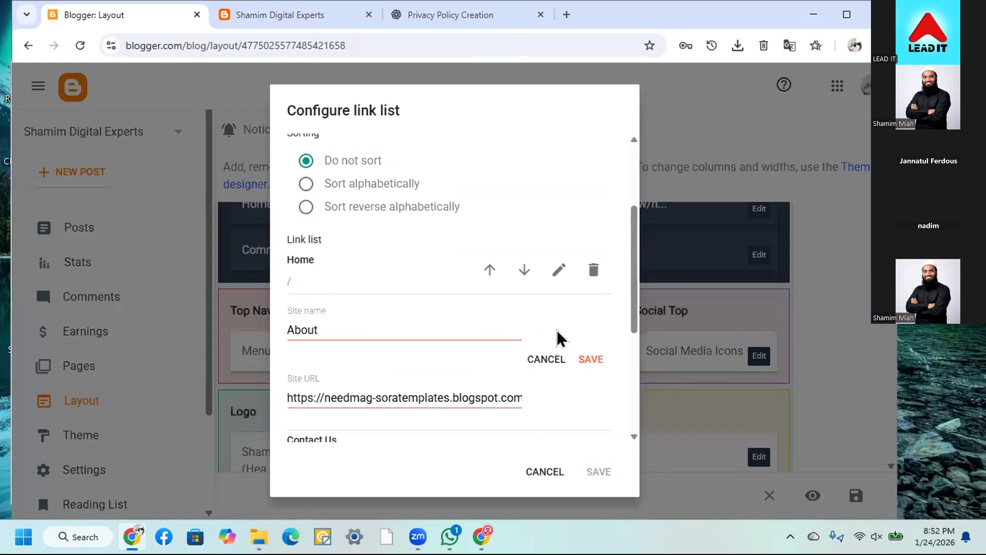
{"action": "scroll", "coordinate": [405, 379], "scroll_direction": "down", "scroll_amount": 2}
{"action": "left_click", "coordinate": [330, 320]}
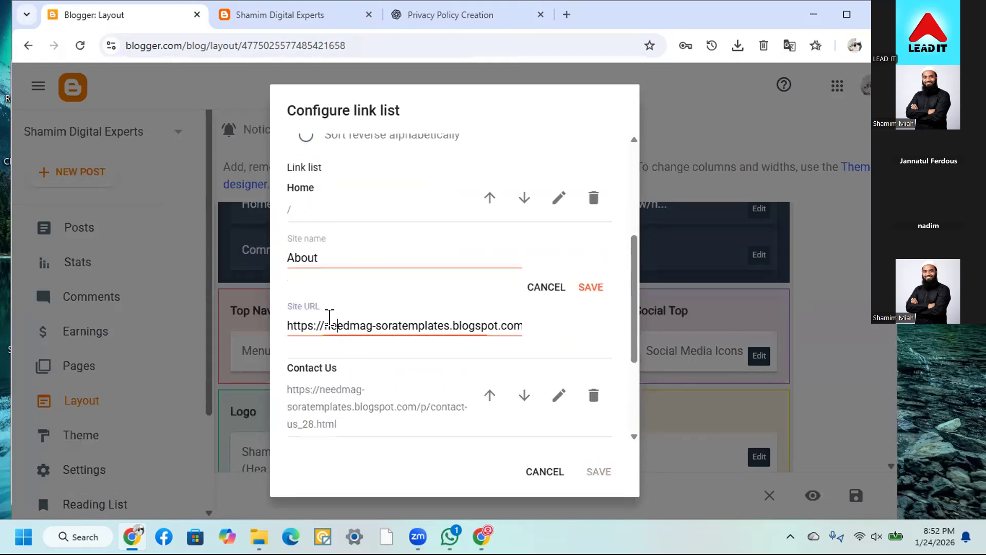
{"action": "key", "text": "ctrl+a"}
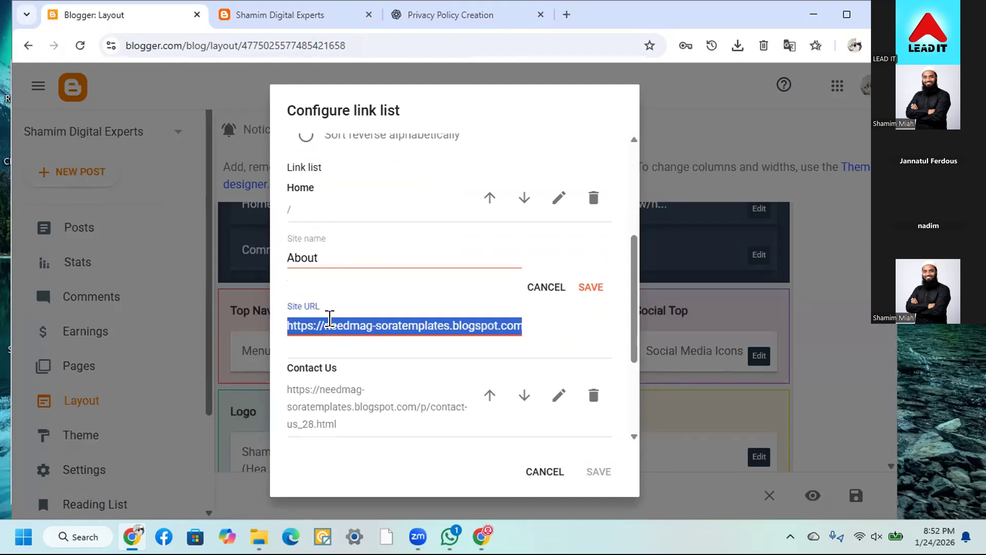
{"action": "key", "text": "BackSpace"}
{"action": "key", "text": "super+v"}
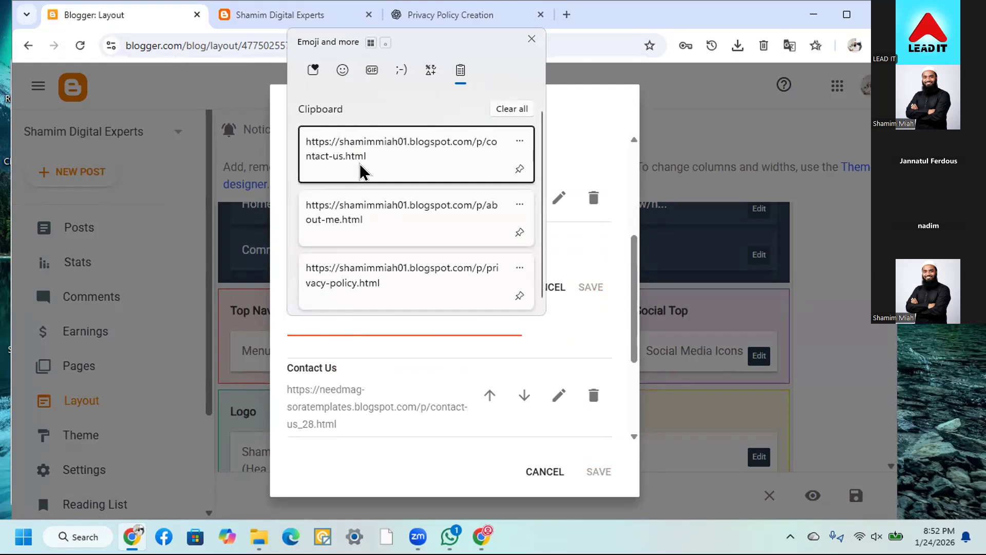
{"action": "left_click", "coordinate": [359, 213]}
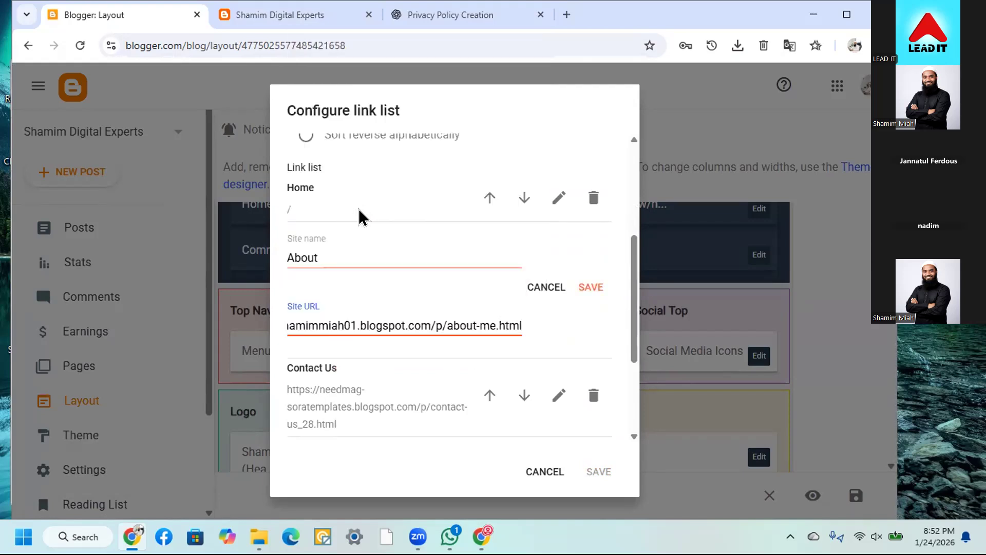
{"action": "left_click", "coordinate": [588, 287]}
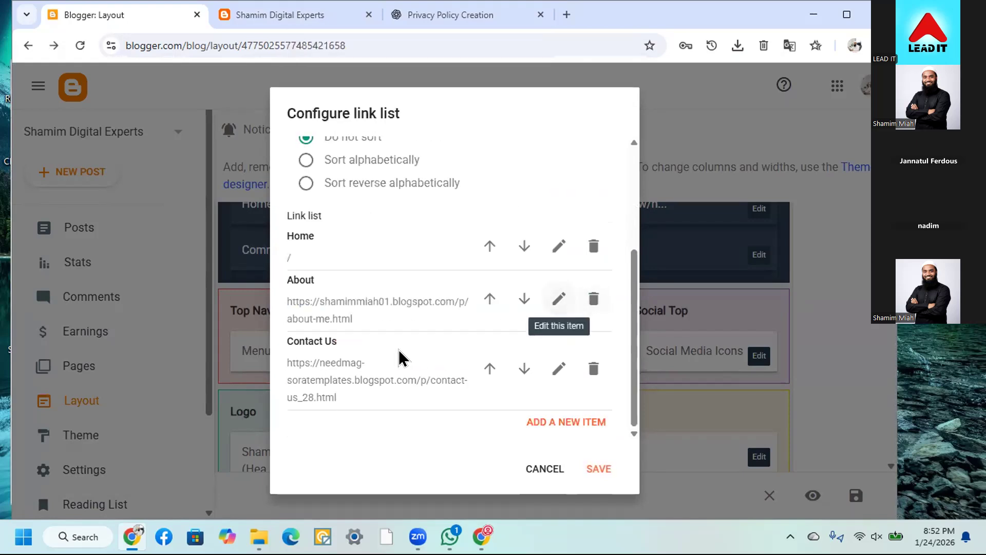
Replace the Contact Us item's site URL with the copied link to the blog's contact-us.html page and save the item
{"action": "left_click", "coordinate": [559, 368]}
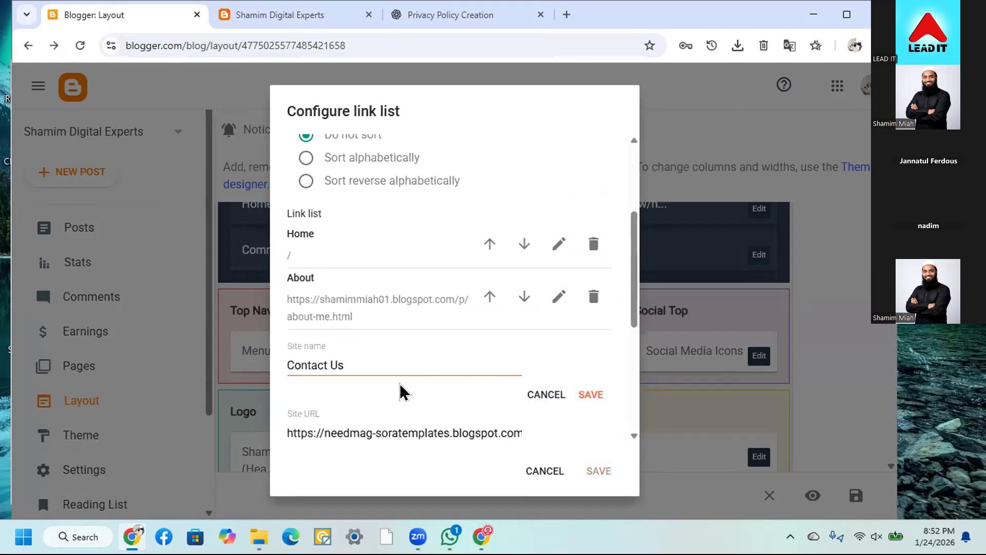
{"action": "scroll", "coordinate": [401, 393], "scroll_direction": "down", "scroll_amount": 1}
{"action": "triple_click", "coordinate": [358, 354]}
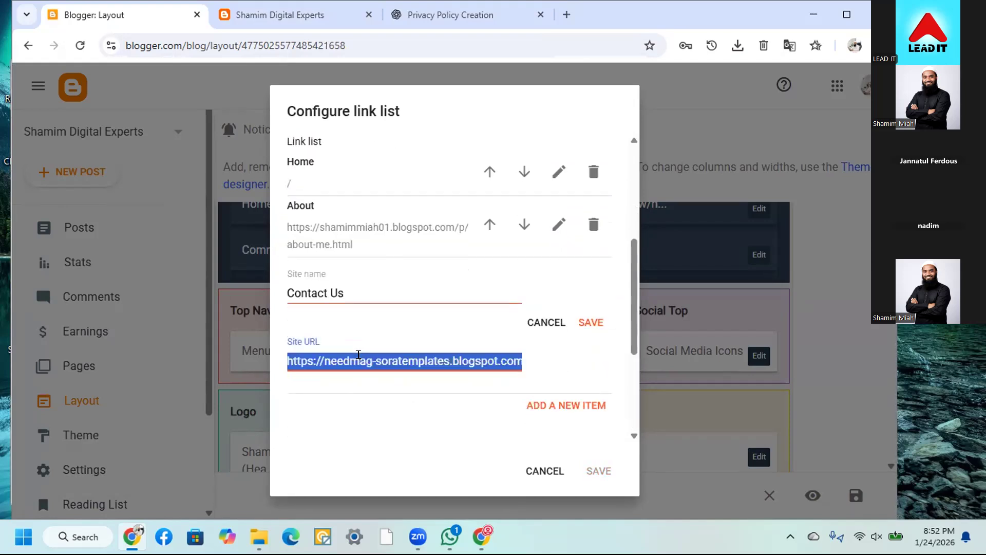
{"action": "key", "text": "super+v"}
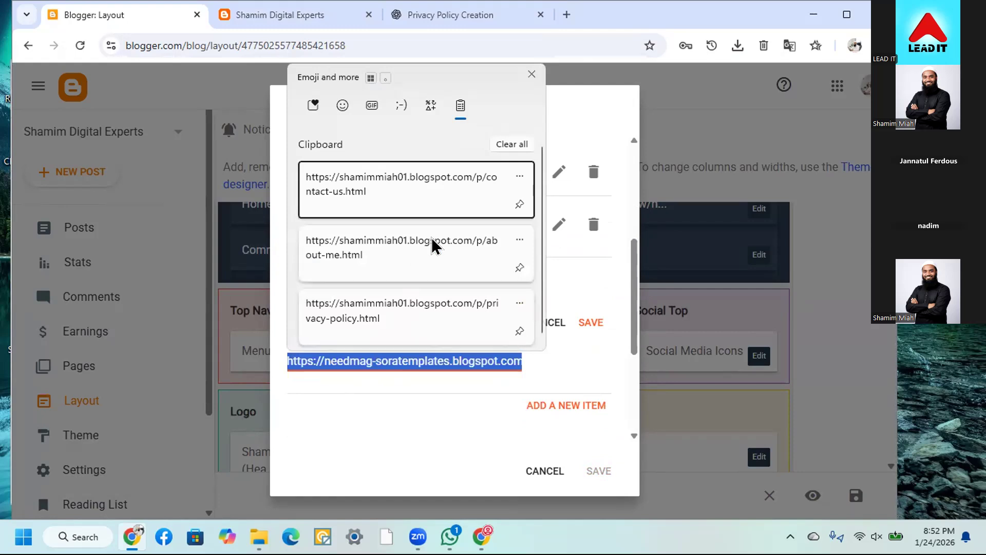
{"action": "left_click", "coordinate": [364, 198]}
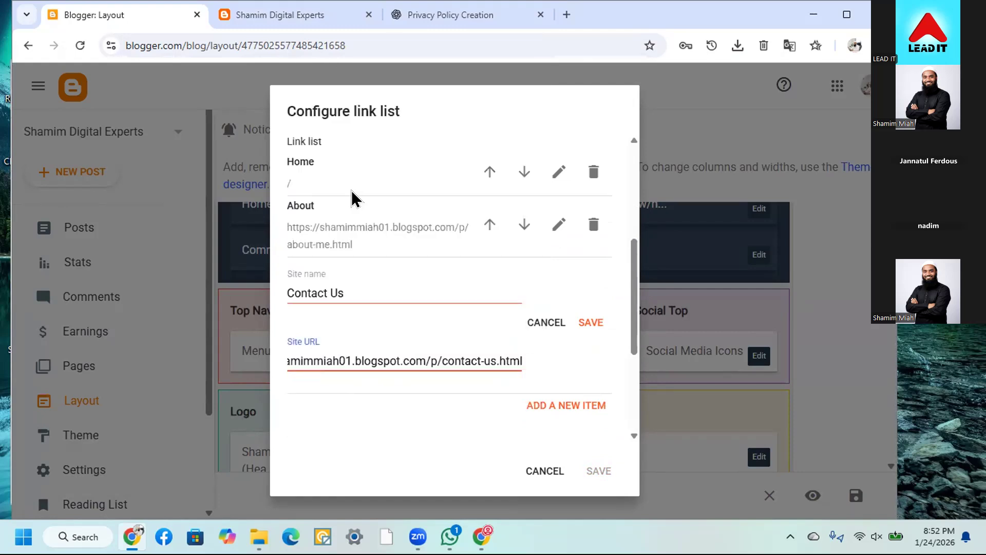
{"action": "left_click", "coordinate": [590, 324]}
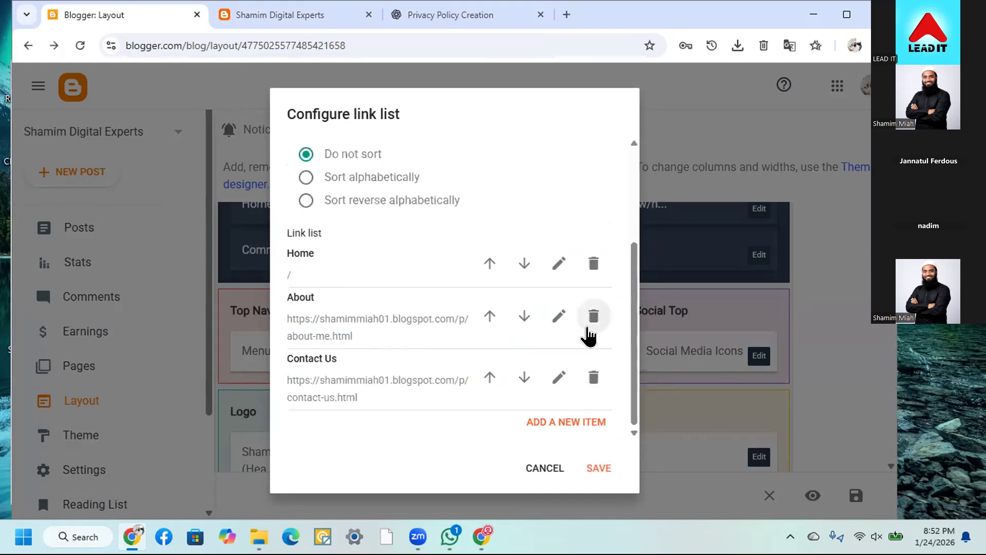
Add a Privacy Policy item linking to the blog's copied privacy-policy.html address, and save the link list
{"action": "left_click", "coordinate": [591, 423]}
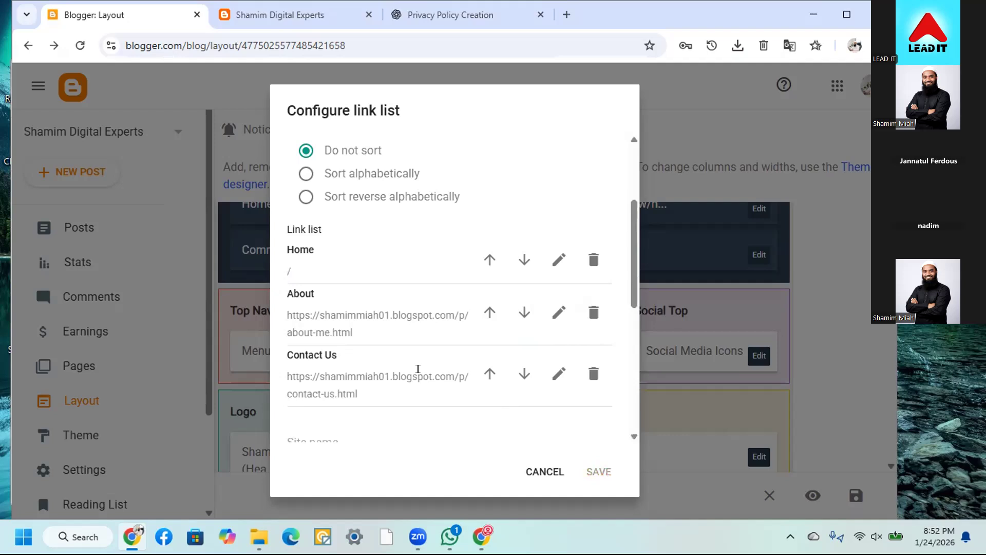
{"action": "left_click", "coordinate": [333, 288]}
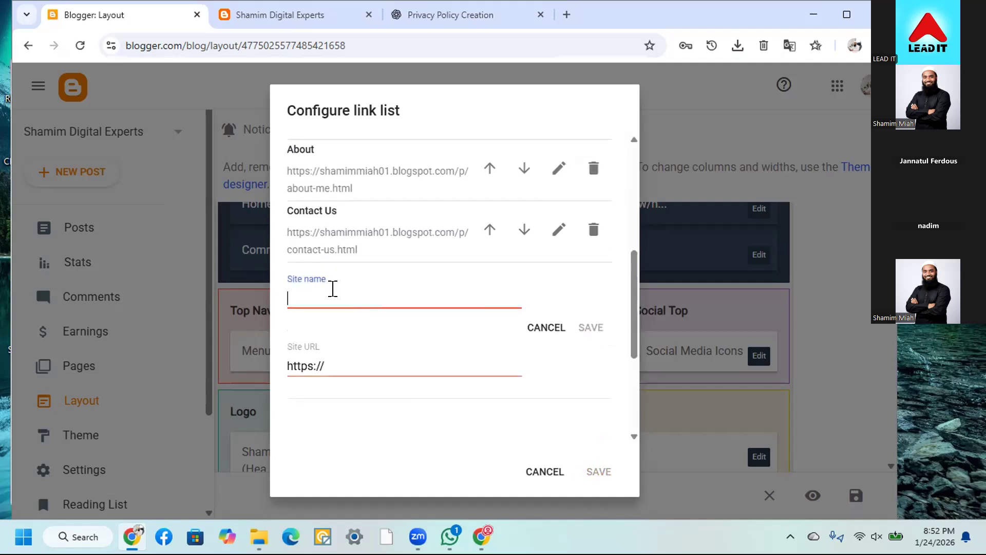
{"action": "type", "text": "Privacy Policy"}
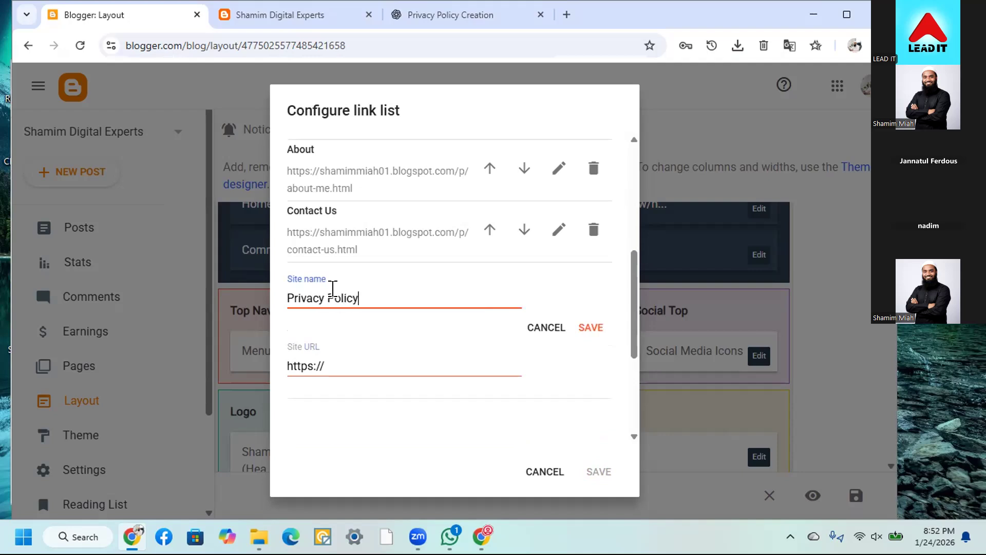
{"action": "left_click", "coordinate": [322, 366]}
{"action": "key", "text": "ctrl+a"}
{"action": "key", "text": "super+v"}
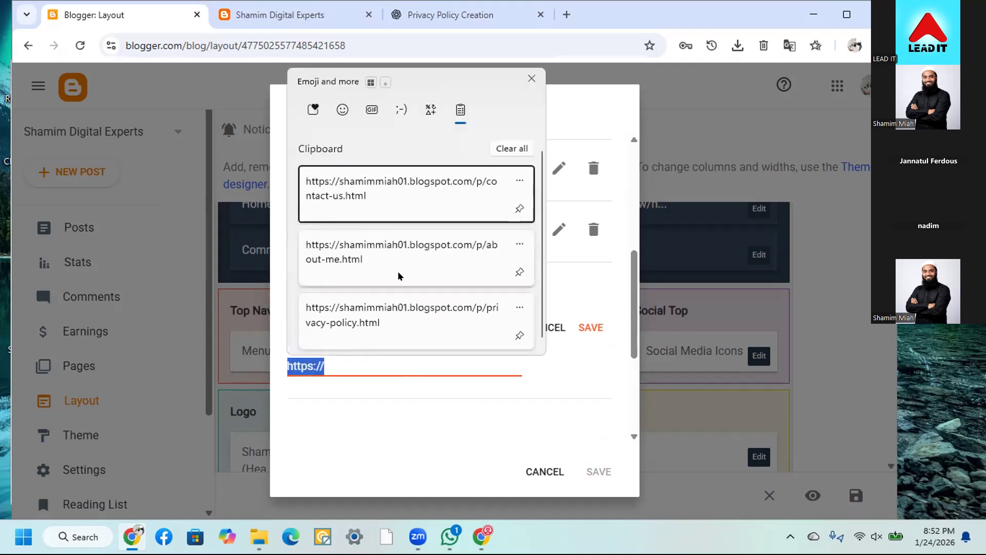
{"action": "left_click", "coordinate": [399, 321]}
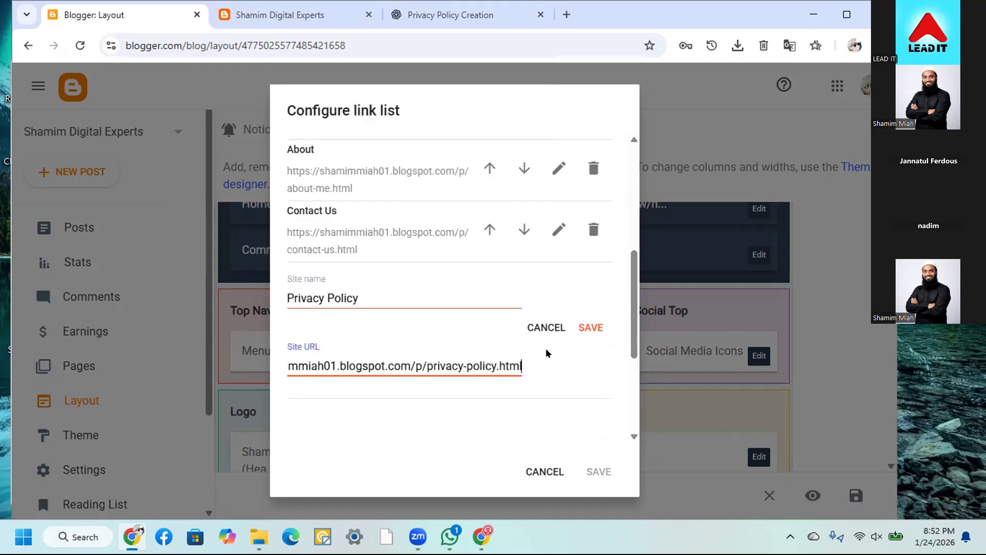
{"action": "left_click", "coordinate": [592, 328]}
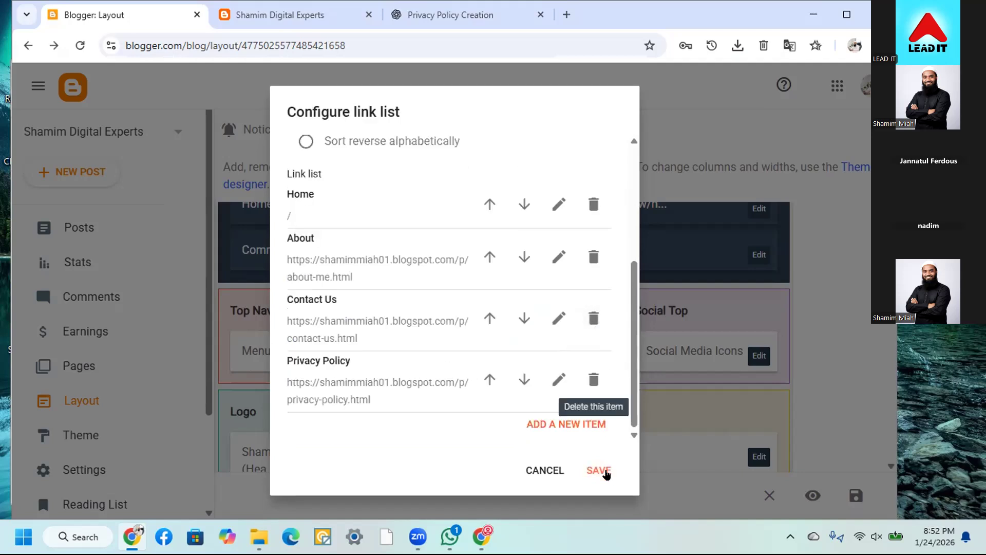
{"action": "left_click", "coordinate": [595, 470]}
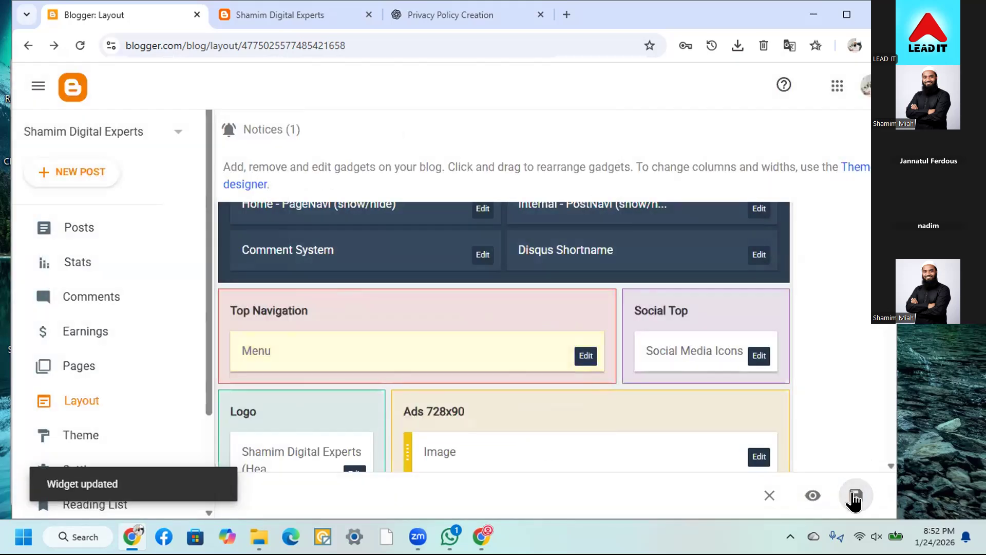
Reload the live blog, follow the About link in its top navigation and review the page's content
{"action": "left_click", "coordinate": [283, 17]}
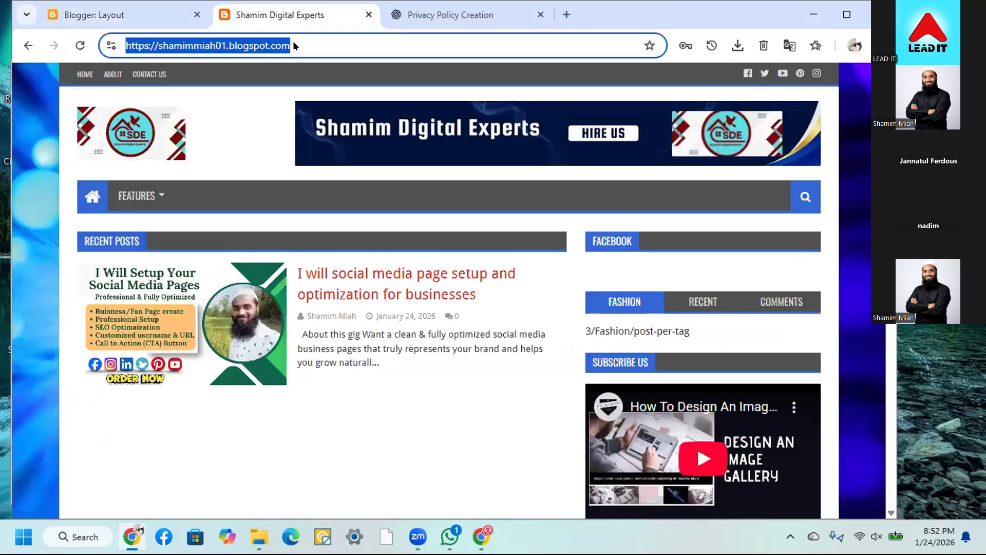
{"action": "left_click", "coordinate": [80, 46]}
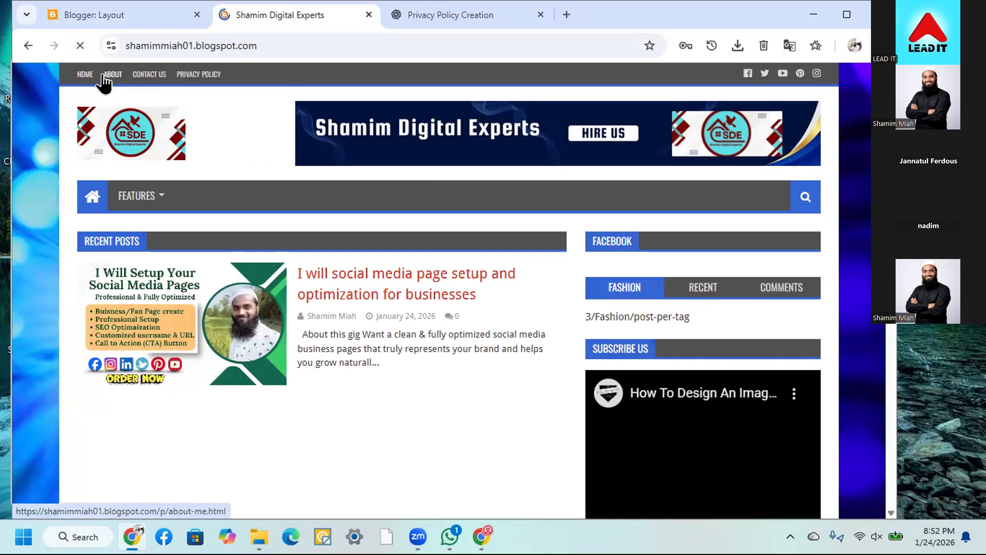
{"action": "left_click", "coordinate": [106, 75]}
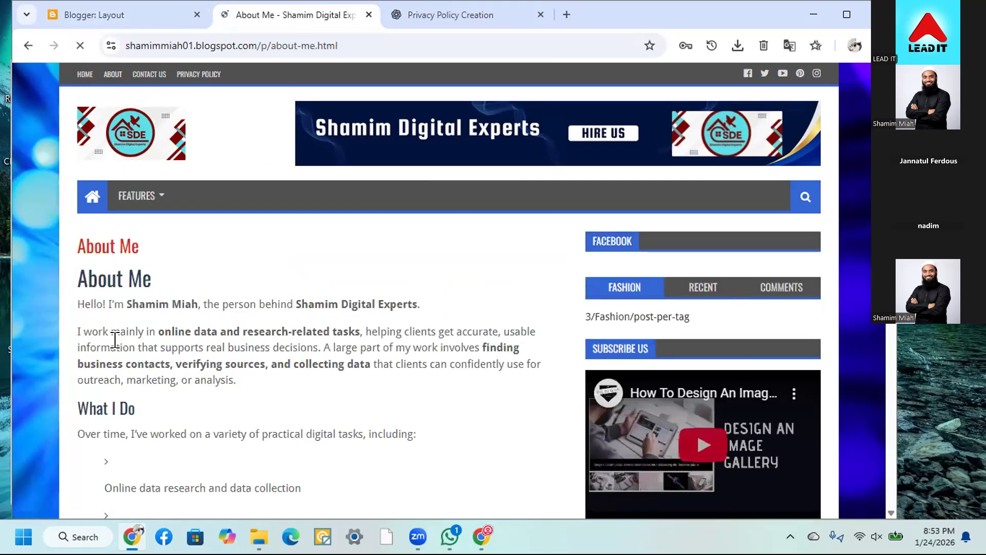
{"action": "scroll", "coordinate": [391, 302], "scroll_direction": "down", "scroll_amount": 4}
{"action": "scroll", "coordinate": [389, 303], "scroll_direction": "down", "scroll_amount": 4}
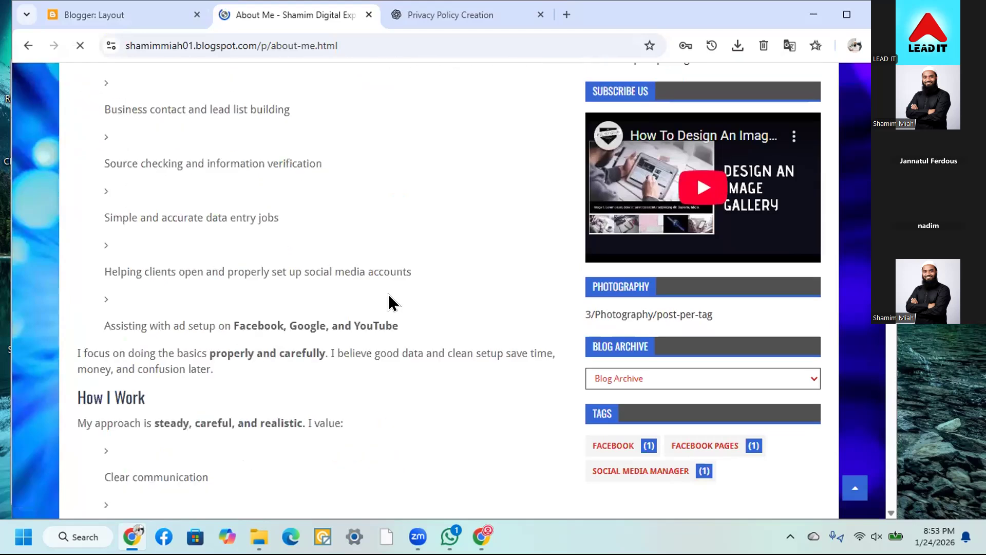
{"action": "scroll", "coordinate": [389, 302], "scroll_direction": "down", "scroll_amount": 4}
{"action": "scroll", "coordinate": [329, 267], "scroll_direction": "down", "scroll_amount": 5}
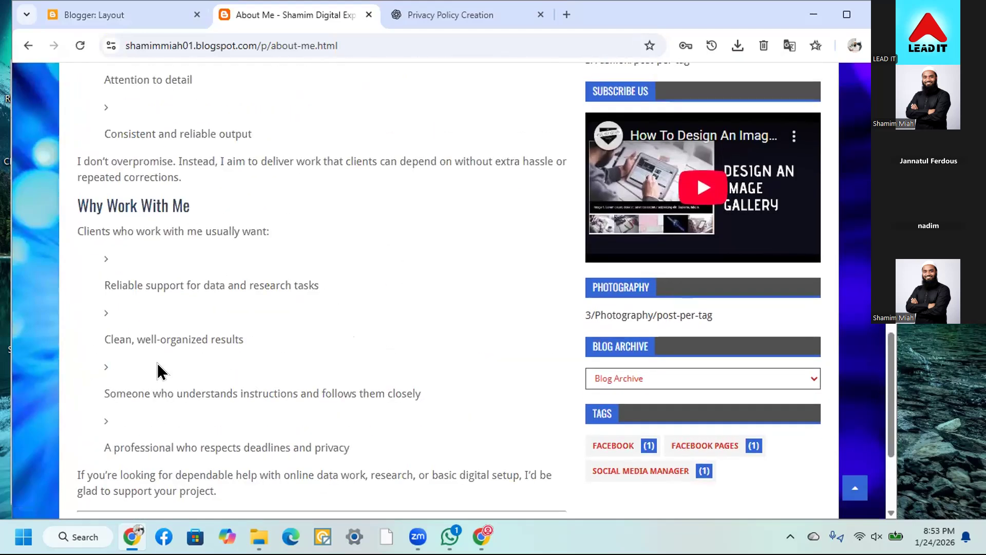
{"action": "scroll", "coordinate": [149, 380], "scroll_direction": "down", "scroll_amount": 4}
{"action": "scroll", "coordinate": [148, 390], "scroll_direction": "up", "scroll_amount": 8}
{"action": "scroll", "coordinate": [145, 390], "scroll_direction": "up", "scroll_amount": 9}
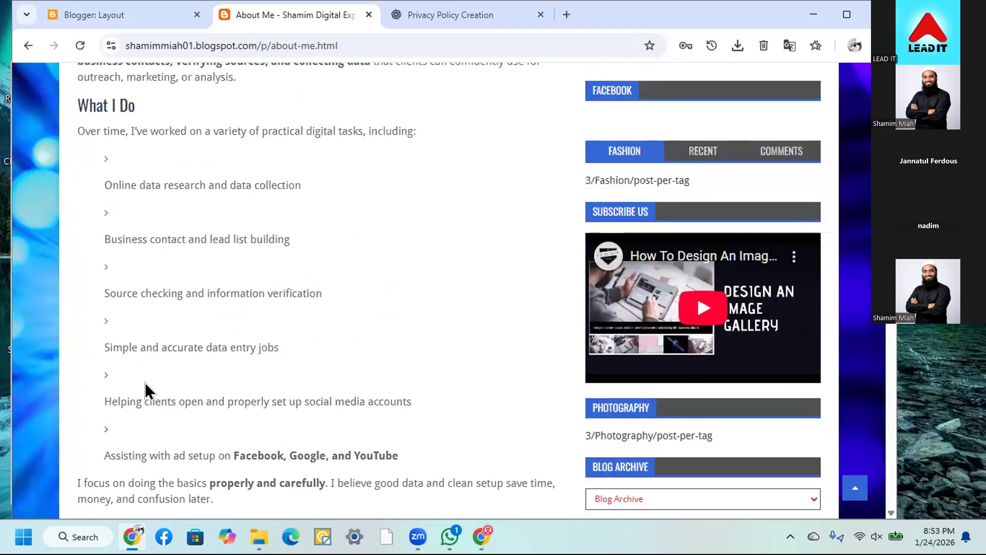
Follow the live blog's Contact Us link and review that page from start to end
{"action": "left_click", "coordinate": [136, 74]}
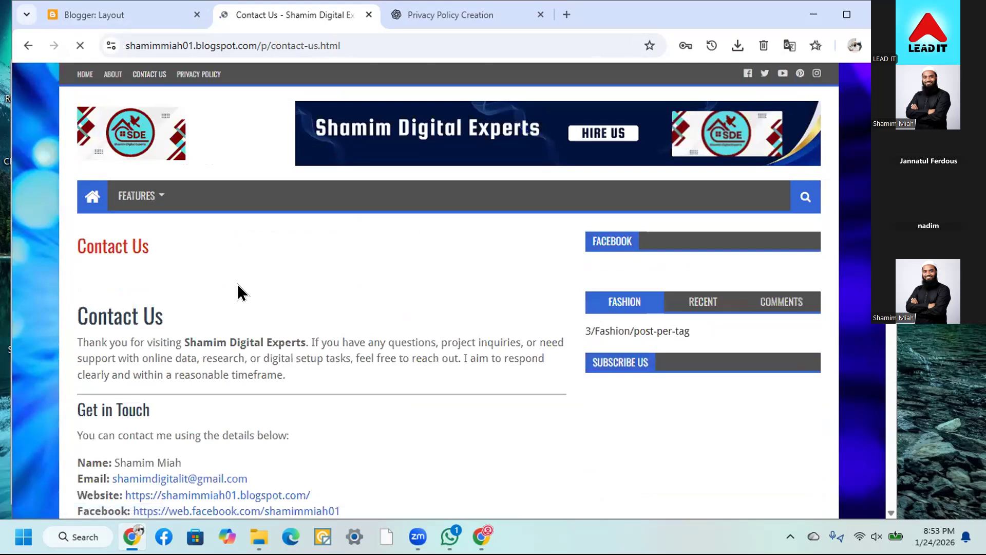
{"action": "scroll", "coordinate": [238, 295], "scroll_direction": "down", "scroll_amount": 10}
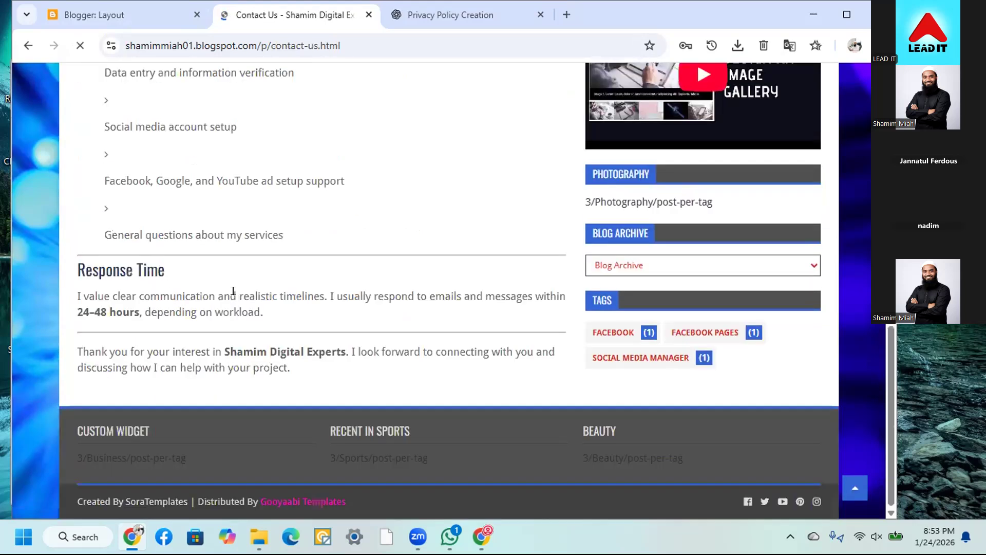
{"action": "scroll", "coordinate": [221, 270], "scroll_direction": "up", "scroll_amount": 10}
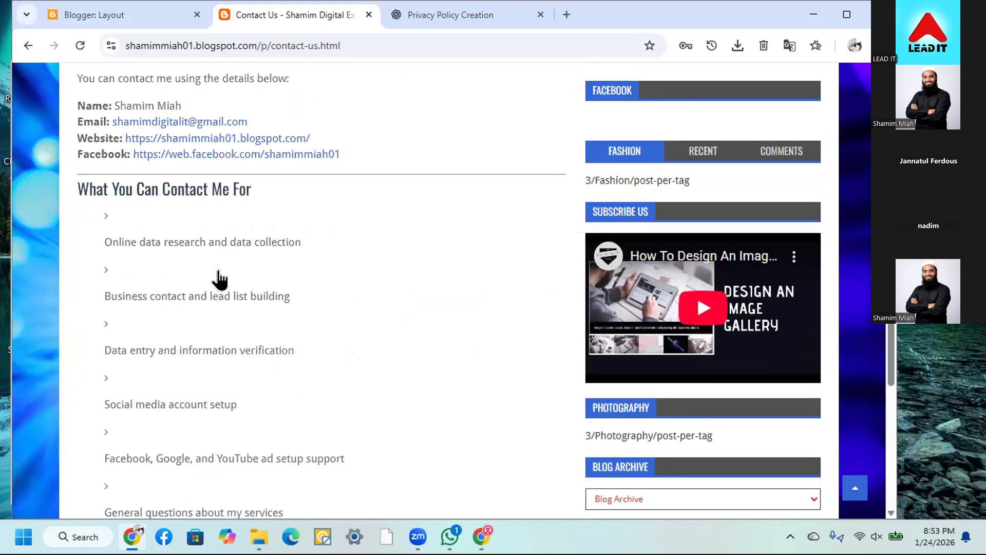
Follow the live blog's Privacy Policy link, review that page from start to end, and return to the home page
{"action": "scroll", "coordinate": [221, 272], "scroll_direction": "up", "scroll_amount": 3}
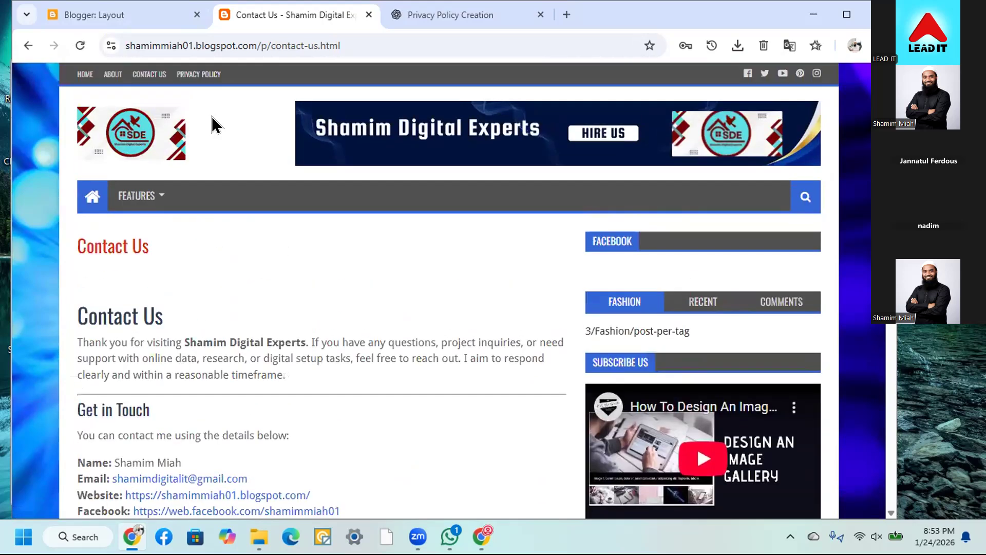
{"action": "left_click", "coordinate": [202, 75]}
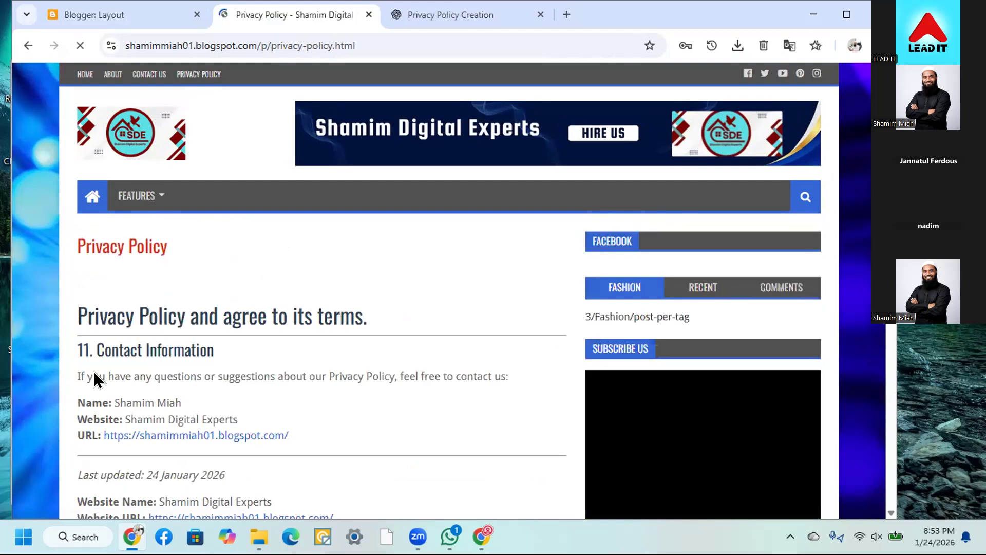
{"action": "scroll", "coordinate": [93, 371], "scroll_direction": "down", "scroll_amount": 10}
{"action": "scroll", "coordinate": [76, 397], "scroll_direction": "down", "scroll_amount": 7}
{"action": "scroll", "coordinate": [134, 454], "scroll_direction": "down", "scroll_amount": 4}
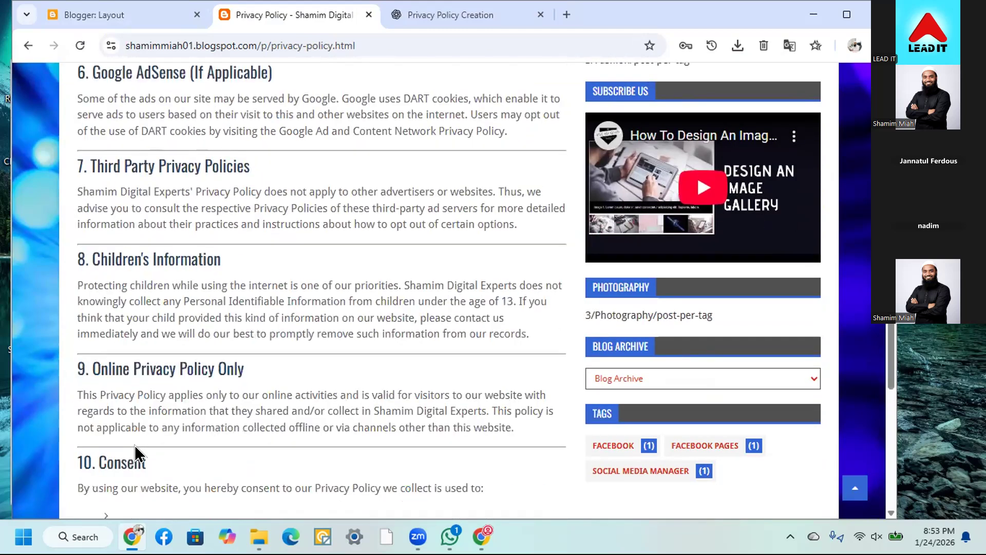
{"action": "scroll", "coordinate": [135, 446], "scroll_direction": "down", "scroll_amount": 3}
{"action": "scroll", "coordinate": [136, 445], "scroll_direction": "down", "scroll_amount": 4}
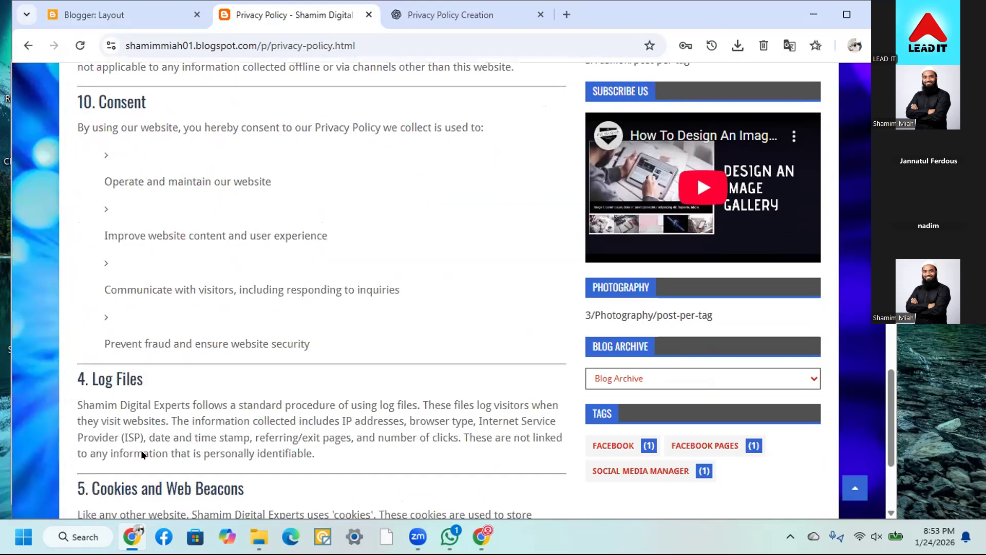
{"action": "scroll", "coordinate": [142, 454], "scroll_direction": "up", "scroll_amount": 15}
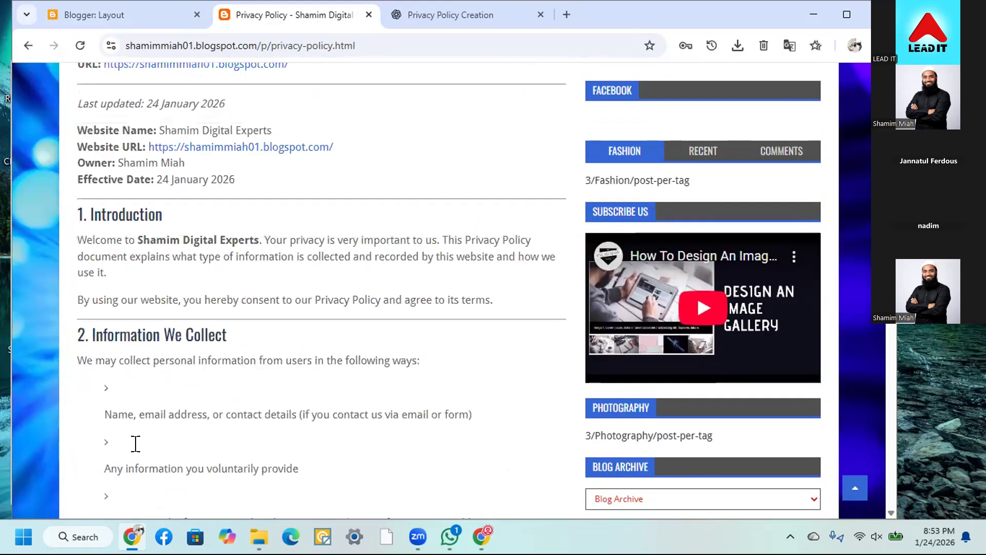
{"action": "scroll", "coordinate": [136, 443], "scroll_direction": "up", "scroll_amount": 7}
{"action": "left_click", "coordinate": [82, 75]}
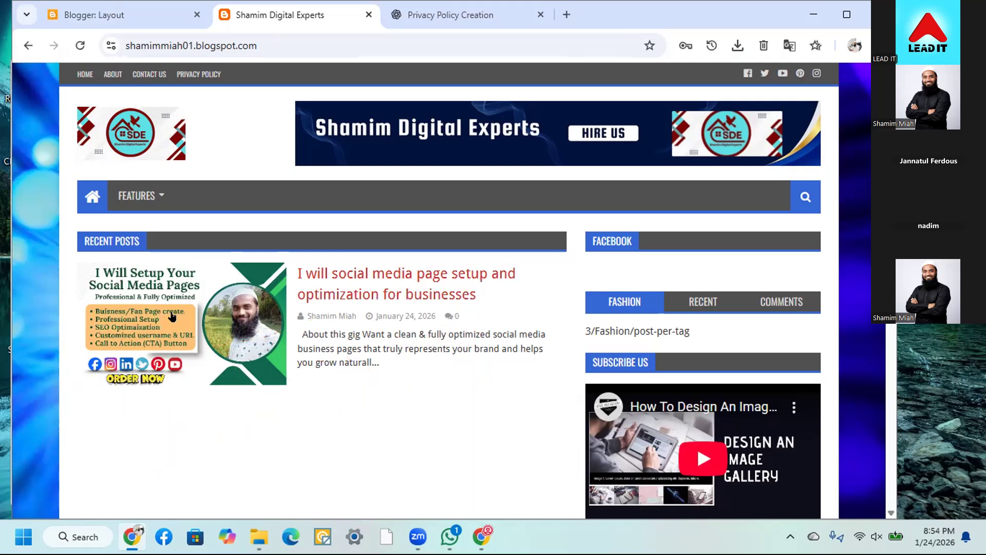
Check the layout's Theme Options, and examine the Custom Widget, Recent in Sports and Beauty sections in the live blog's footer
{"action": "left_click", "coordinate": [91, 17]}
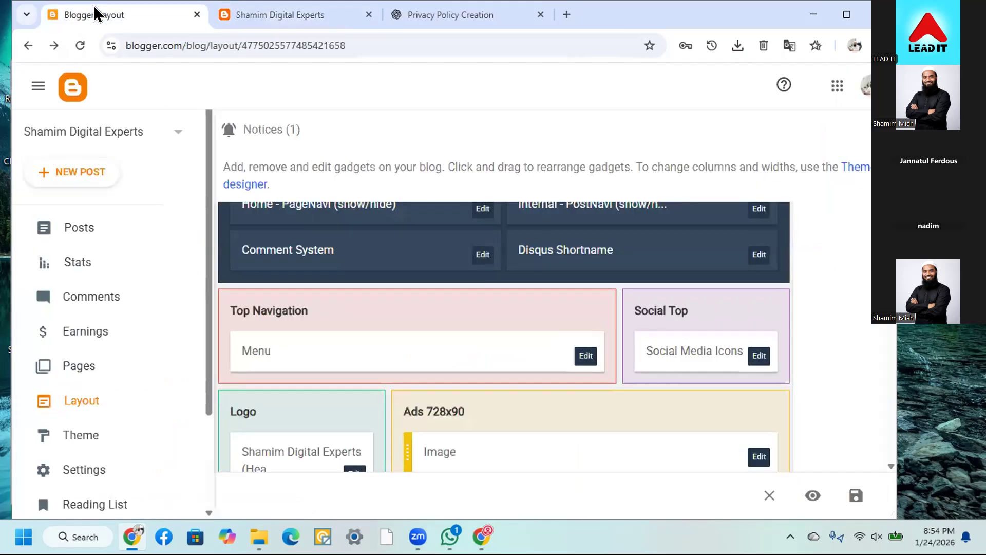
{"action": "scroll", "coordinate": [398, 406], "scroll_direction": "up", "scroll_amount": 4}
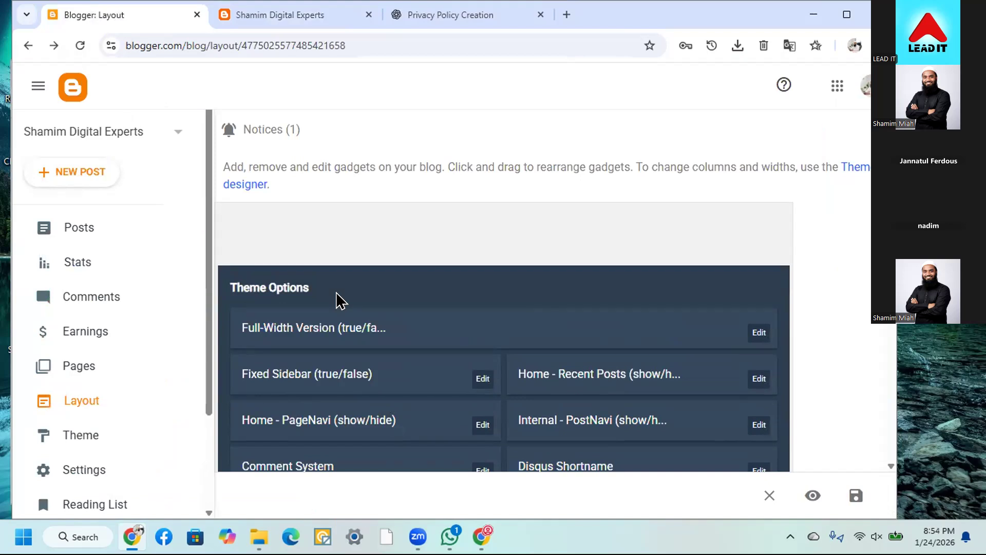
{"action": "left_click", "coordinate": [269, 23]}
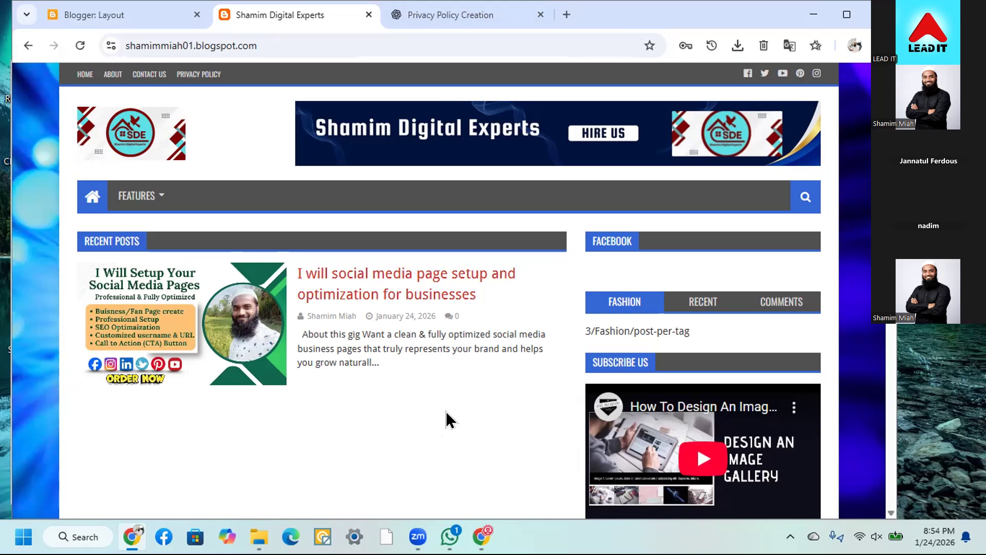
{"action": "scroll", "coordinate": [488, 401], "scroll_direction": "down", "scroll_amount": 3}
{"action": "scroll", "coordinate": [493, 396], "scroll_direction": "down", "scroll_amount": 3}
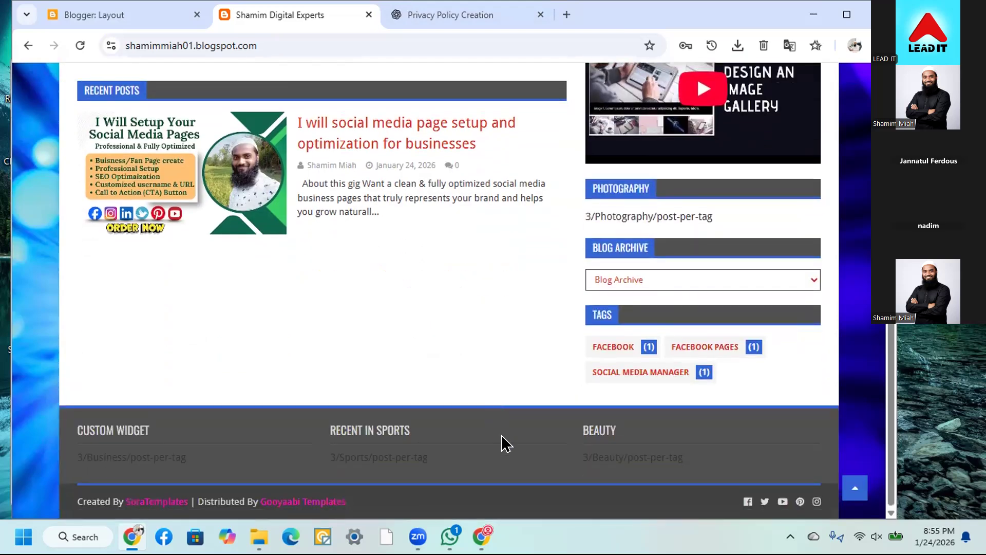
{"action": "left_click_drag", "start_coordinate": [73, 443], "coordinate": [186, 455]}
{"action": "left_click", "coordinate": [313, 468]}
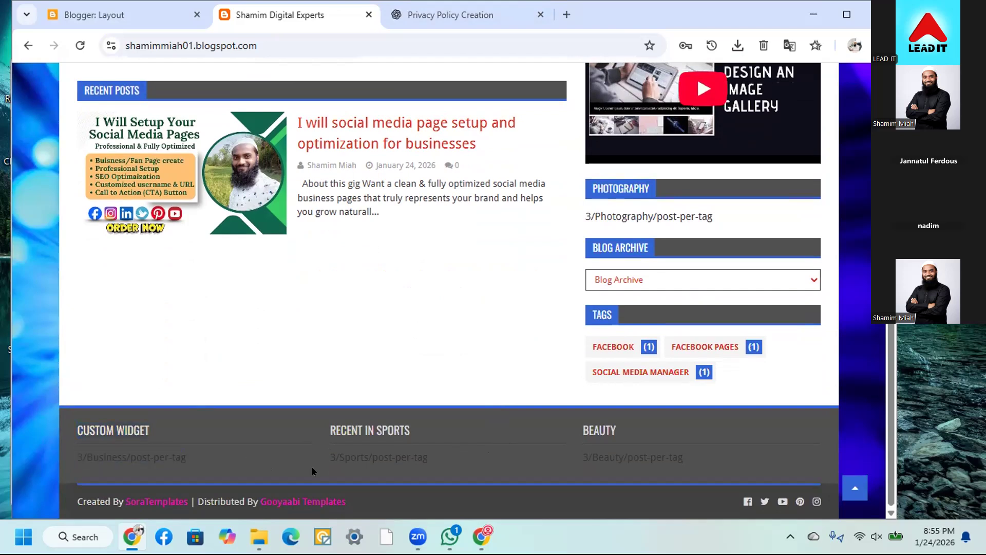
{"action": "left_click_drag", "start_coordinate": [332, 450], "coordinate": [667, 451]}
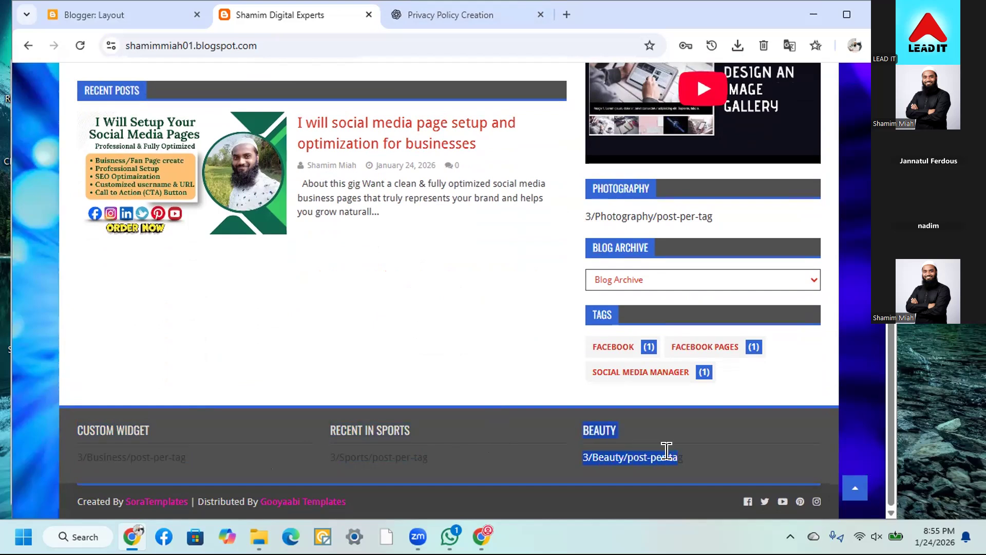
{"action": "left_click", "coordinate": [464, 378]}
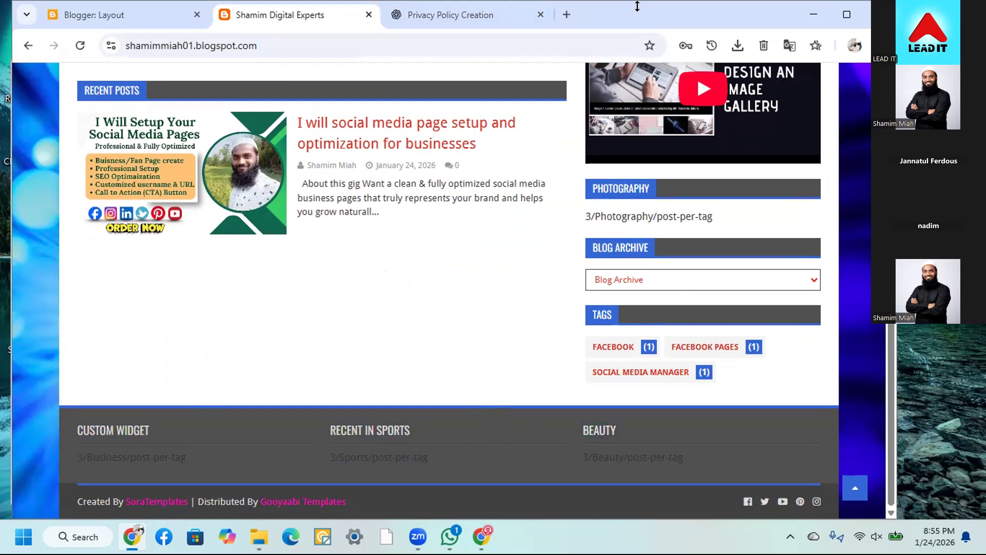
Go to the blog's Theme settings and open the current custom theme's HTML code for editing
{"action": "left_click", "coordinate": [157, 22]}
{"action": "left_click", "coordinate": [74, 365]}
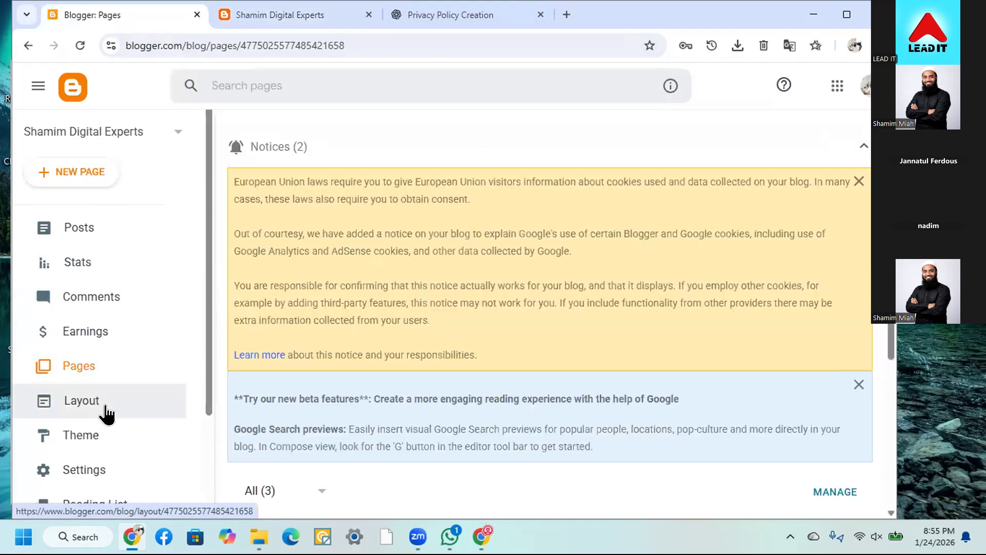
{"action": "left_click", "coordinate": [109, 412]}
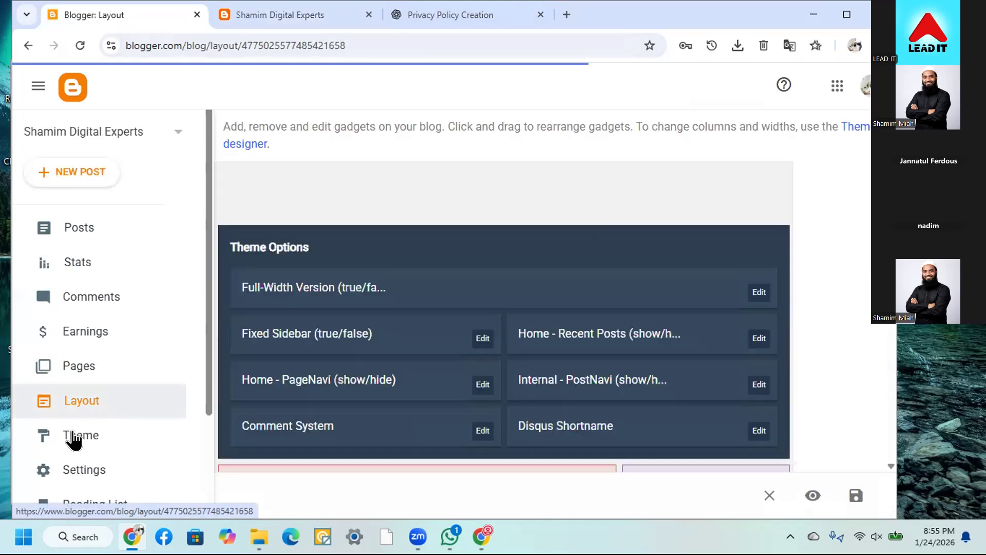
{"action": "left_click", "coordinate": [75, 436]}
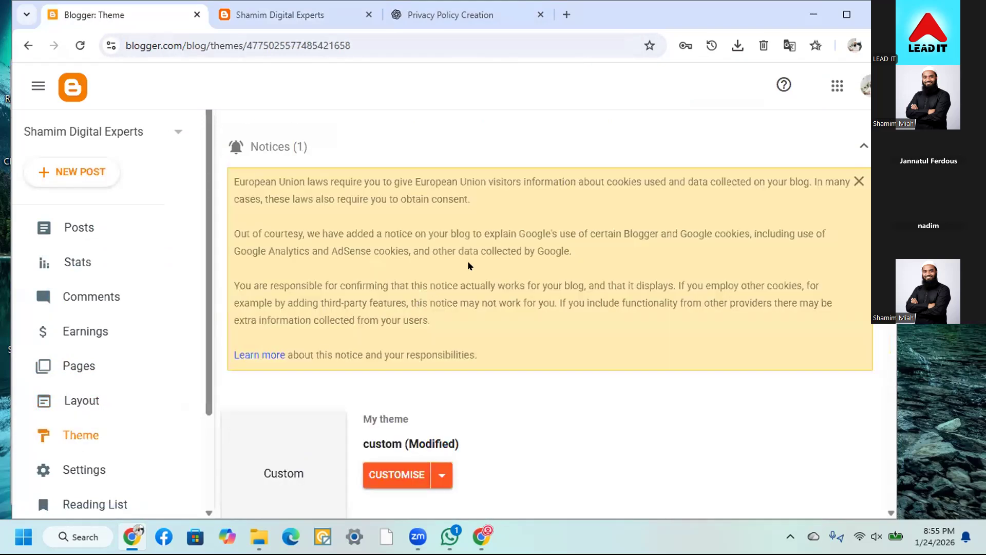
{"action": "left_click", "coordinate": [324, 149]}
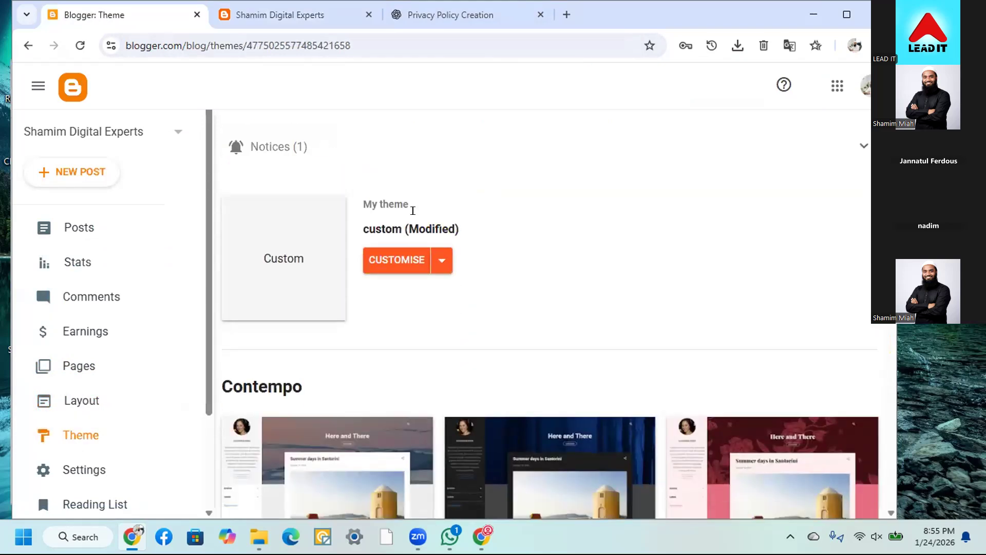
{"action": "left_click", "coordinate": [441, 261]}
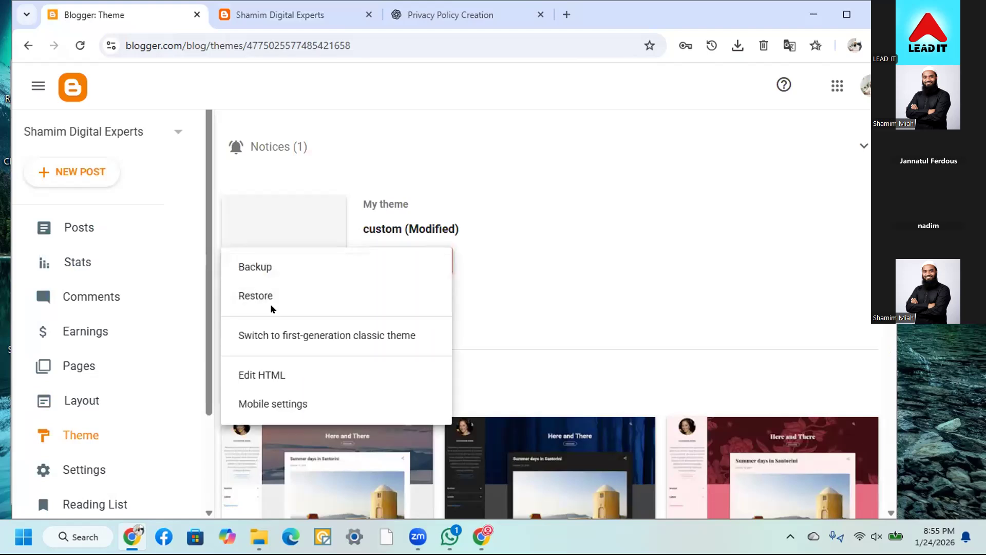
{"action": "left_click", "coordinate": [263, 375]}
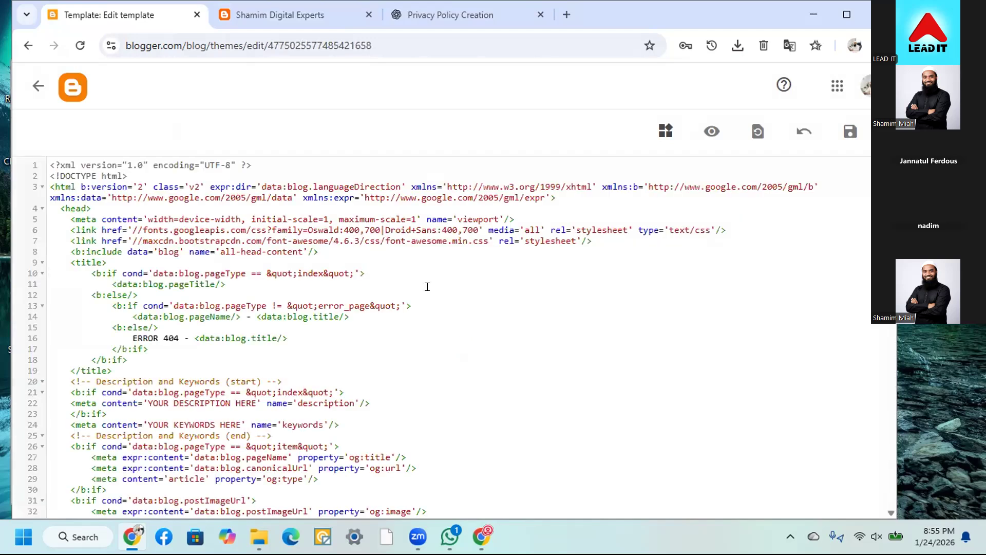
Look through the template code to its end and place the cursor after the closing script tag of the Facebook SDK block
{"action": "scroll", "coordinate": [394, 327], "scroll_direction": "down", "scroll_amount": 5}
{"action": "scroll", "coordinate": [395, 327], "scroll_direction": "down", "scroll_amount": 9}
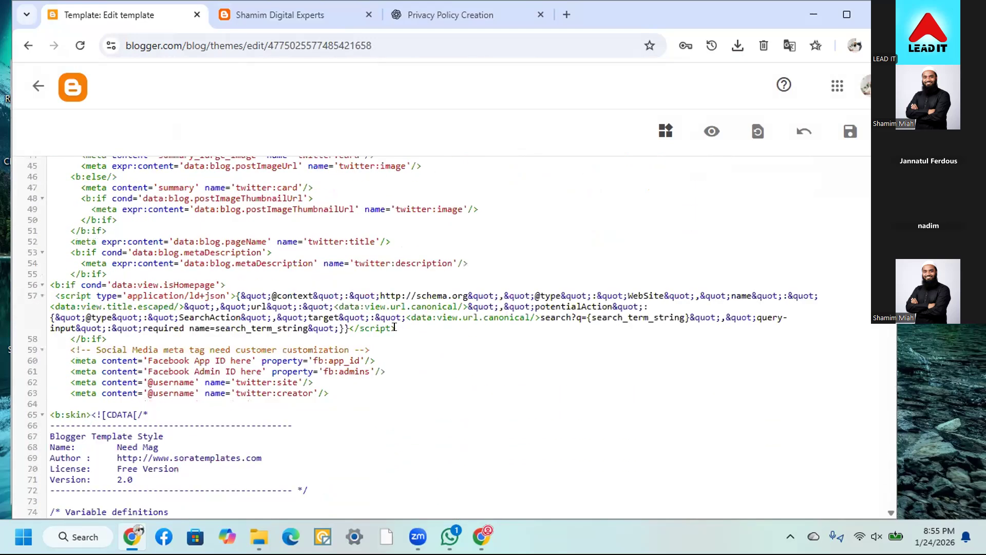
{"action": "scroll", "coordinate": [403, 326], "scroll_direction": "down", "scroll_amount": 15}
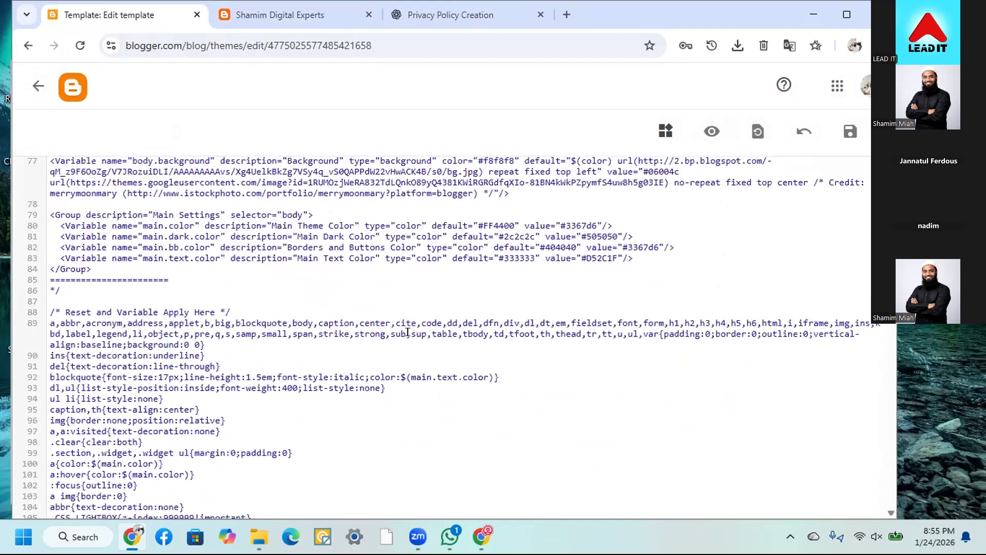
{"action": "scroll", "coordinate": [407, 332], "scroll_direction": "down", "scroll_amount": 20}
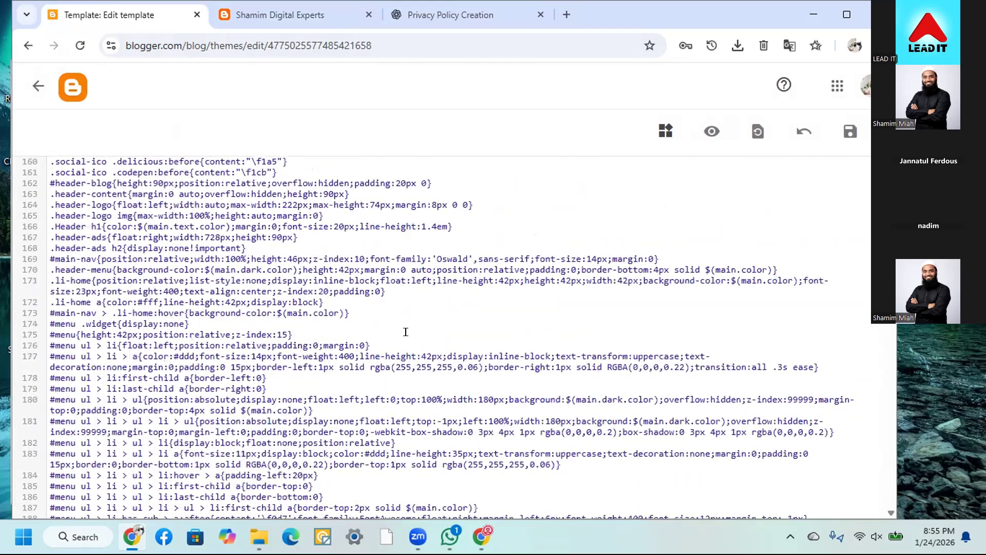
{"action": "scroll", "coordinate": [808, 185], "scroll_direction": "down", "scroll_amount": 4}
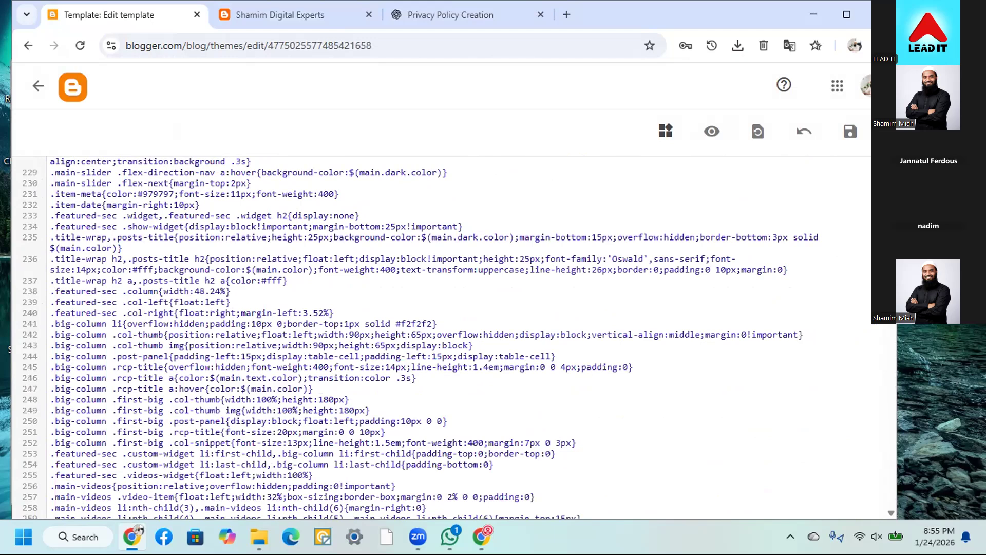
{"action": "scroll", "coordinate": [877, 452], "scroll_direction": "down", "scroll_amount": 20}
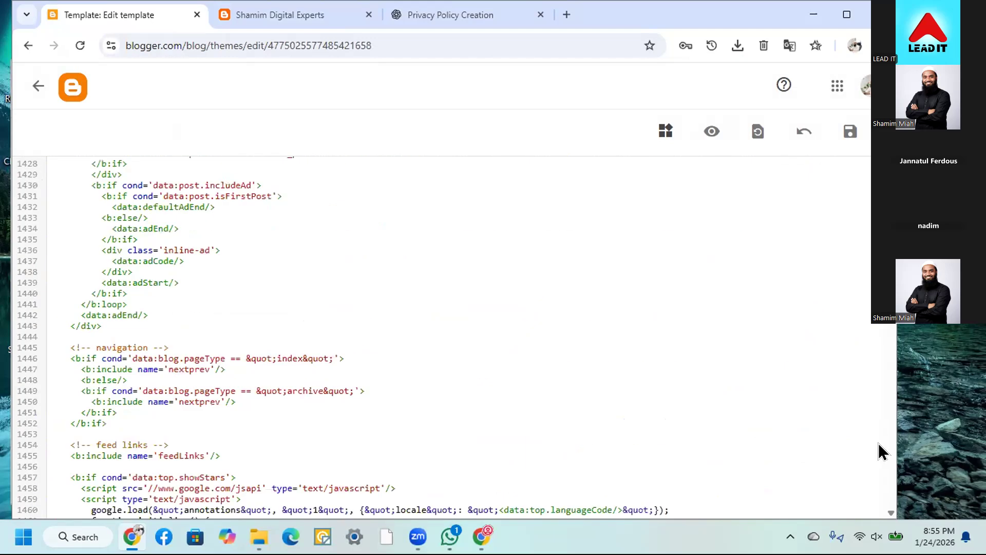
{"action": "scroll", "coordinate": [873, 491], "scroll_direction": "down", "scroll_amount": 20}
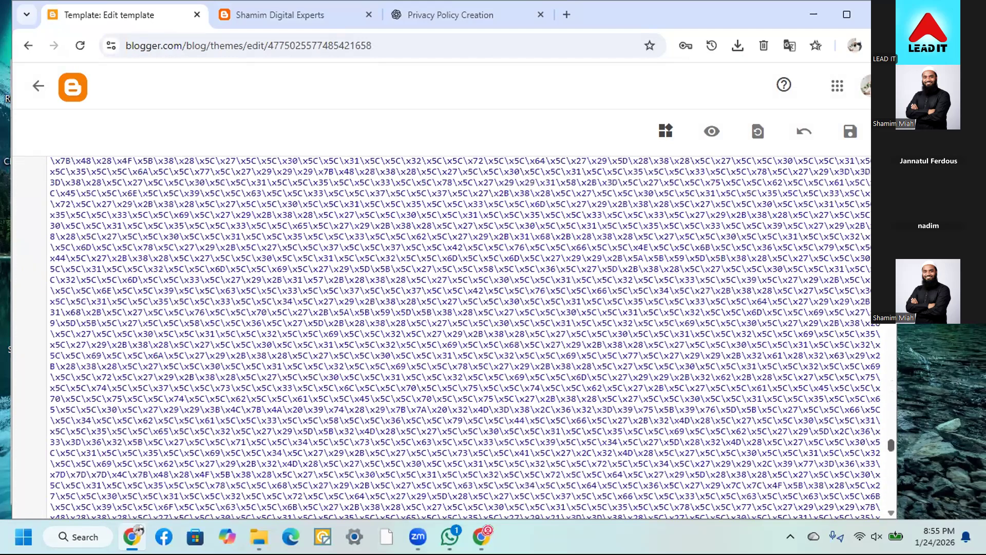
{"action": "scroll", "coordinate": [860, 485], "scroll_direction": "down", "scroll_amount": 5}
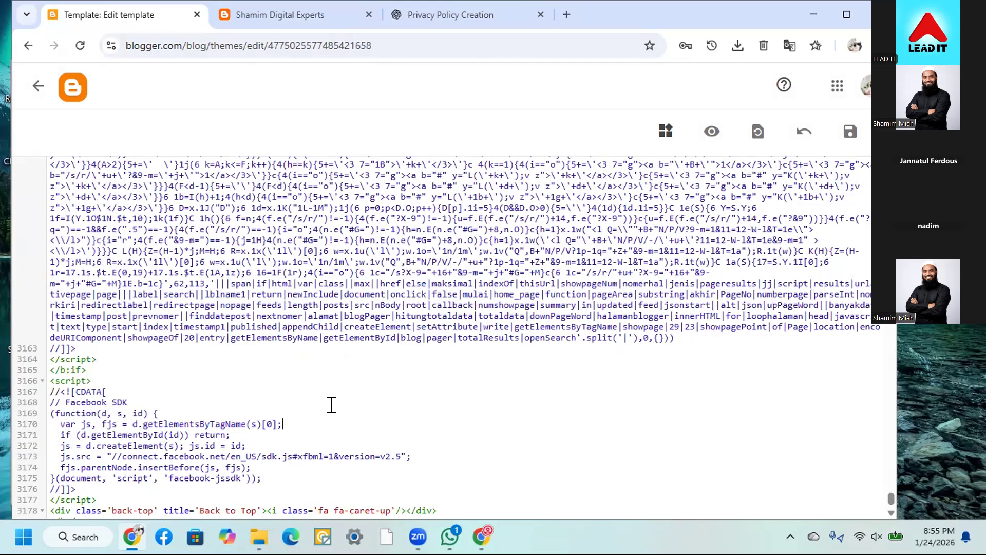
{"action": "scroll", "coordinate": [308, 416], "scroll_direction": "down", "scroll_amount": 1}
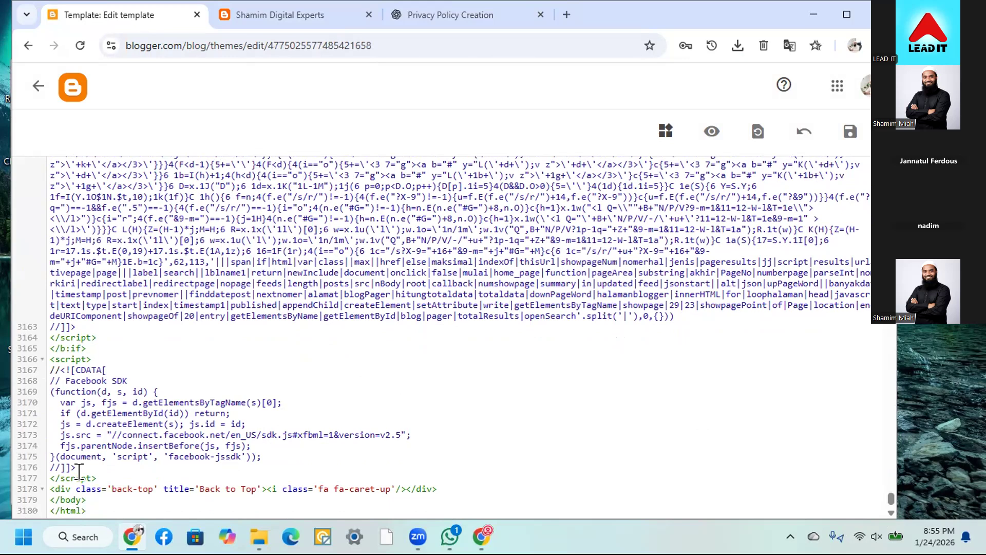
{"action": "left_click", "coordinate": [99, 475]}
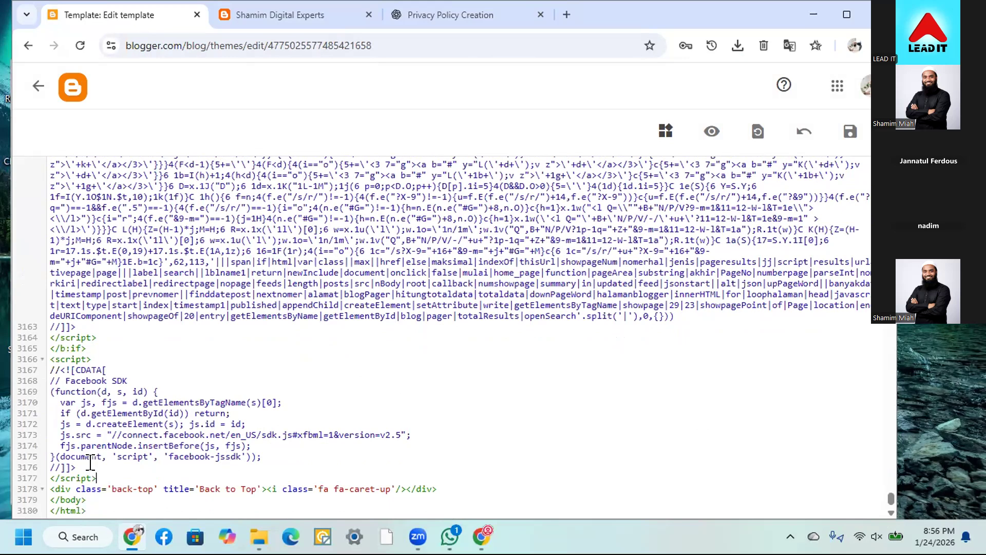